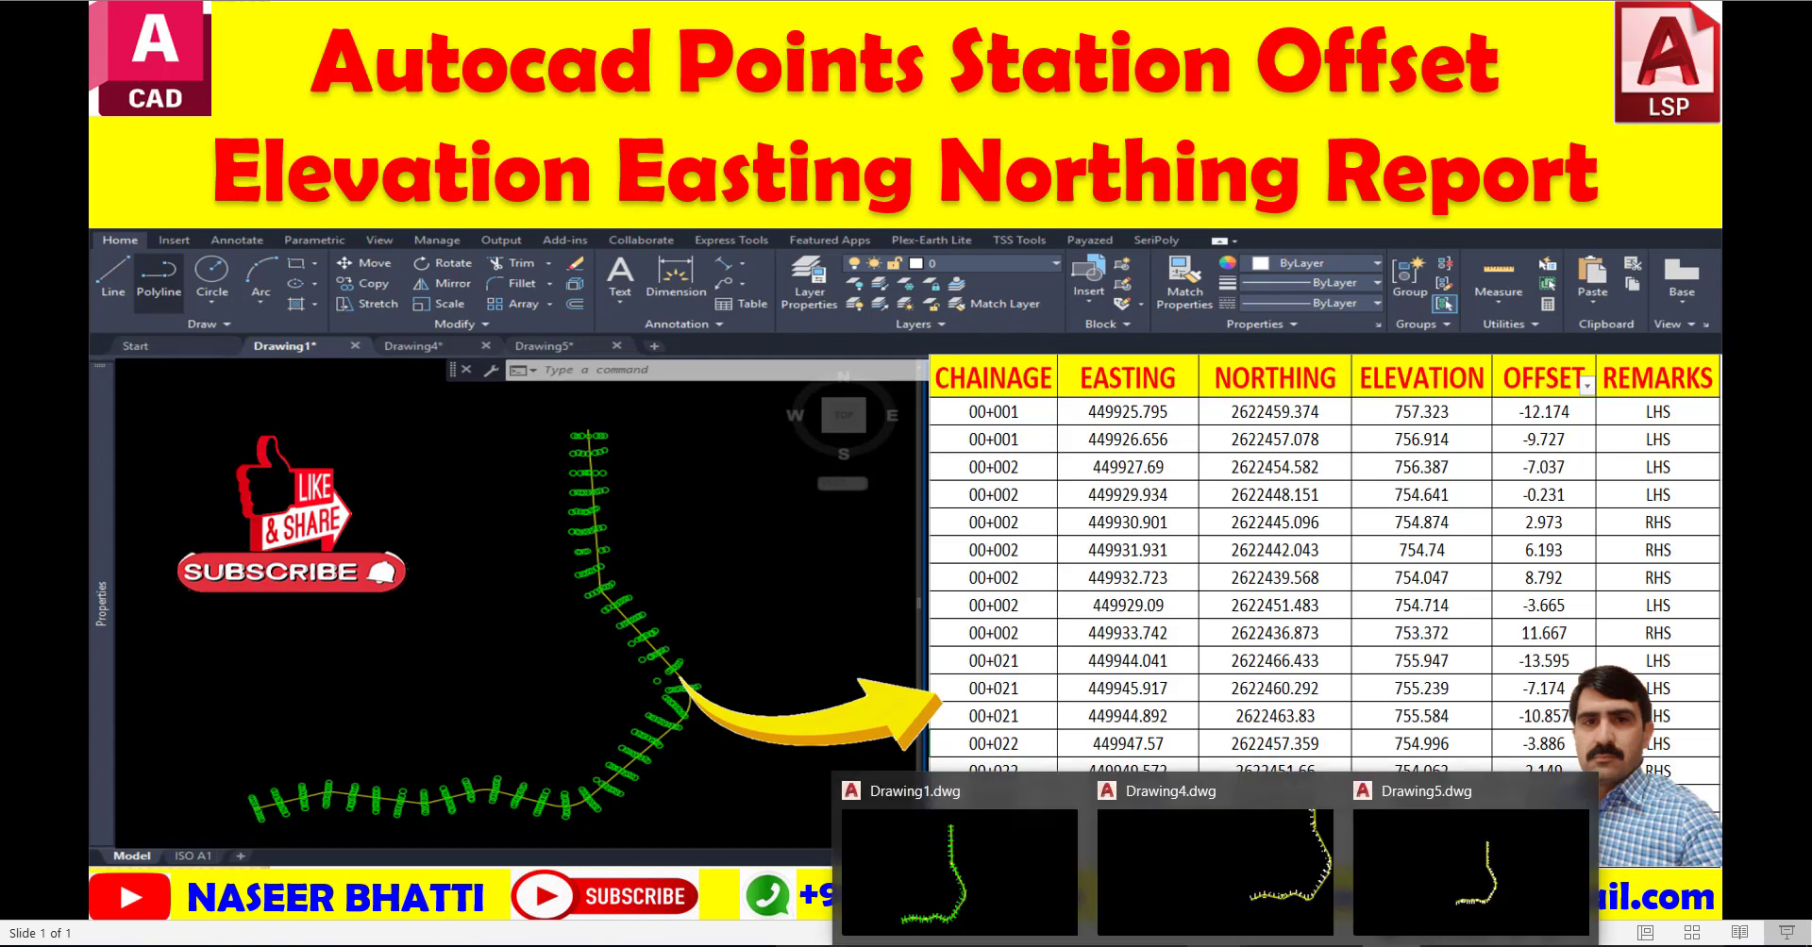
# Leave the title slide and bring the AutoCAD Drawing1 window to the front
pyautogui.click(1036, 834)
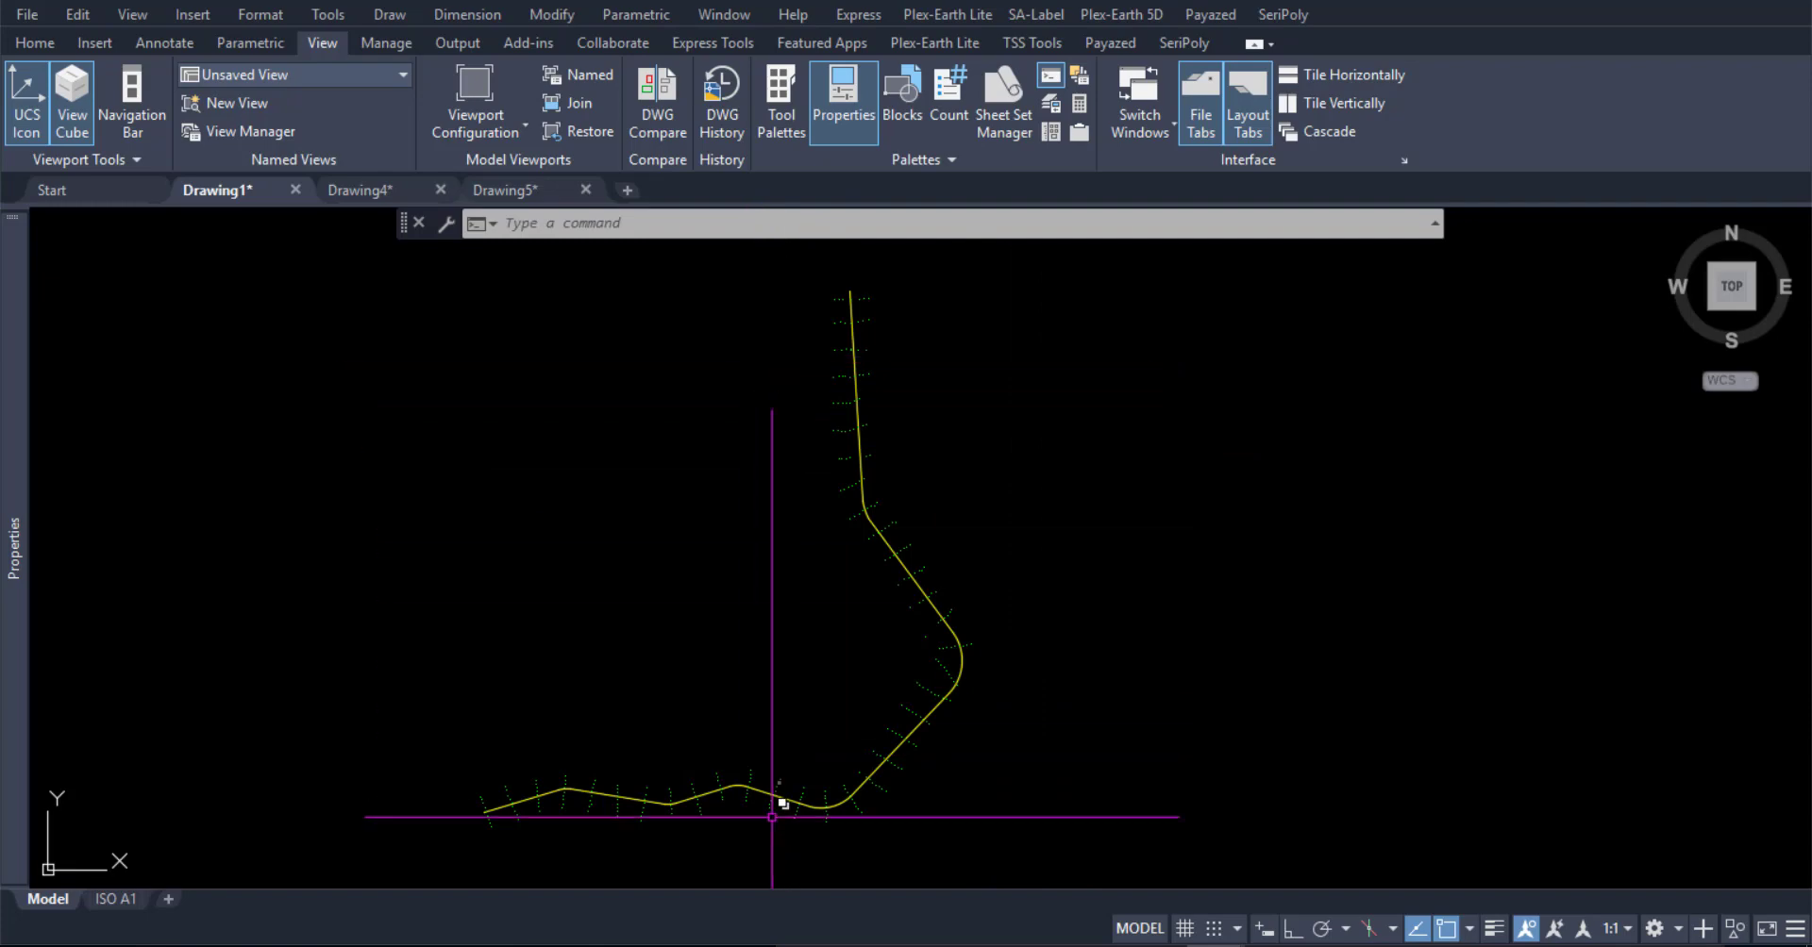
pyautogui.moveTo(620, 863)
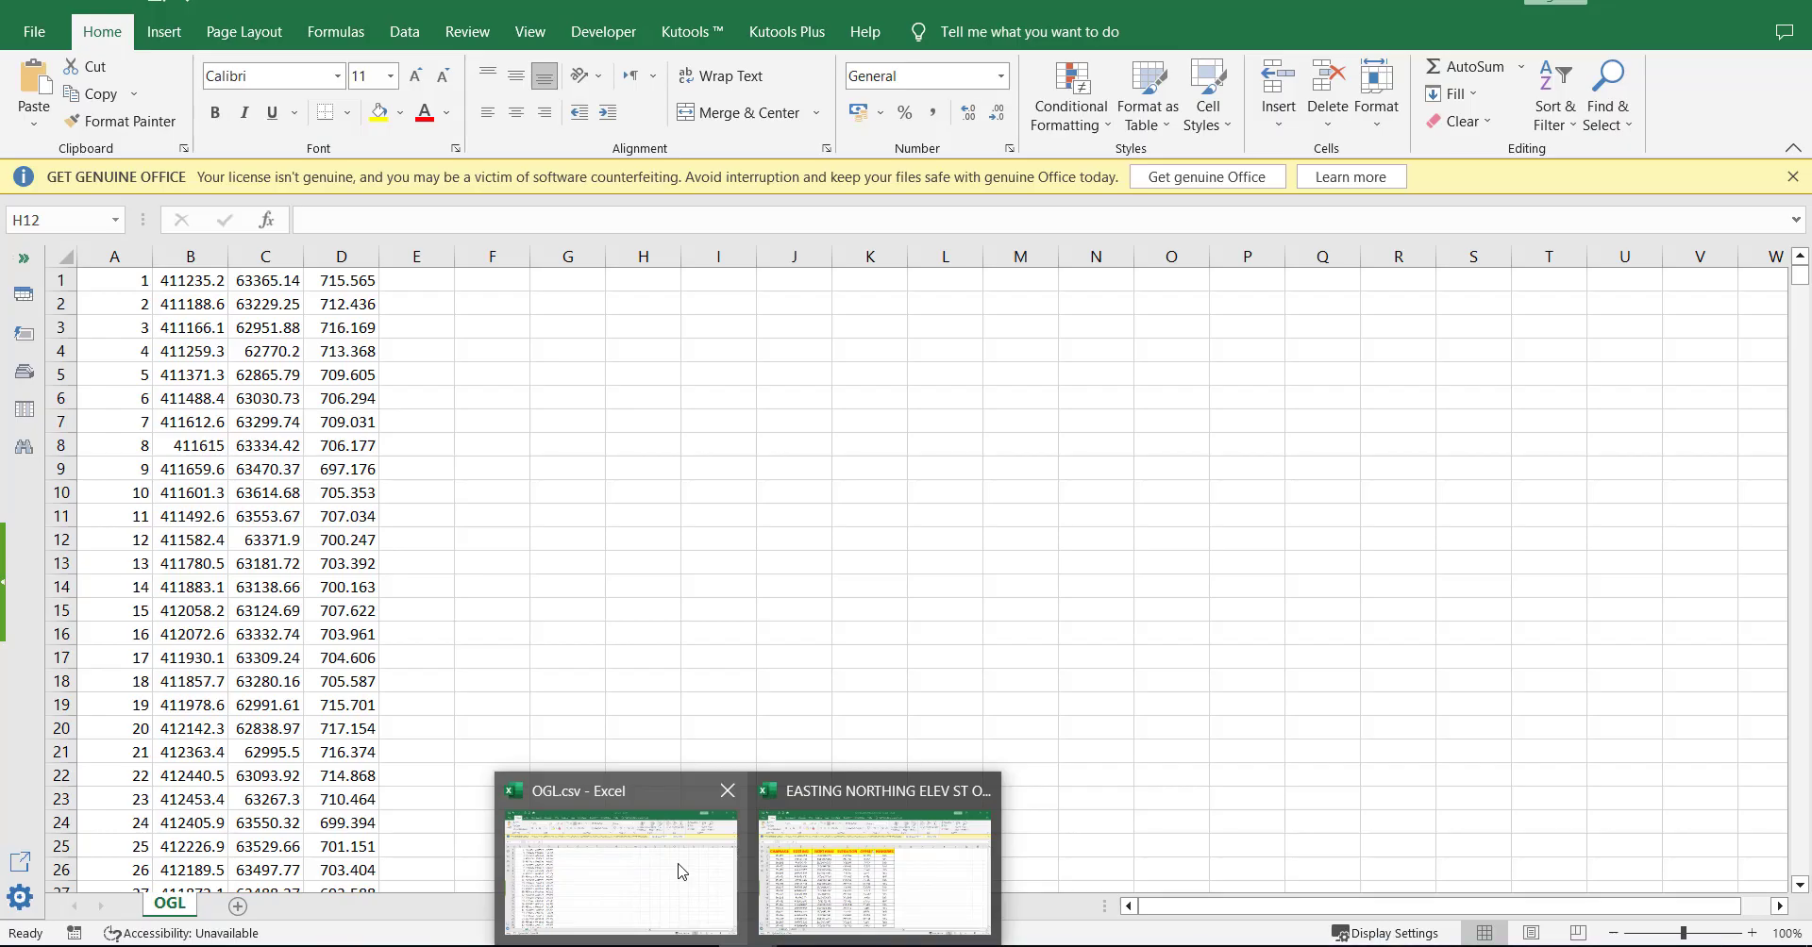
# In OGL.csv cell E1, build =CONCATENATE(C1,",",B1,",",D1) with the Function Arguments dialog
pyautogui.click(679, 870)
pyautogui.click(421, 283)
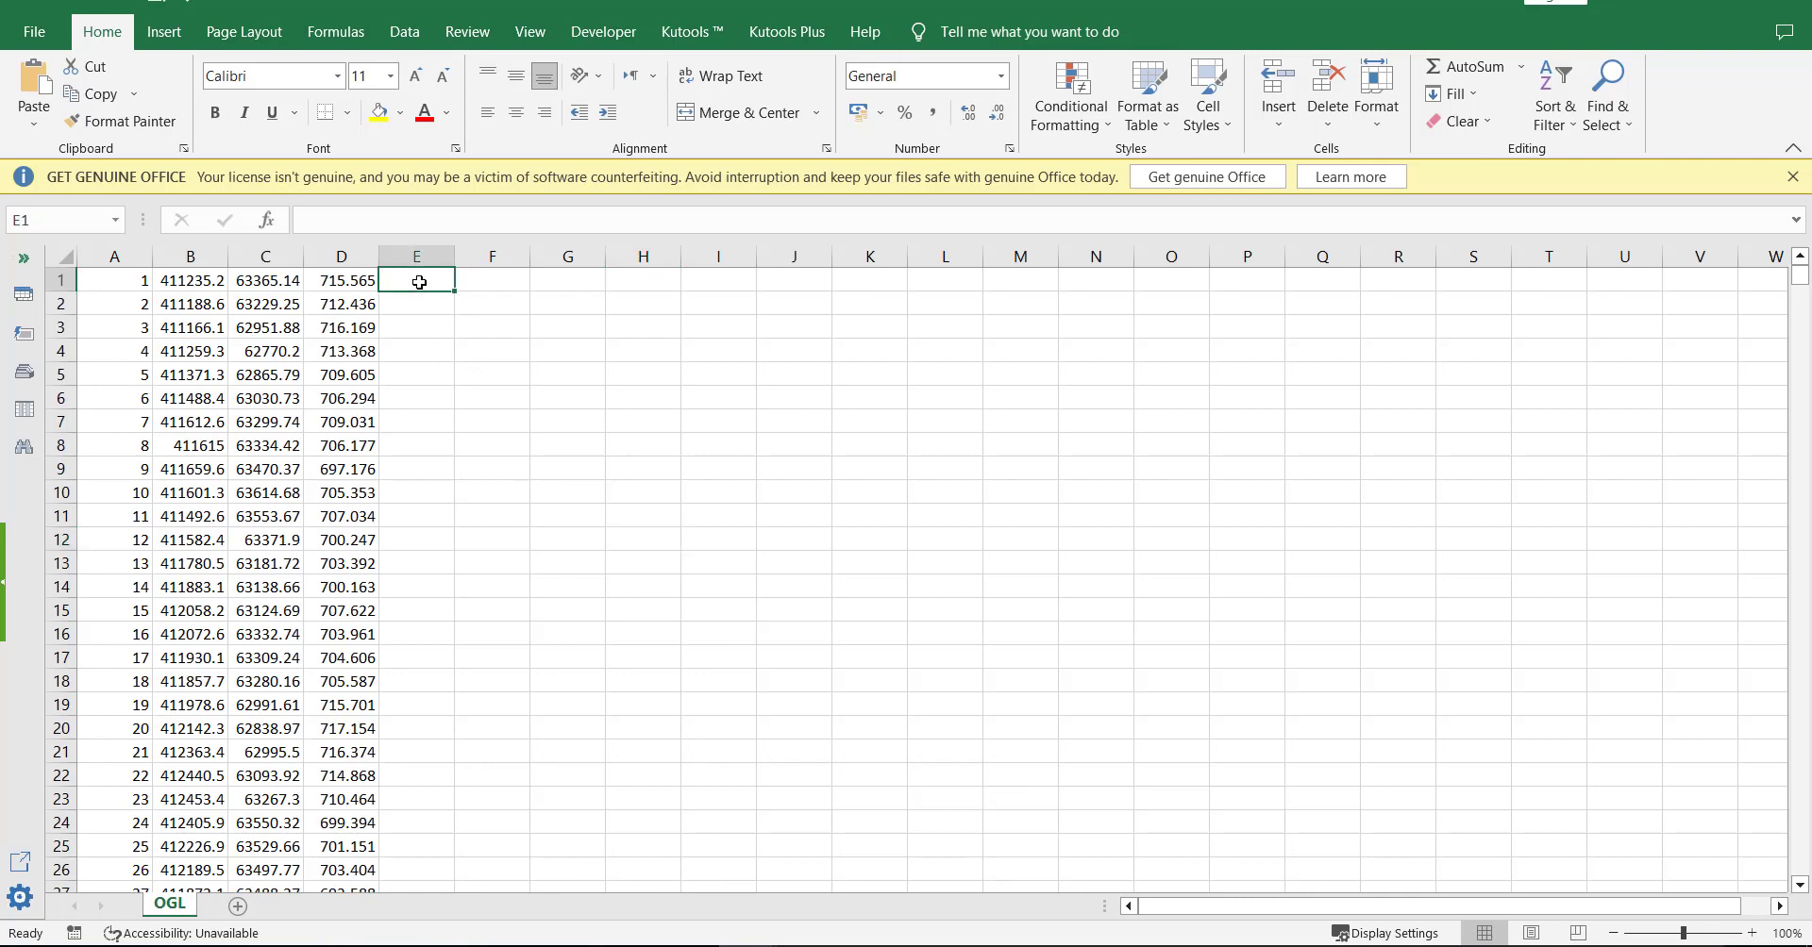
pyautogui.write('=')
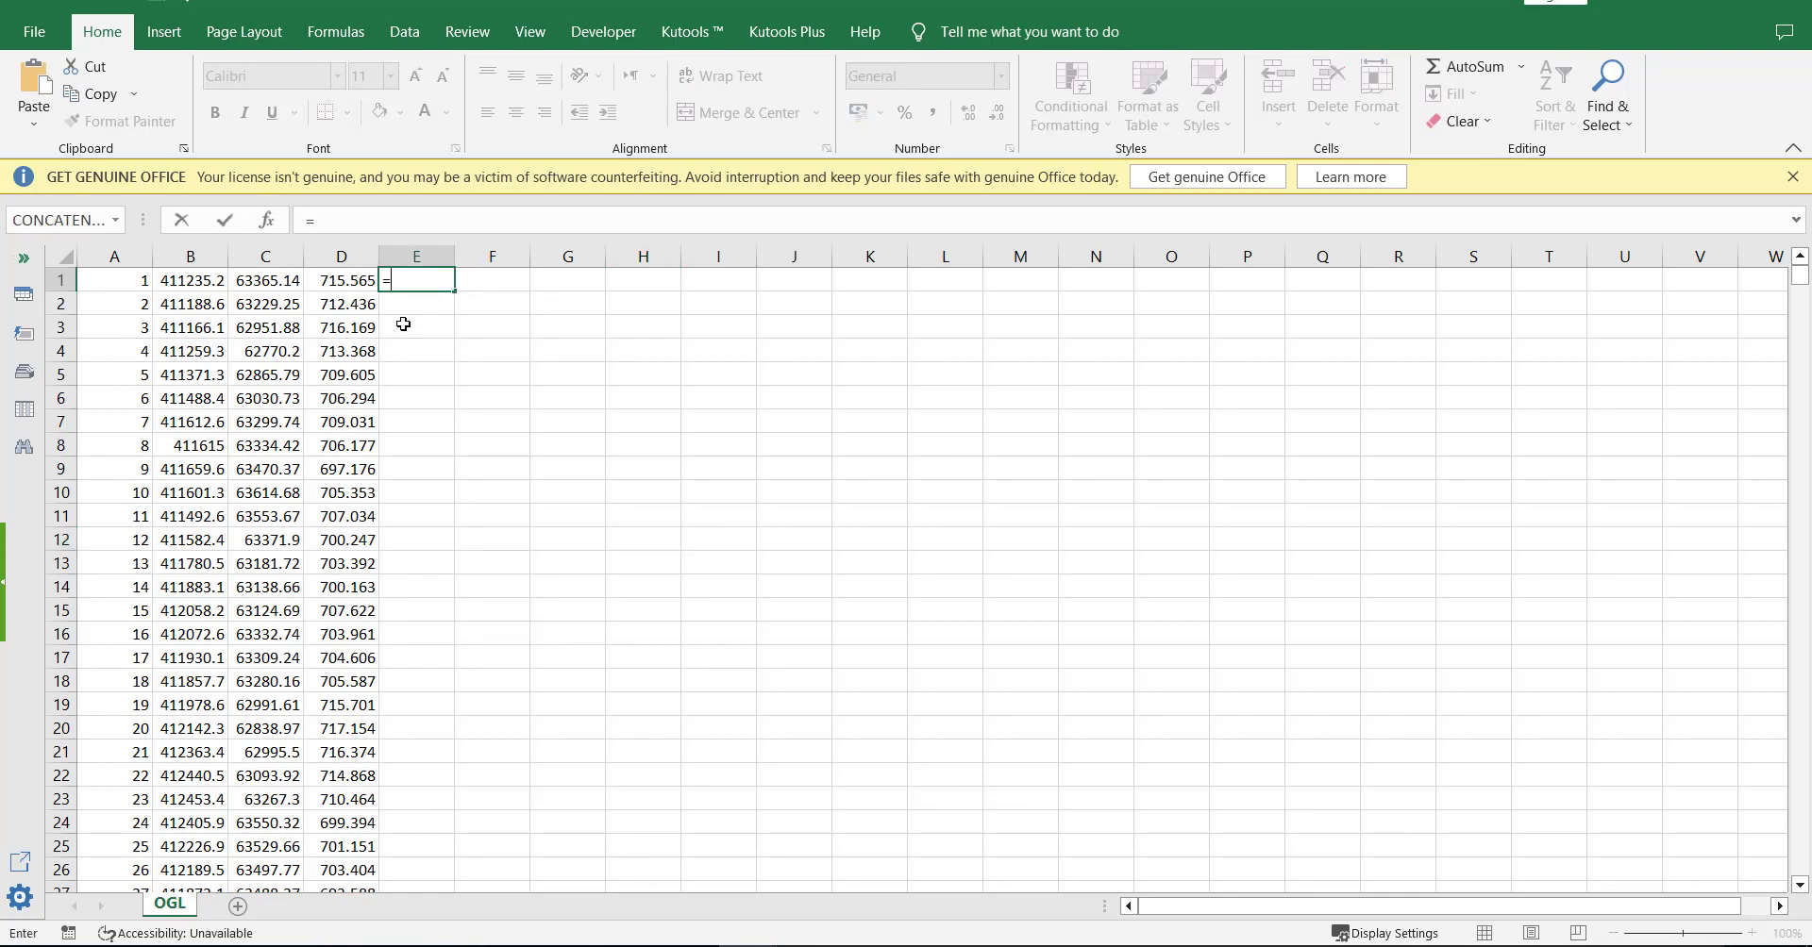
pyautogui.click(88, 222)
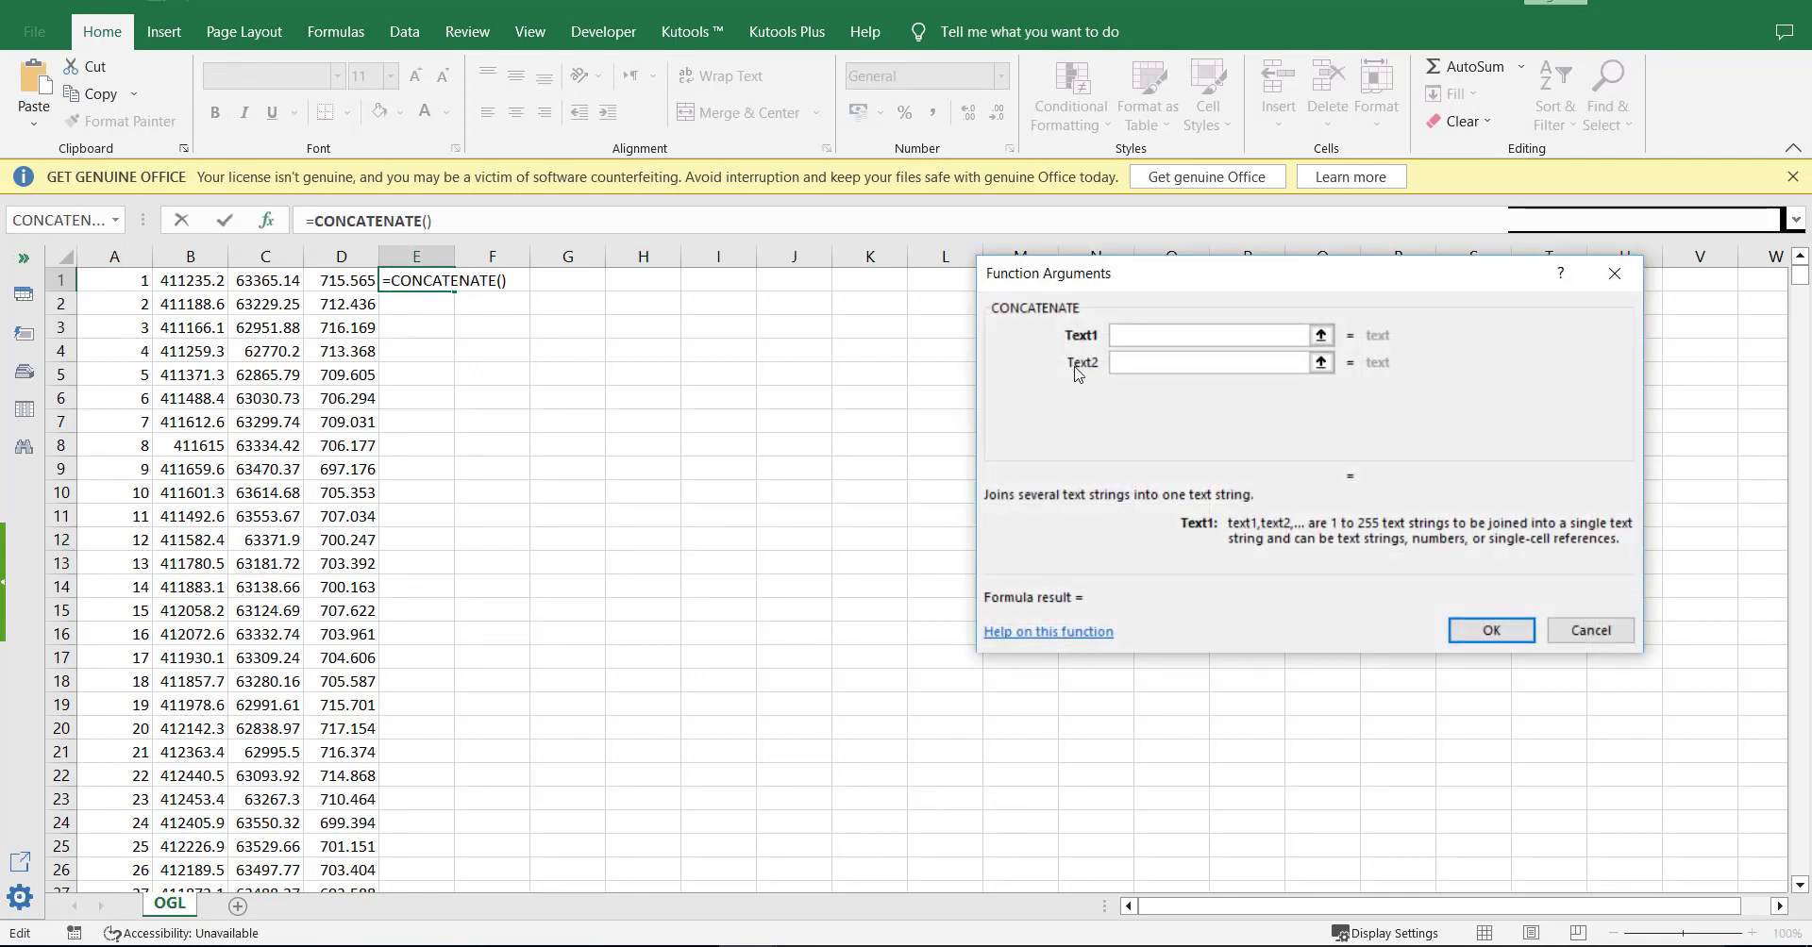
pyautogui.click(250, 281)
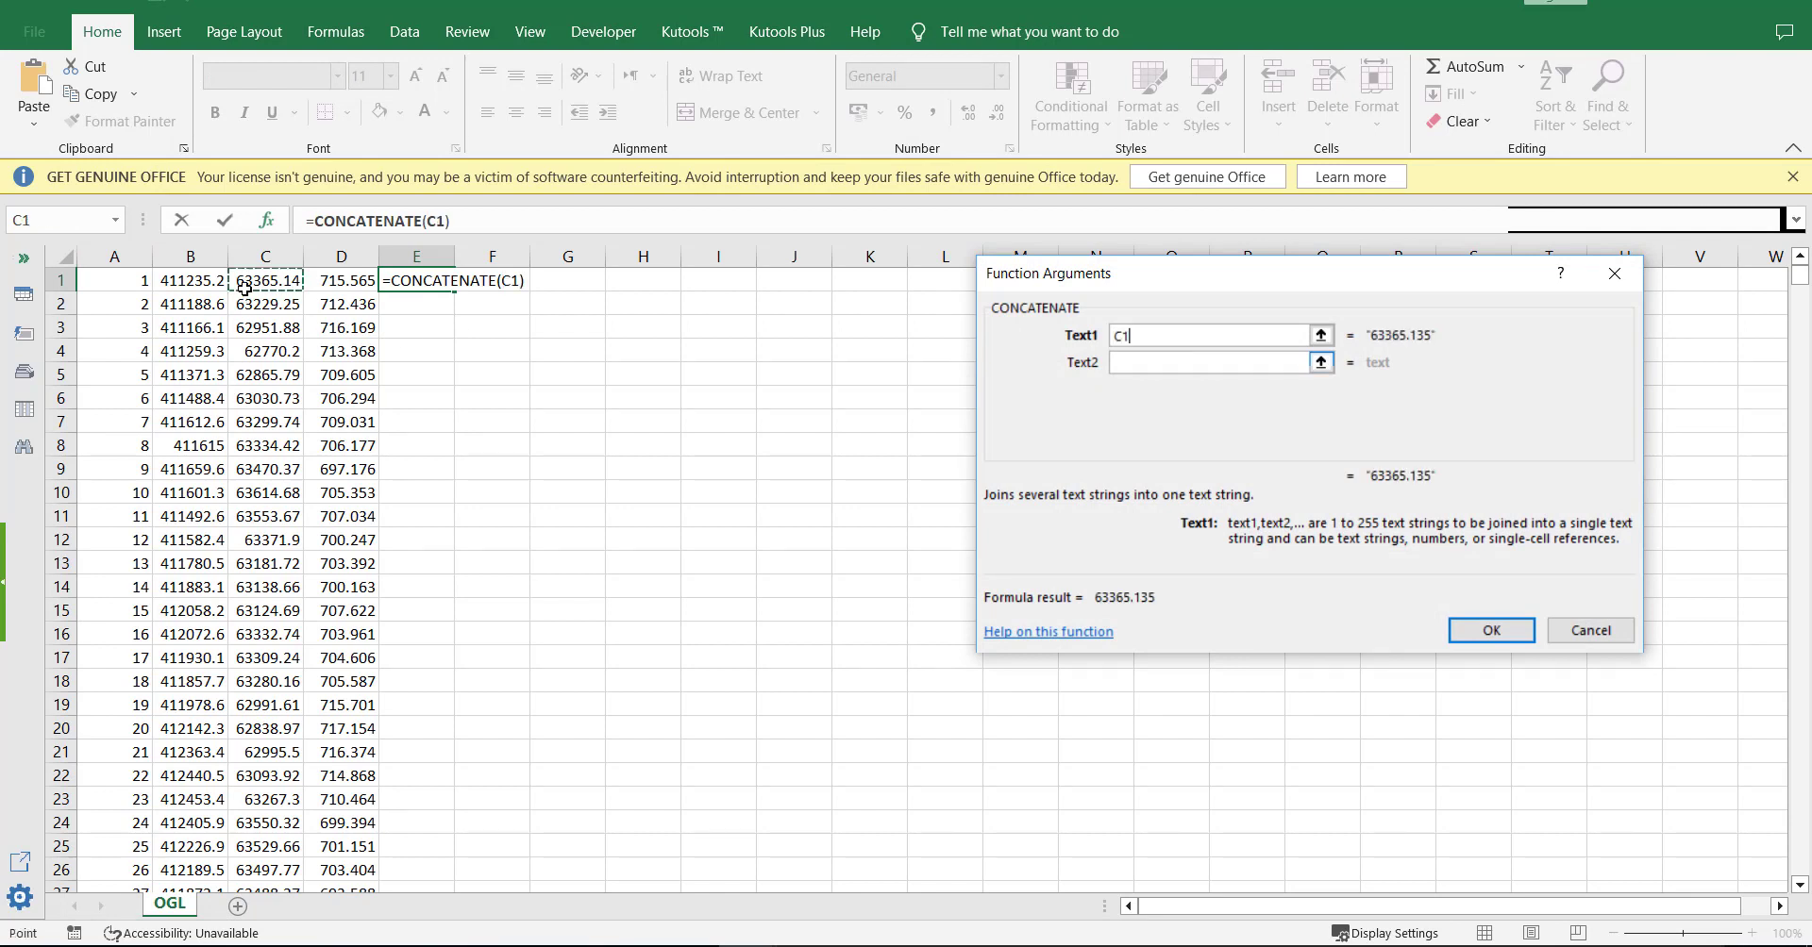
pyautogui.click(1132, 365)
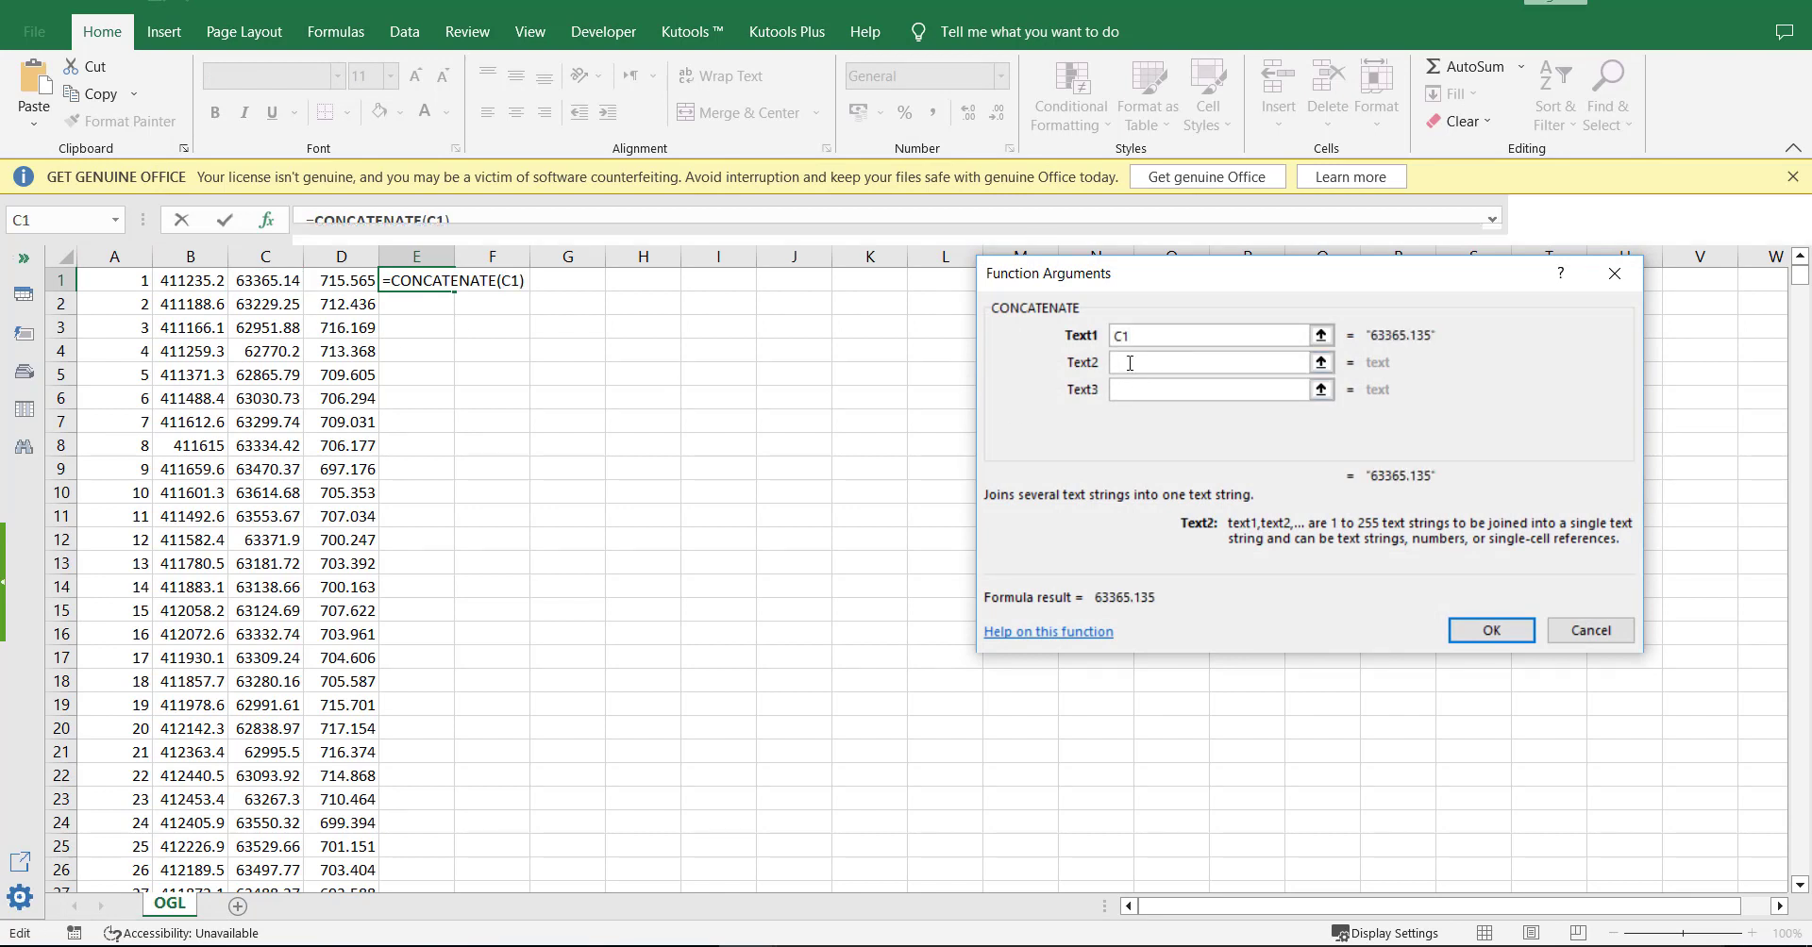
pyautogui.write(',')
pyautogui.click(1133, 390)
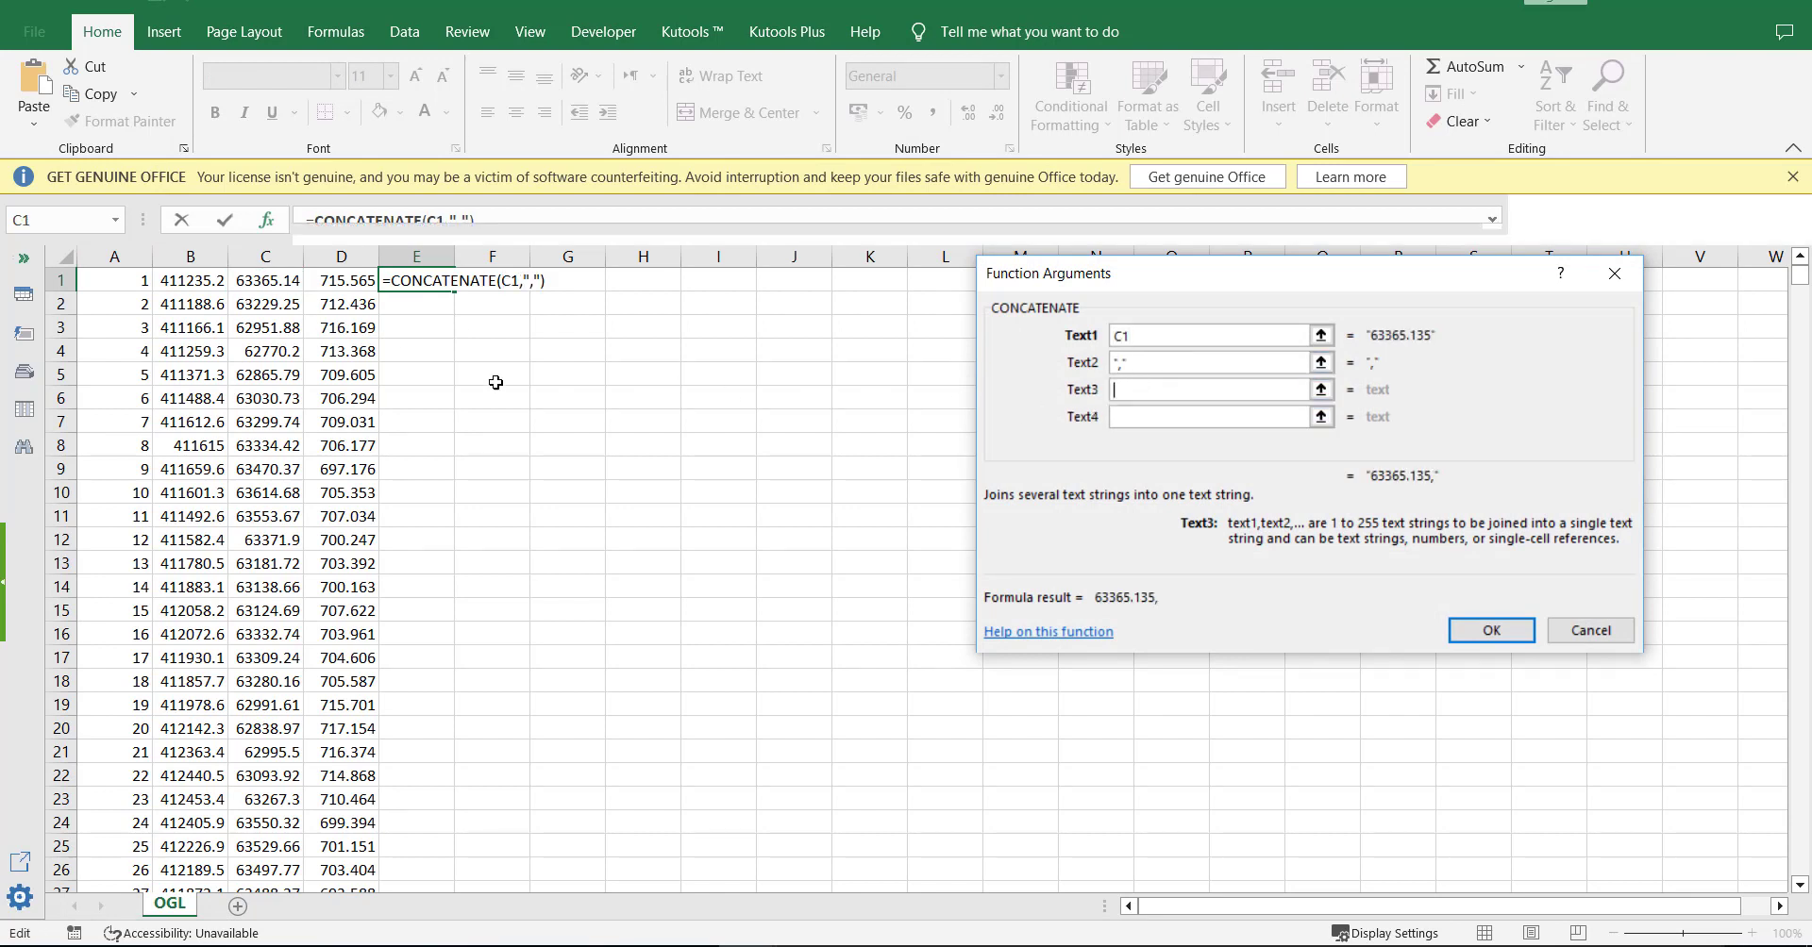
pyautogui.click(210, 282)
pyautogui.click(1137, 418)
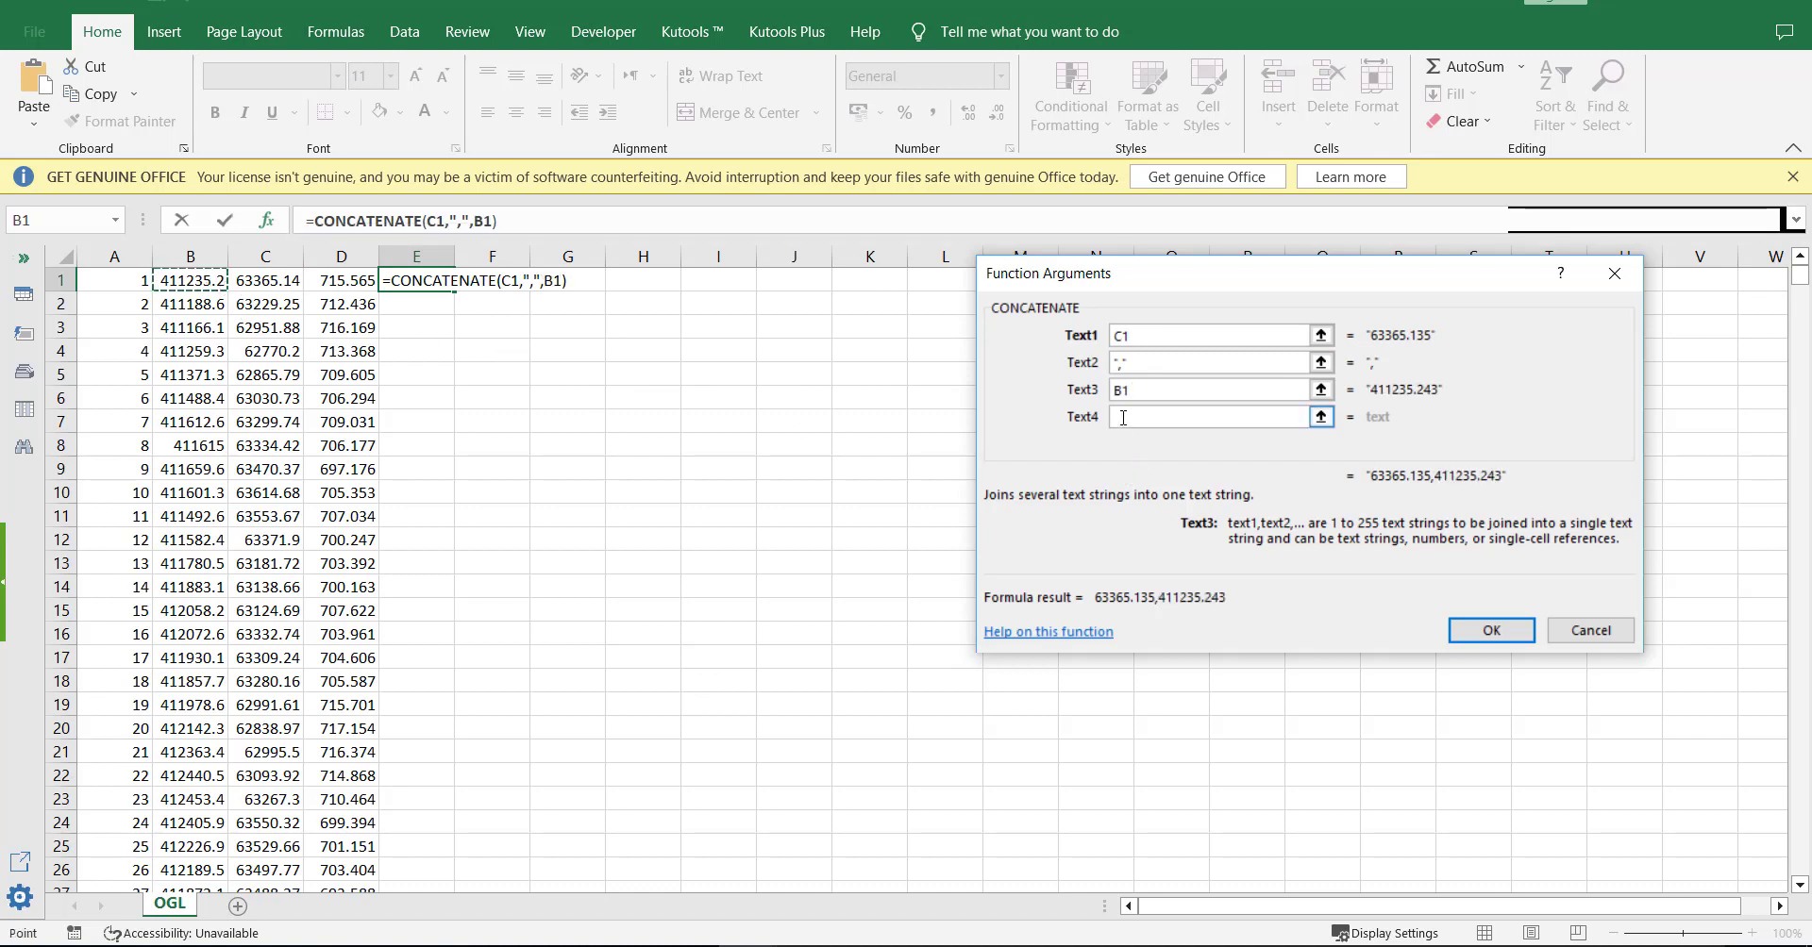
pyautogui.write(',')
pyautogui.click(1149, 455)
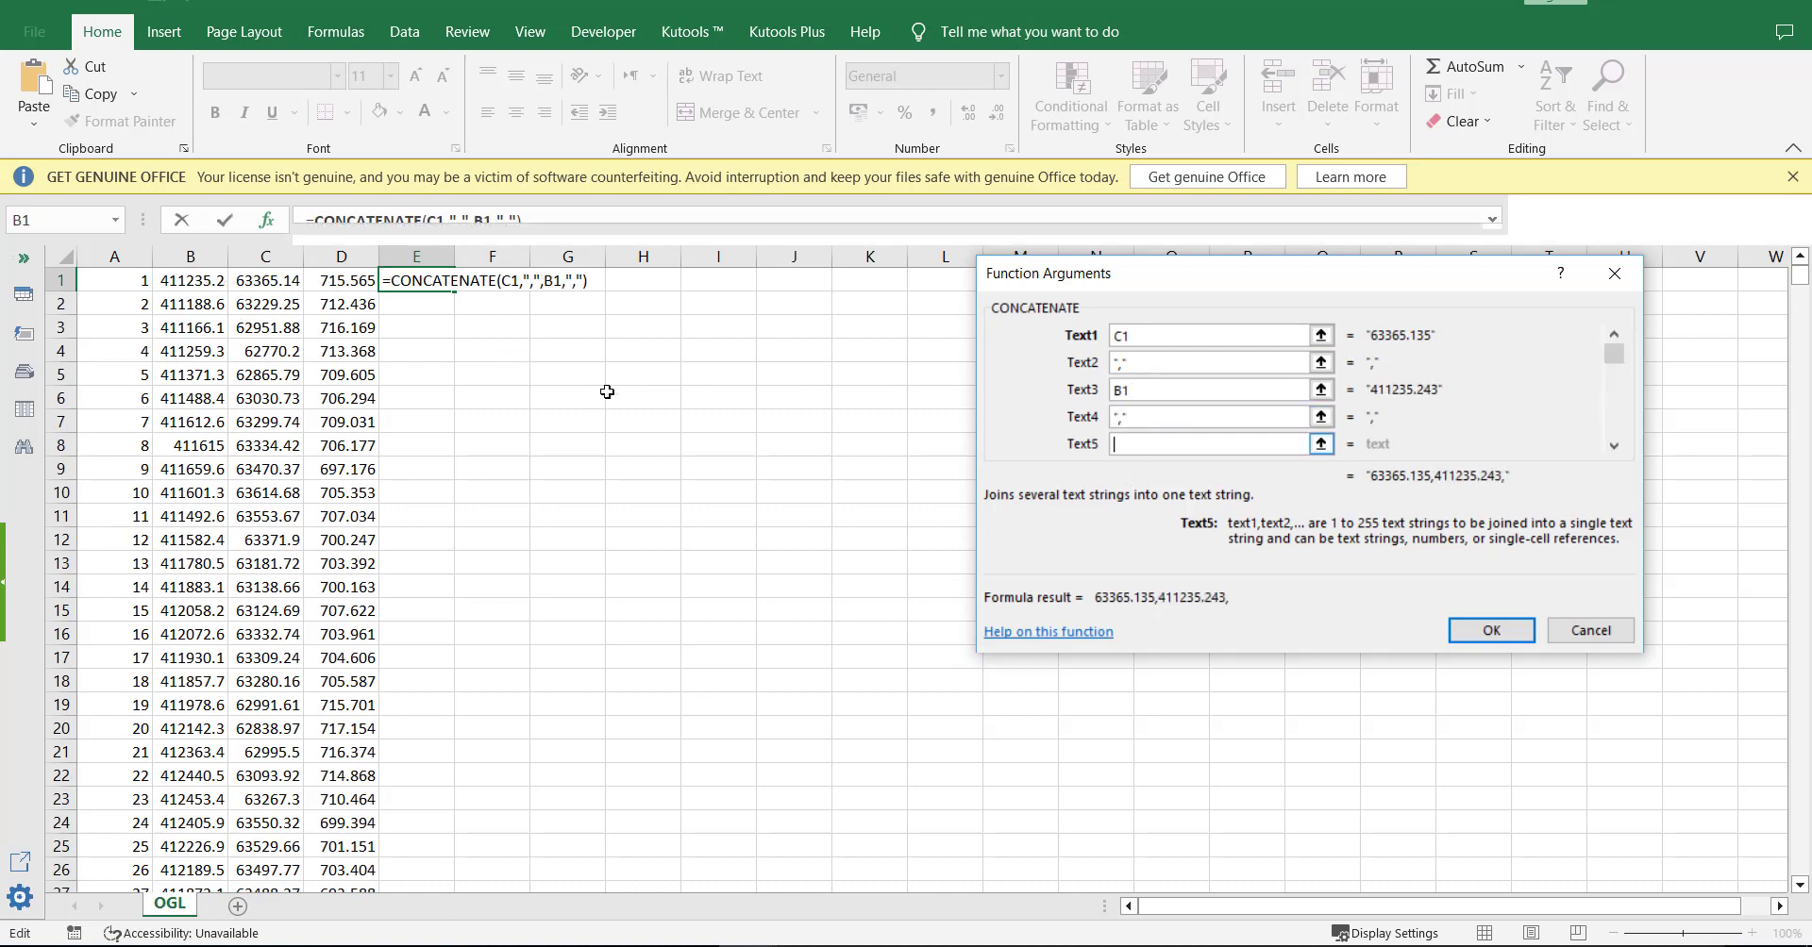
pyautogui.click(341, 285)
pyautogui.press('Return')
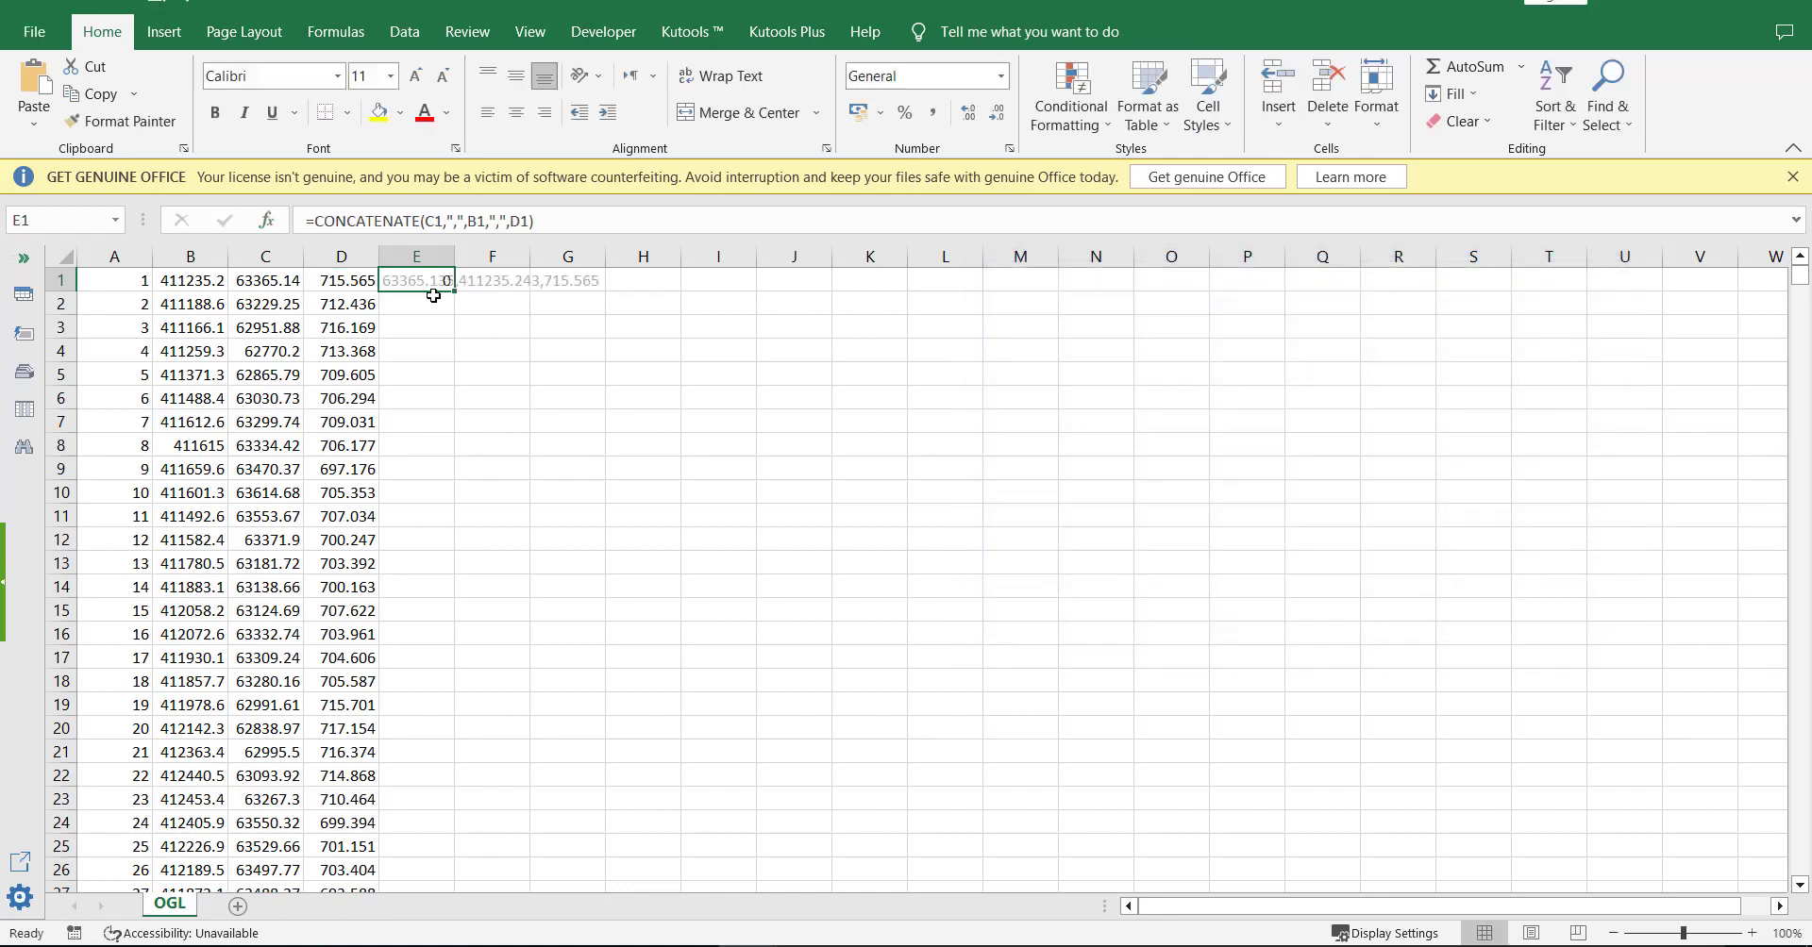
# Fill the CONCATENATE formula down column E and copy the column
pyautogui.doubleClick(454, 290)
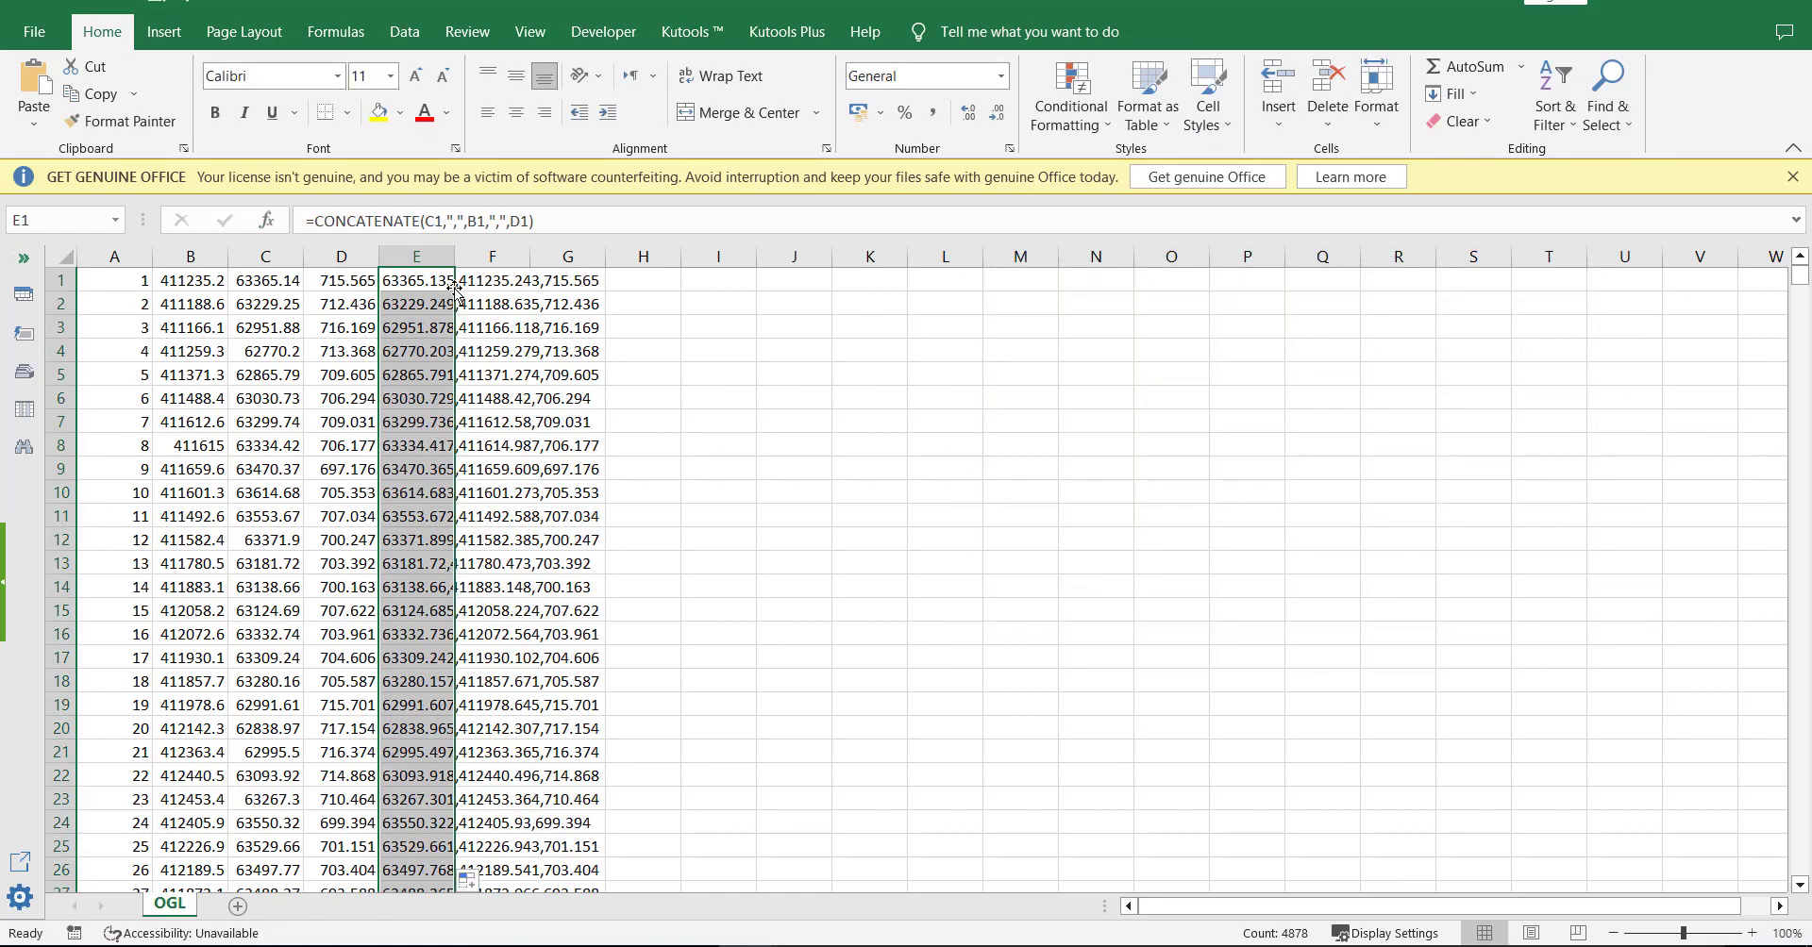
pyautogui.rightClick(429, 280)
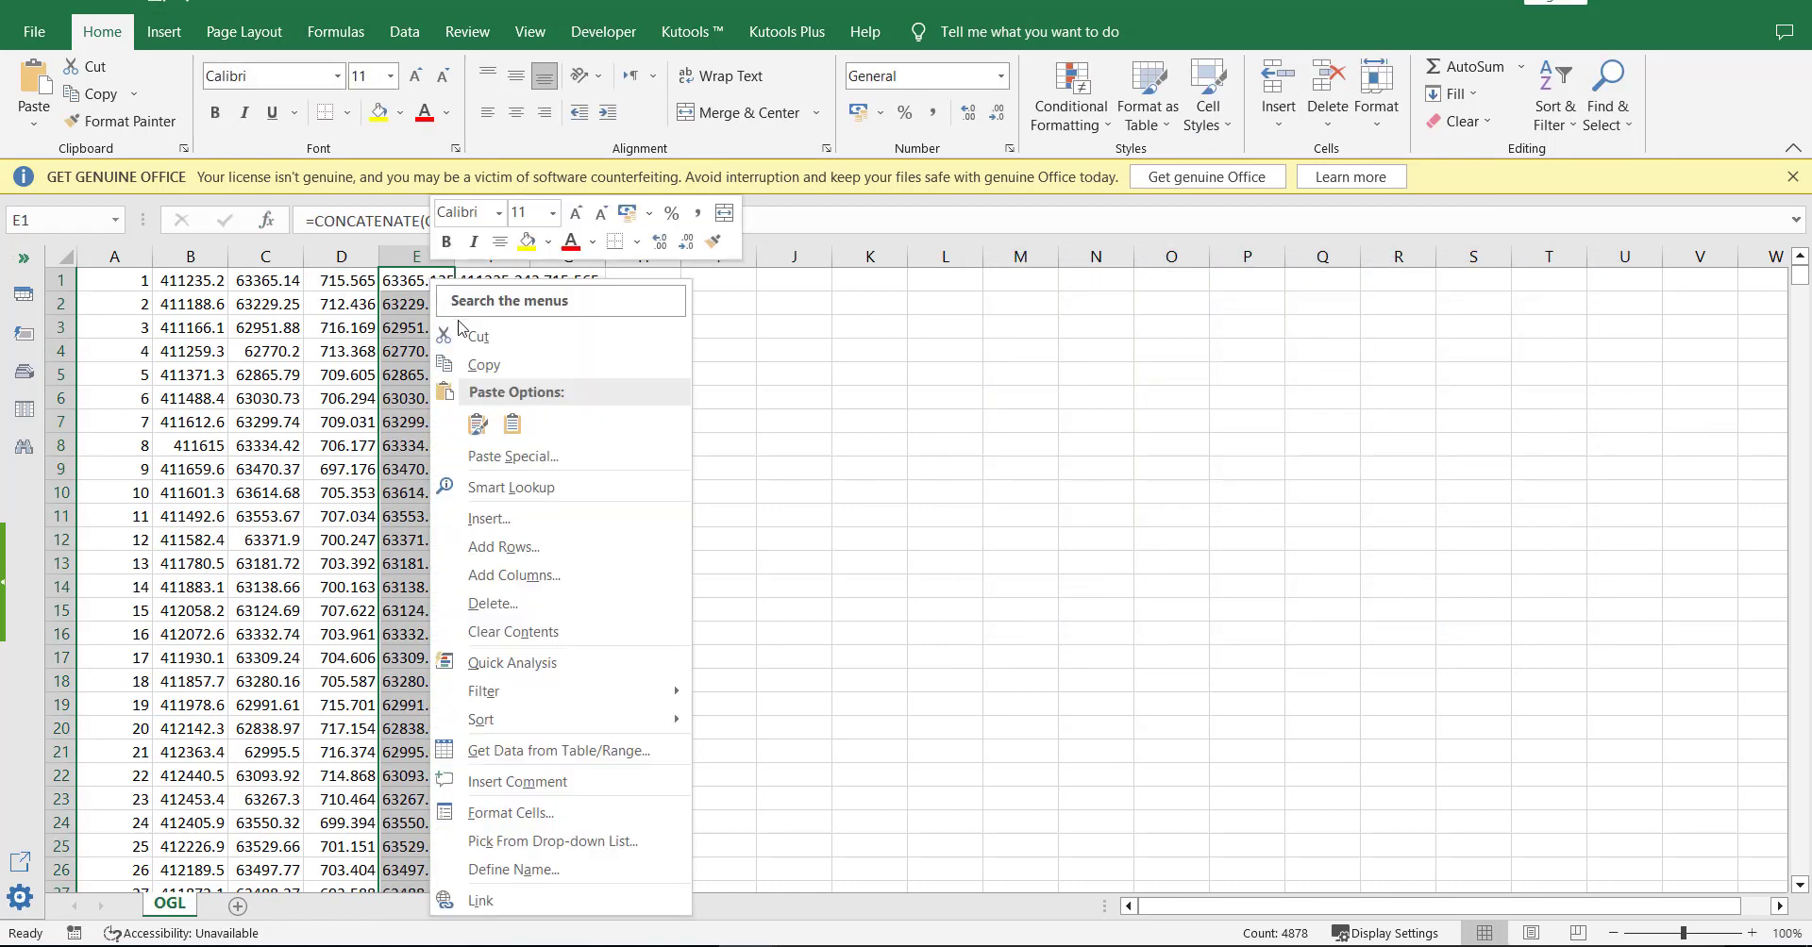
pyautogui.click(481, 364)
pyautogui.moveTo(1168, 926)
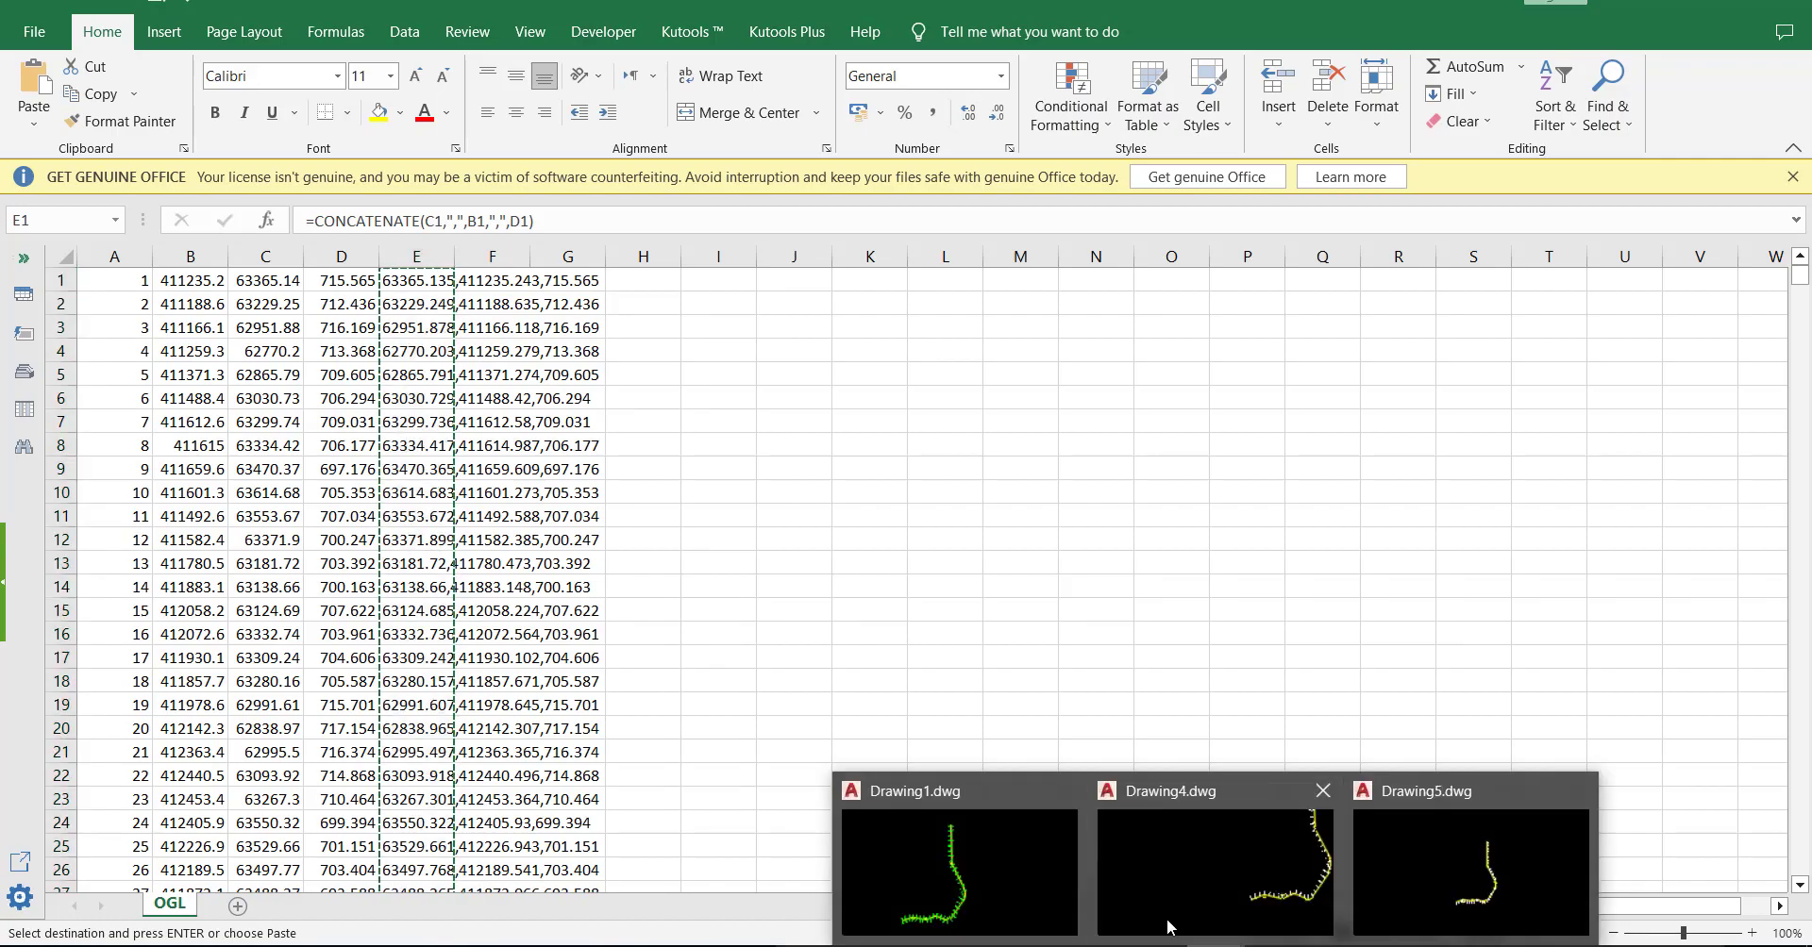
# In Drawing1, start Multiple Points, paste the copied coordinates at the prompt, then cancel
pyautogui.click(996, 862)
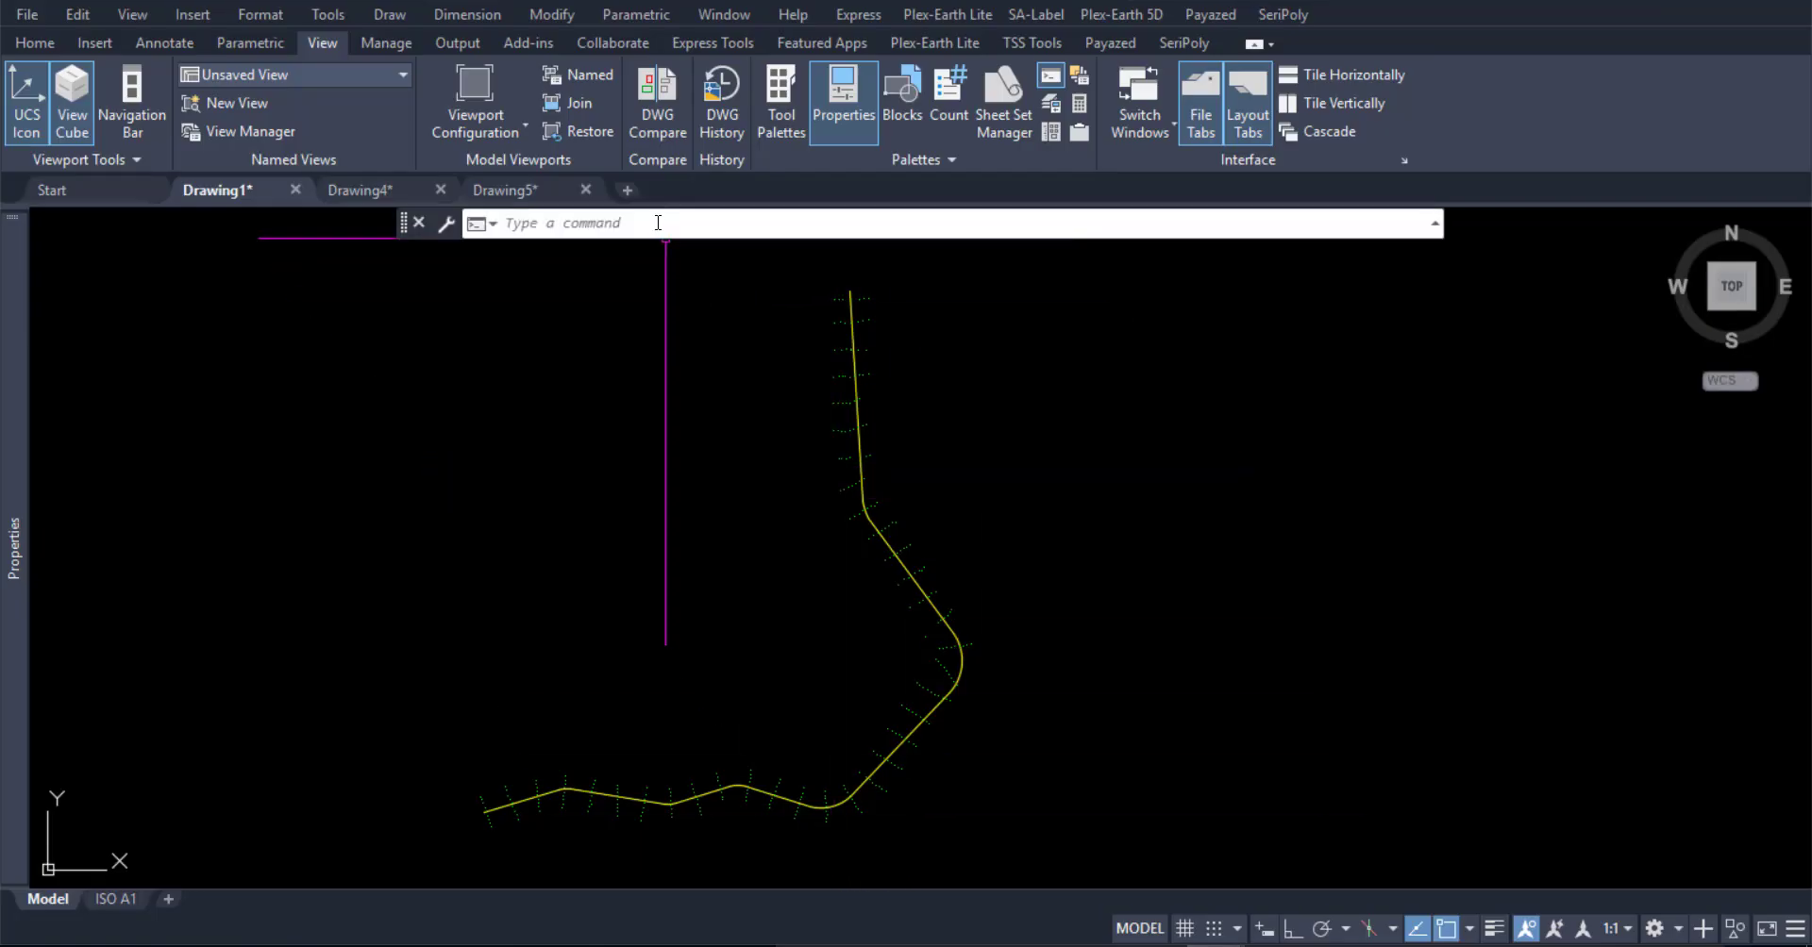
pyautogui.click(39, 43)
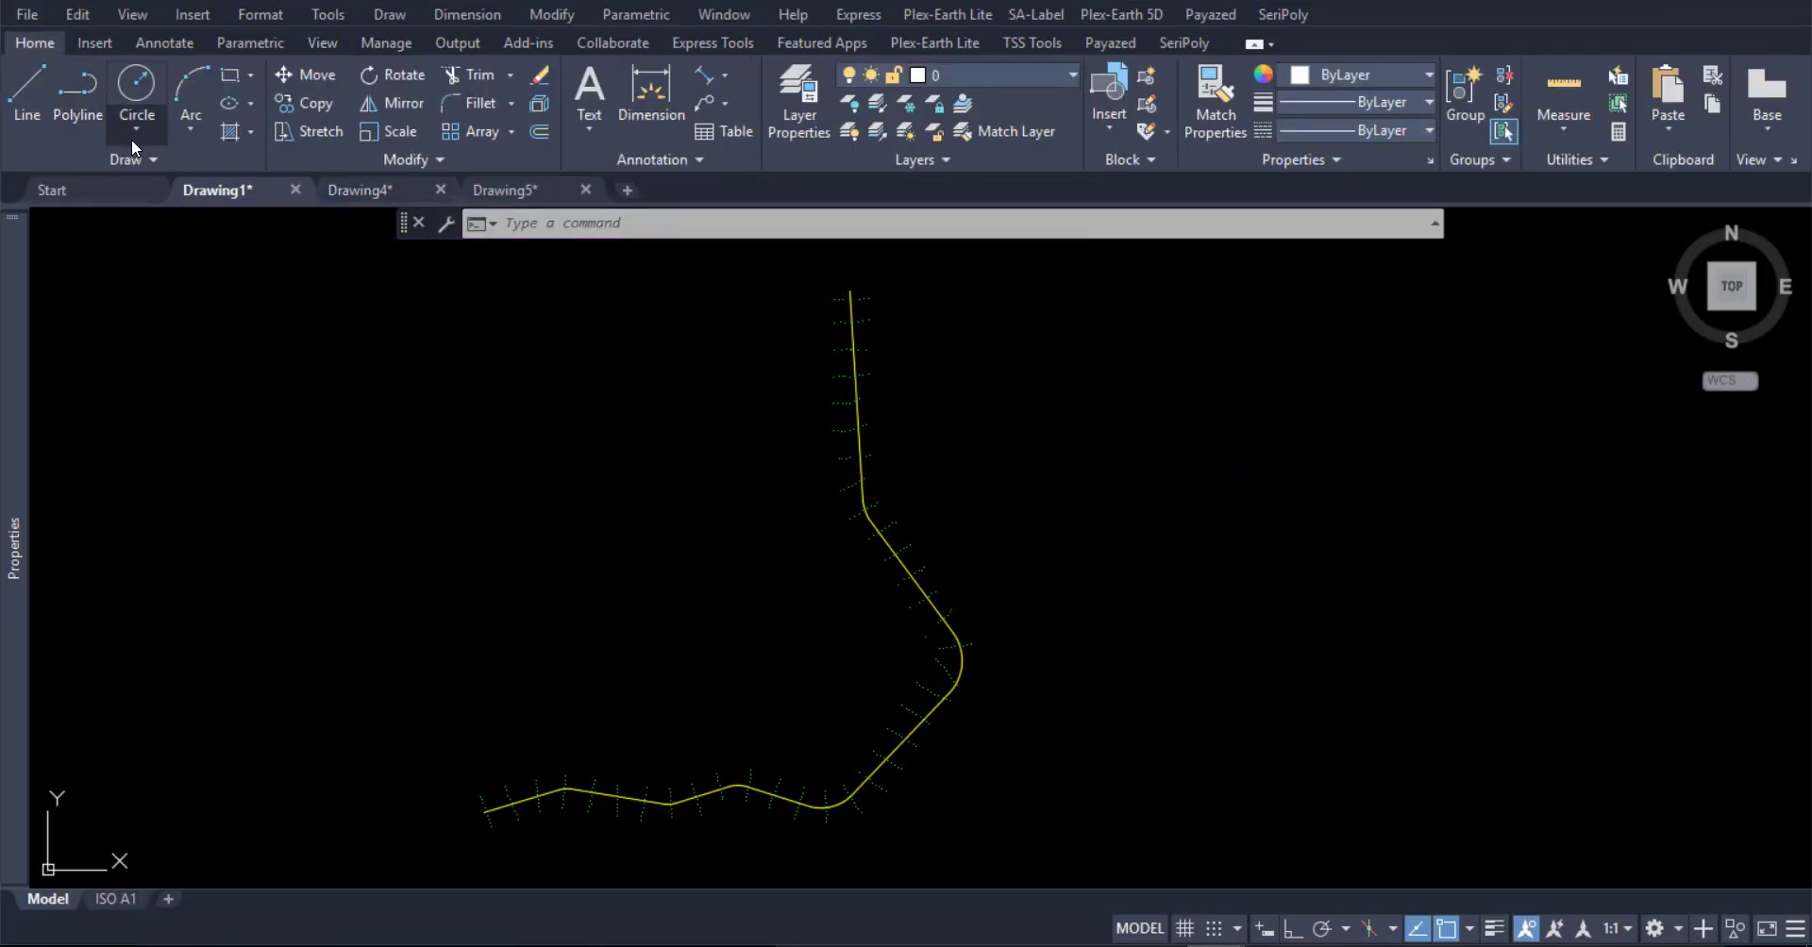
pyautogui.click(152, 161)
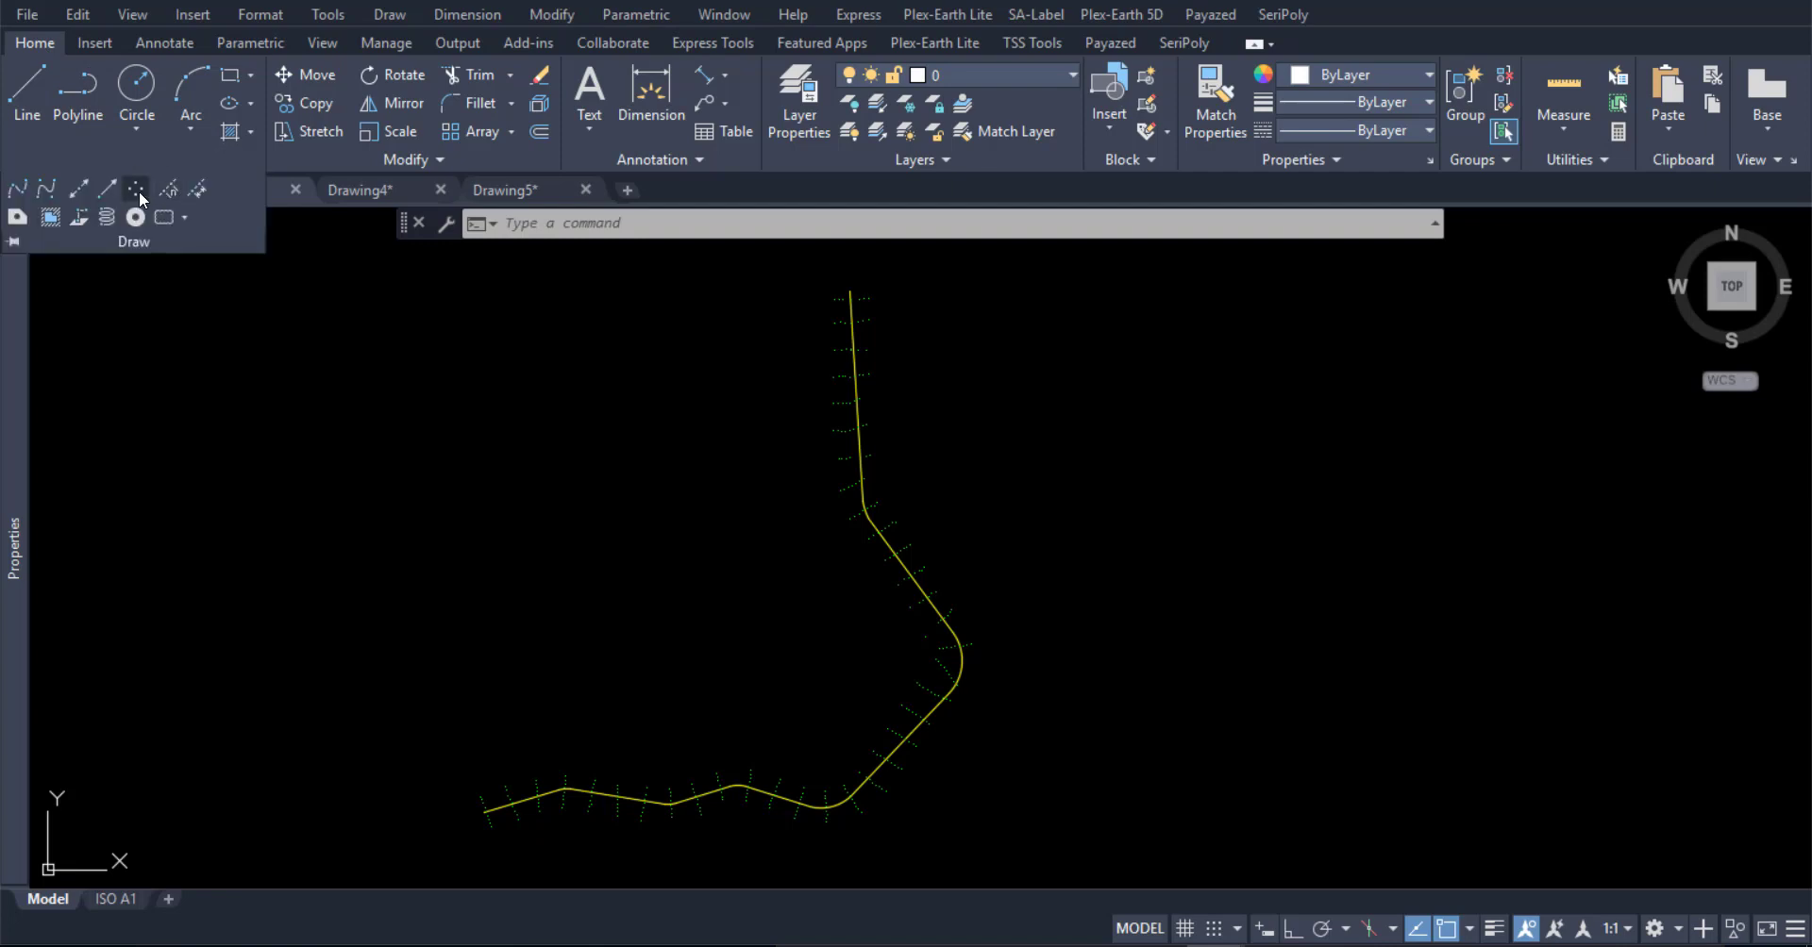
pyautogui.click(138, 191)
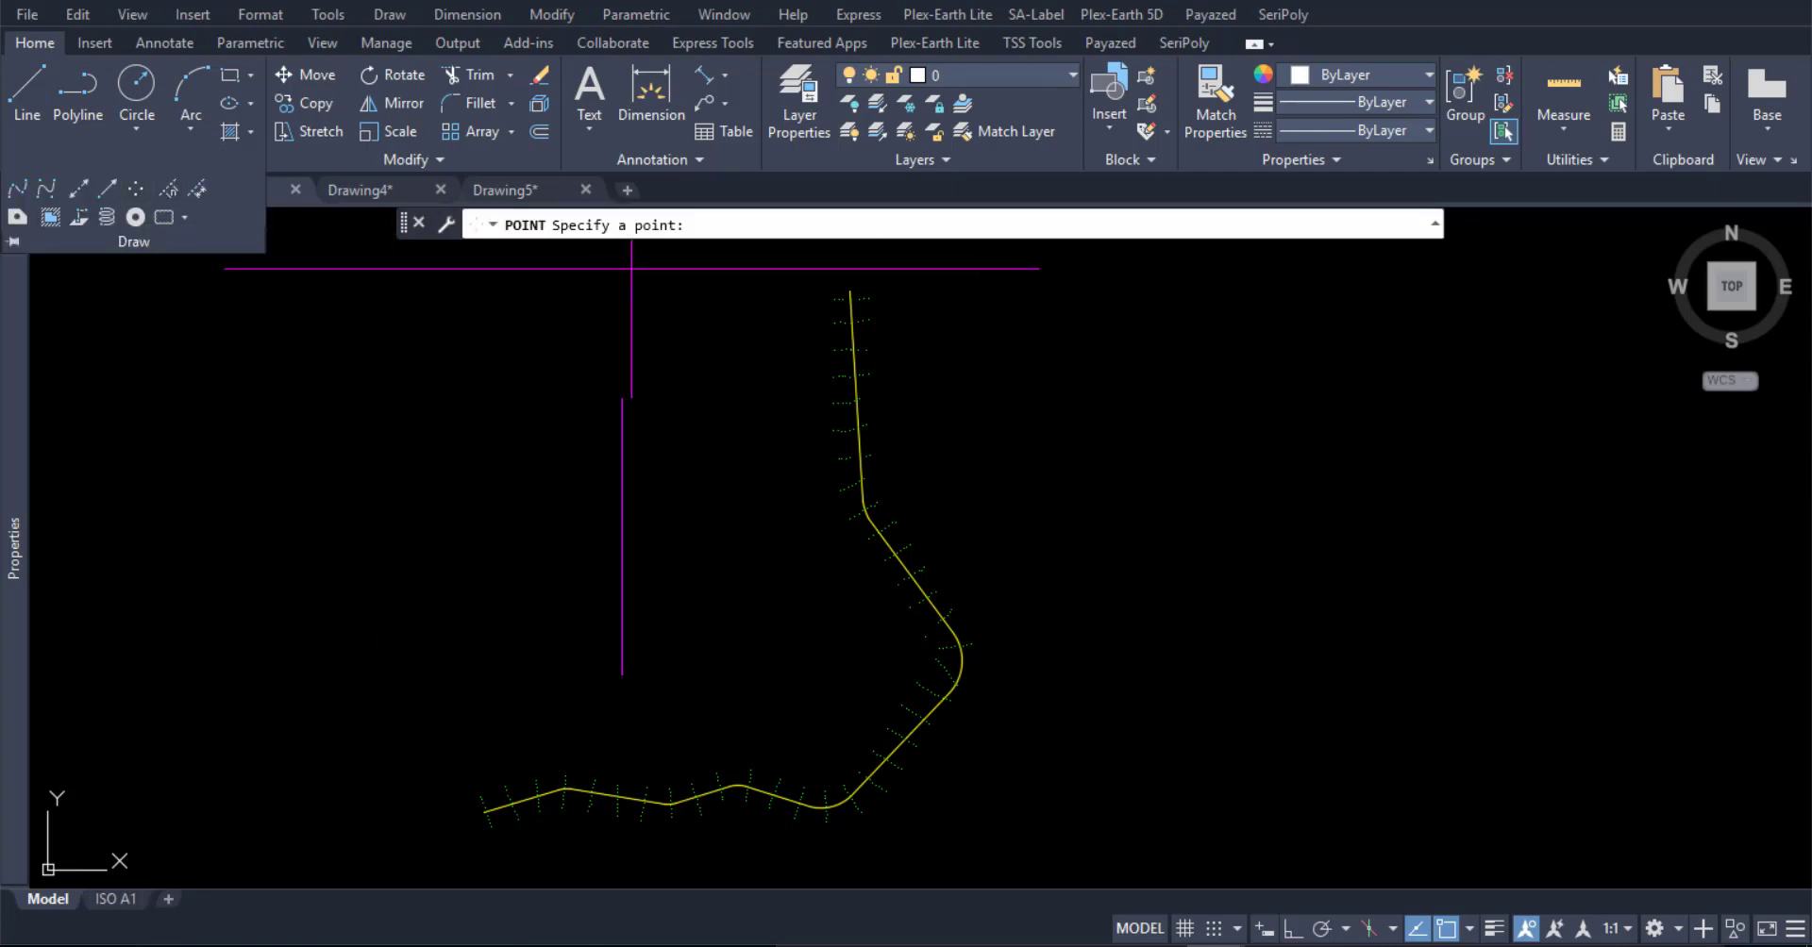
pyautogui.rightClick(723, 228)
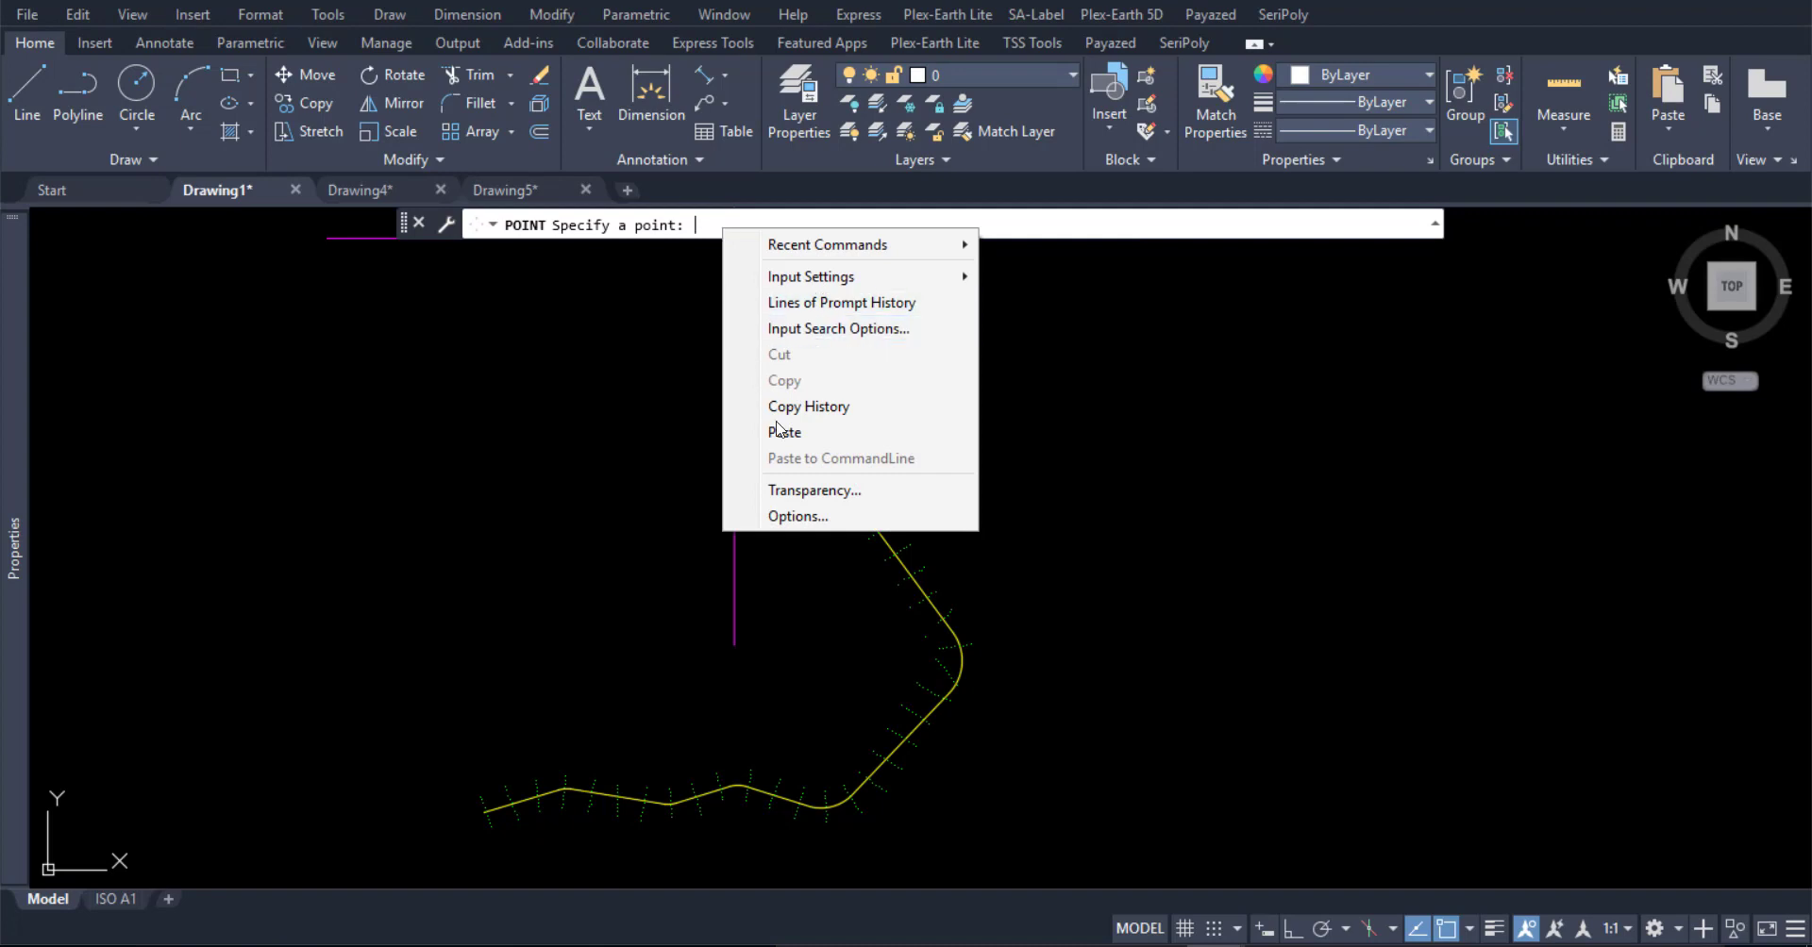
pyautogui.click(727, 685)
pyautogui.press('Escape')
pyautogui.press('Escape')
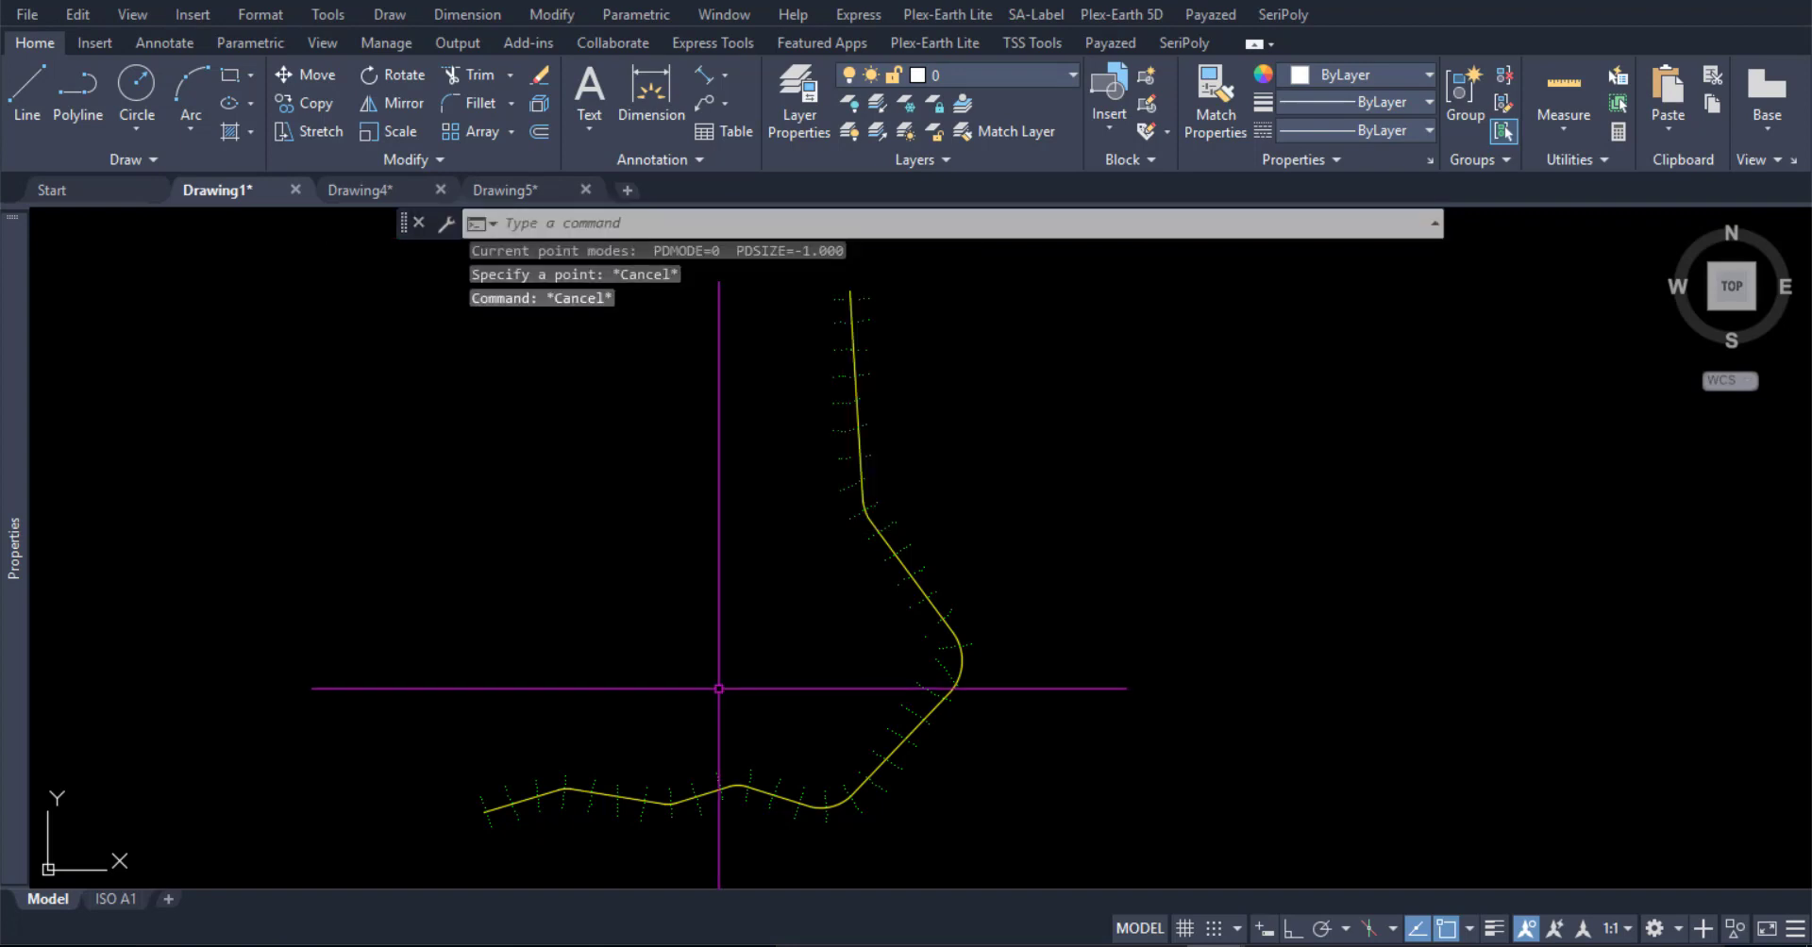
# Window-select one green offset point to check its elevation of 753.372
pyautogui.scroll(6, 489, 838)
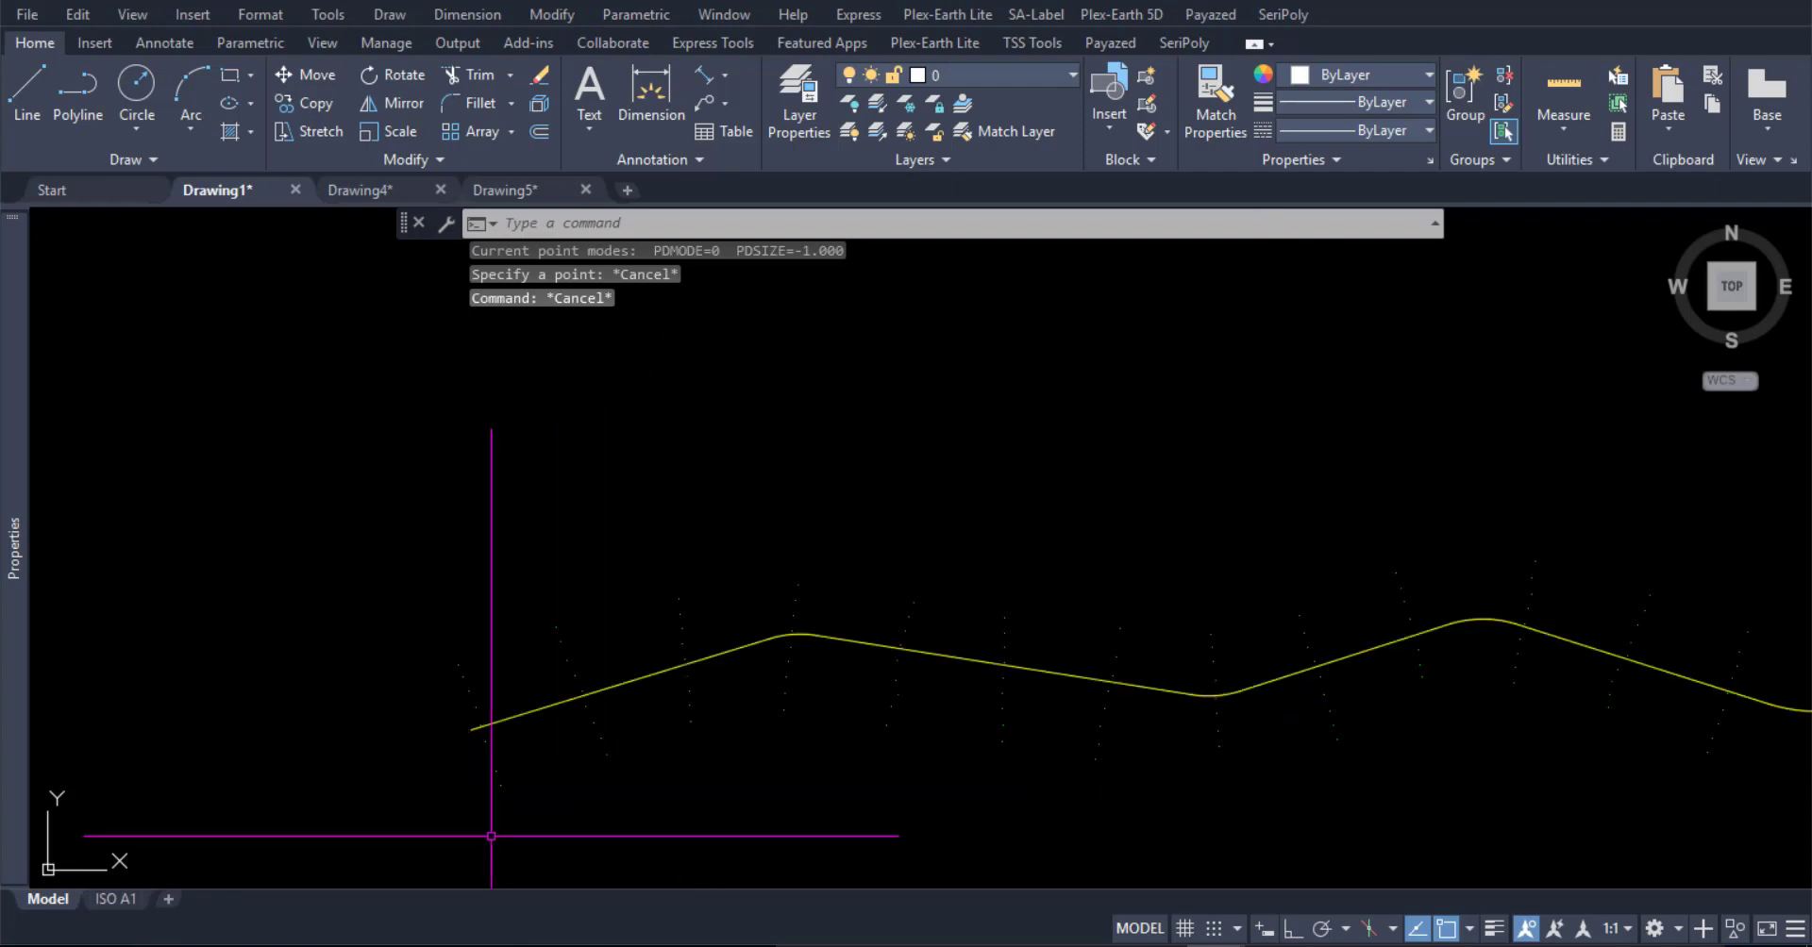
pyautogui.click(525, 786)
pyautogui.click(485, 769)
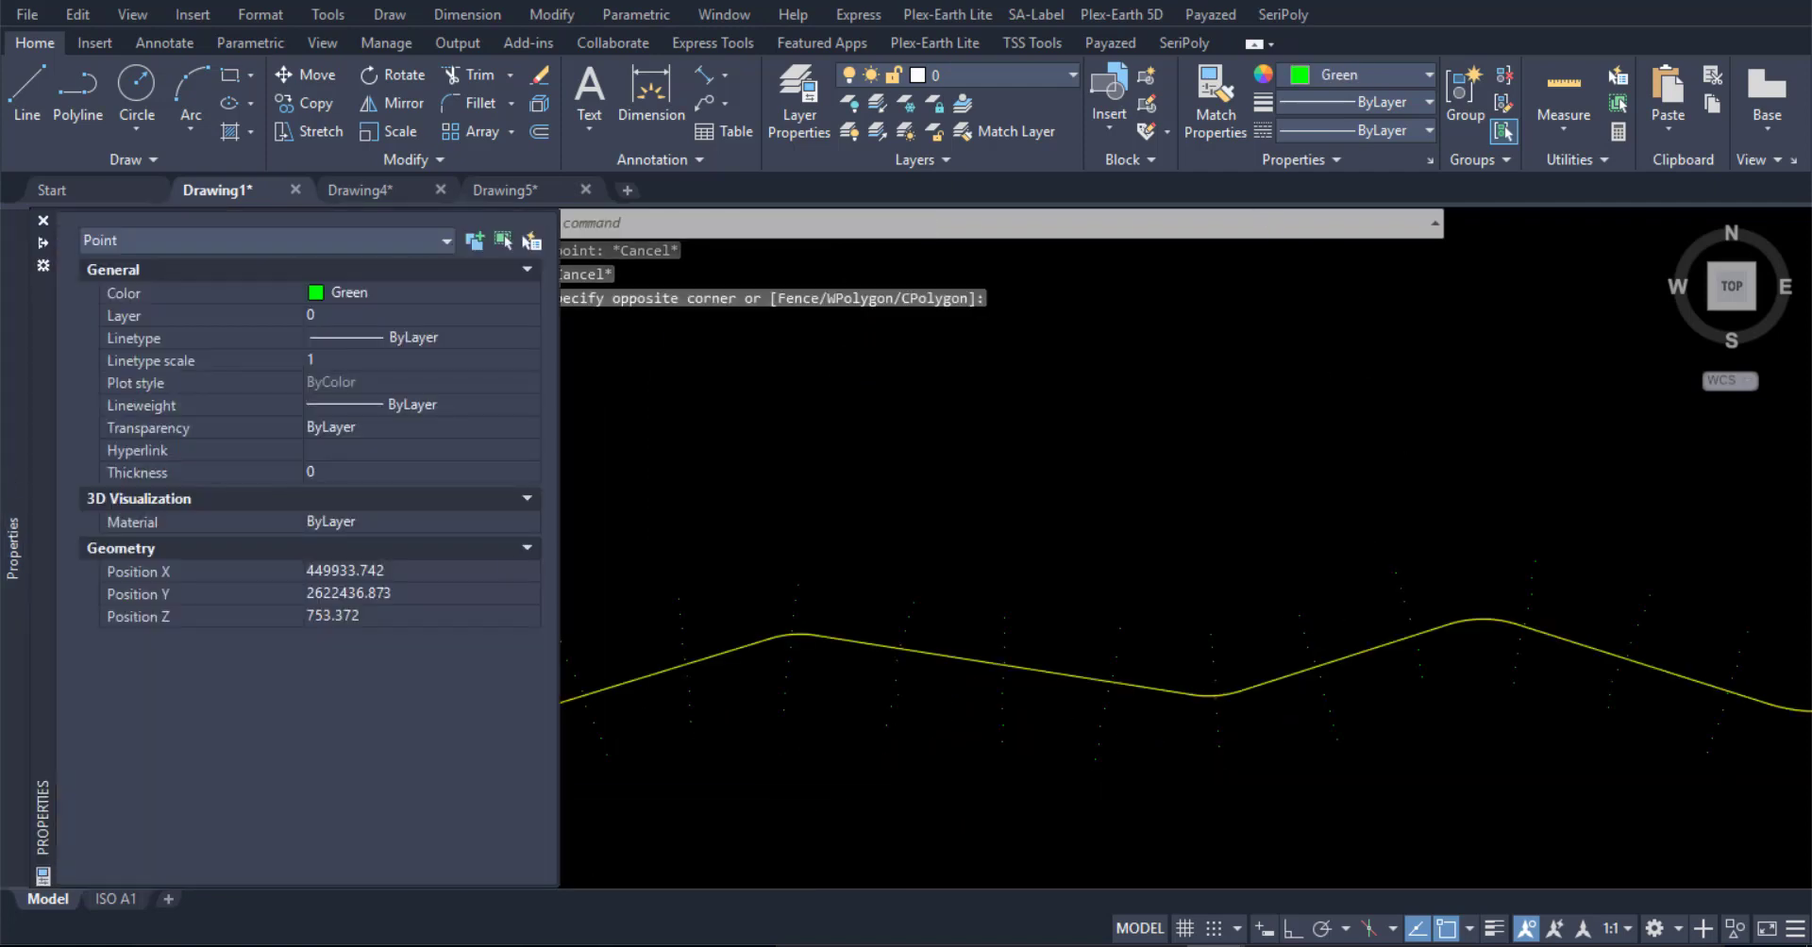
pyautogui.press('Escape')
pyautogui.press('Escape')
pyautogui.scroll(-3, 463, 690)
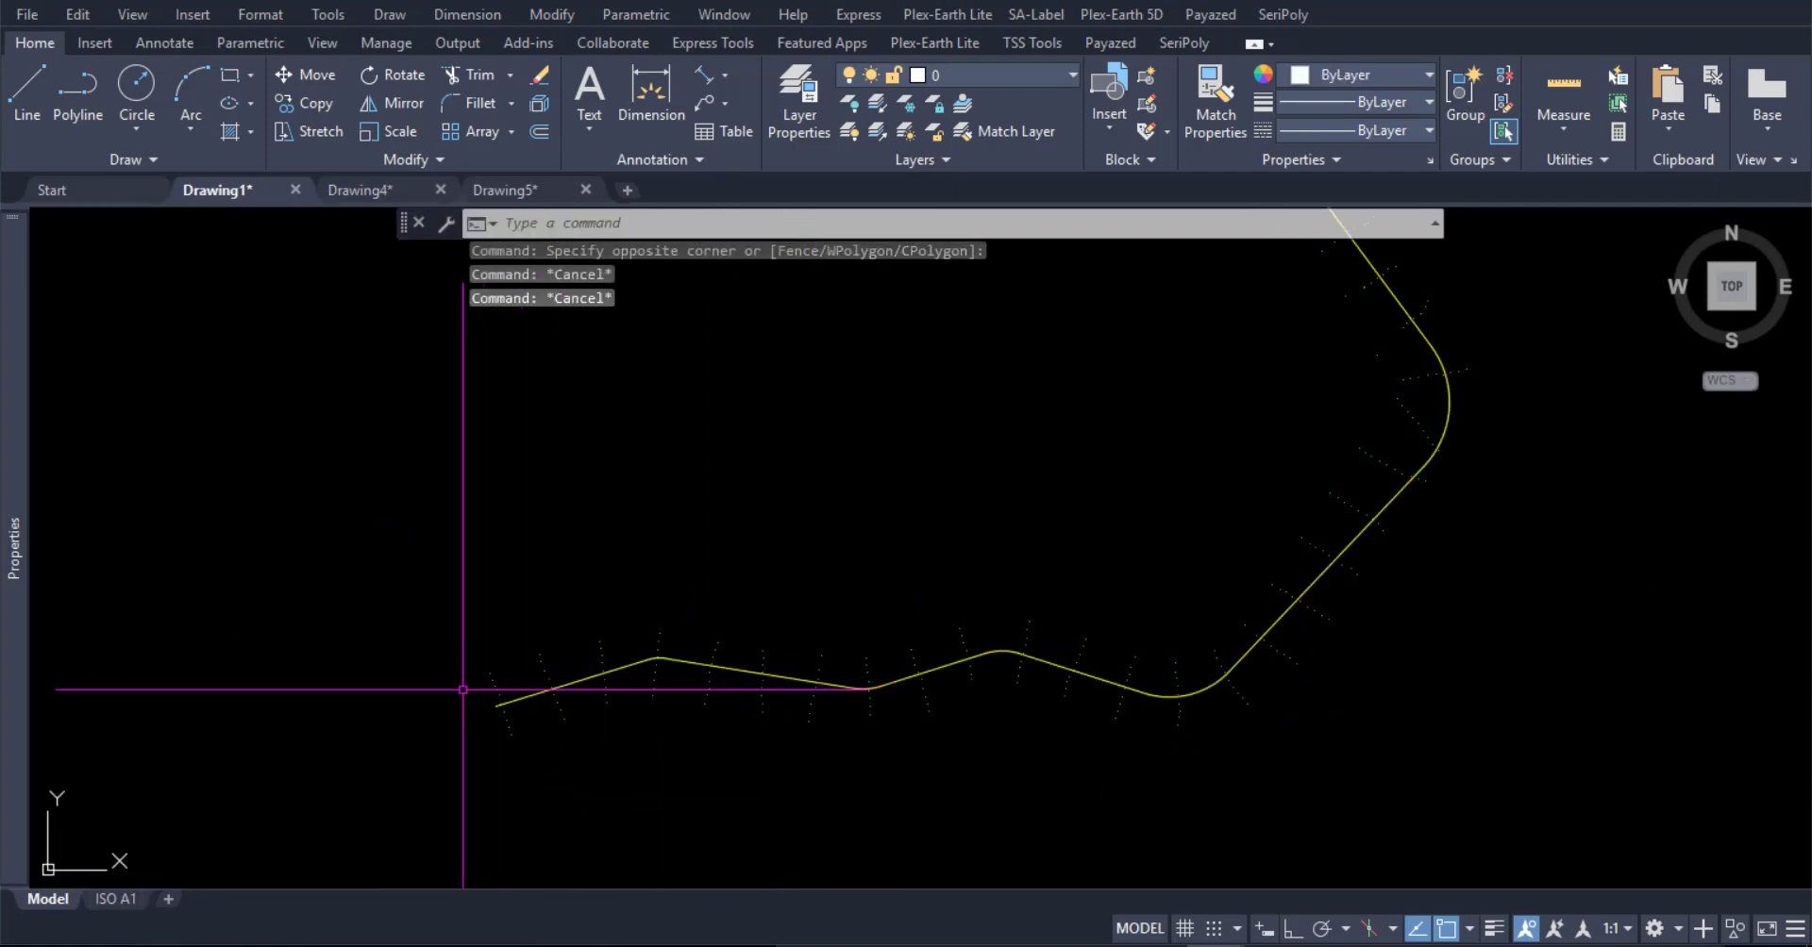
pyautogui.scroll(-3, 462, 690)
pyautogui.scroll(-3, 660, 689)
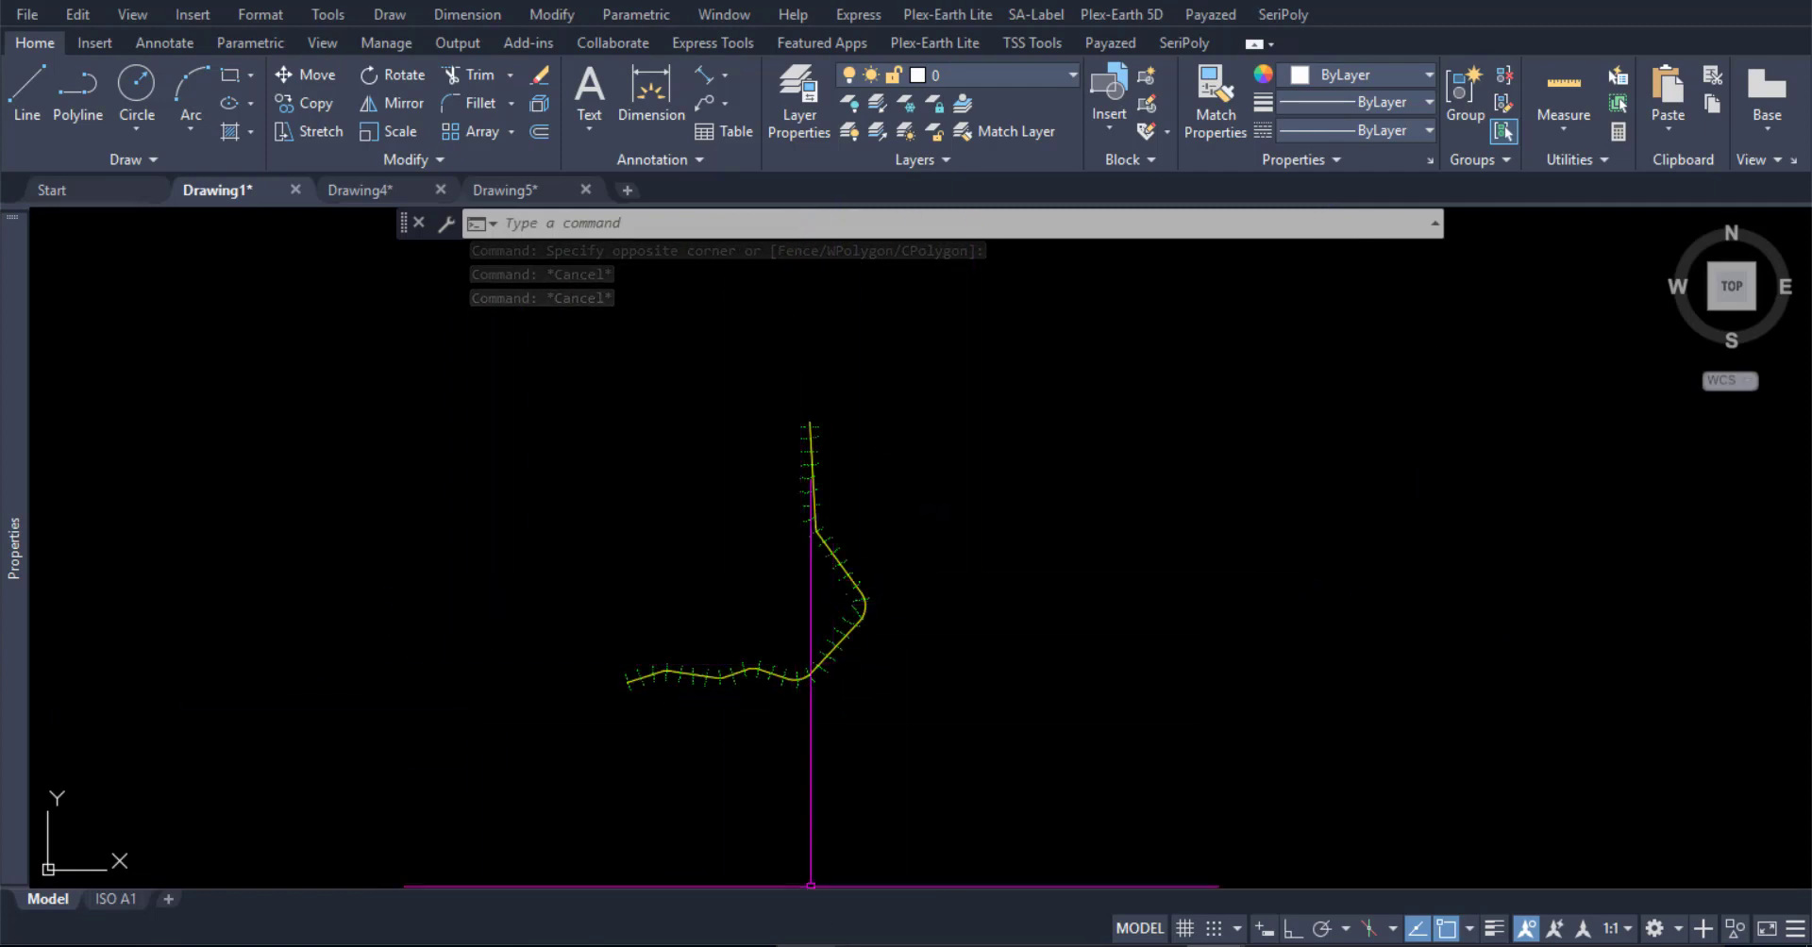
pyautogui.hotkey('alt', 'Tab')
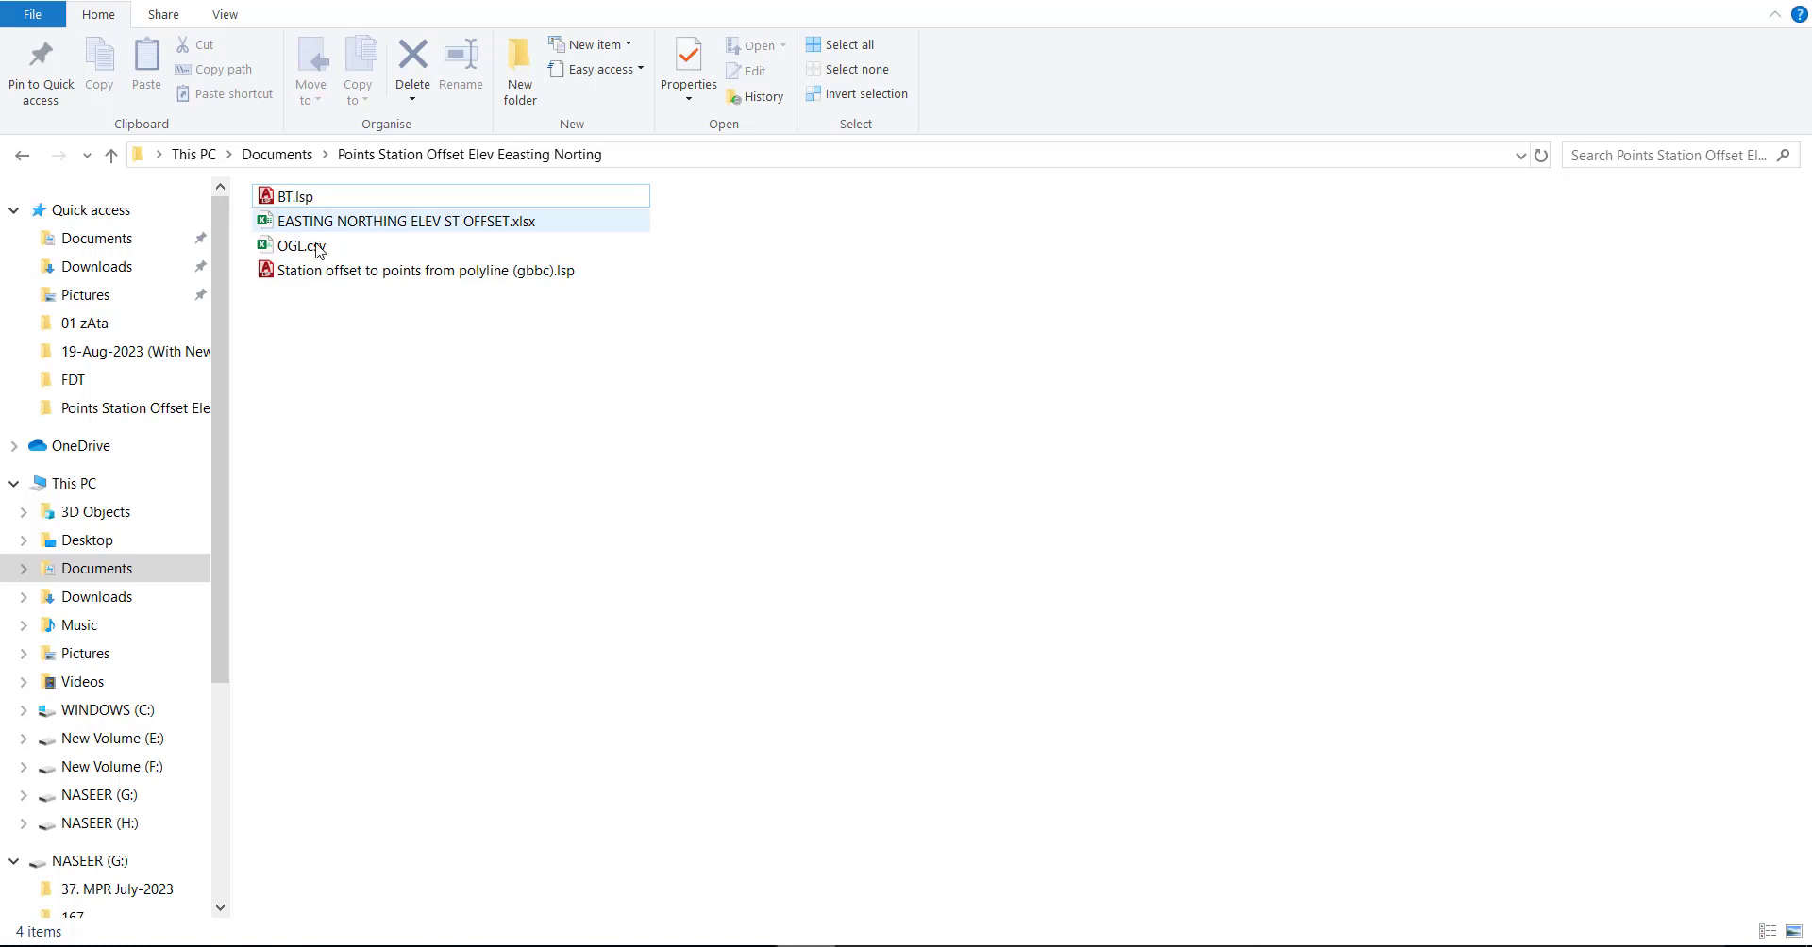
# Drag 'Station offset to points from polyline (gbbc).lsp' onto Drawing1 to load the DOFF routine
pyautogui.click(322, 273)
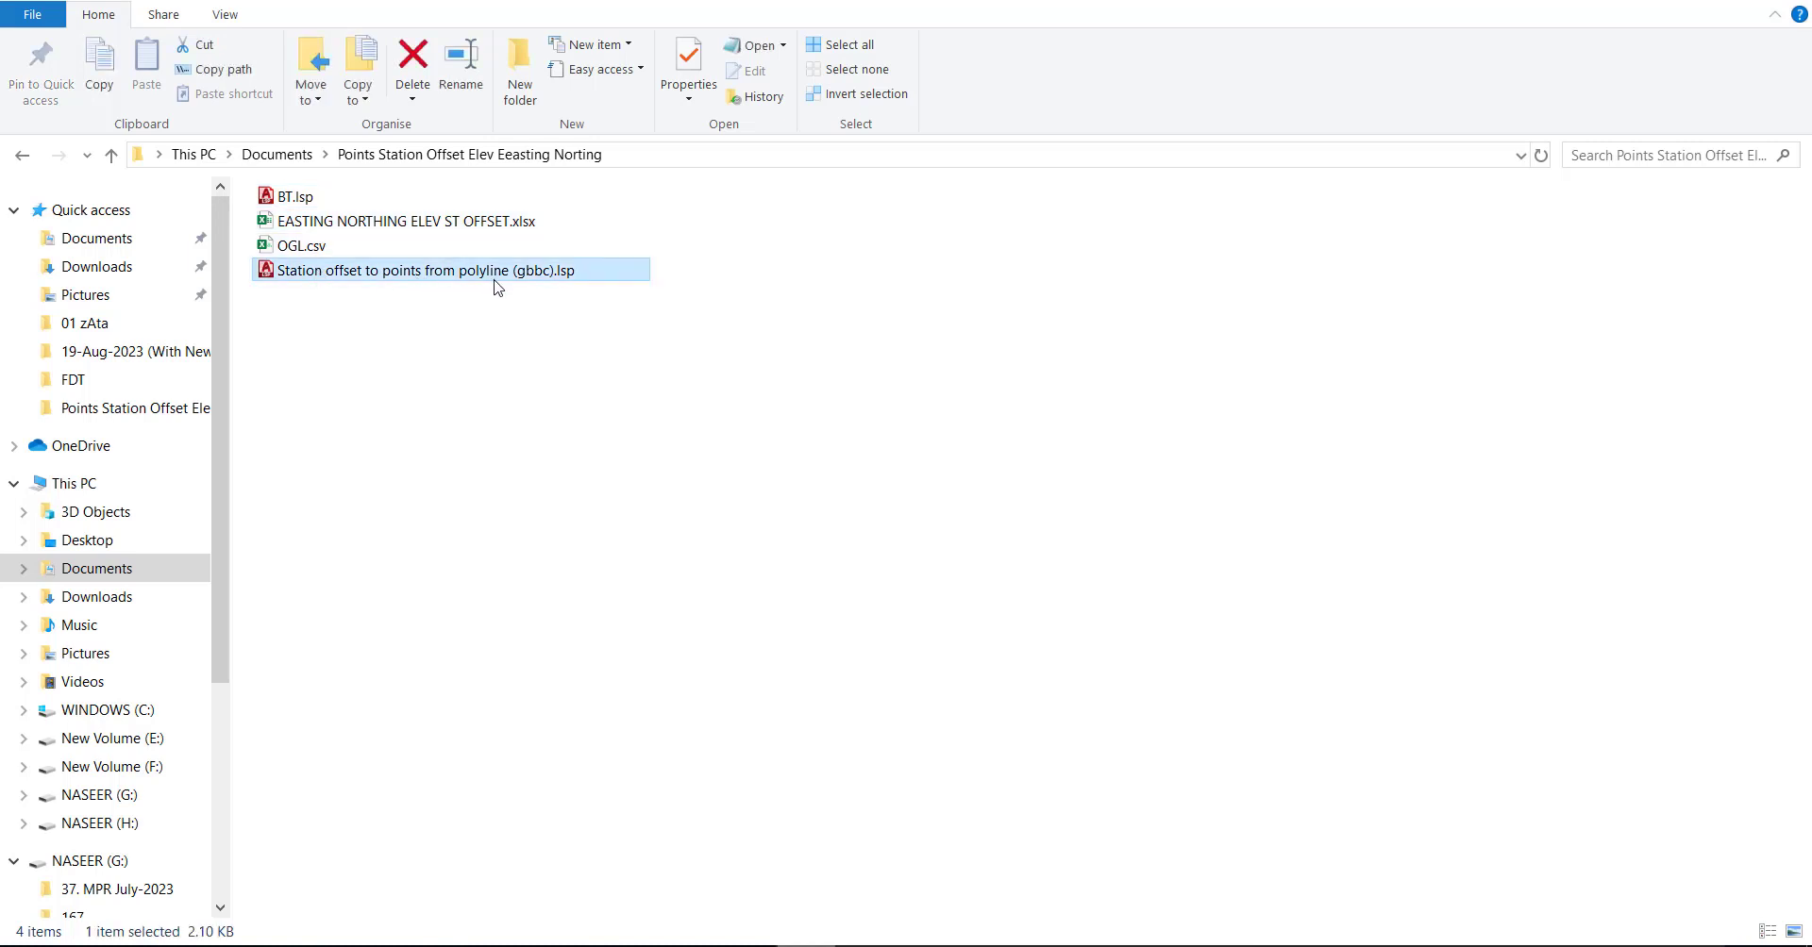
pyautogui.click(294, 199)
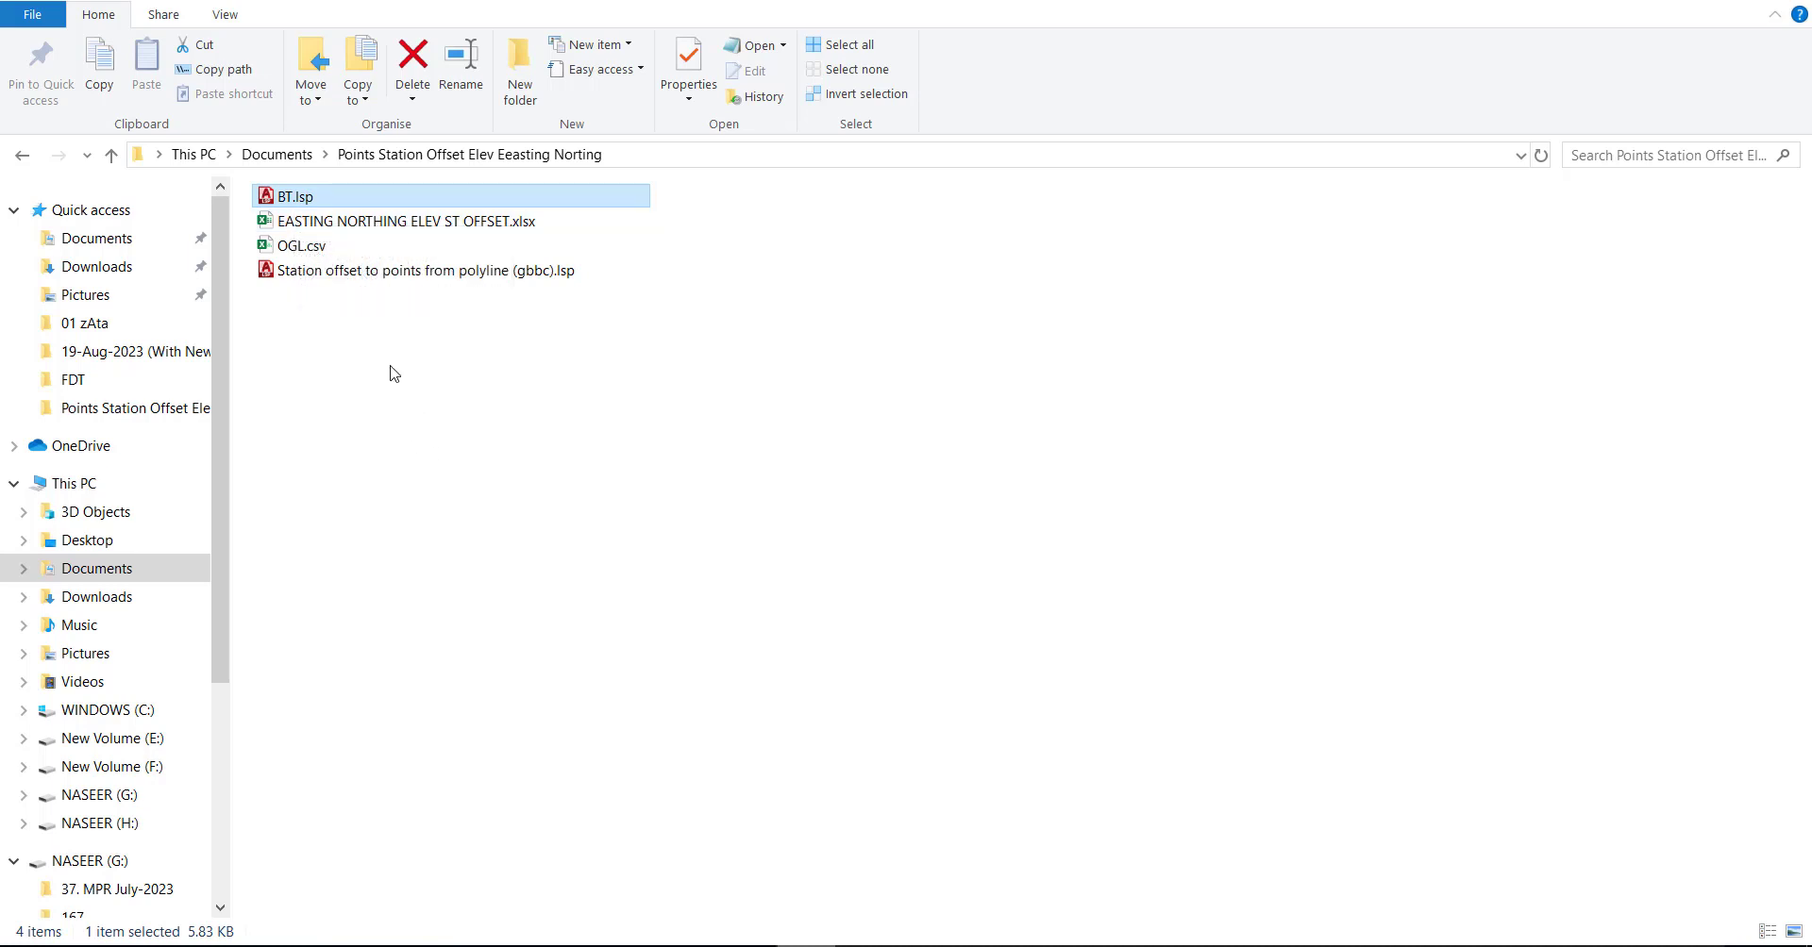
pyautogui.click(355, 272)
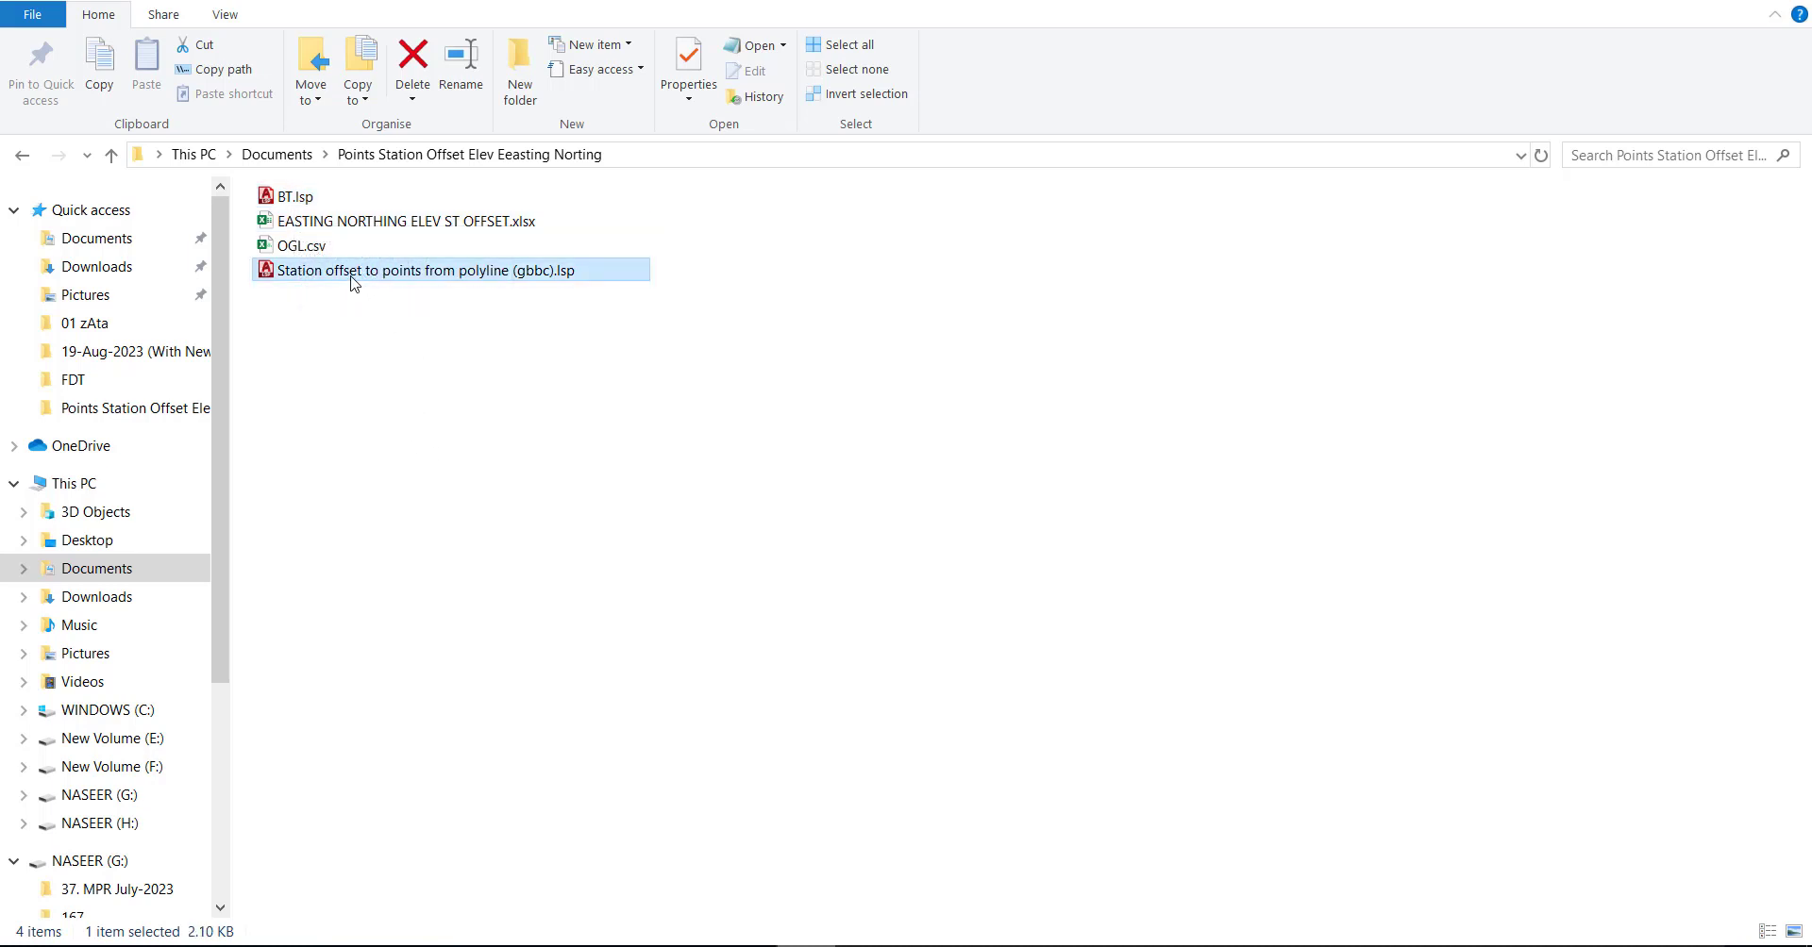
pyautogui.moveTo(355, 282)
pyautogui.mouseDown()
pyautogui.moveTo(1197, 944)
pyautogui.moveTo(962, 793)
pyautogui.mouseUp()
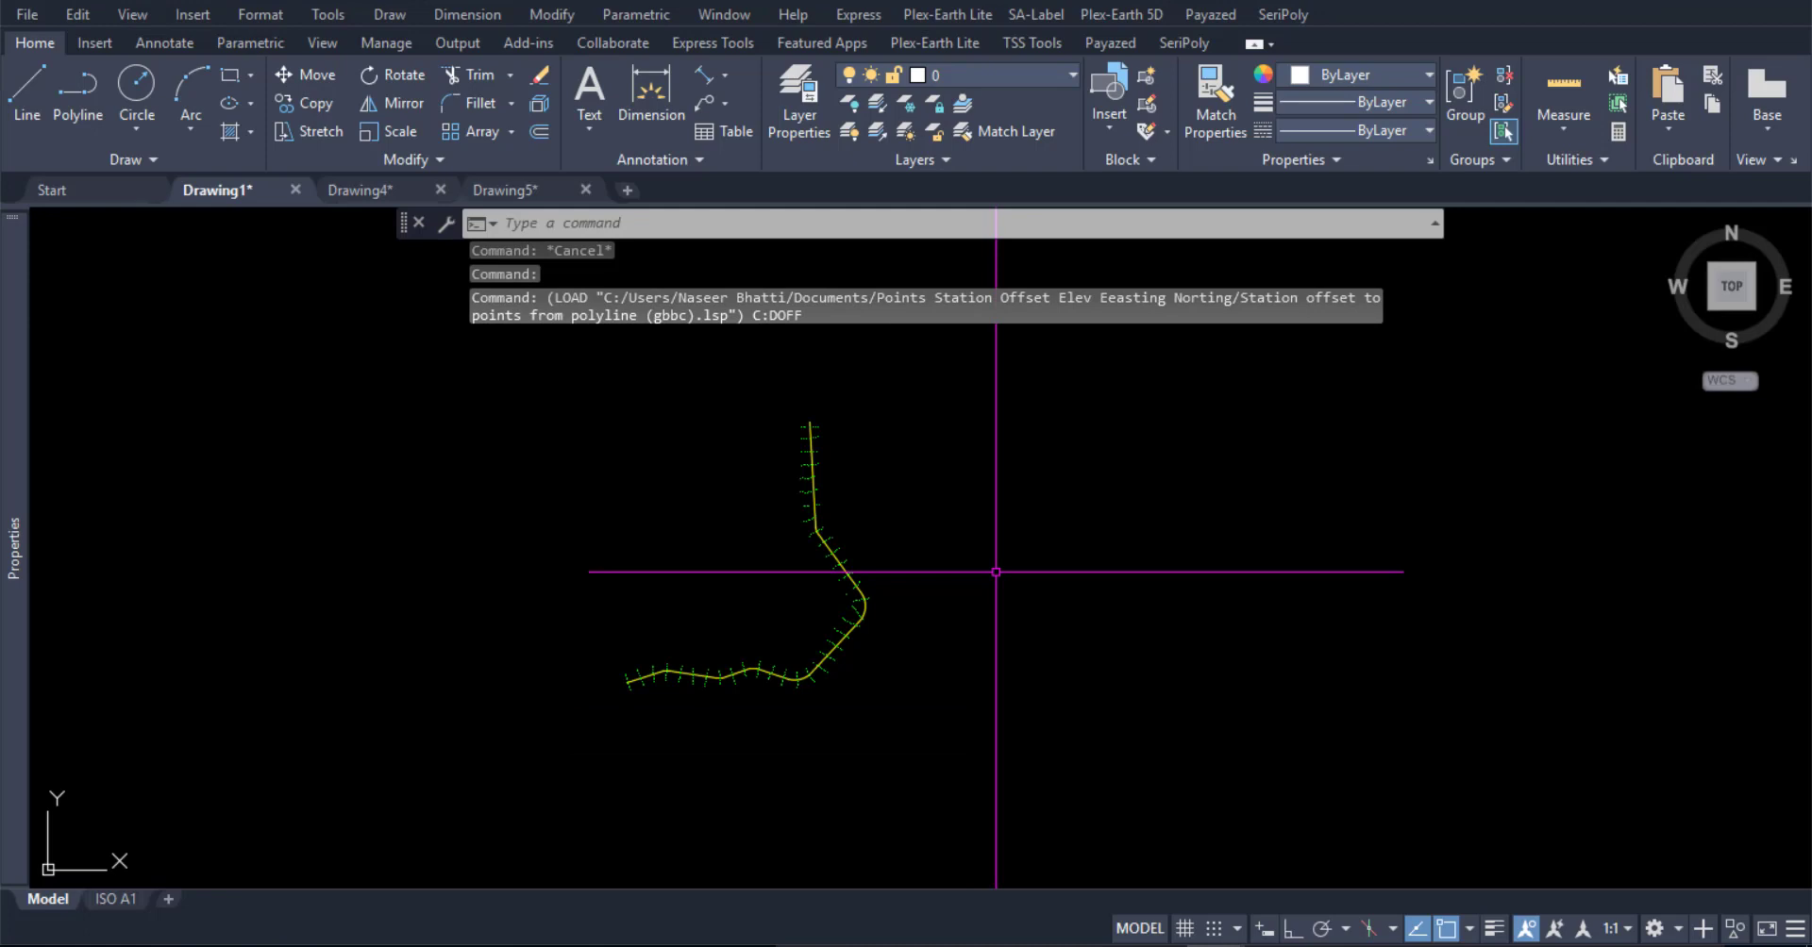
# Run DOFF with the alignment polyline as reference and window-select its 302 points
pyautogui.press('Escape')
pyautogui.press('Escape')
pyautogui.press('Escape')
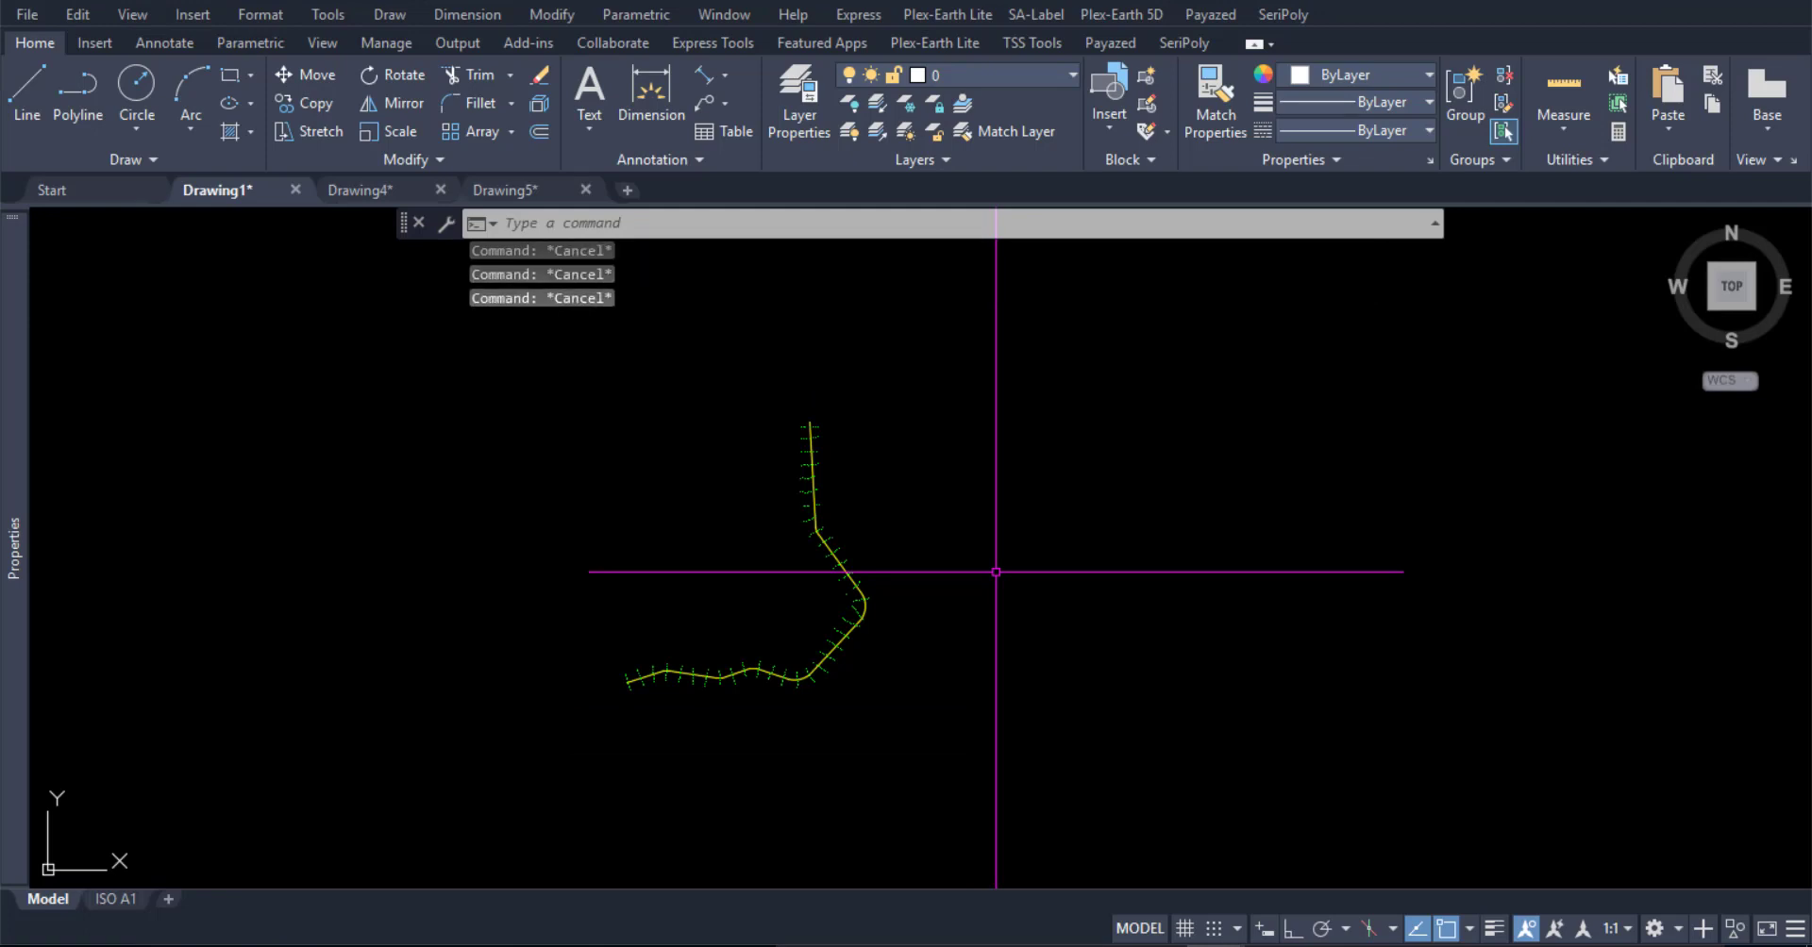
pyautogui.write('dDOFF')
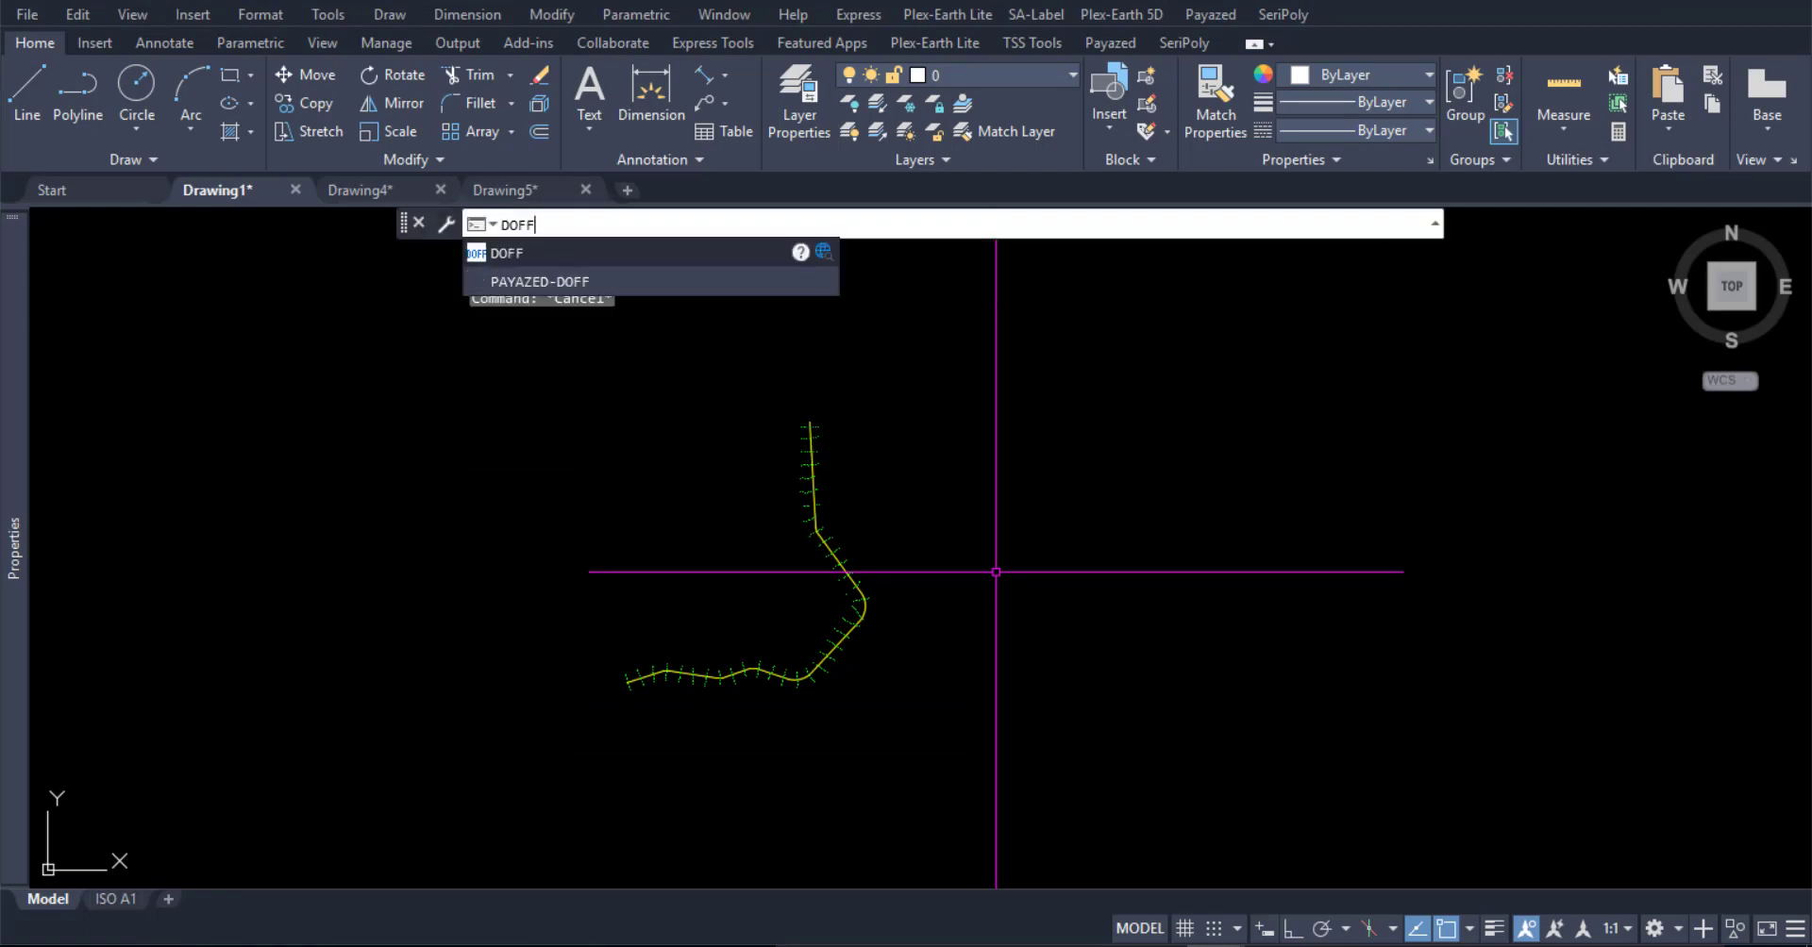
pyautogui.click(522, 255)
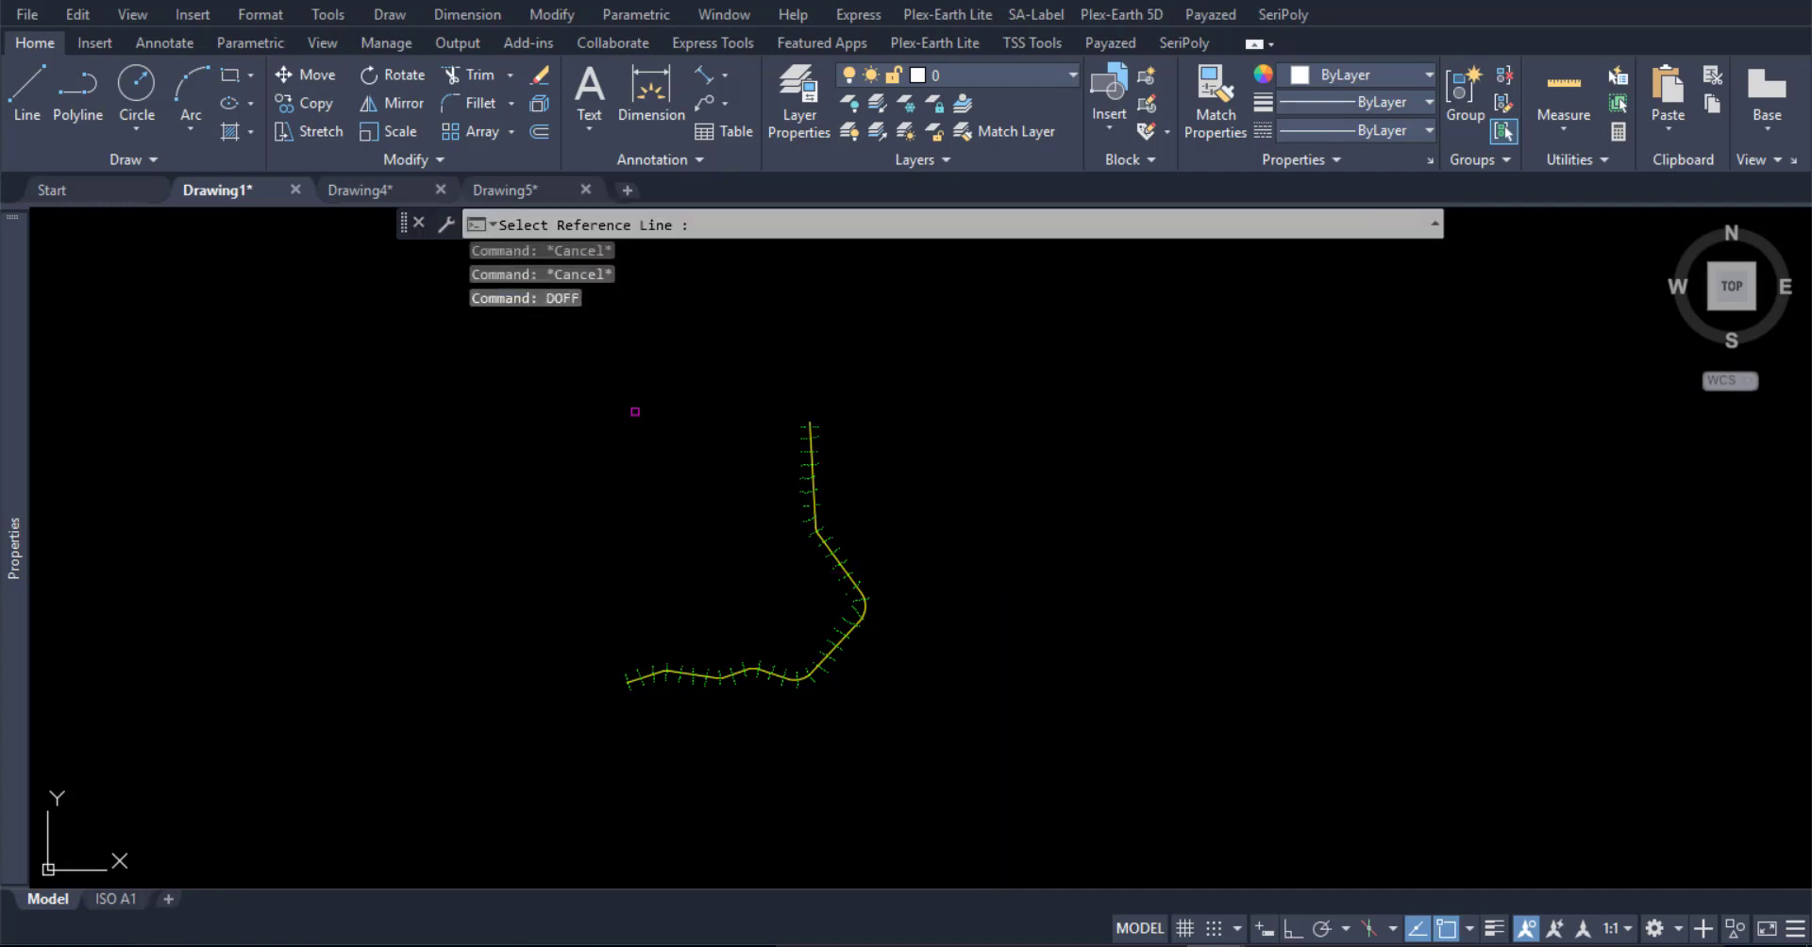
pyautogui.scroll(8, 631, 703)
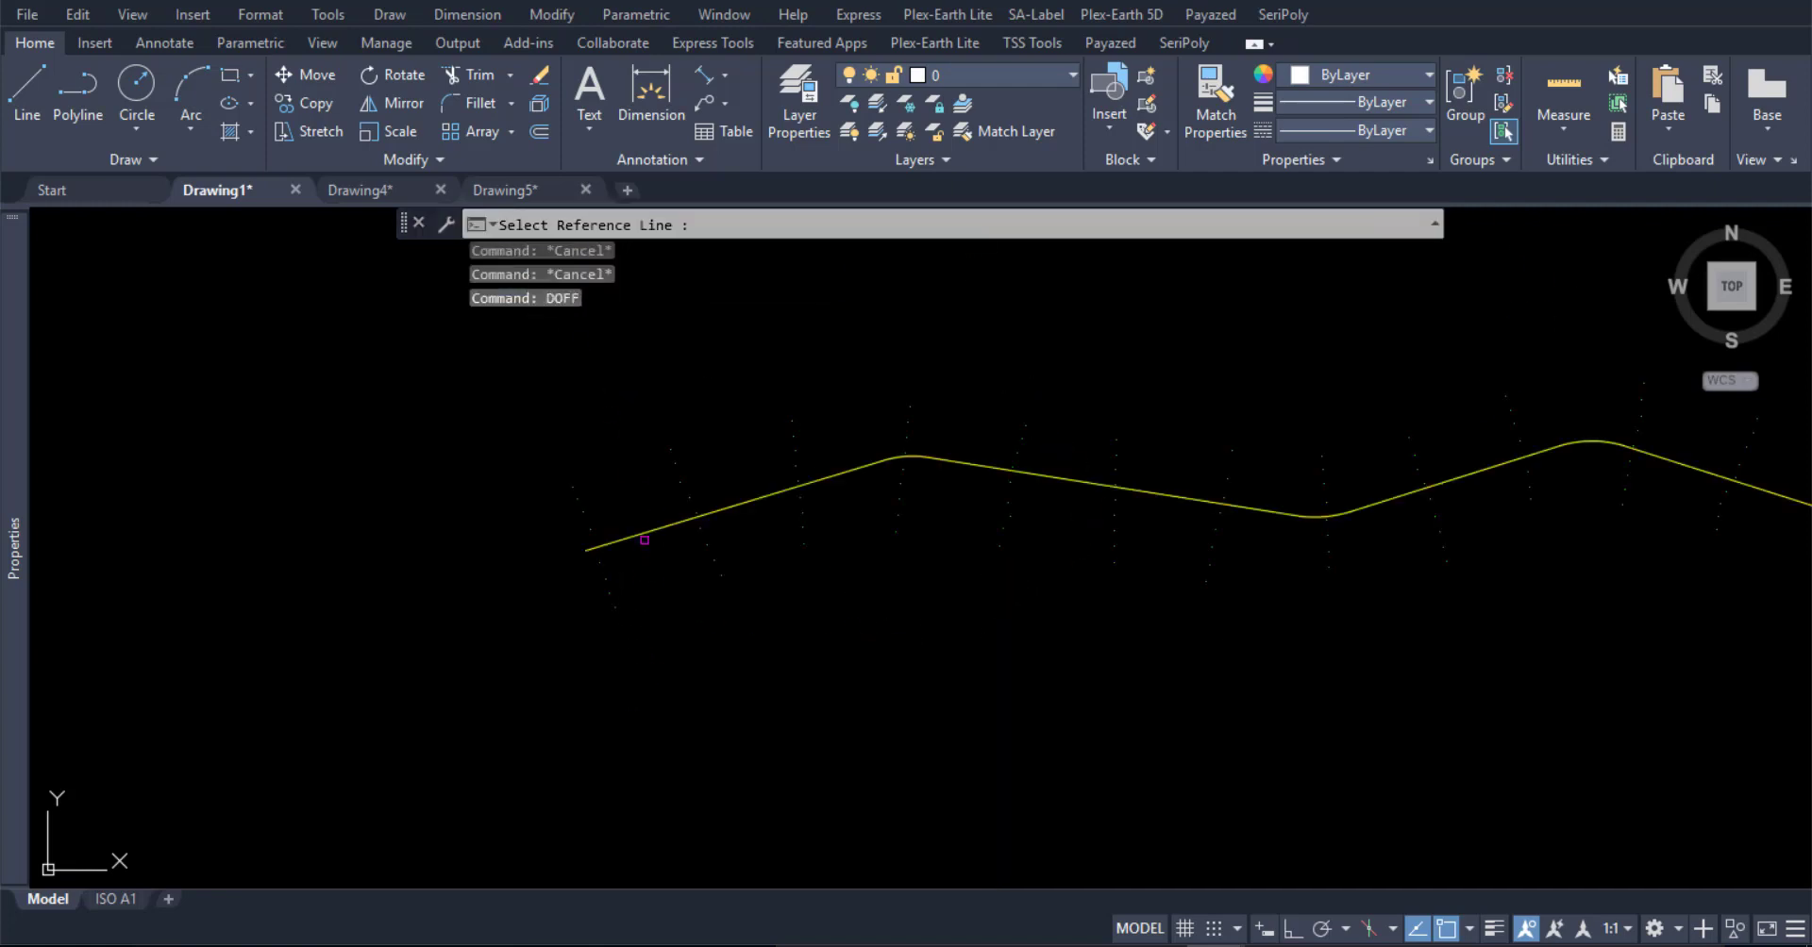
pyautogui.click(645, 539)
pyautogui.scroll(-3, 606, 689)
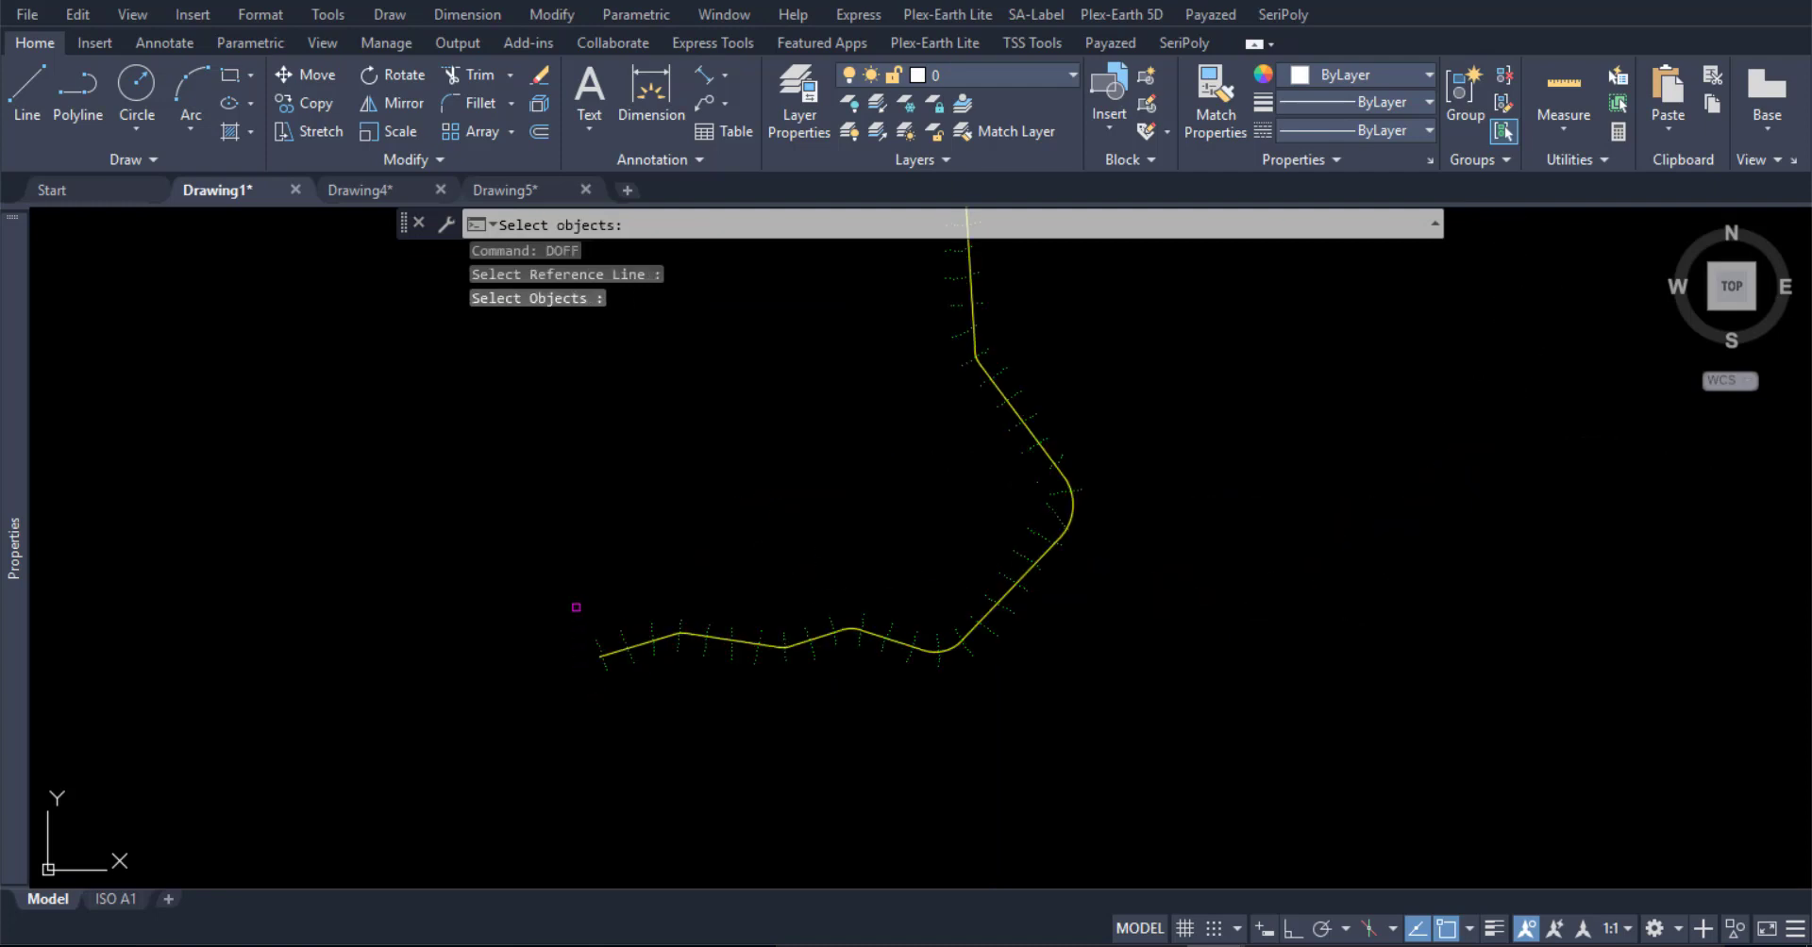
pyautogui.scroll(-3, 576, 607)
pyautogui.click(517, 343)
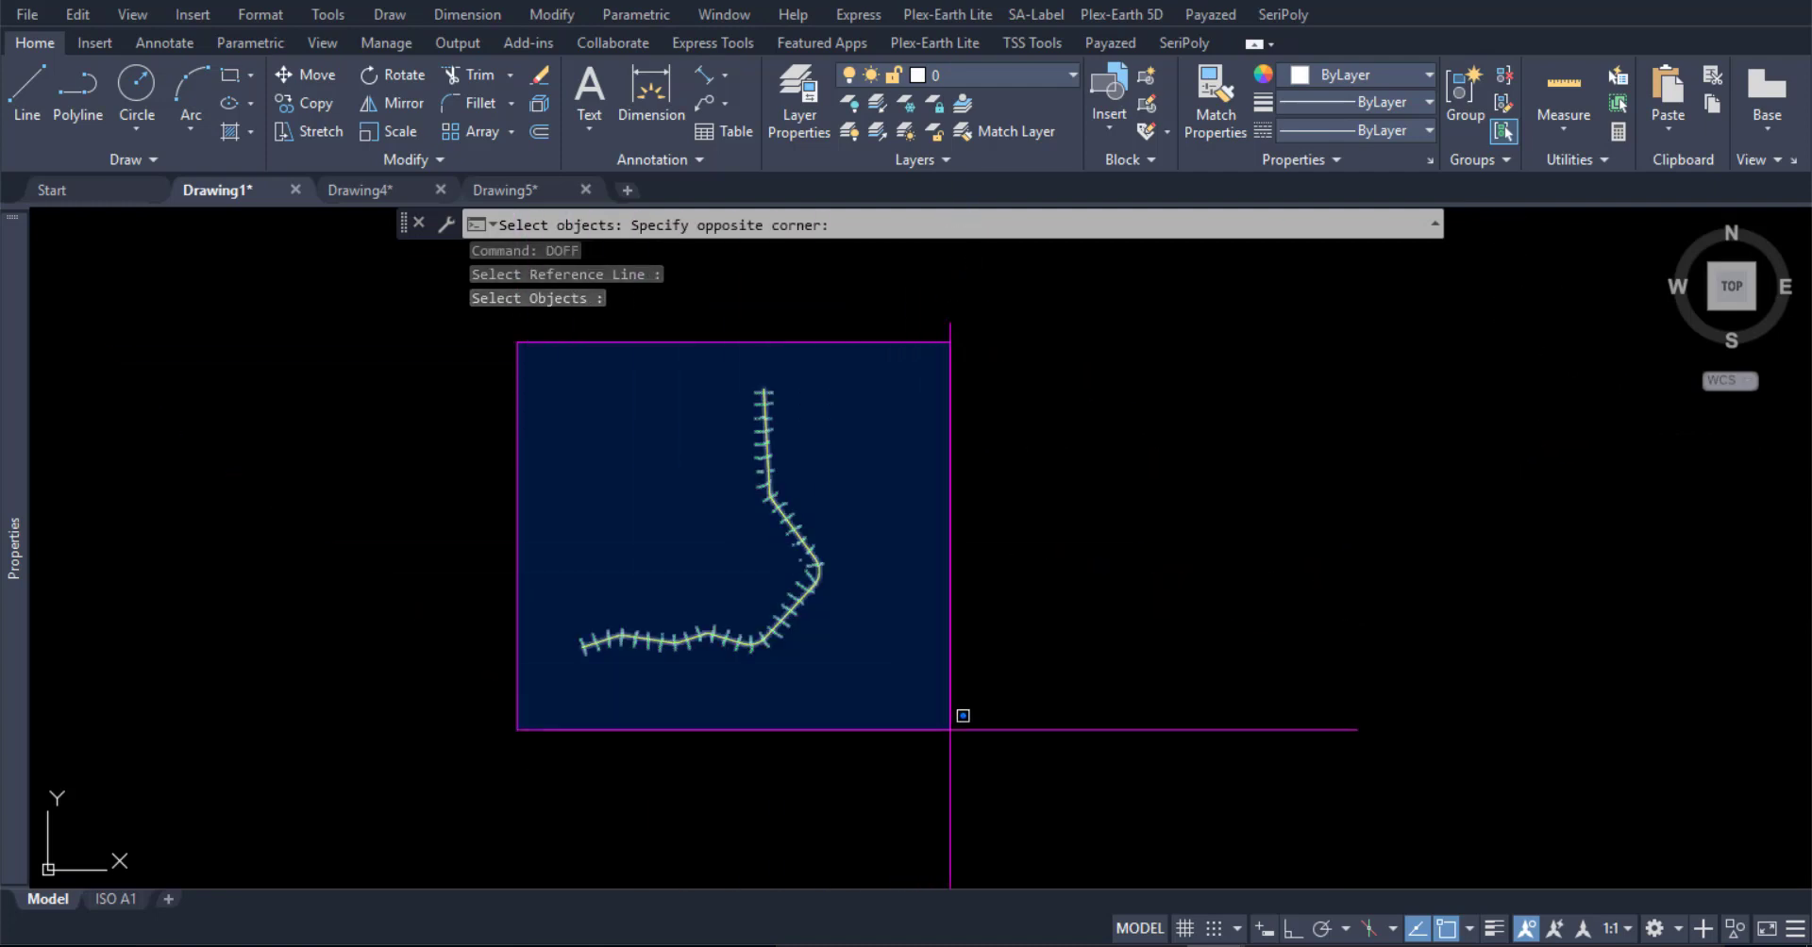
pyautogui.click(949, 728)
pyautogui.press('Return')
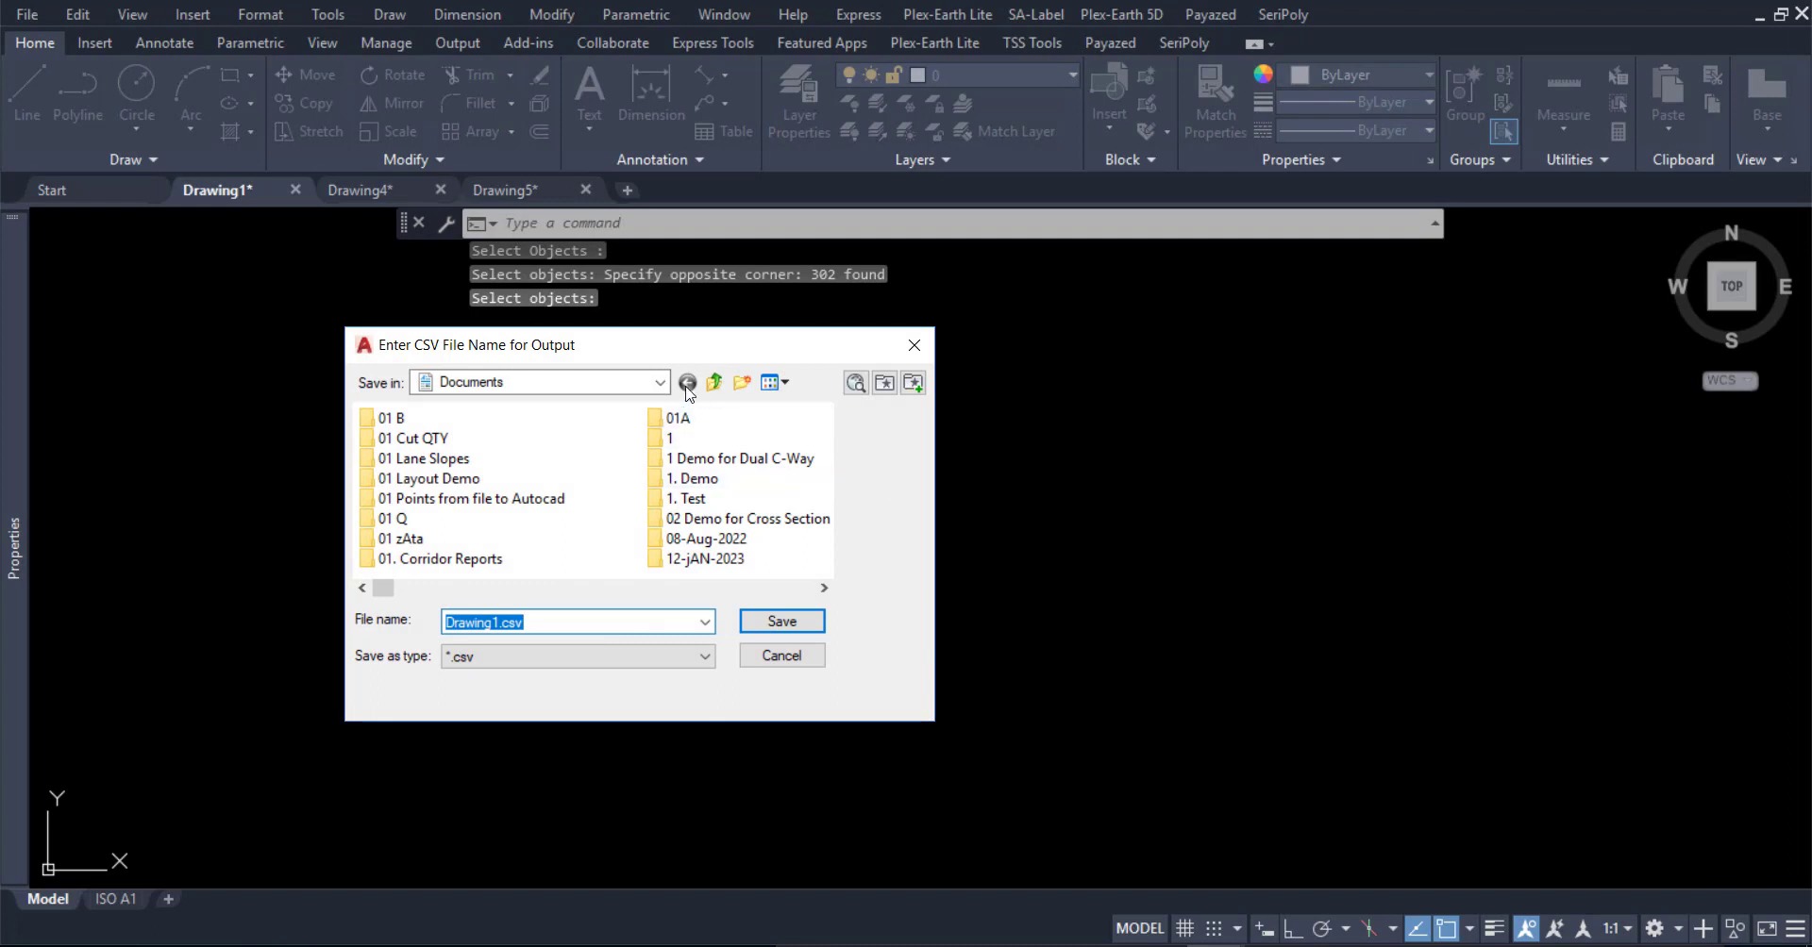
# Save the DOFF export as ENZST OS.csv in the Points Station Offset Elev Eeasting Norting folder
pyautogui.moveTo(685, 344); pyautogui.dragTo(1313, 338)
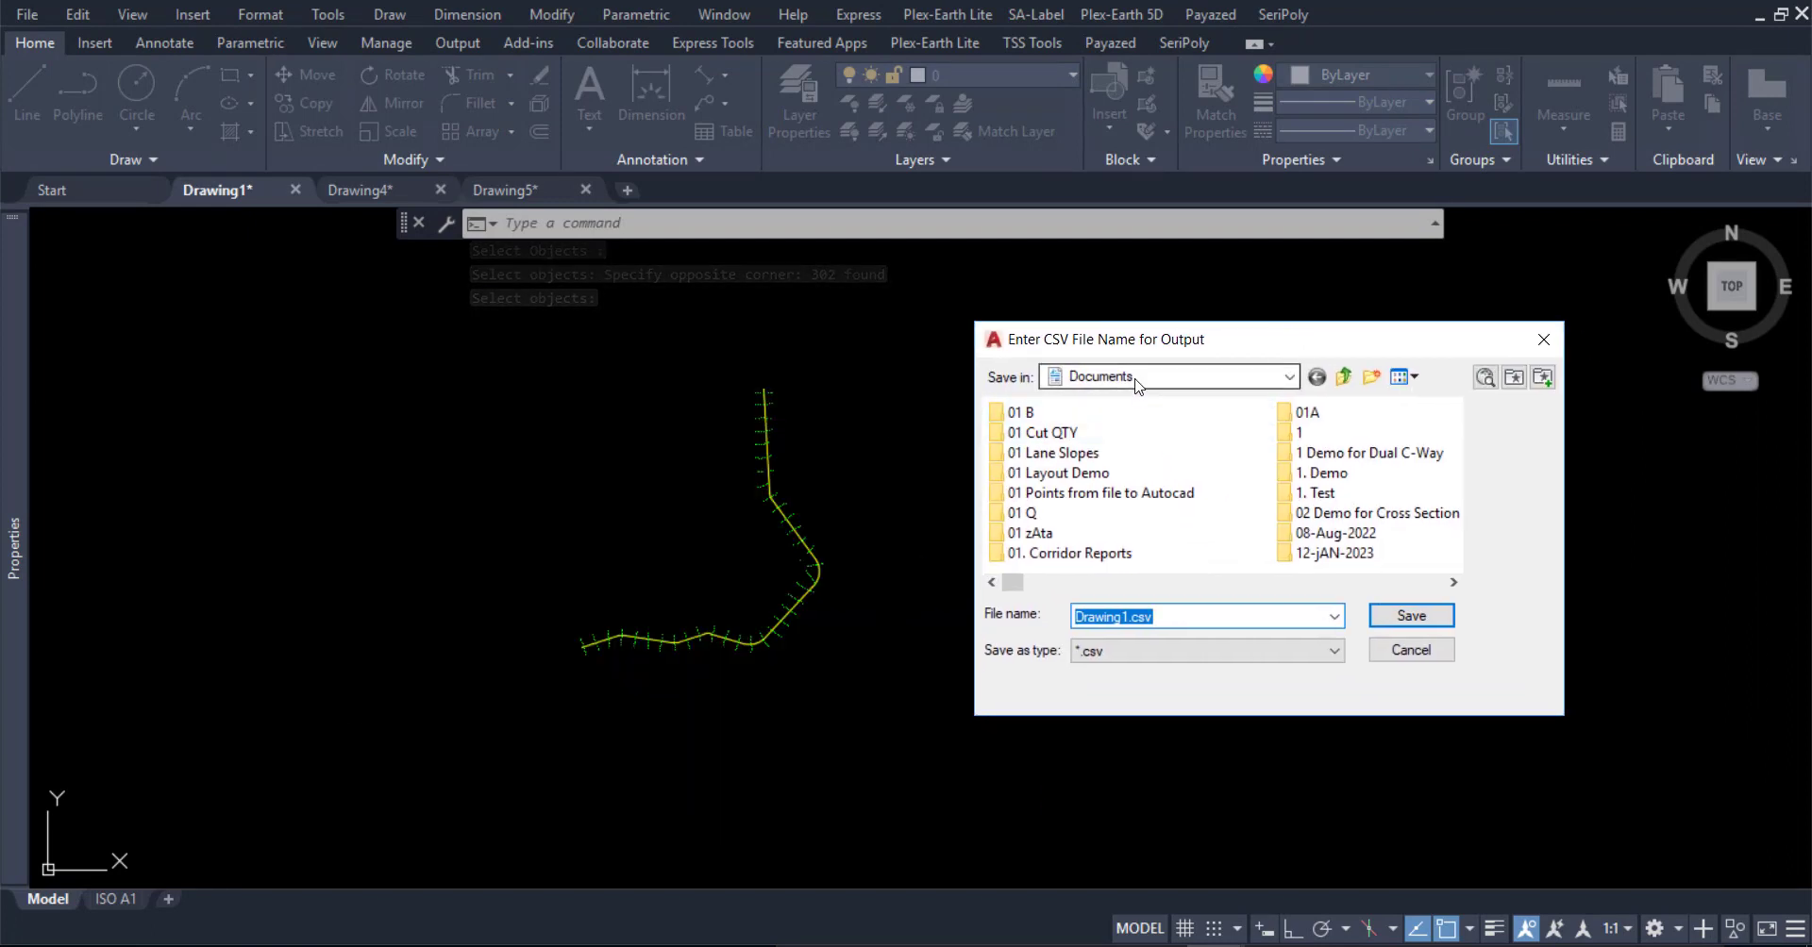
pyautogui.click(1092, 476)
pyautogui.scroll(-3, 1092, 481)
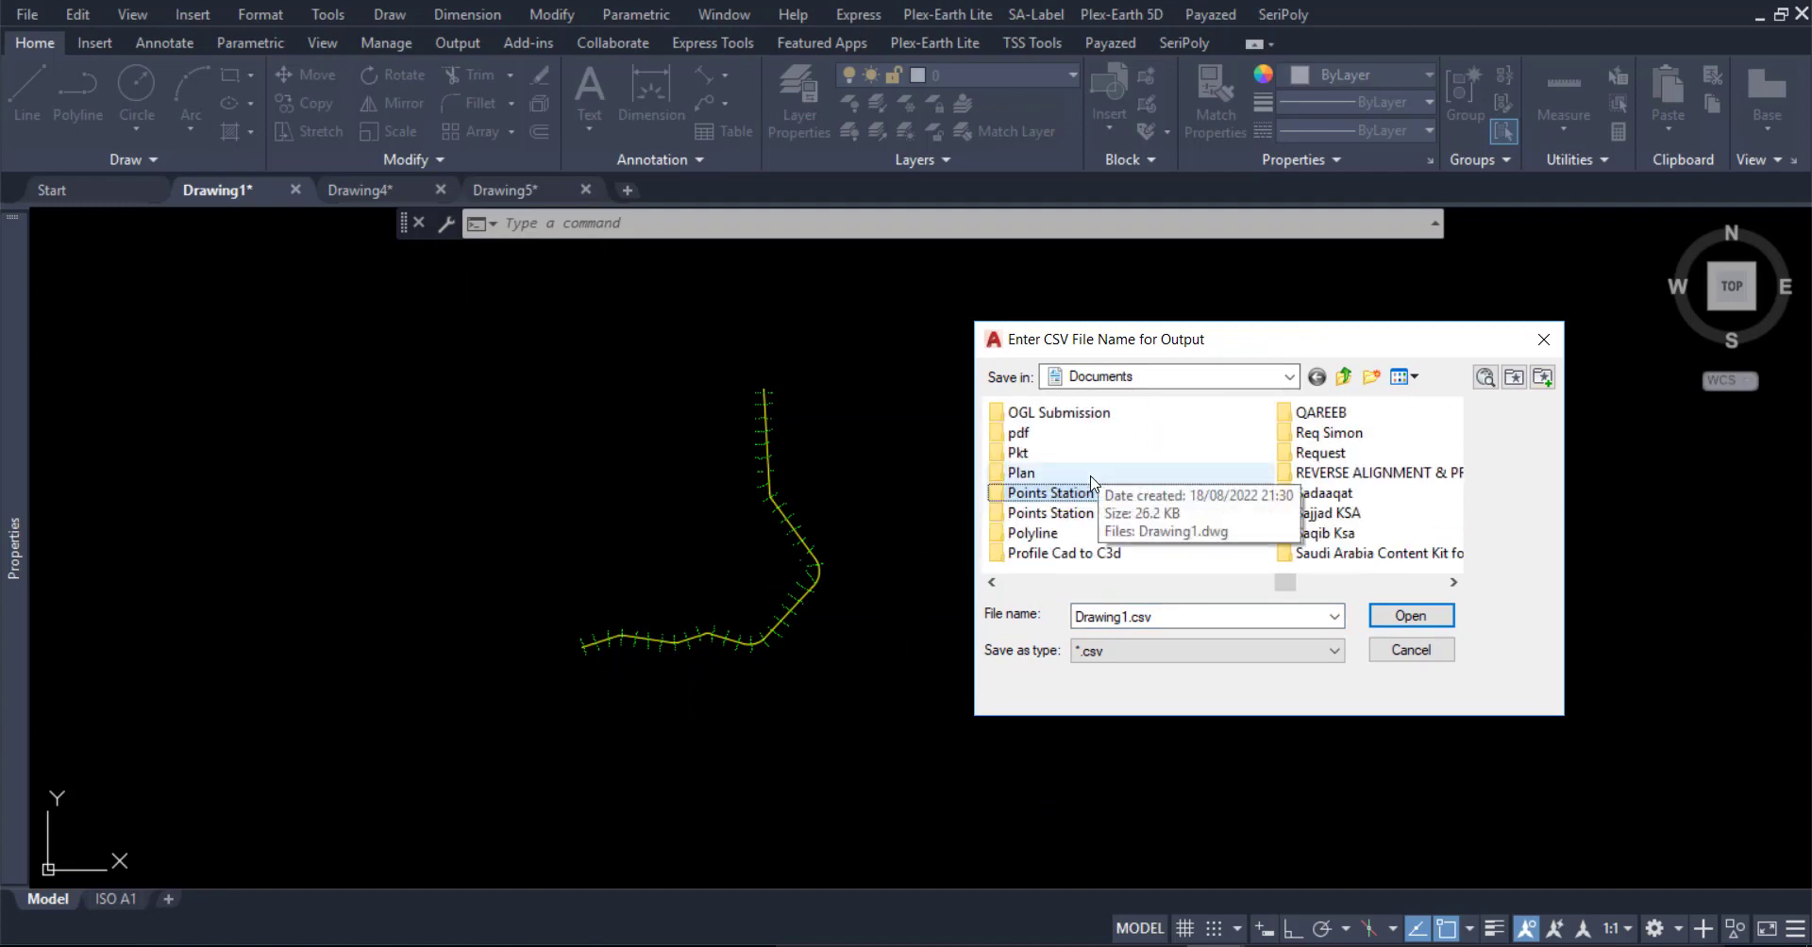
pyautogui.doubleClick(1092, 512)
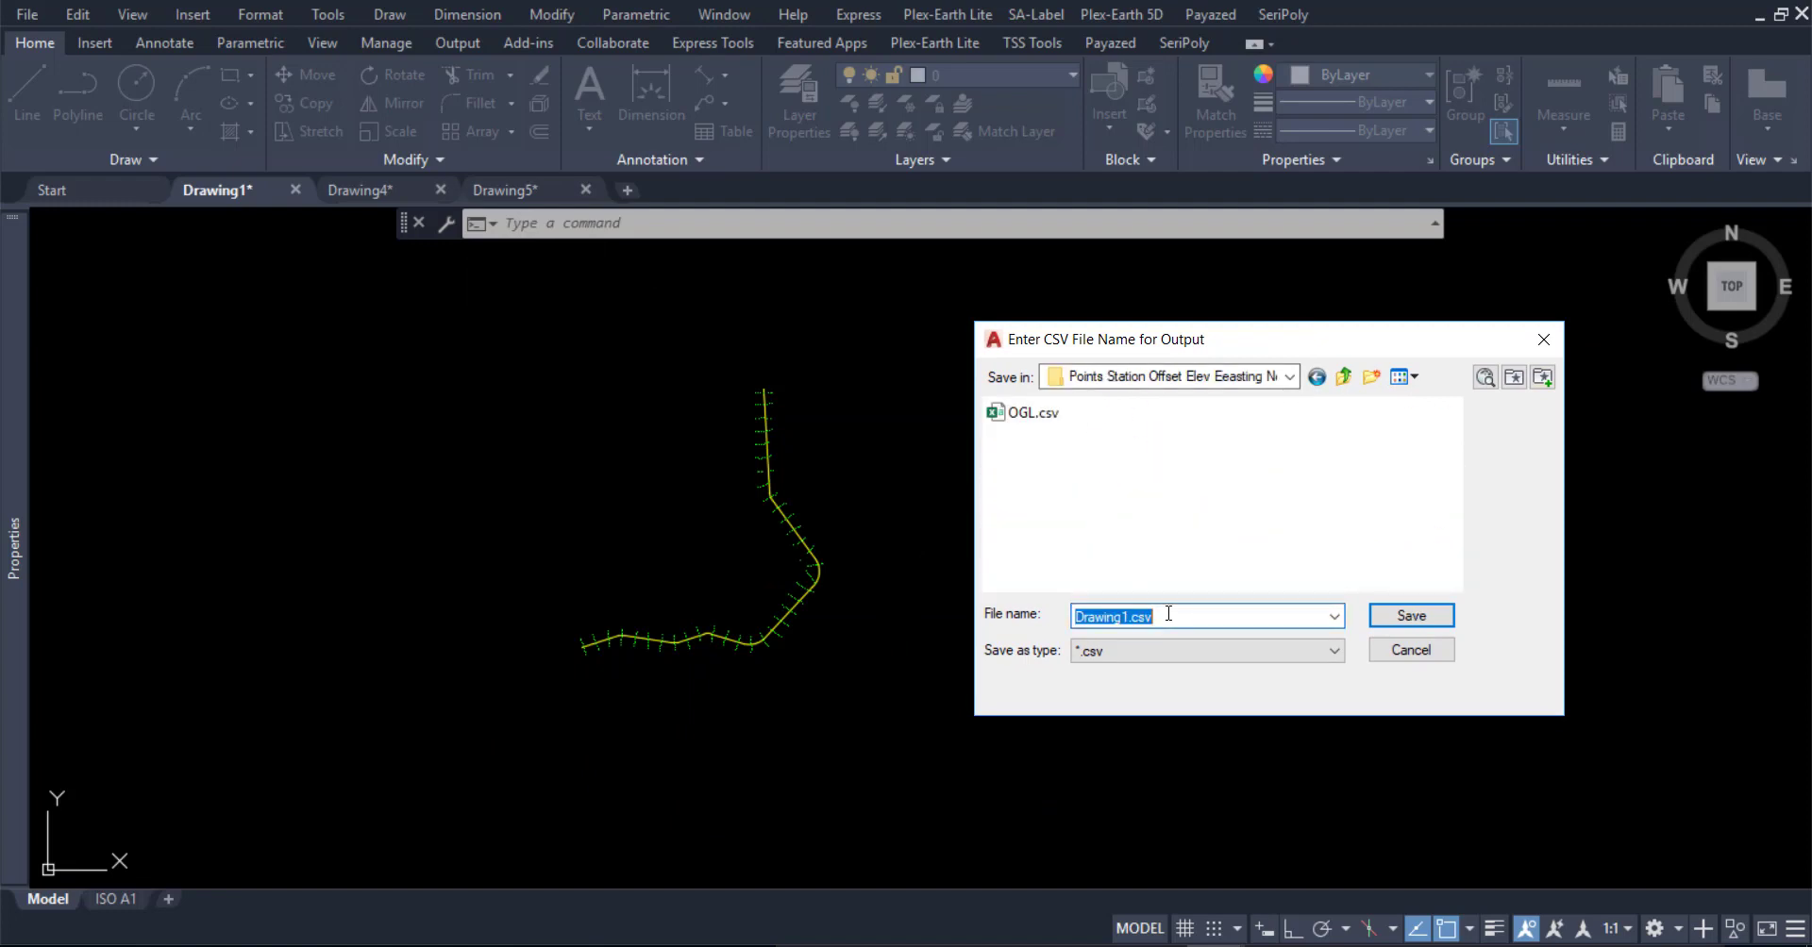
pyautogui.write('e')
pyautogui.press('BackSpace')
pyautogui.write('ENZ')
pyautogui.write('ST OS')
pyautogui.press('Return')
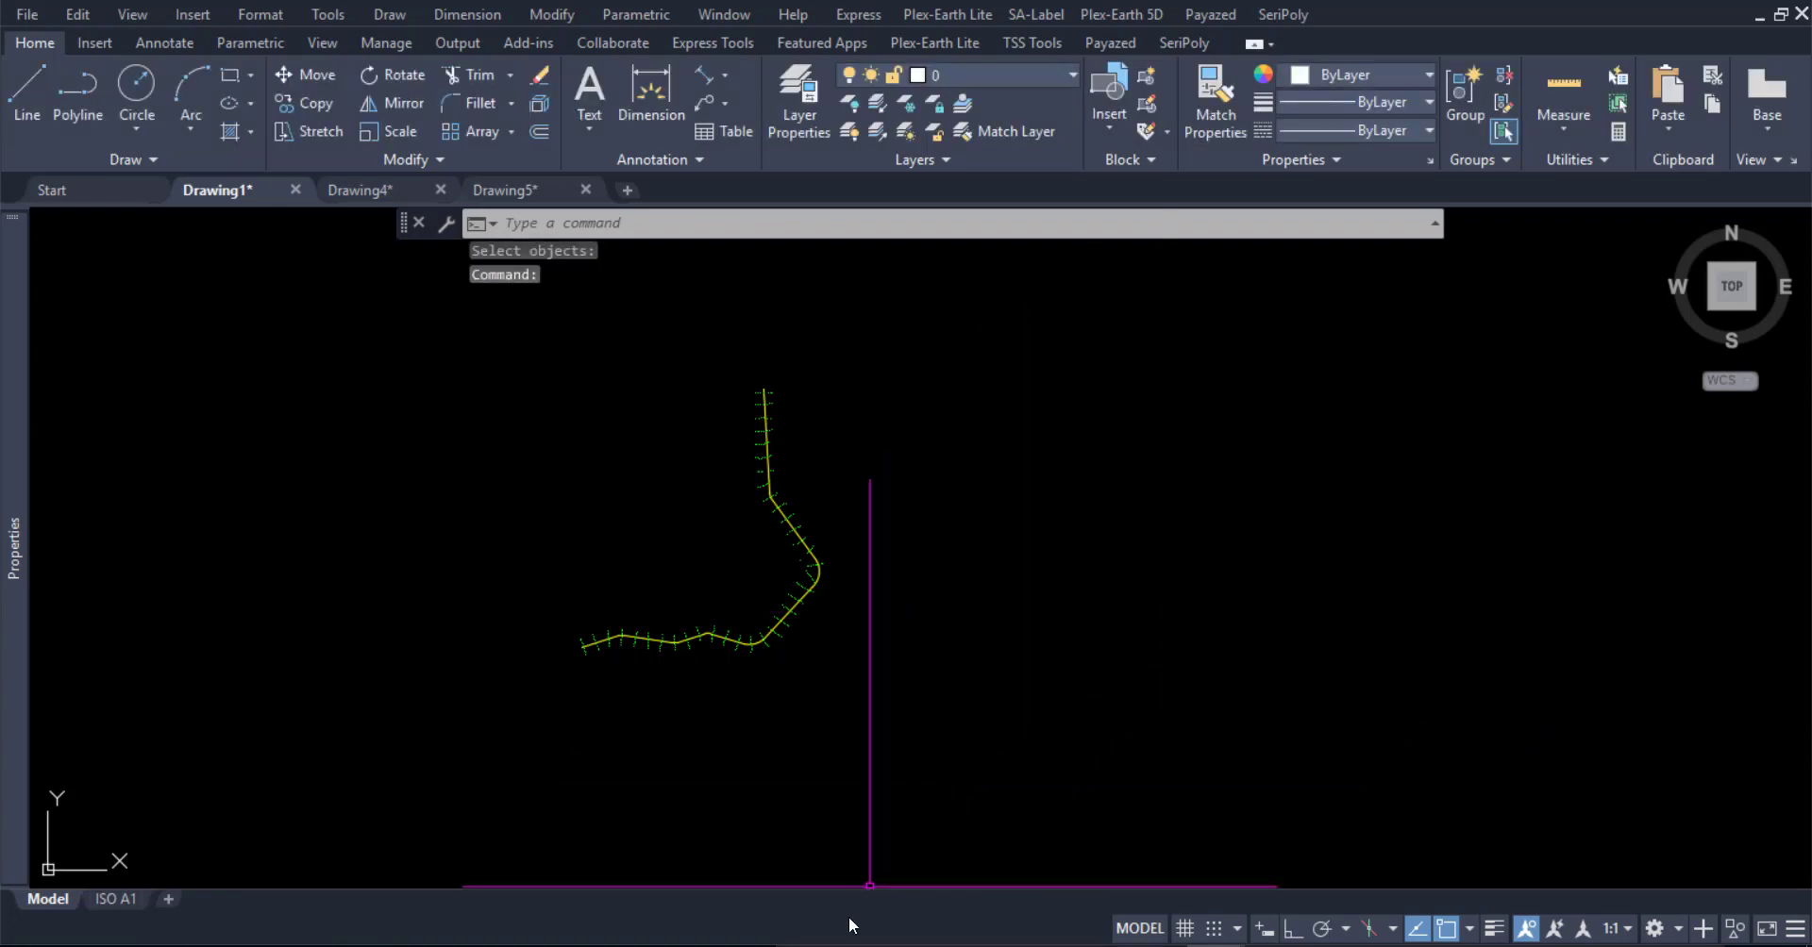
# Open ENZST OS.csv in Excel from File Explorer
pyautogui.click(807, 943)
pyautogui.click(442, 530)
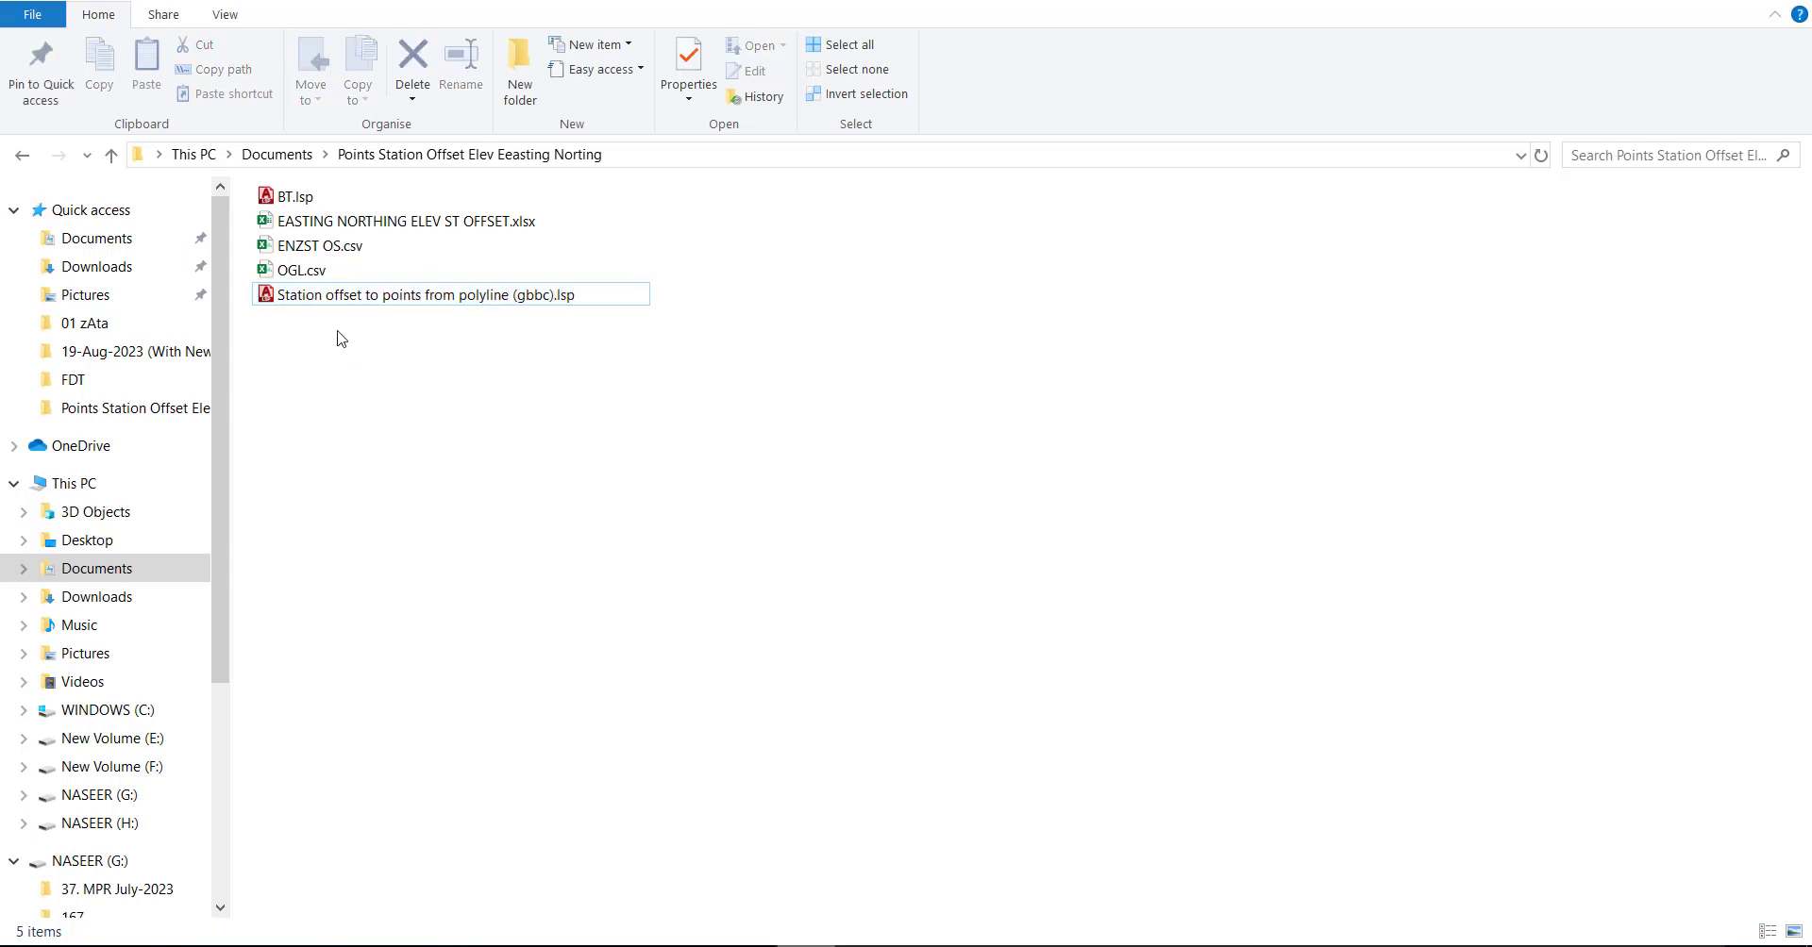
pyautogui.doubleClick(313, 255)
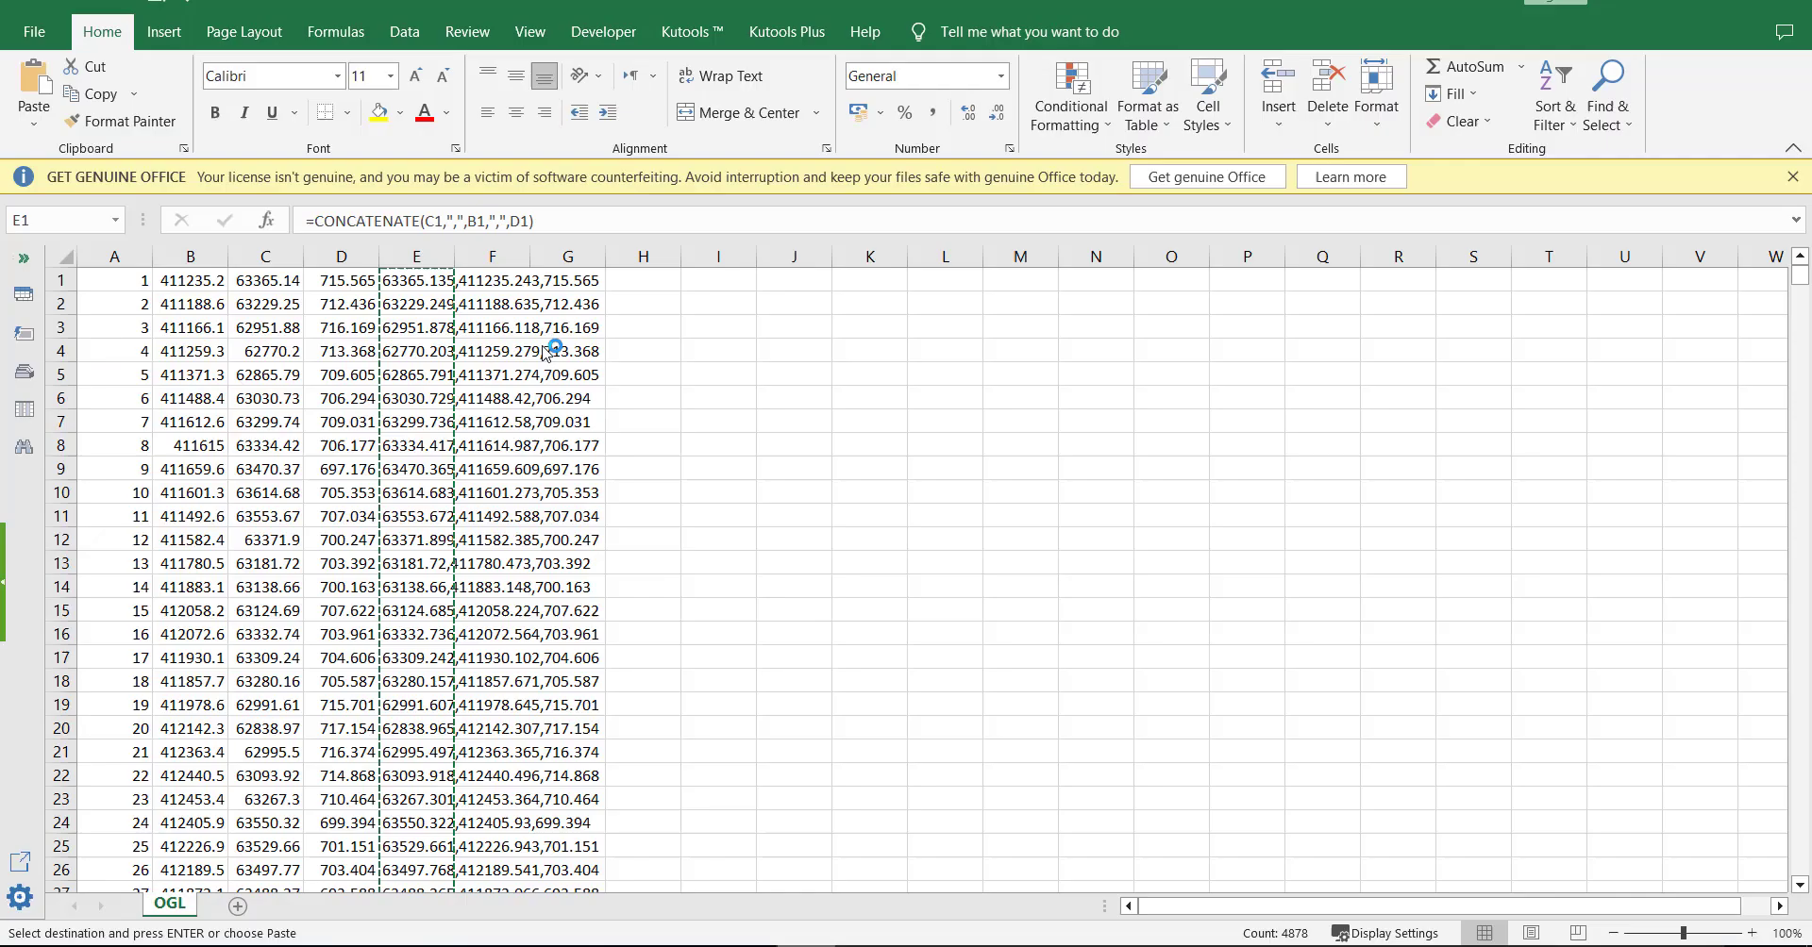
# Inspect the first point's X, Y, elevation 757.323, chainage 1.273 and offset in ENZST OS.csv
pyautogui.click(715, 436)
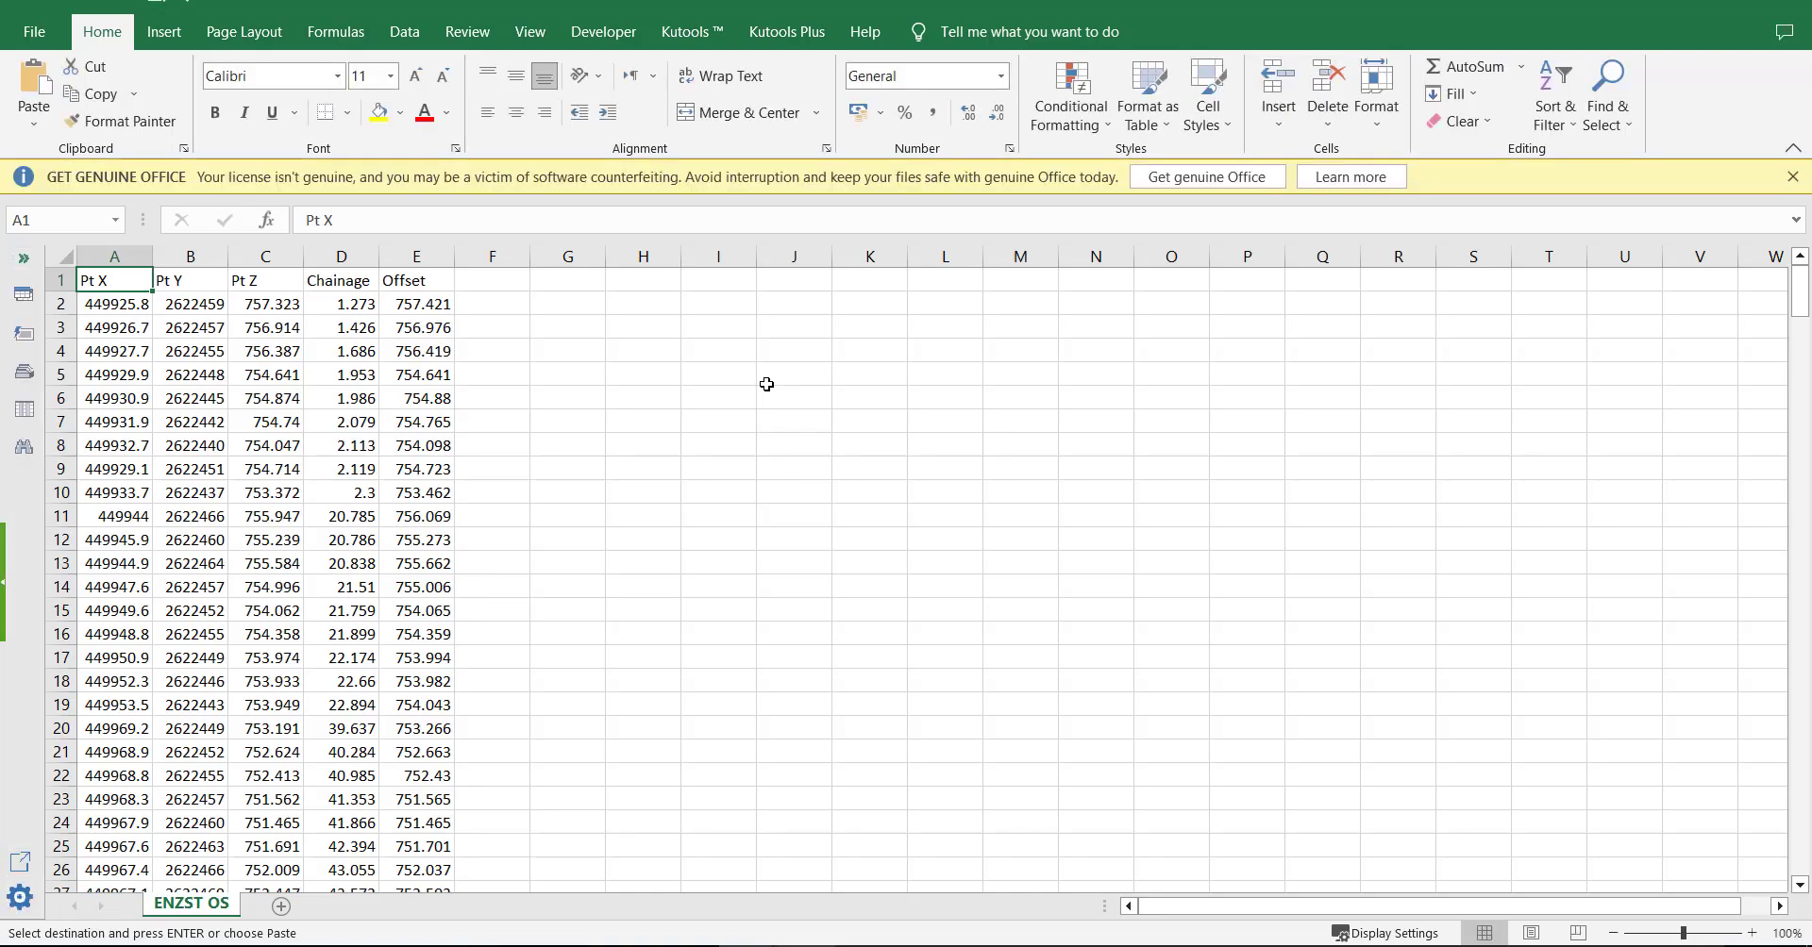
pyautogui.click(119, 302)
pyautogui.click(187, 302)
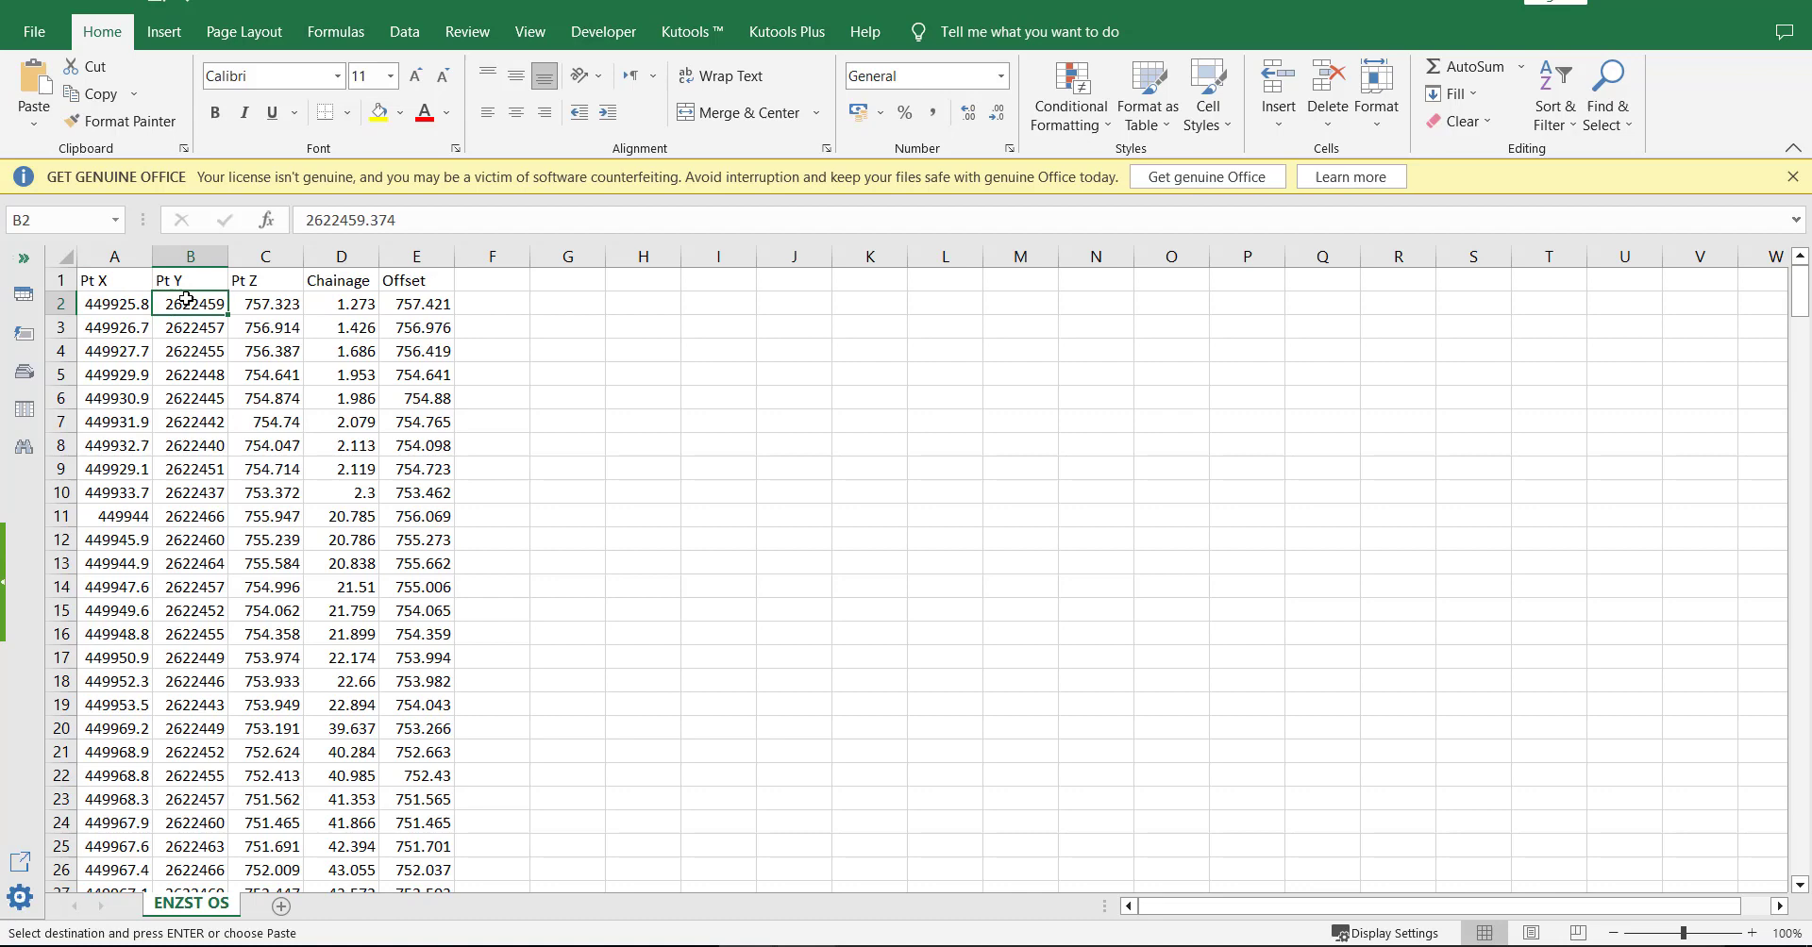
pyautogui.click(253, 304)
pyautogui.click(330, 307)
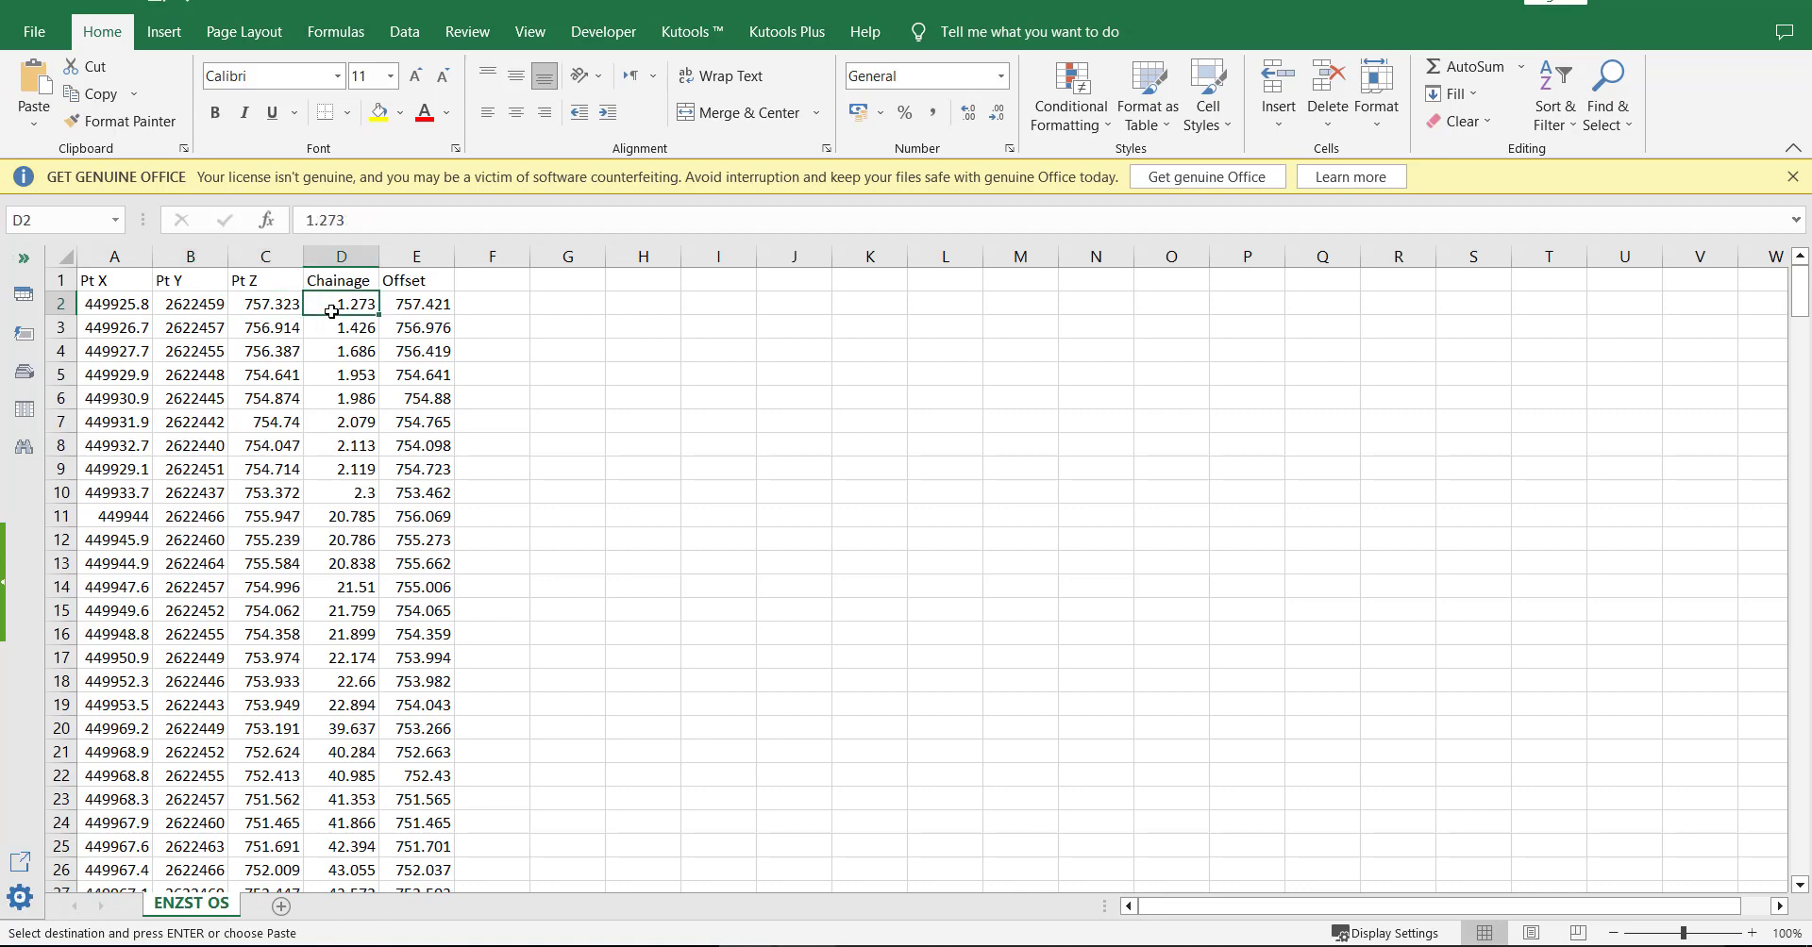
pyautogui.click(419, 307)
pyautogui.click(281, 312)
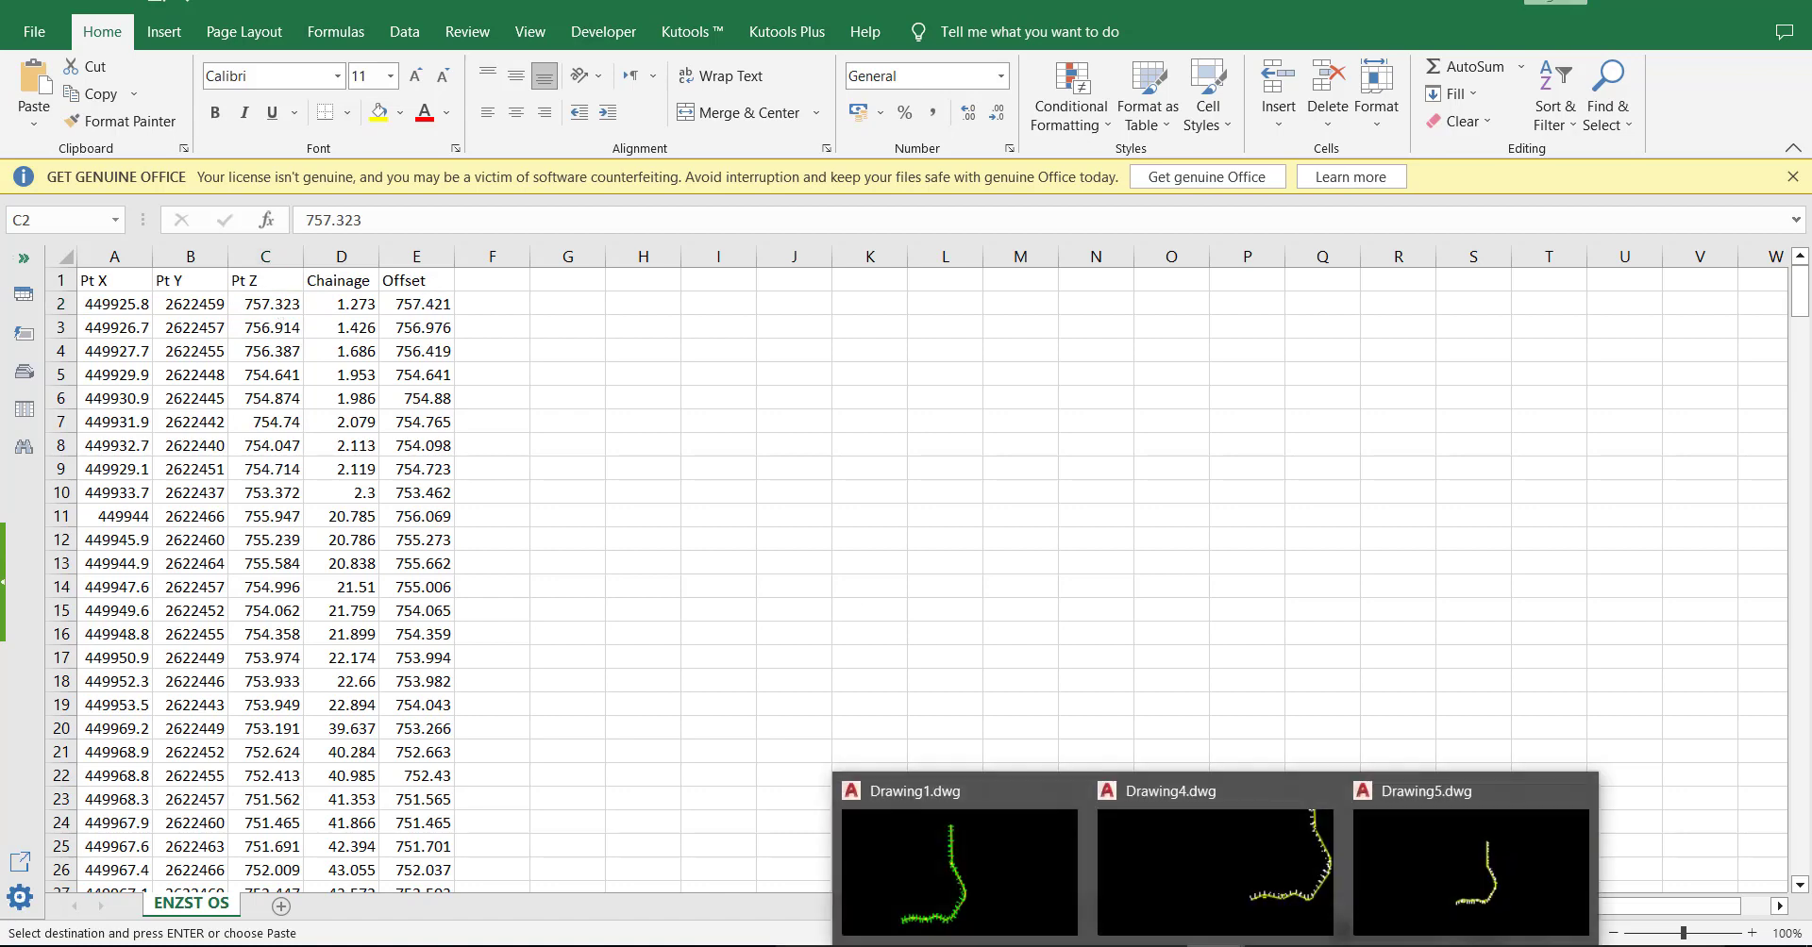
pyautogui.click(1053, 878)
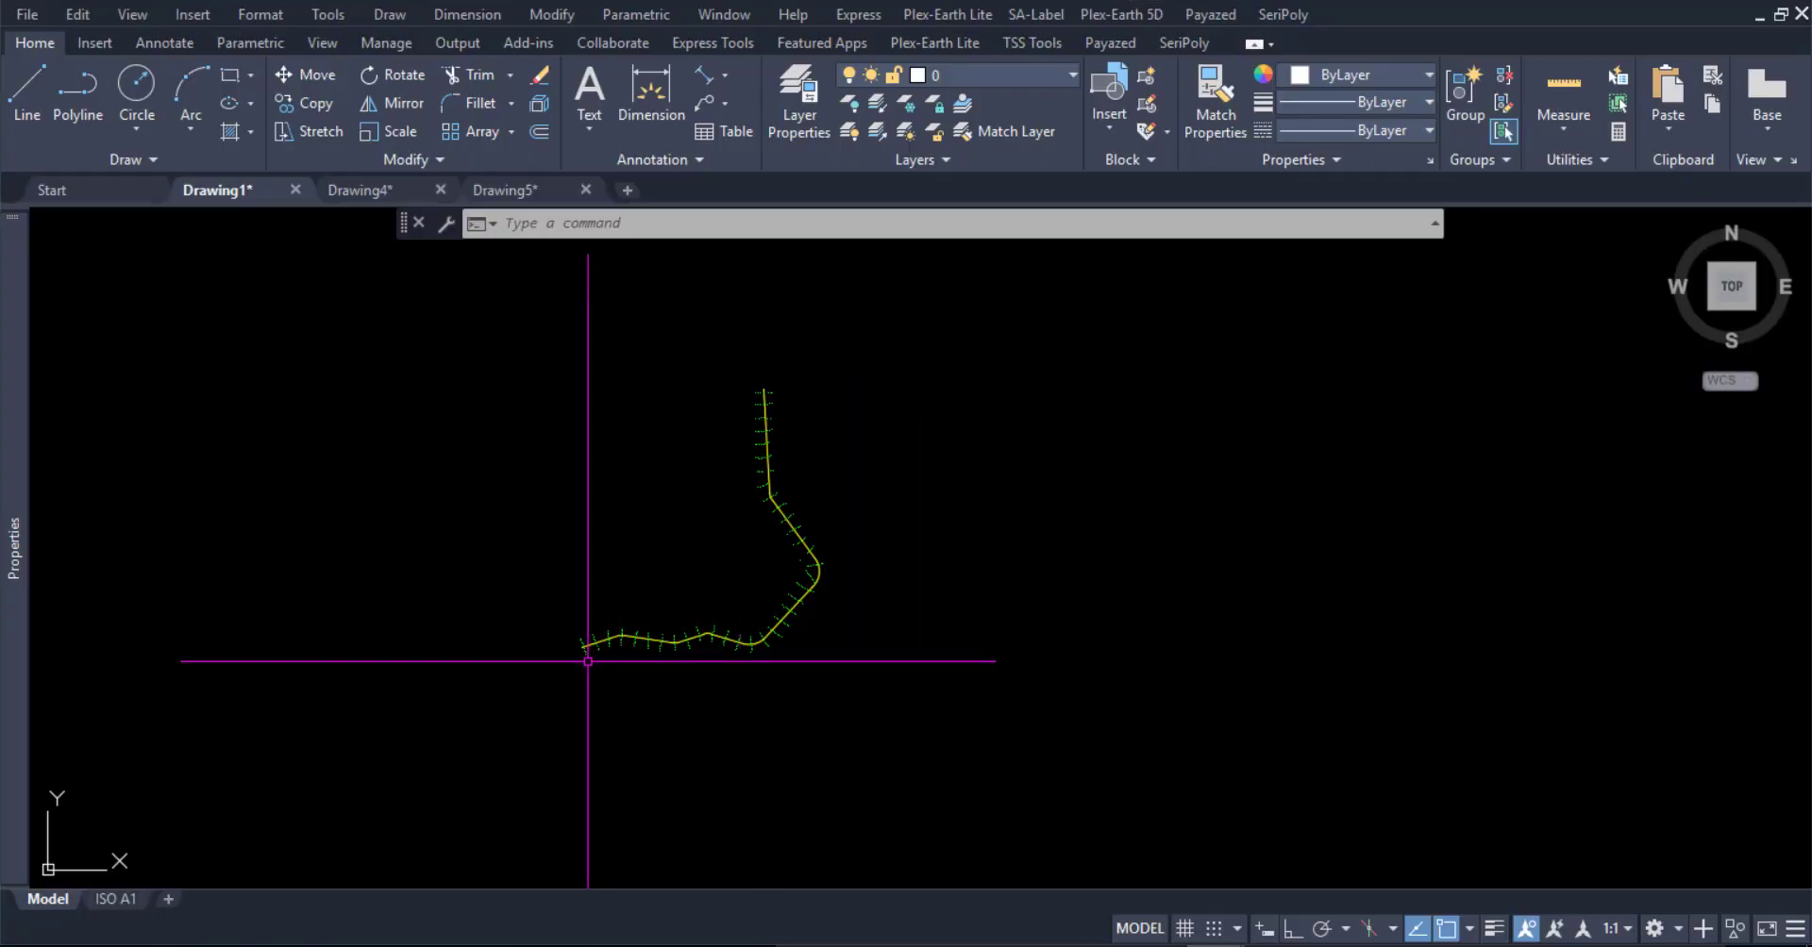
# Select Similar from one exported point and set Position Z of all 302 points to 0
pyautogui.scroll(5, 598, 596)
pyautogui.click(571, 527)
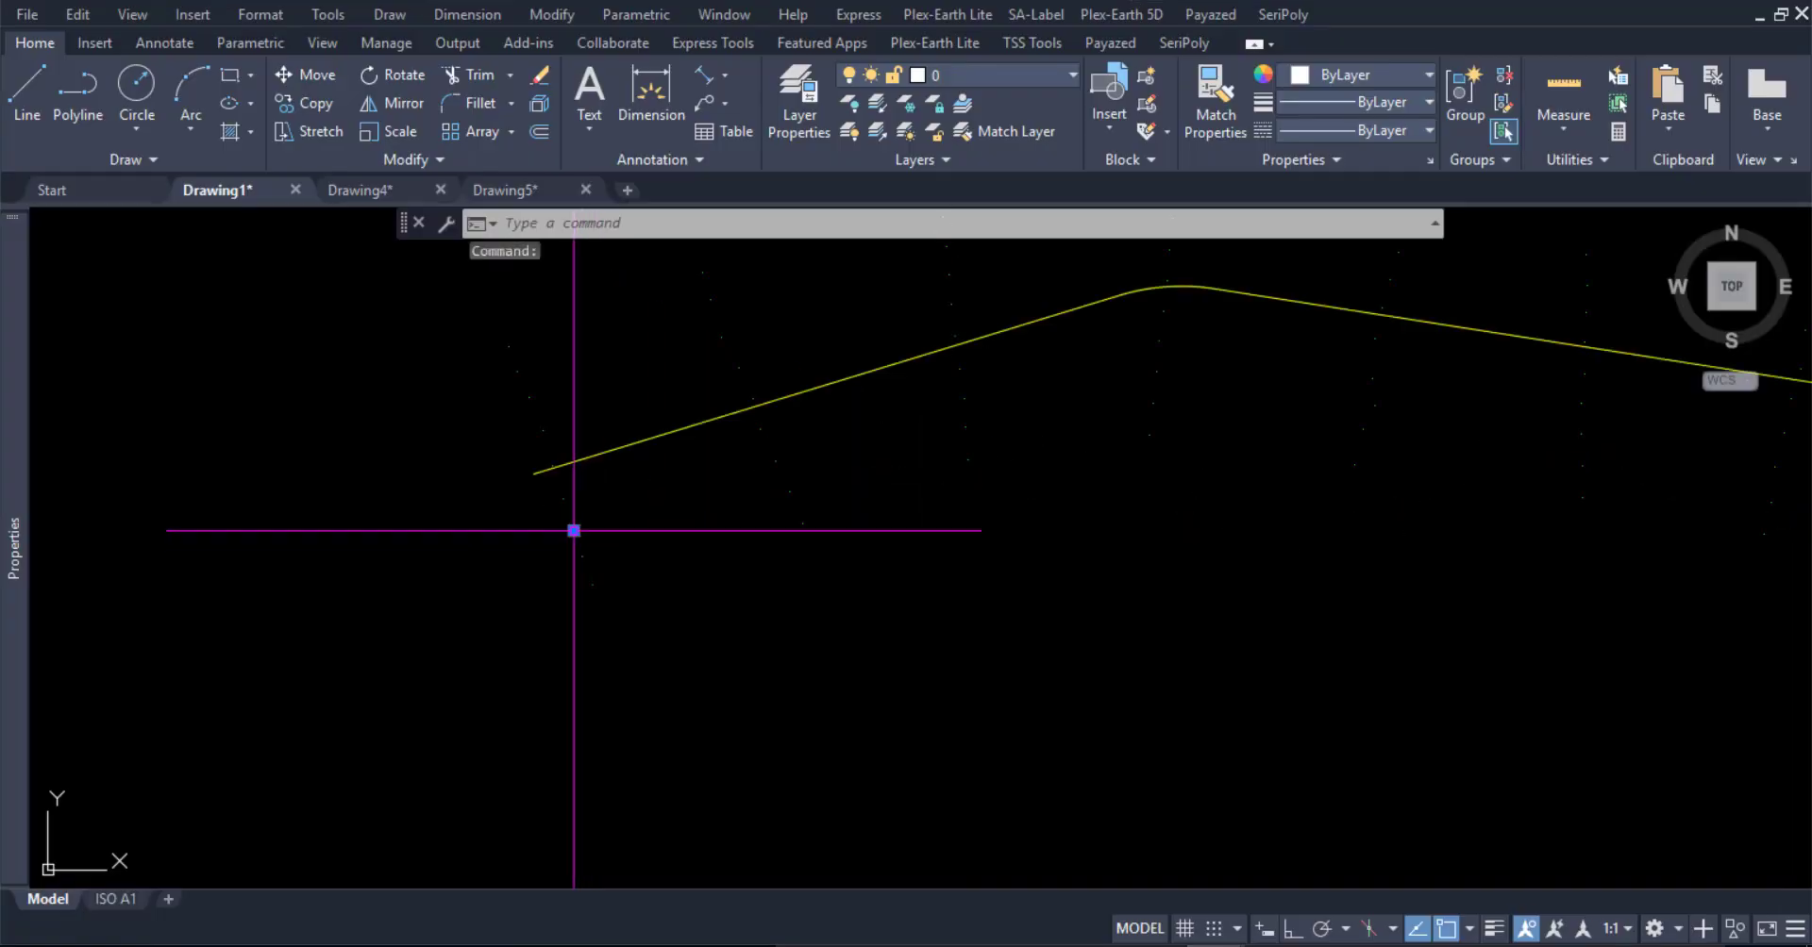
pyautogui.rightClick(572, 531)
pyautogui.click(661, 714)
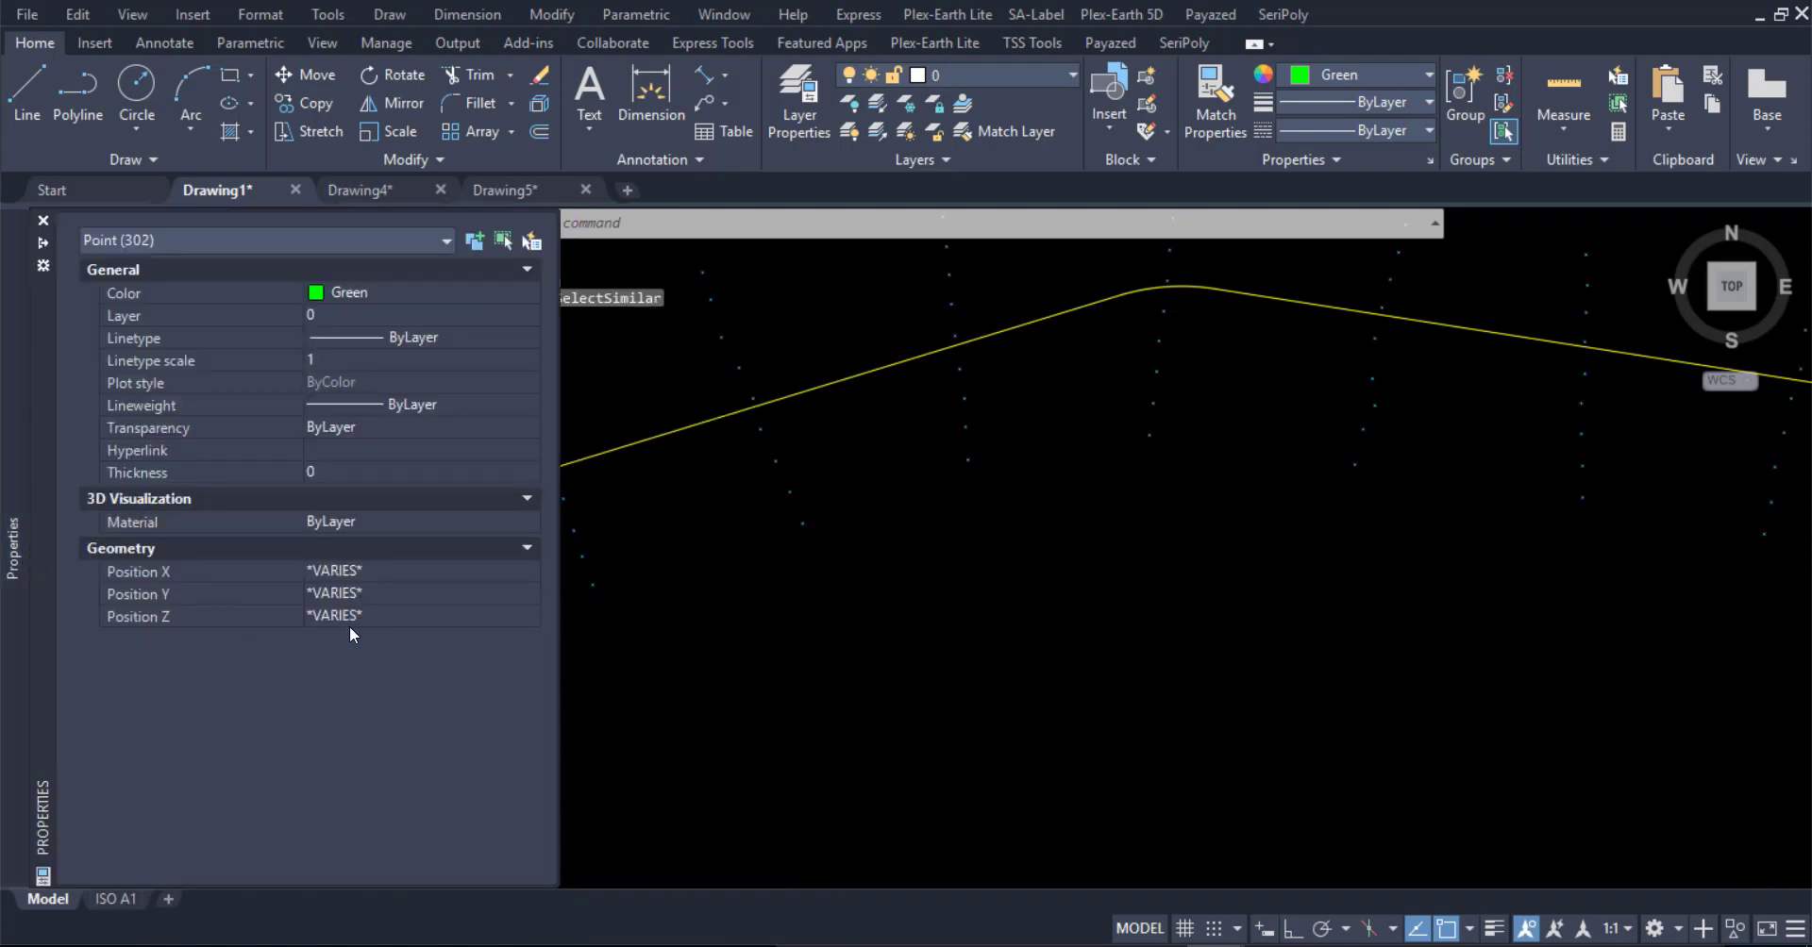
pyautogui.click(421, 619)
pyautogui.write('0')
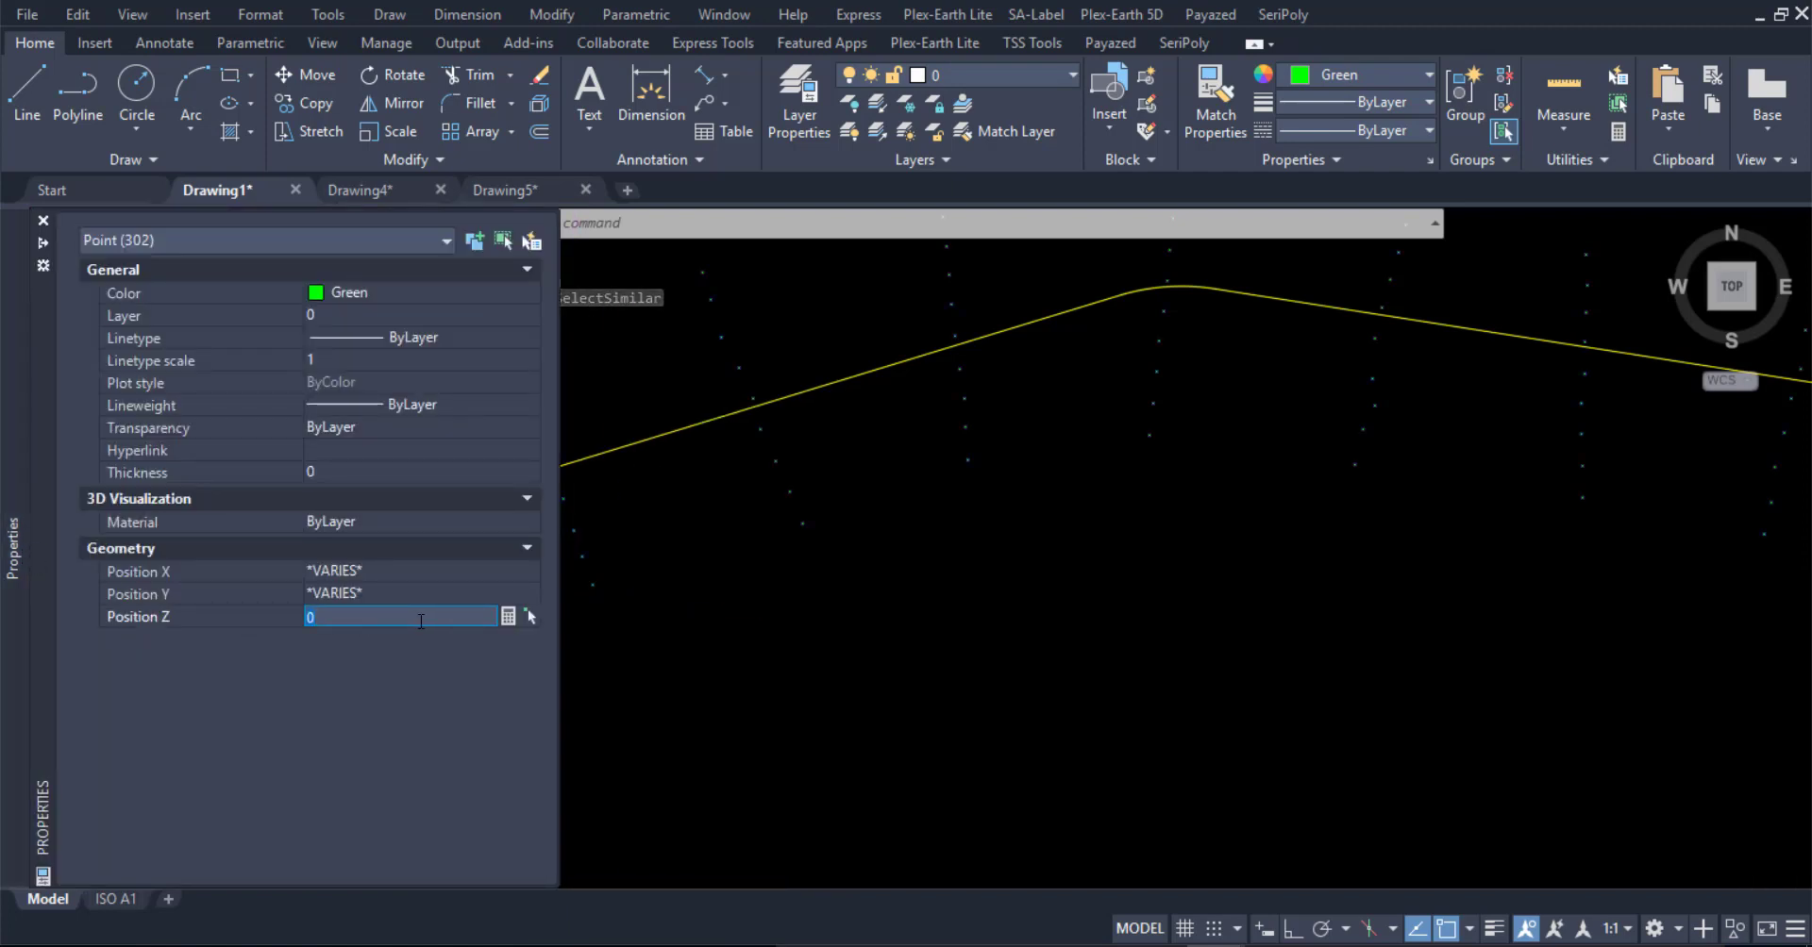
pyautogui.press('Escape')
pyautogui.press('Escape')
pyautogui.press('Escape')
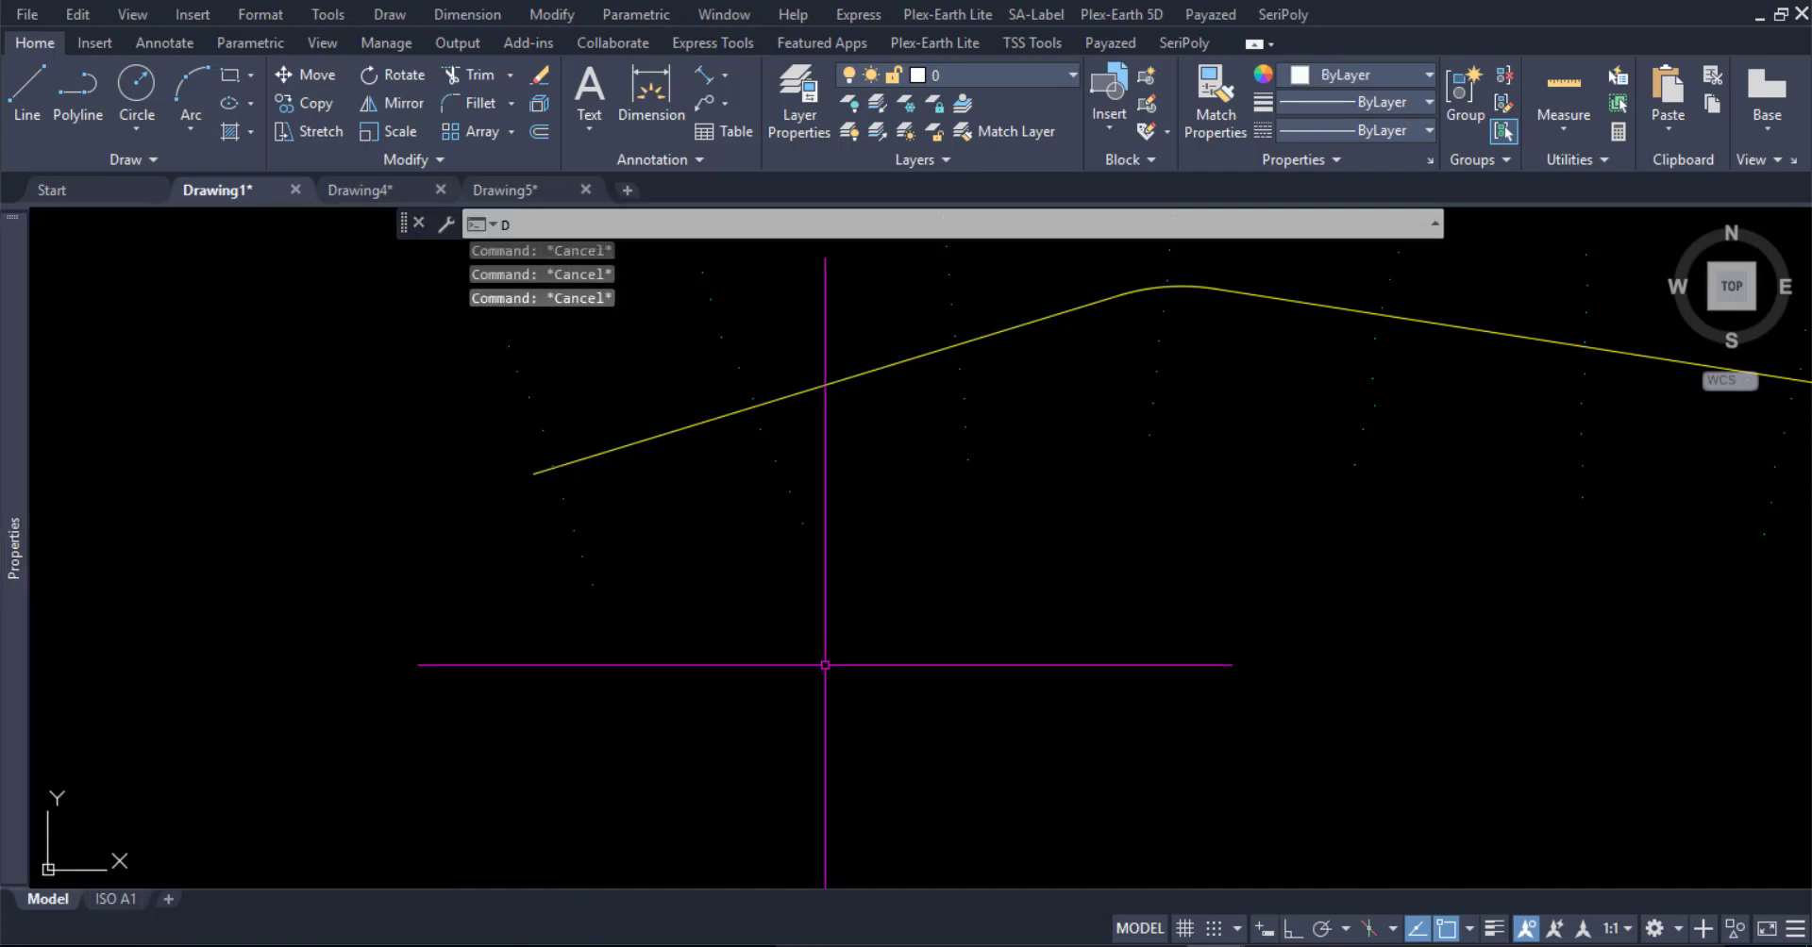
# Rerun DOFF with the alignment polyline as reference and window-select the 302 points
pyautogui.write('DOFF')
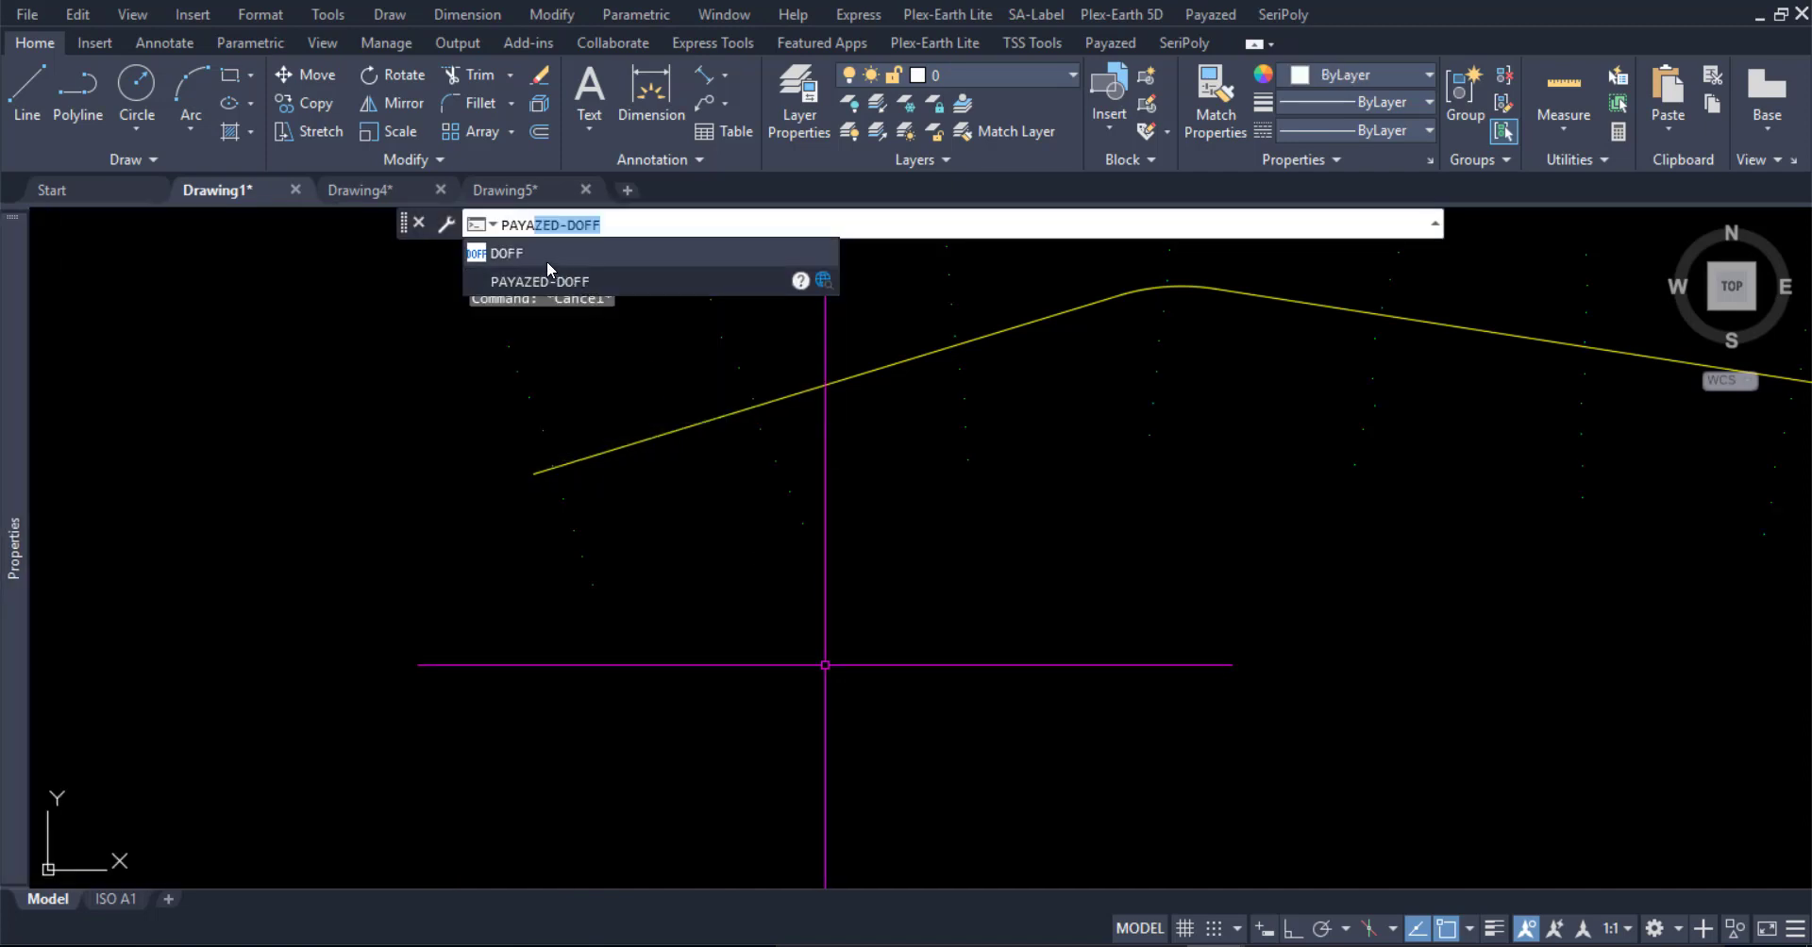
pyautogui.click(523, 254)
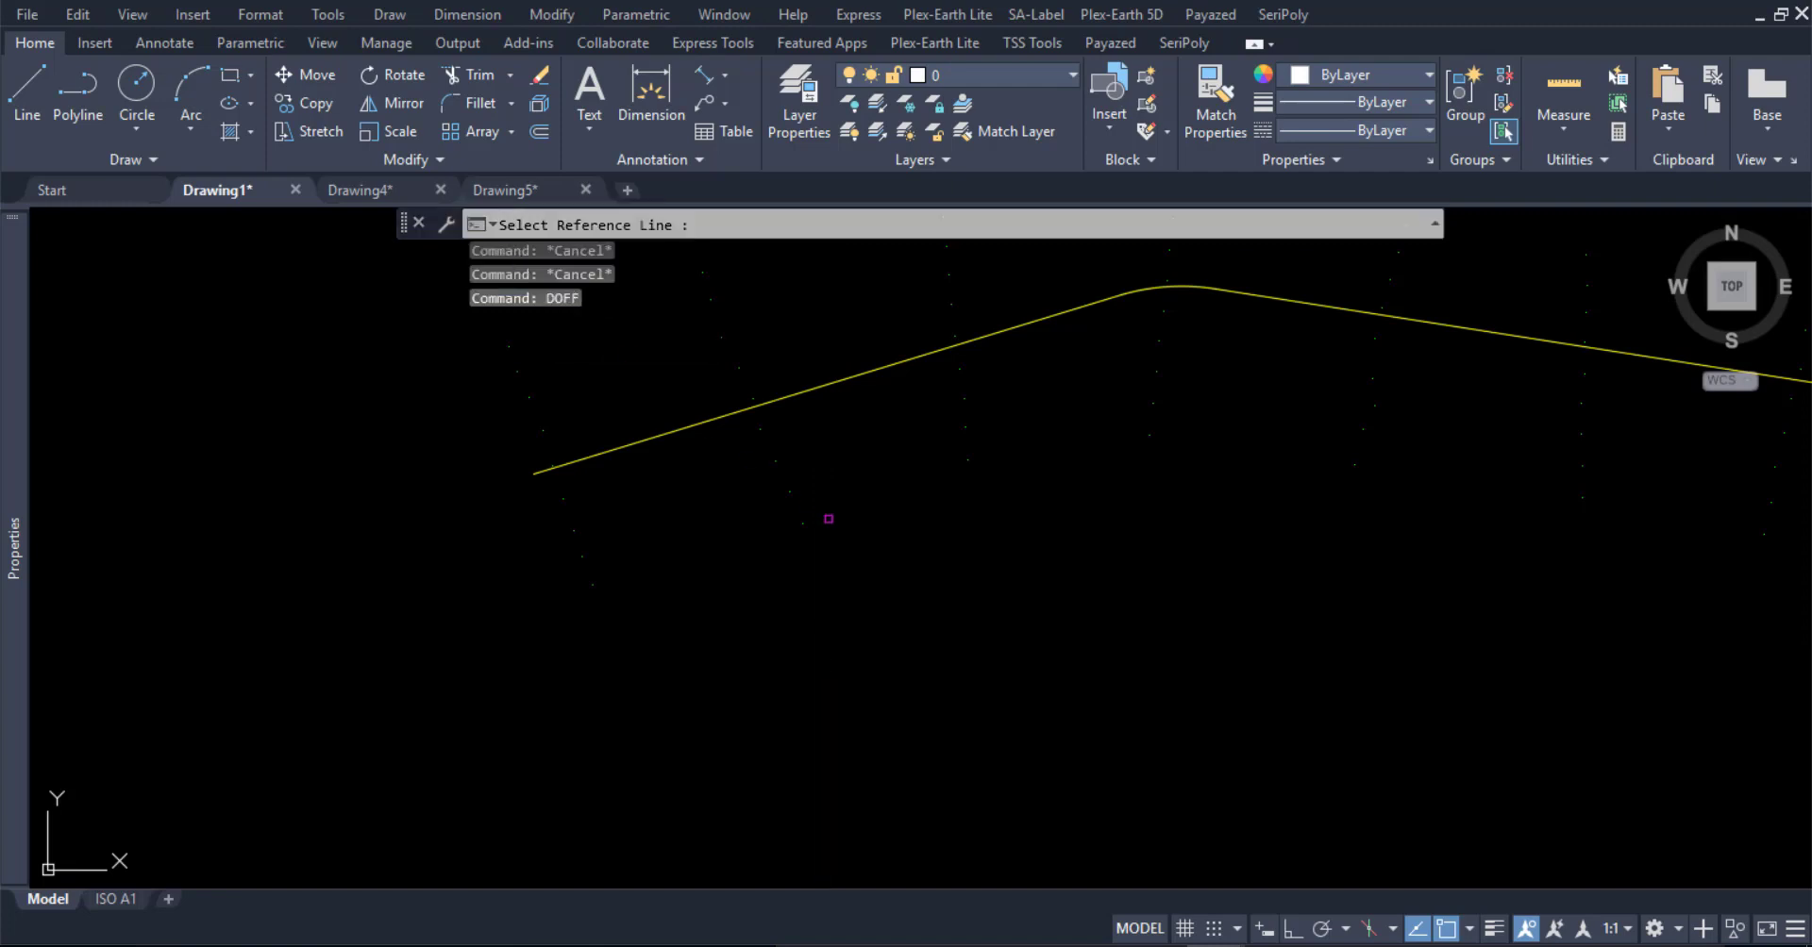
pyautogui.scroll(-3, 564, 635)
pyautogui.click(559, 630)
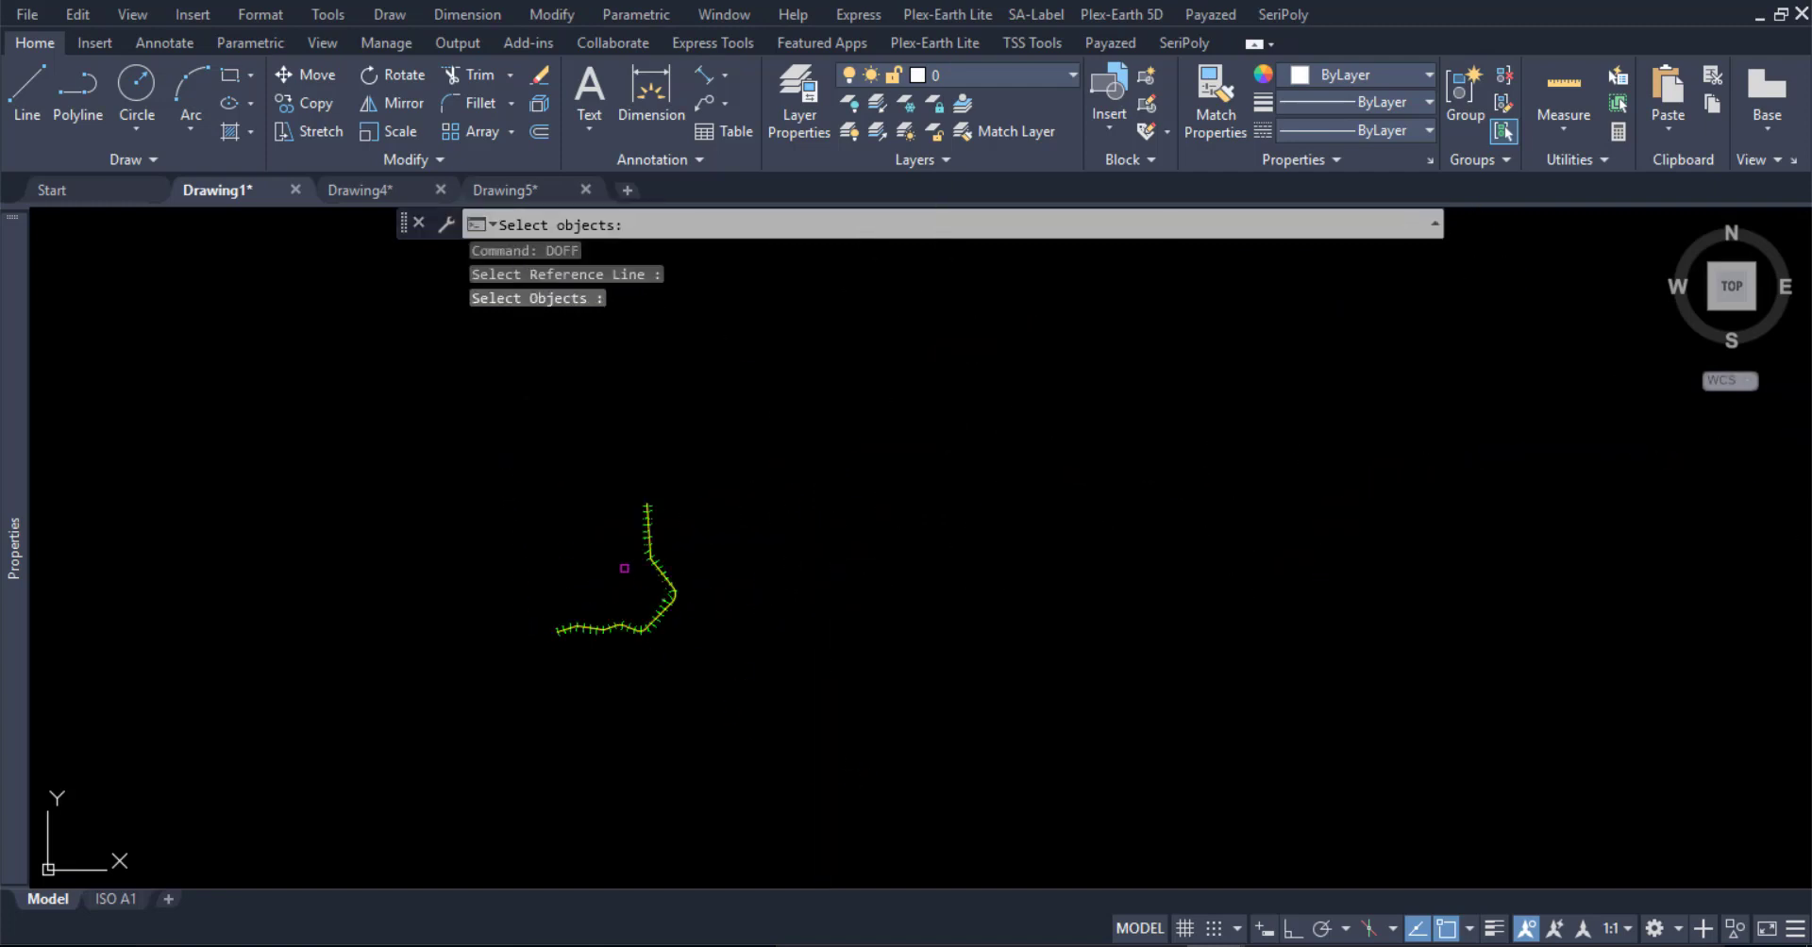
pyautogui.scroll(5, 552, 666)
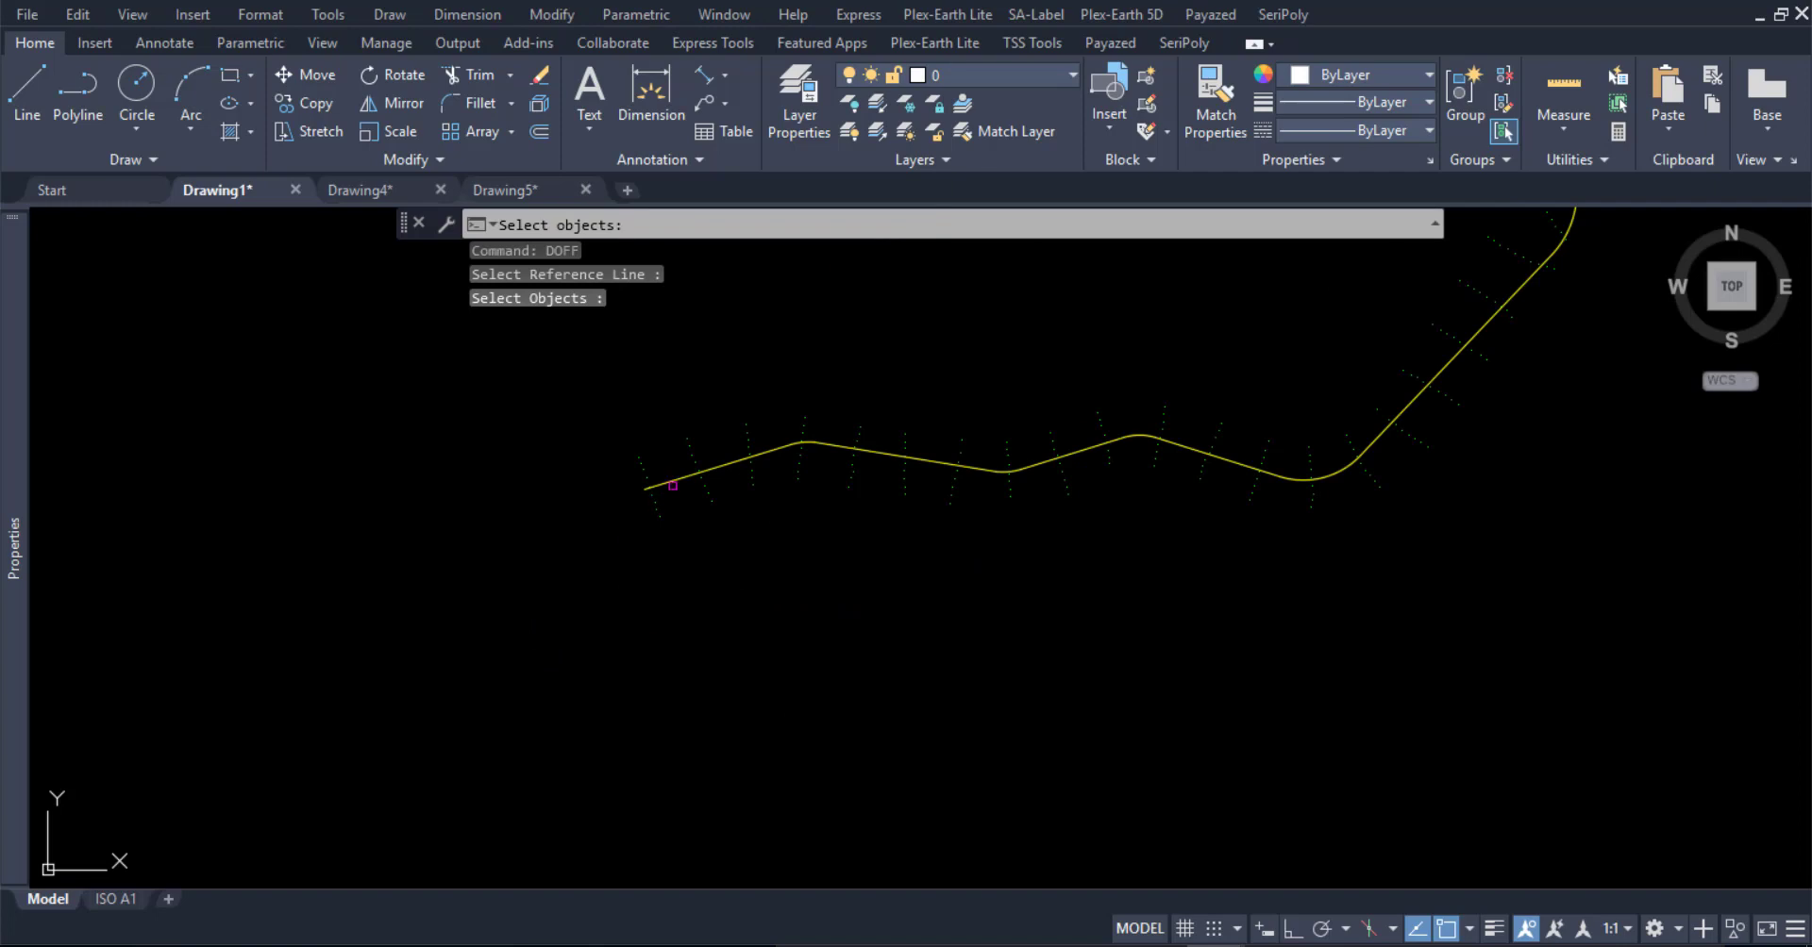
pyautogui.doubleClick(673, 486)
pyautogui.scroll(-5, 607, 635)
pyautogui.click(574, 484)
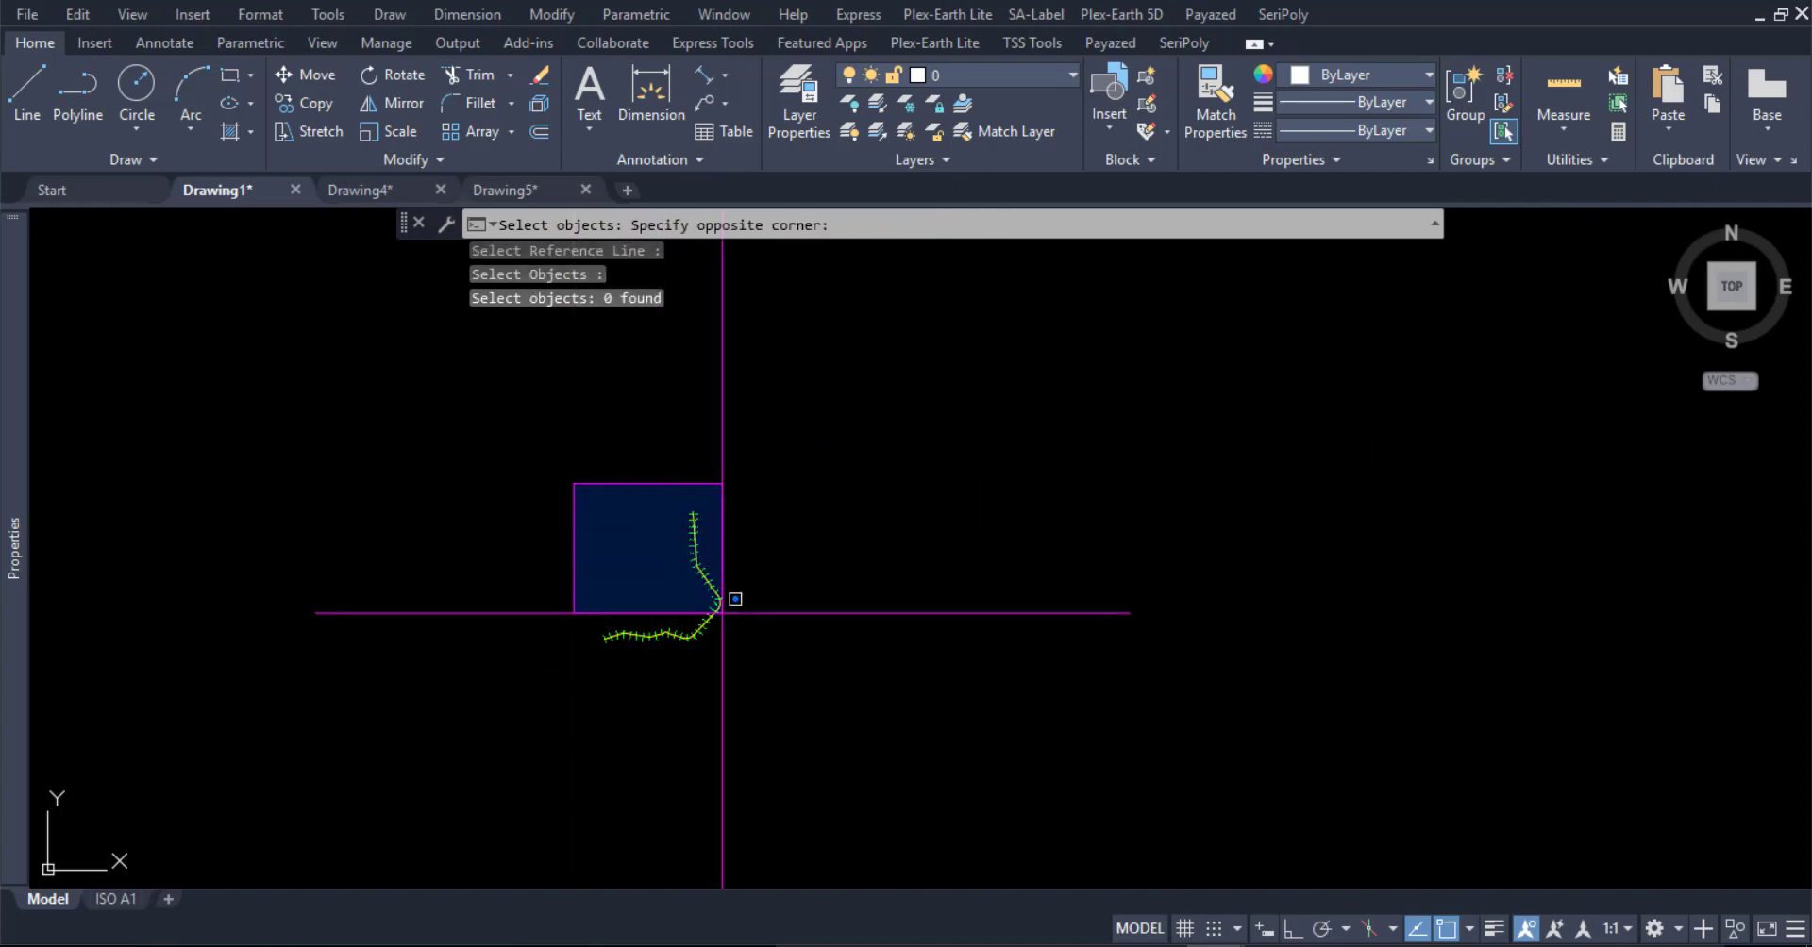
pyautogui.click(722, 612)
pyautogui.rightClick(862, 556)
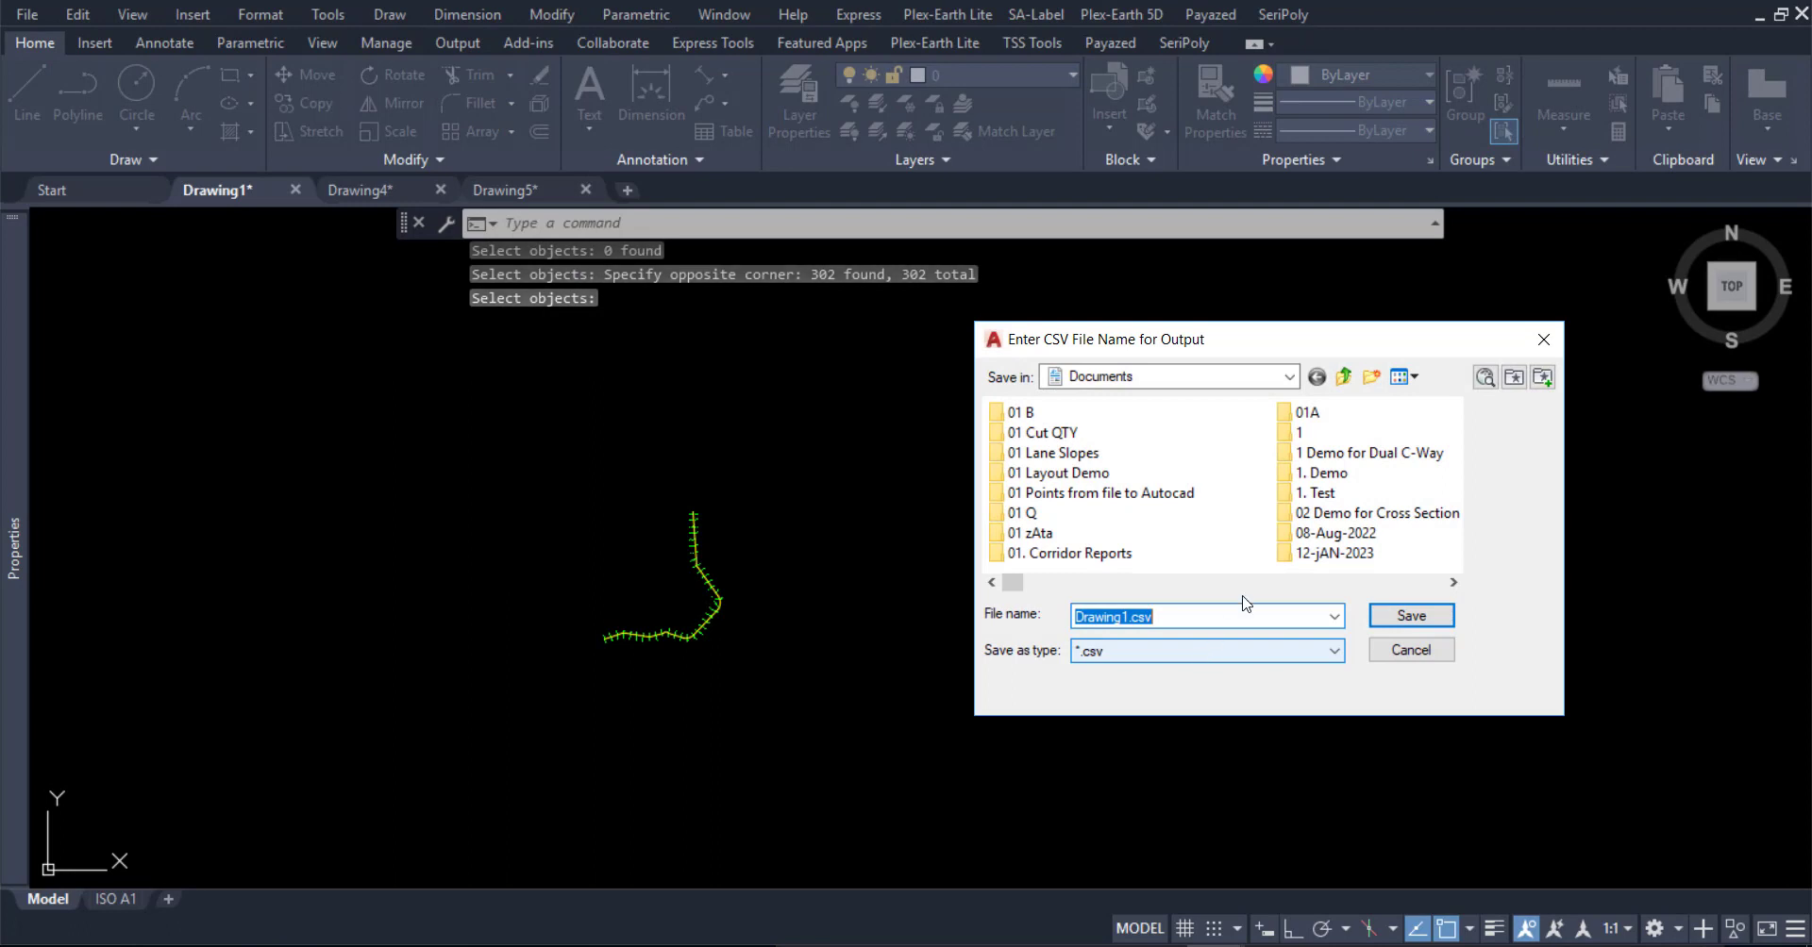
# Save the export as 2- ENZST OS.csv in the Points Station Offset Elev Easting Norting folder
pyautogui.scroll(-1, 1241, 566)
pyautogui.scroll(-3, 1239, 537)
pyautogui.scroll(-3, 1238, 519)
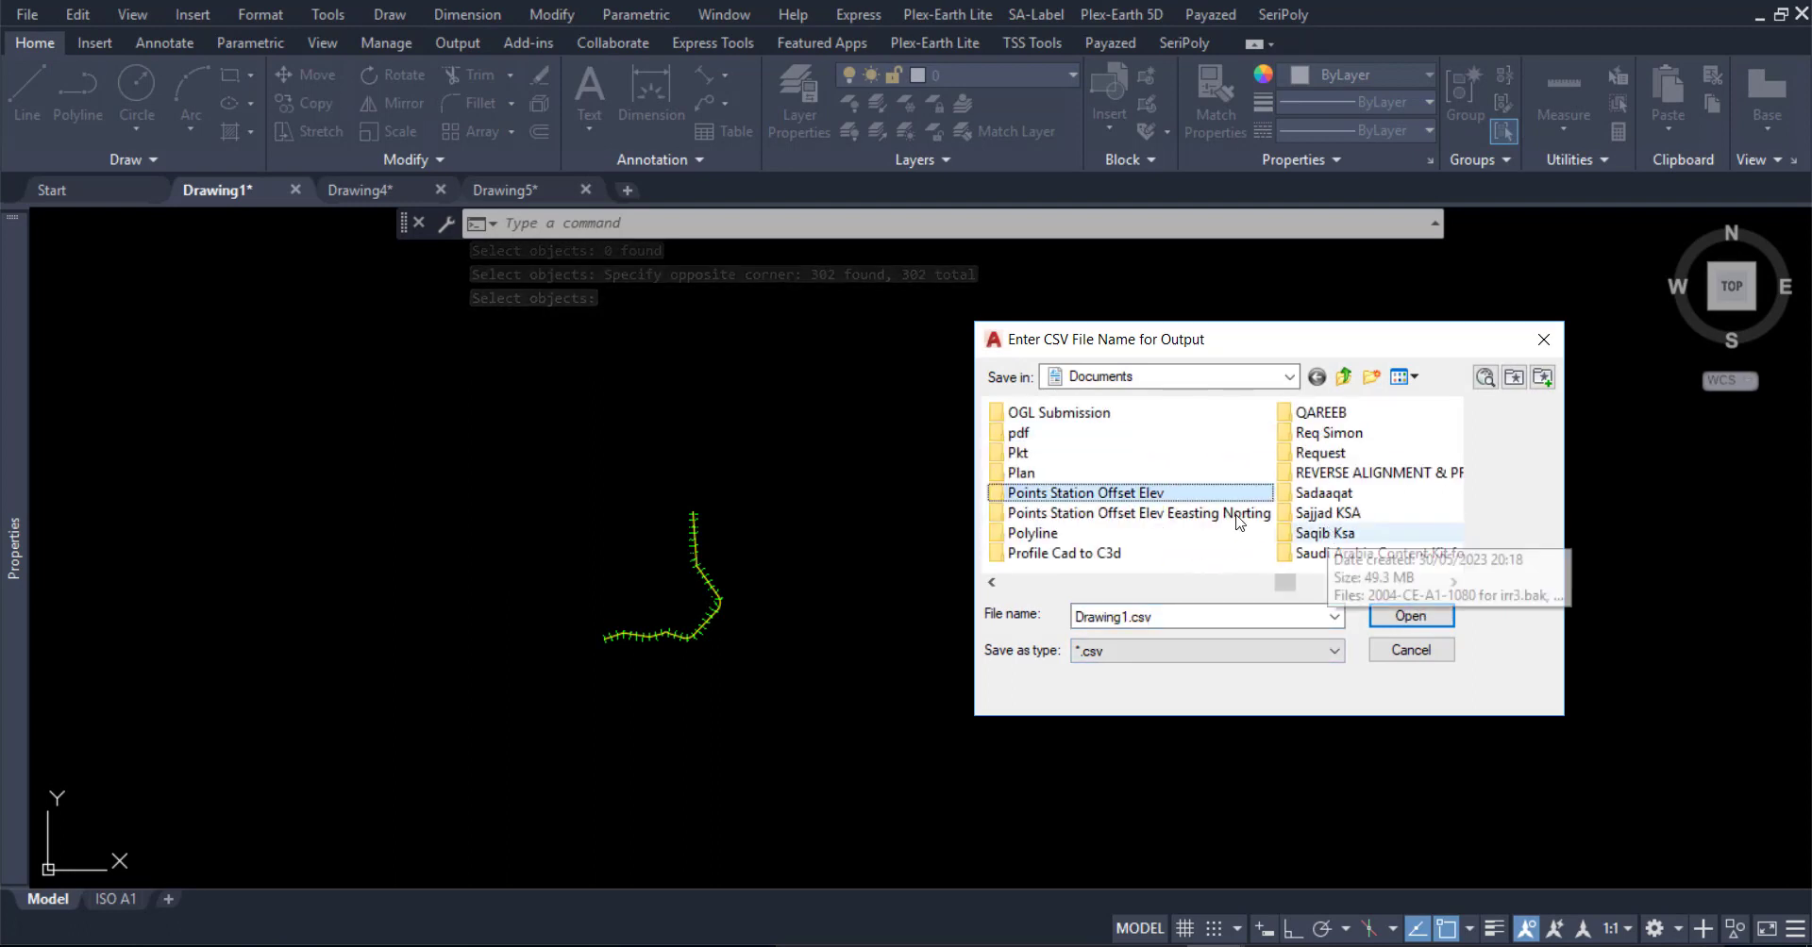
pyautogui.doubleClick(1239, 515)
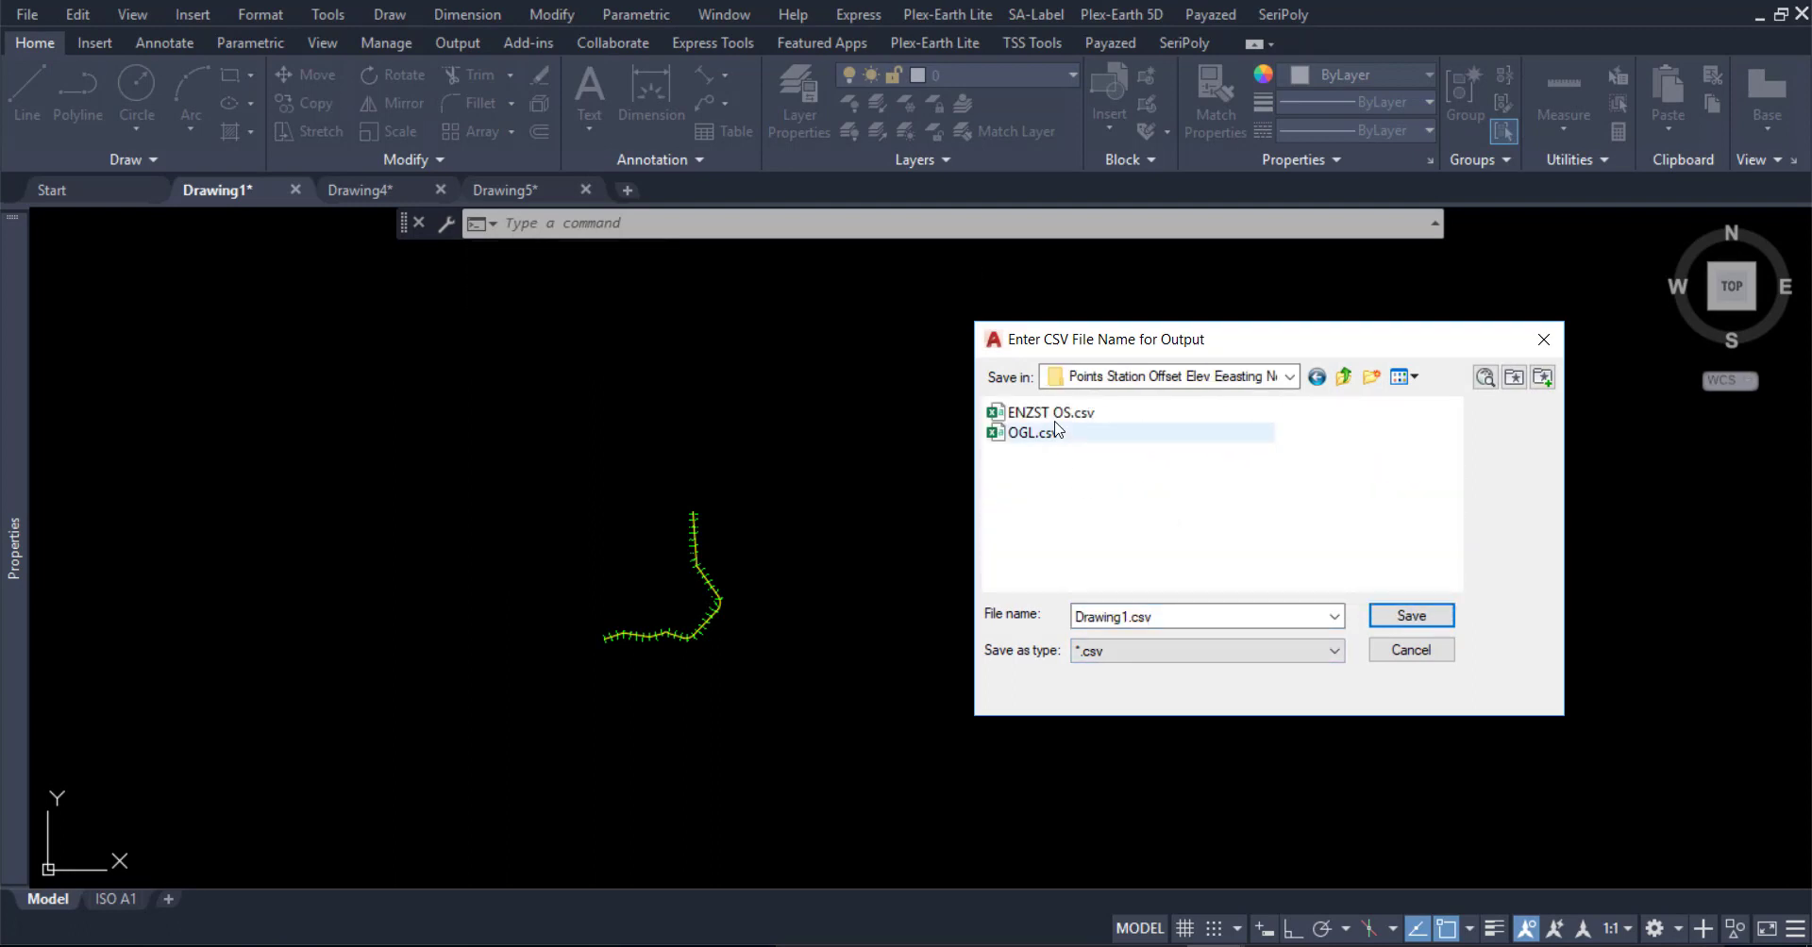
pyautogui.click(1049, 412)
pyautogui.moveTo(1168, 615); pyautogui.dragTo(1078, 613)
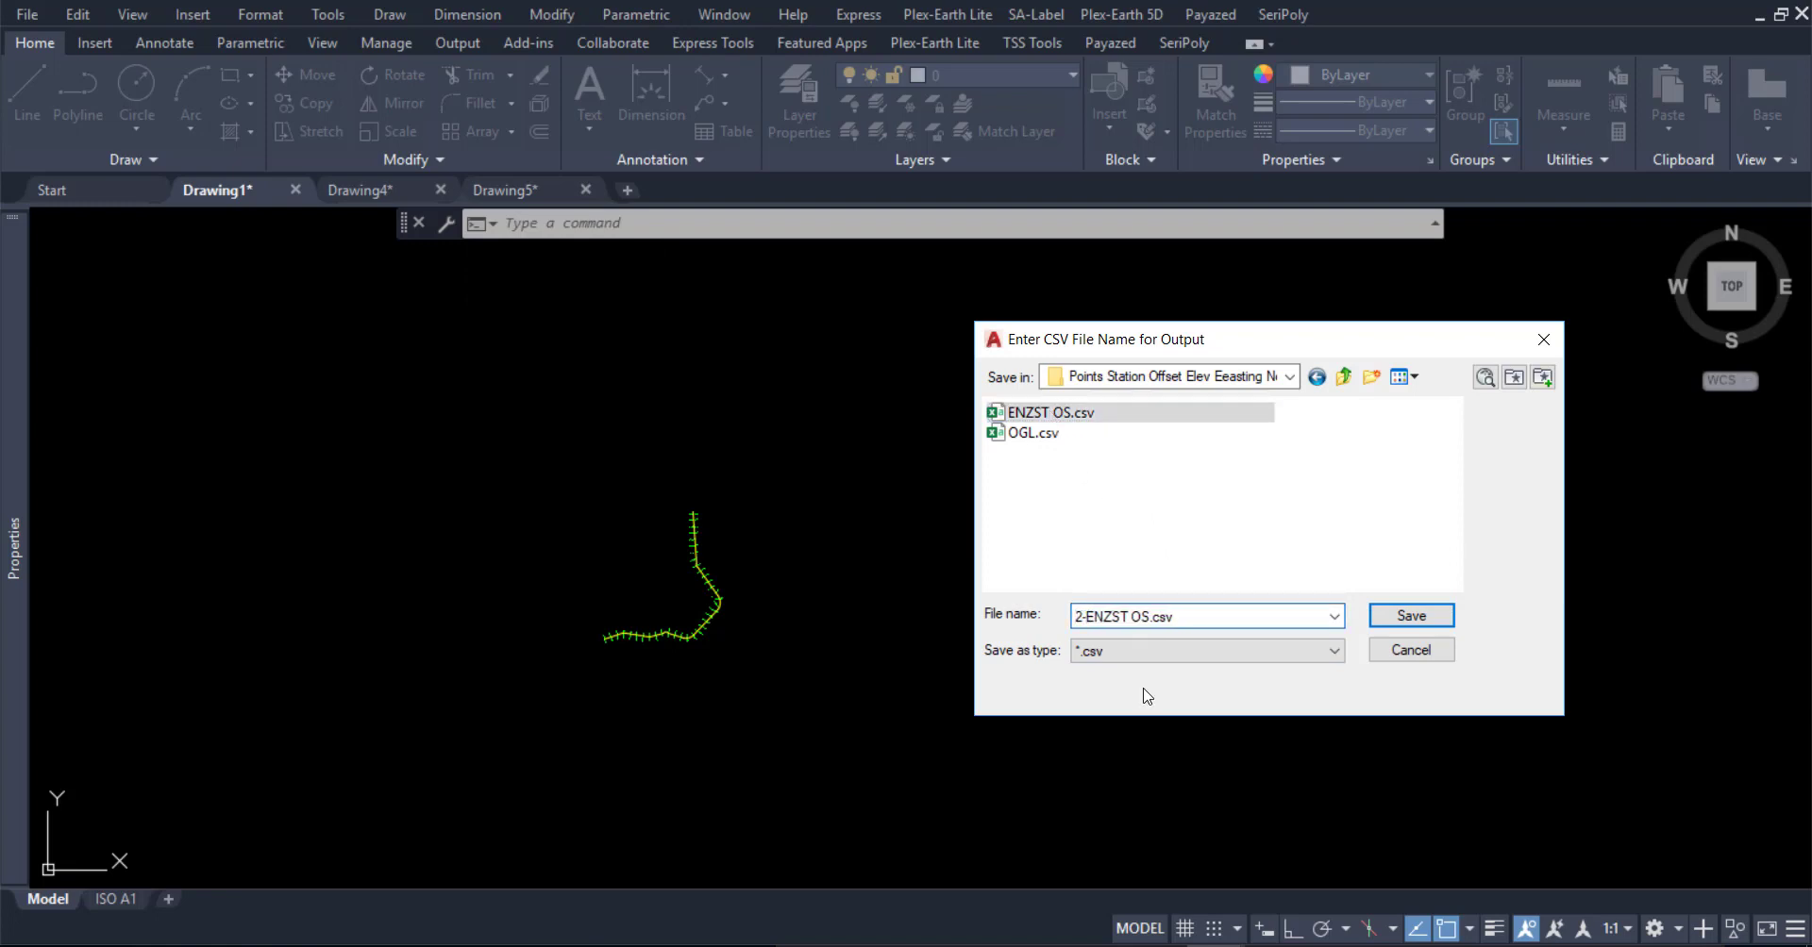
pyautogui.click(1412, 623)
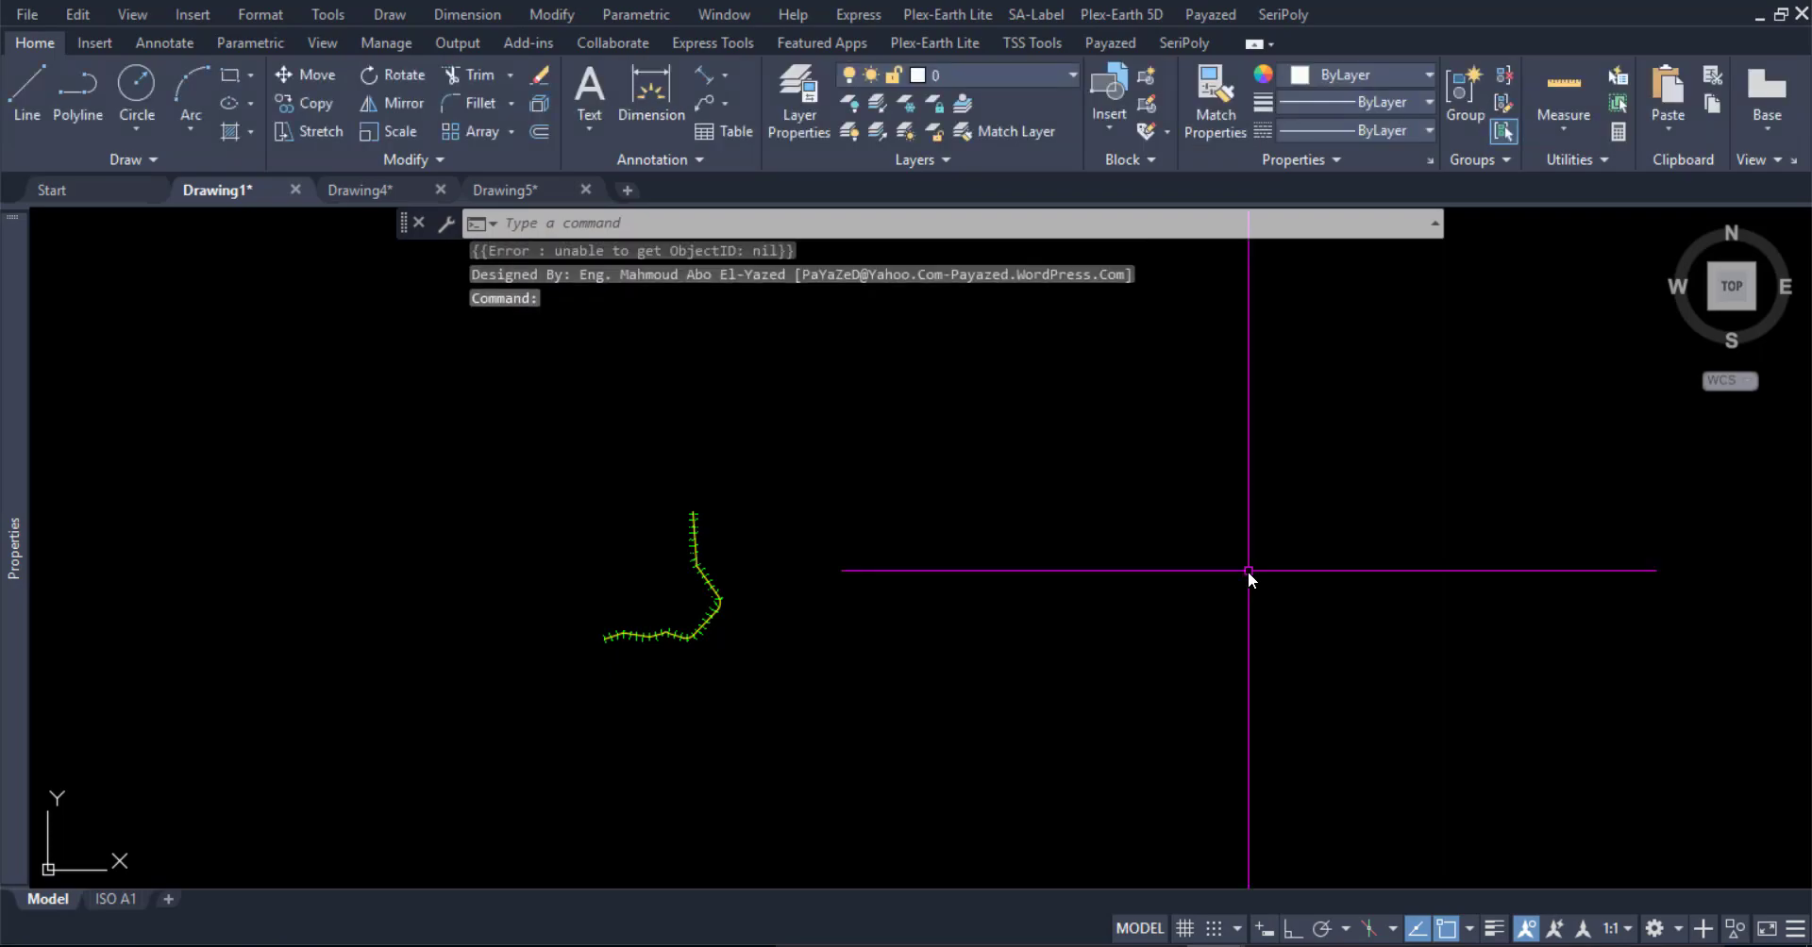
pyautogui.click(827, 943)
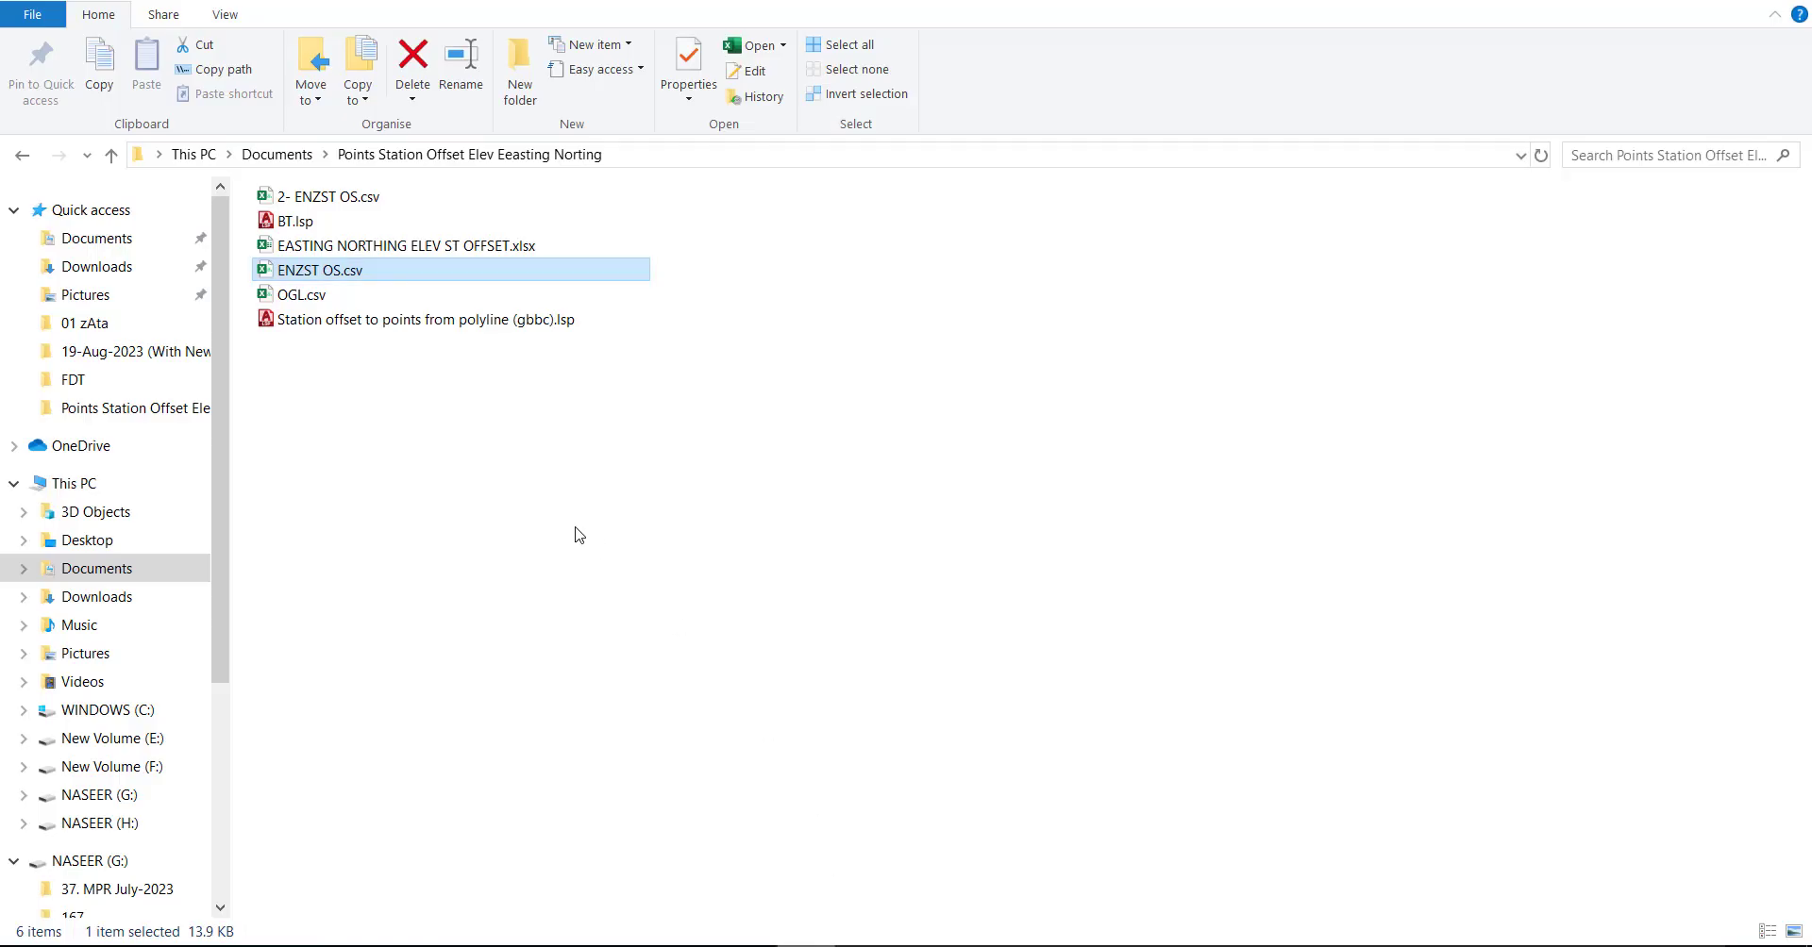
# Open 2- ENZST OS.csv read-only and see it contains only column headers, no data
pyautogui.doubleClick(328, 197)
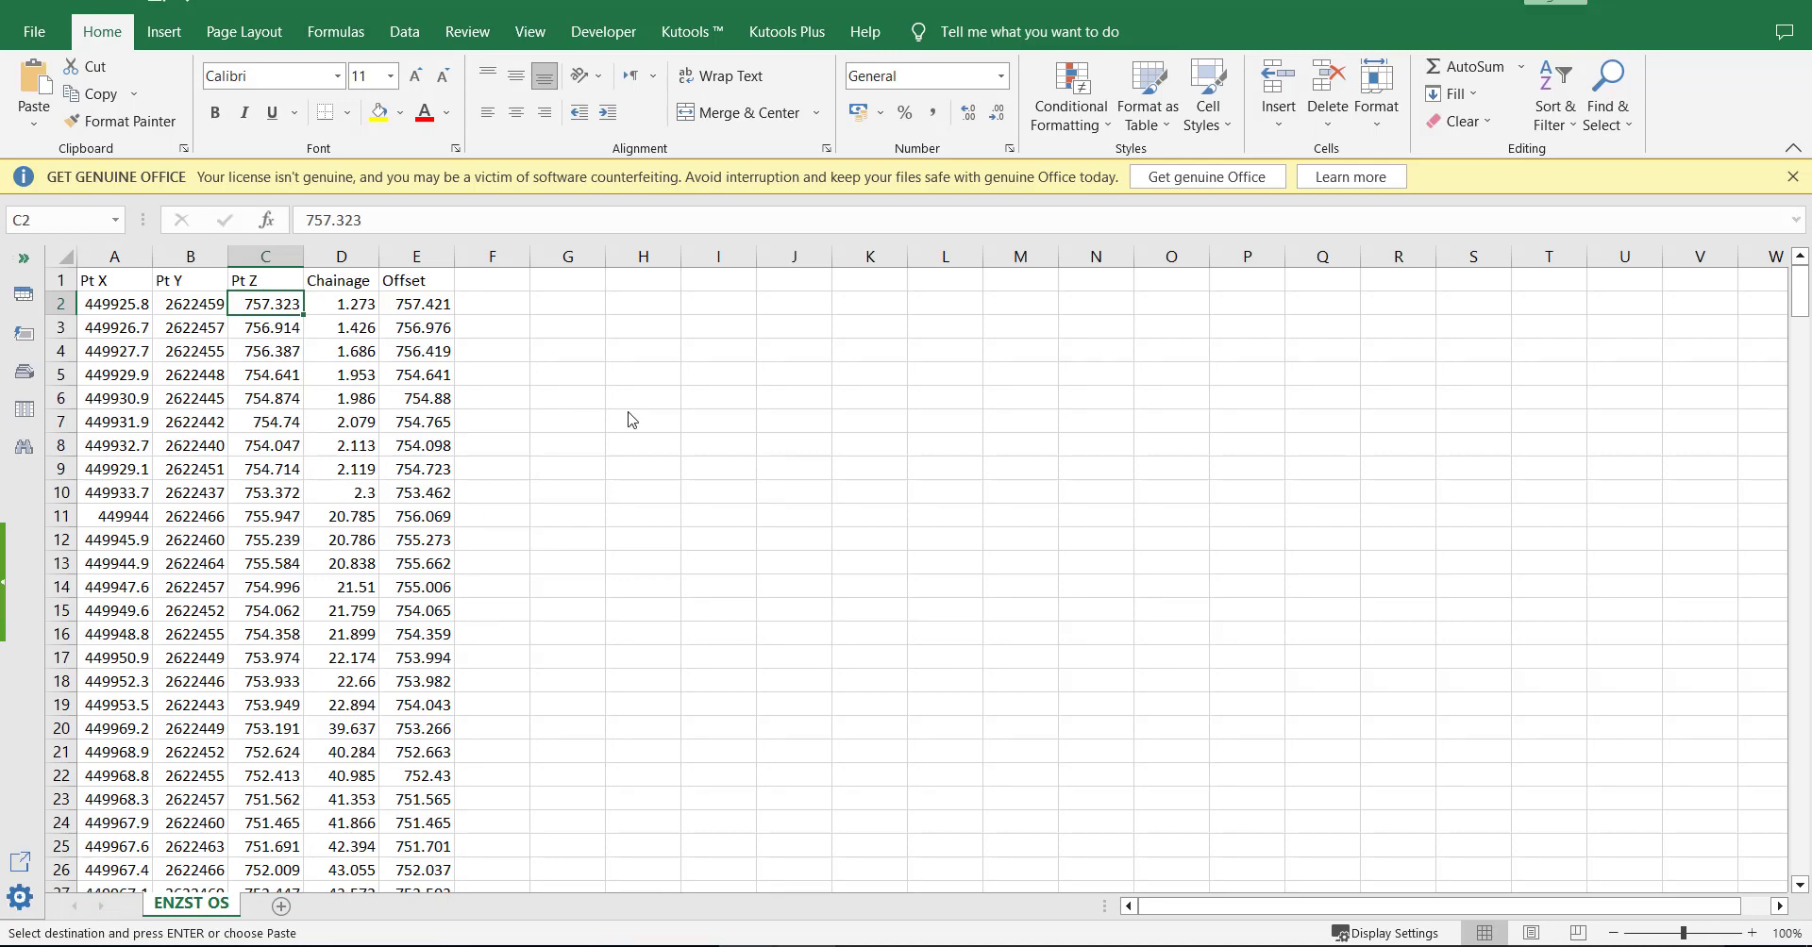
pyautogui.press('Return')
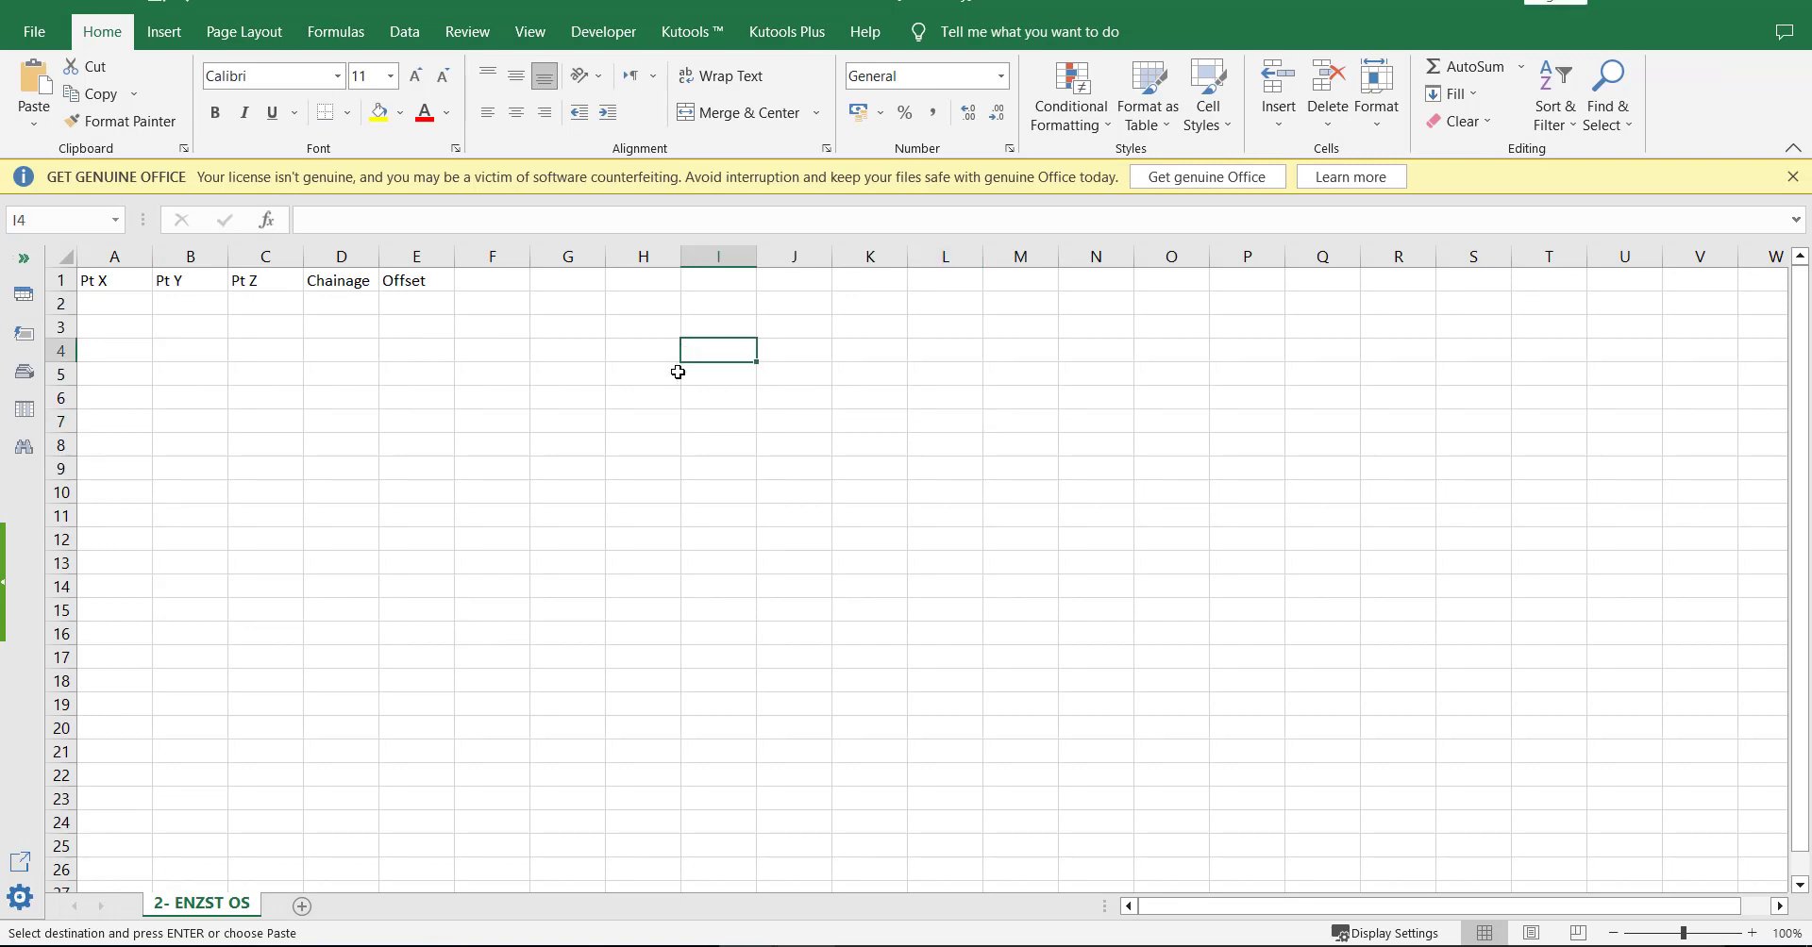
pyautogui.click(797, 611)
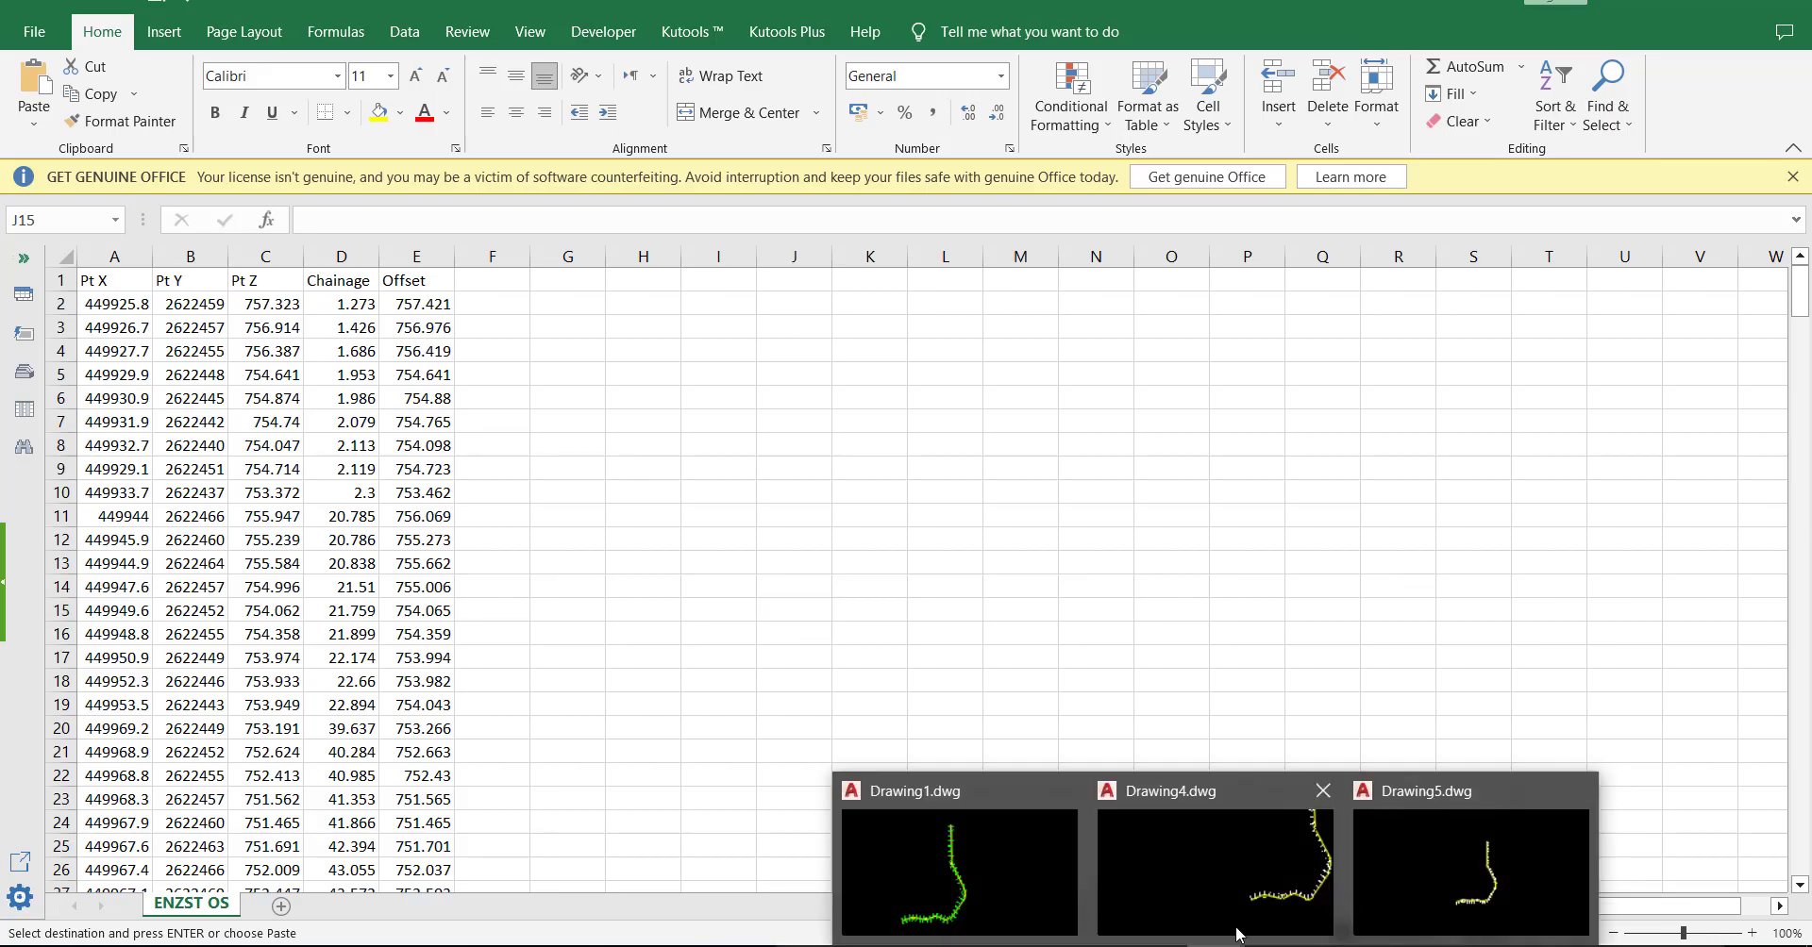
pyautogui.click(1060, 873)
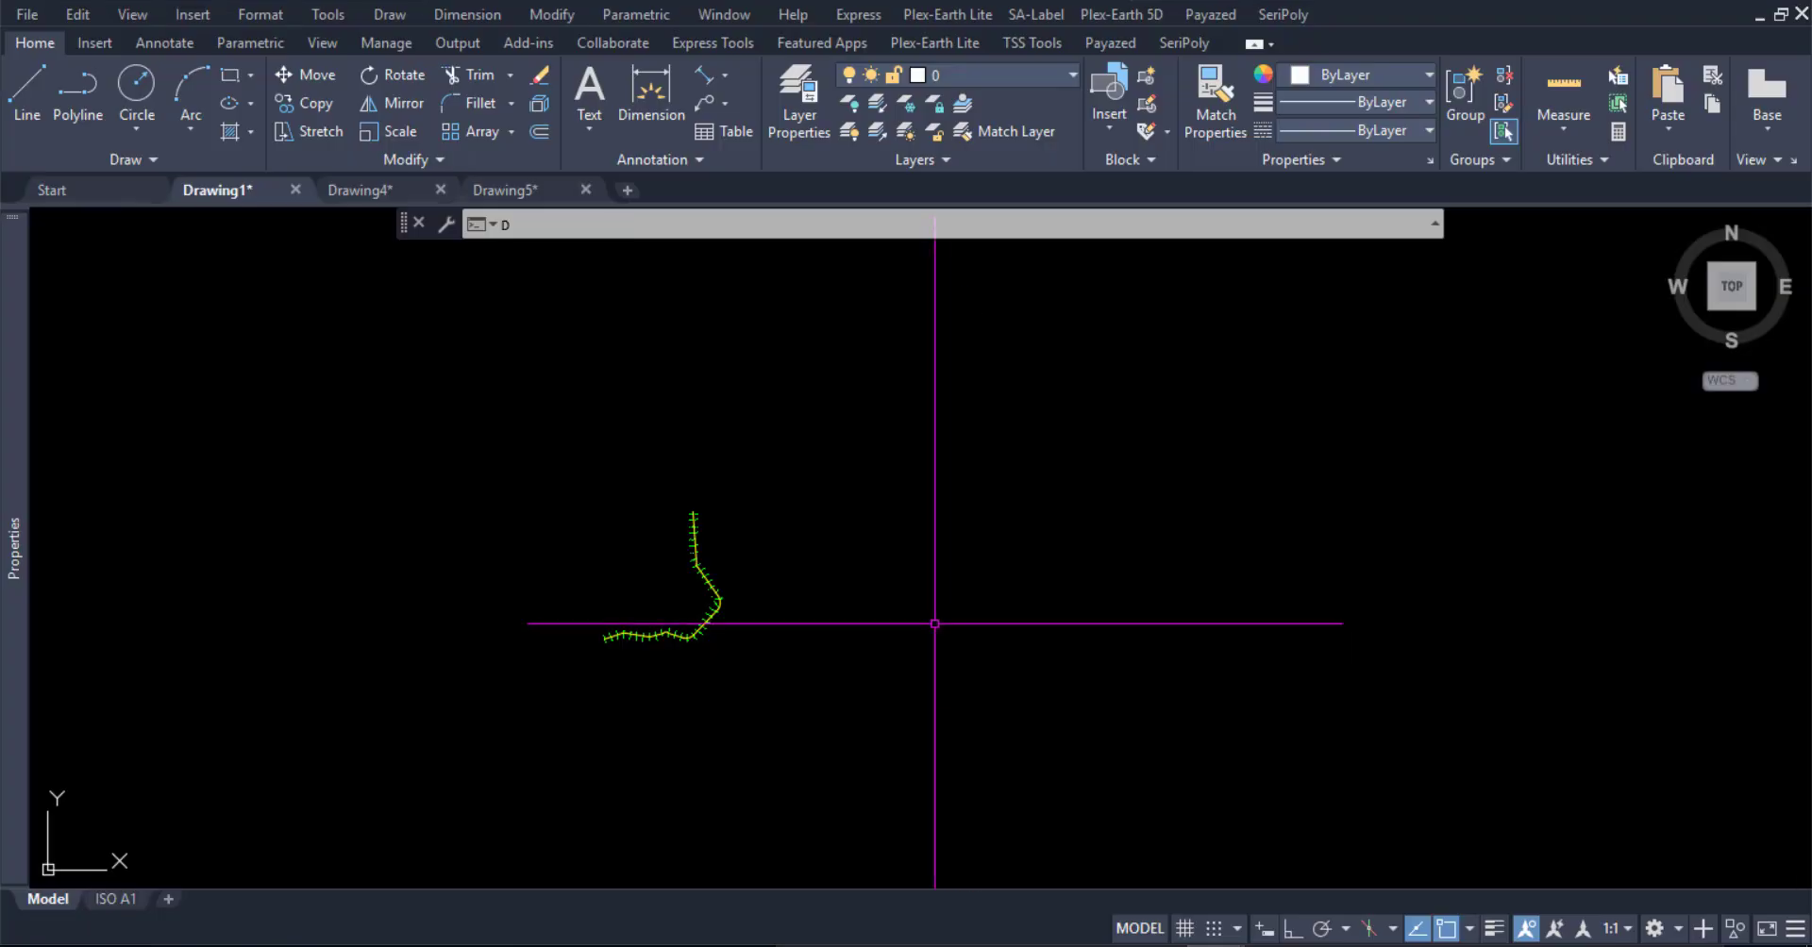
# Run the DOFF export with the polyline as reference and window-select the 302 points
pyautogui.write('OFF')
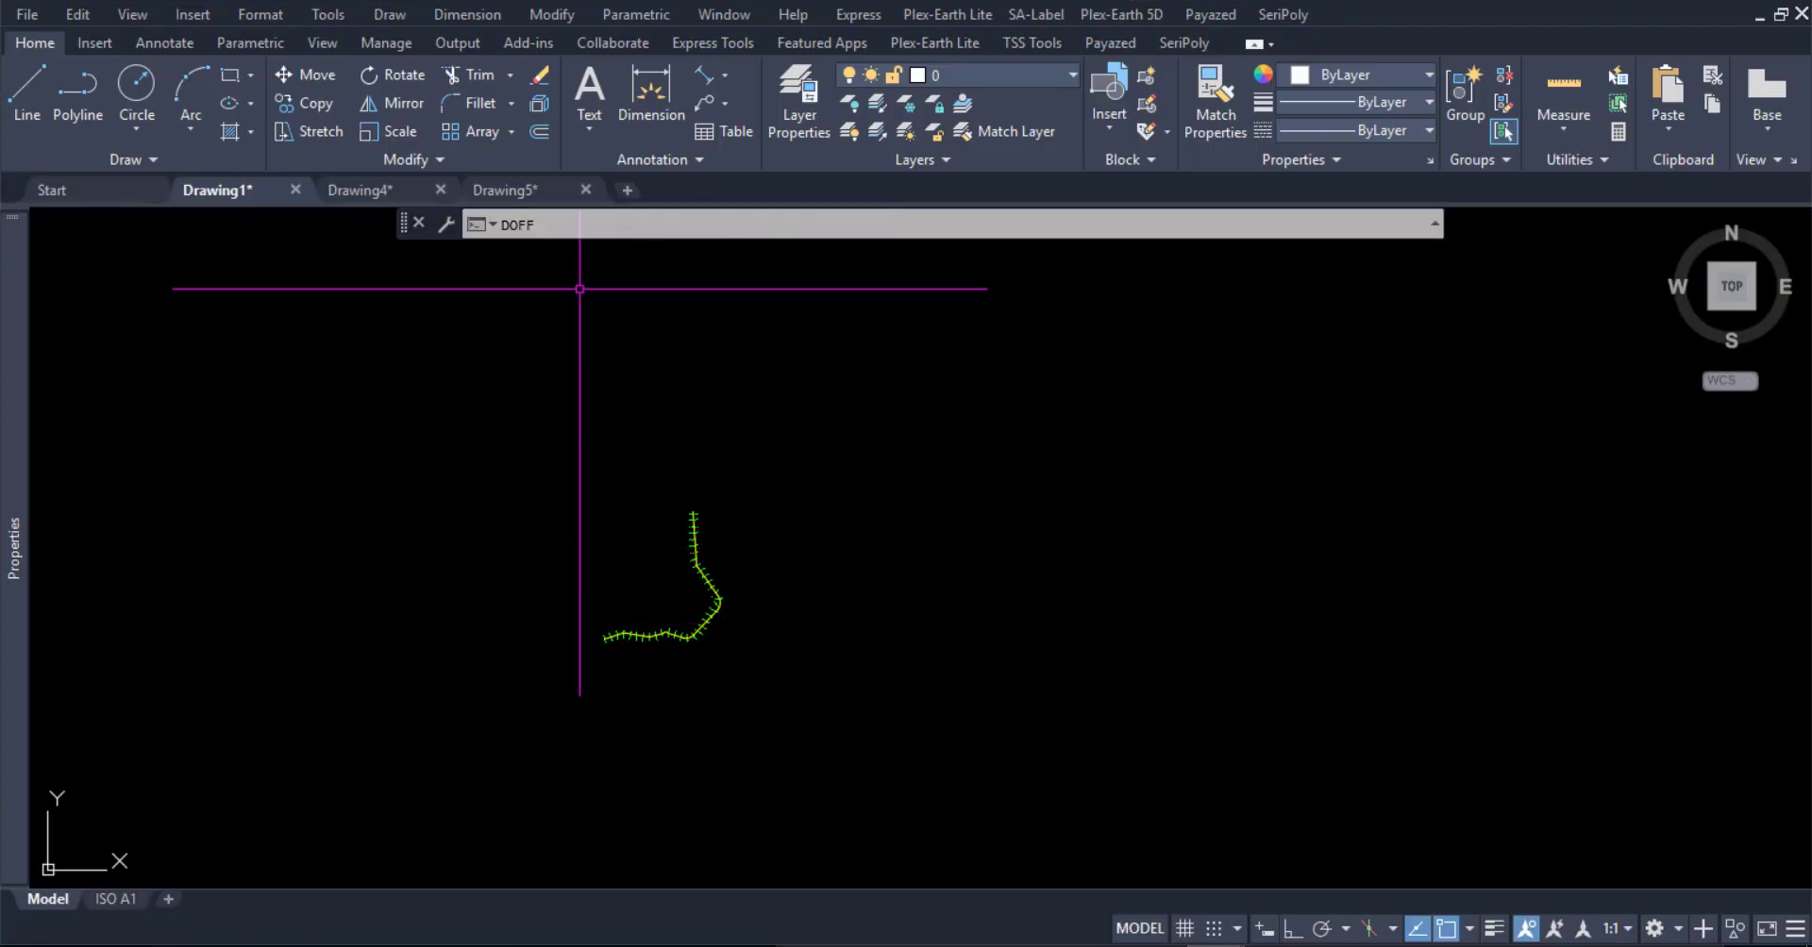
pyautogui.press('Return')
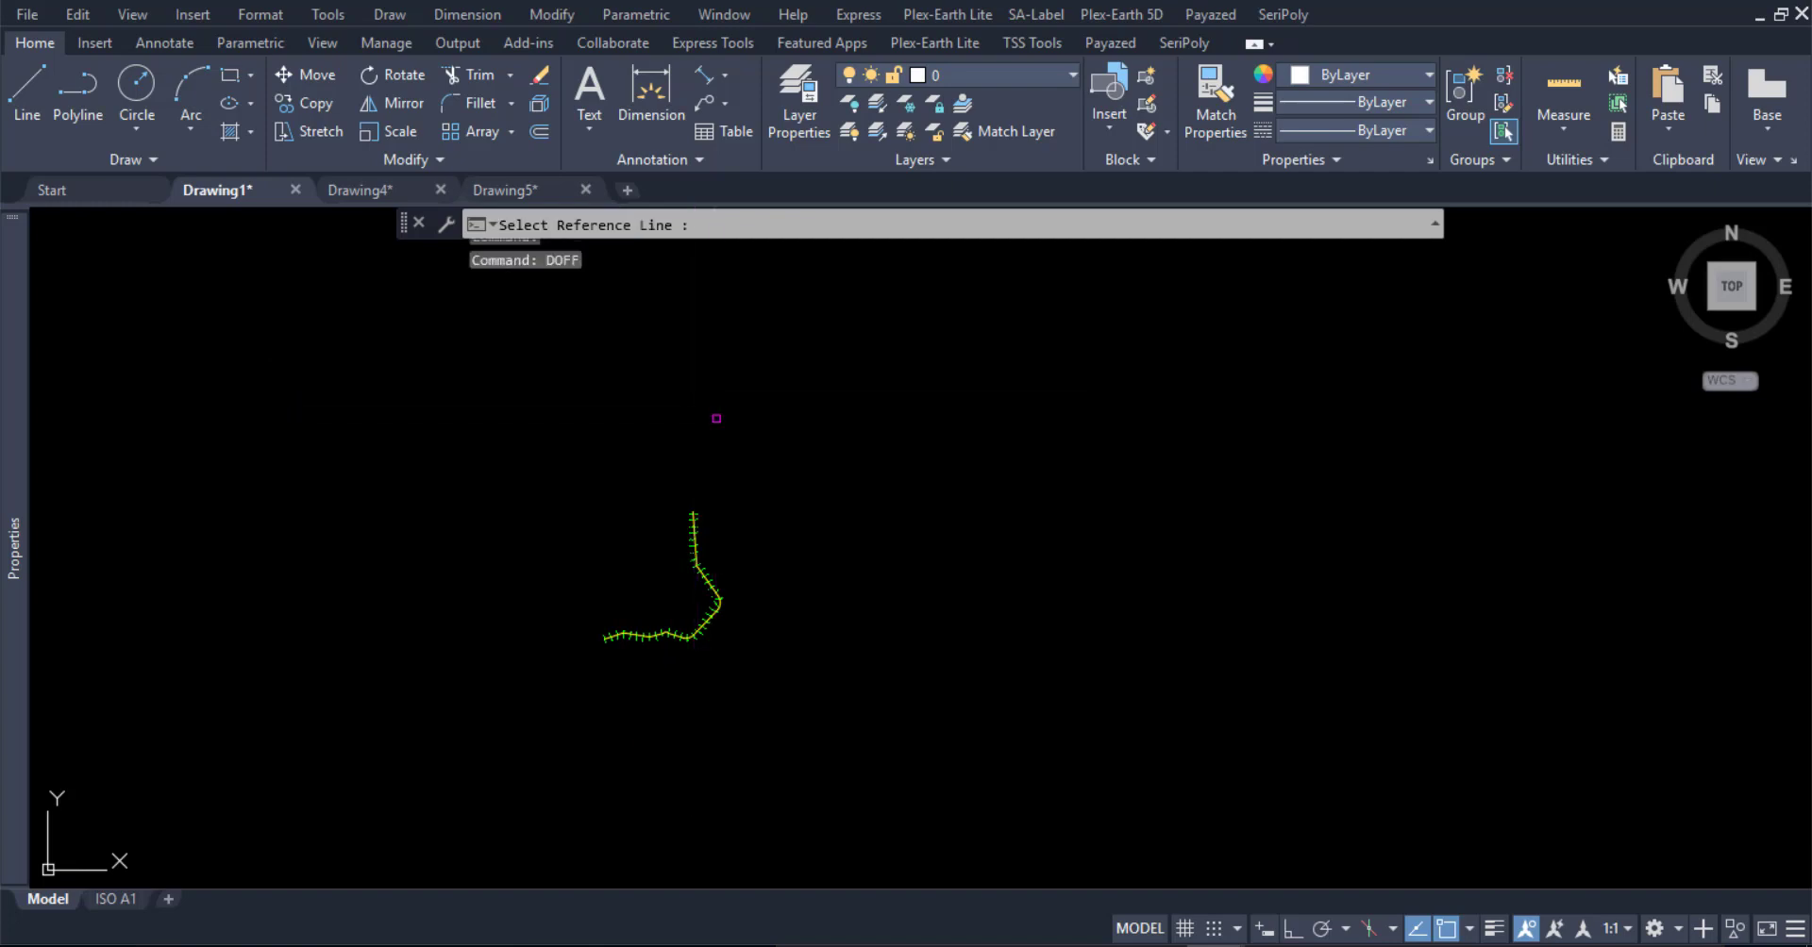
pyautogui.scroll(10, 626, 651)
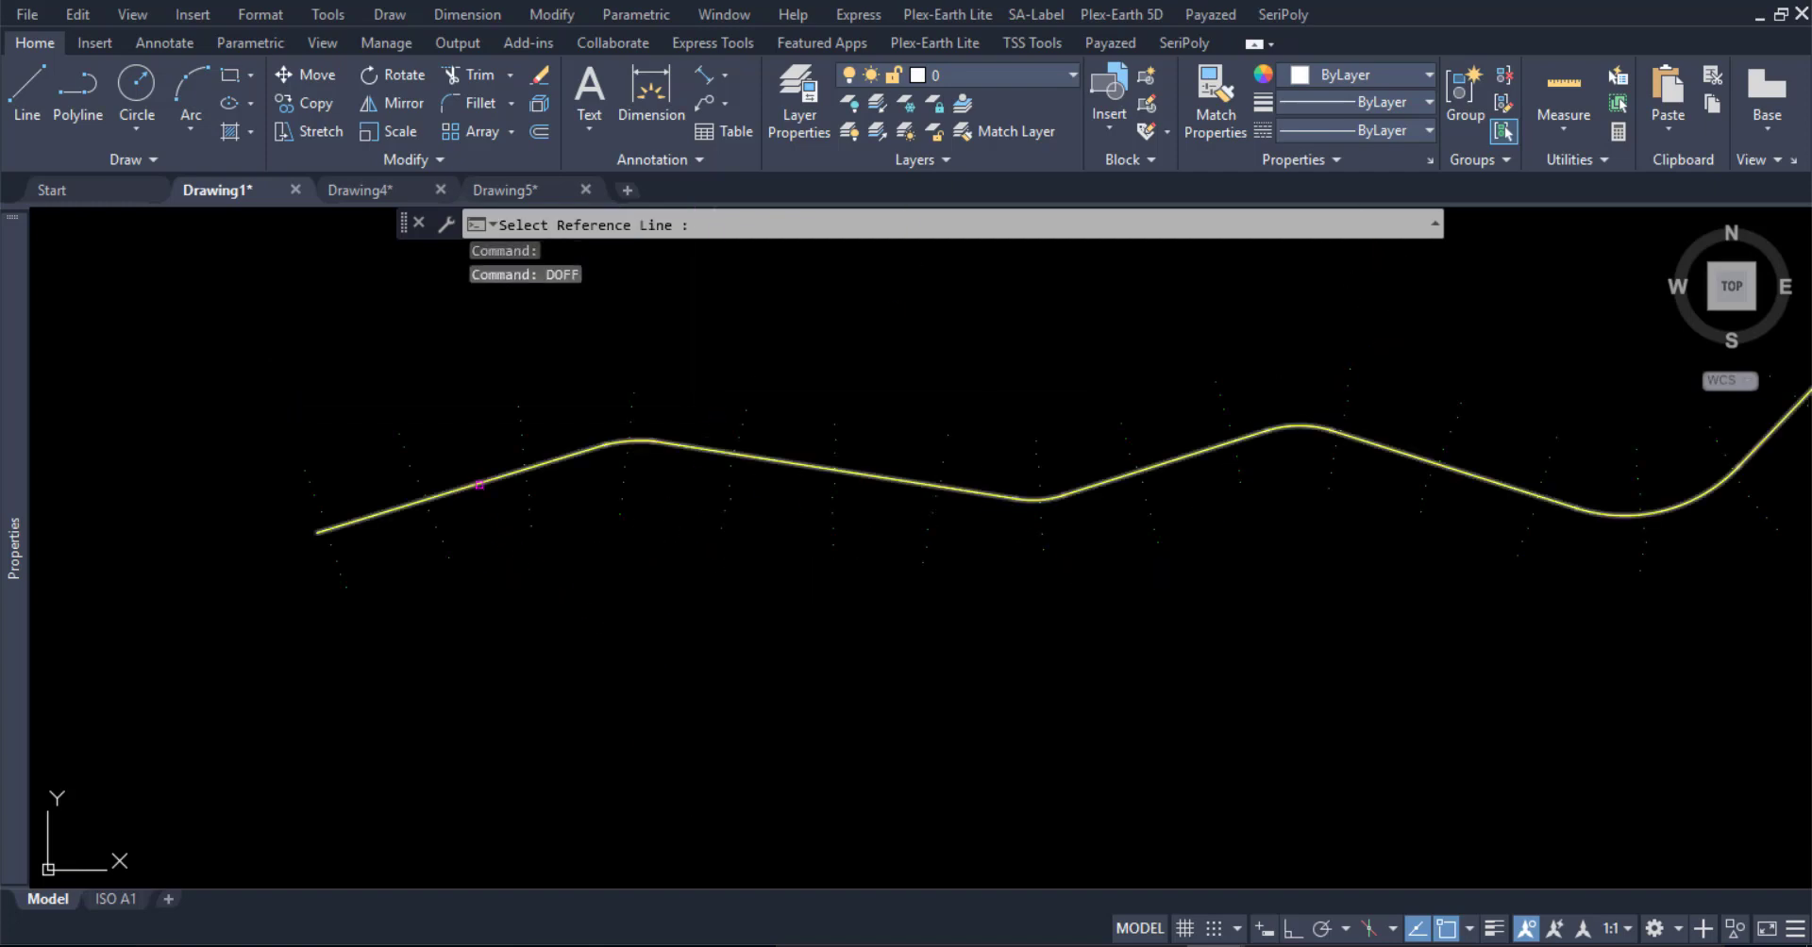
pyautogui.click(479, 484)
pyautogui.scroll(-5, 658, 673)
pyautogui.scroll(-3, 659, 672)
pyautogui.click(561, 382)
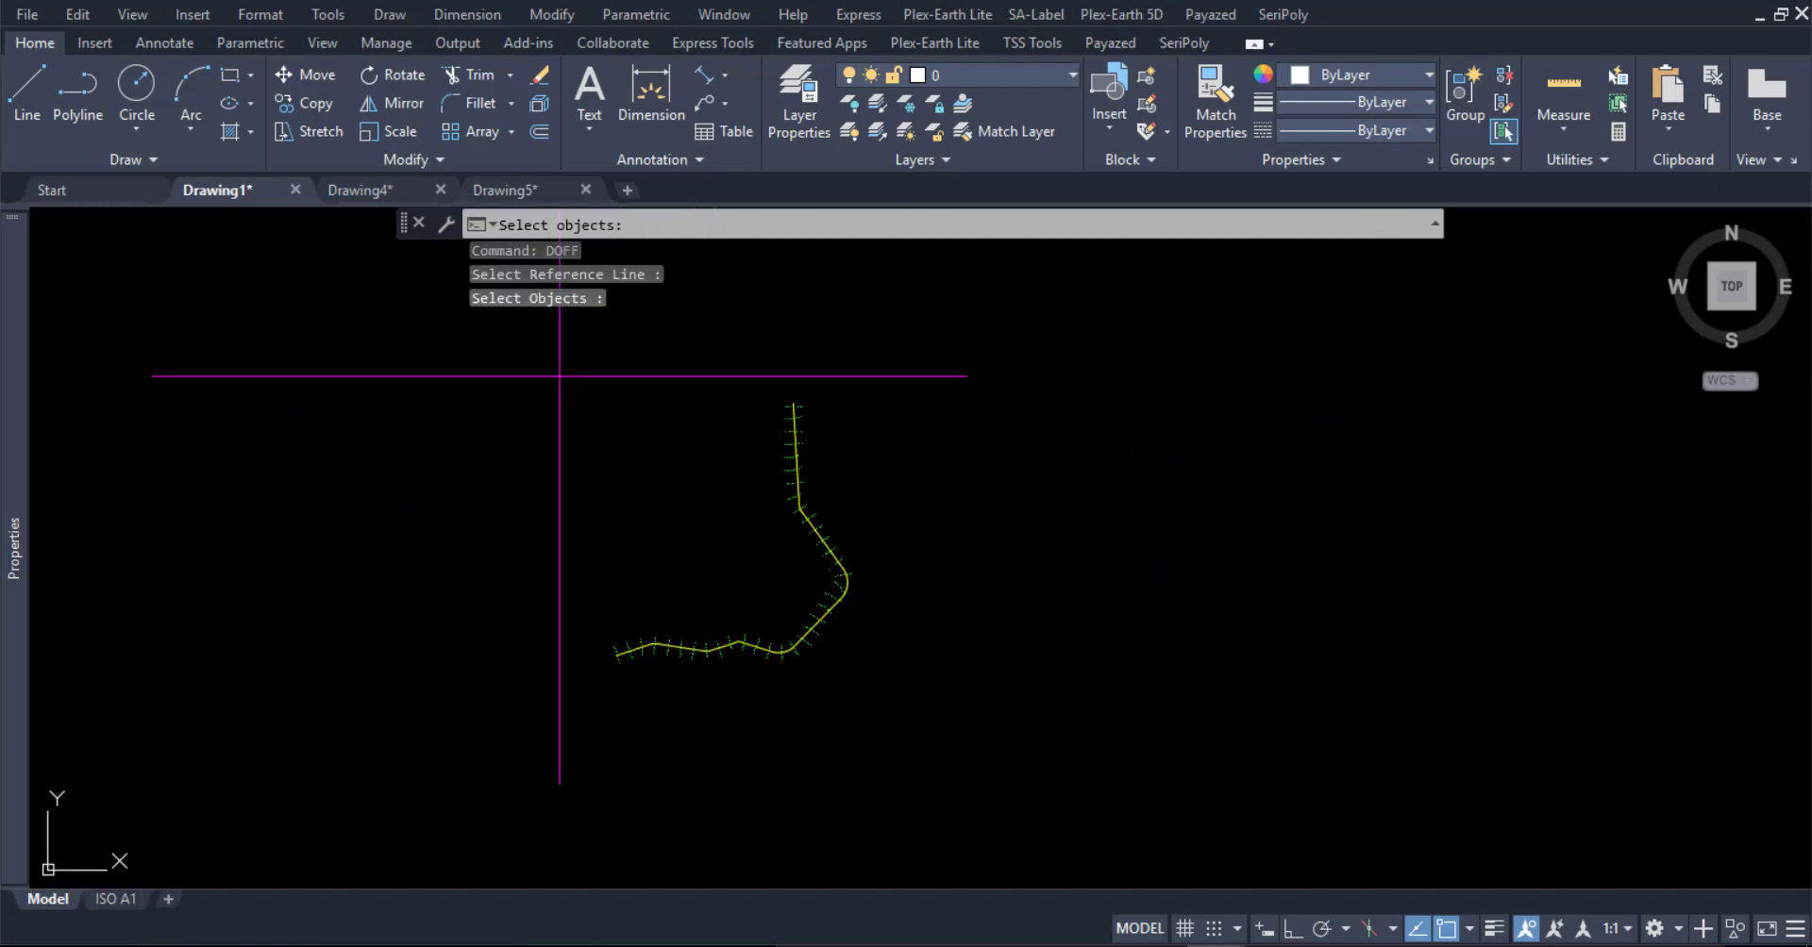
pyautogui.click(948, 739)
pyautogui.press('Return')
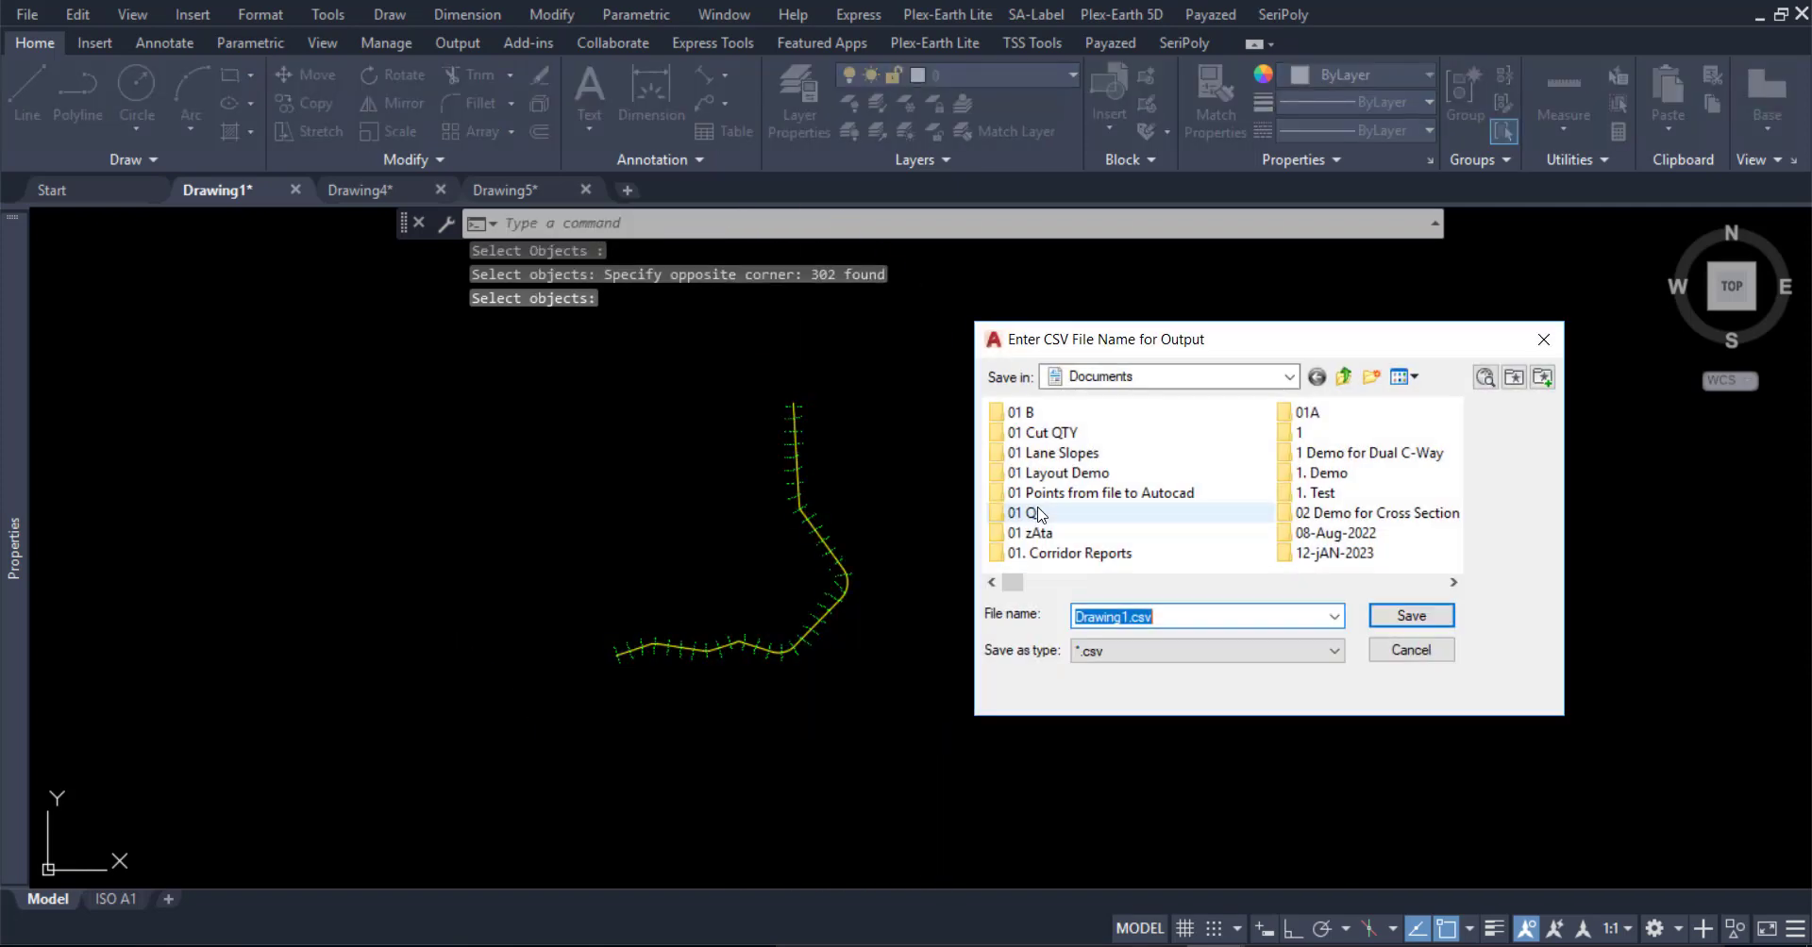
# Save the export as OFFSET.csv in the Points Station Offset Elev Easting Norting folder
pyautogui.click(1123, 500)
pyautogui.scroll(-5, 1123, 500)
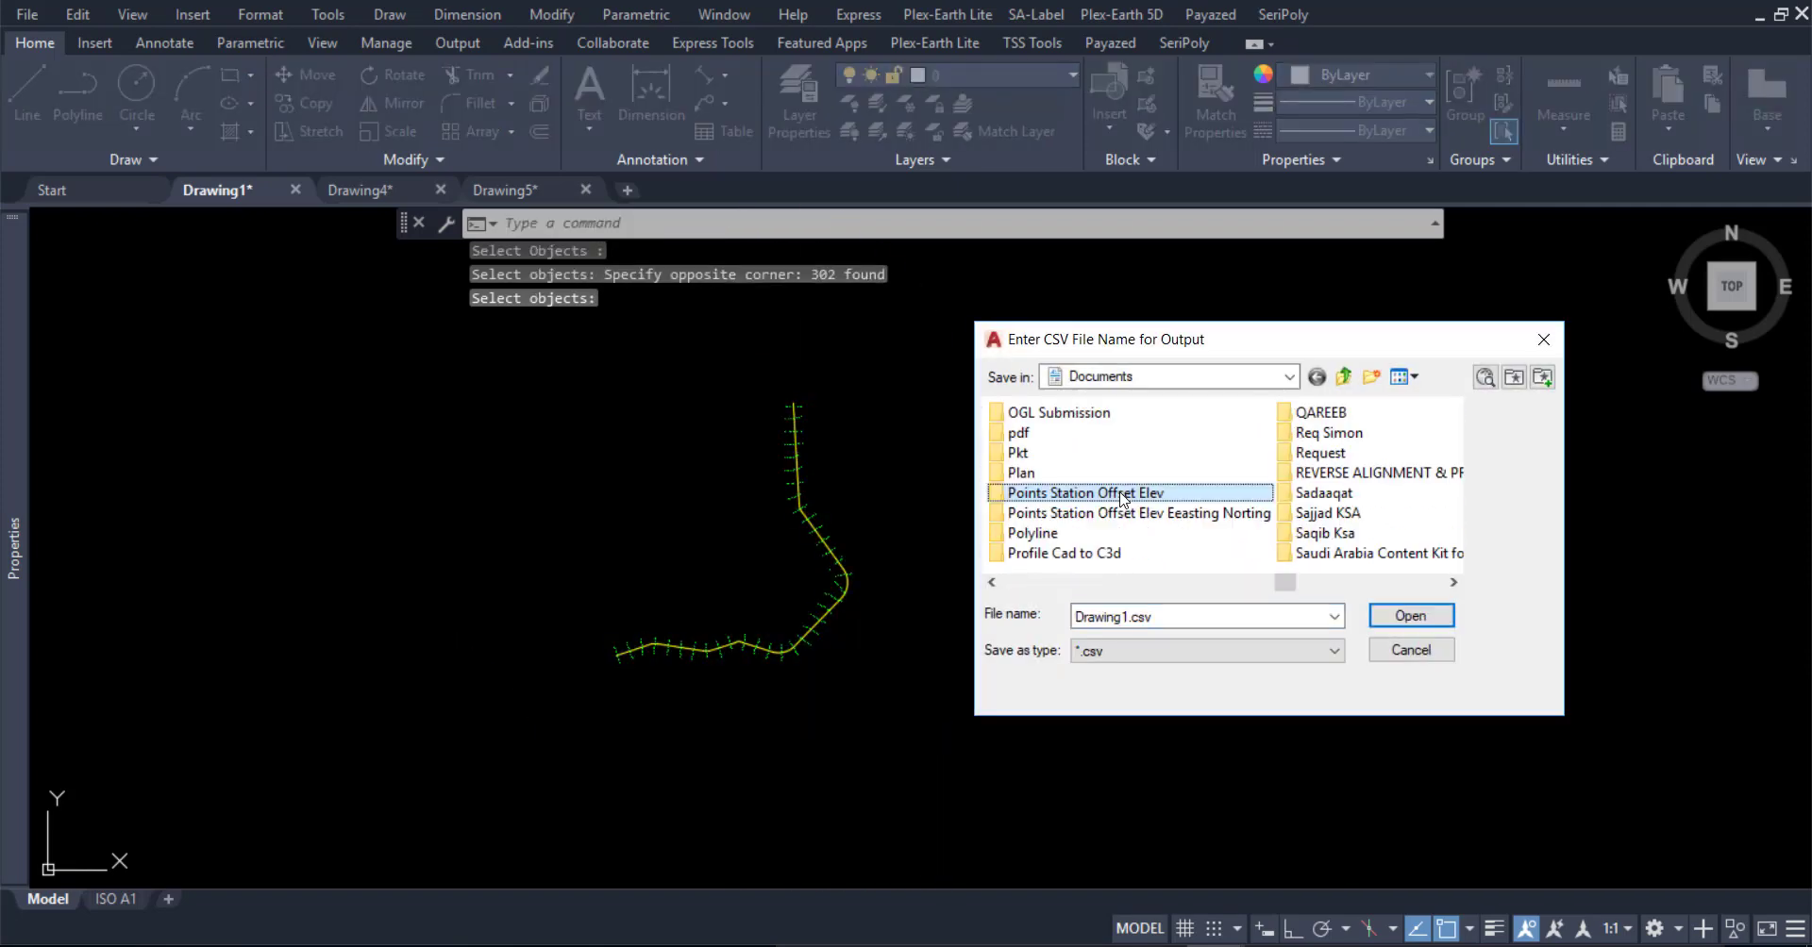
pyautogui.click(1123, 495)
pyautogui.doubleClick(1121, 514)
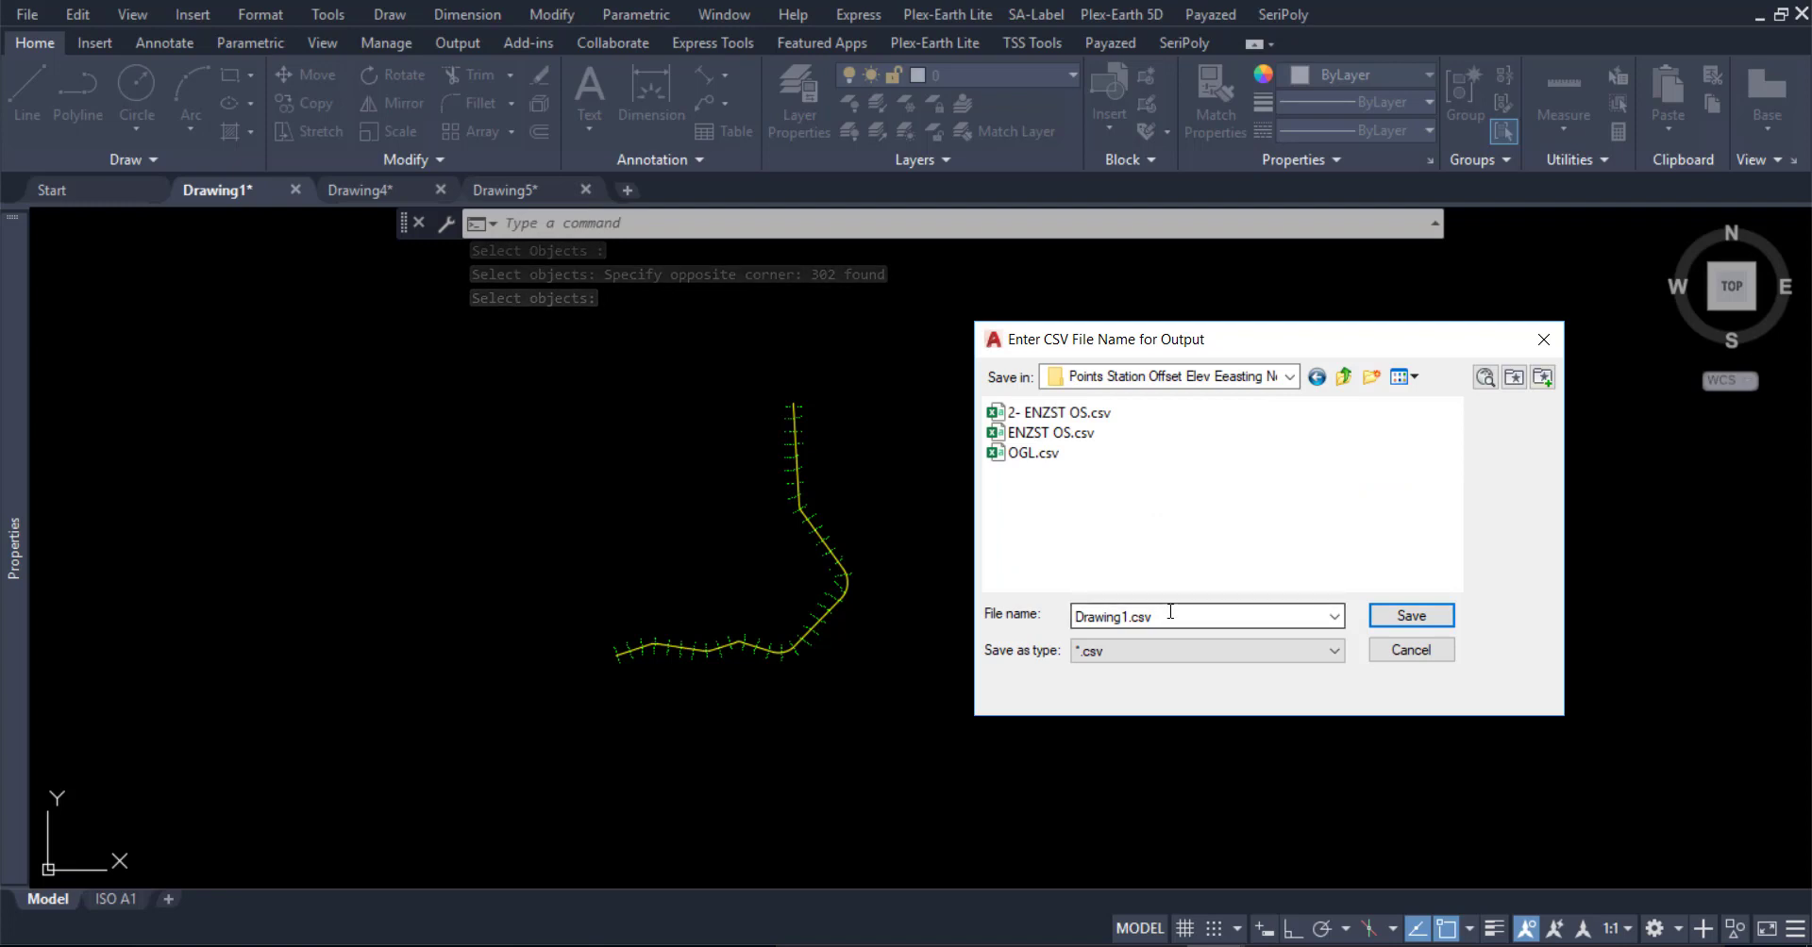
pyautogui.doubleClick(1170, 616)
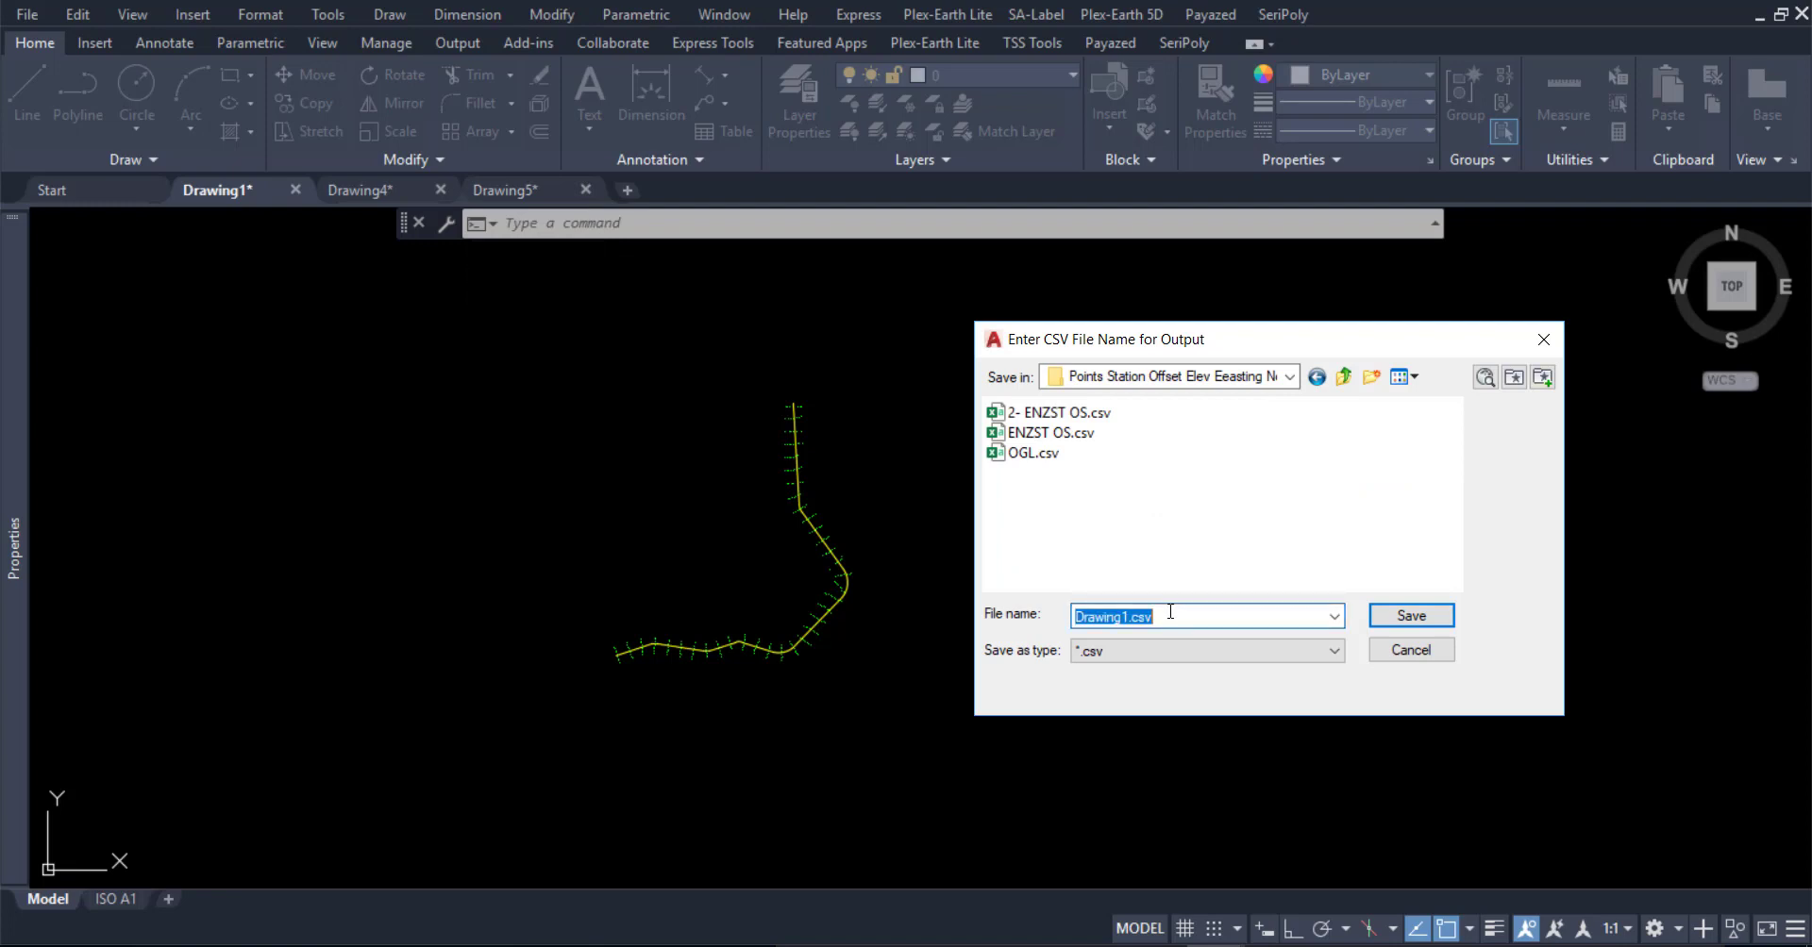
pyautogui.write('OFFSET')
pyautogui.press('Return')
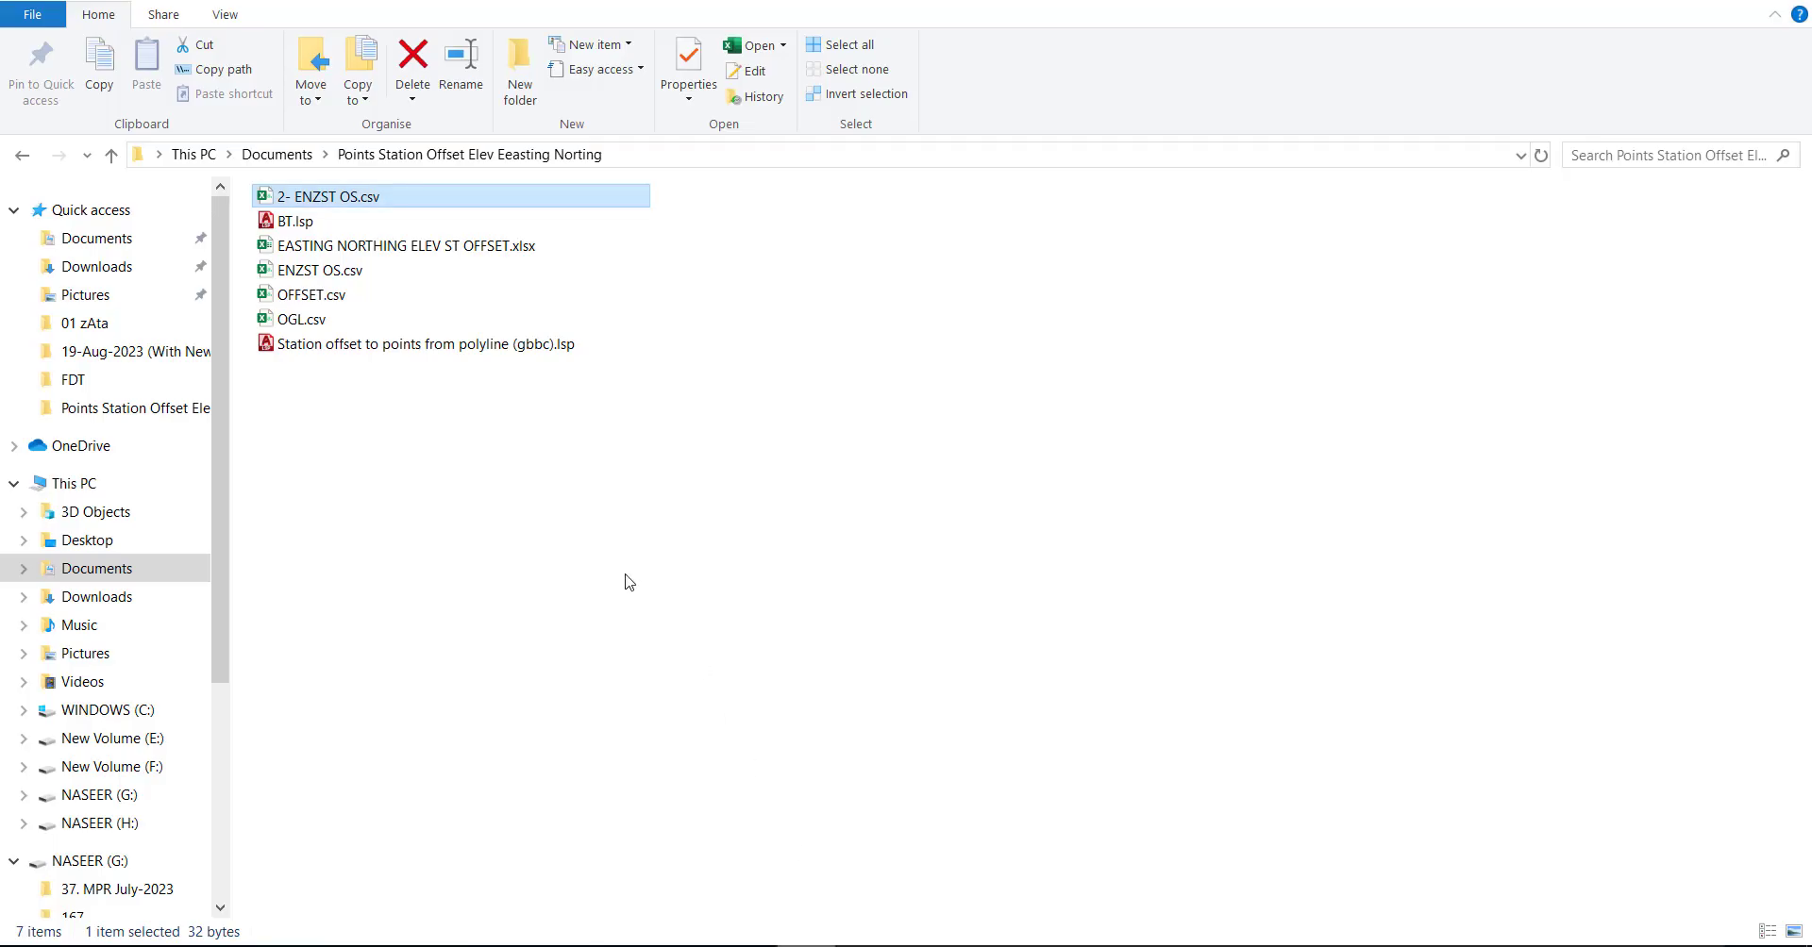
# Open OFFSET.csv in Excel and copy its Offset values from E2 down to E303
pyautogui.click(602, 569)
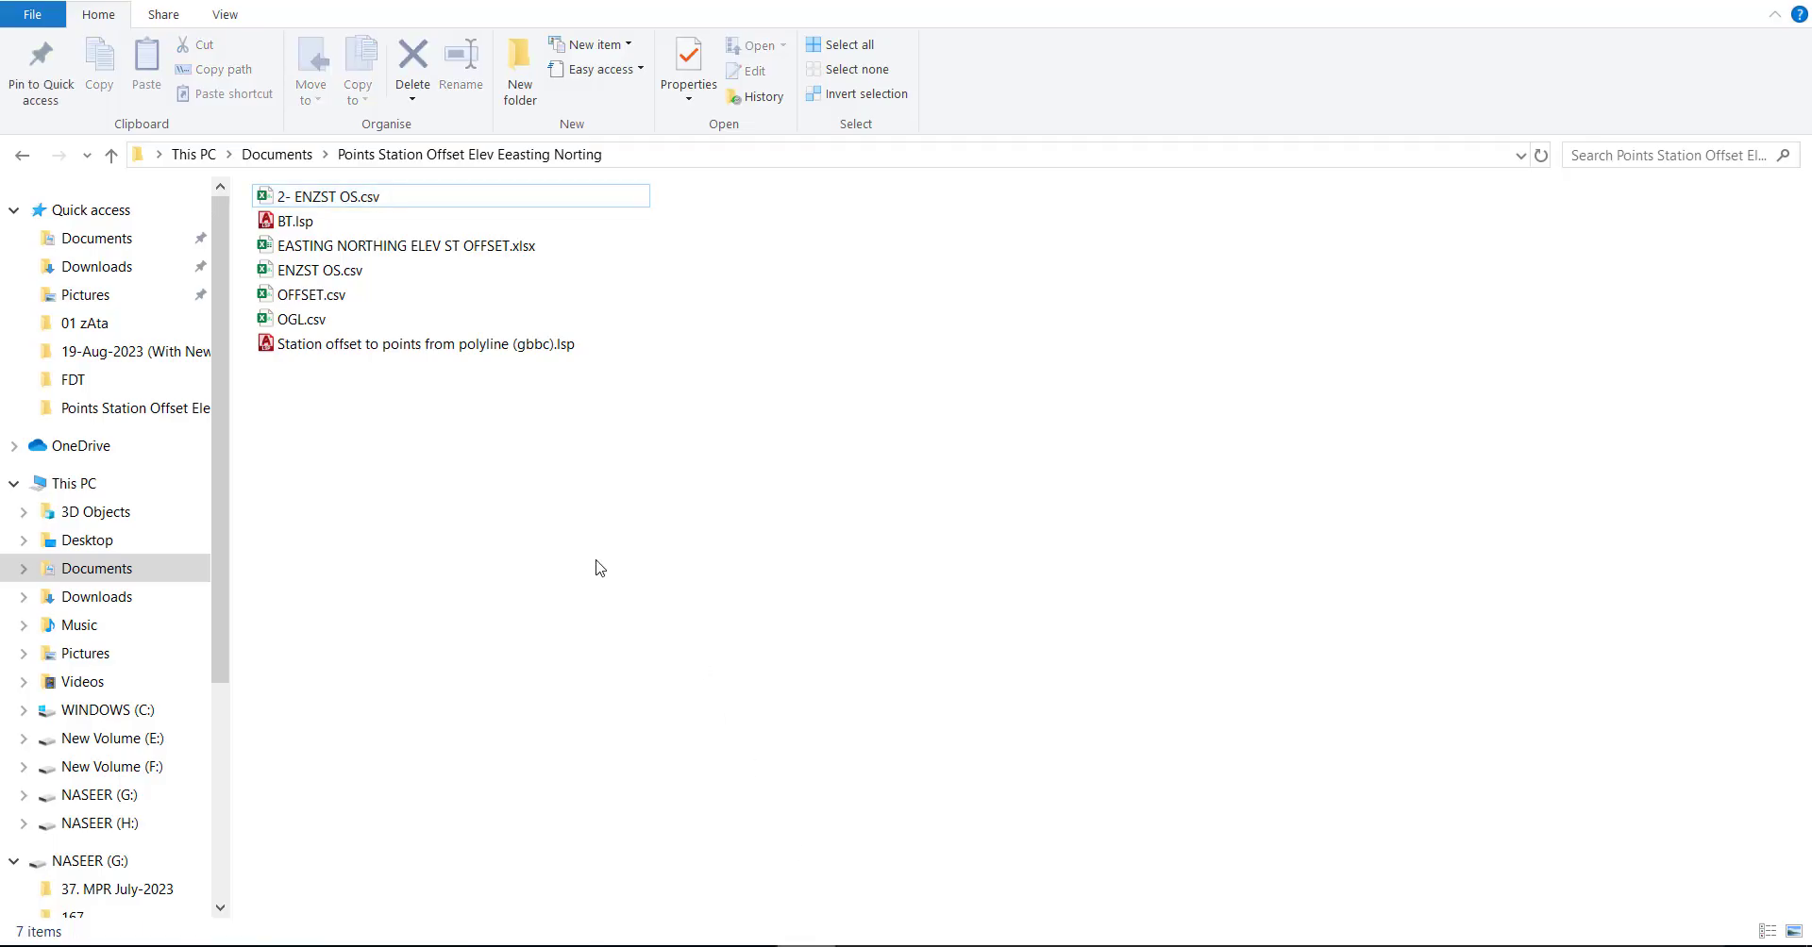
pyautogui.doubleClick(317, 296)
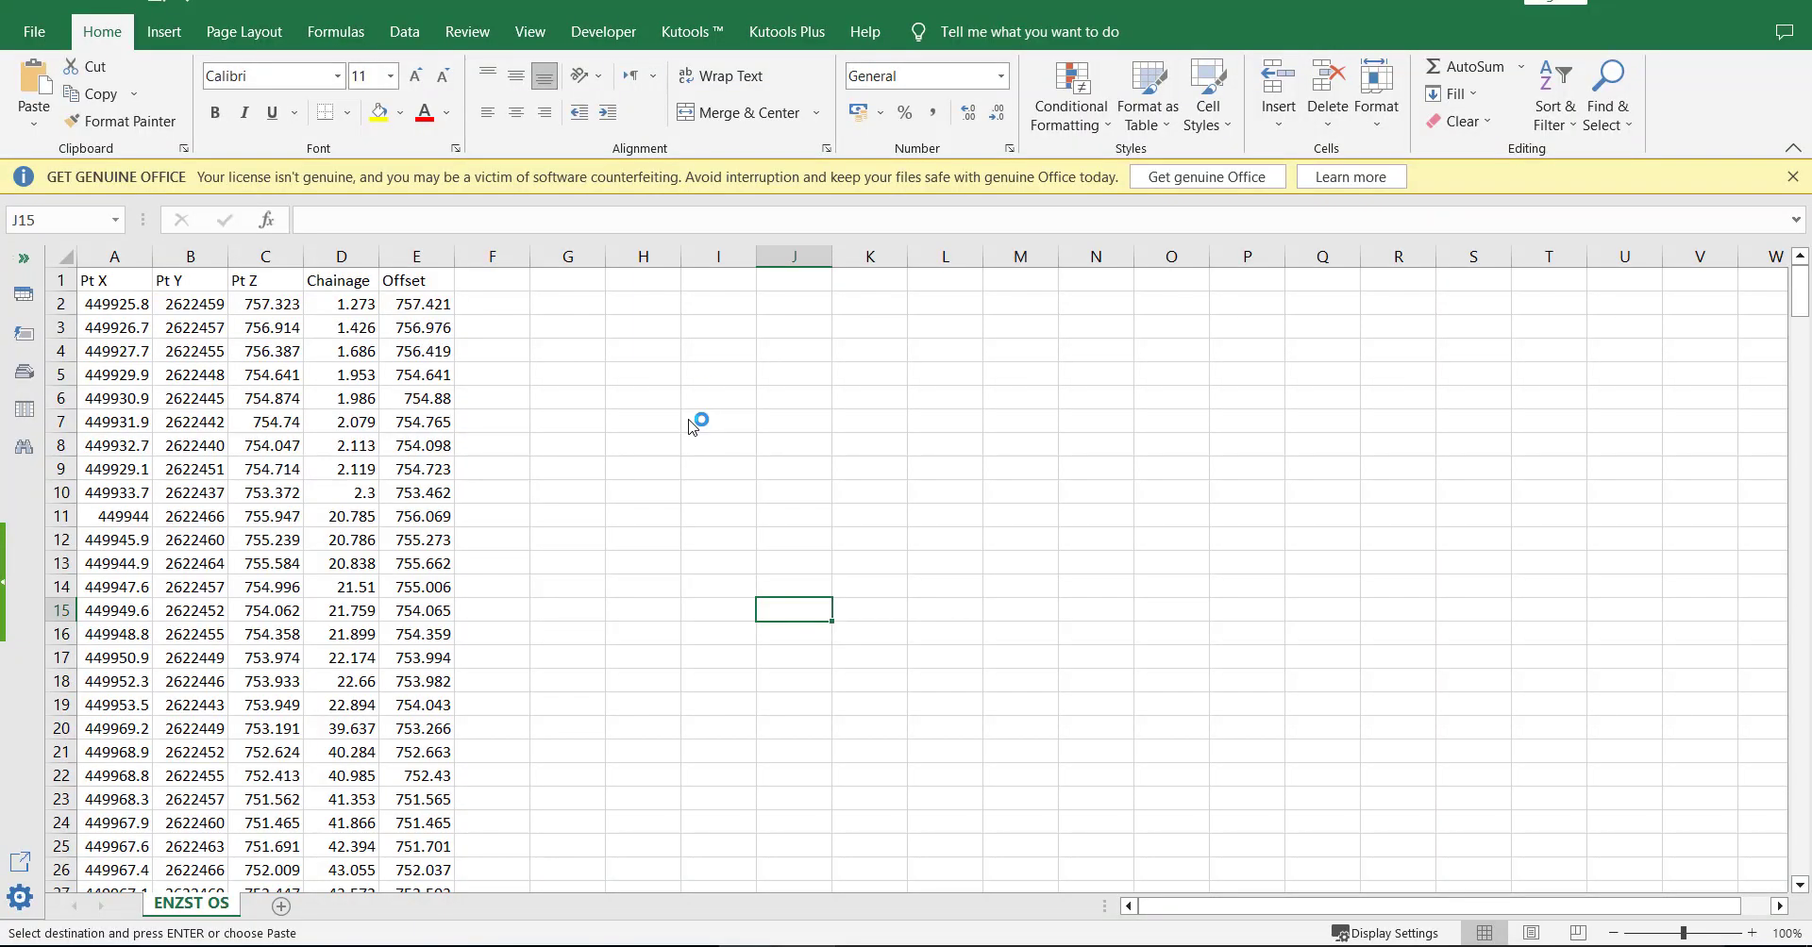
pyautogui.click(692, 427)
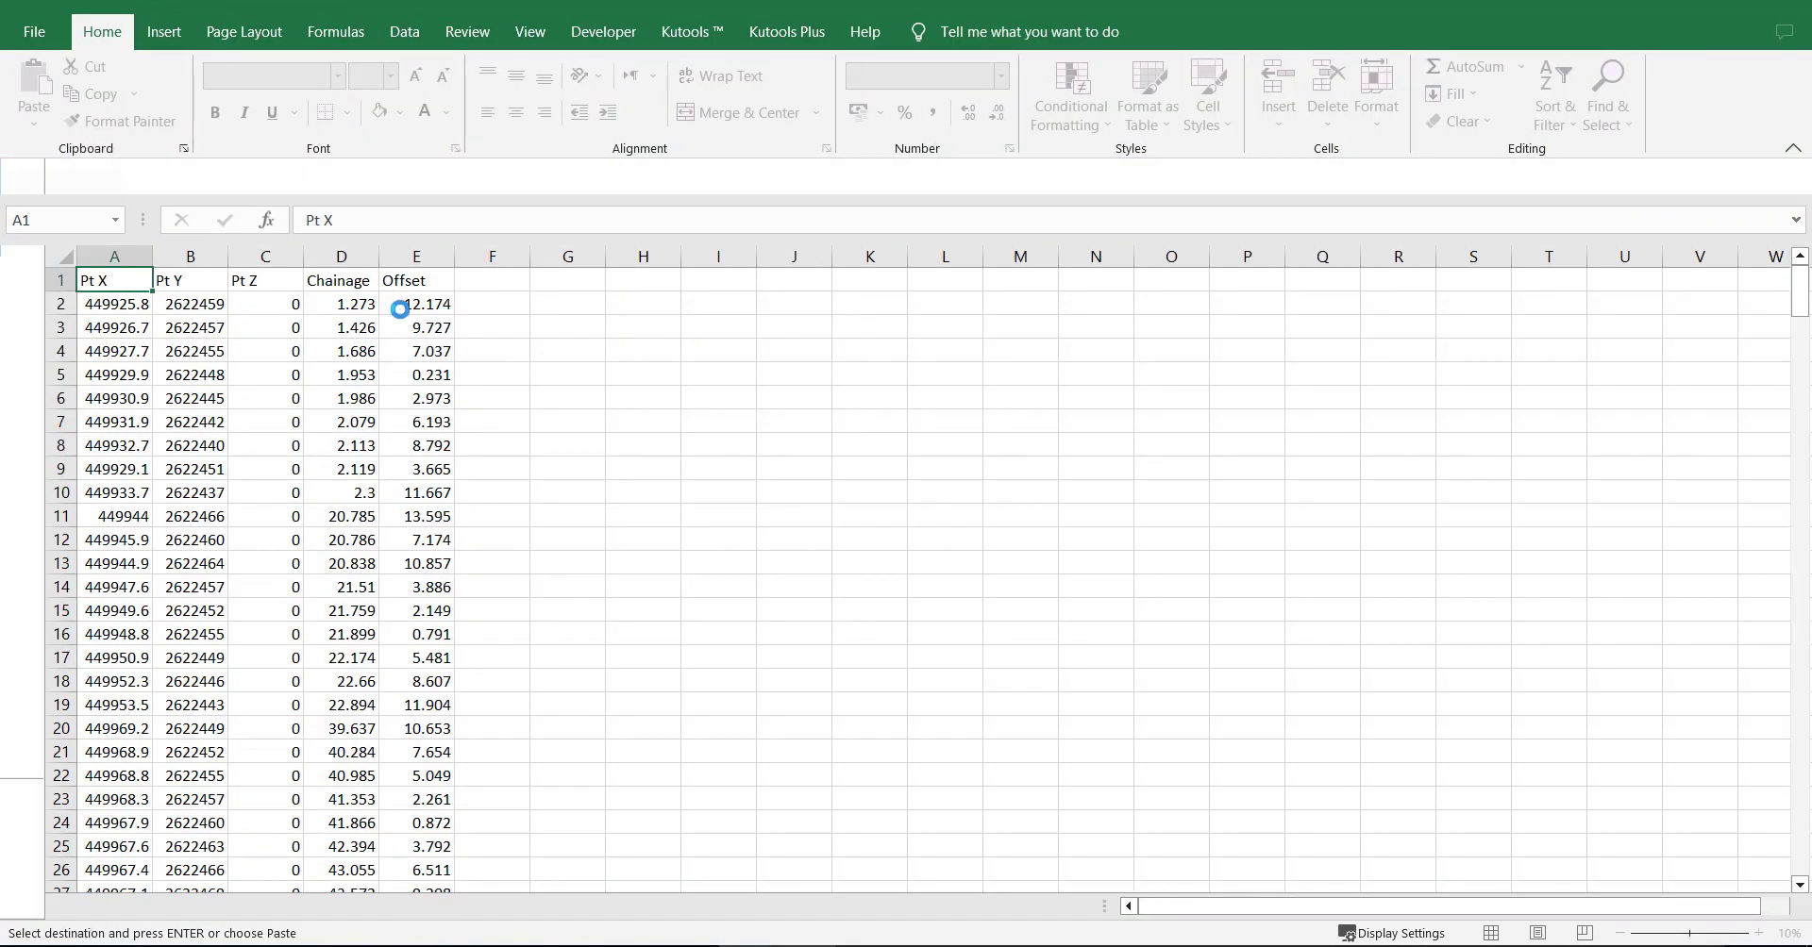
pyautogui.click(436, 308)
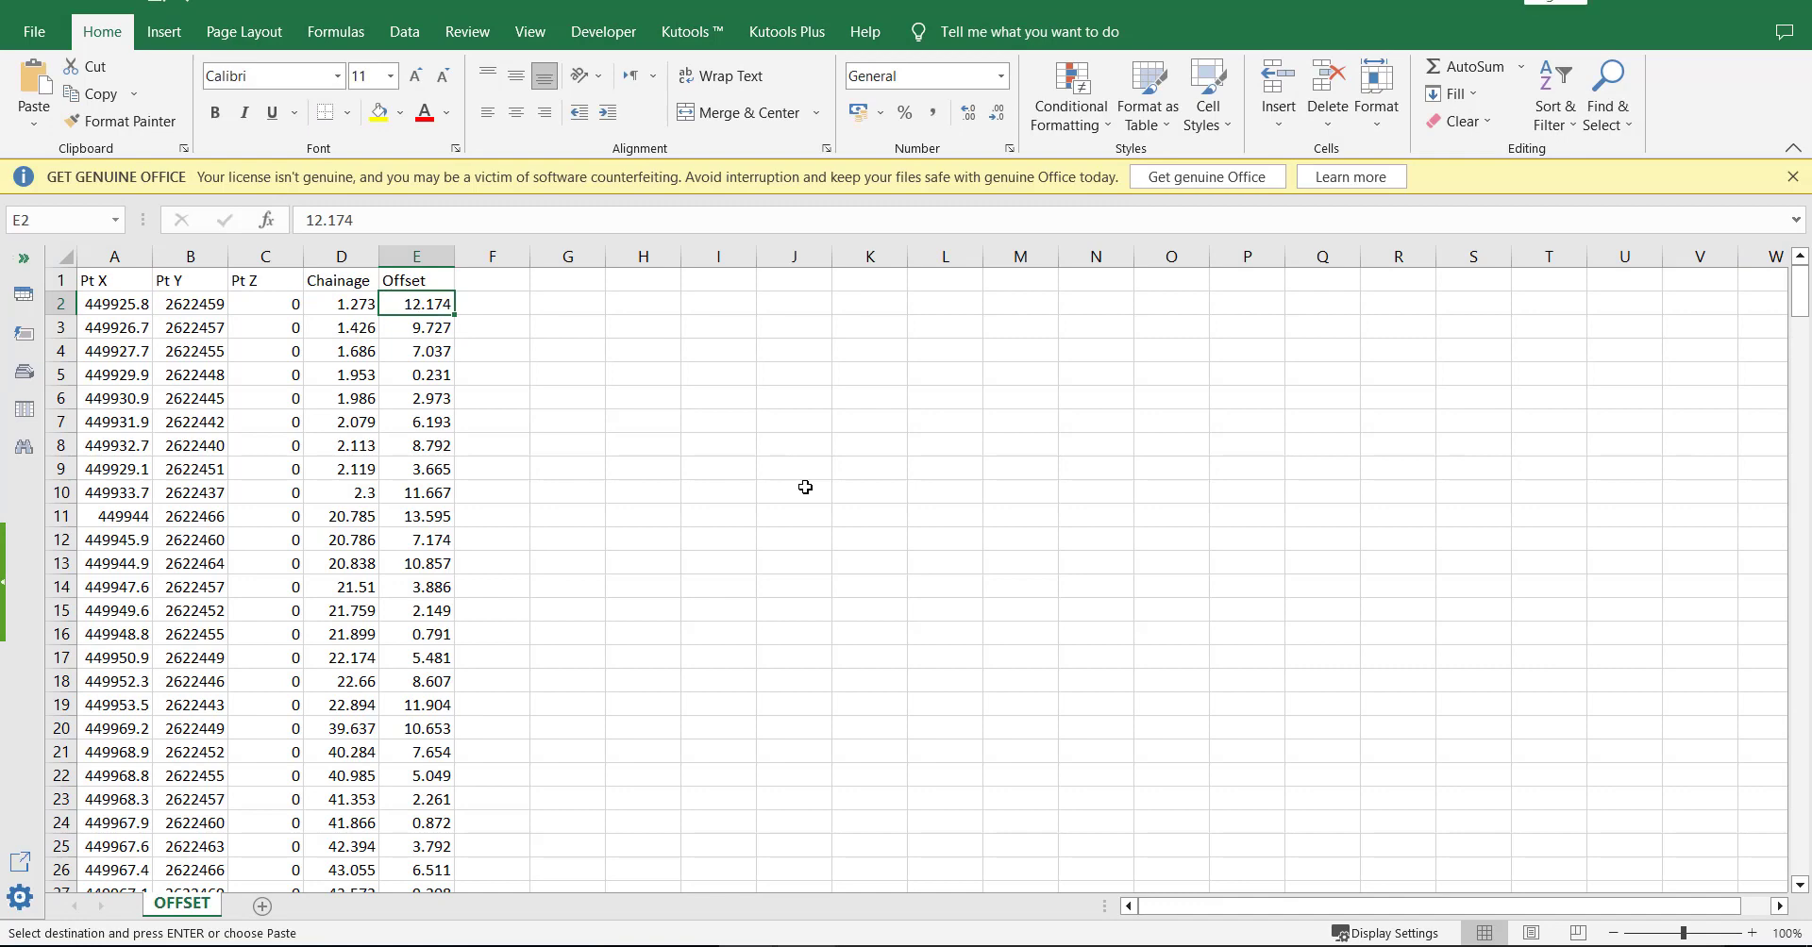
pyautogui.hotkey('ctrl', 'shift', 'Down')
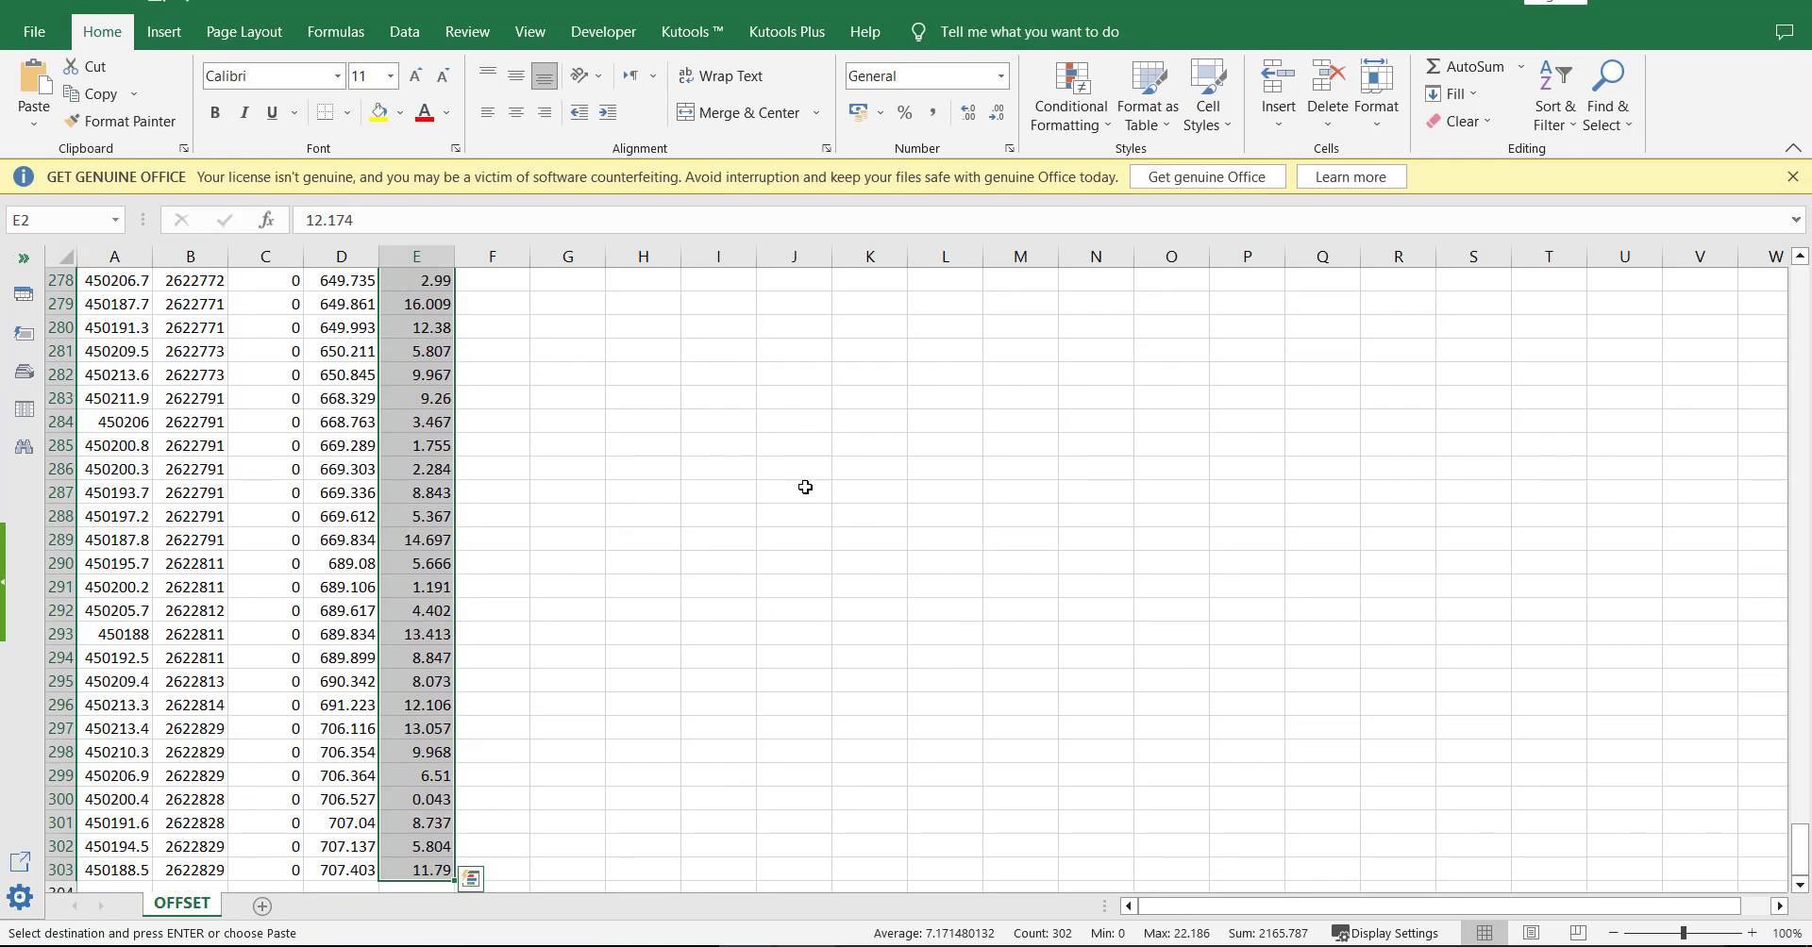
pyautogui.click(771, 946)
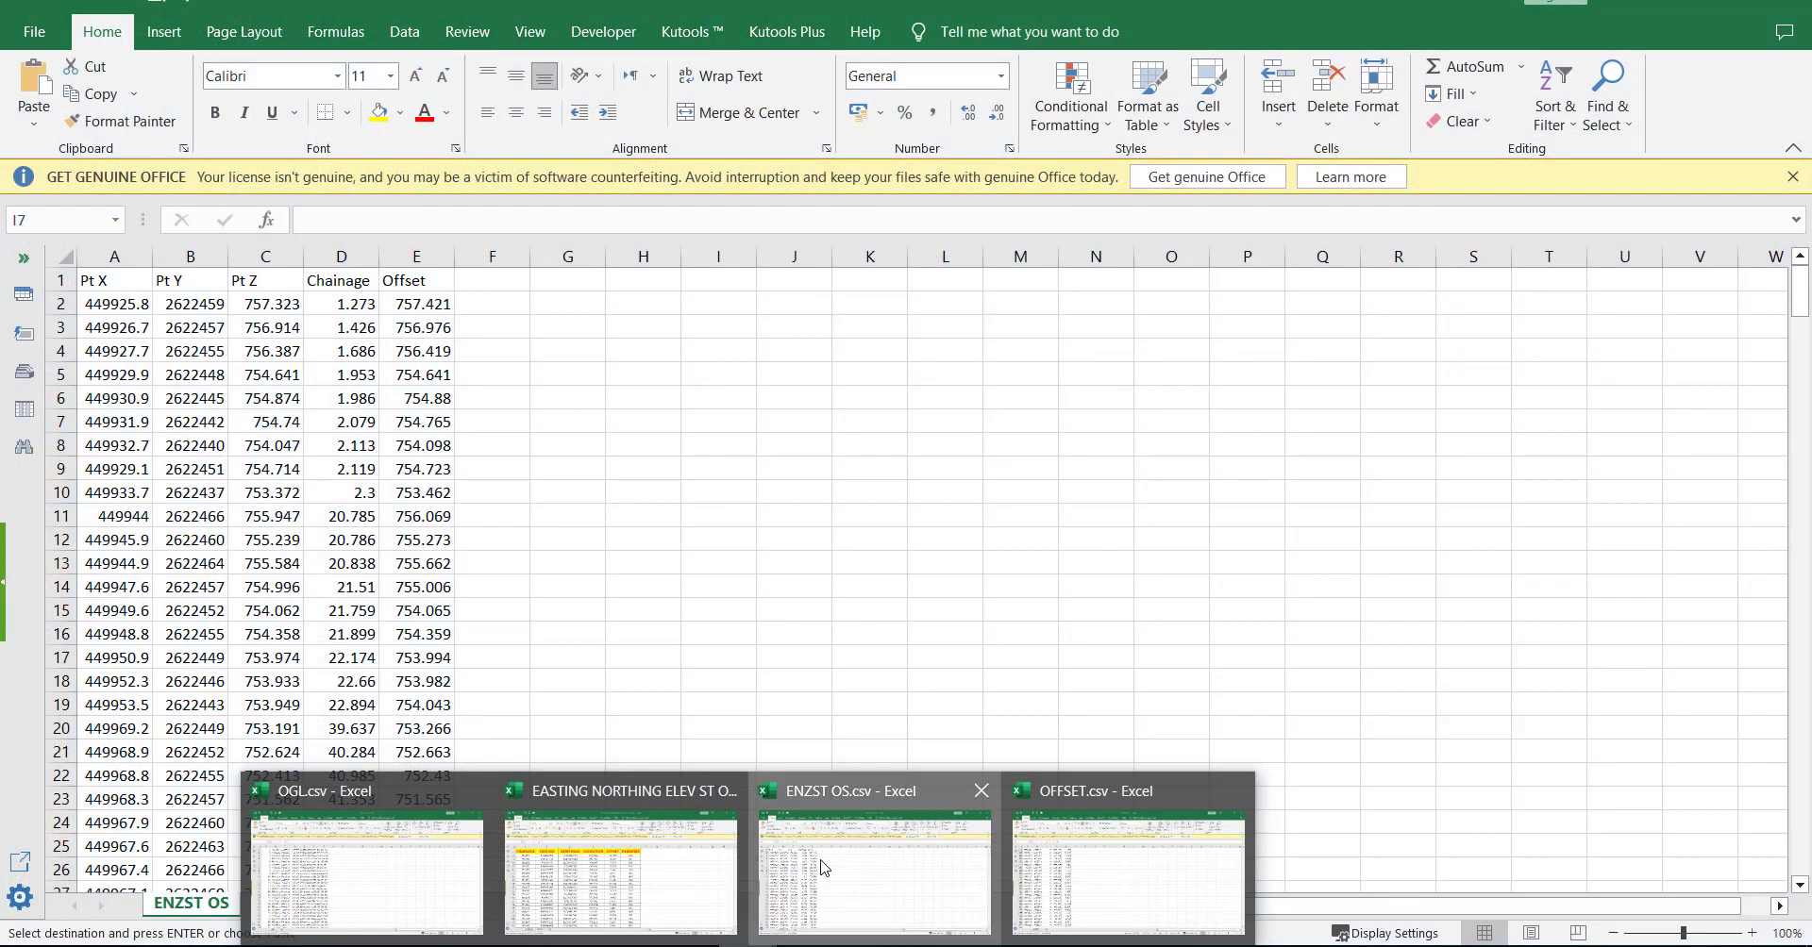
# Paste the offsets as values into E2 of ENZST OS.csv, giving 12.174, 9.727 onward
pyautogui.click(874, 873)
pyautogui.moveTo(446, 313); pyautogui.dragTo(447, 317)
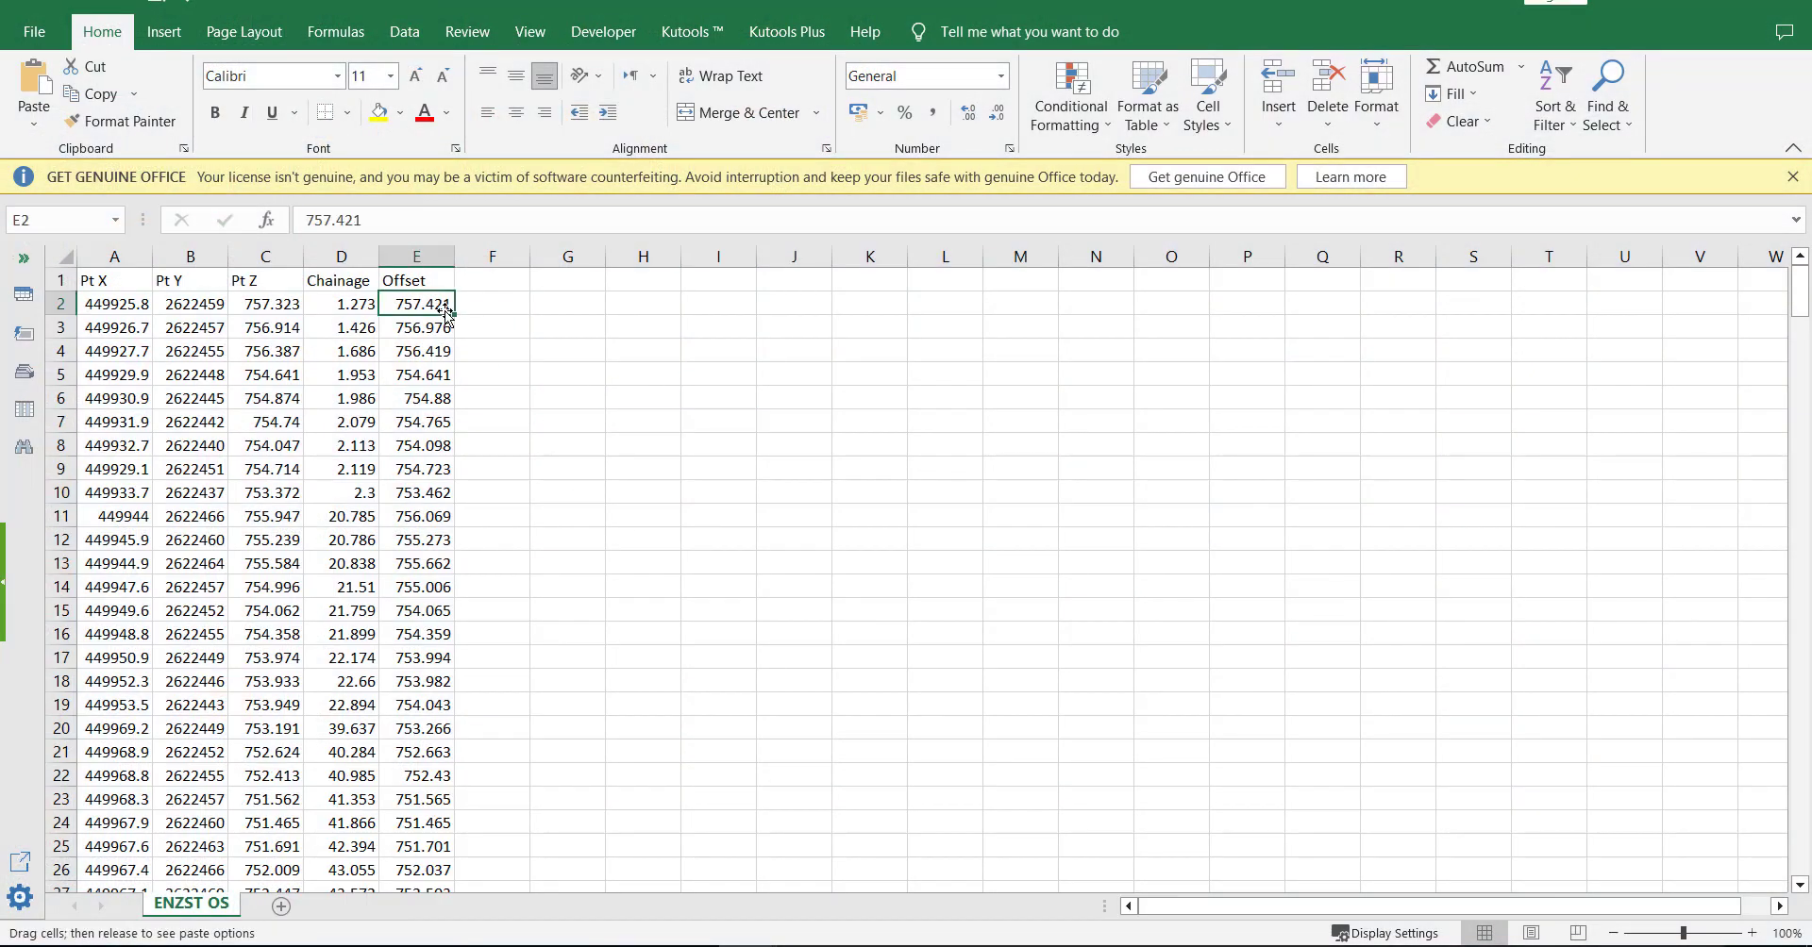
pyautogui.rightClick(440, 304)
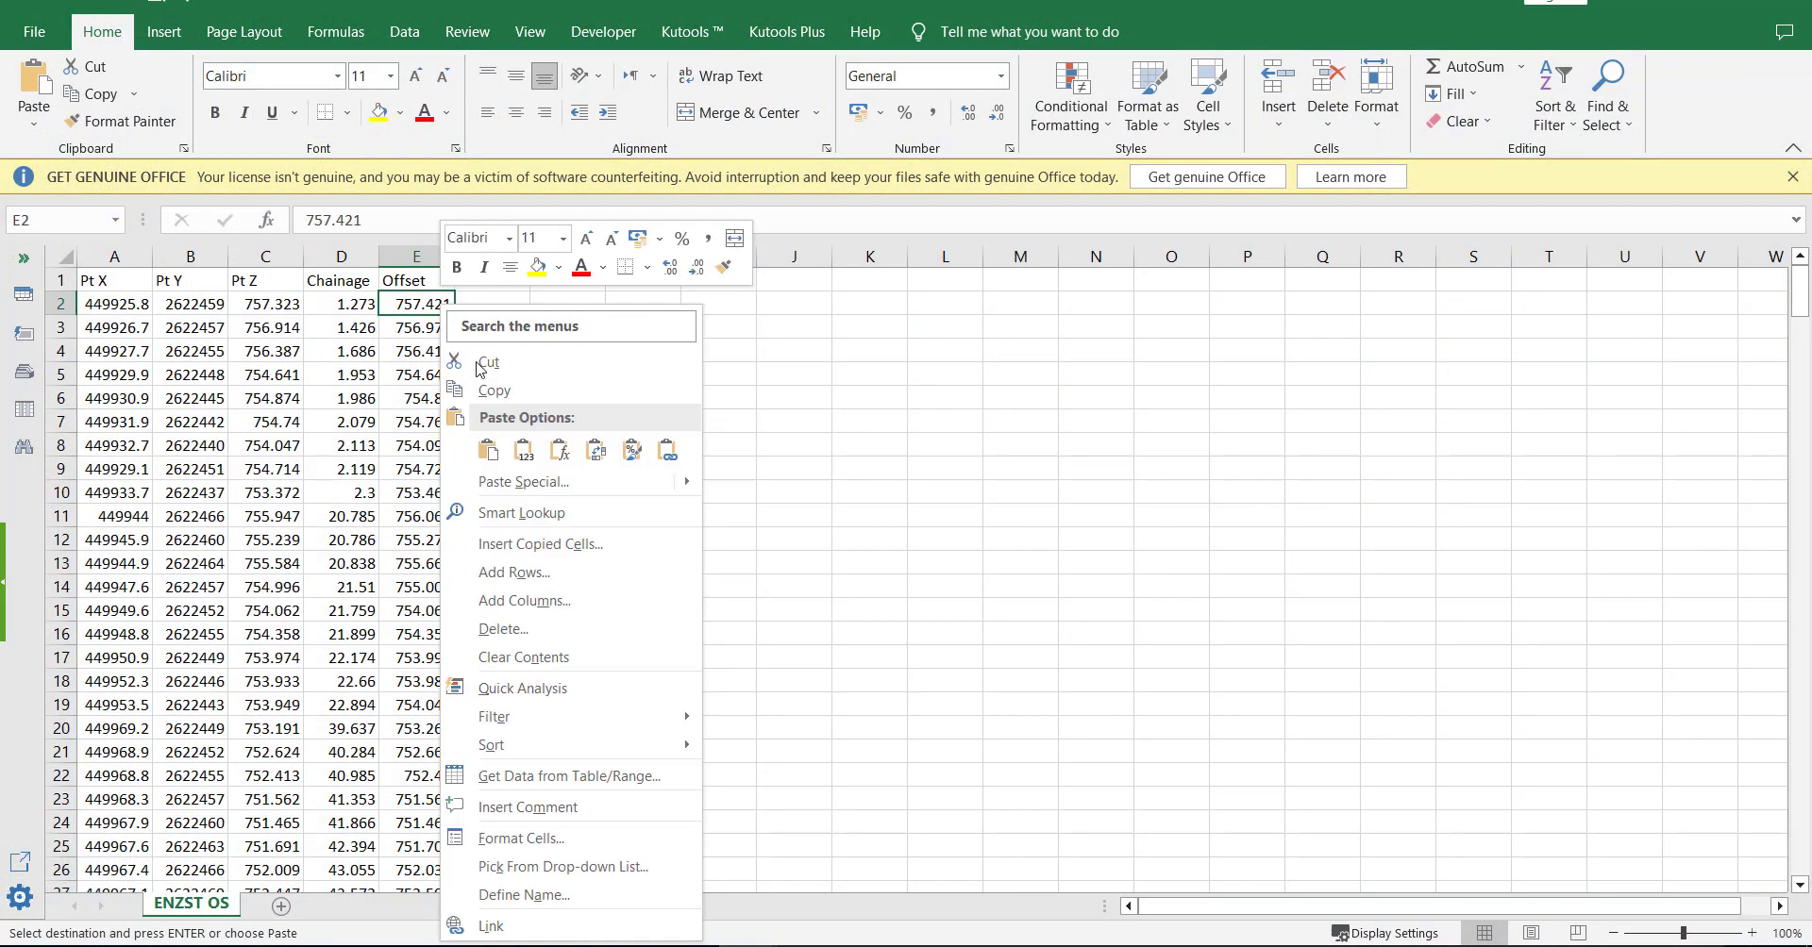
pyautogui.click(530, 455)
pyautogui.click(766, 566)
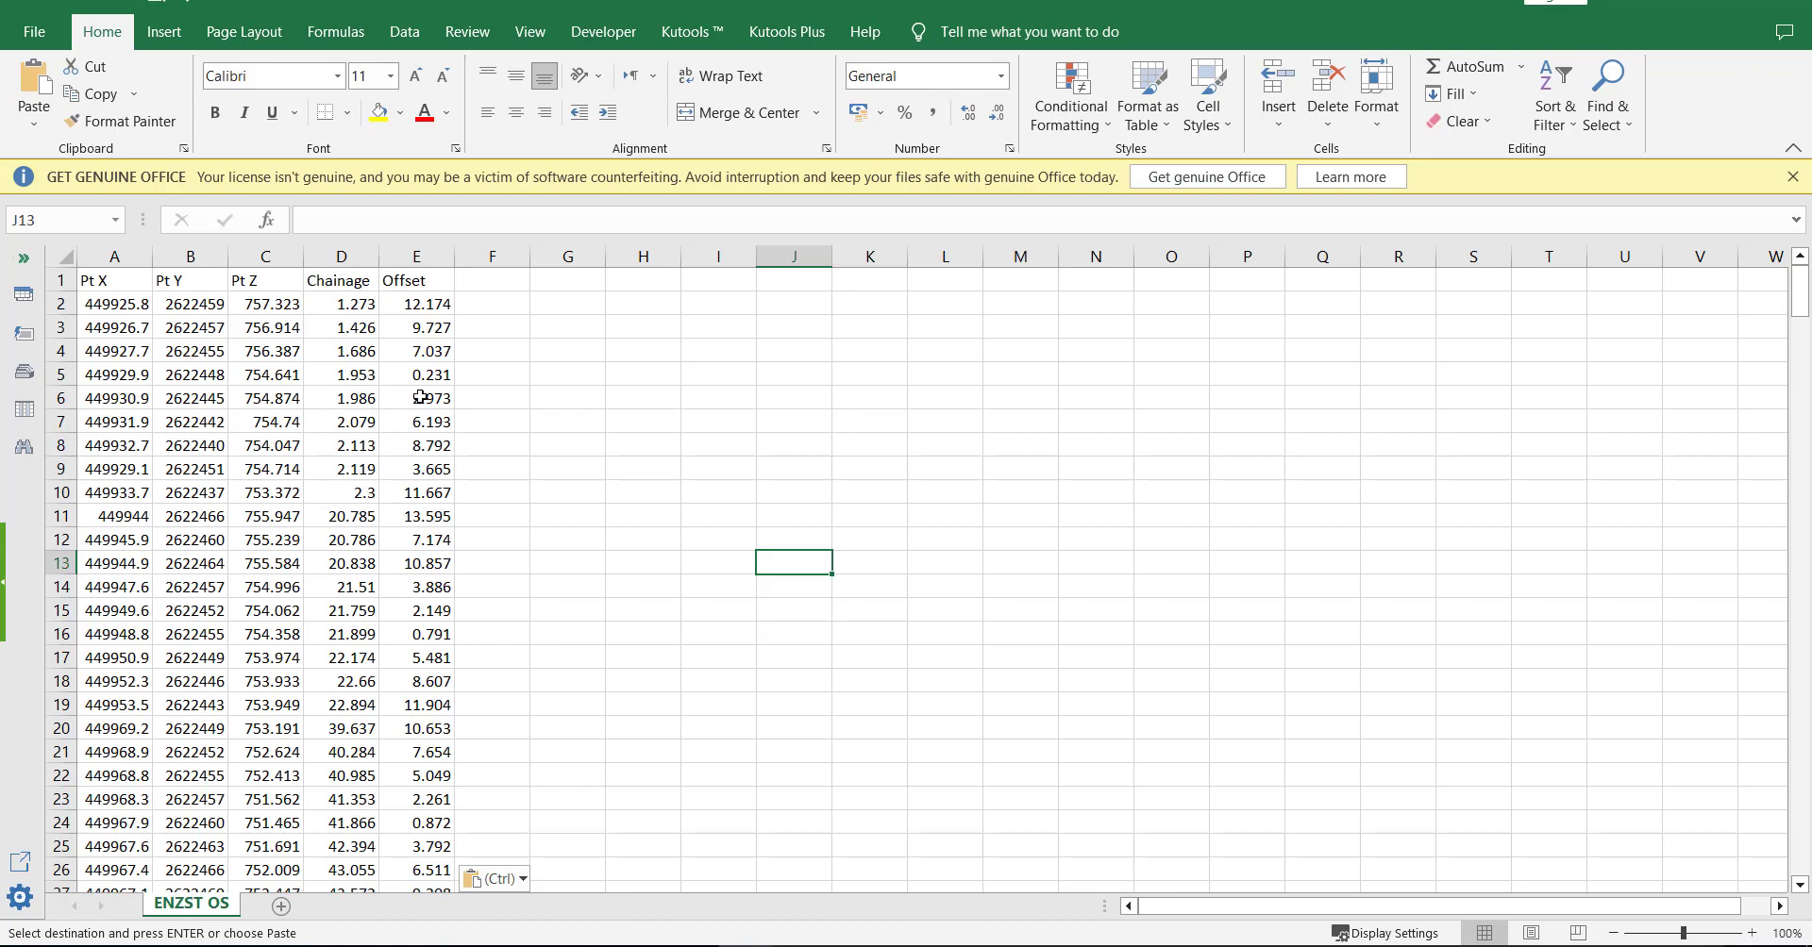
pyautogui.scroll(-6, 420, 397)
pyautogui.scroll(-6, 440, 586)
pyautogui.scroll(-5, 465, 607)
pyautogui.scroll(-6, 473, 610)
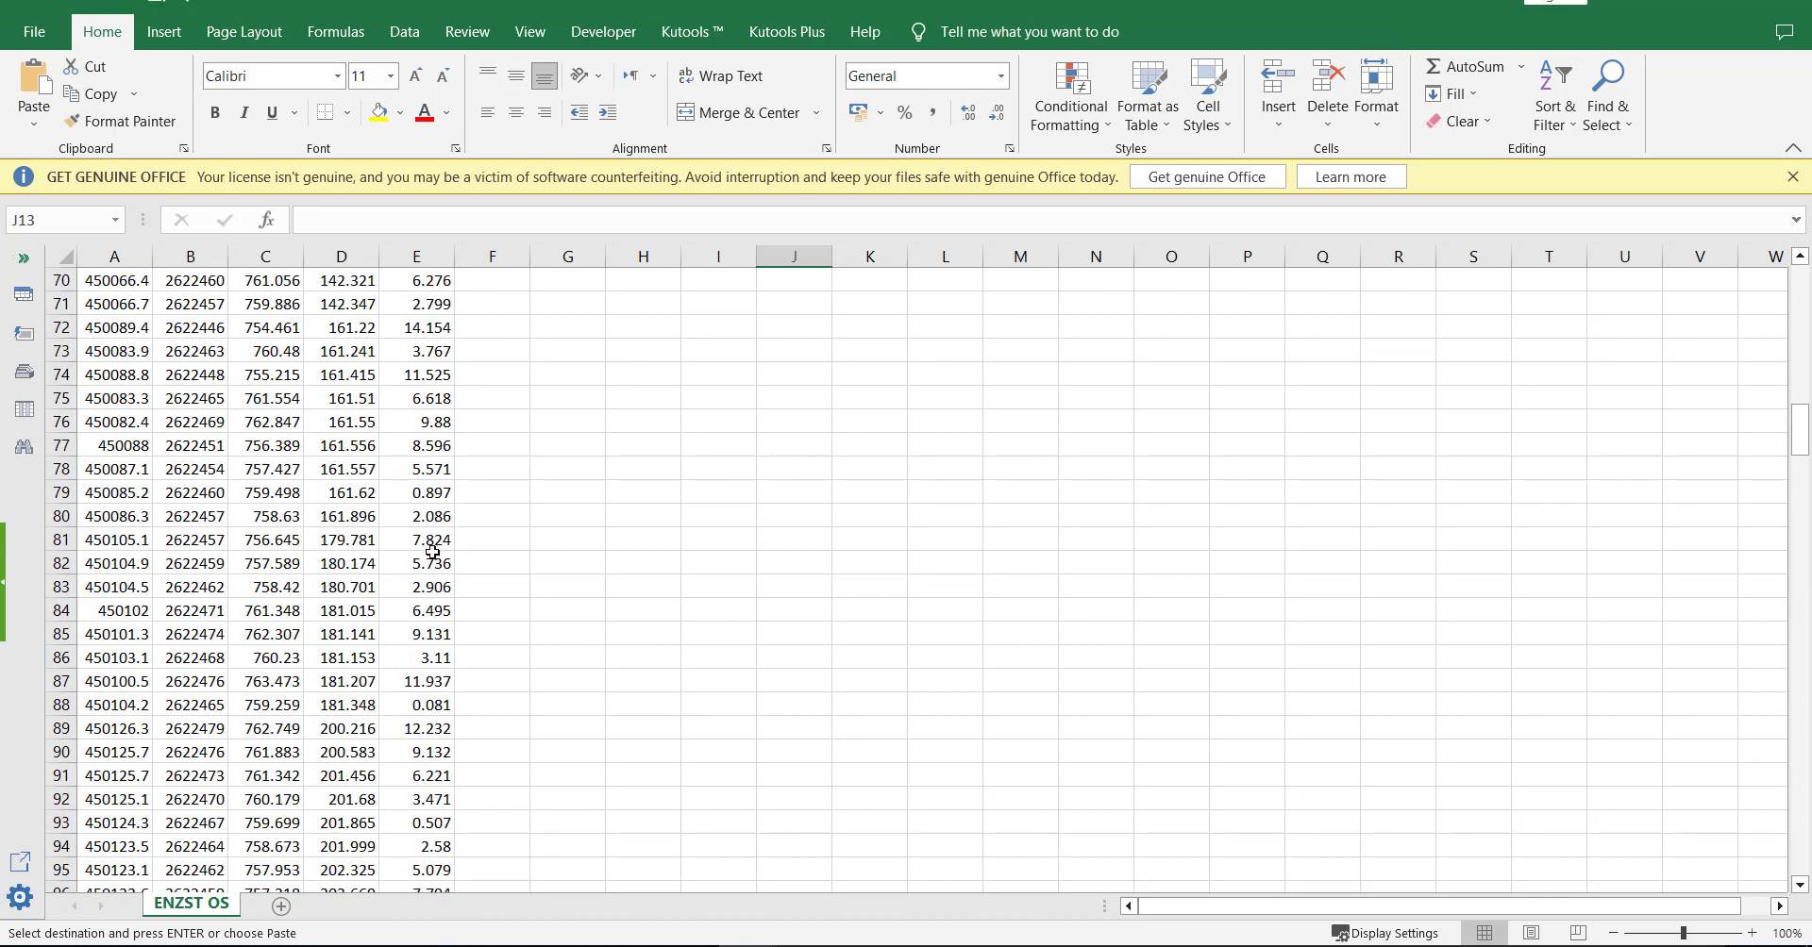
pyautogui.scroll(7, 432, 552)
pyautogui.scroll(6, 436, 585)
pyautogui.scroll(10, 439, 588)
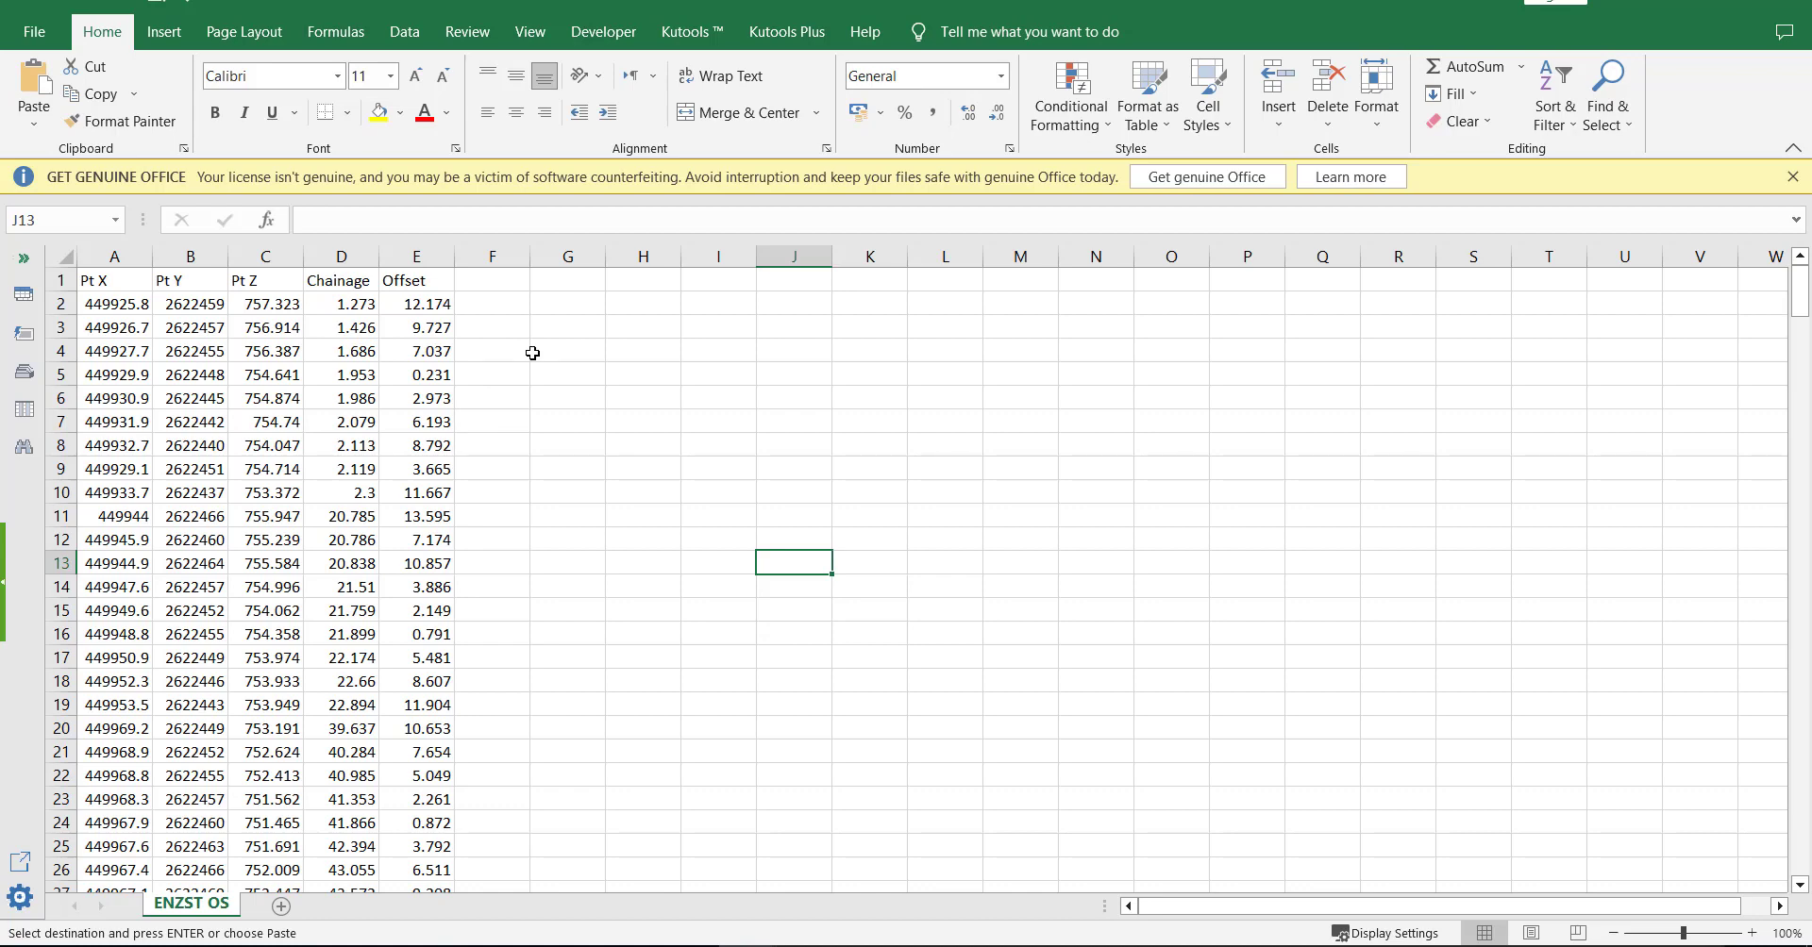
# Delete OFFSET.csv and 2- ENZST OS.csv from the export folder
pyautogui.hotkey('alt', 'Tab')
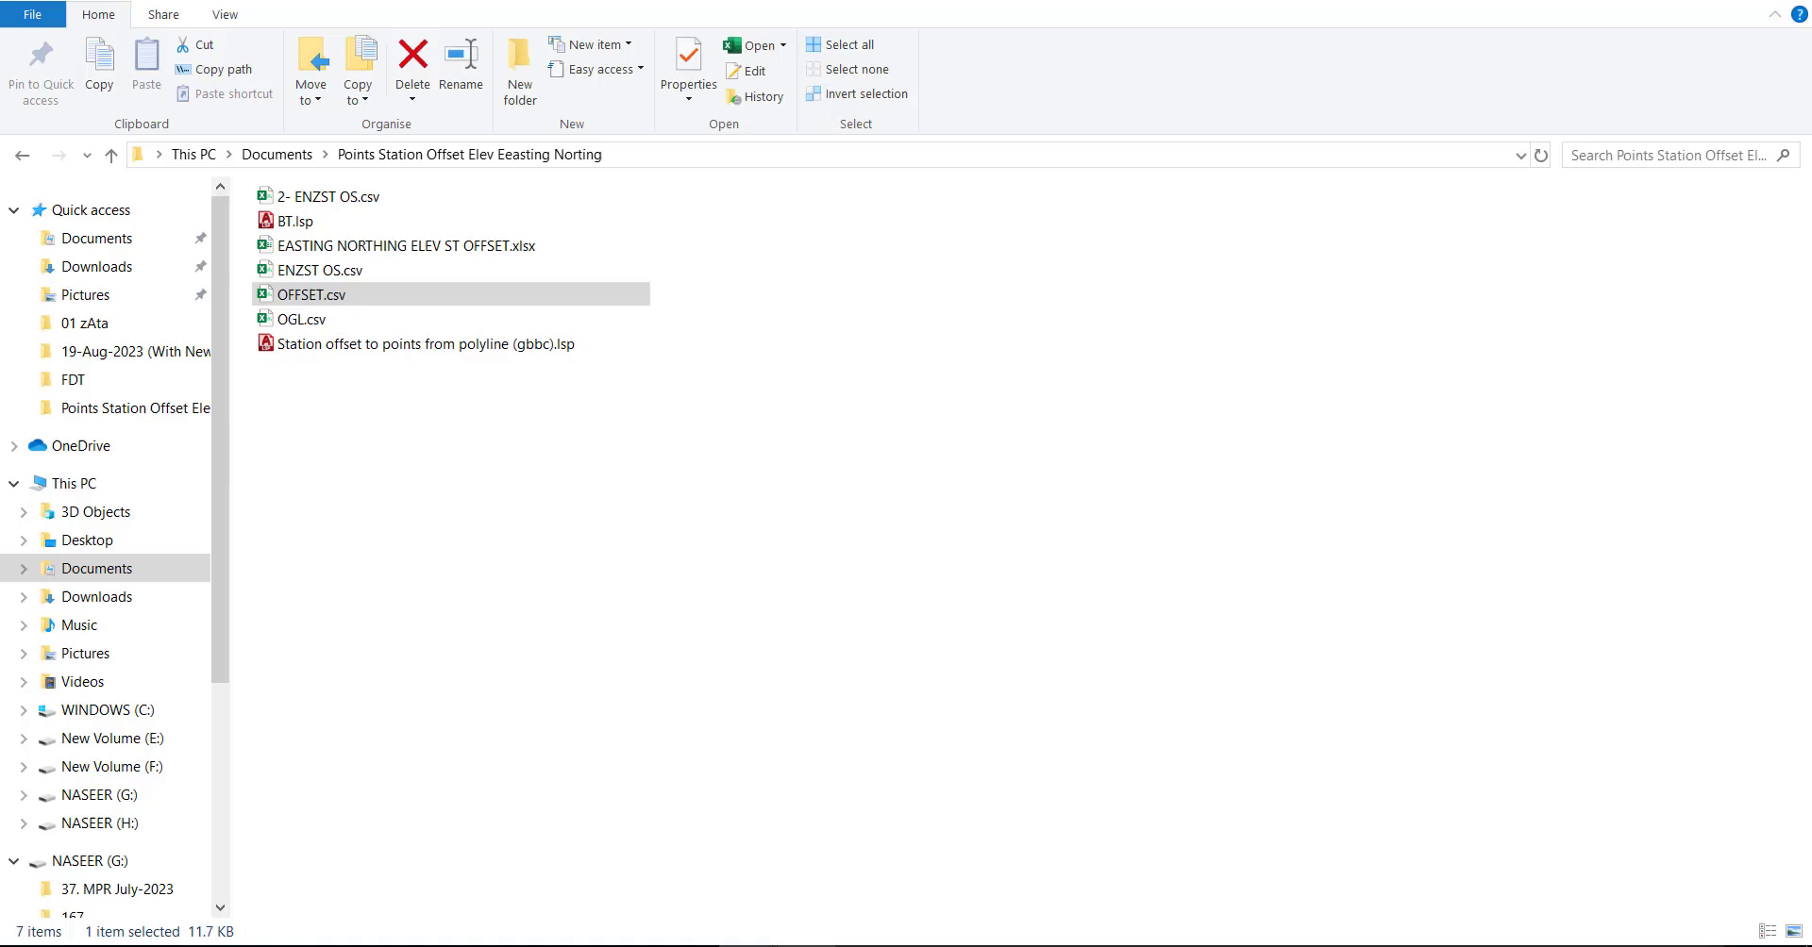
pyautogui.click(404, 453)
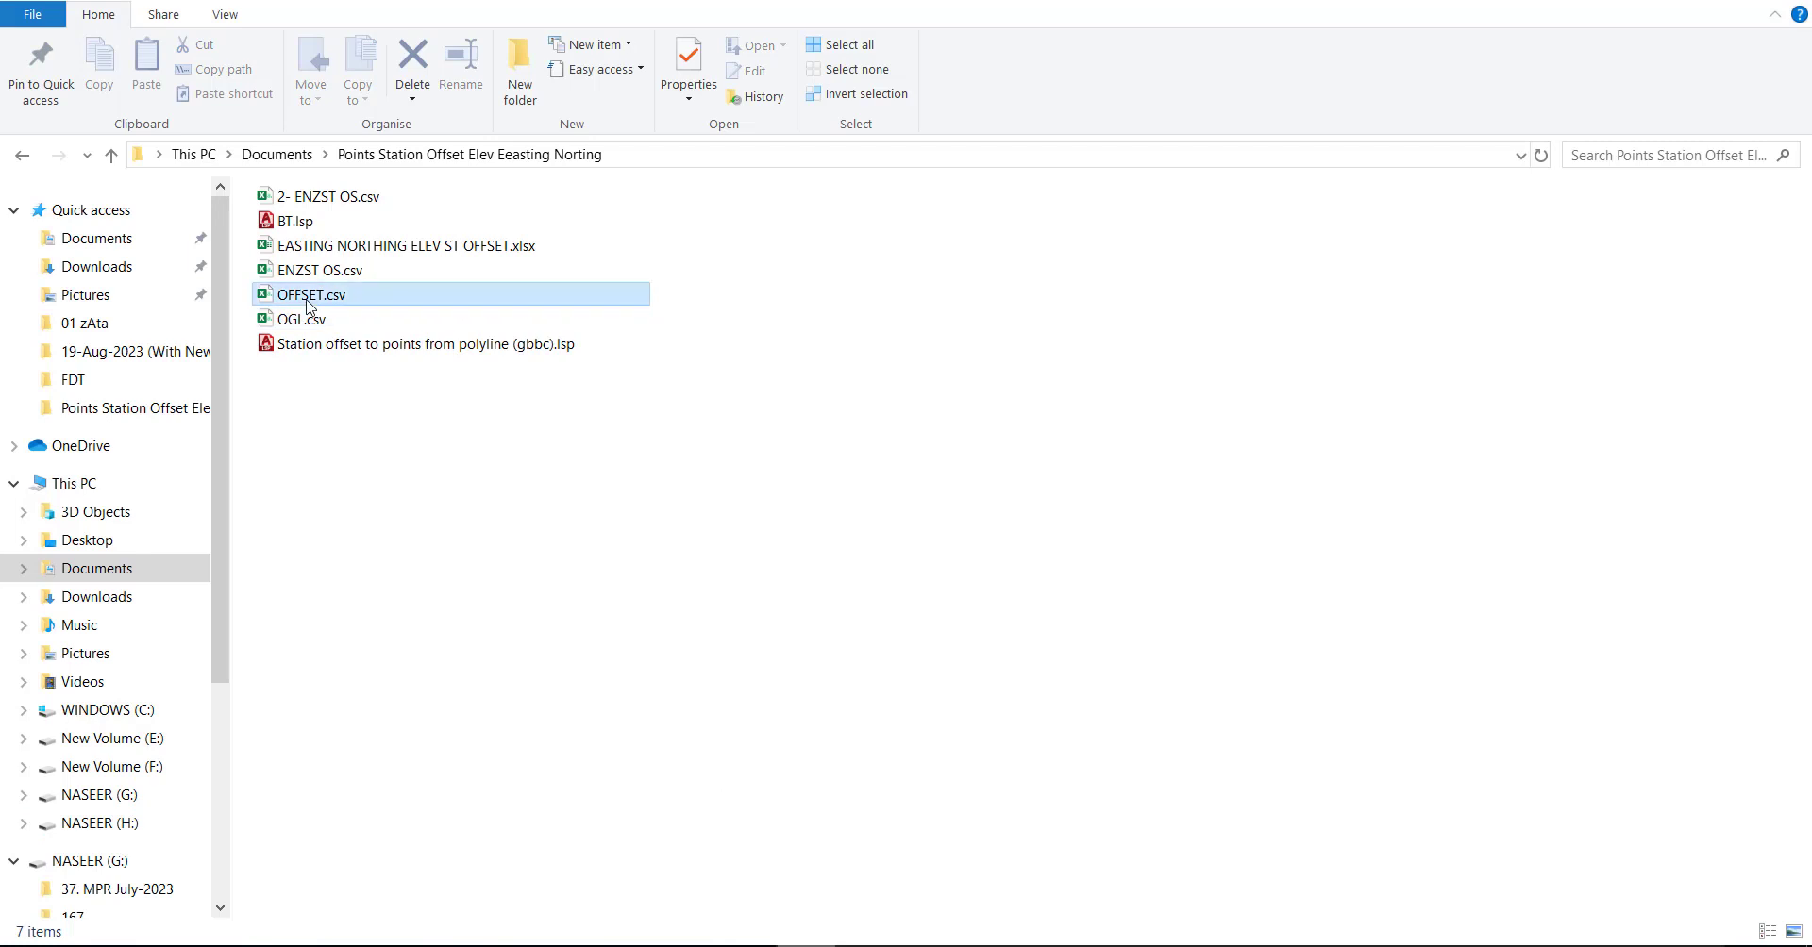
pyautogui.click(416, 296)
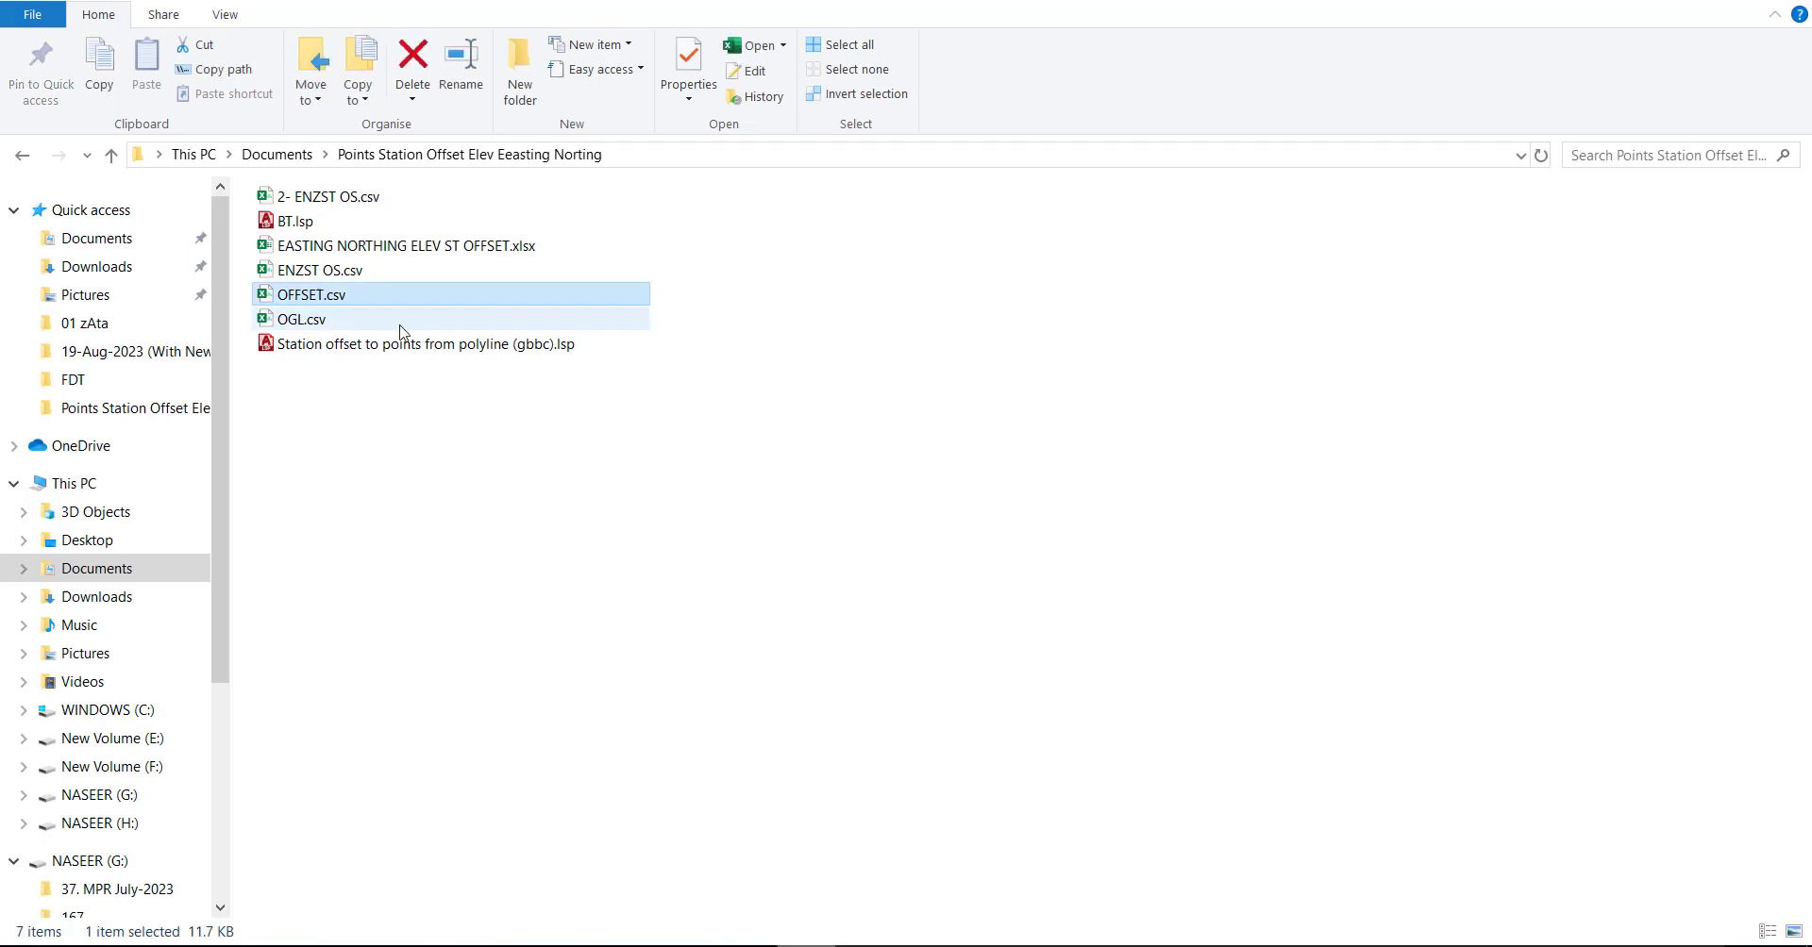
pyautogui.keyDown('ctrl'); pyautogui.click(330, 196); pyautogui.keyUp('ctrl')
pyautogui.press('Delete')
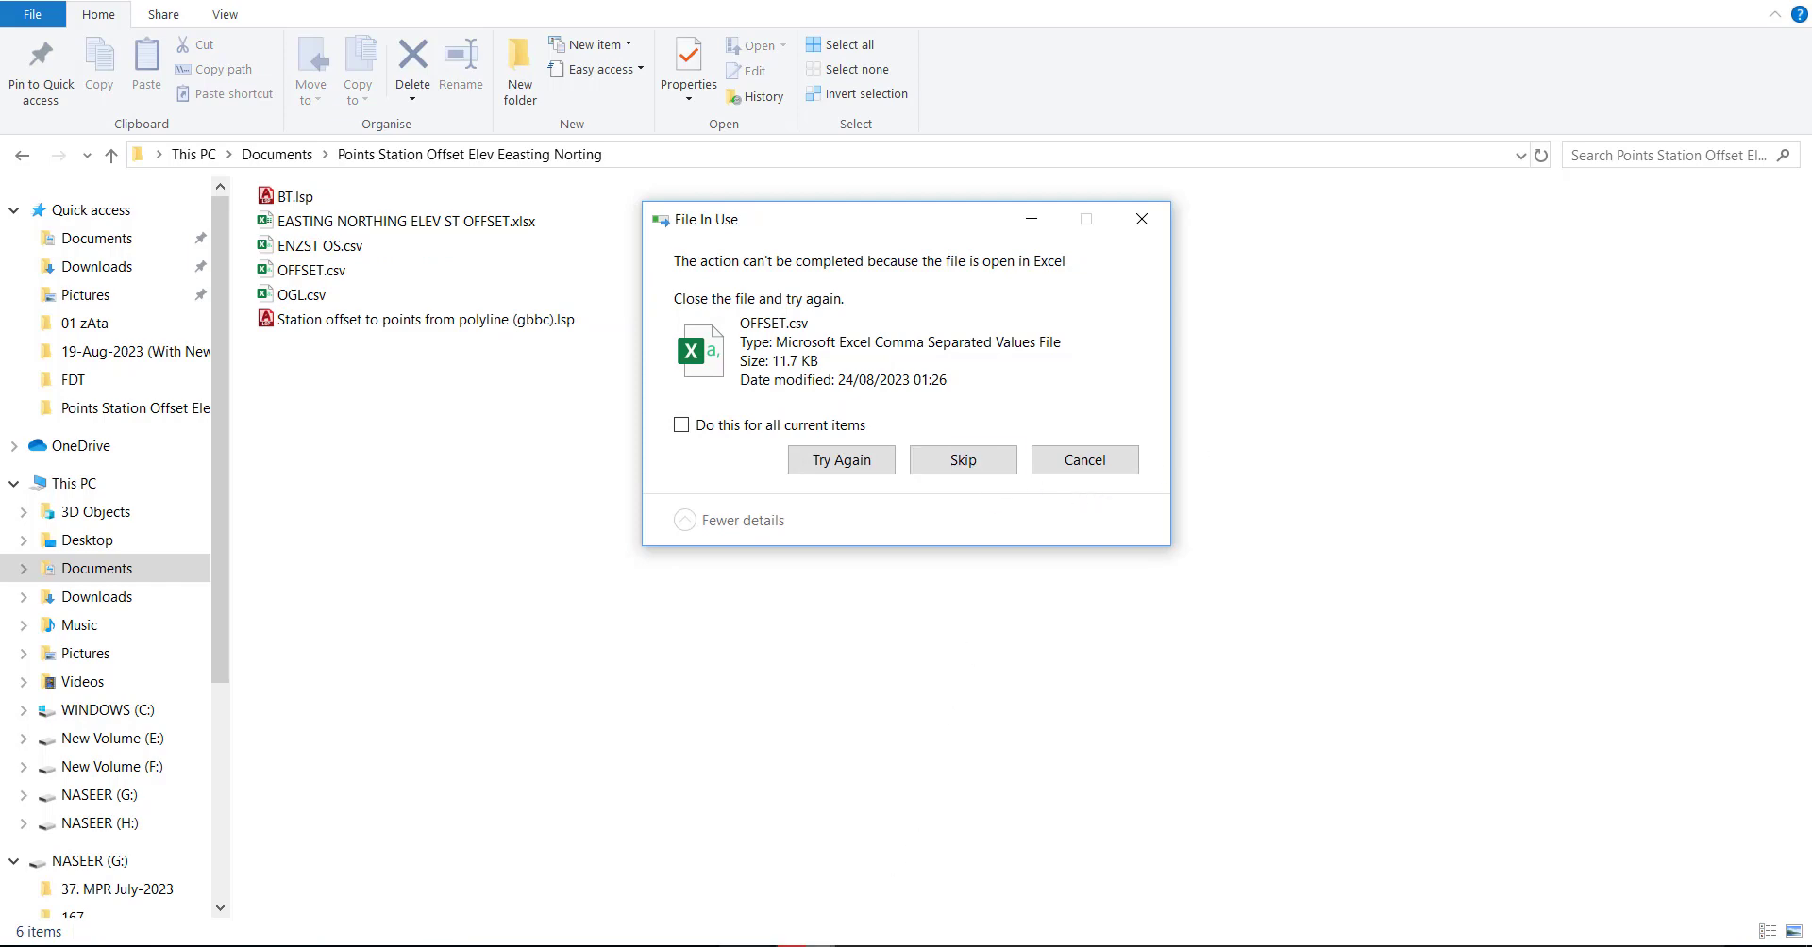
# Bring the ENZST OS workbook forward, then return to the AutoCAD drawing
pyautogui.click(748, 944)
pyautogui.click(837, 866)
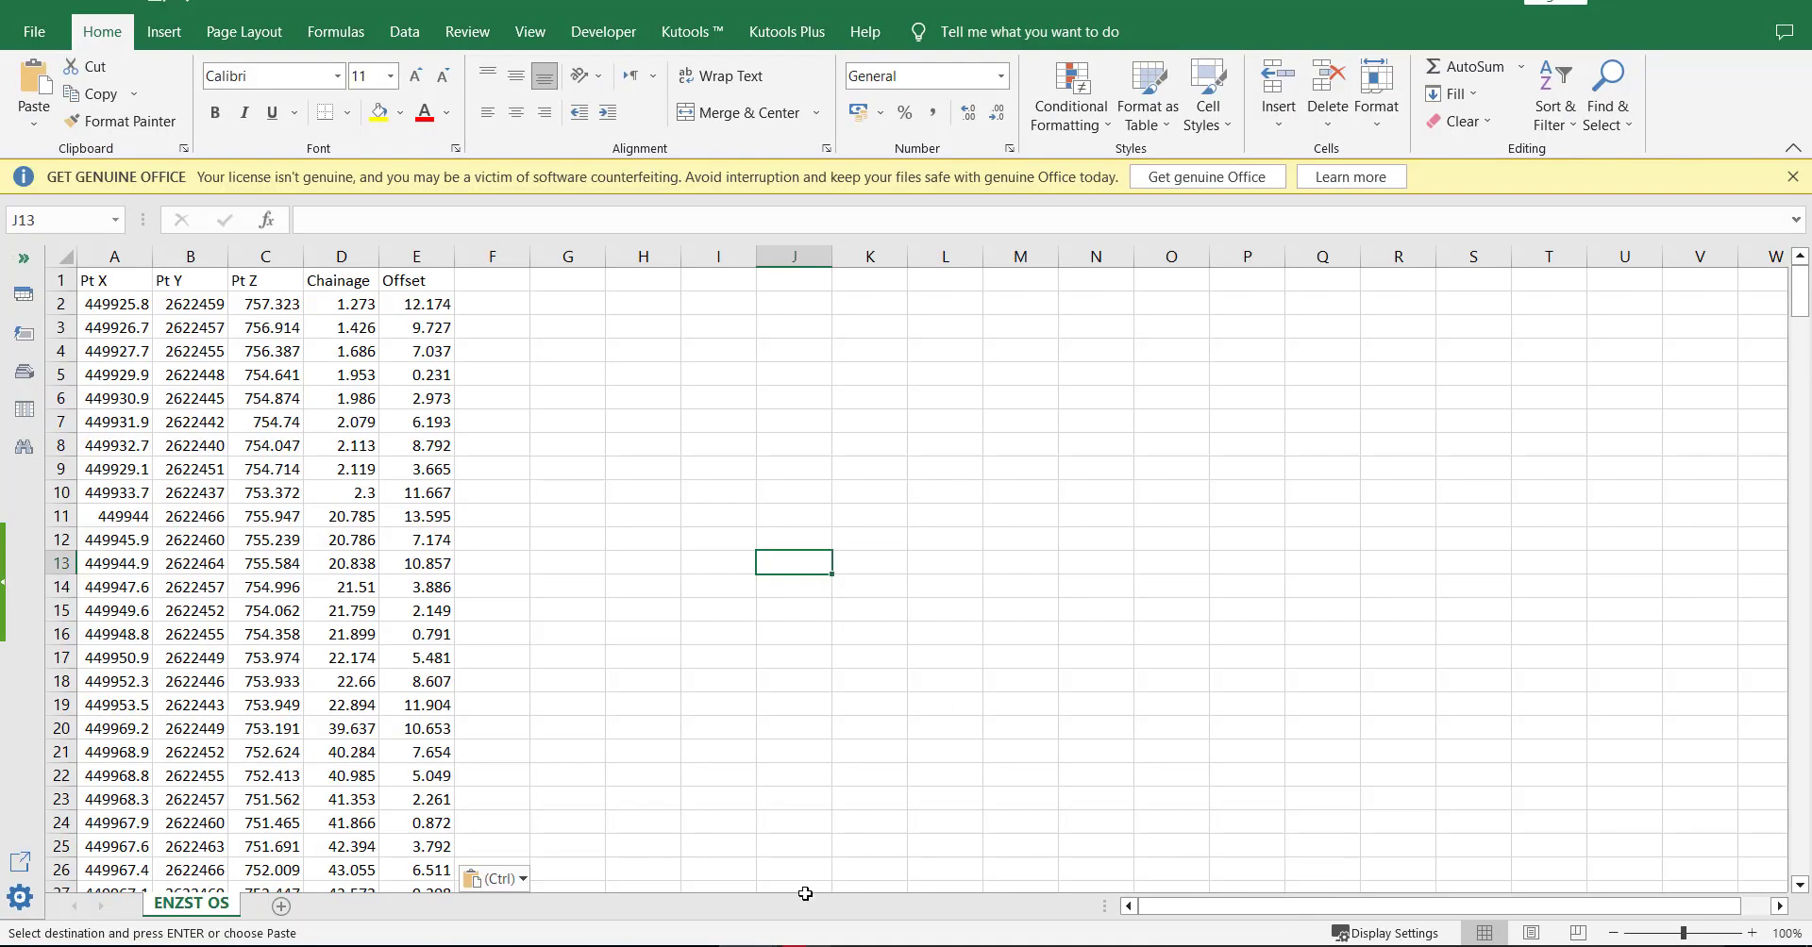
pyautogui.click(748, 943)
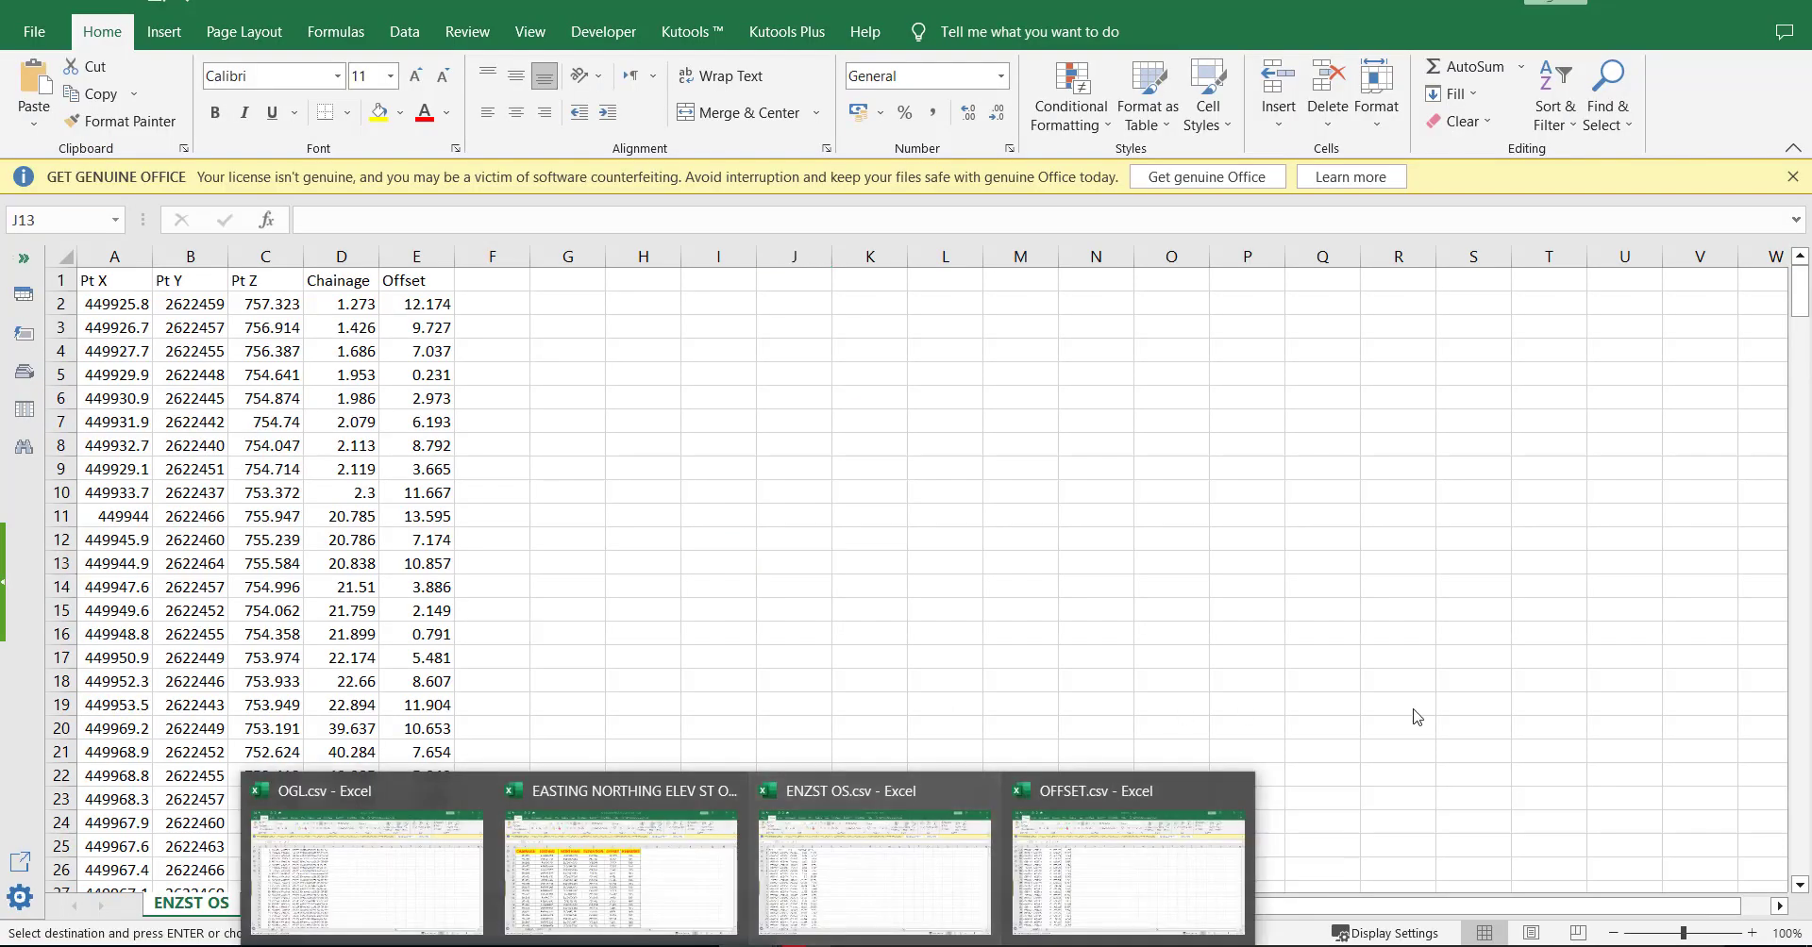
pyautogui.hotkey('alt', 'Tab')
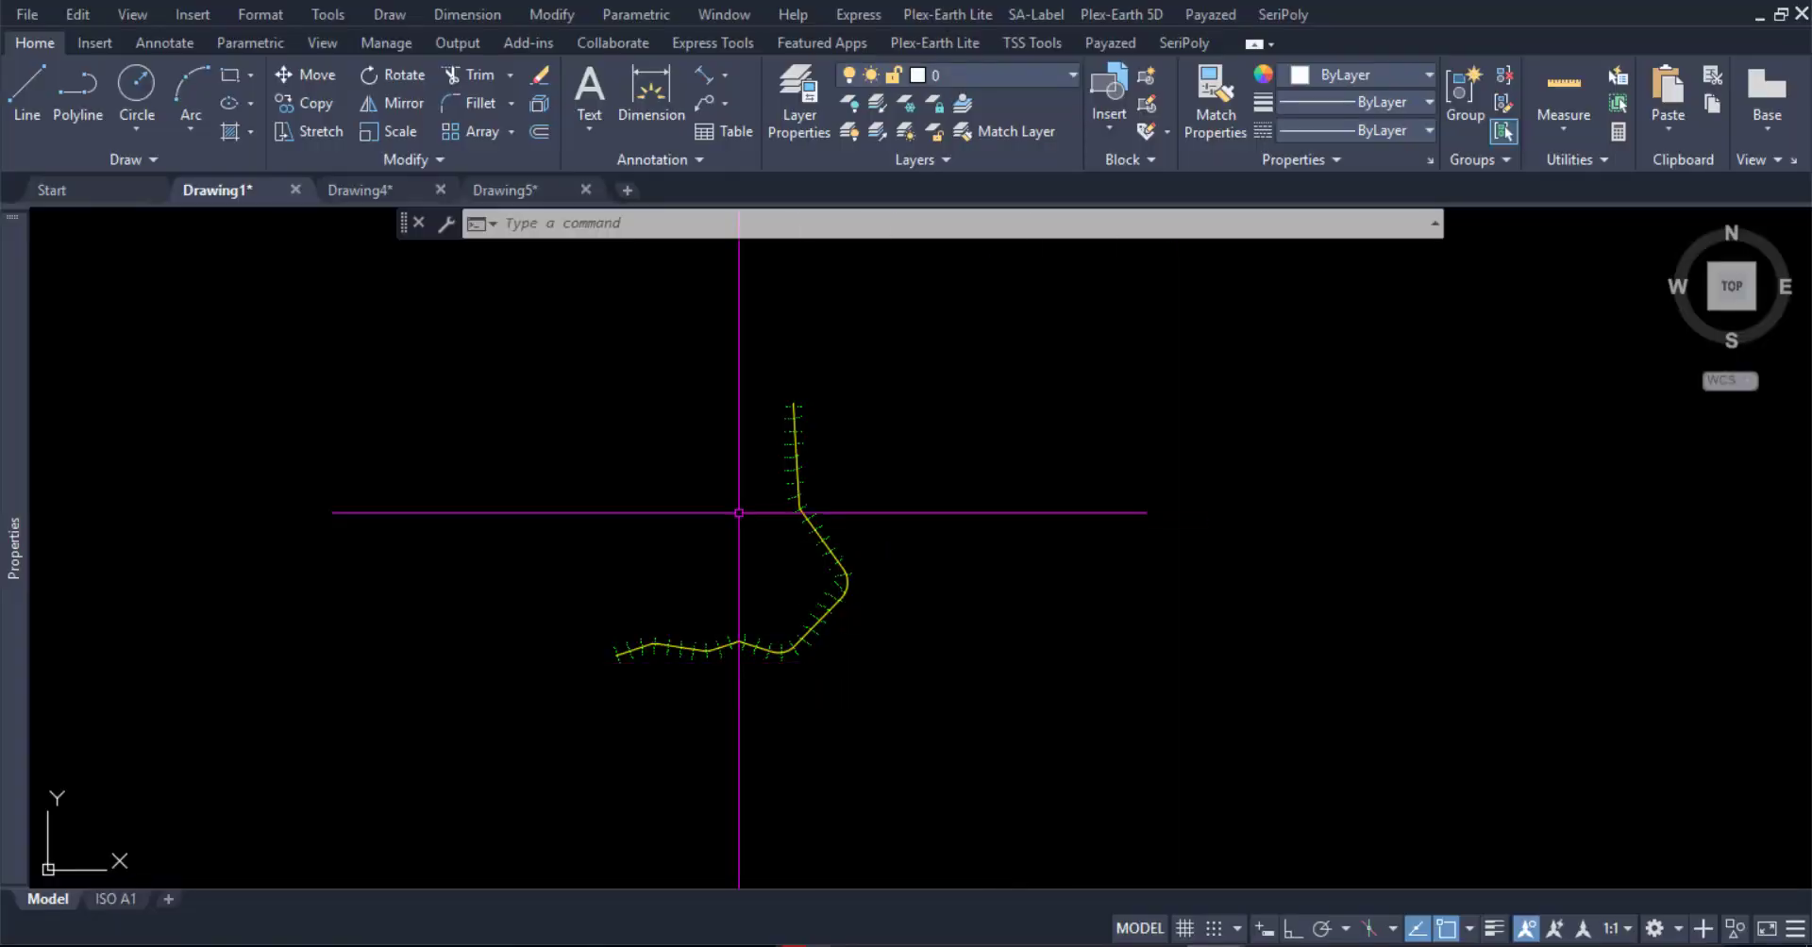
# Select a station point to inspect its properties, then clear the selection
pyautogui.scroll(3, 801, 556)
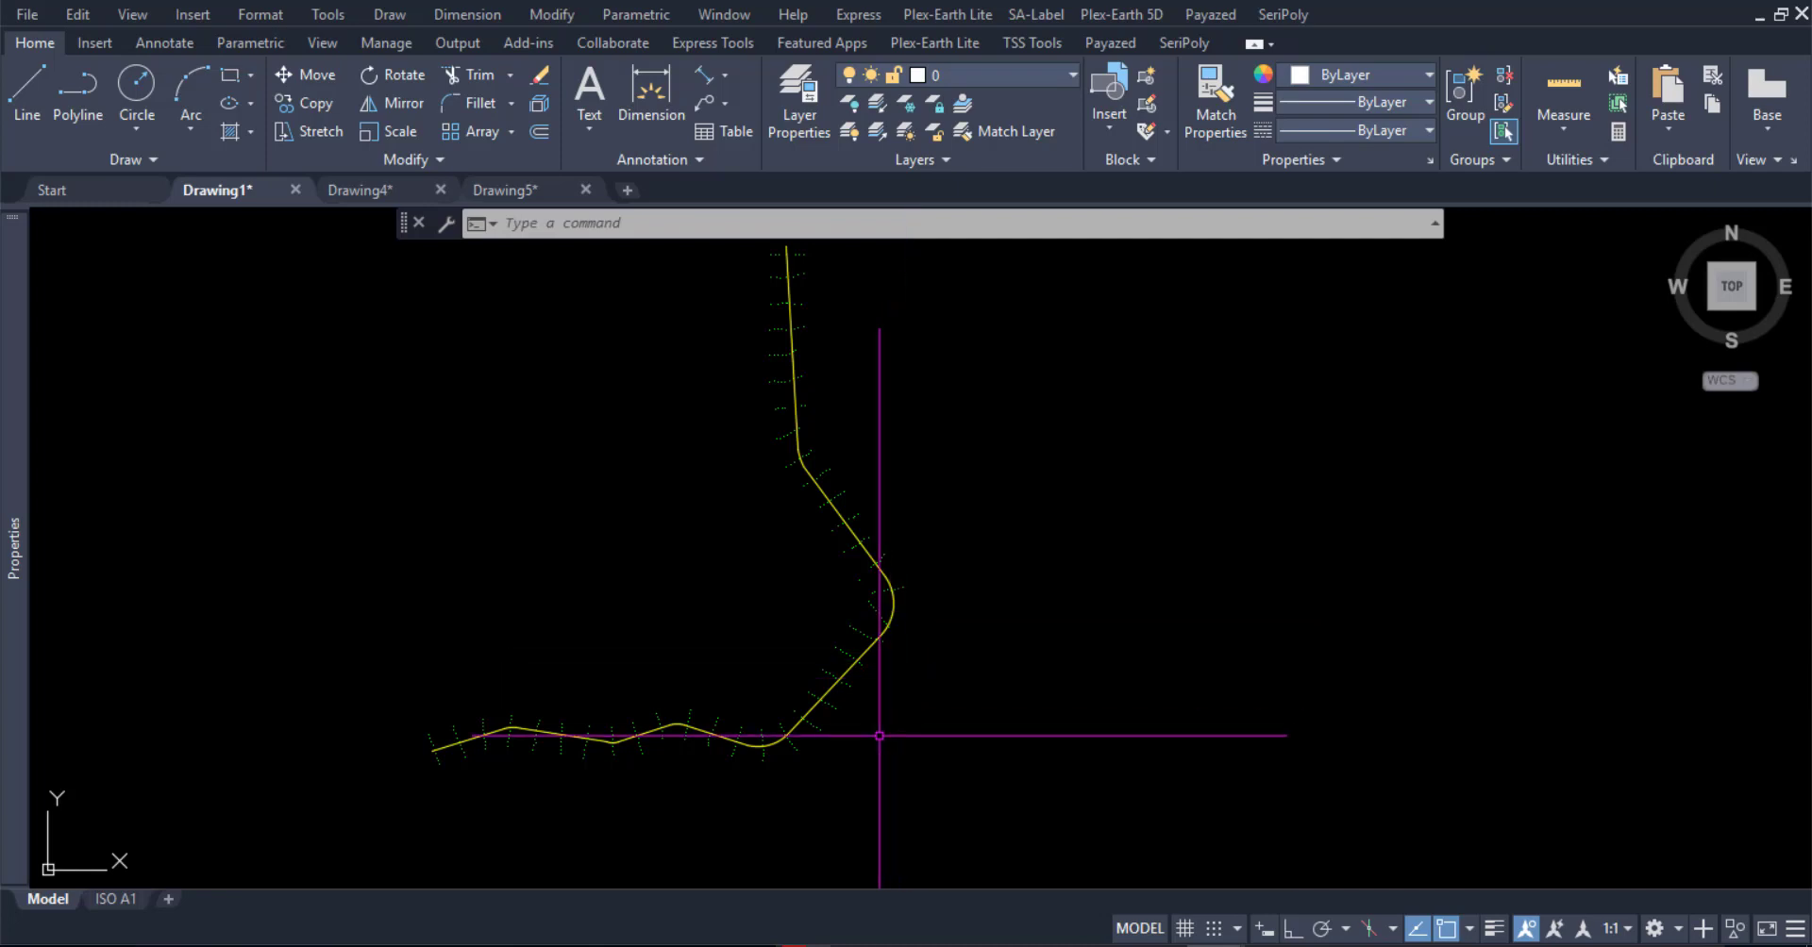
pyautogui.scroll(-3, 881, 730)
pyautogui.scroll(4, 720, 745)
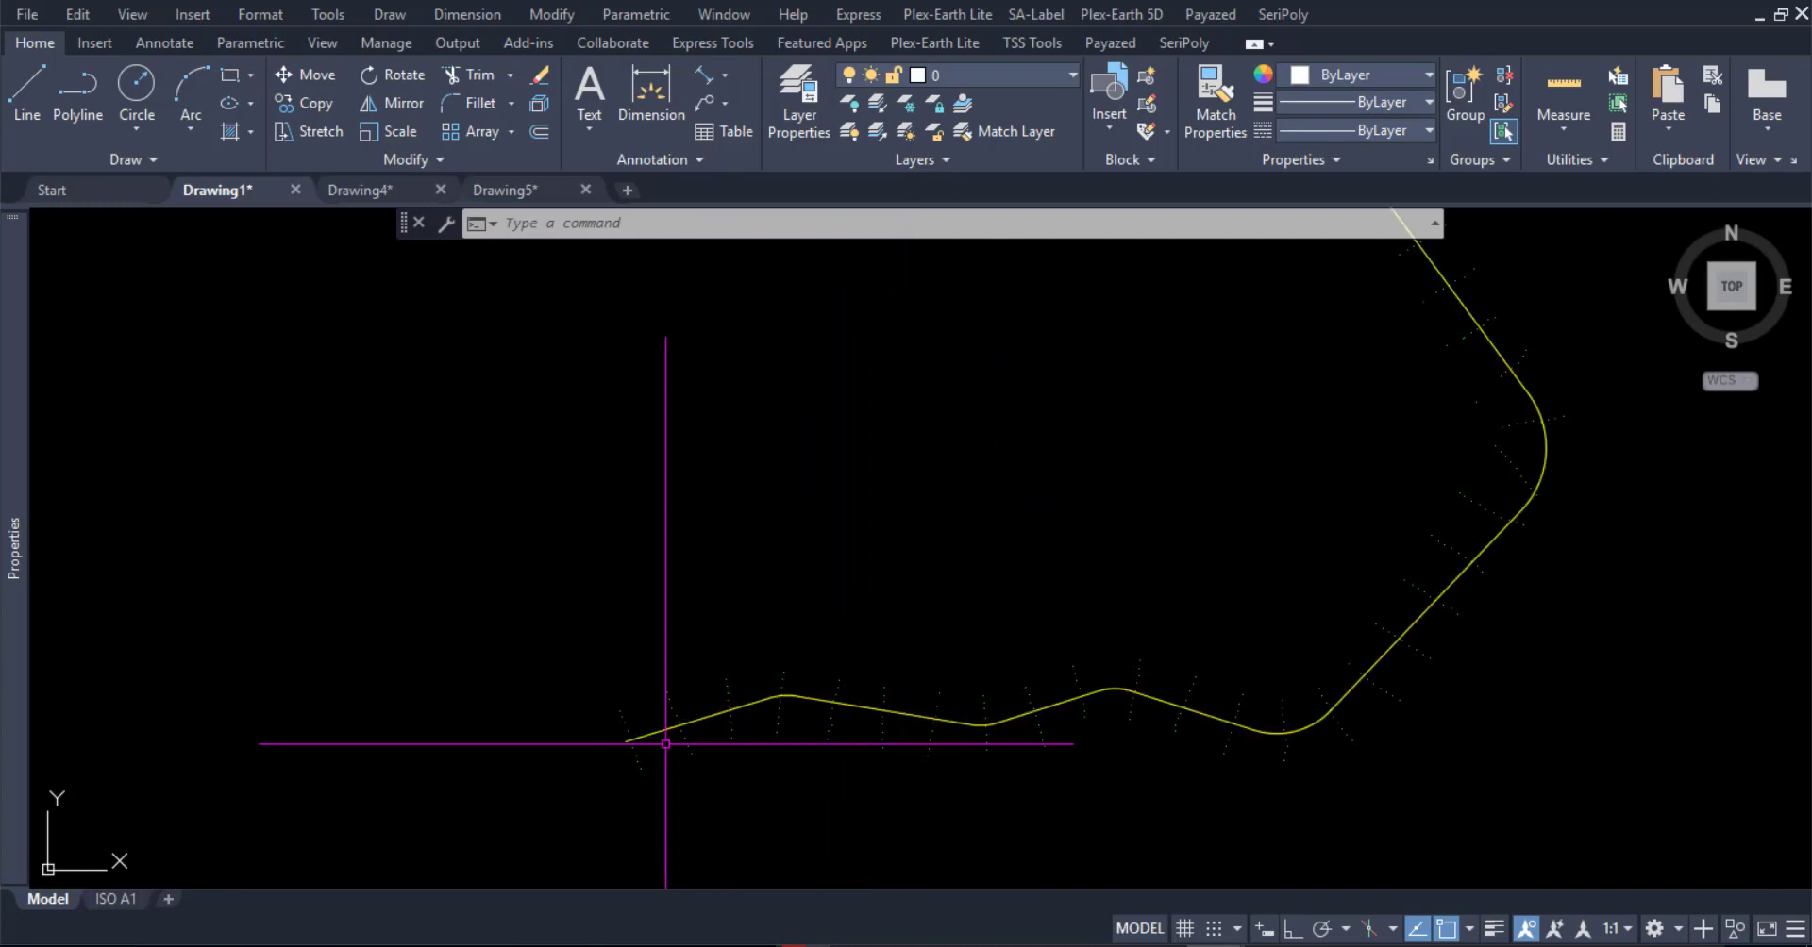
pyautogui.scroll(3, 648, 740)
pyautogui.click(542, 792)
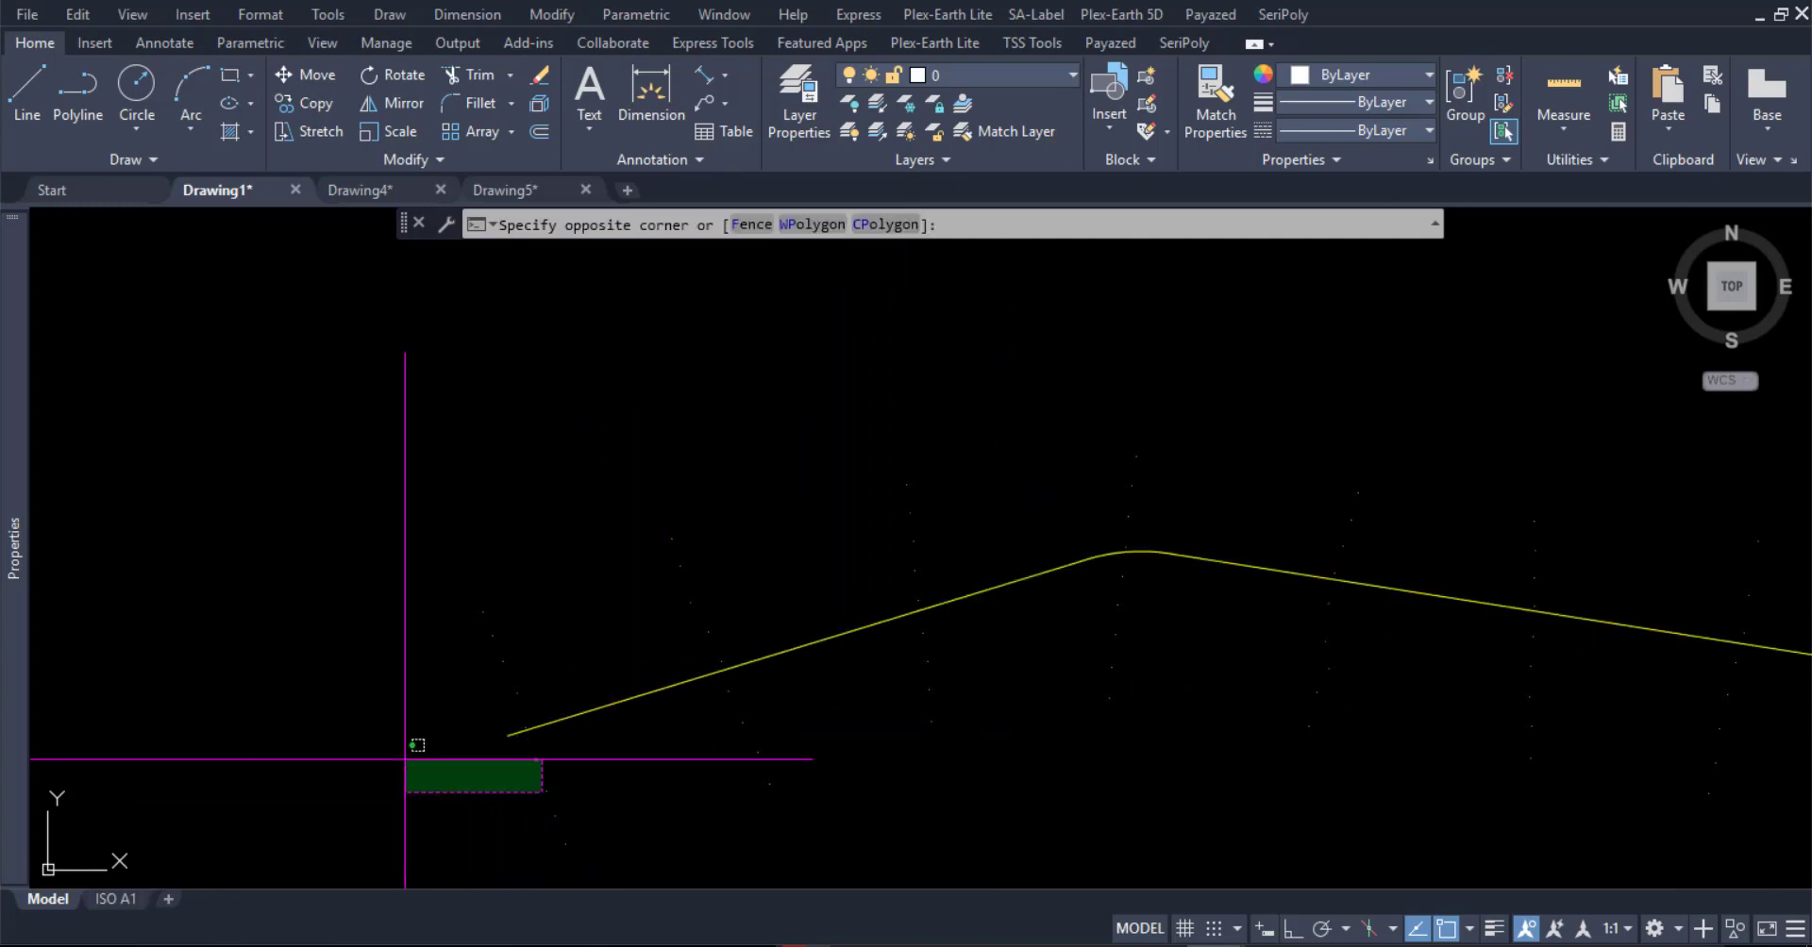
pyautogui.click(409, 796)
pyautogui.click(558, 780)
pyautogui.click(535, 791)
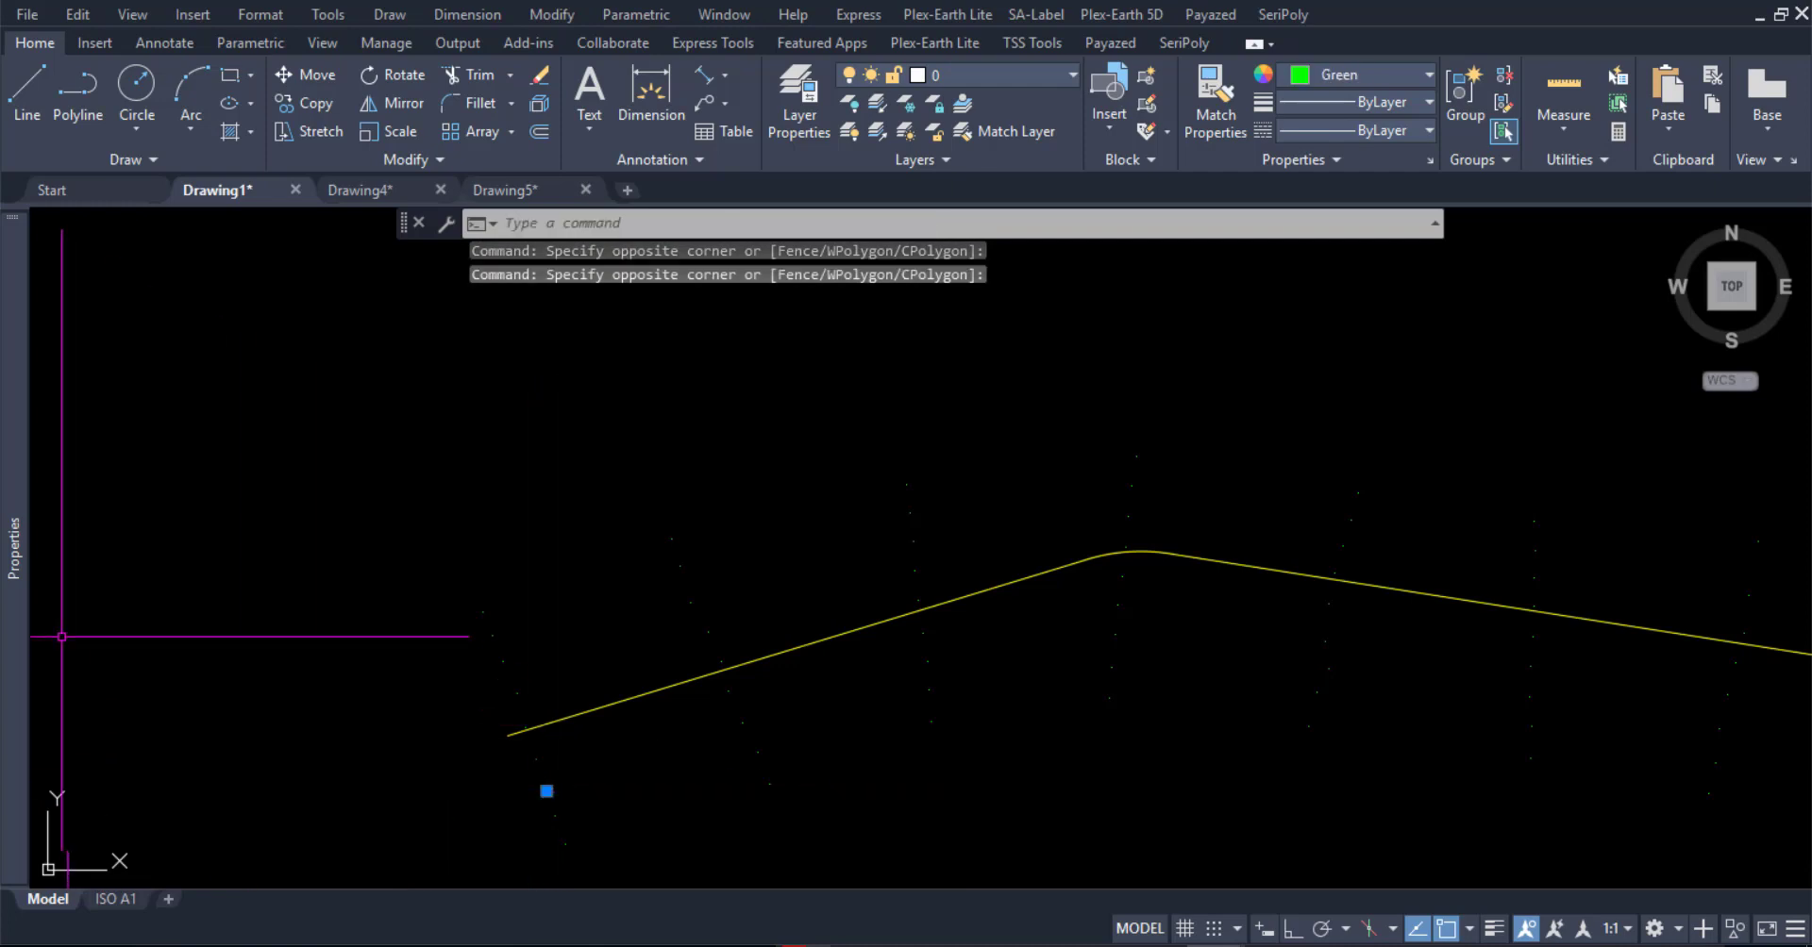
pyautogui.press('Escape')
pyautogui.press('Escape')
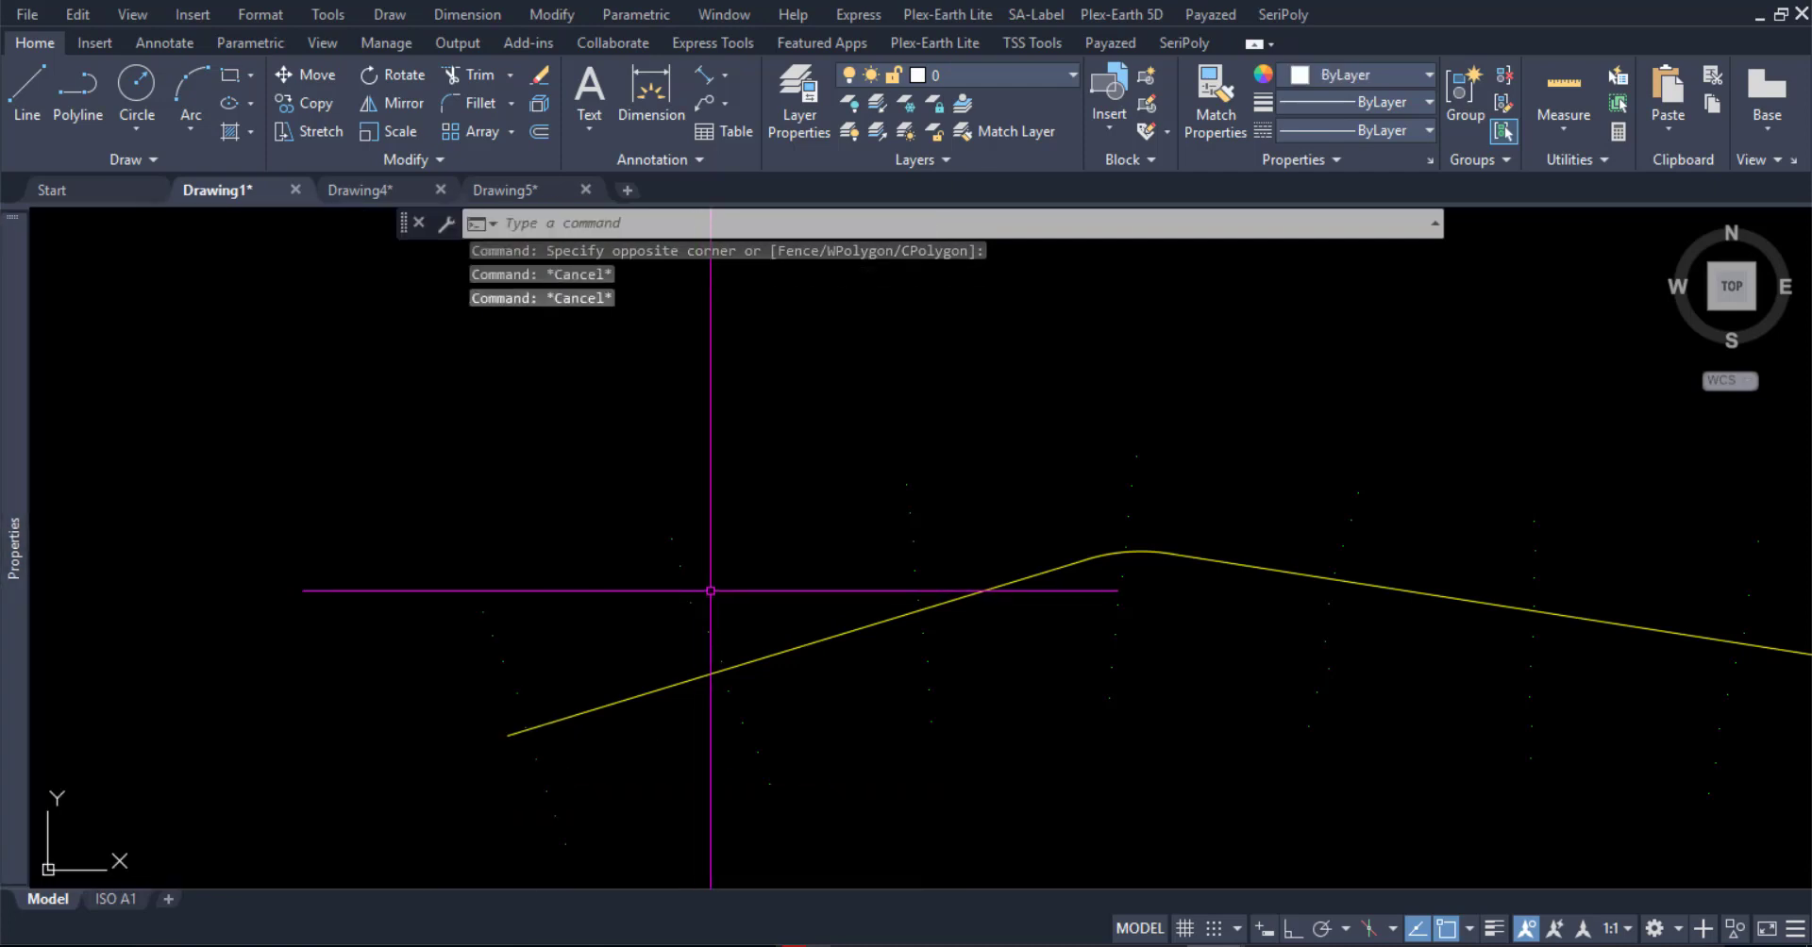
# Undo the DOFF point run and the colour change
pyautogui.hotkey('ctrl', 'z')
pyautogui.hotkey('ctrl', 'z')
pyautogui.hotkey('ctrl', 'z')
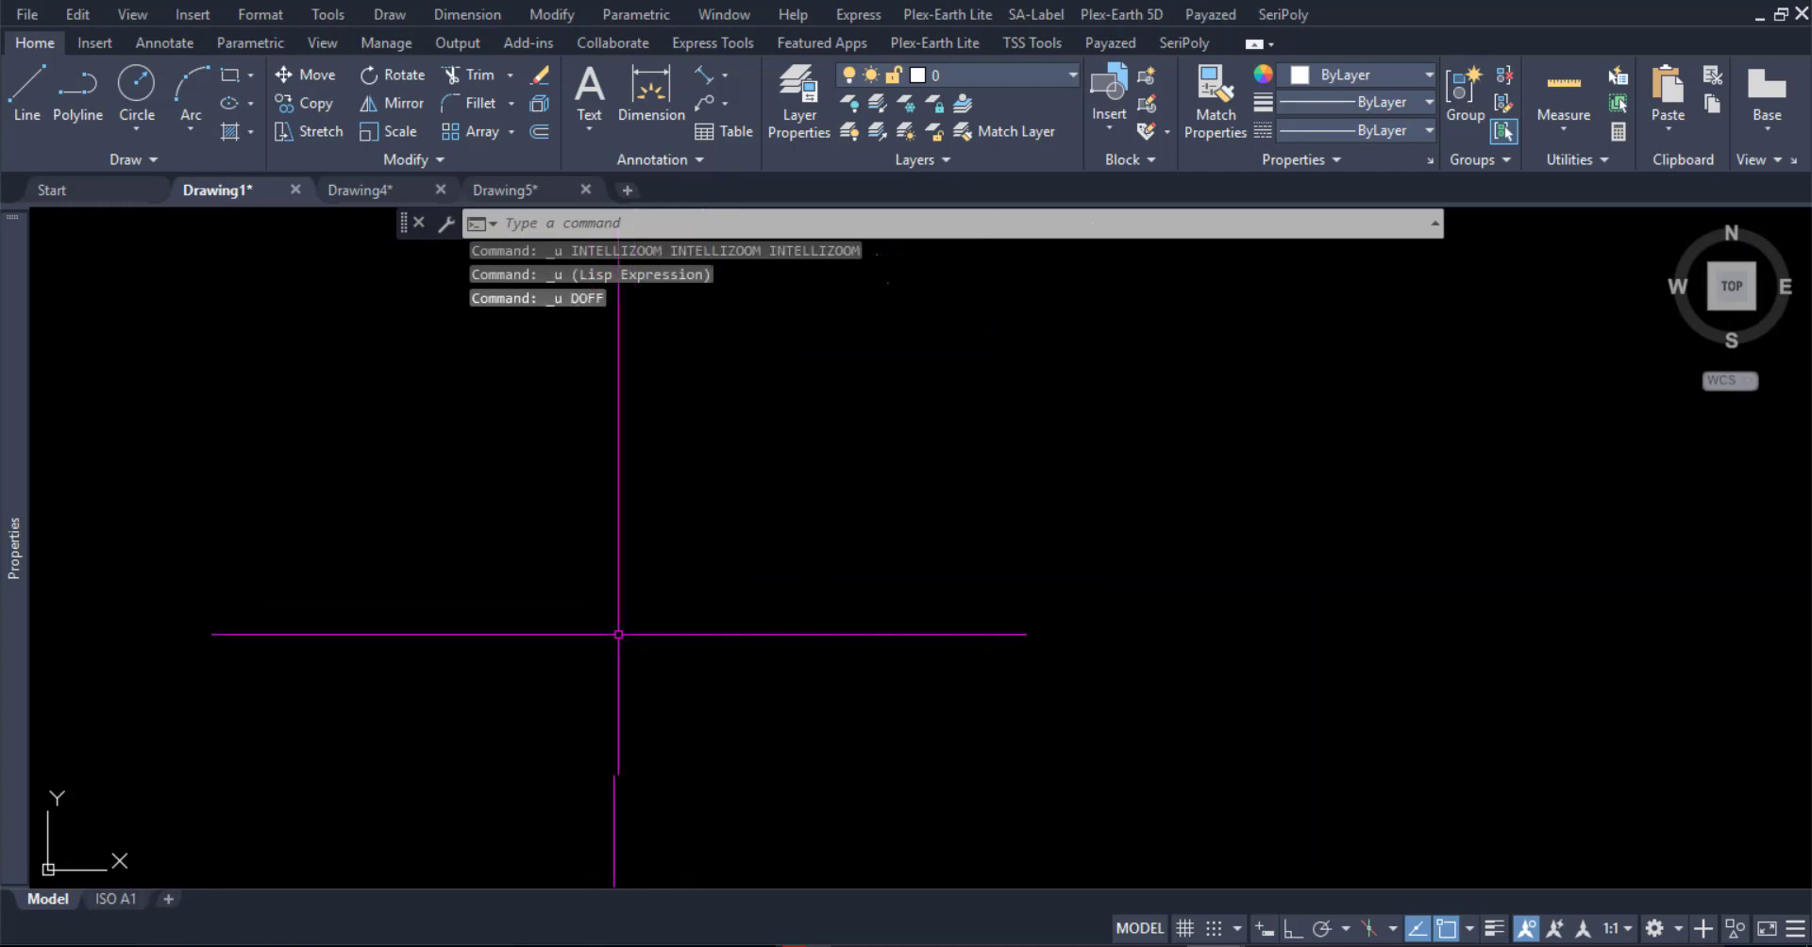
pyautogui.click(715, 542)
pyautogui.moveTo(14, 547)
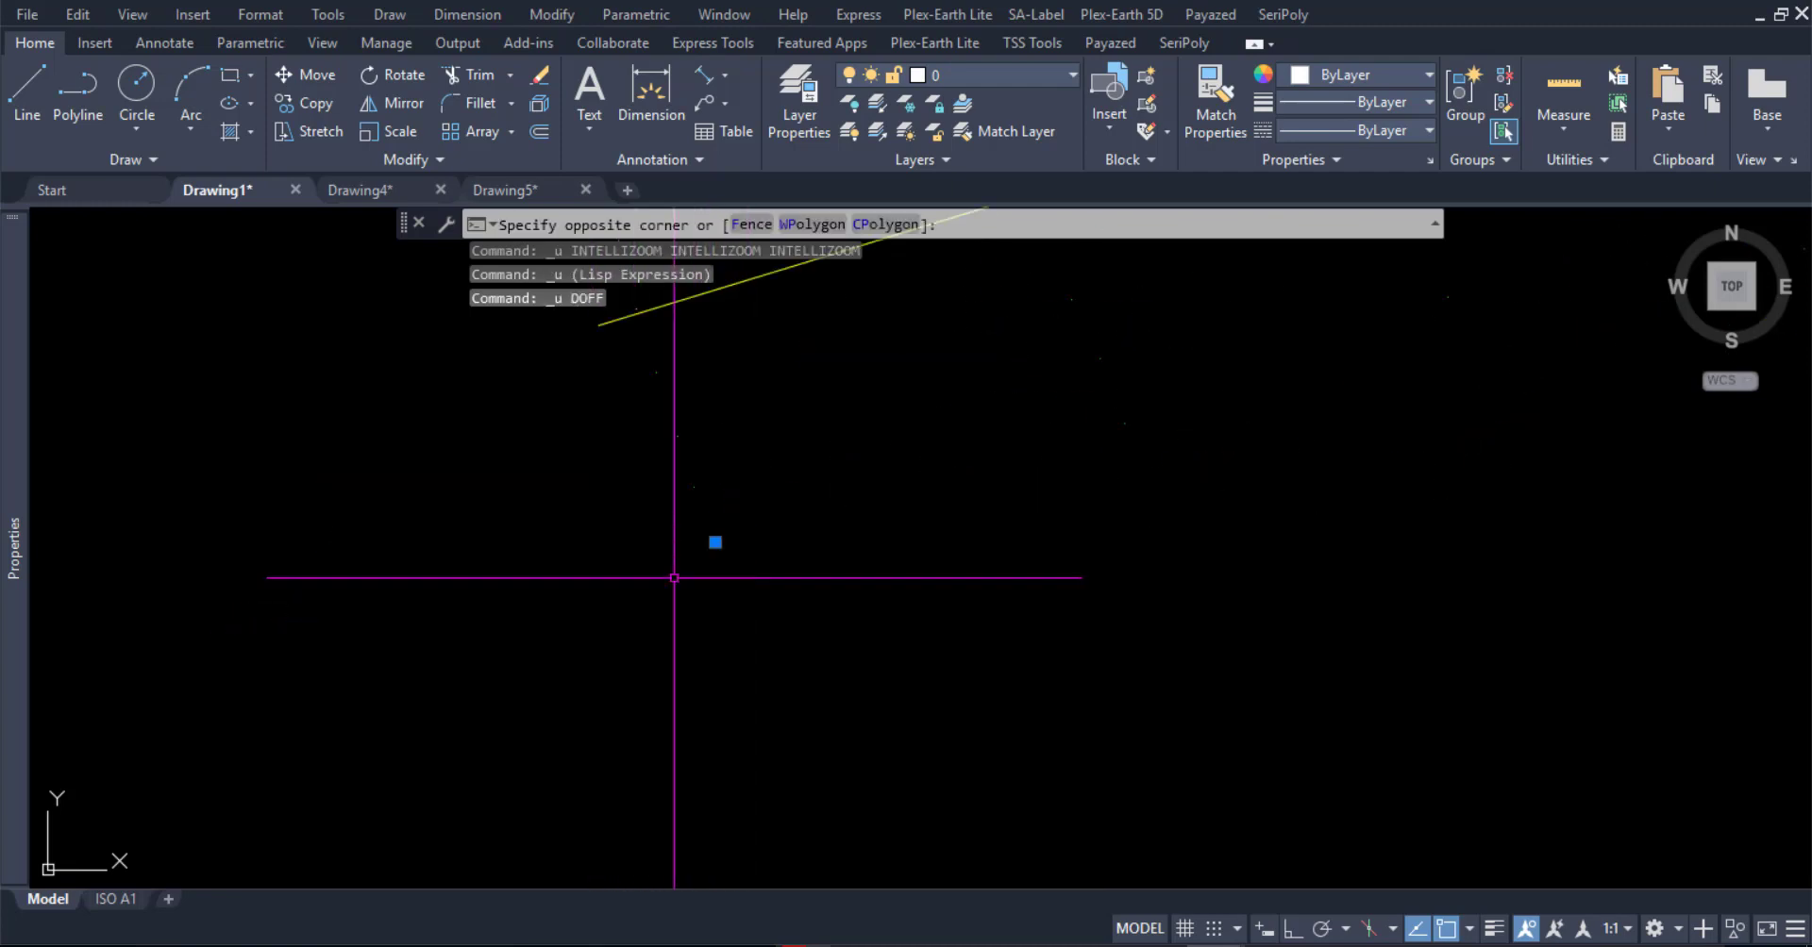
pyautogui.press('Escape')
pyautogui.hotkey('ctrl', 'z')
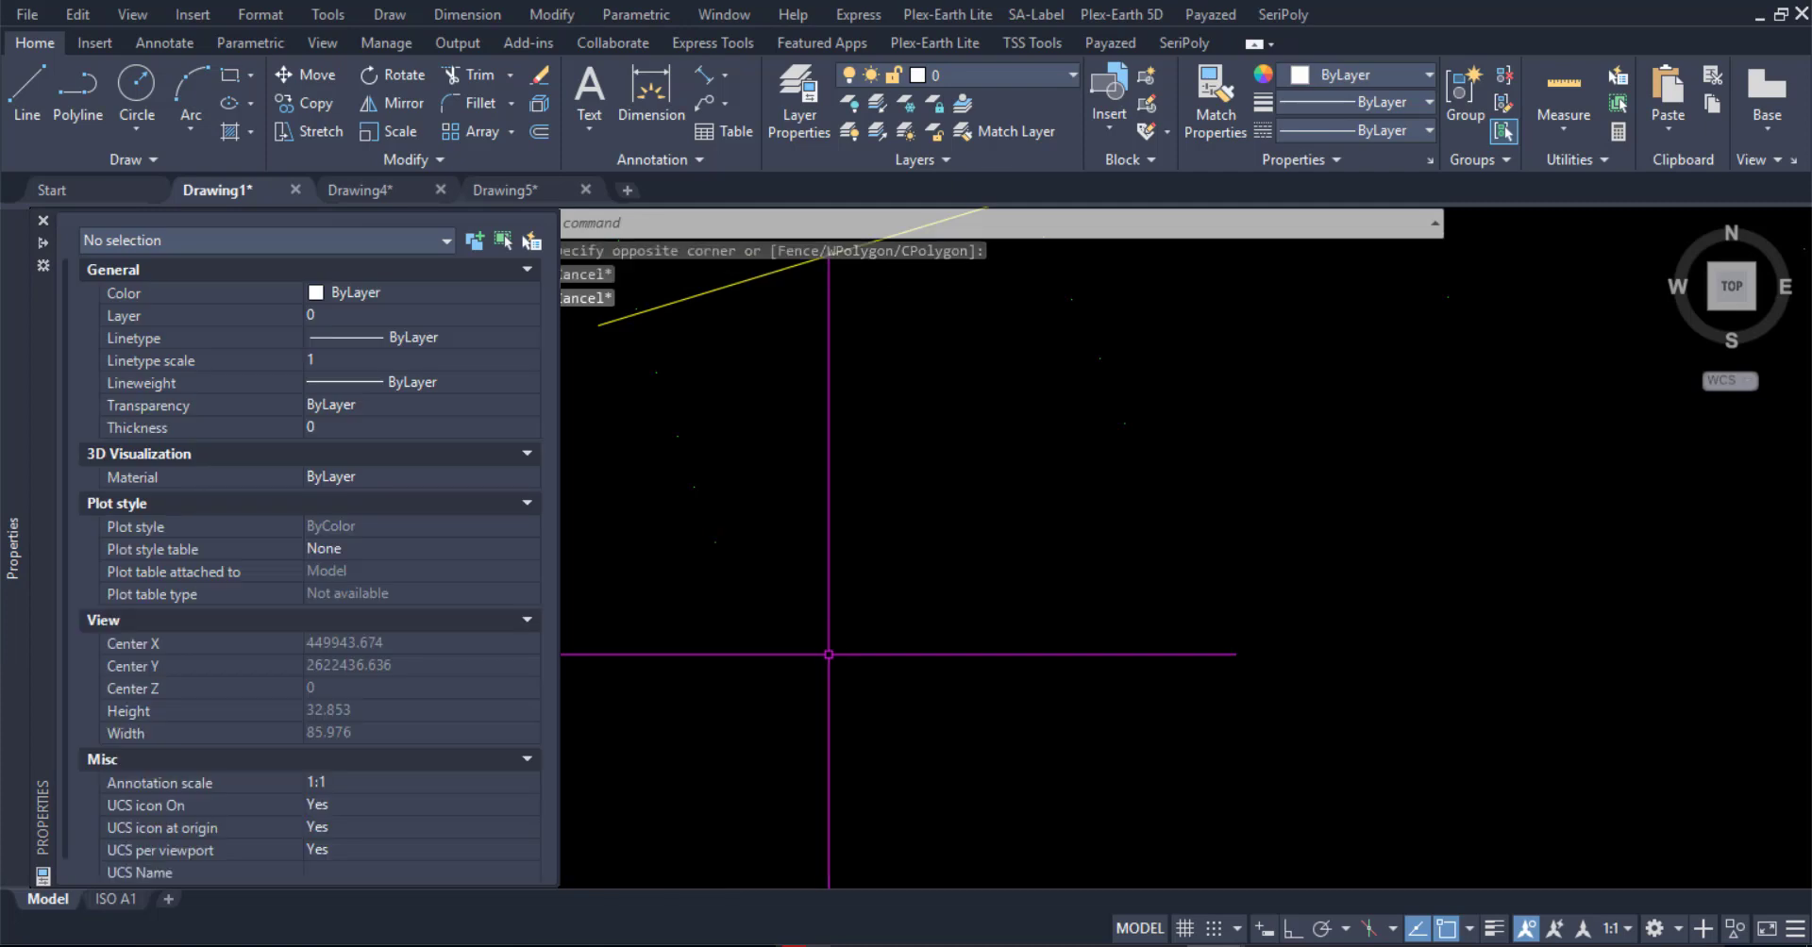
pyautogui.hotkey('ctrl', 'z')
pyautogui.hotkey('ctrl', 'z')
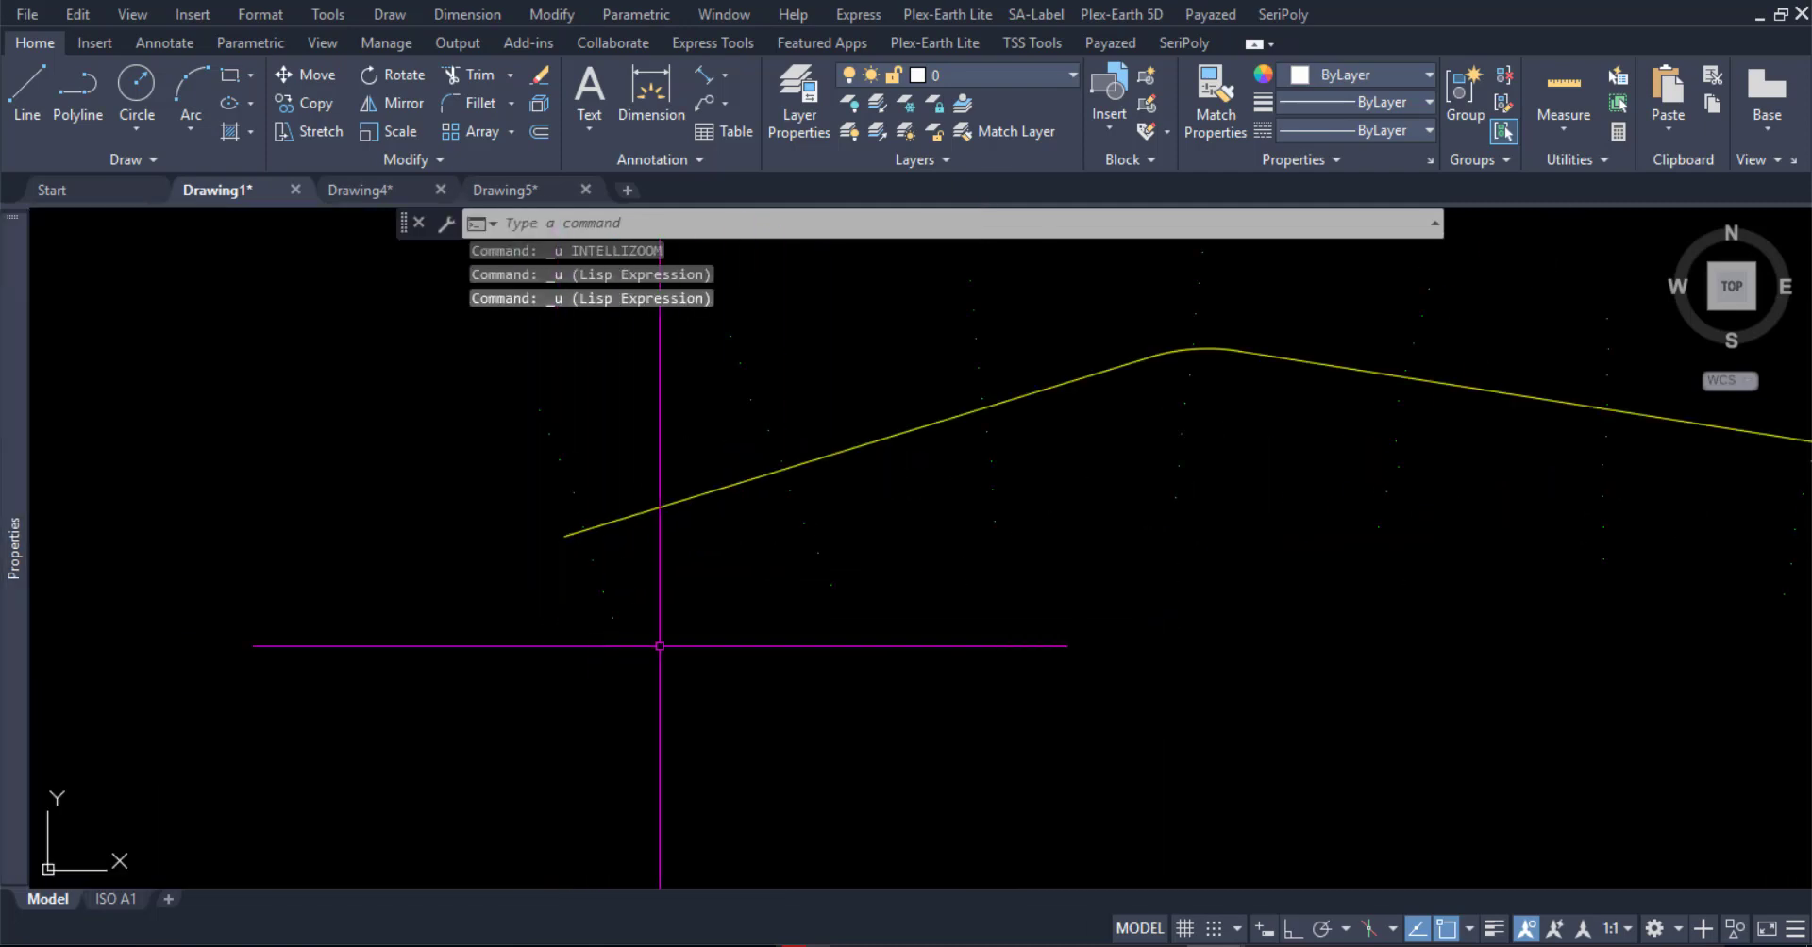
pyautogui.click(619, 647)
pyautogui.click(73, 635)
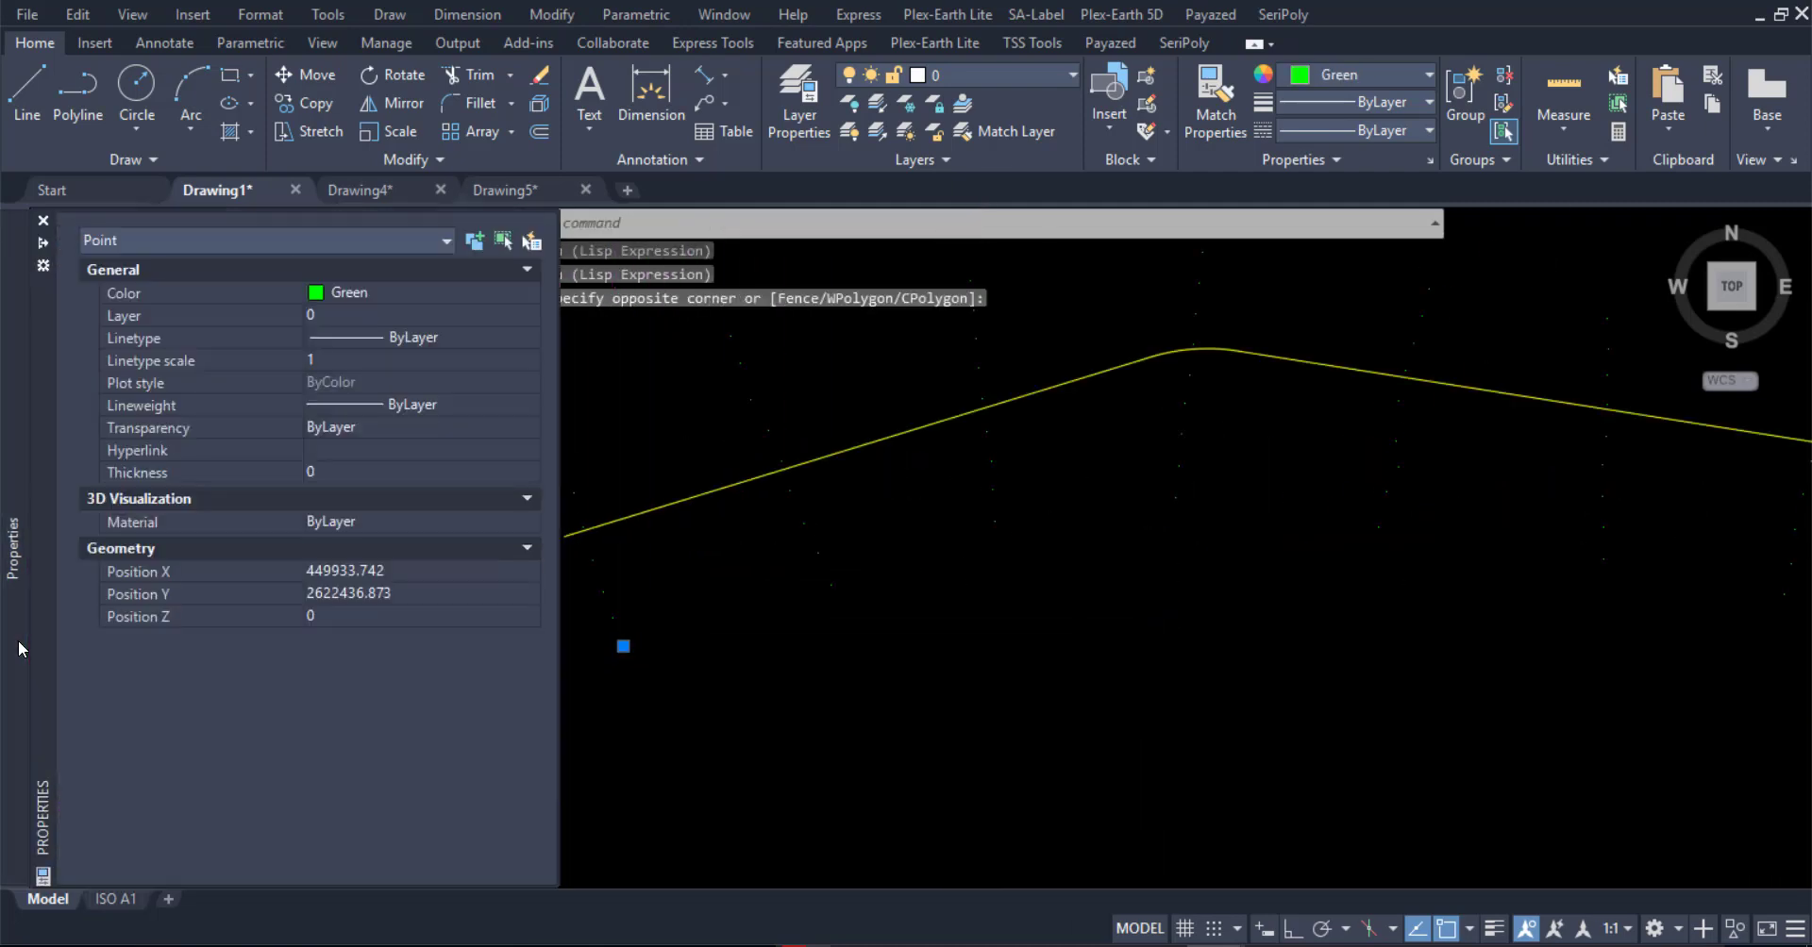
pyautogui.hotkey('ctrl', 'z')
pyautogui.hotkey('ctrl', 'z')
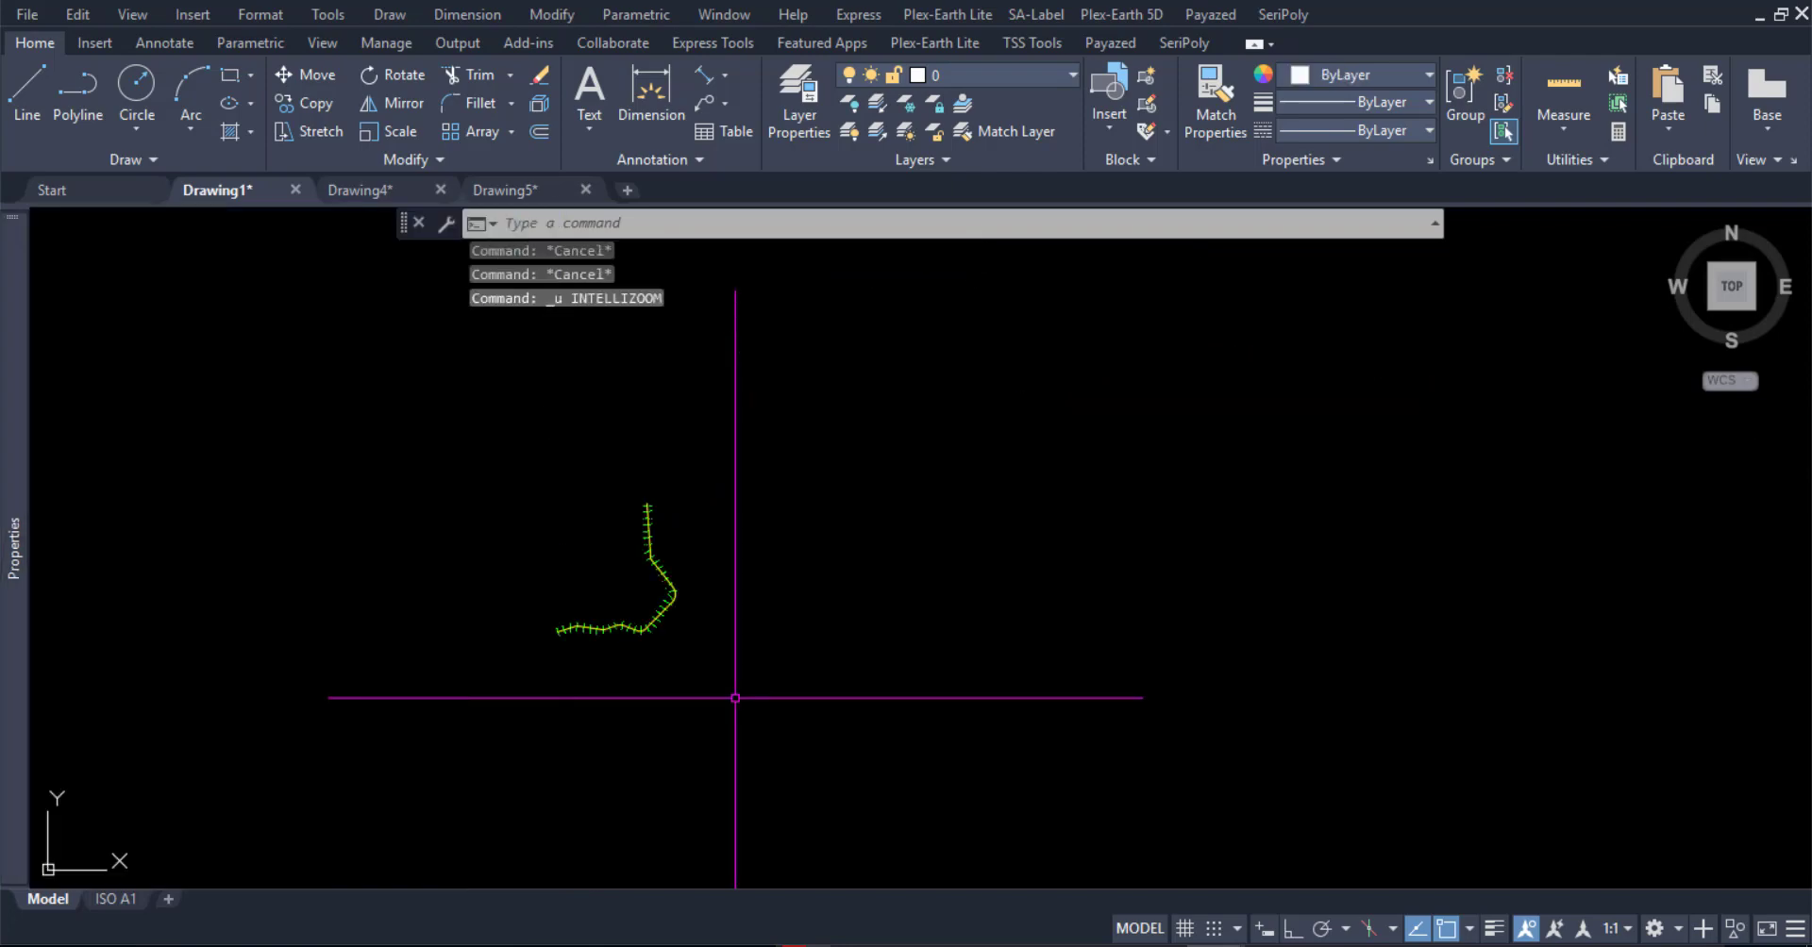
pyautogui.hotkey('ctrl', 'z')
pyautogui.hotkey('ctrl', 'z')
pyautogui.click(557, 604)
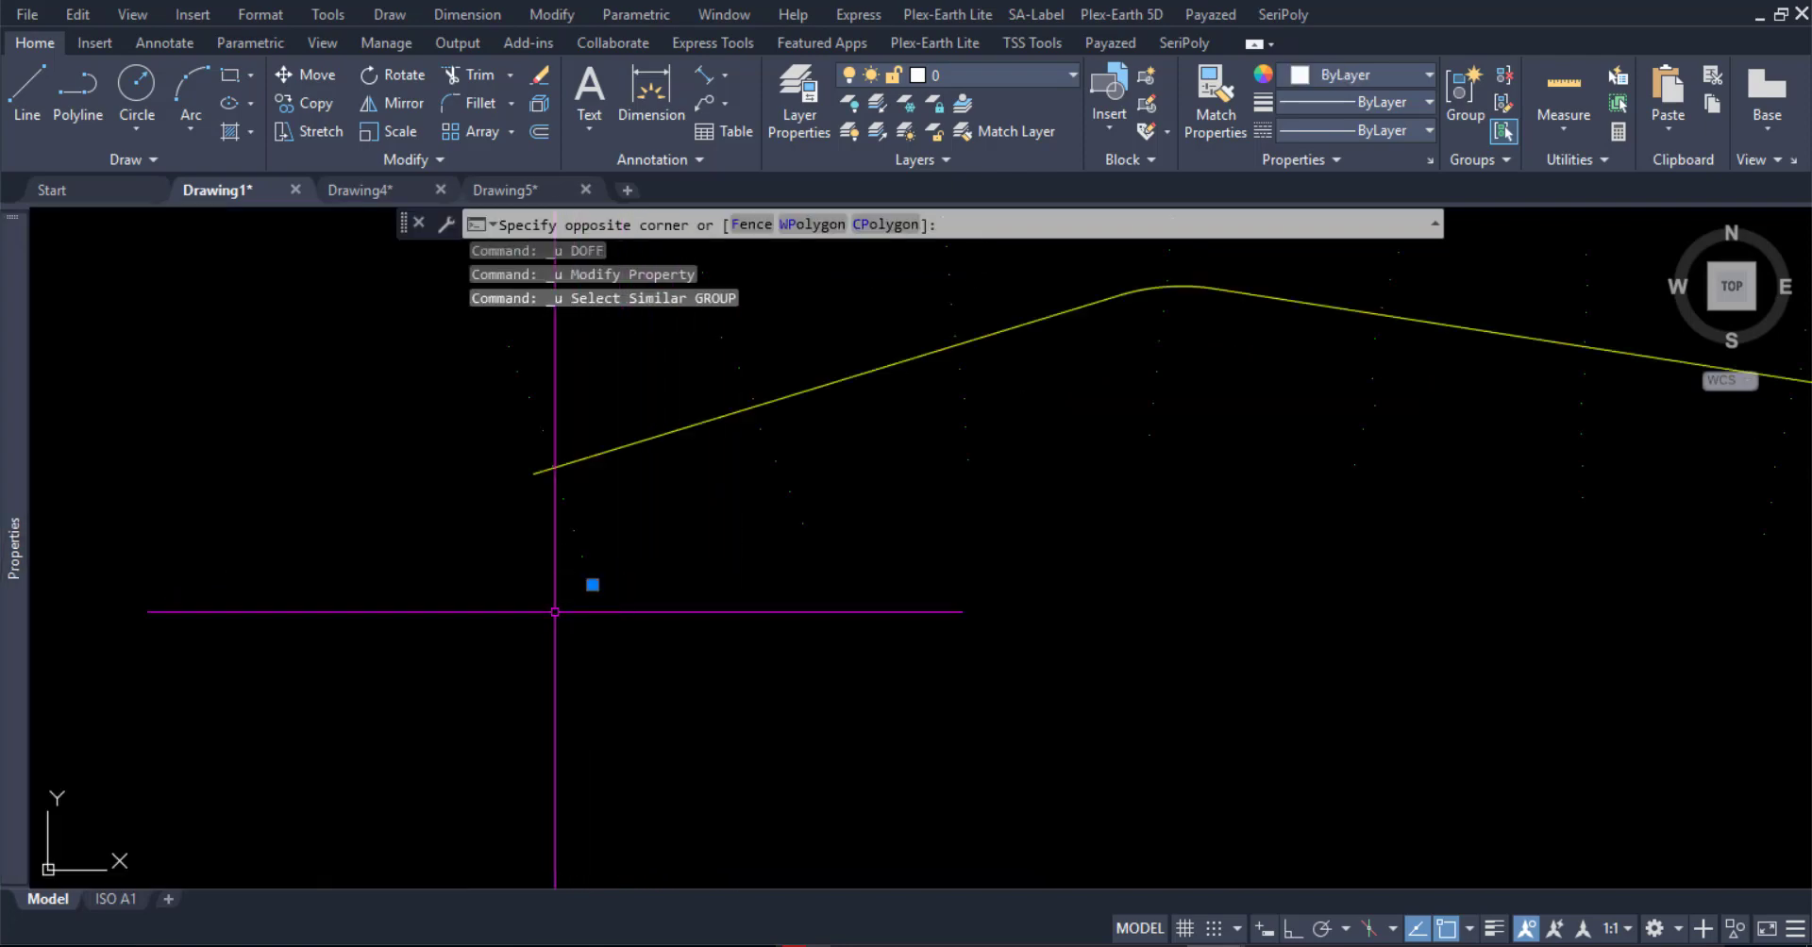
pyautogui.press('Escape')
pyautogui.press('Escape')
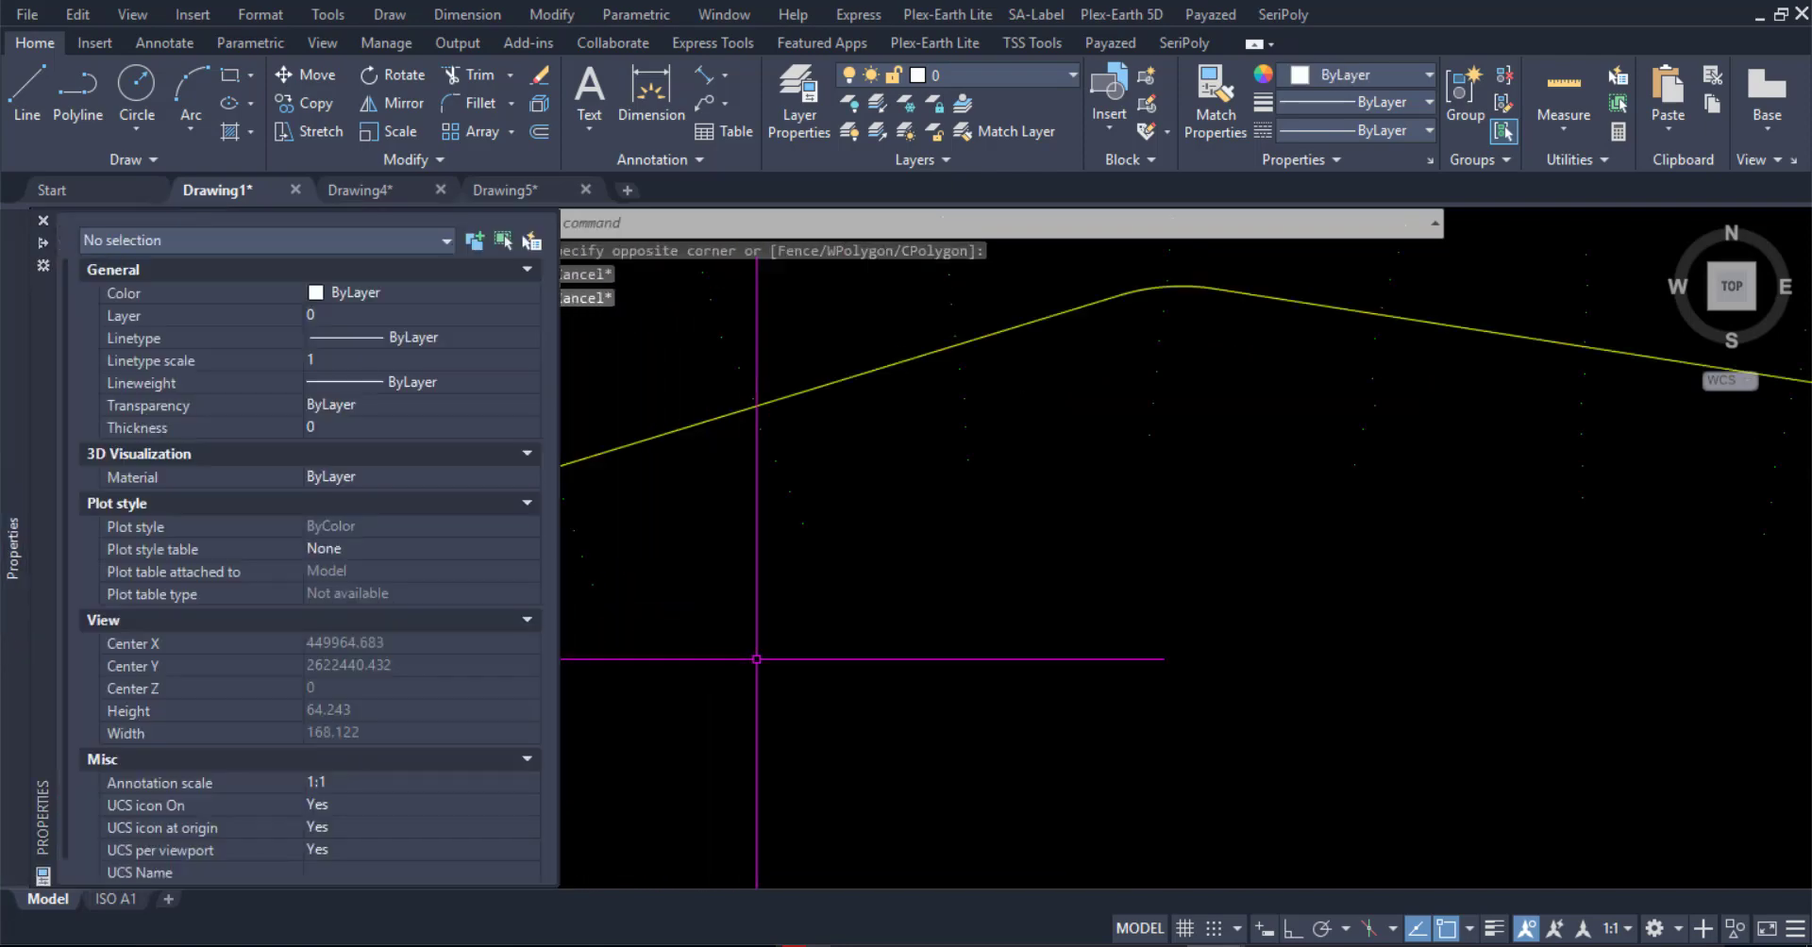
# Pan the view to frame the whole alignment polyline
pyautogui.scroll(3, 680, 689)
pyautogui.scroll(-3, 576, 746)
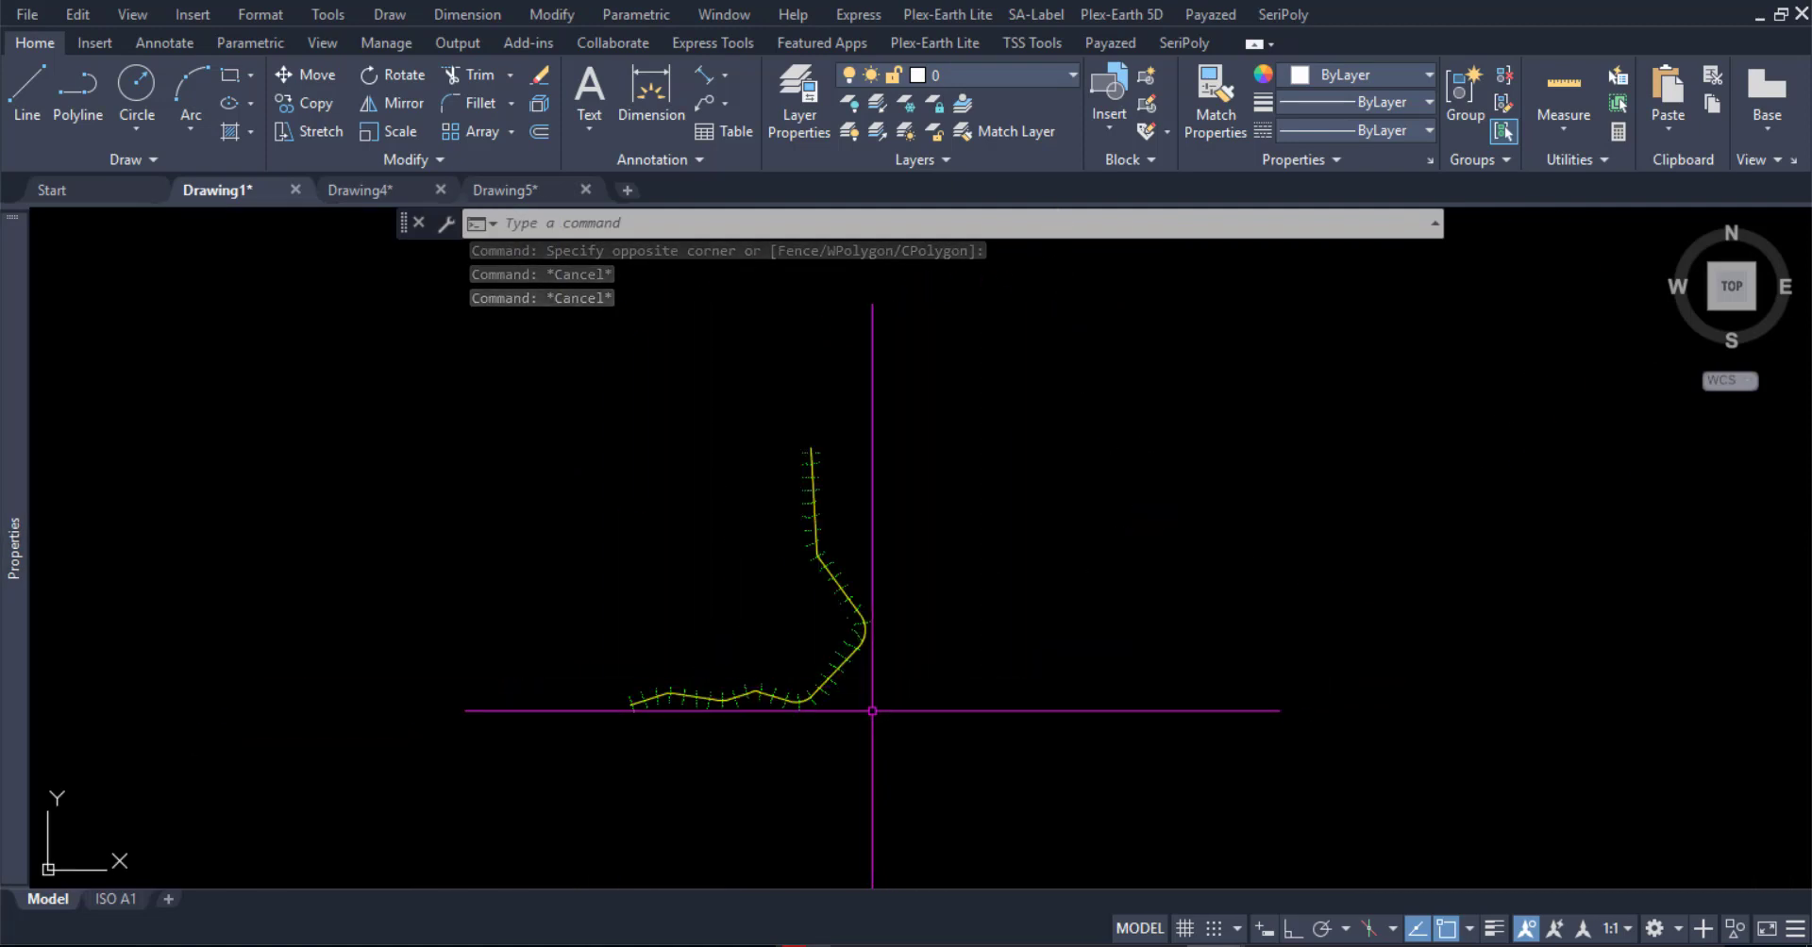
pyautogui.scroll(3, 869, 713)
pyautogui.moveTo(1149, 562); pyautogui.dragTo(1187, 636, button='middle')
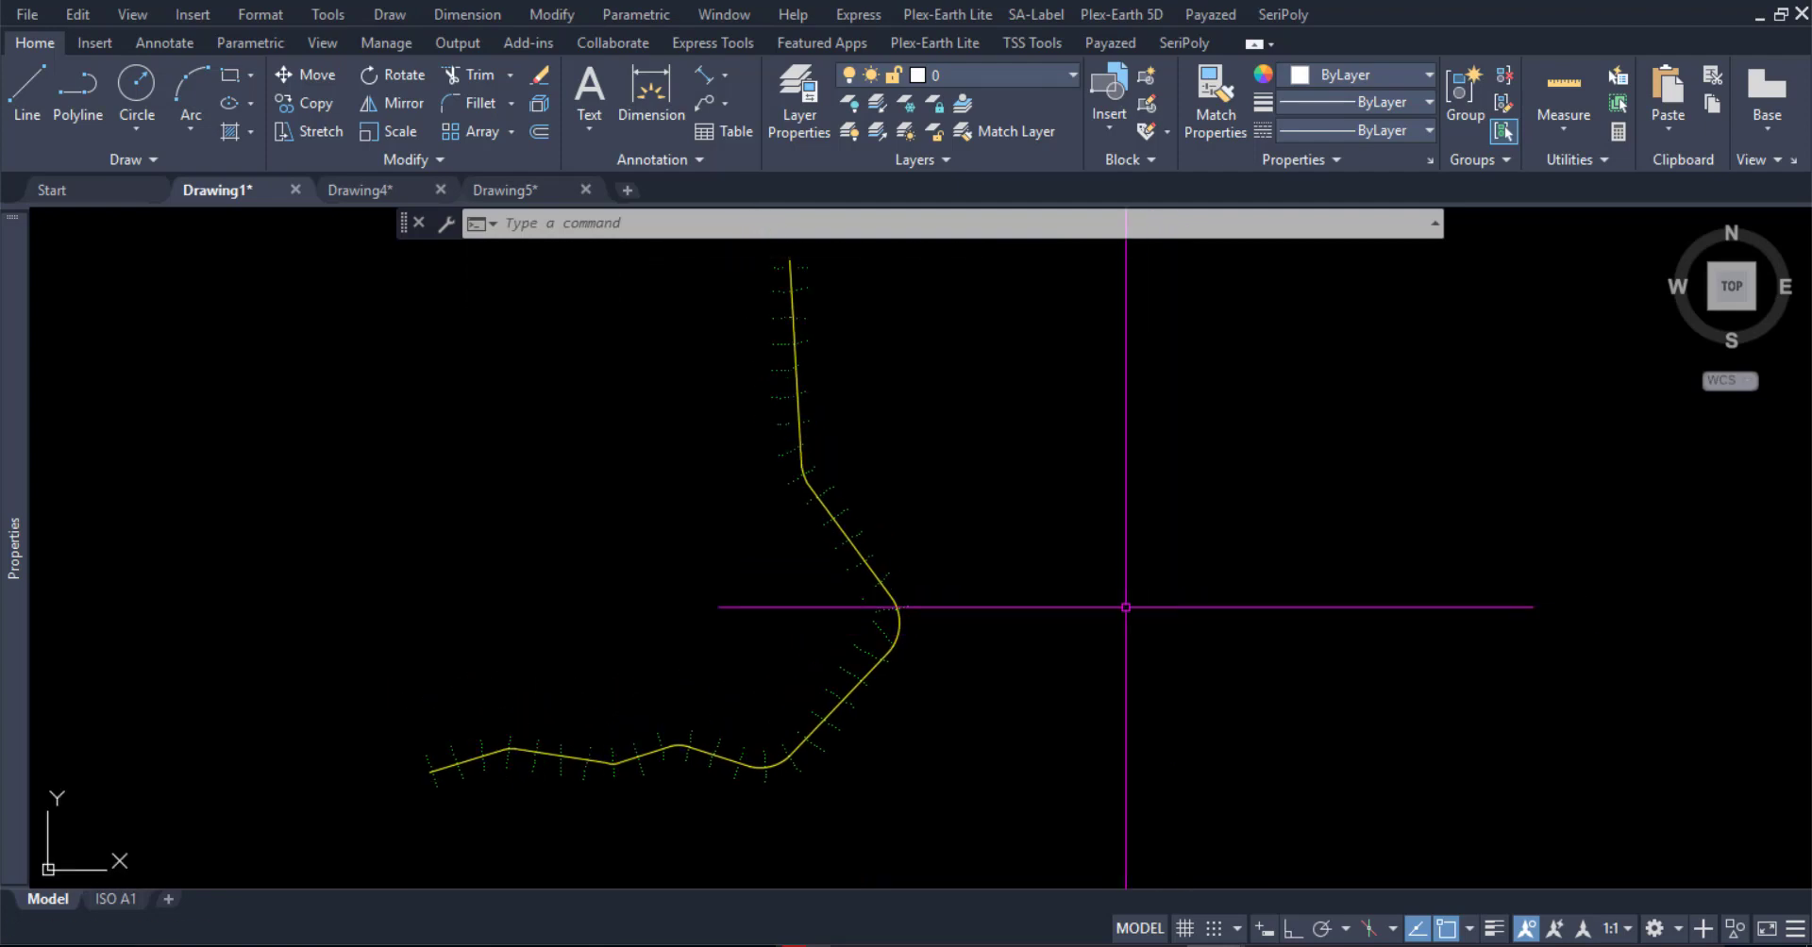
pyautogui.moveTo(1063, 527); pyautogui.dragTo(1105, 539, button='middle')
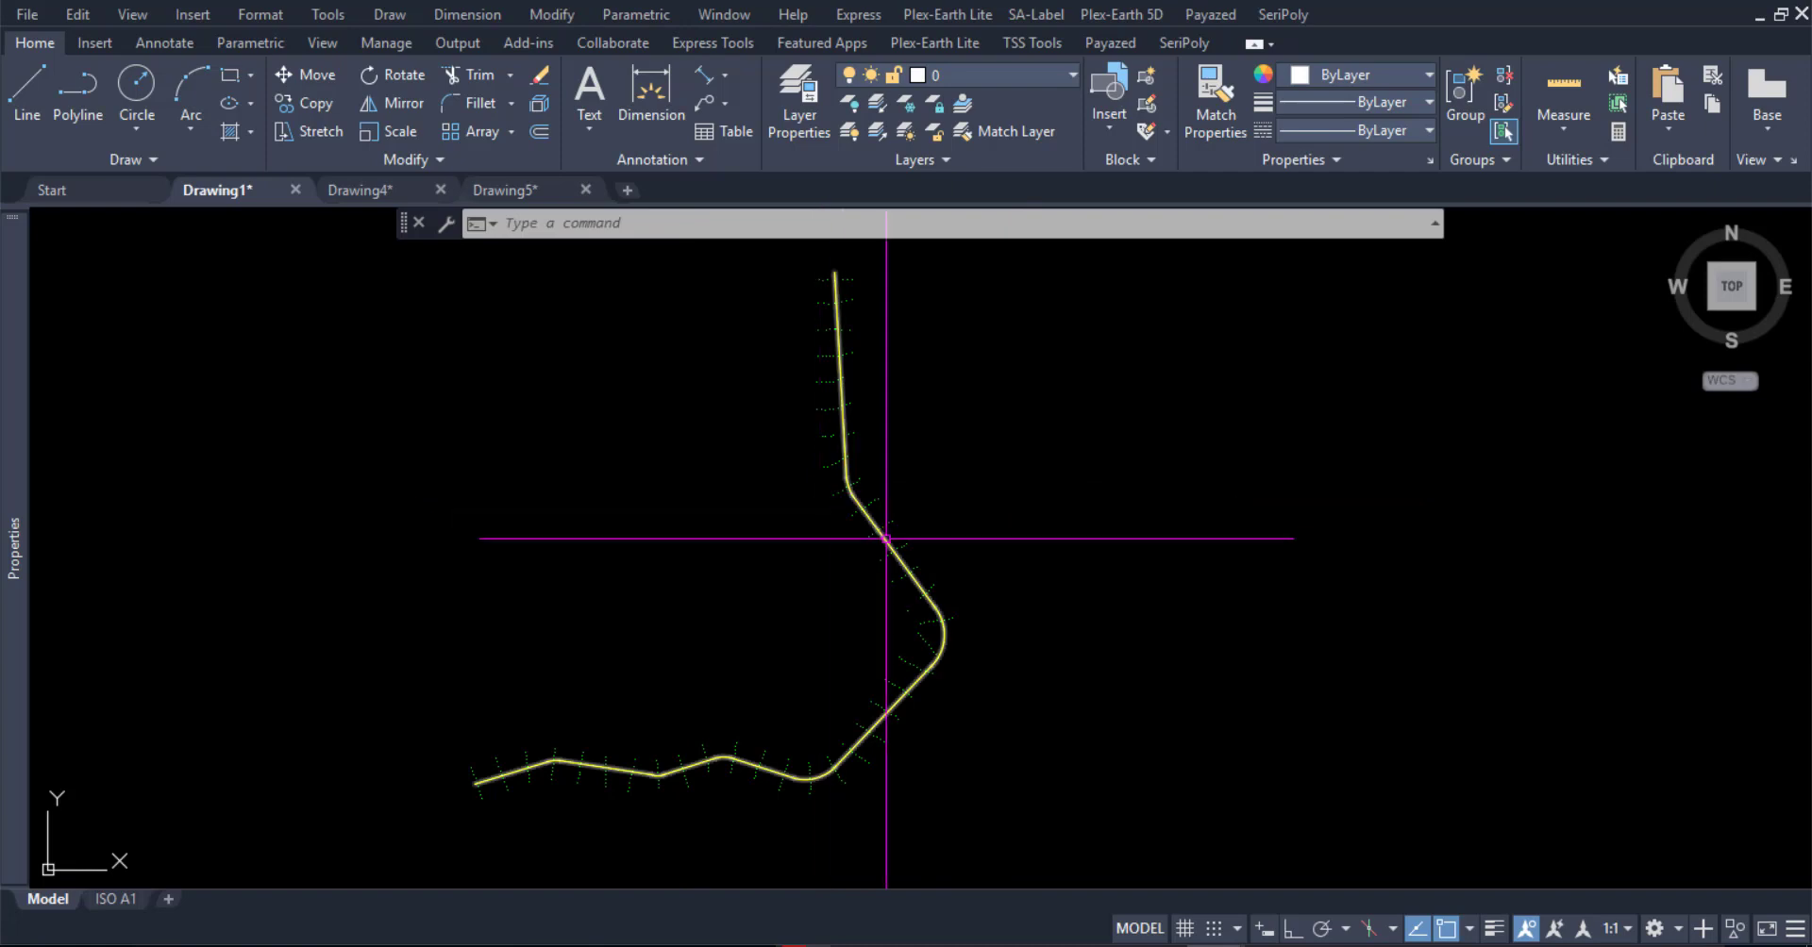
# Start a polyline from the alignment's upper end with endpoint snaps, then cancel it
pyautogui.write('pl')
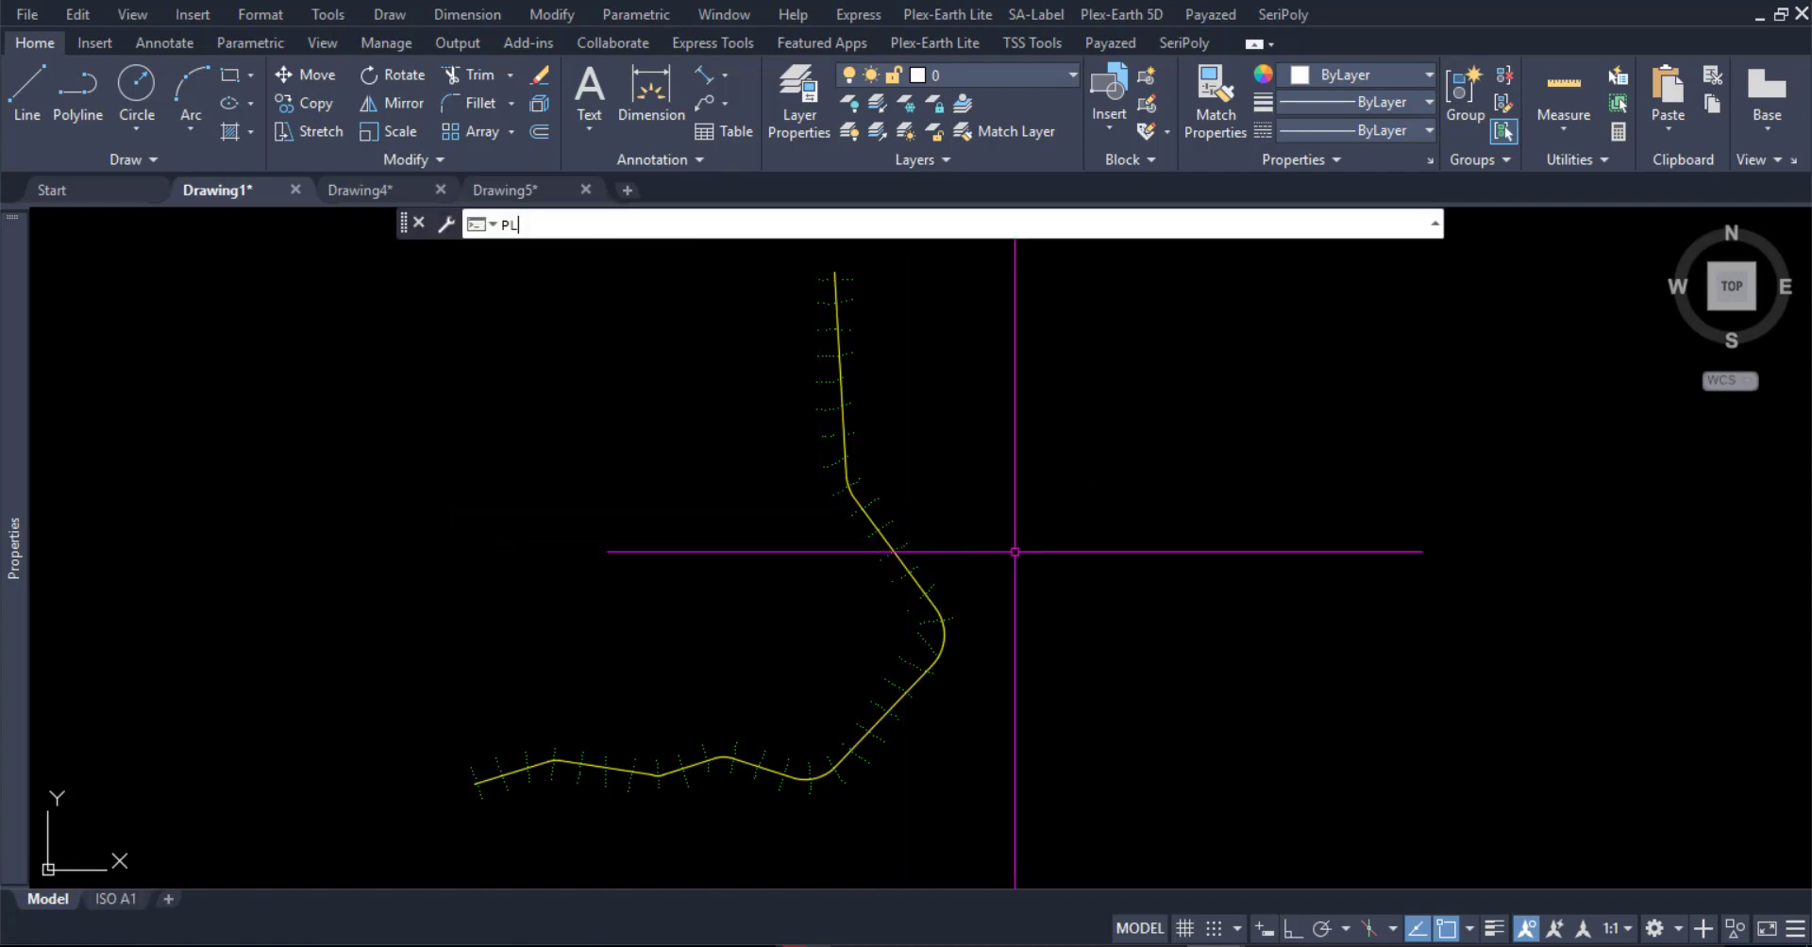
pyautogui.press('Return')
pyautogui.keyDown('shift'); pyautogui.rightClick(1052, 420); pyautogui.keyUp('shift')
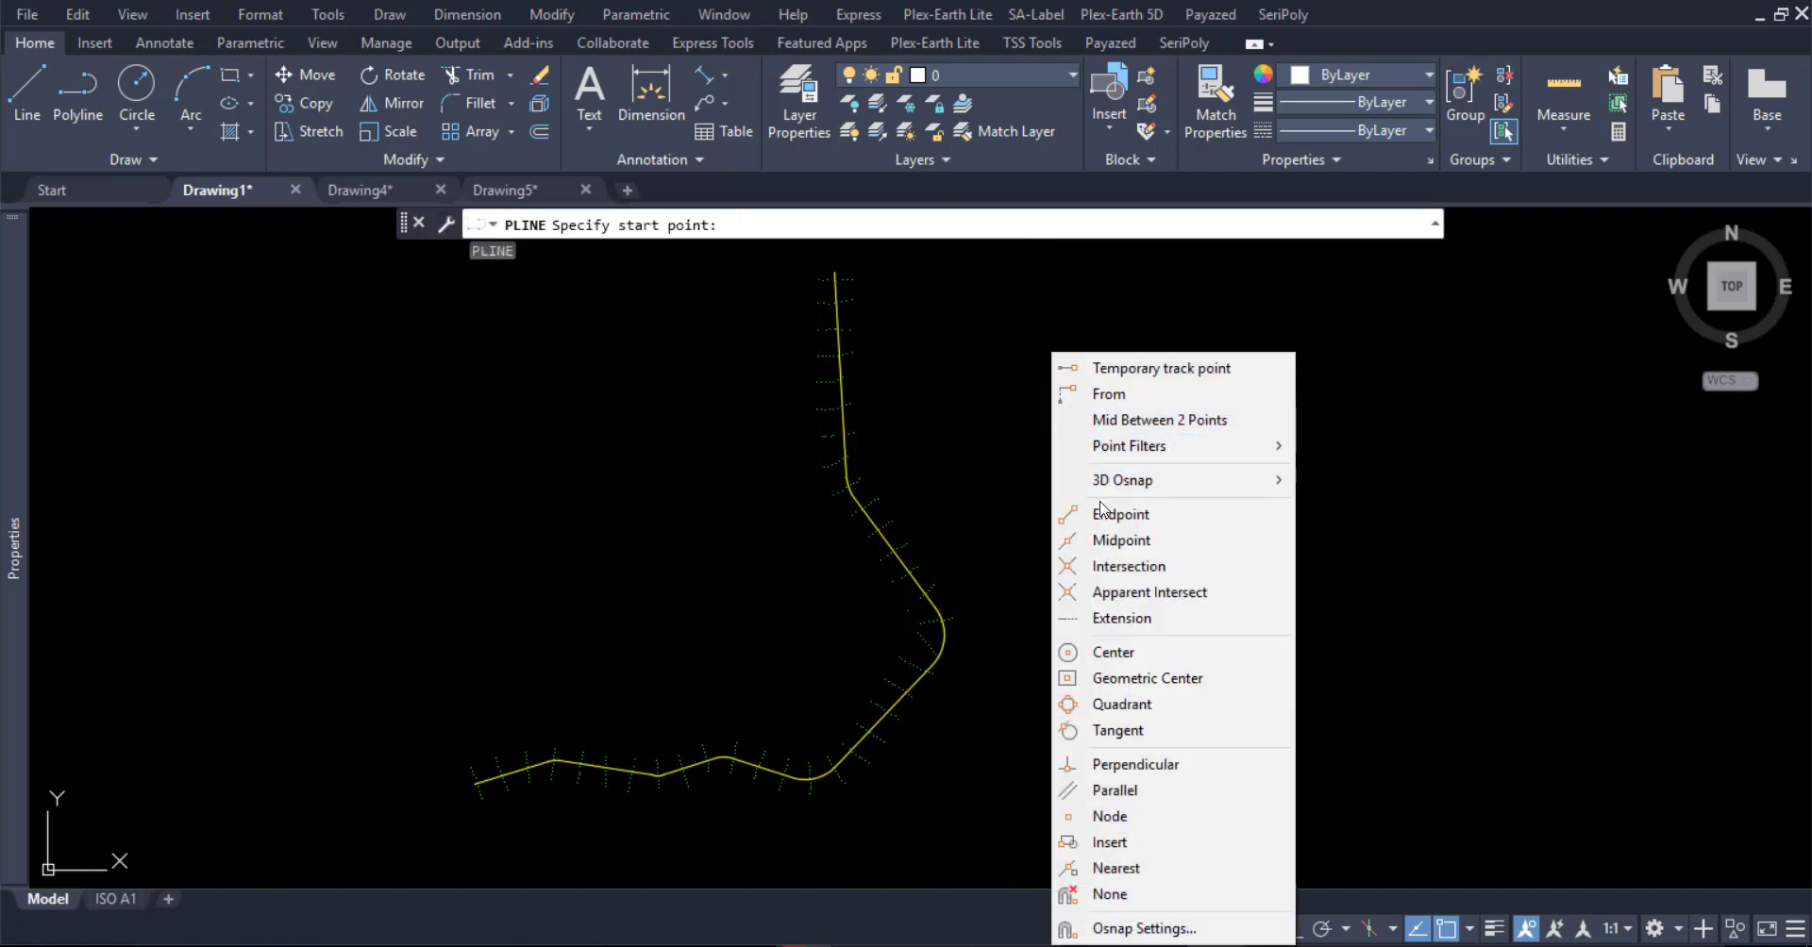
pyautogui.click(1121, 514)
pyautogui.scroll(2, 862, 275)
pyautogui.scroll(3, 756, 275)
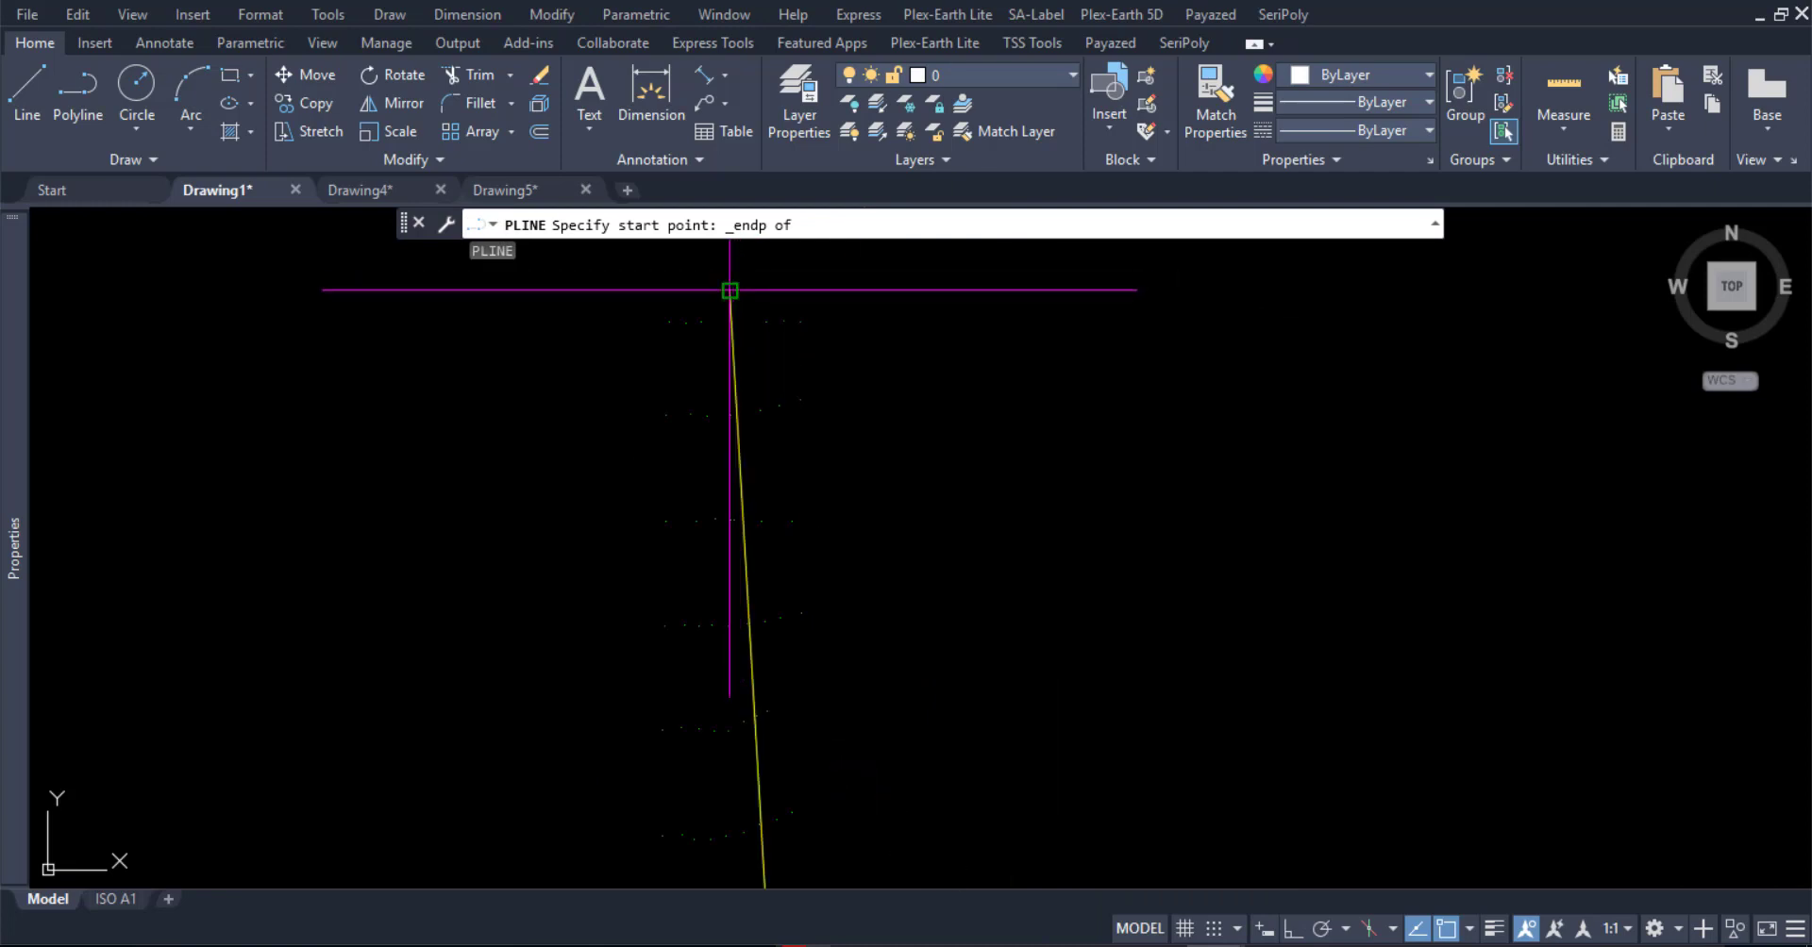
pyautogui.click(730, 290)
pyautogui.scroll(-3, 1129, 304)
pyautogui.scroll(-3, 1128, 304)
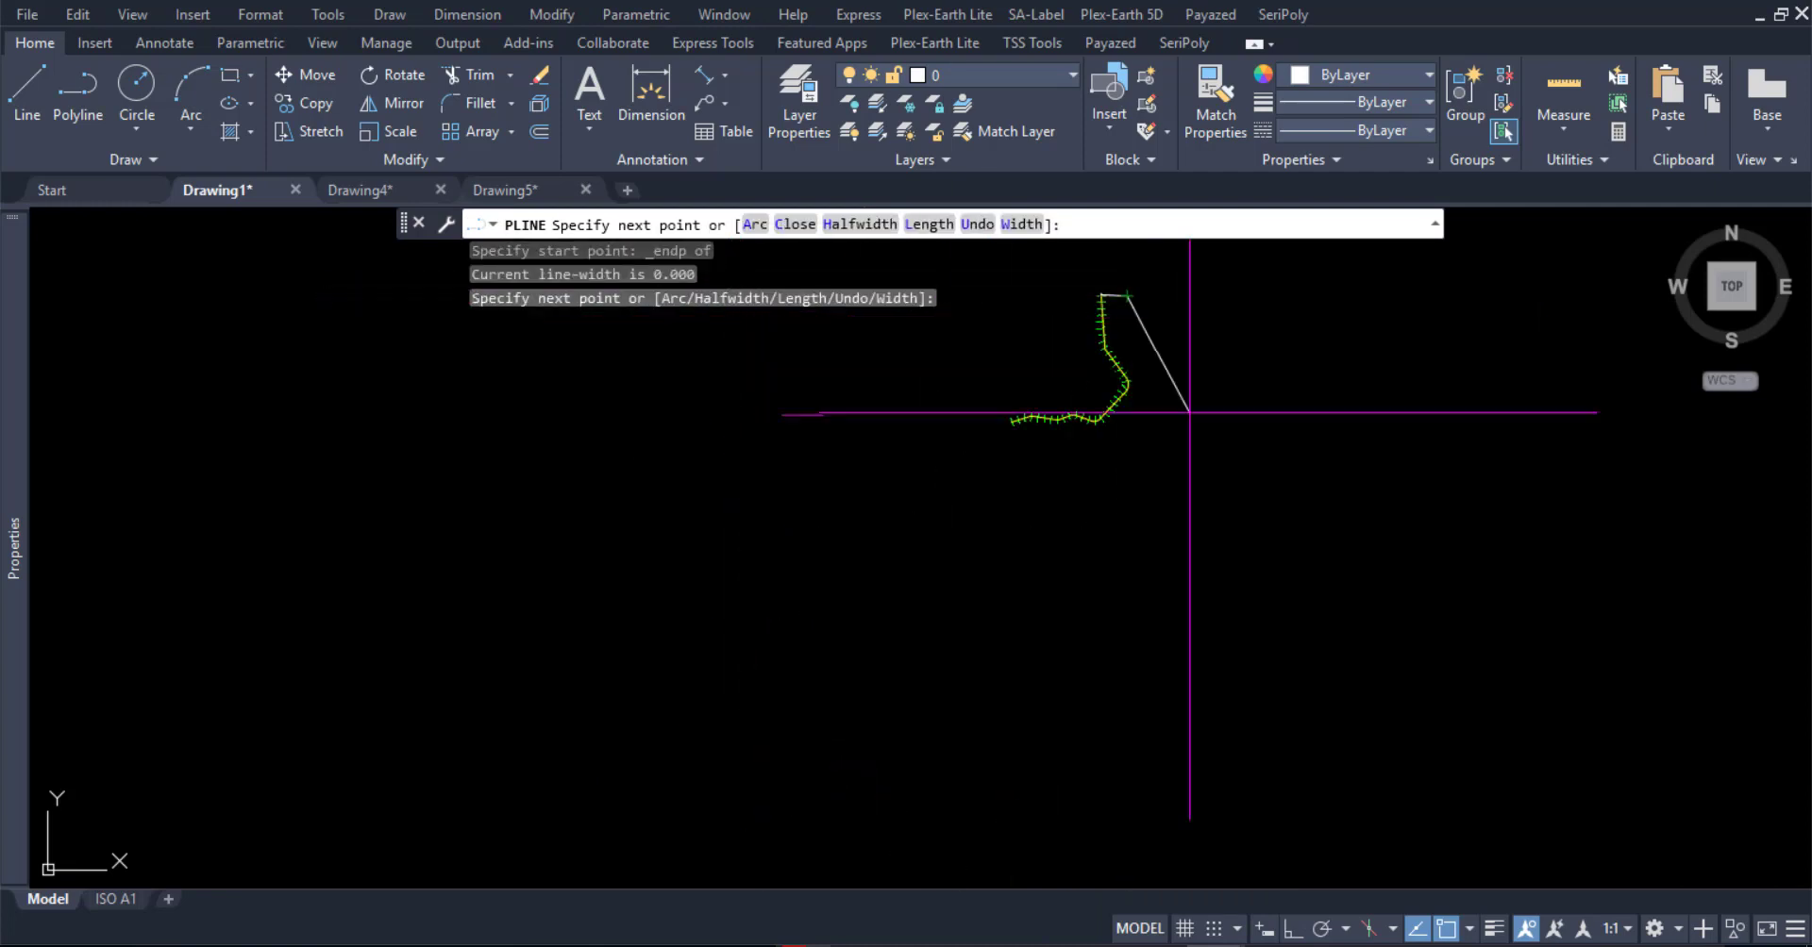
pyautogui.click(1184, 458)
pyautogui.scroll(3, 1009, 425)
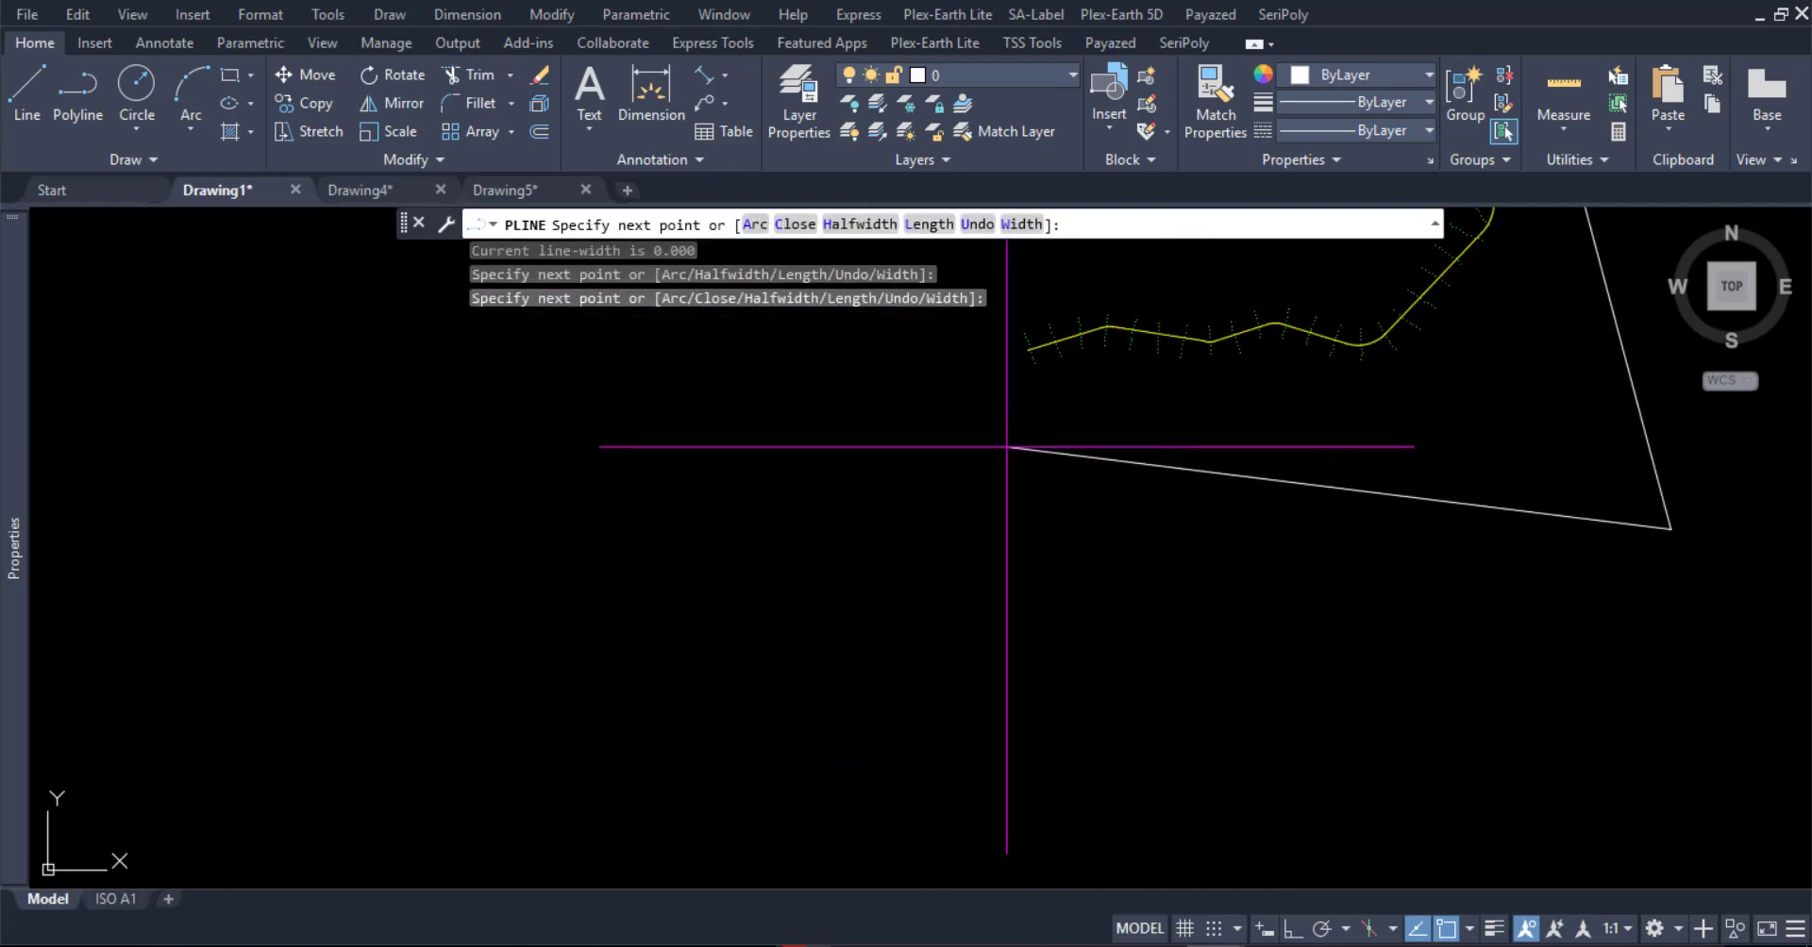
pyautogui.keyDown('shift'); pyautogui.rightClick(972, 376); pyautogui.keyUp('shift')
pyautogui.click(1046, 521)
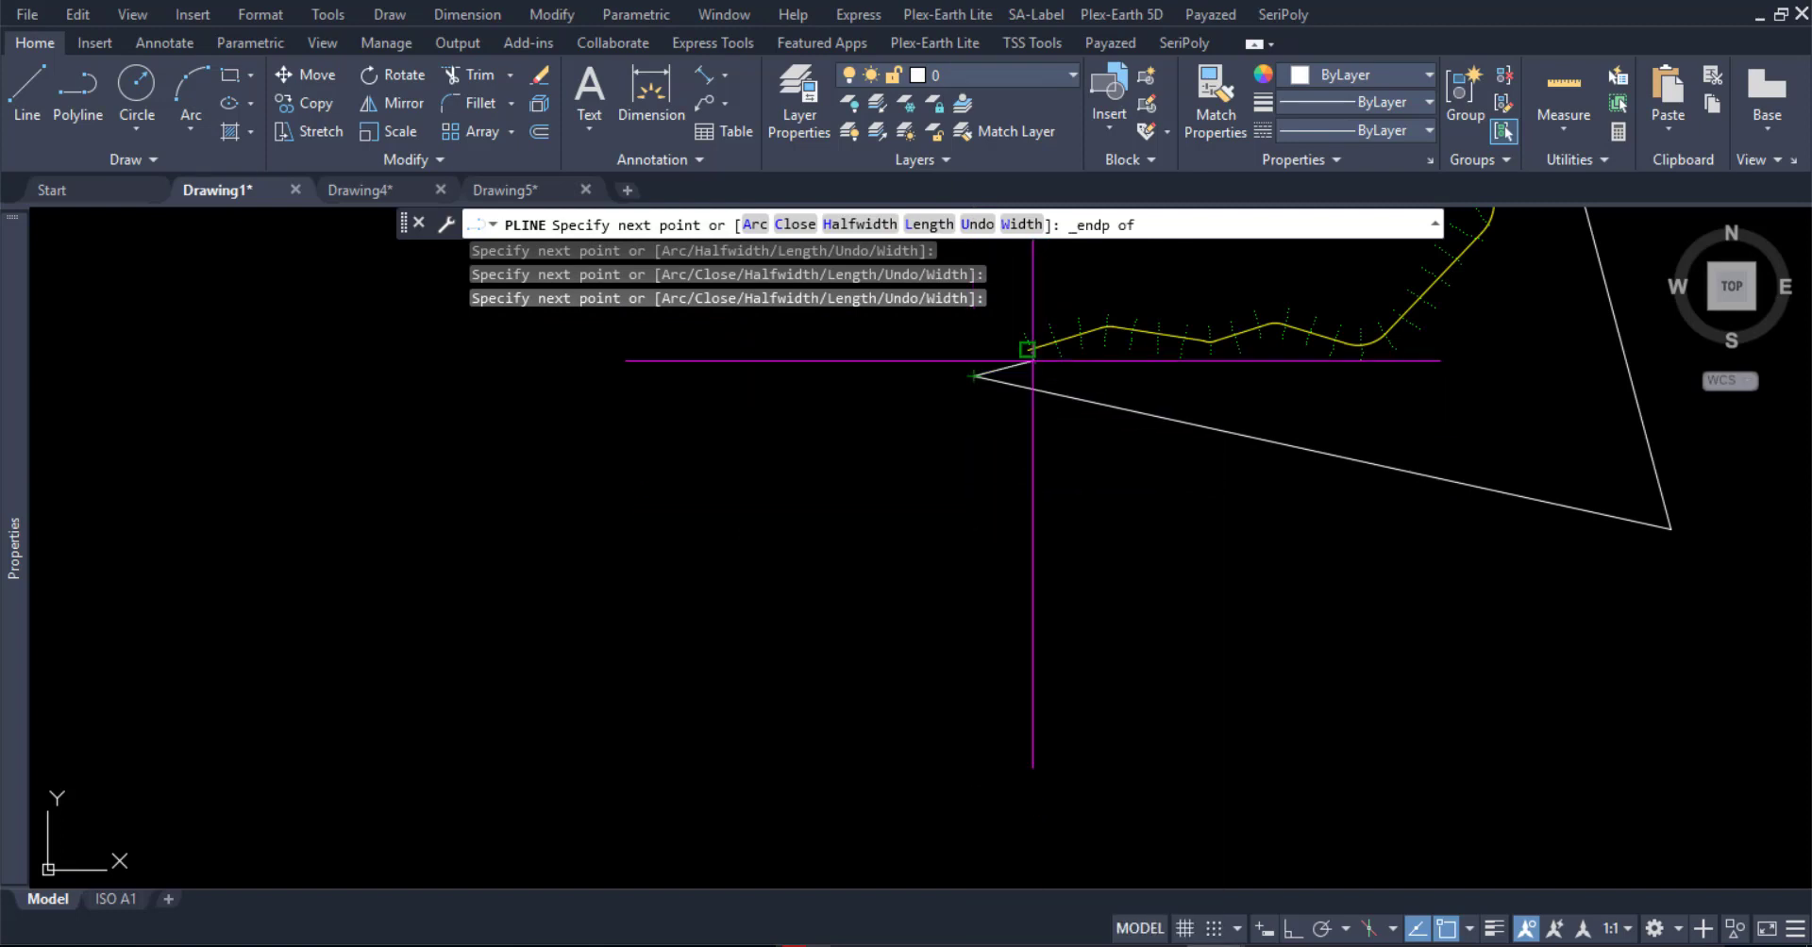
pyautogui.scroll(5, 1038, 364)
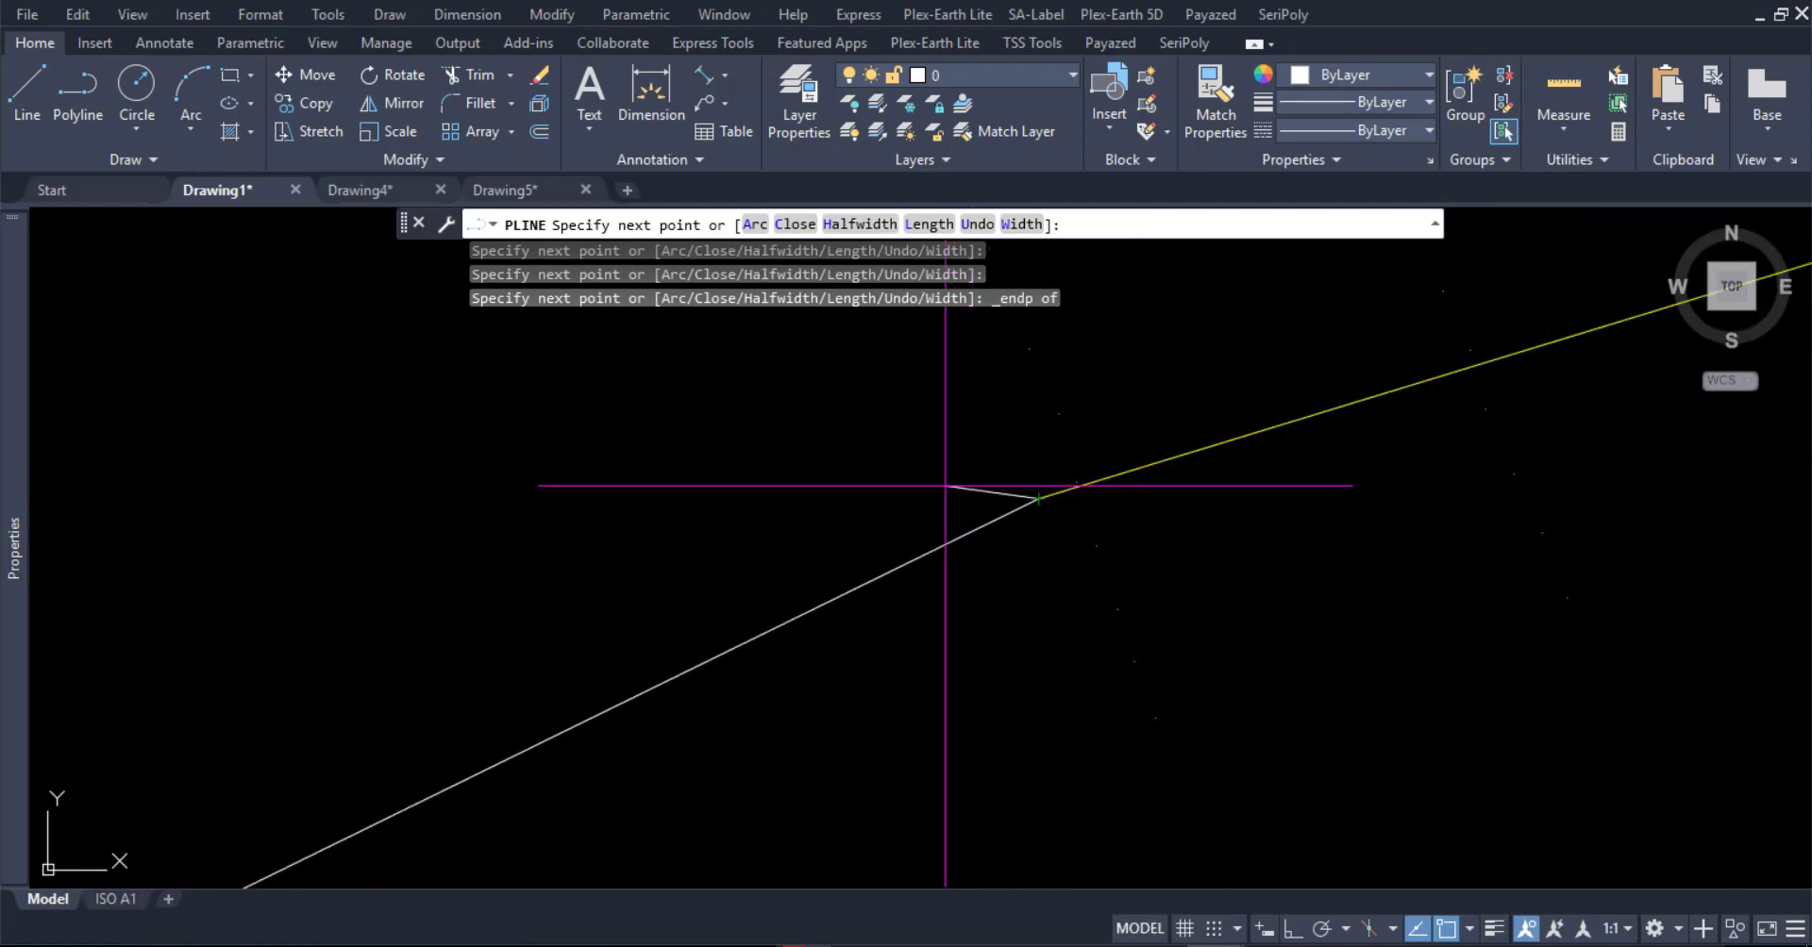
pyautogui.press('Escape')
pyautogui.scroll(-3, 783, 490)
pyautogui.press('Escape')
pyautogui.press('Escape')
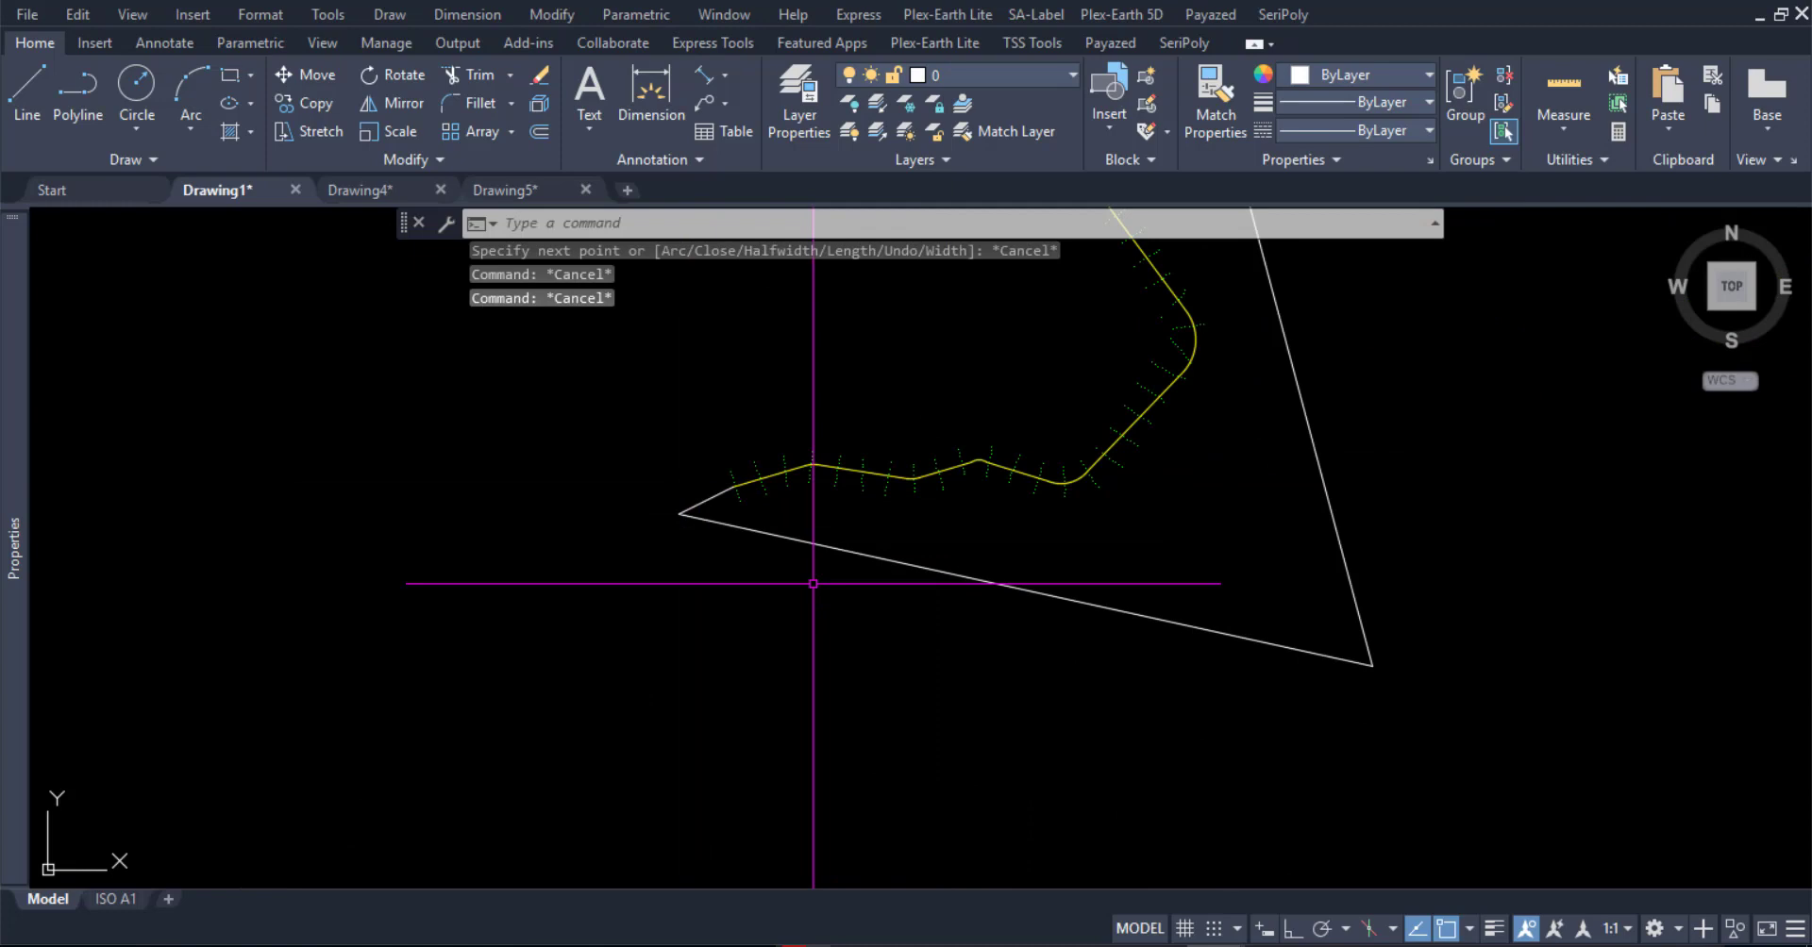
# JOIN the triangle outline and the yellow polyline into one polyline
pyautogui.write('j')
pyautogui.press('Return')
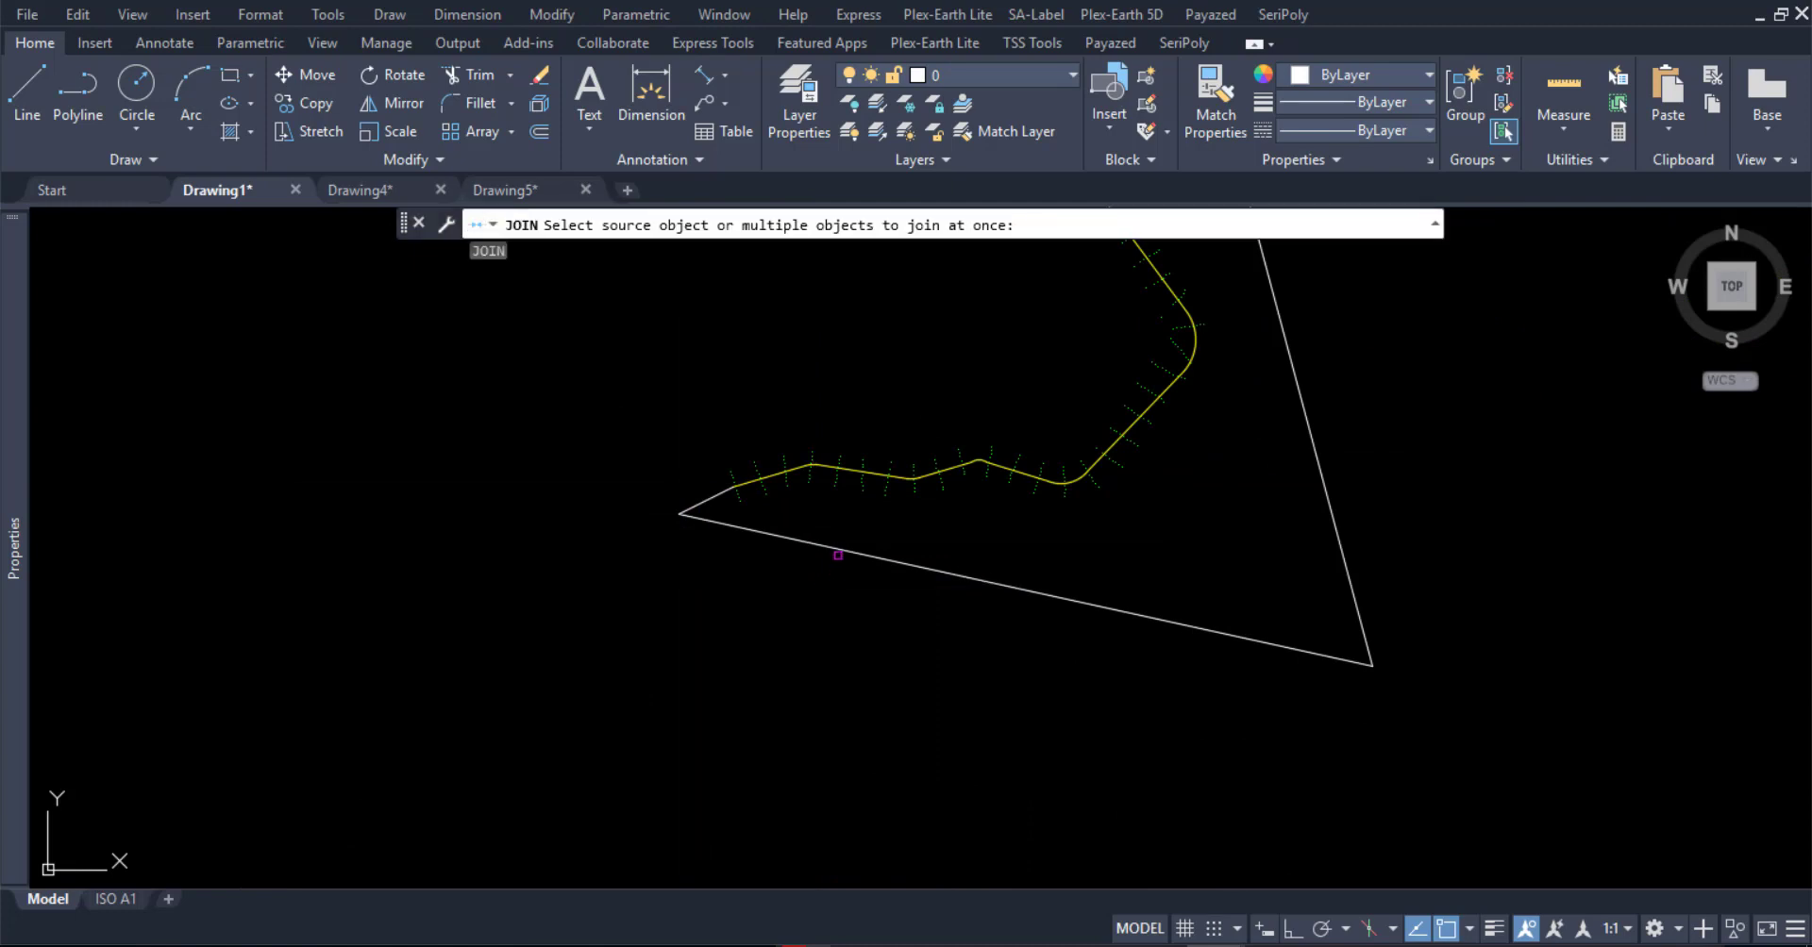
pyautogui.click(846, 550)
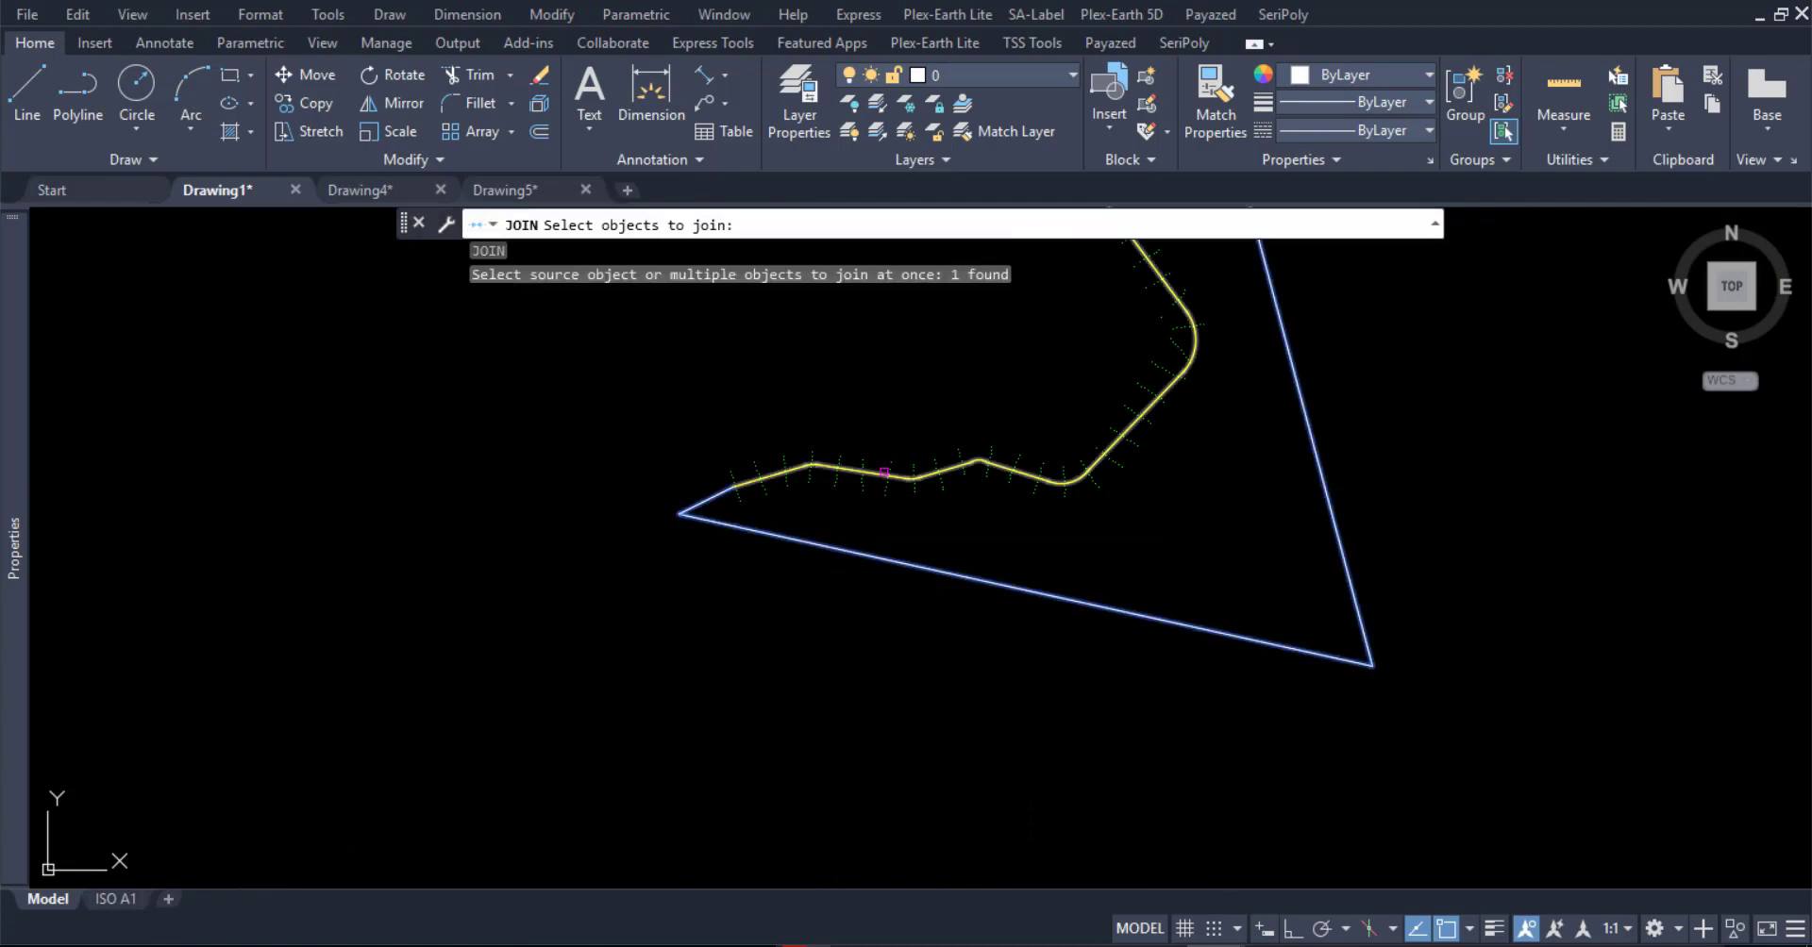
pyautogui.click(884, 474)
pyautogui.press('Return')
pyautogui.scroll(-3, 880, 606)
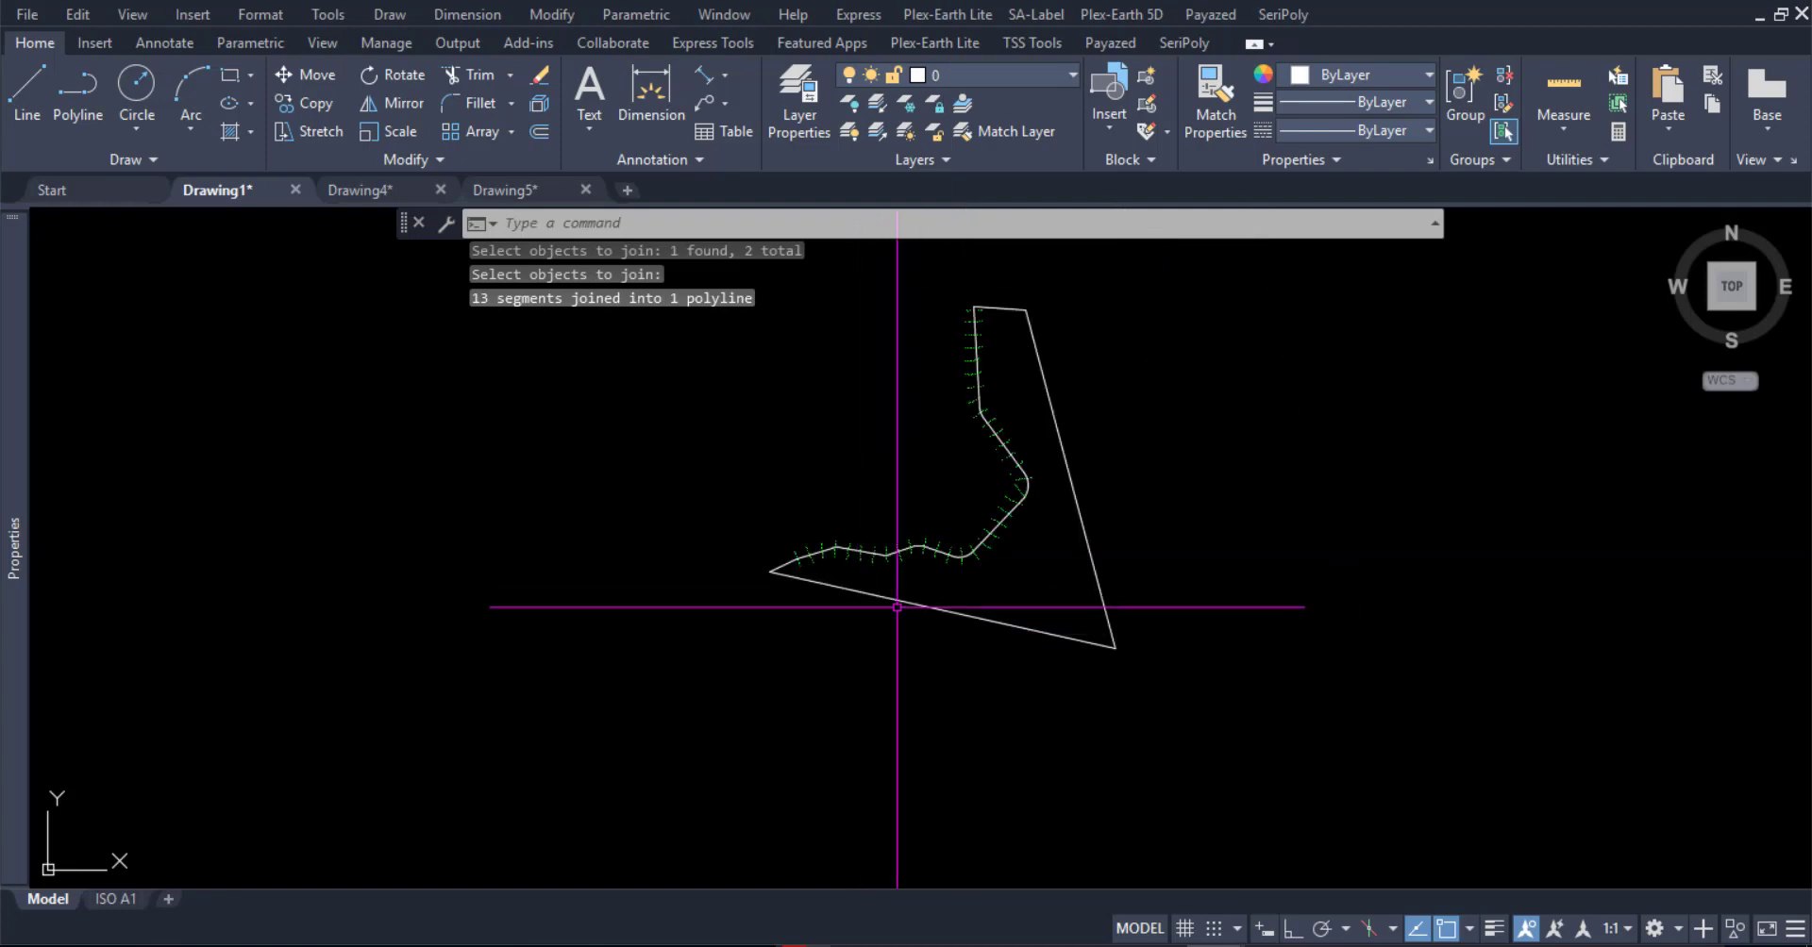
pyautogui.press('Escape')
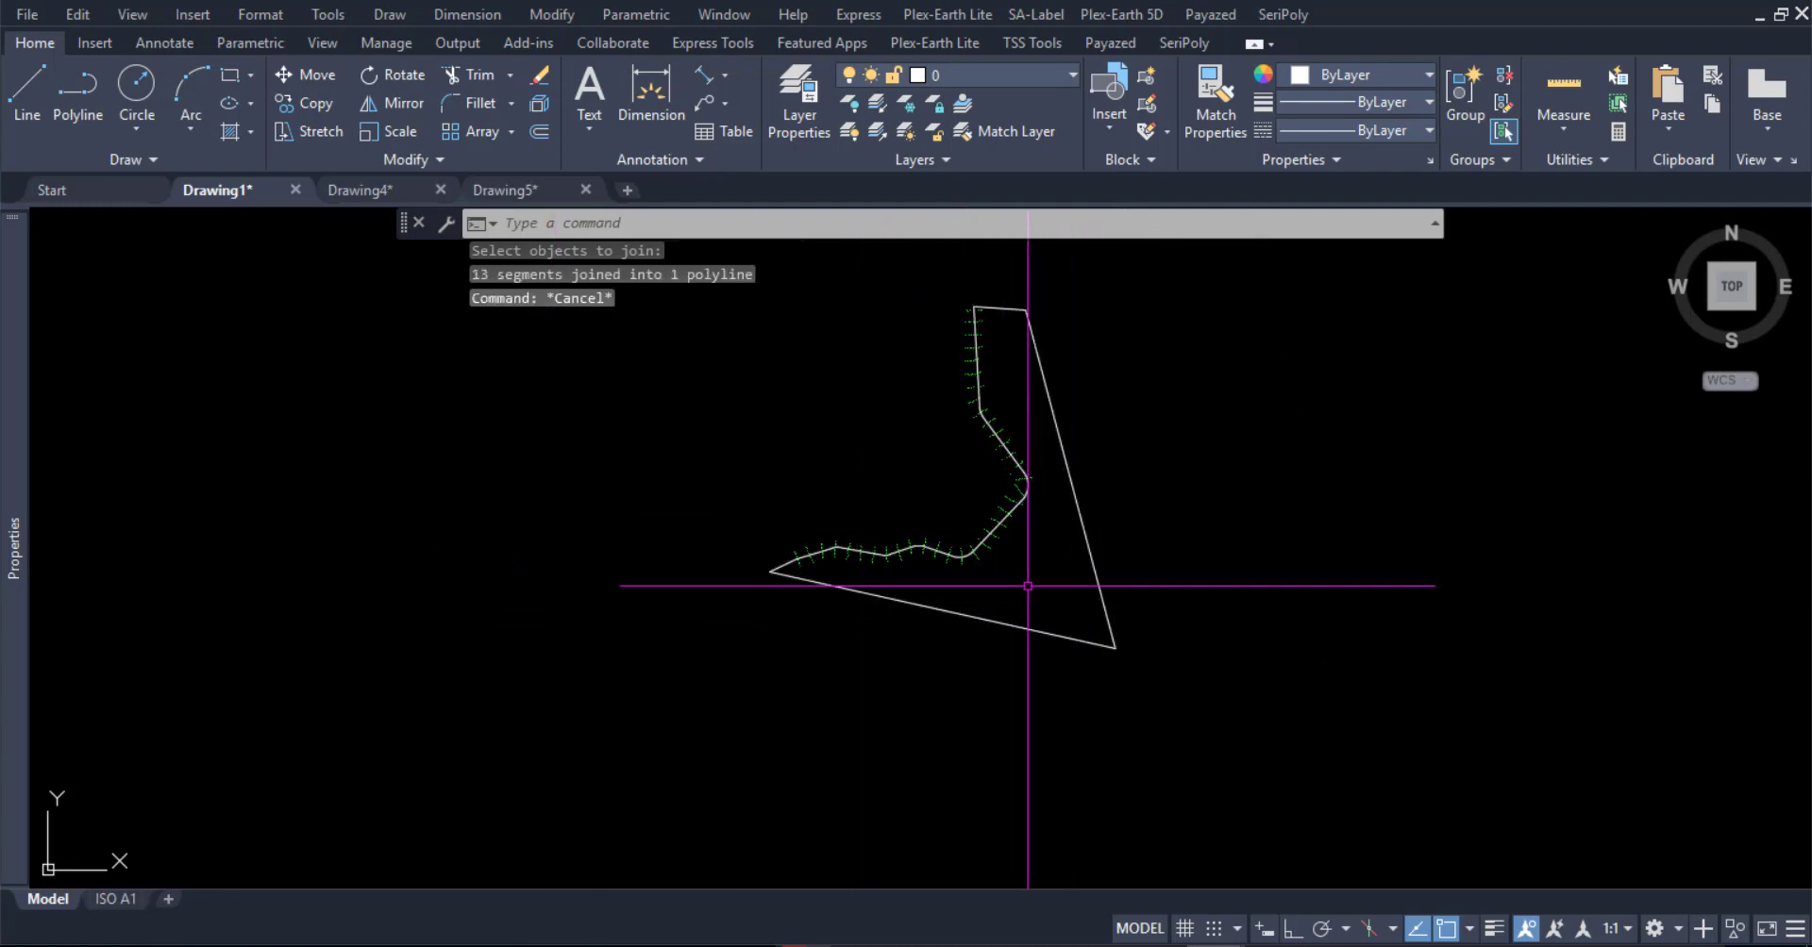
pyautogui.press('Escape')
pyautogui.scroll(3, 985, 556)
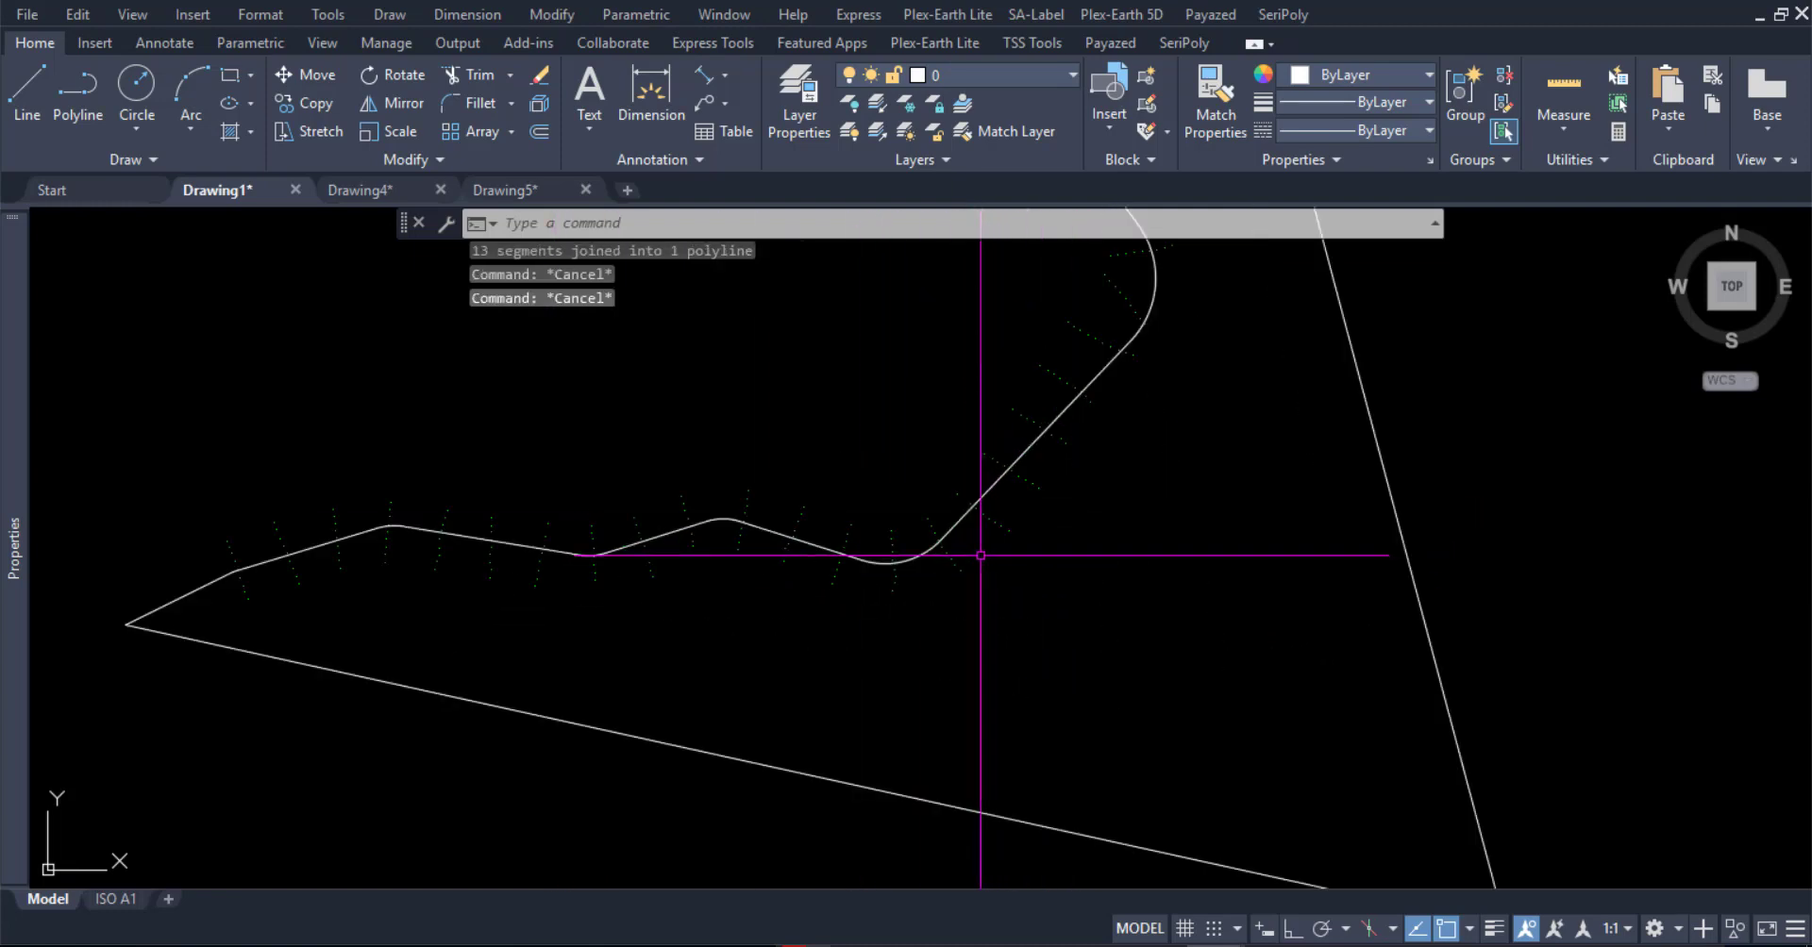
pyautogui.scroll(-1, 1032, 667)
pyautogui.scroll(-2, 1103, 653)
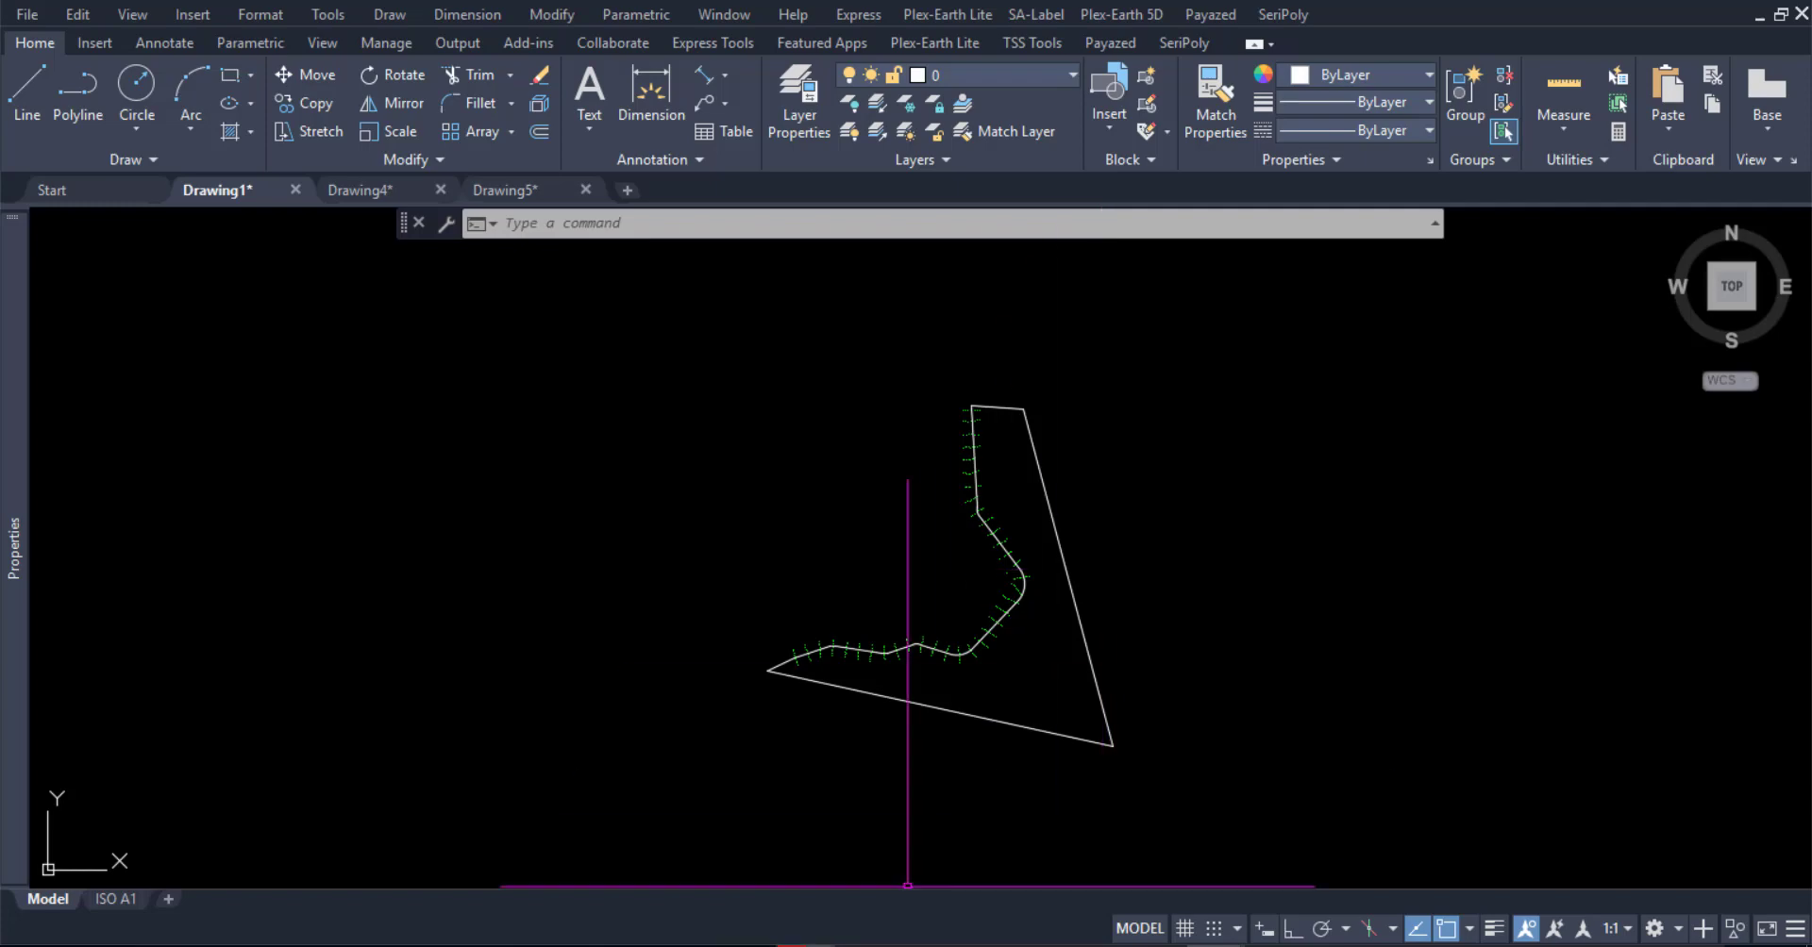
# Drag BT.lsp from the project folder onto Drawing1 to load it
pyautogui.click(696, 841)
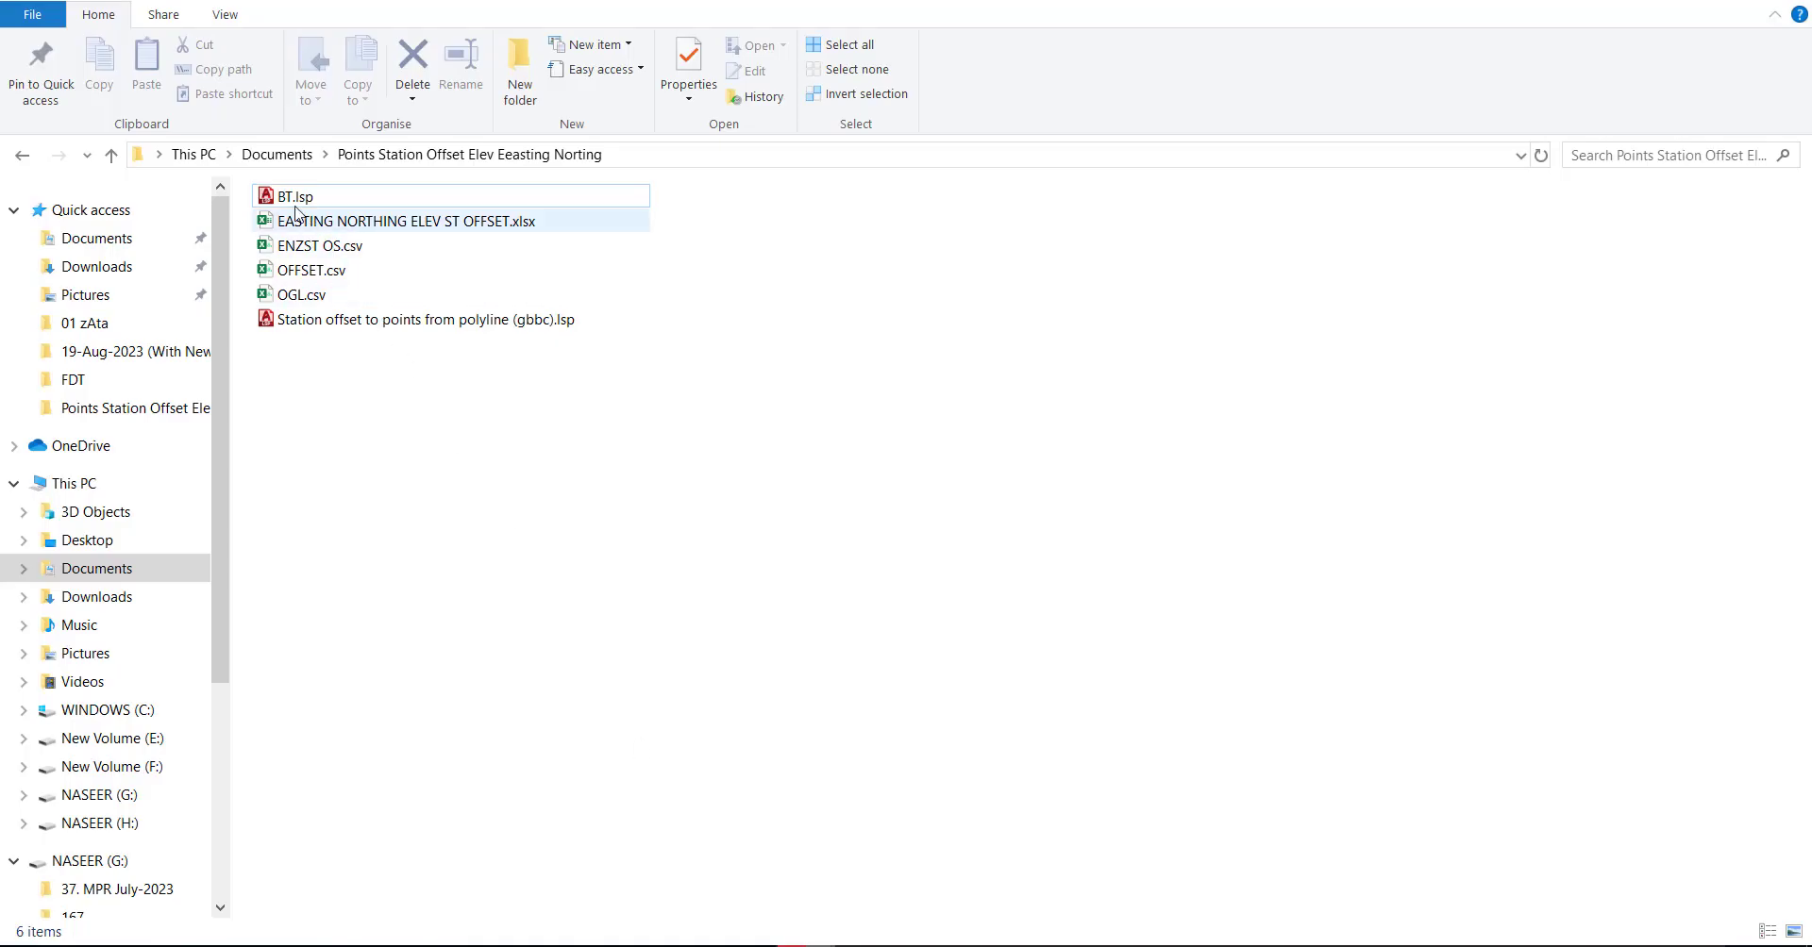
pyautogui.moveTo(297, 197)
pyautogui.mouseDown()
pyautogui.moveTo(1065, 844)
pyautogui.moveTo(976, 819)
pyautogui.moveTo(964, 791)
pyautogui.mouseUp()
pyautogui.click(1021, 851)
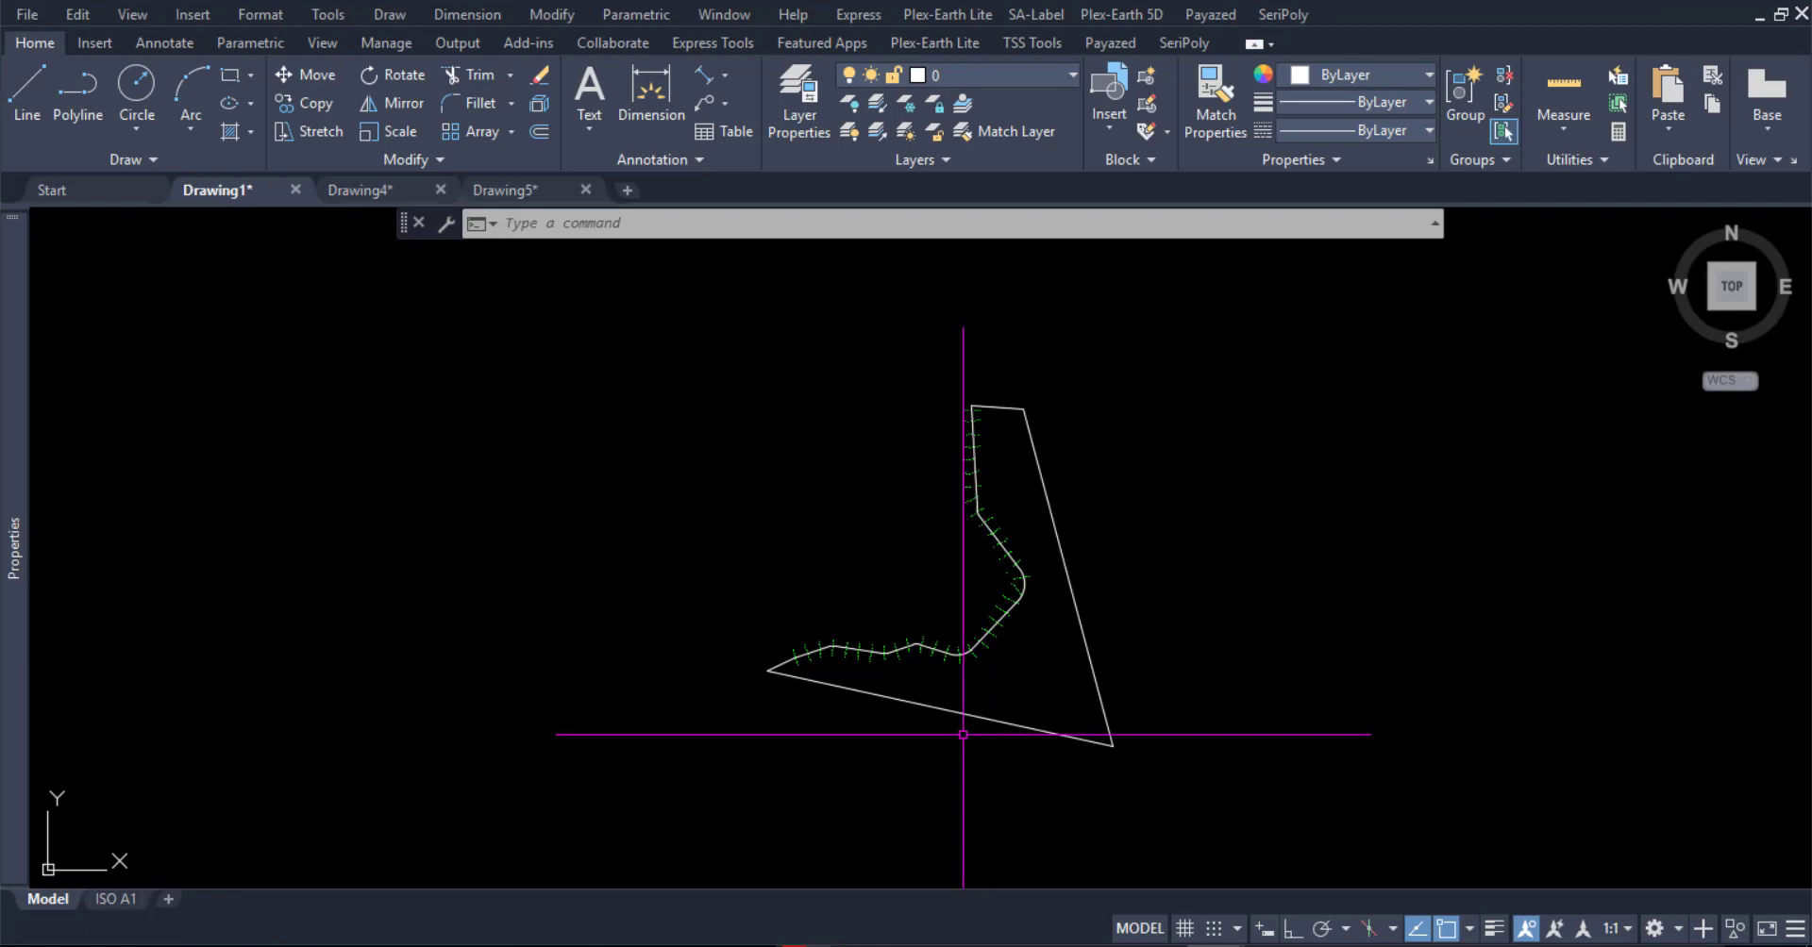
# Run BOUNDARYTRIM with the joined outline as the trim boundary
pyautogui.write('BOUNDARYT')
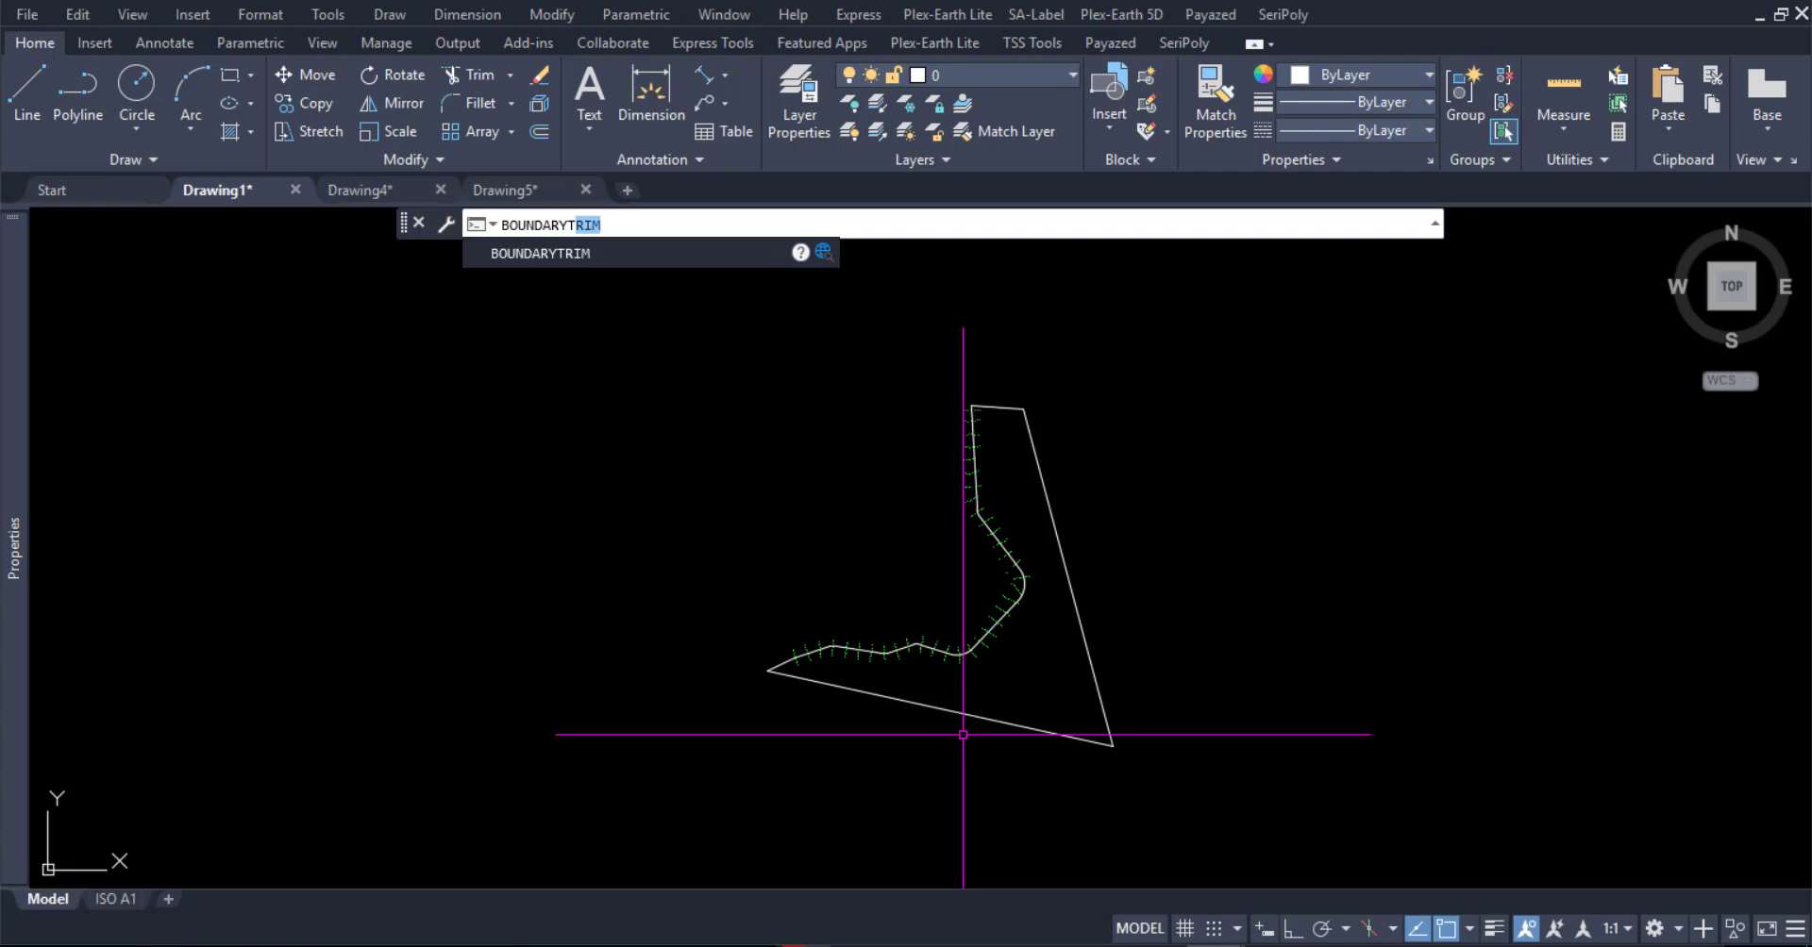
pyautogui.click(565, 251)
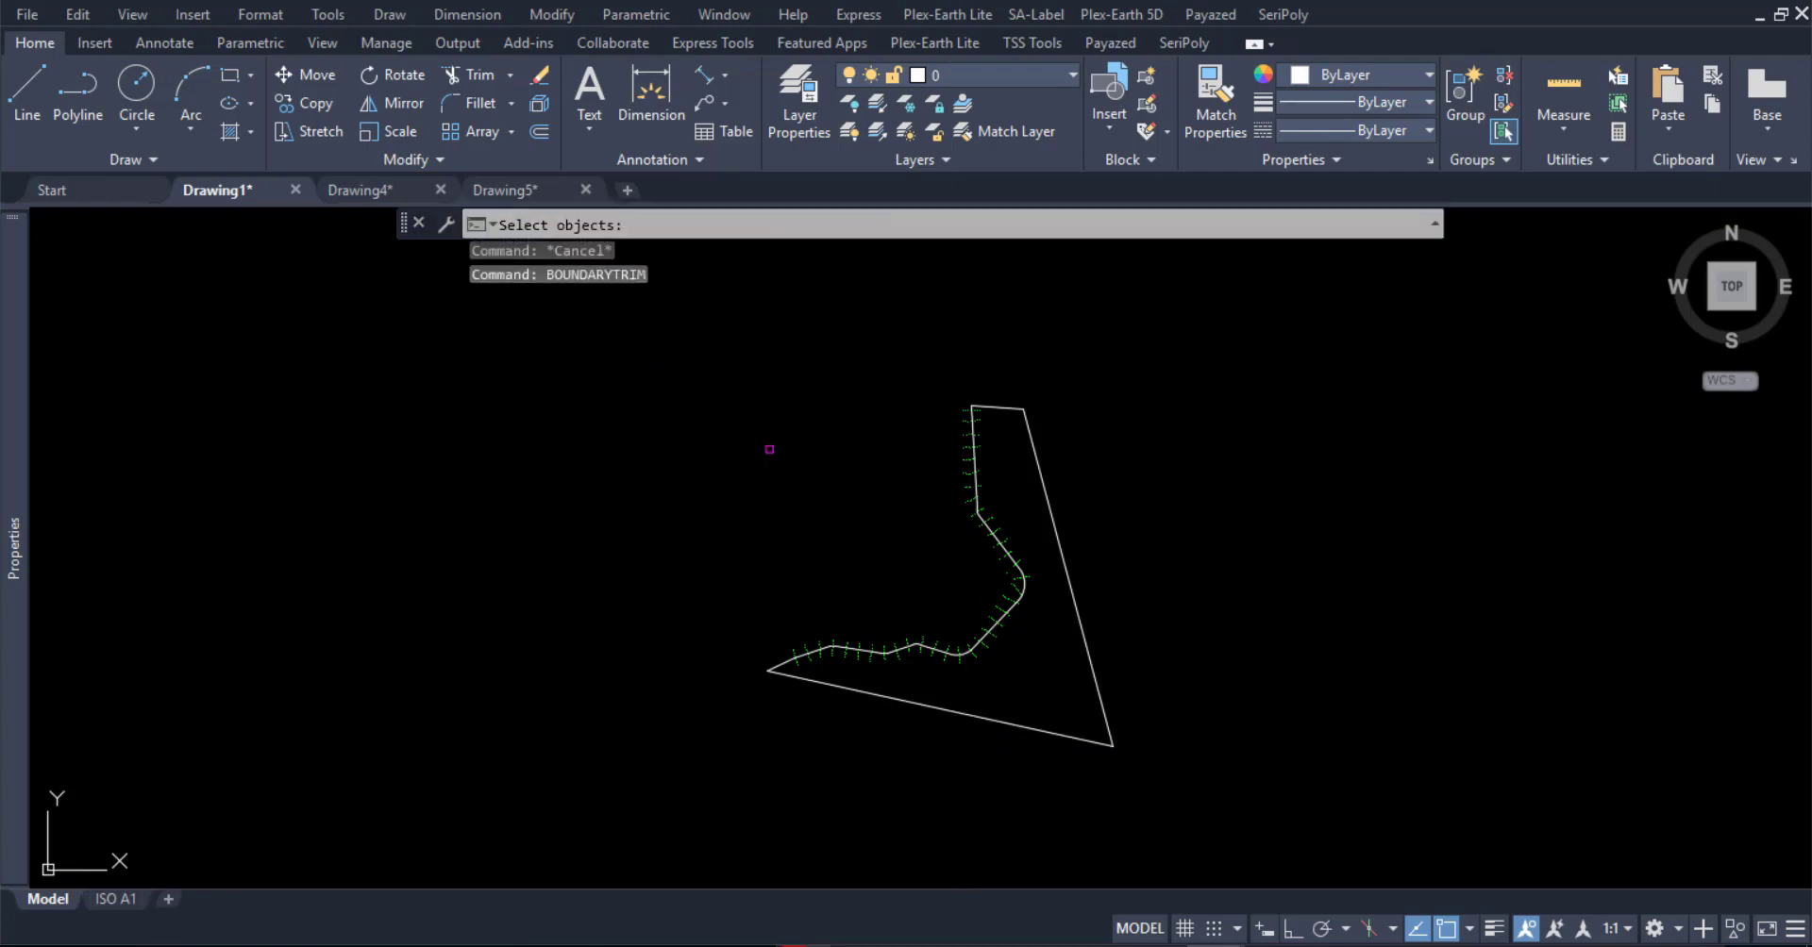
pyautogui.click(1089, 654)
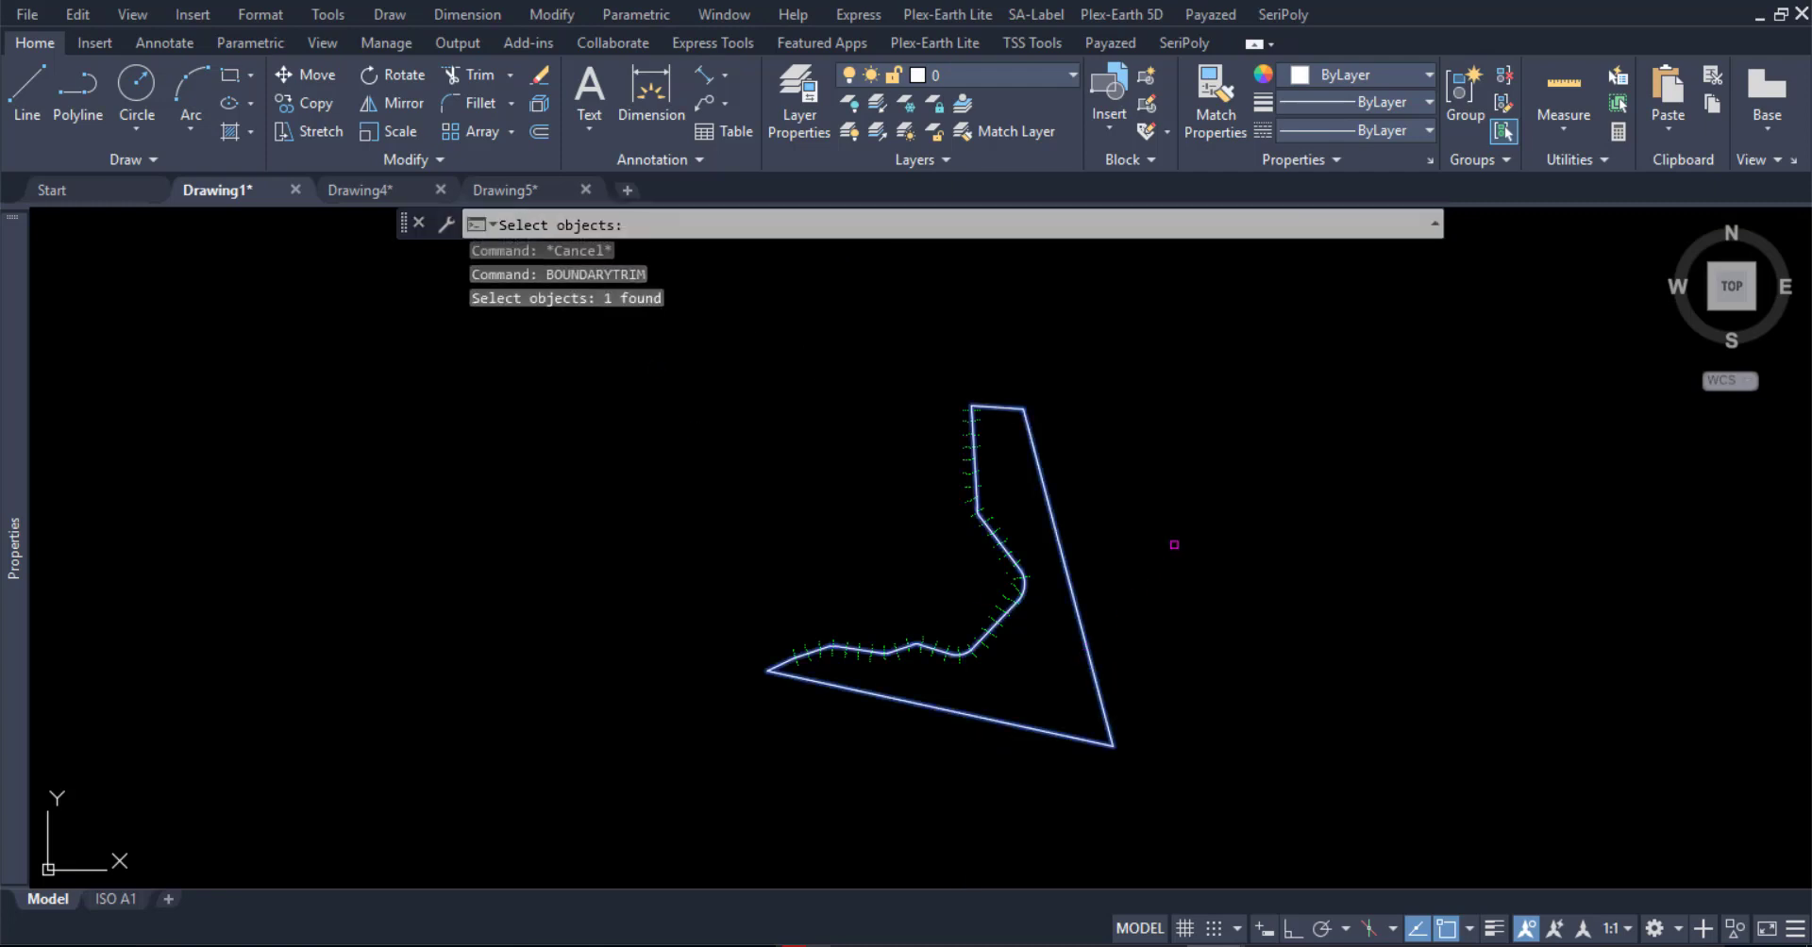
pyautogui.press('Return')
# Window-select the tick marks on the left portion of the alignment
pyautogui.scroll(5, 1003, 614)
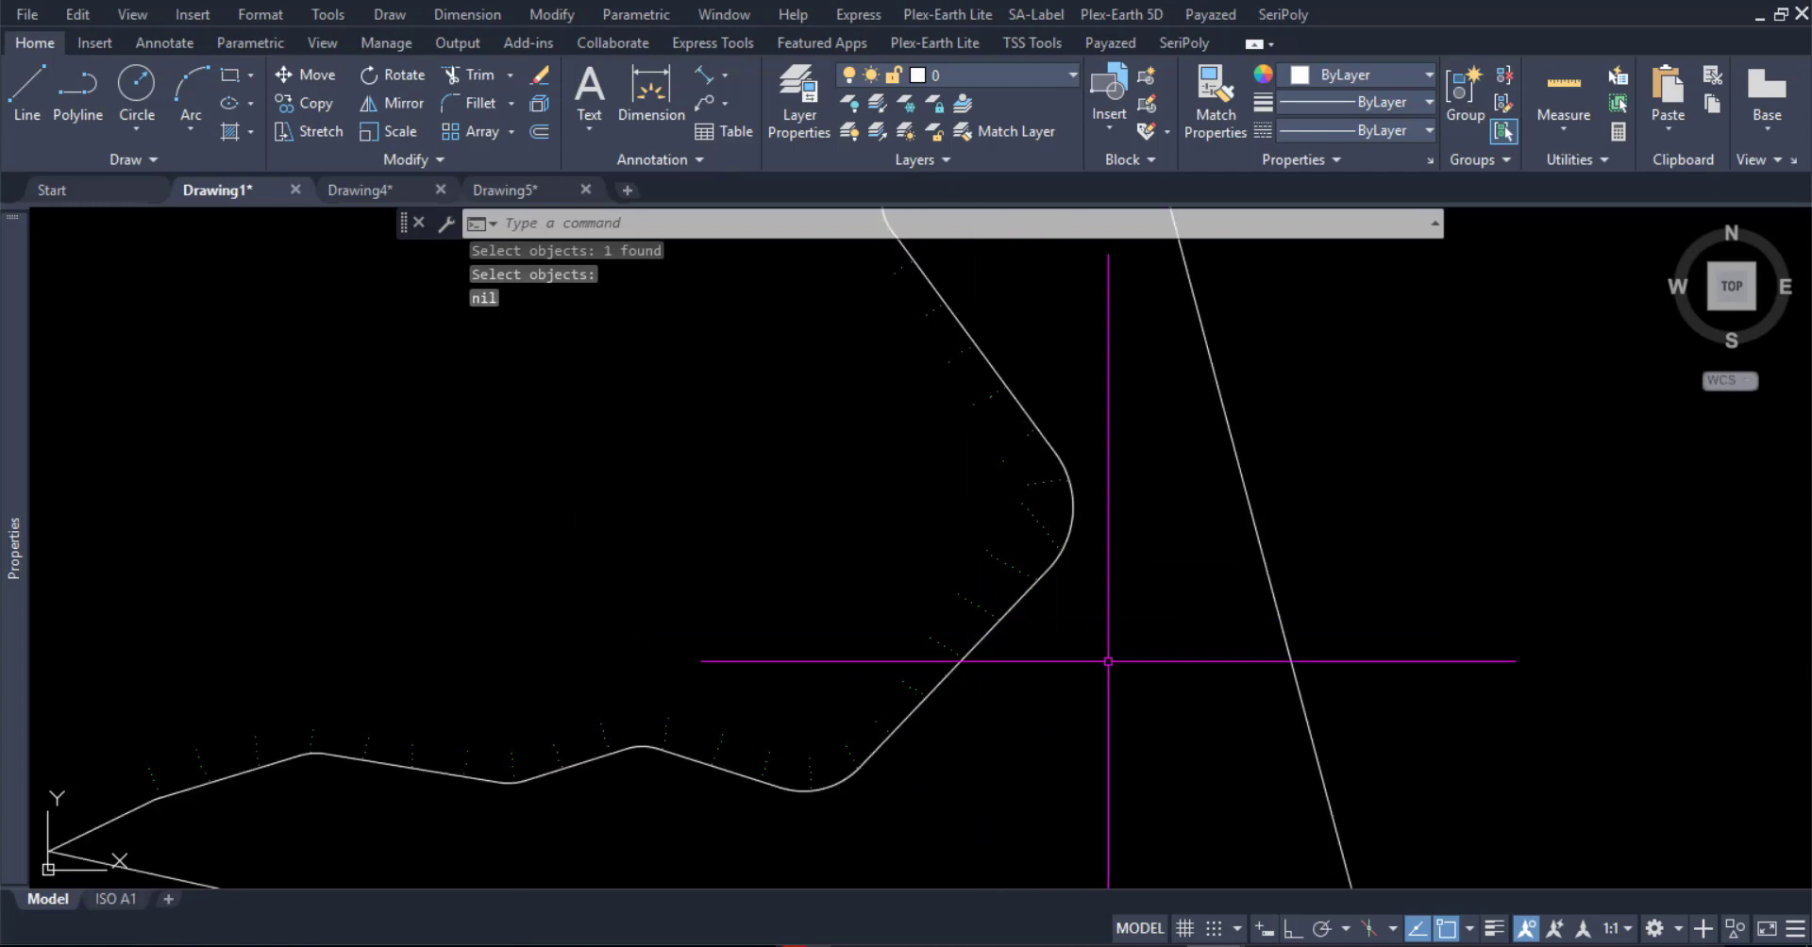
pyautogui.scroll(3, 1075, 527)
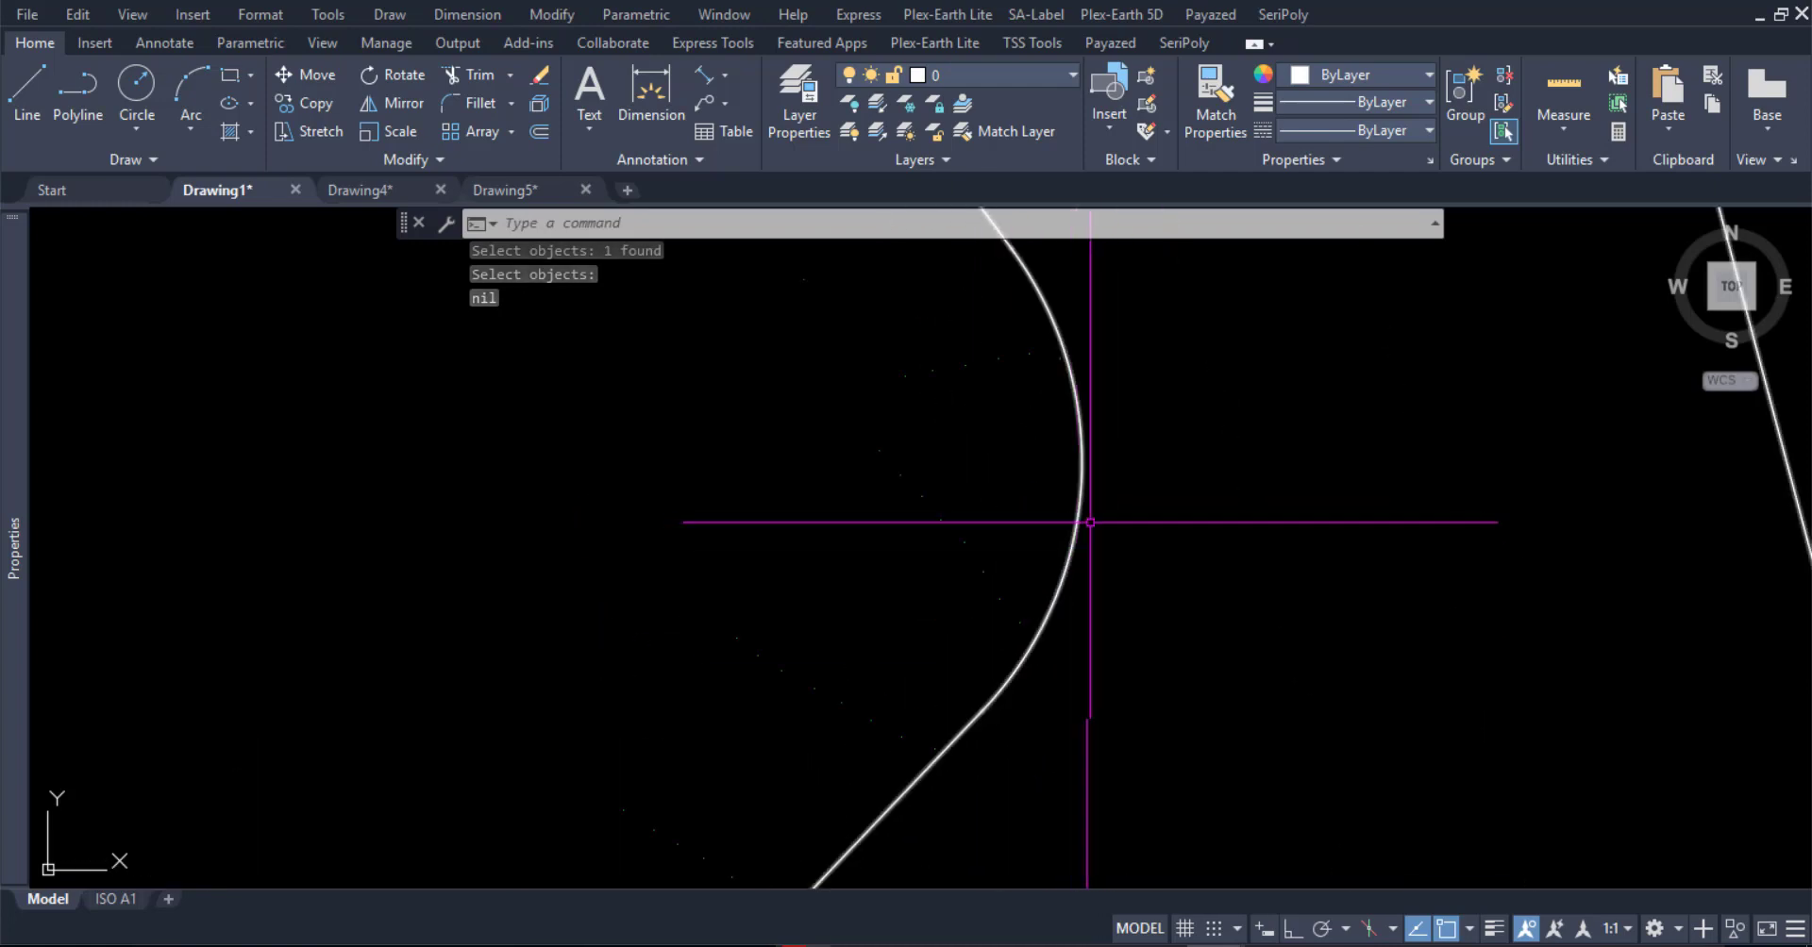
pyautogui.scroll(-4, 1152, 578)
pyautogui.scroll(-2, 1083, 728)
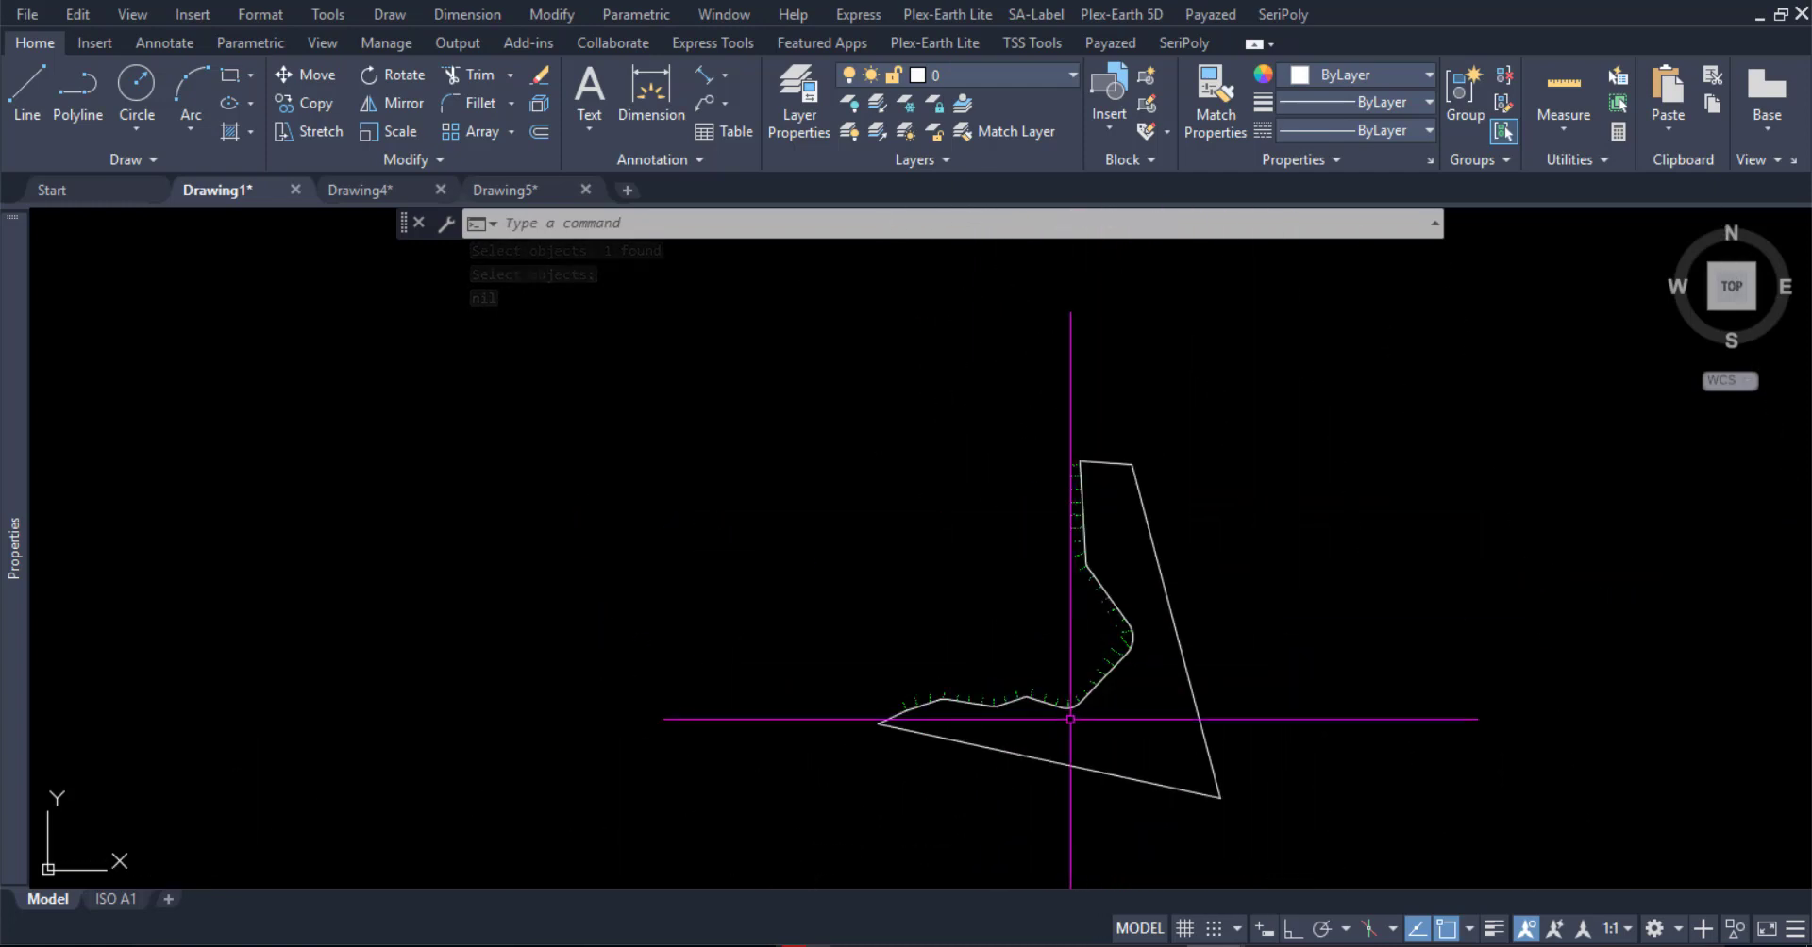
pyautogui.scroll(-2, 1145, 741)
pyautogui.scroll(3, 1146, 741)
pyautogui.scroll(3, 1153, 728)
pyautogui.scroll(-3, 1011, 749)
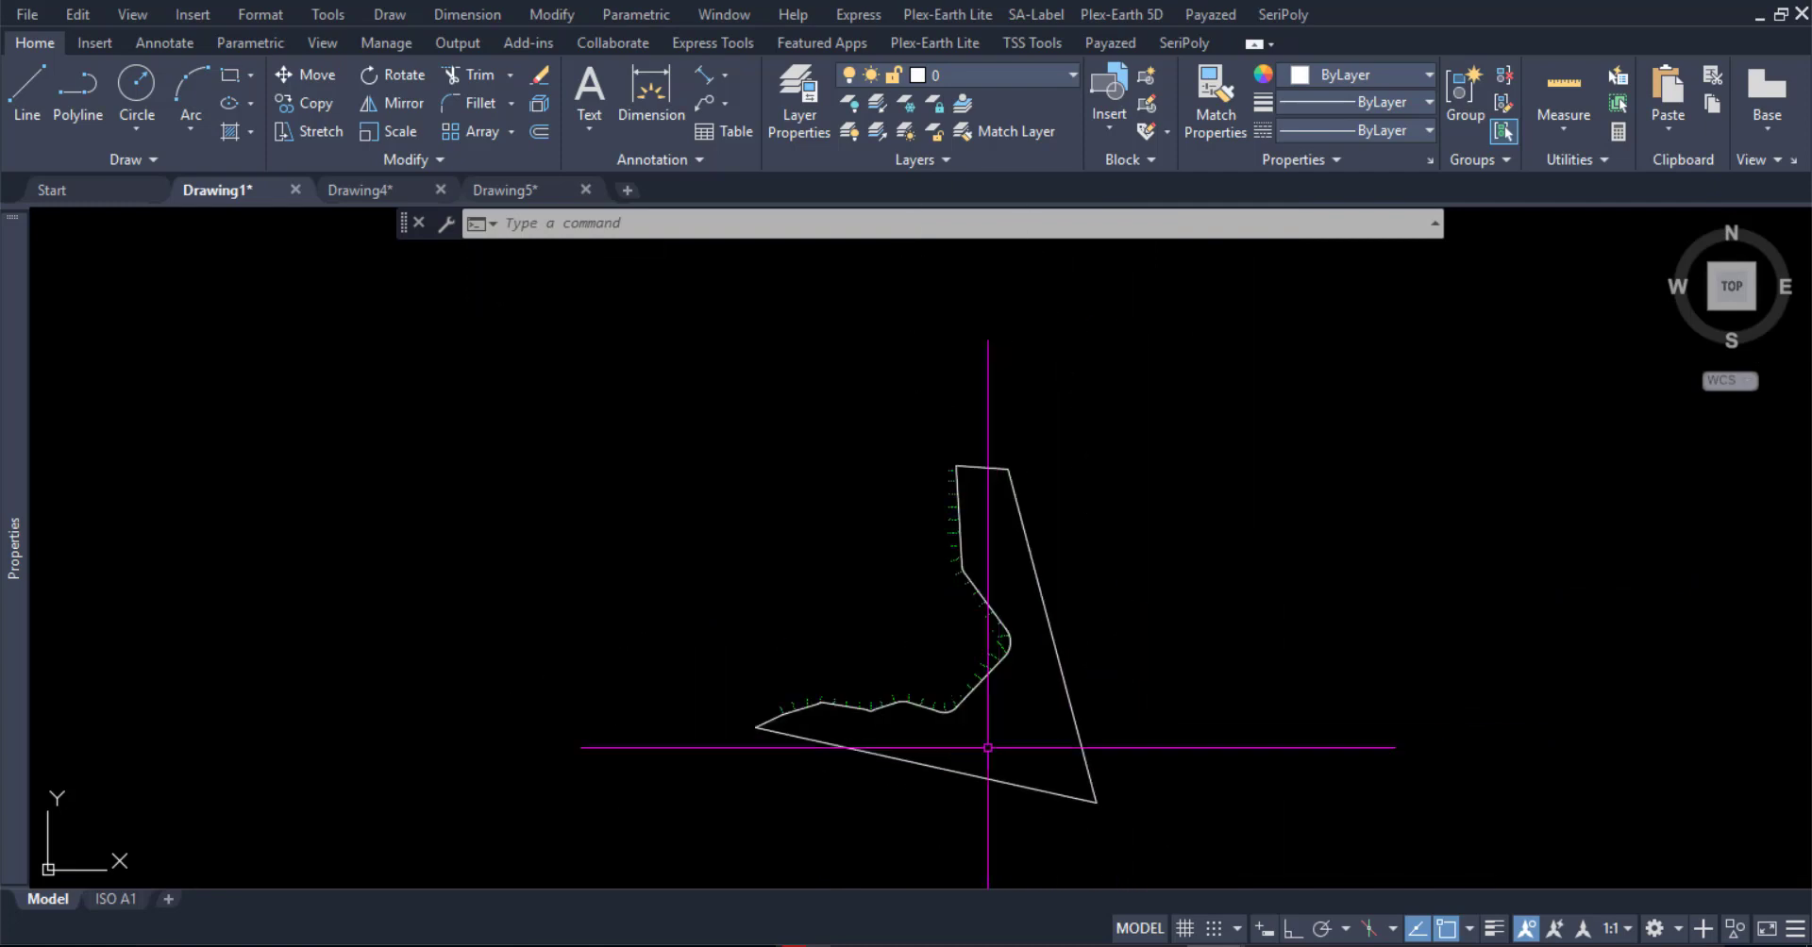
pyautogui.click(666, 396)
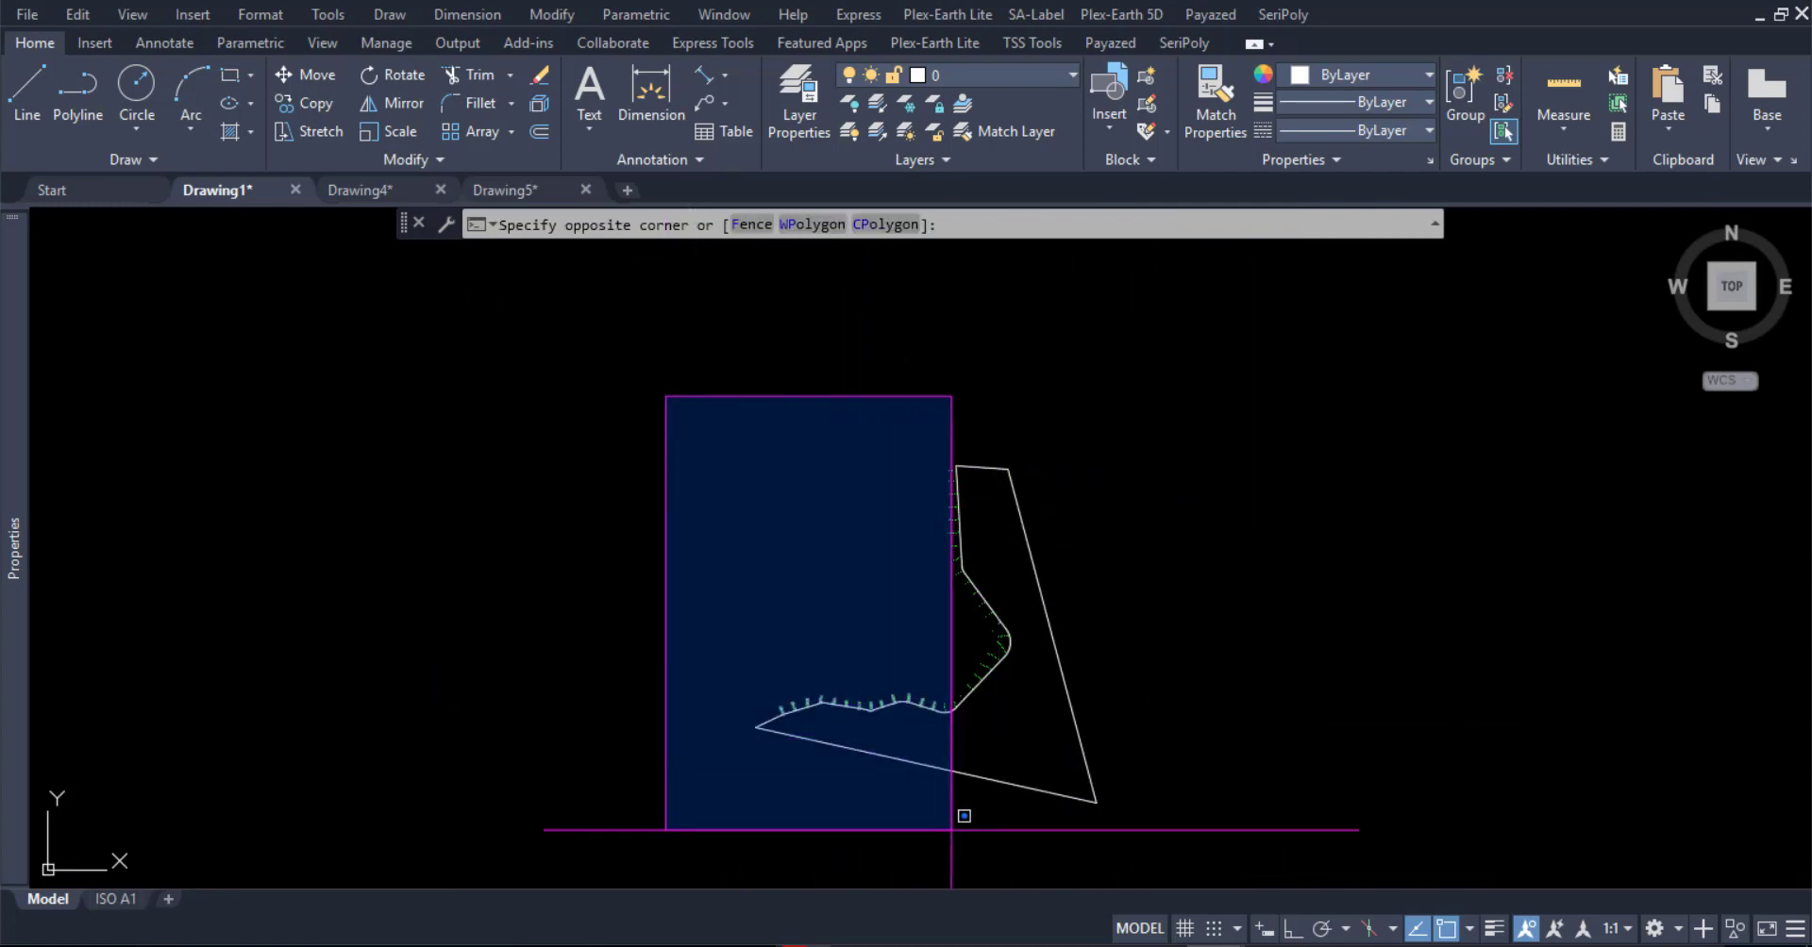
pyautogui.click(1030, 849)
# Compare Drawing4, Drawing5 and Drawing1 by switching between their tabs
pyautogui.rightClick(615, 446)
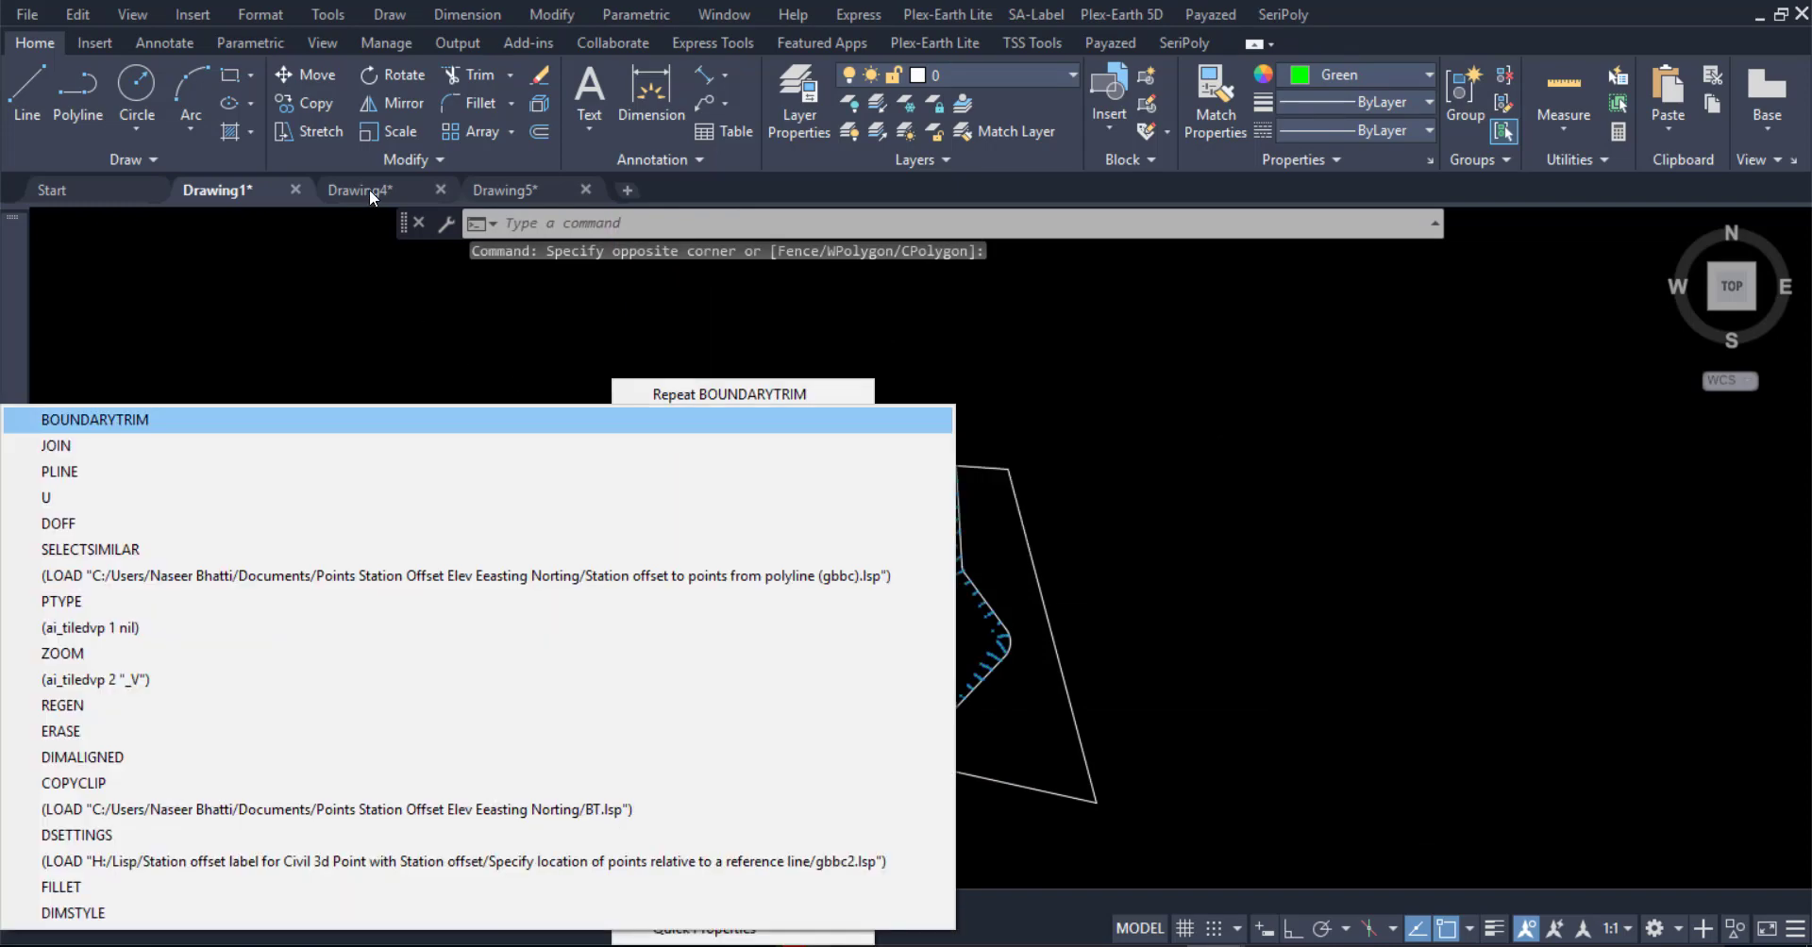
pyautogui.click(370, 189)
pyautogui.scroll(-3, 608, 660)
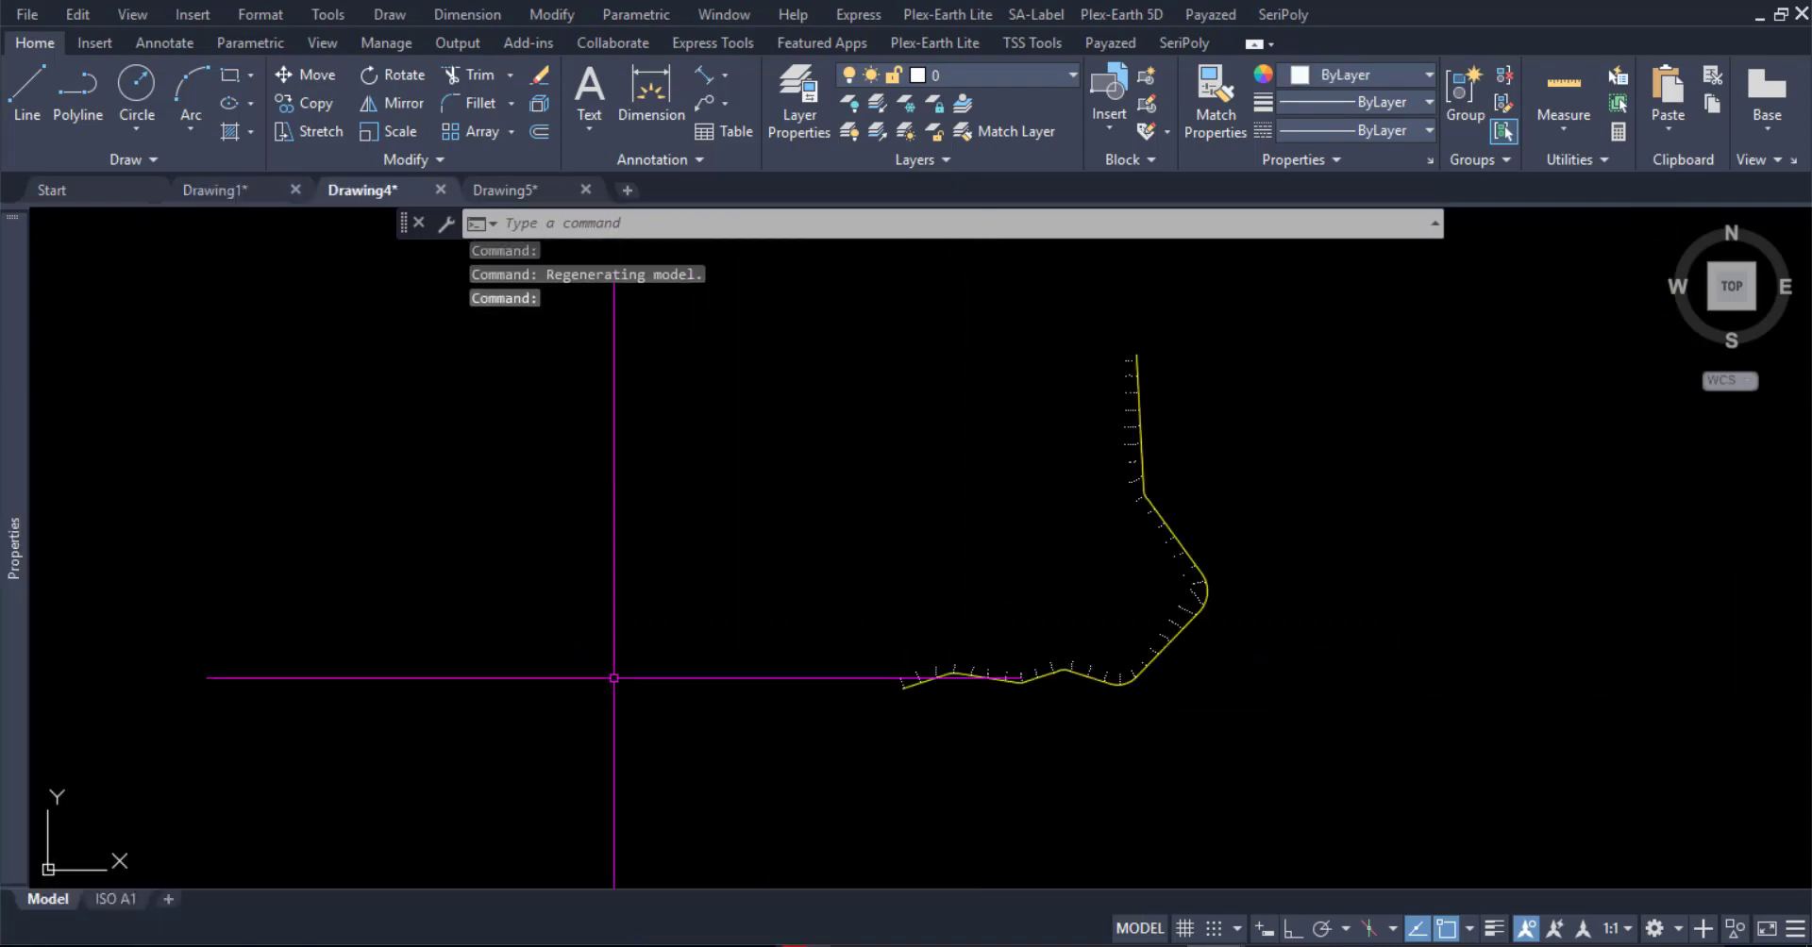
pyautogui.scroll(3, 1223, 616)
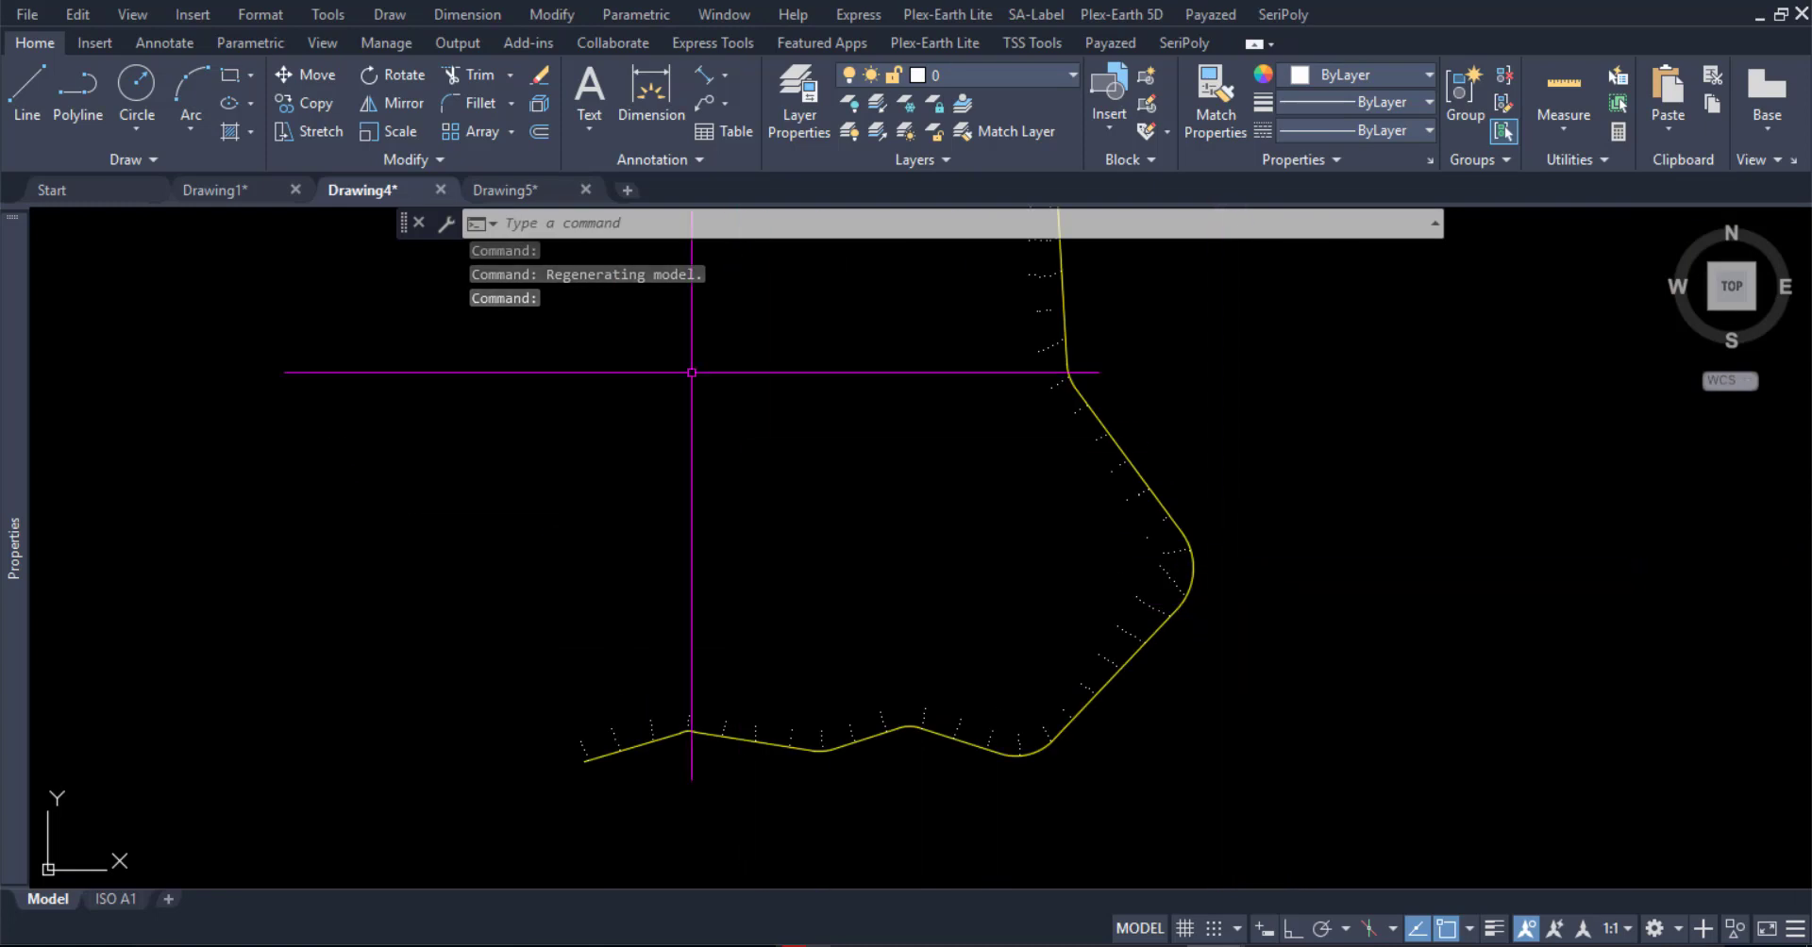
pyautogui.click(541, 193)
pyautogui.scroll(-5, 1057, 745)
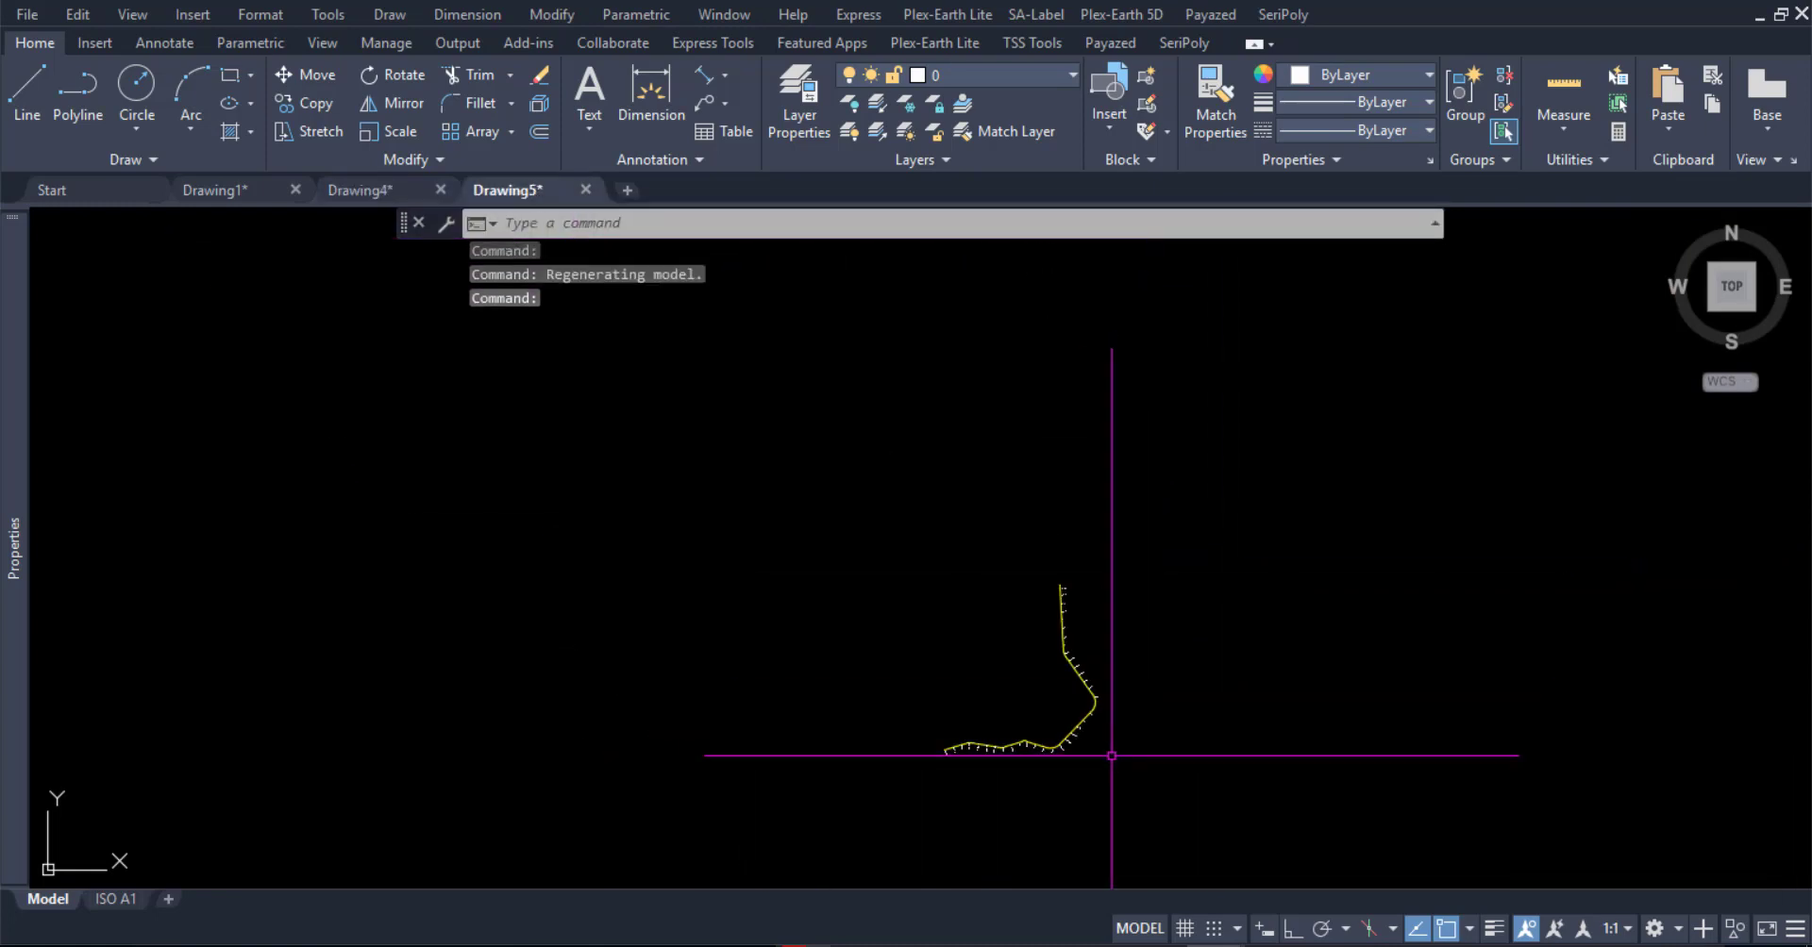
pyautogui.scroll(5, 1060, 748)
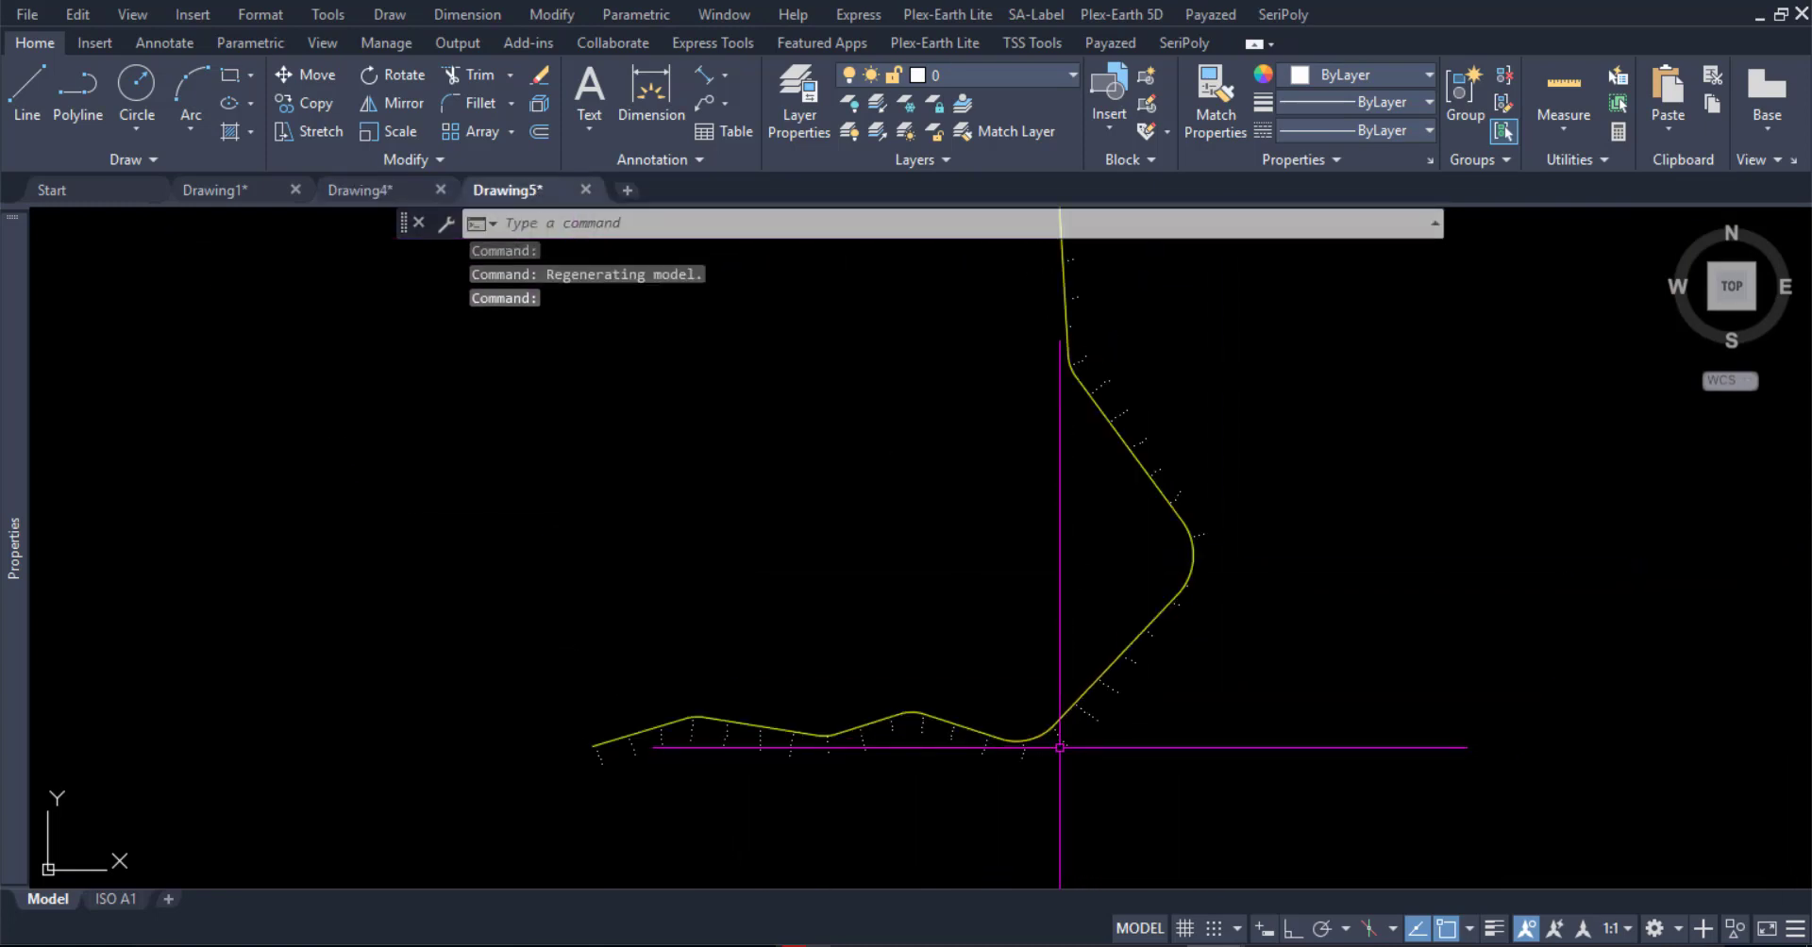
pyautogui.click(236, 200)
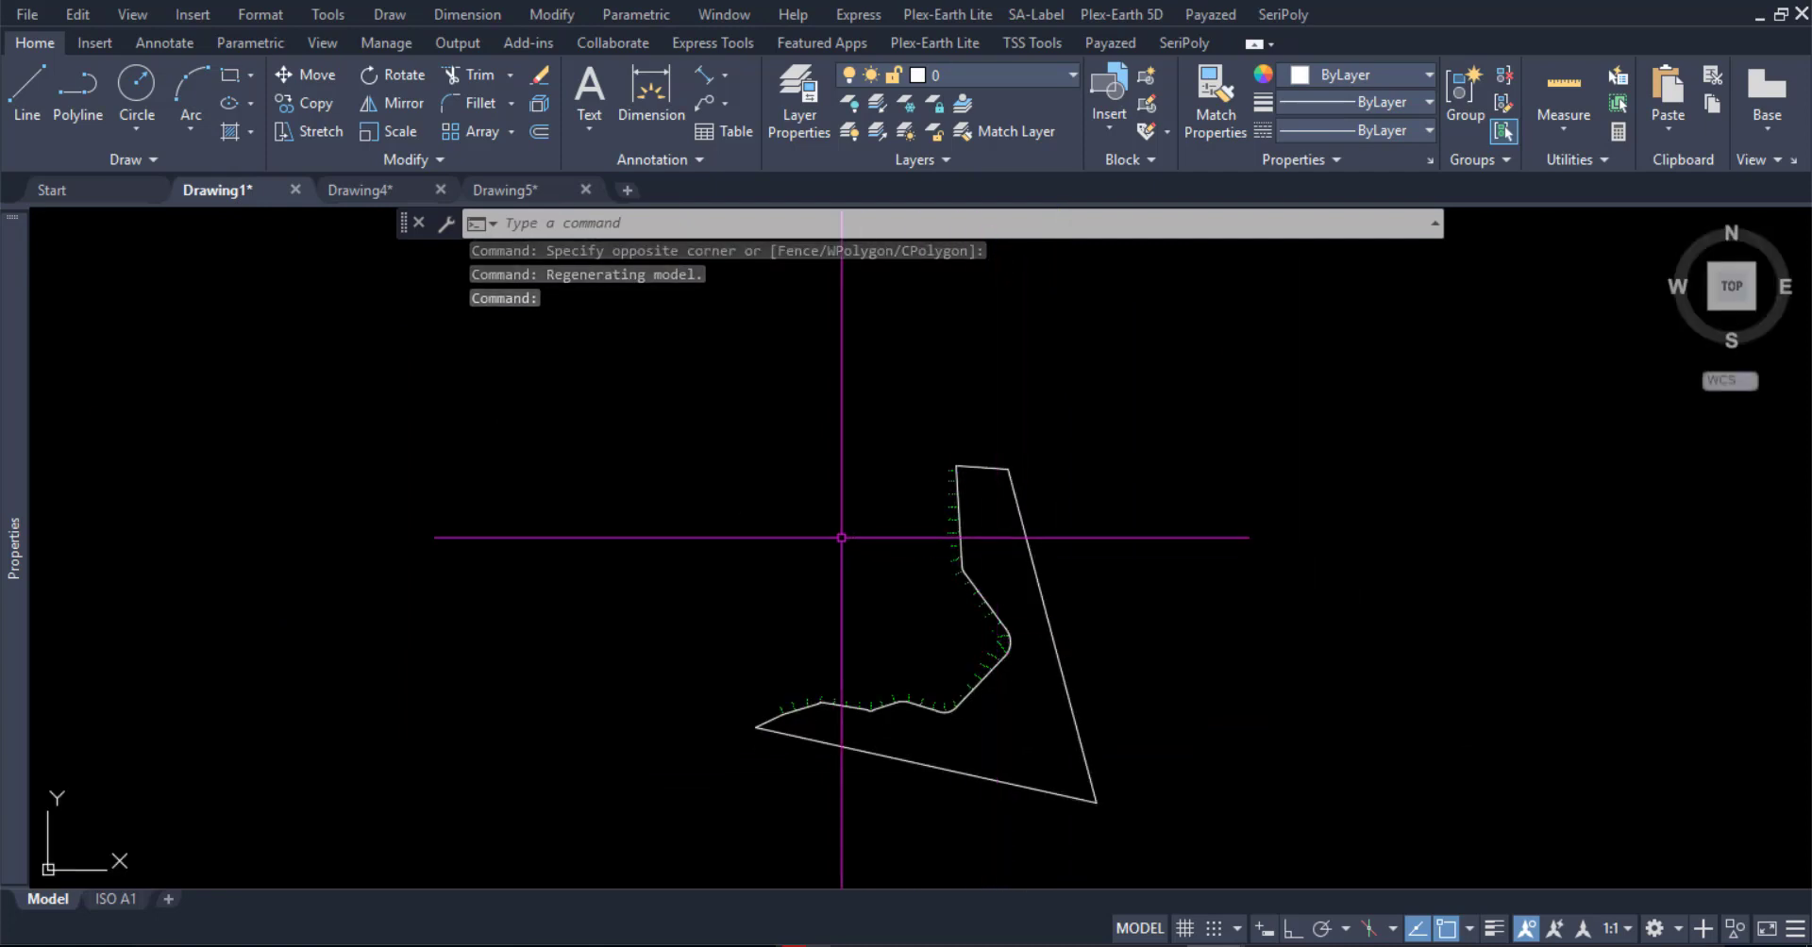
# Settle on Drawing4 and frame its ticked yellow polyline in the view
pyautogui.click(373, 198)
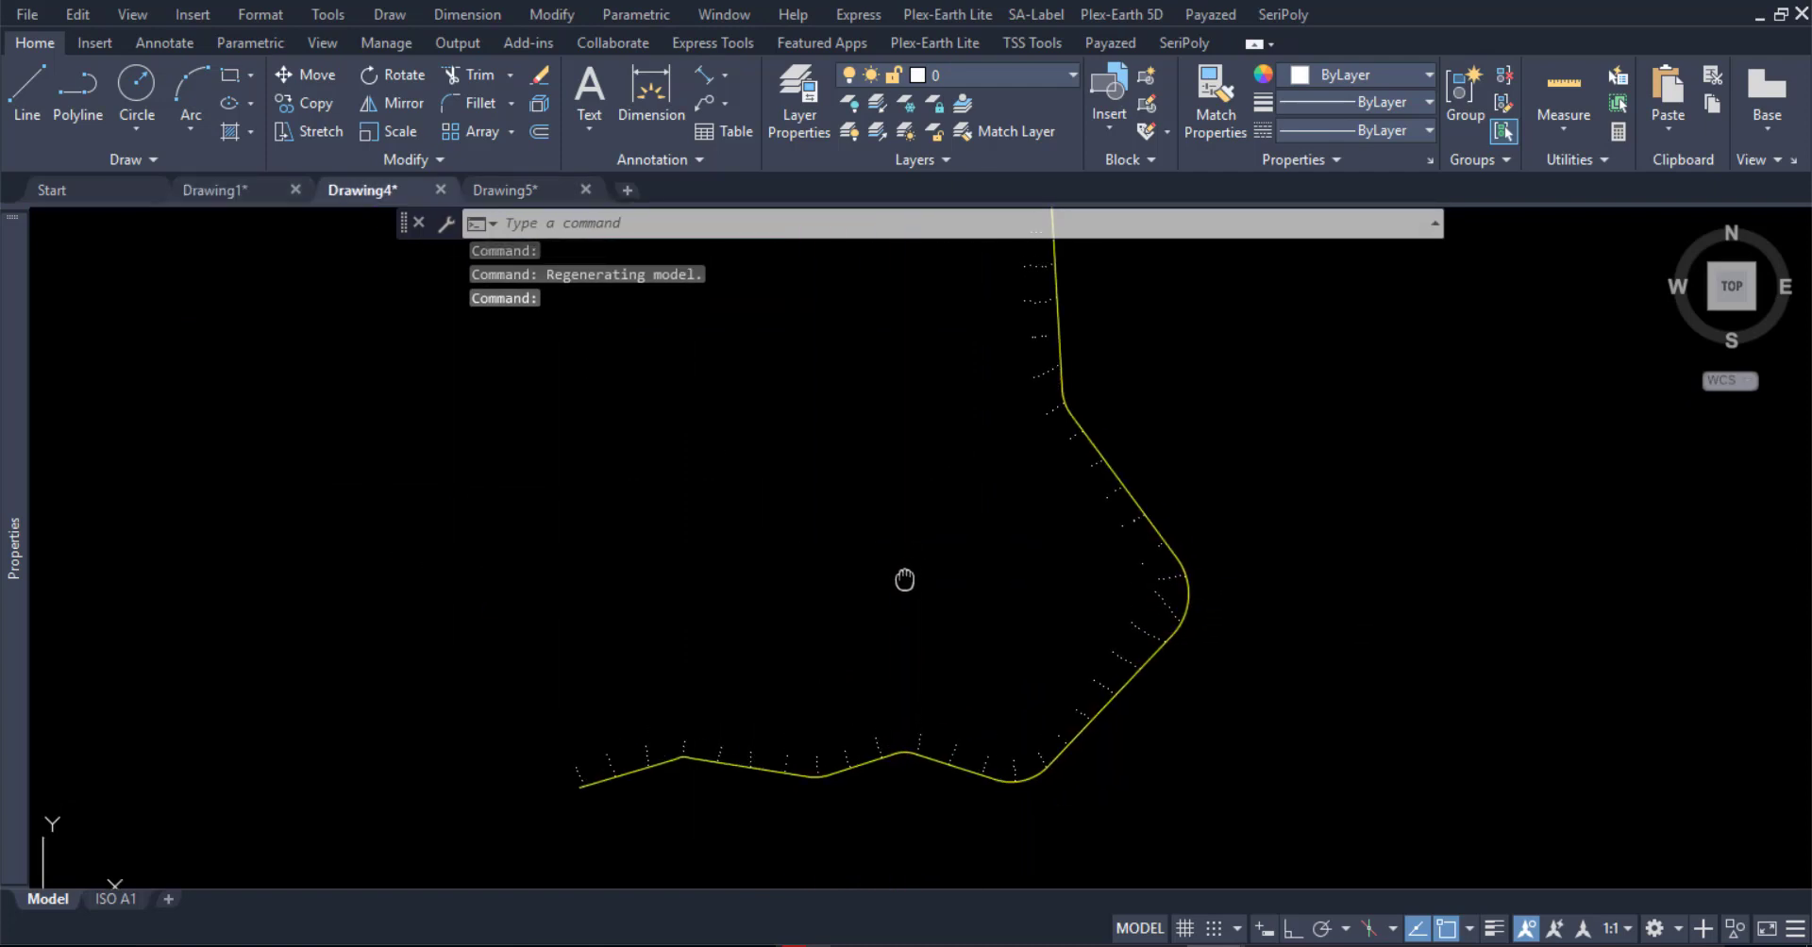
pyautogui.moveTo(906, 578); pyautogui.dragTo(882, 628, button='middle')
pyautogui.scroll(-3, 881, 628)
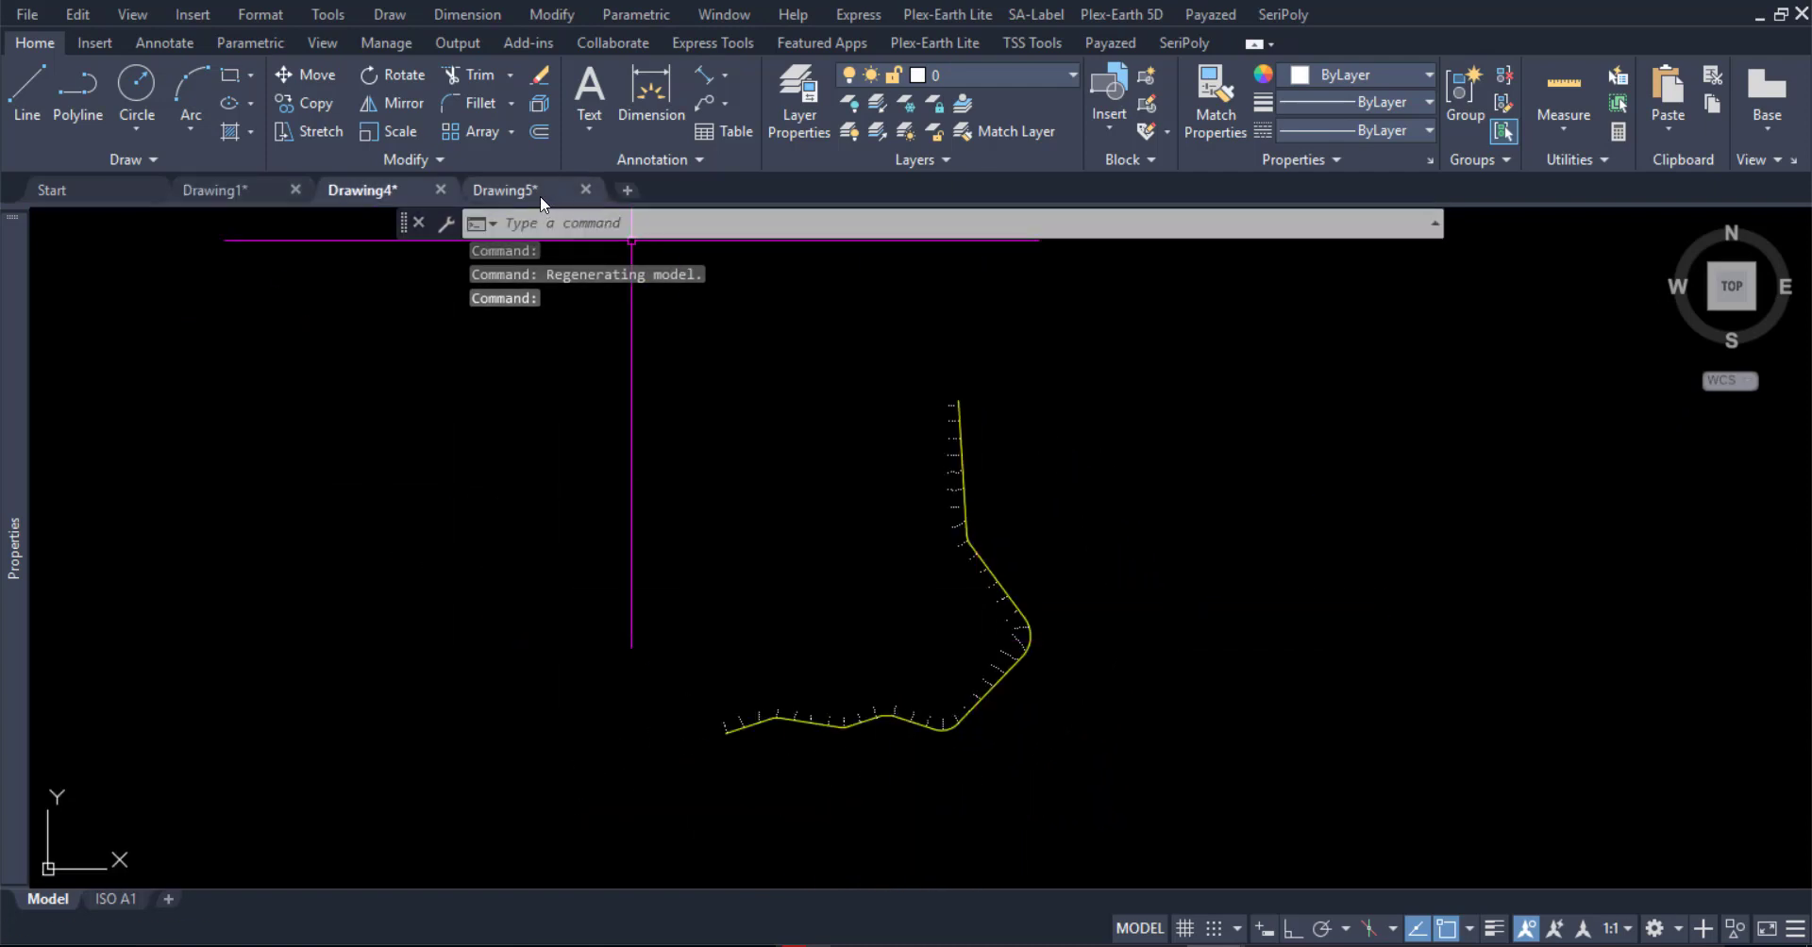
pyautogui.click(505, 189)
pyautogui.moveTo(1006, 624); pyautogui.dragTo(1003, 638, button='middle')
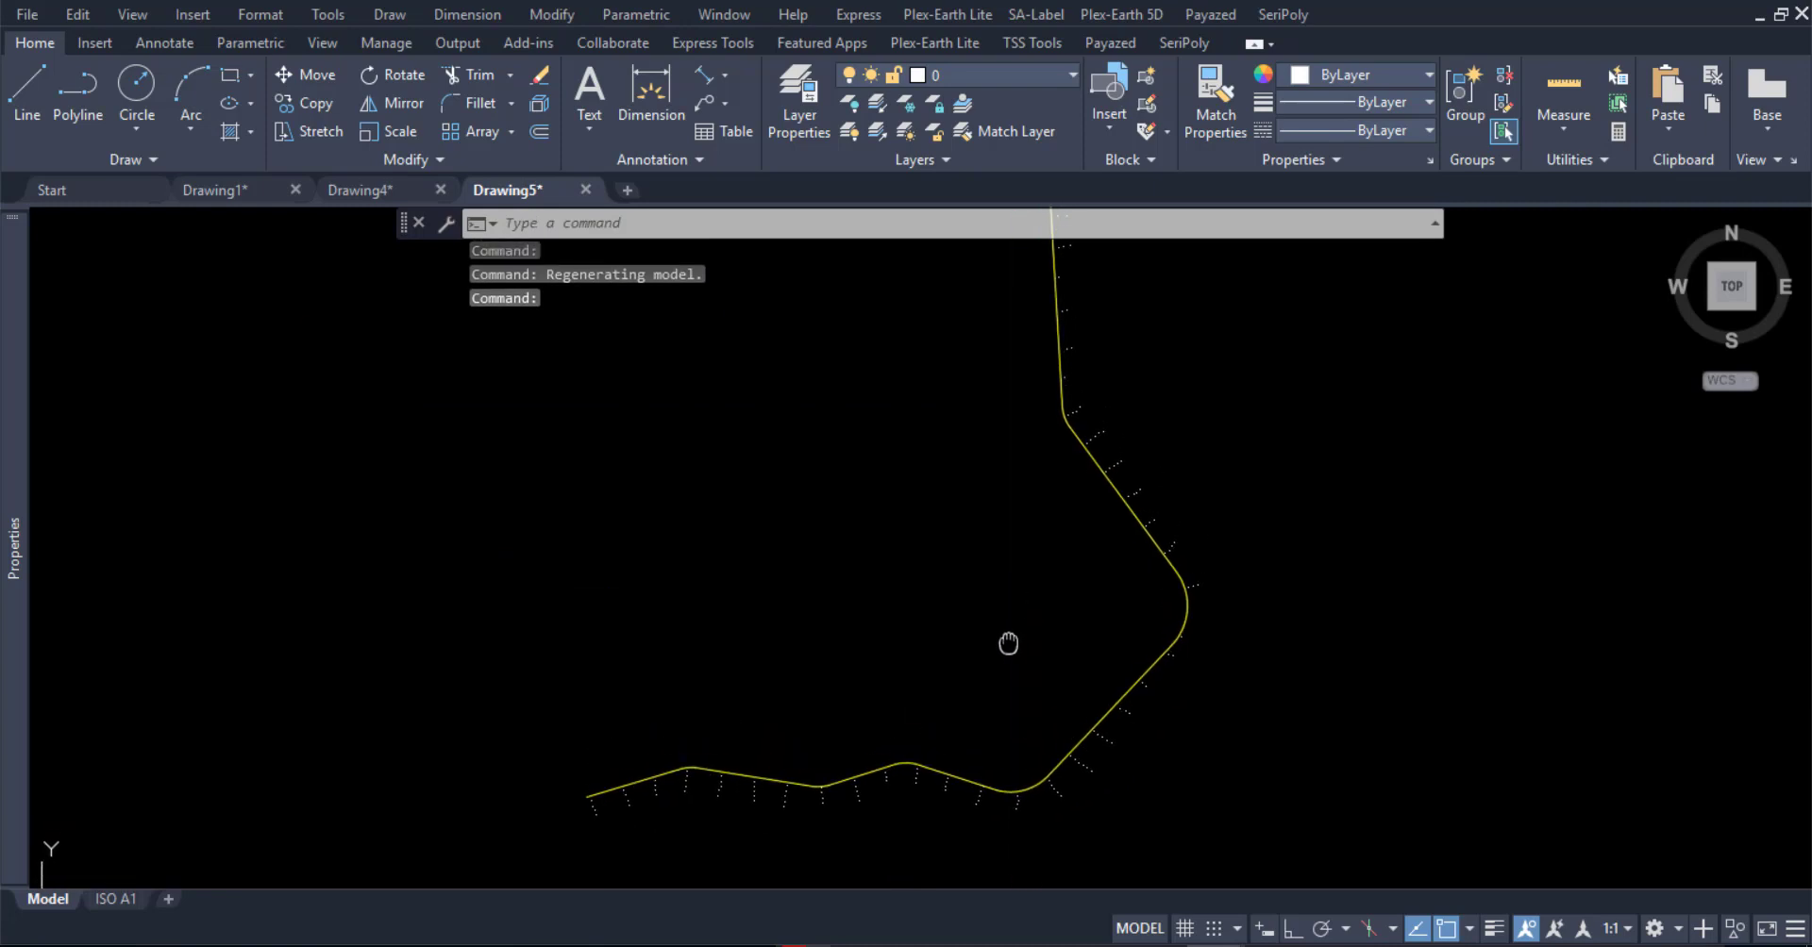
pyautogui.click(355, 193)
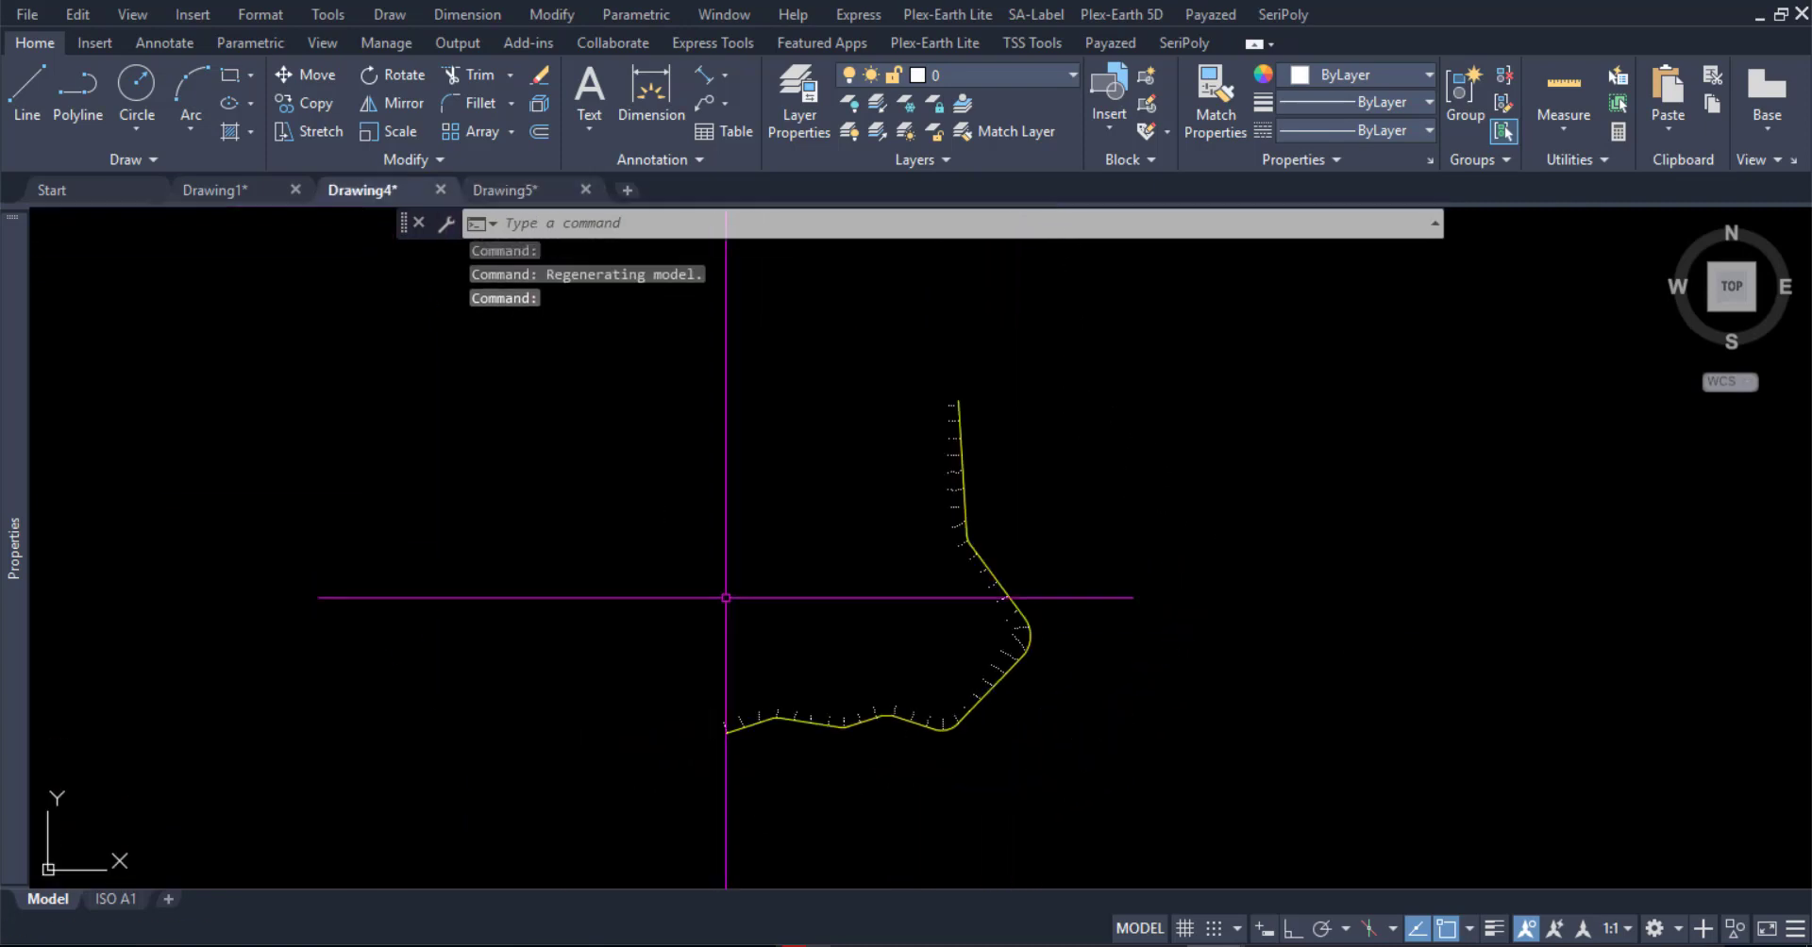
pyautogui.moveTo(886, 635); pyautogui.dragTo(855, 607, button='middle')
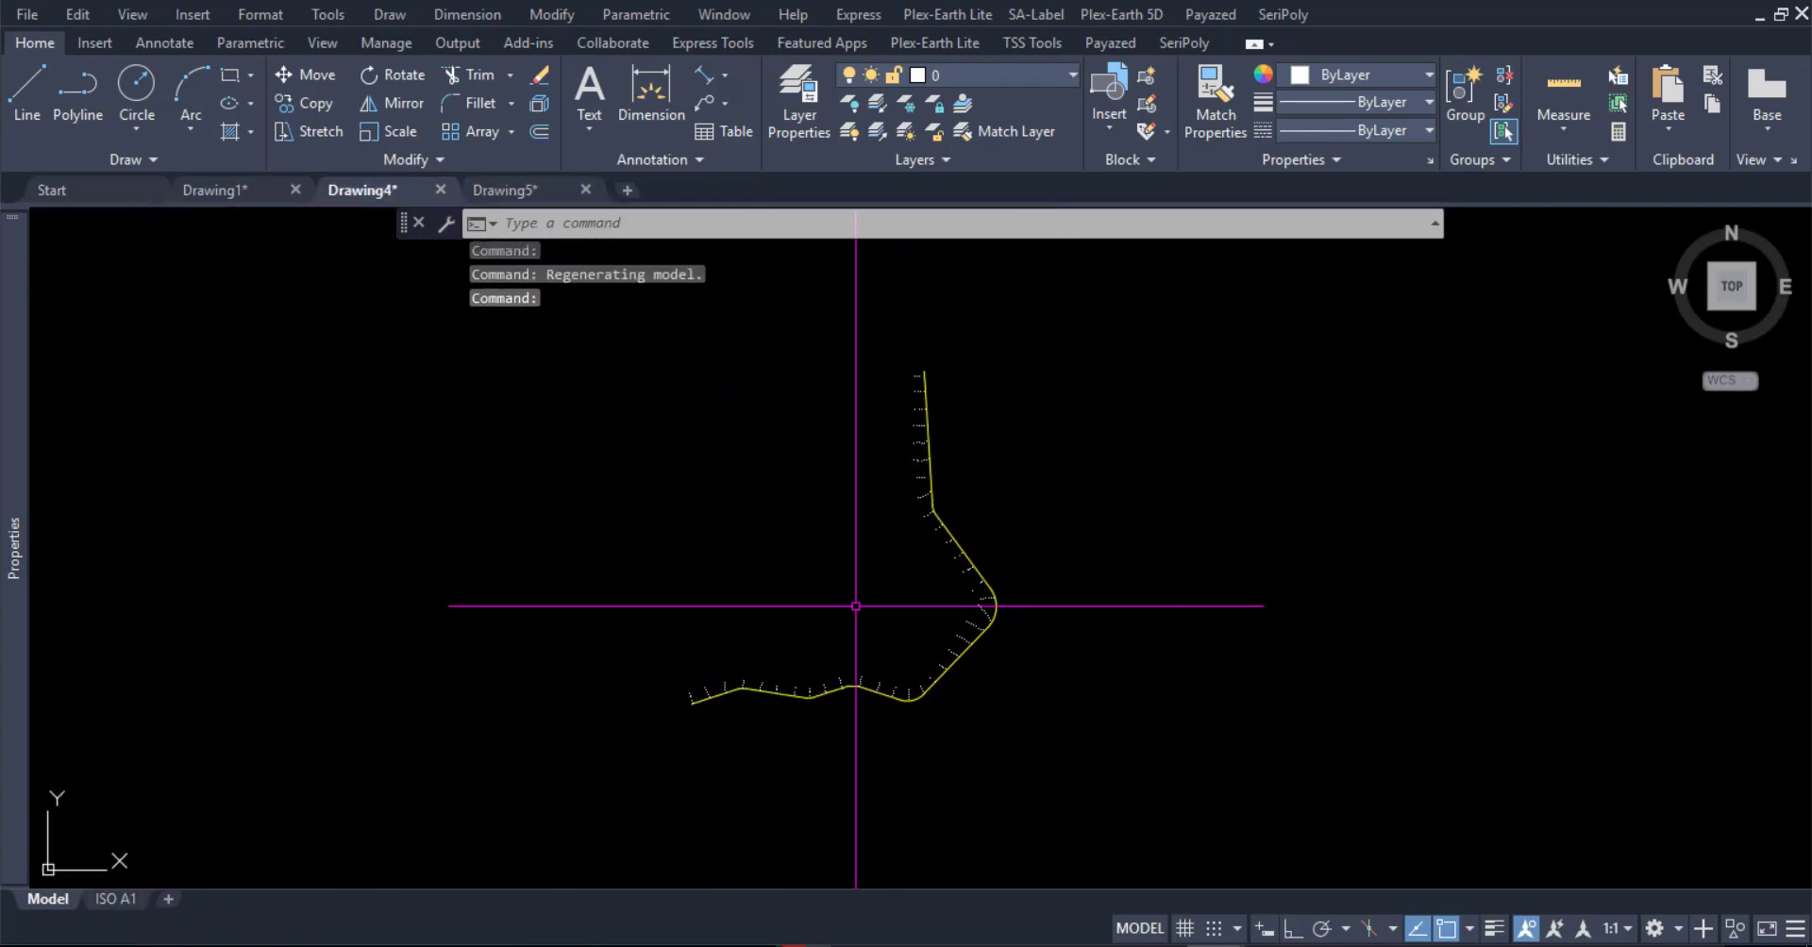
# Run DOFF with the polyline as reference and window-select all 169 tick marks
pyautogui.write('DO')
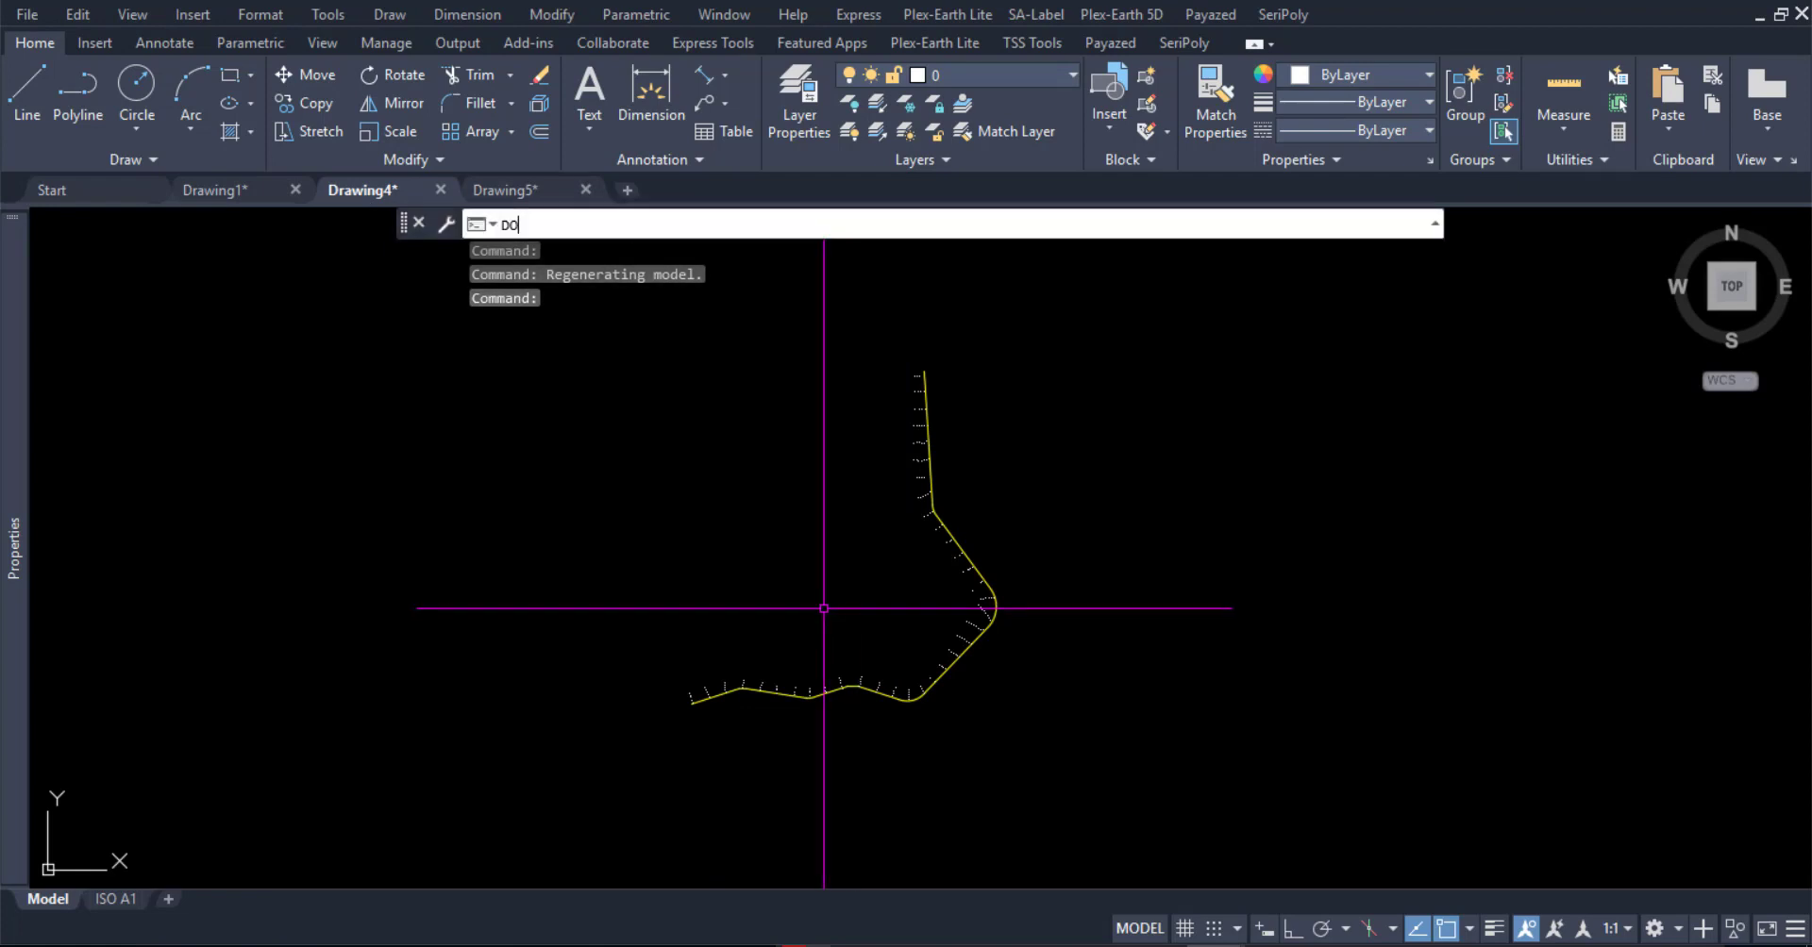
pyautogui.write('FF')
pyautogui.click(532, 263)
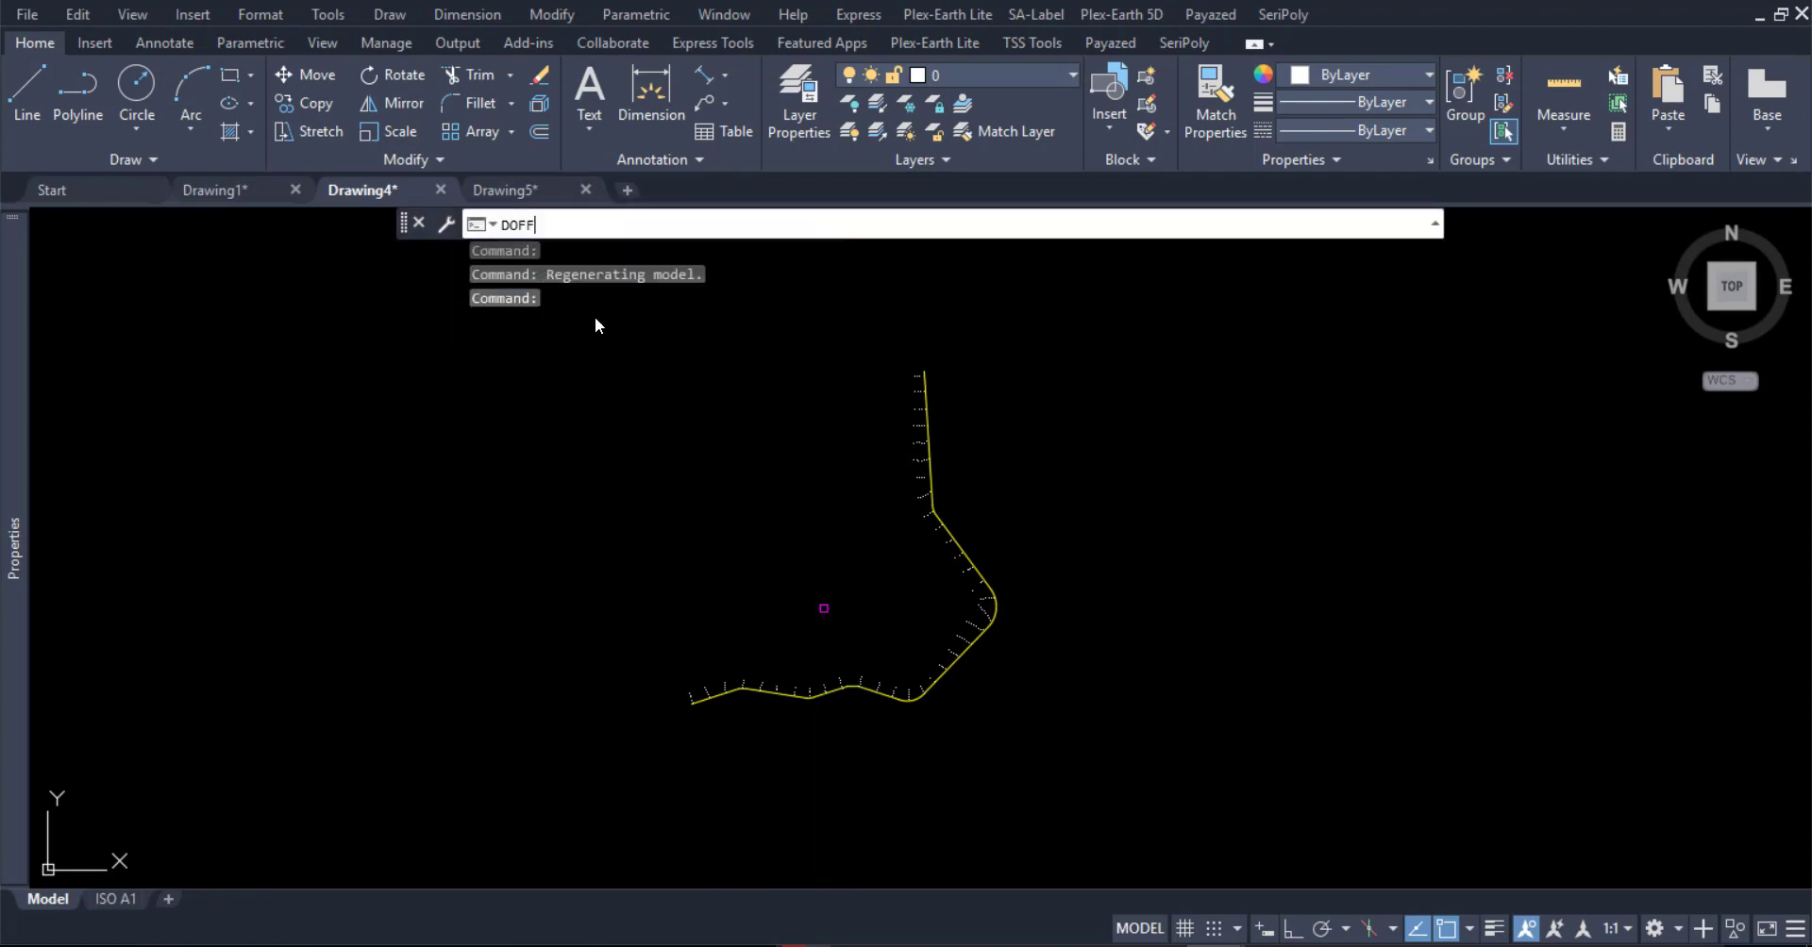
pyautogui.click(625, 363)
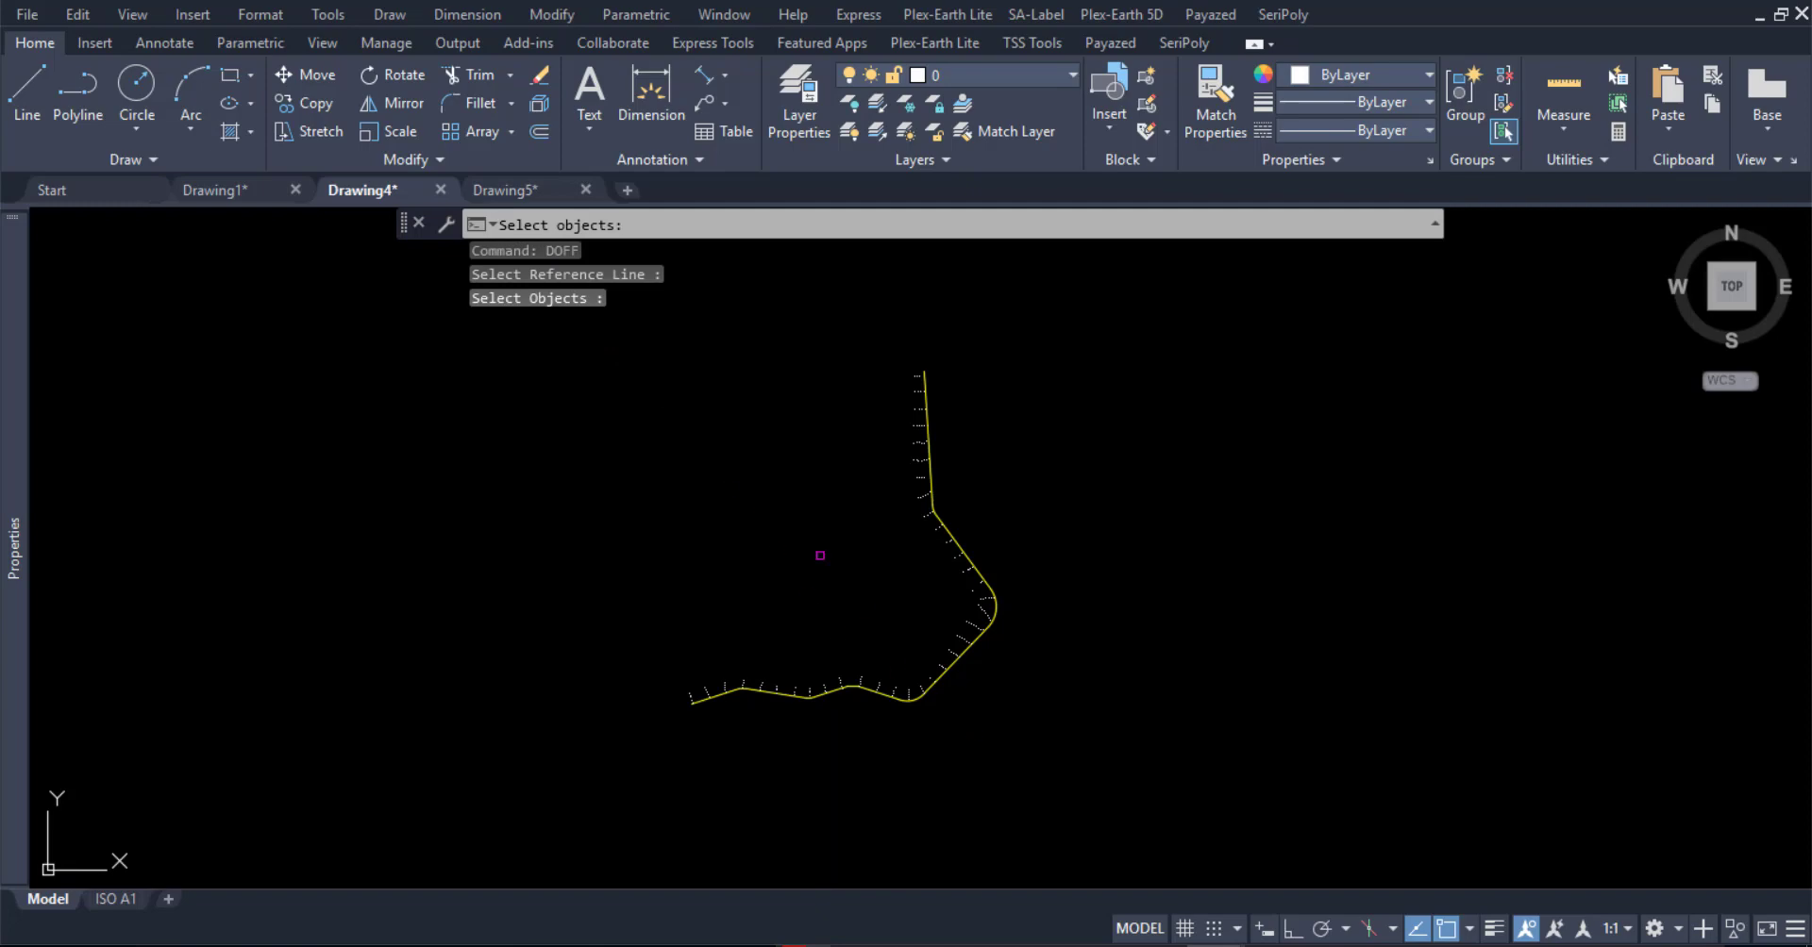
pyautogui.click(702, 703)
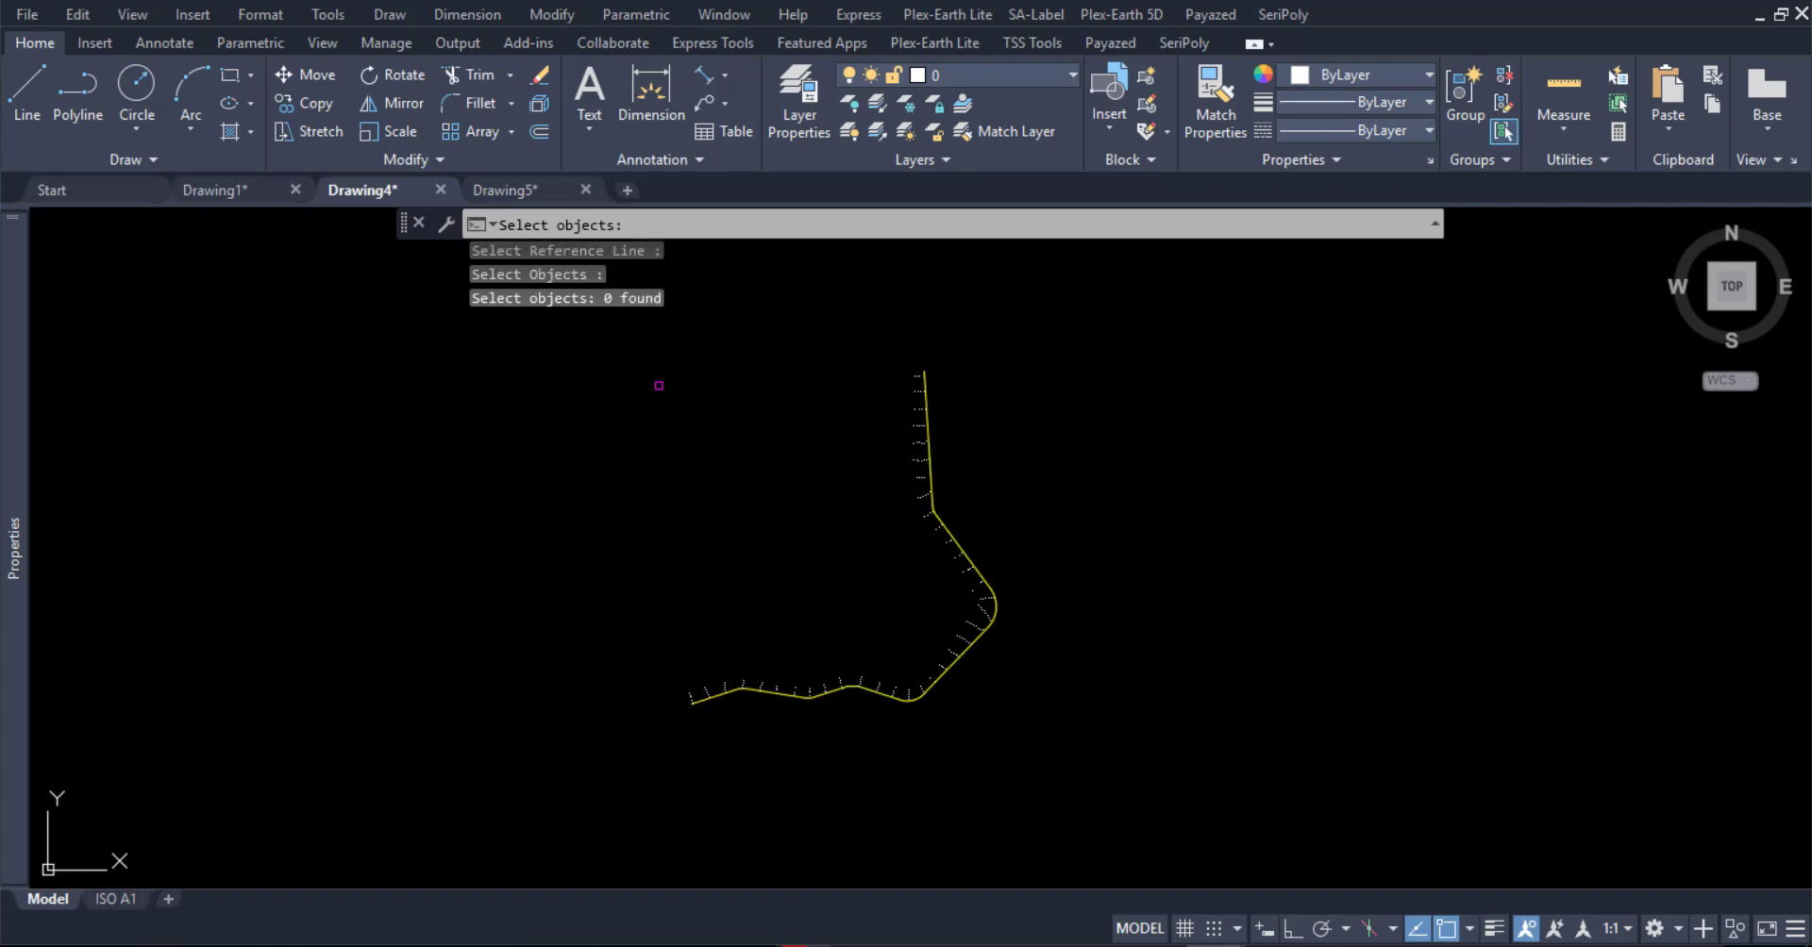
pyautogui.click(598, 327)
pyautogui.click(1146, 760)
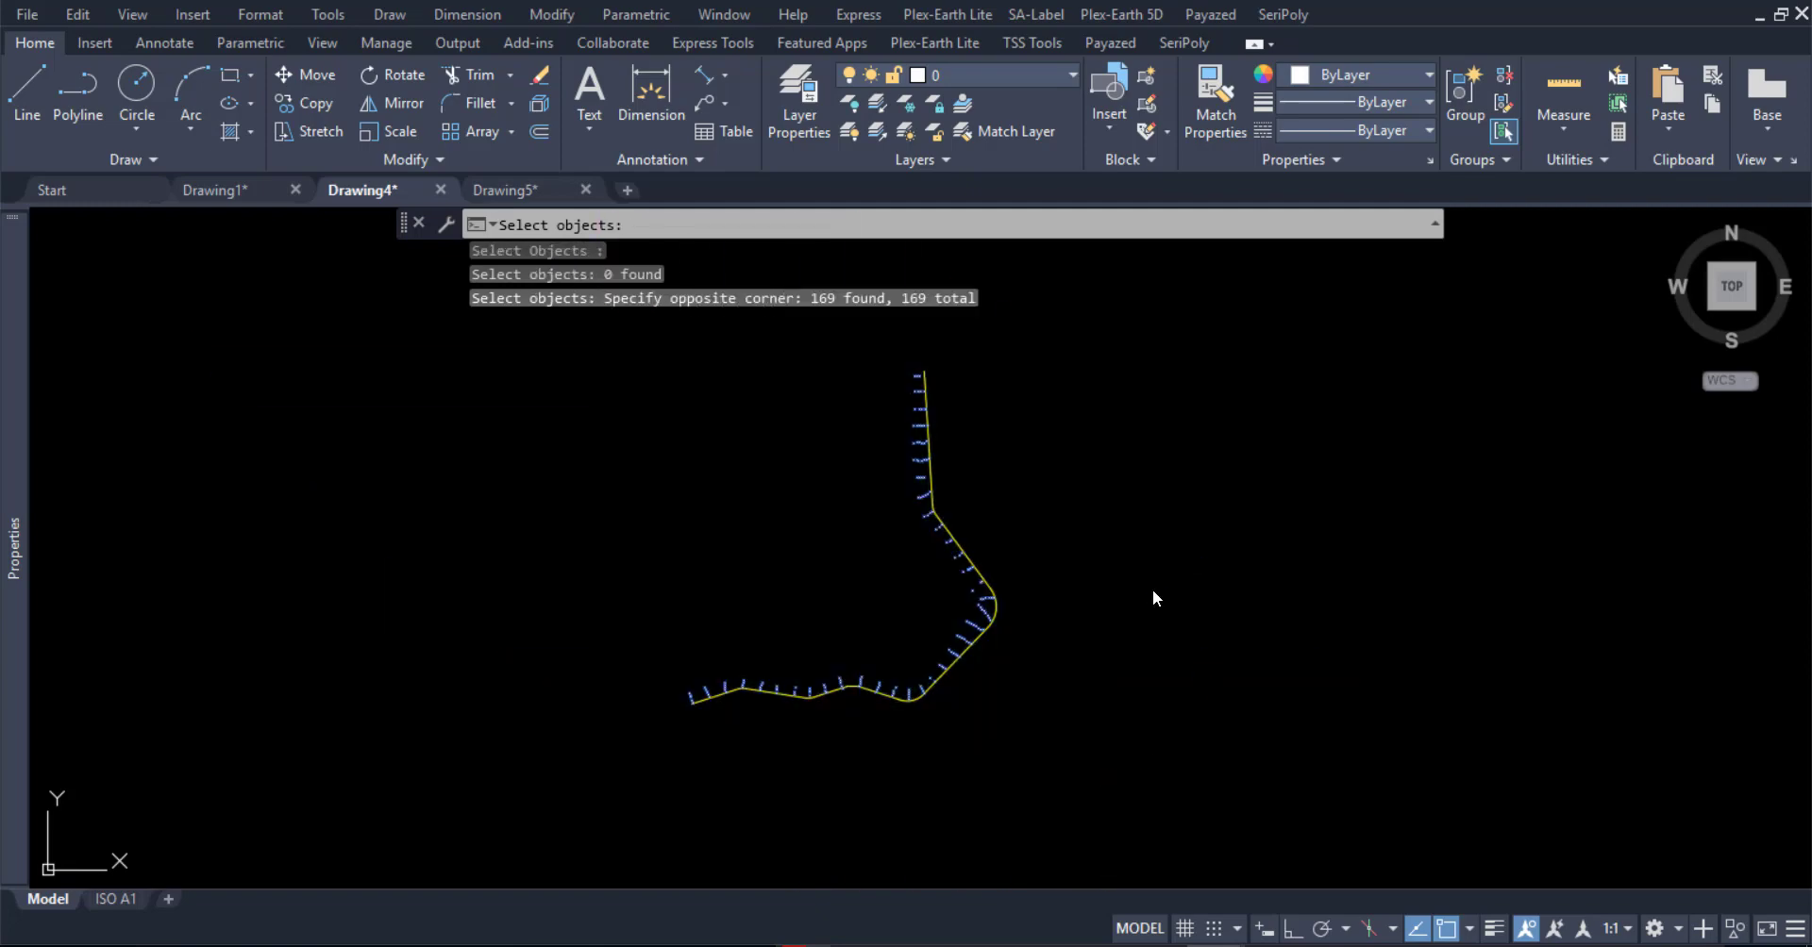
pyautogui.press('Return')
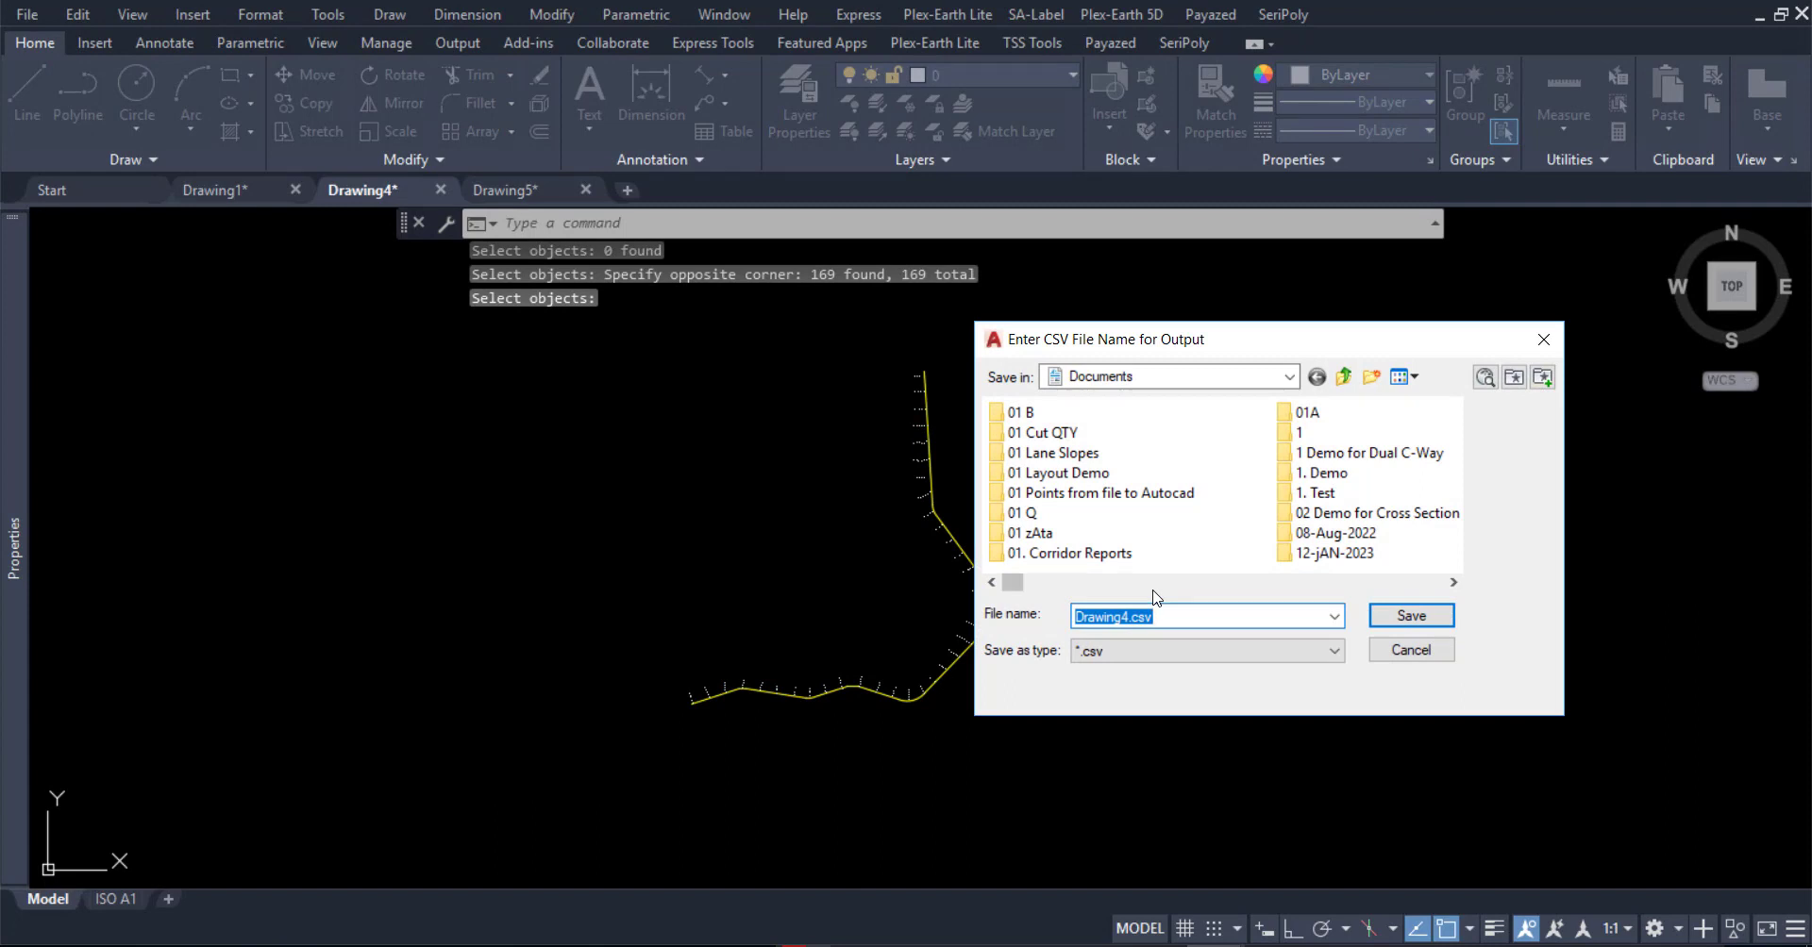
# Save the offset export as LHS POINTS in the Points Station Offset Elev Eeasting Norting folder
pyautogui.write('LH')
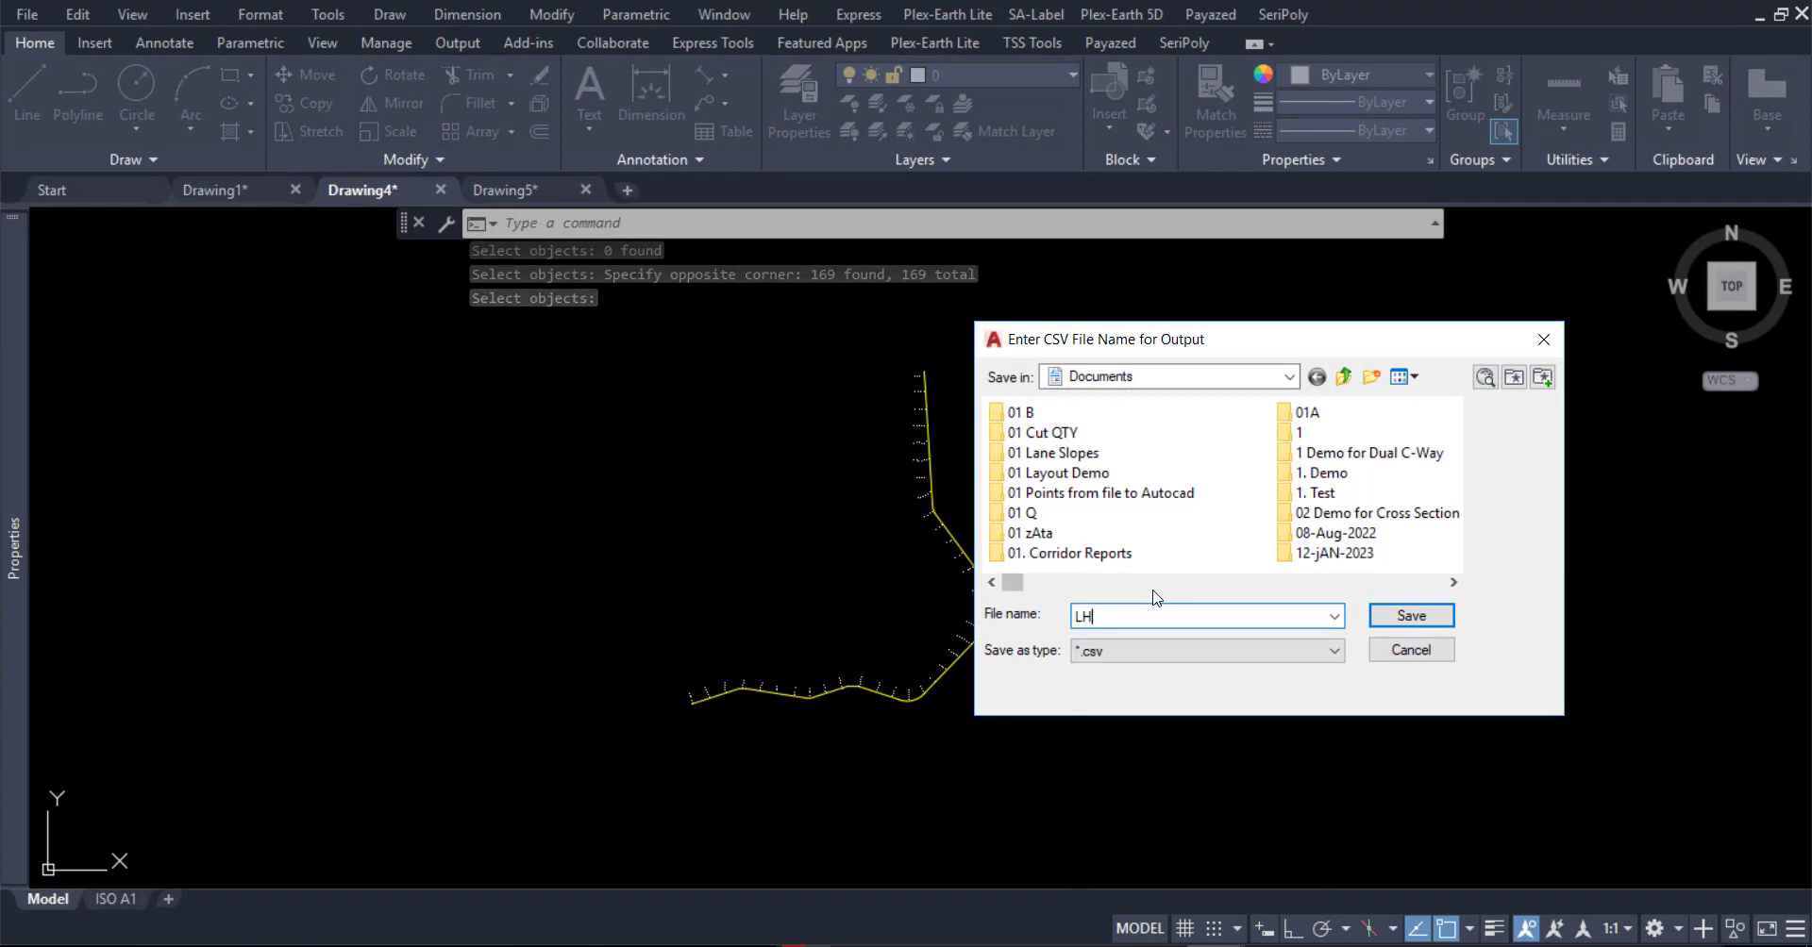
pyautogui.write('S POINTS')
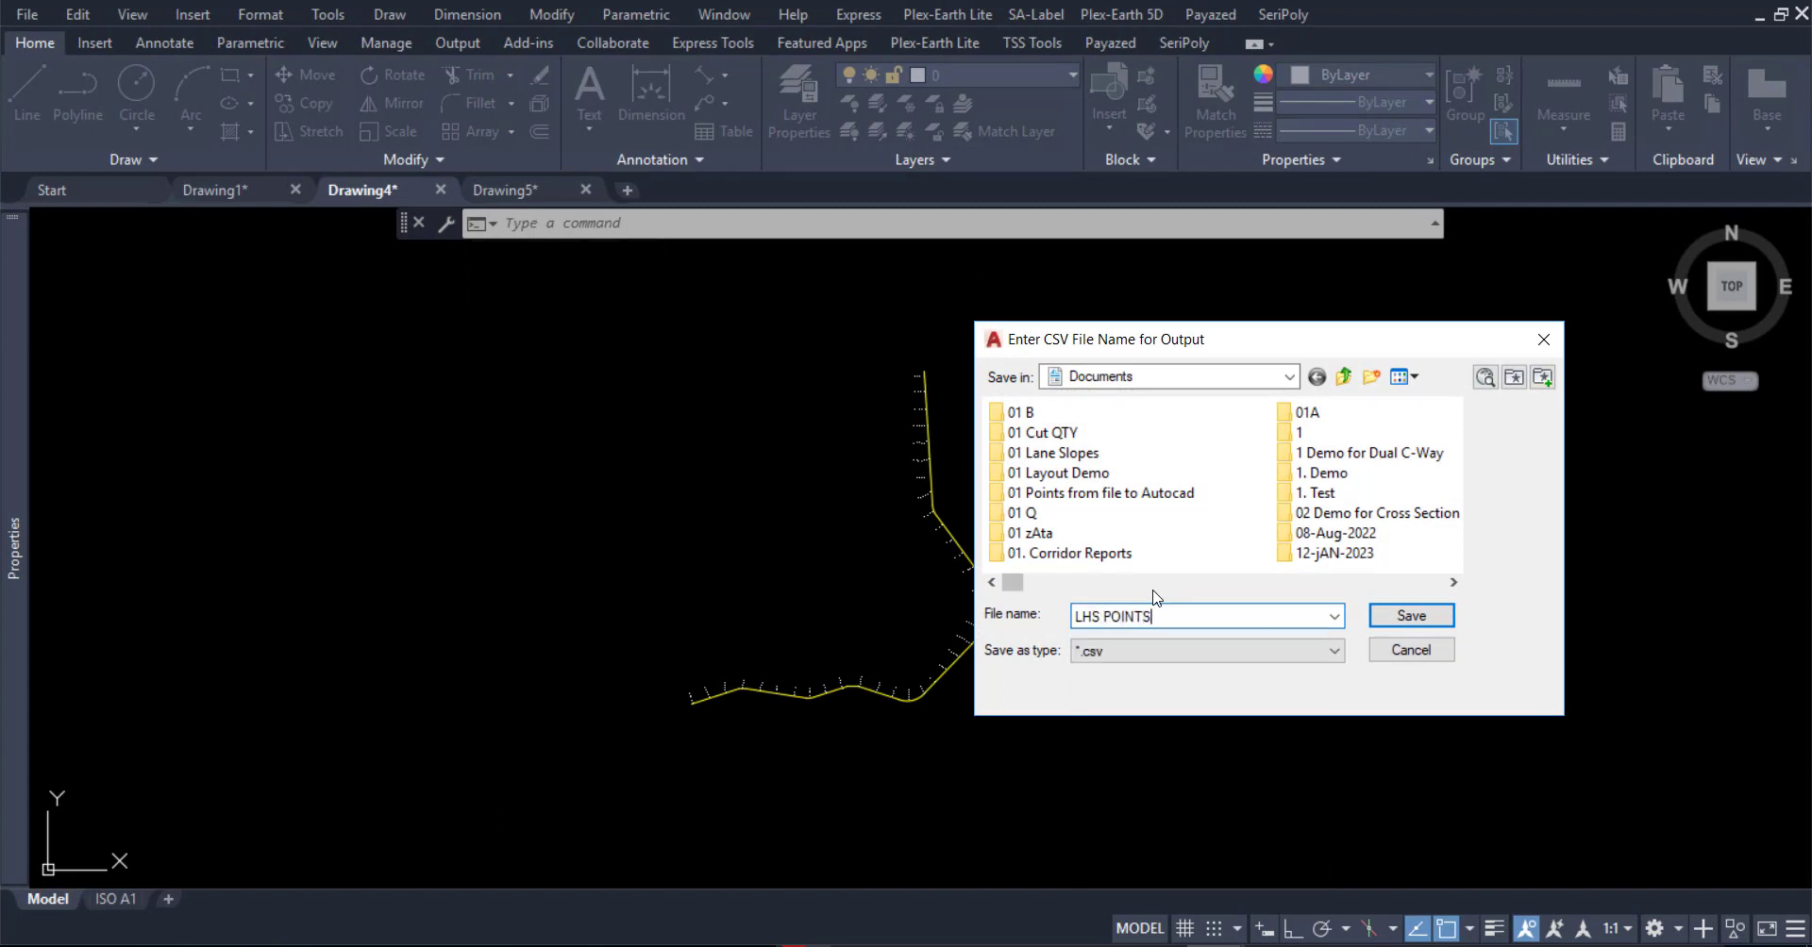
pyautogui.click(1168, 500)
pyautogui.doubleClick(1168, 500)
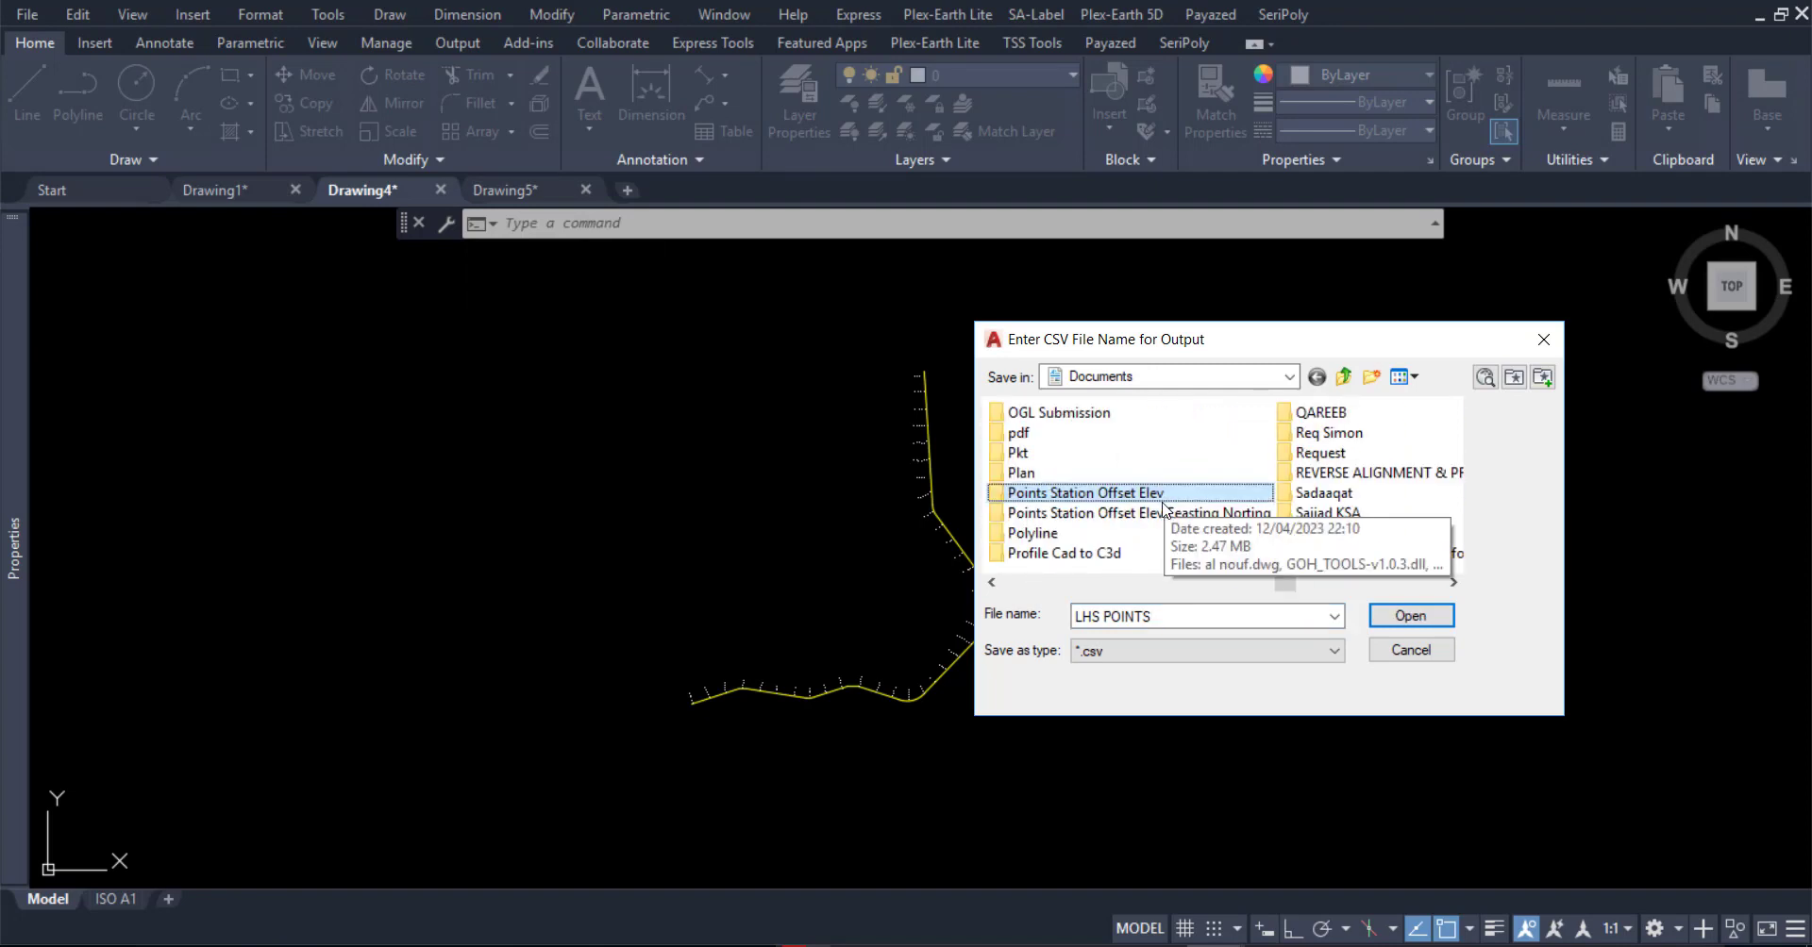
pyautogui.doubleClick(1168, 514)
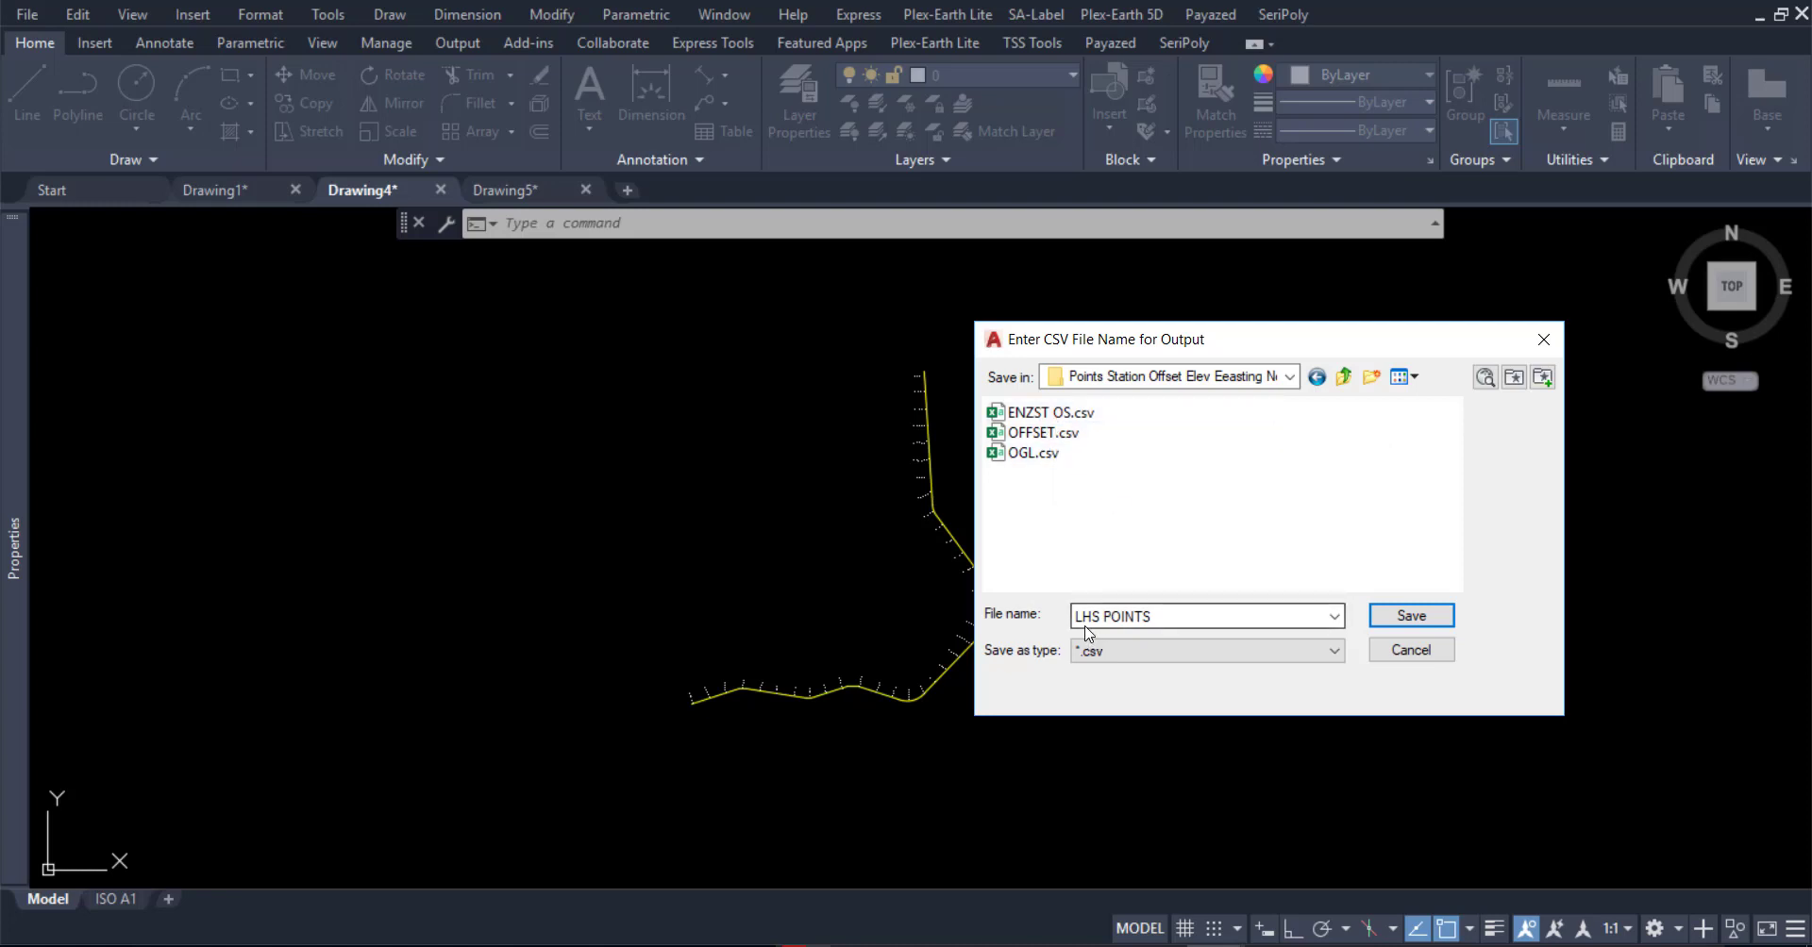
pyautogui.click(1406, 623)
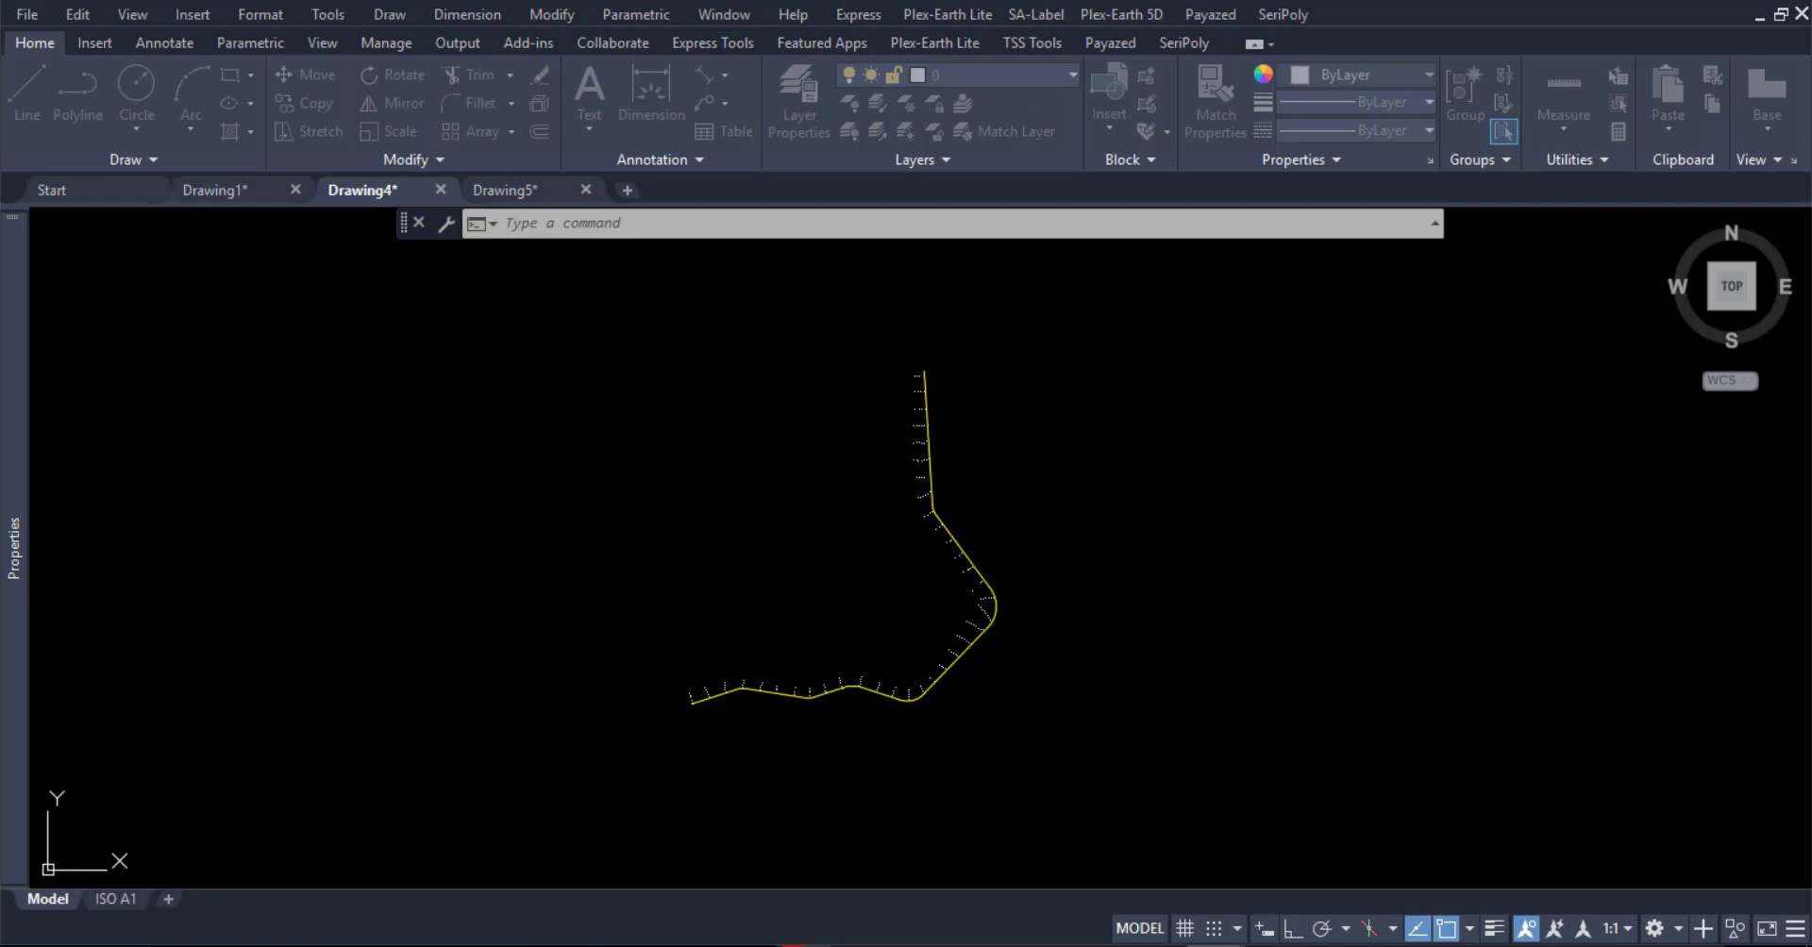
pyautogui.press('Escape')
pyautogui.press('Escape')
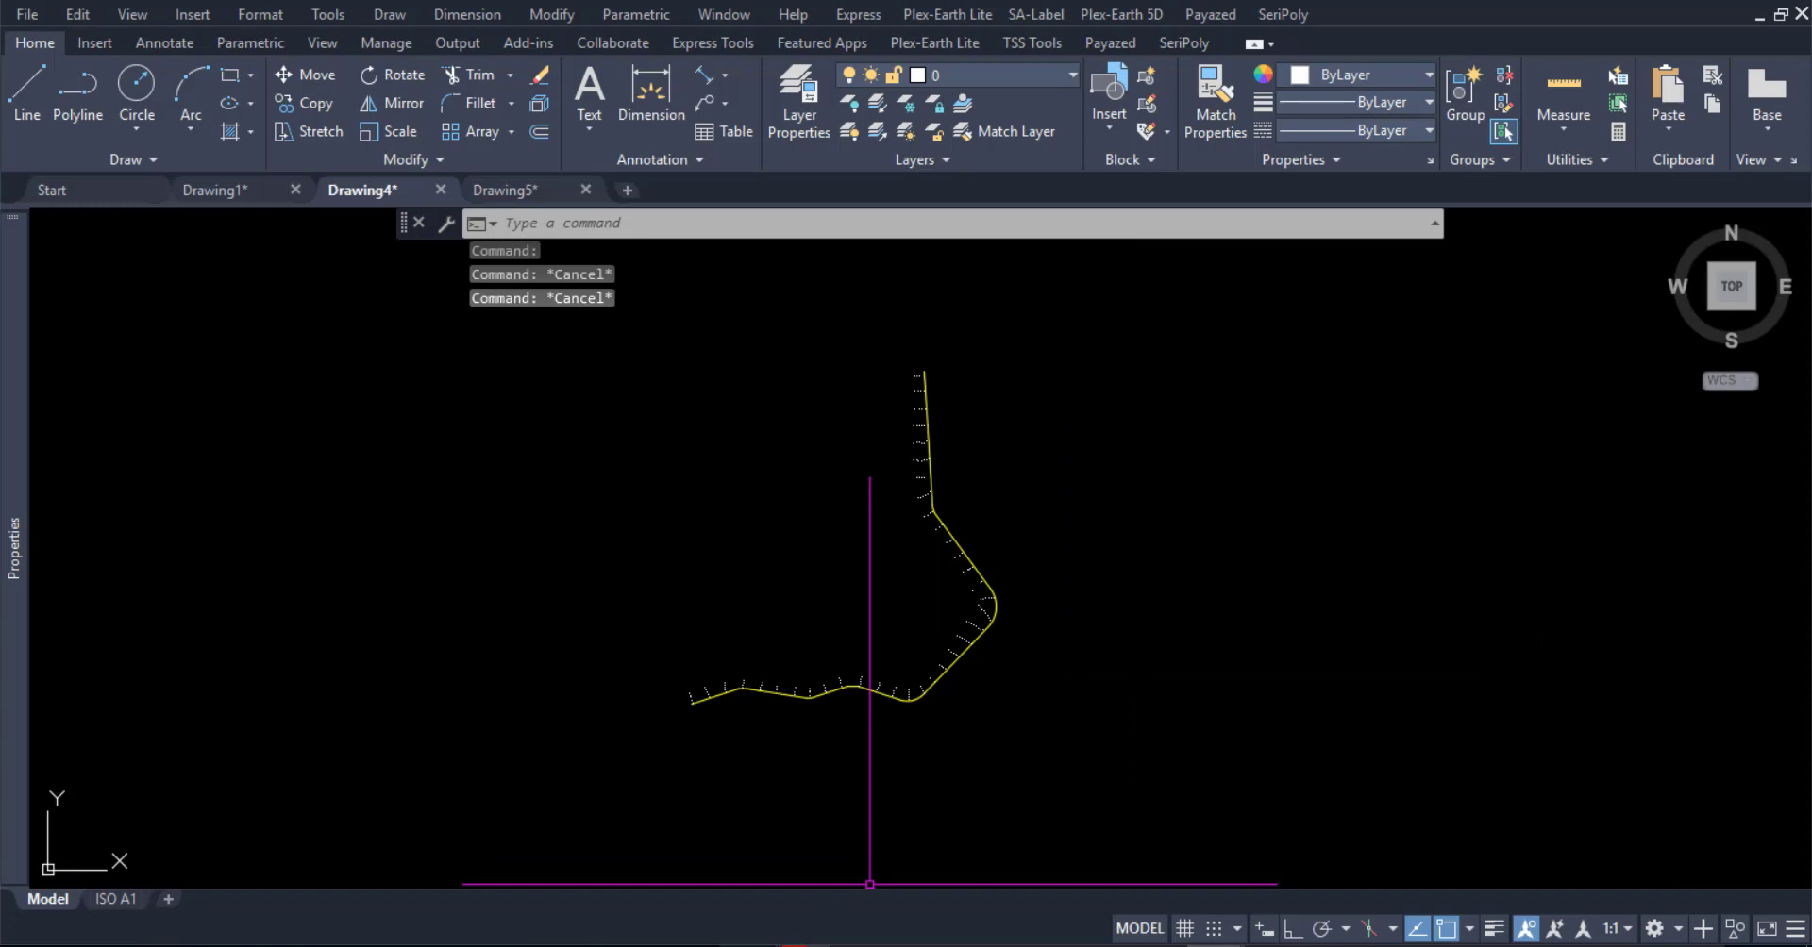
# Open LHS POINTS.csv read-only in Excel, see only Pt X to Offset headers, and return to AutoCAD
pyautogui.click(748, 899)
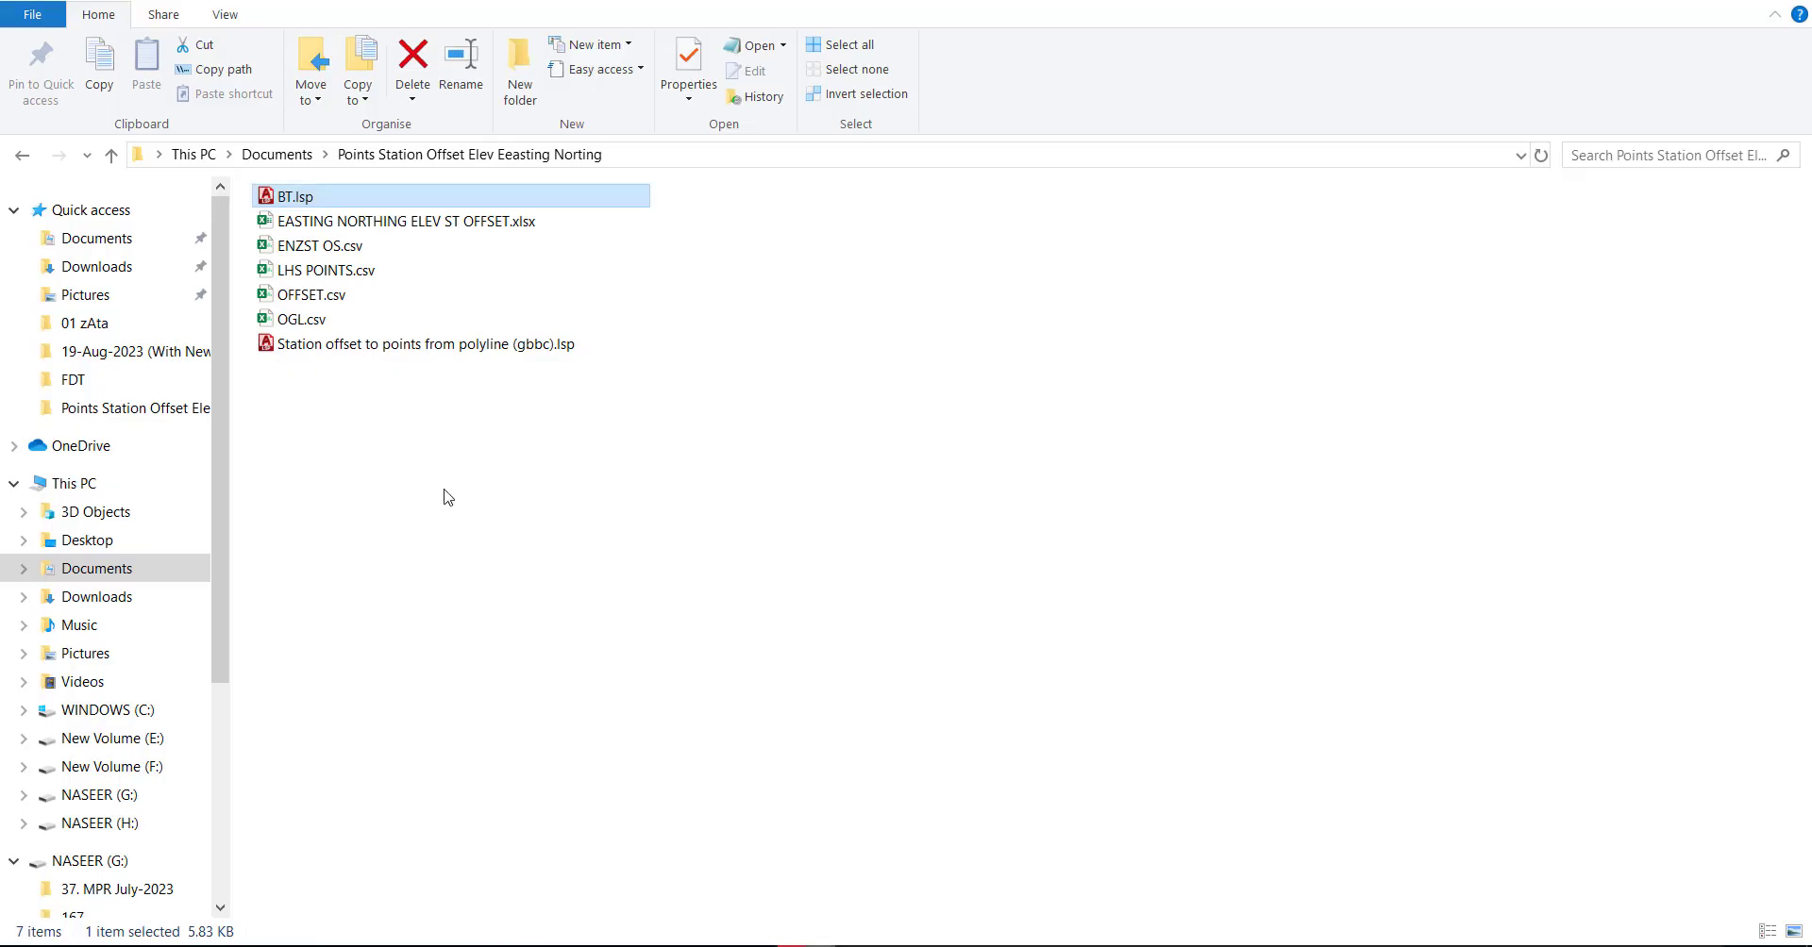
pyautogui.doubleClick(326, 270)
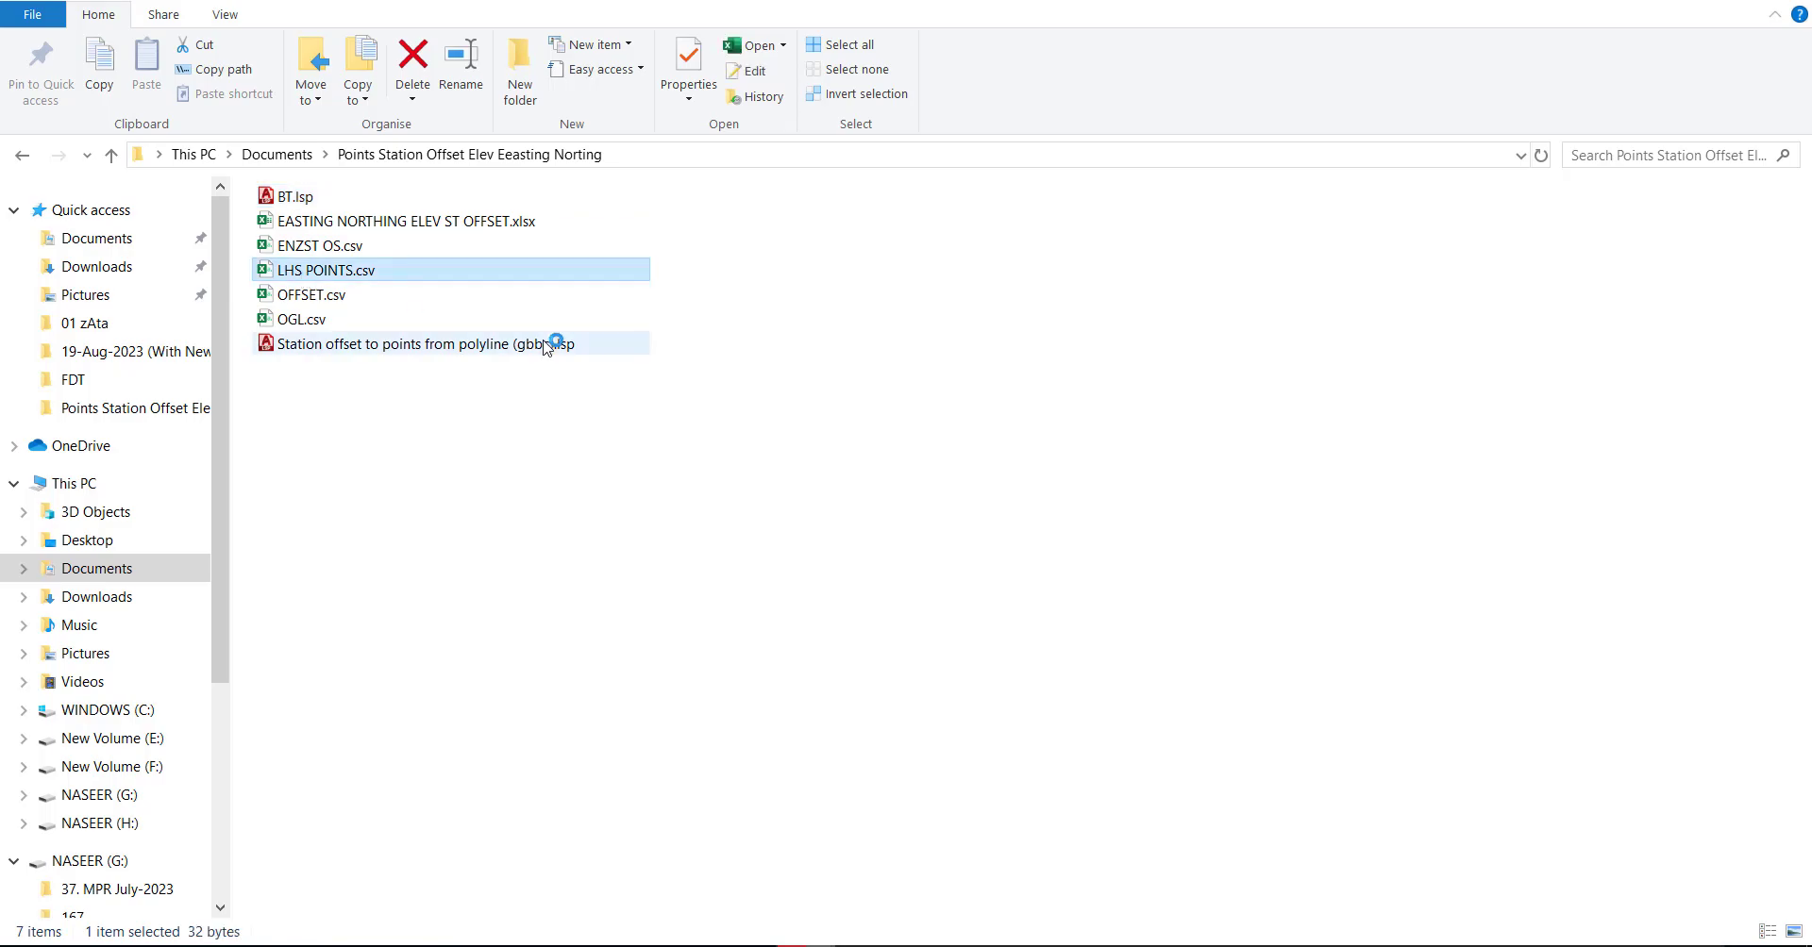
pyautogui.click(669, 419)
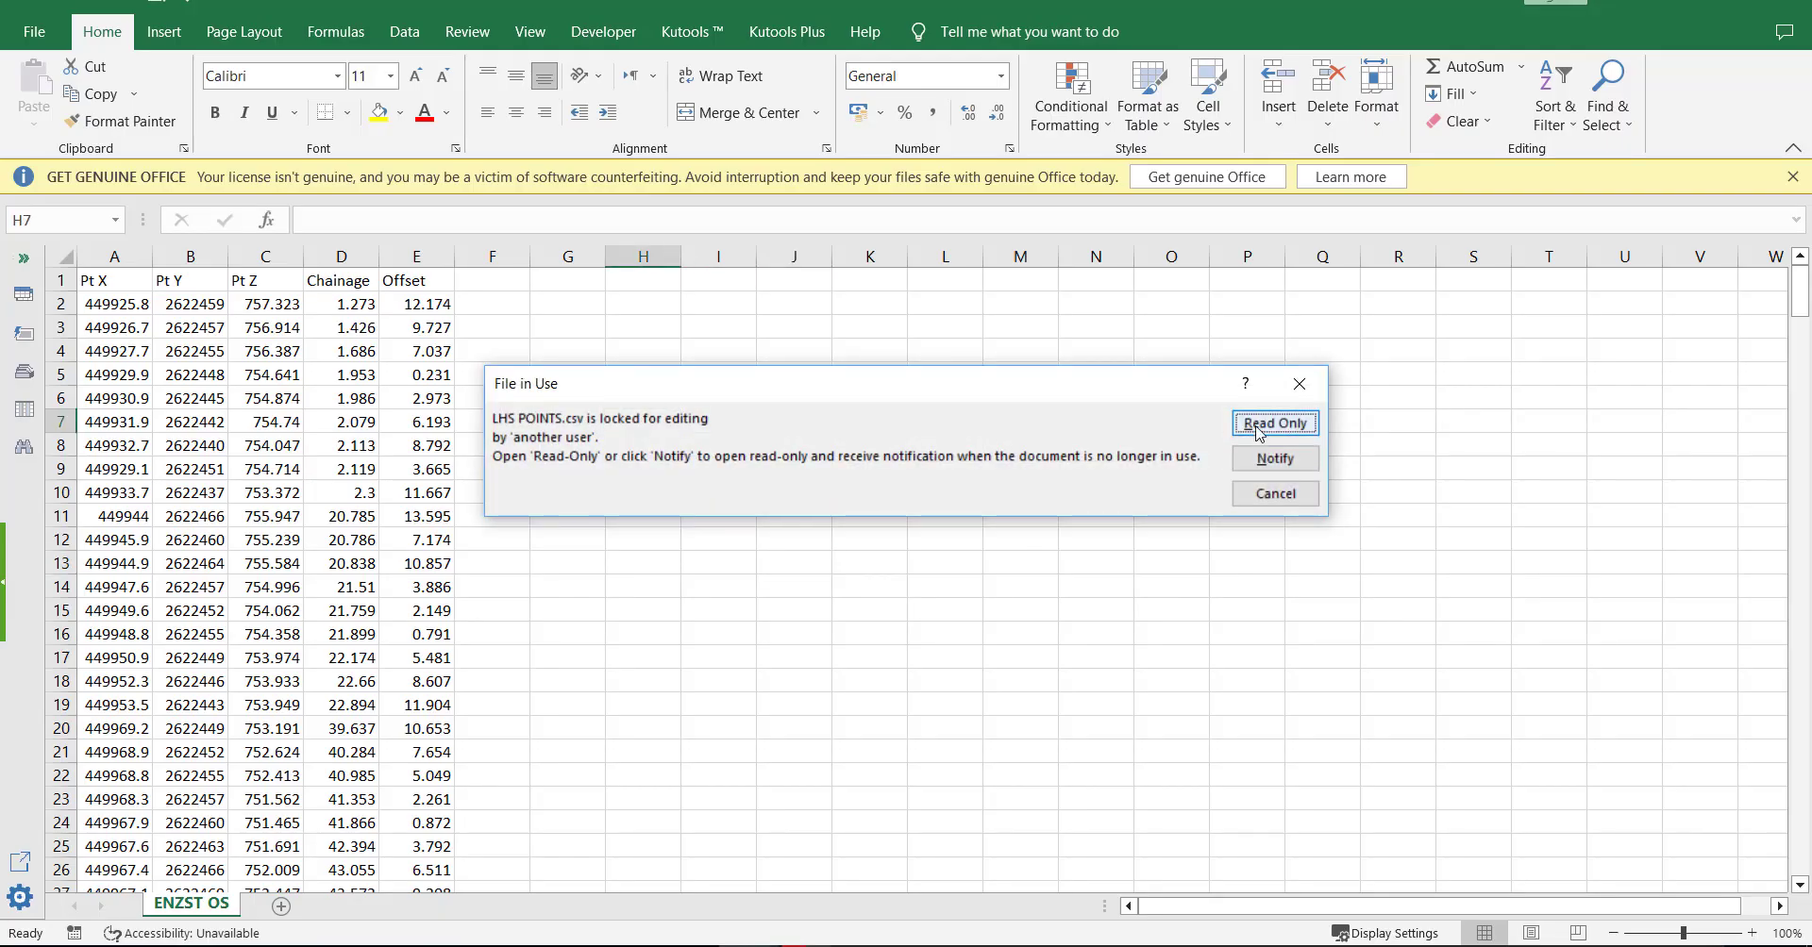
pyautogui.click(1236, 426)
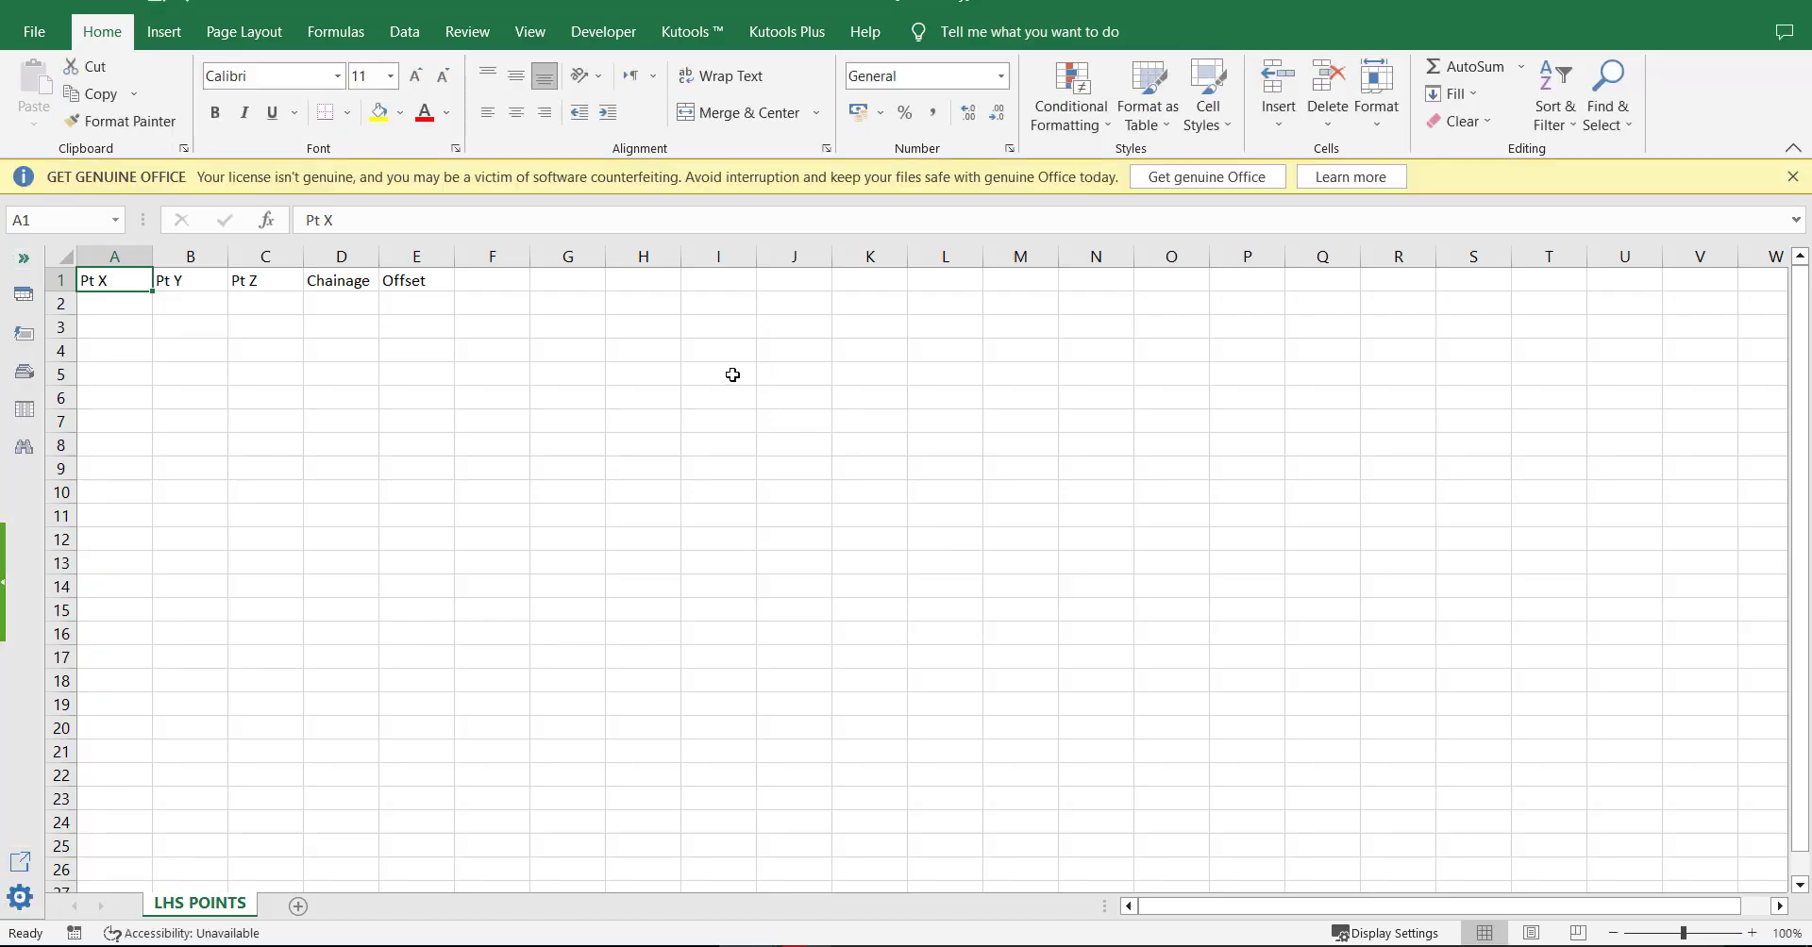
pyautogui.click(722, 377)
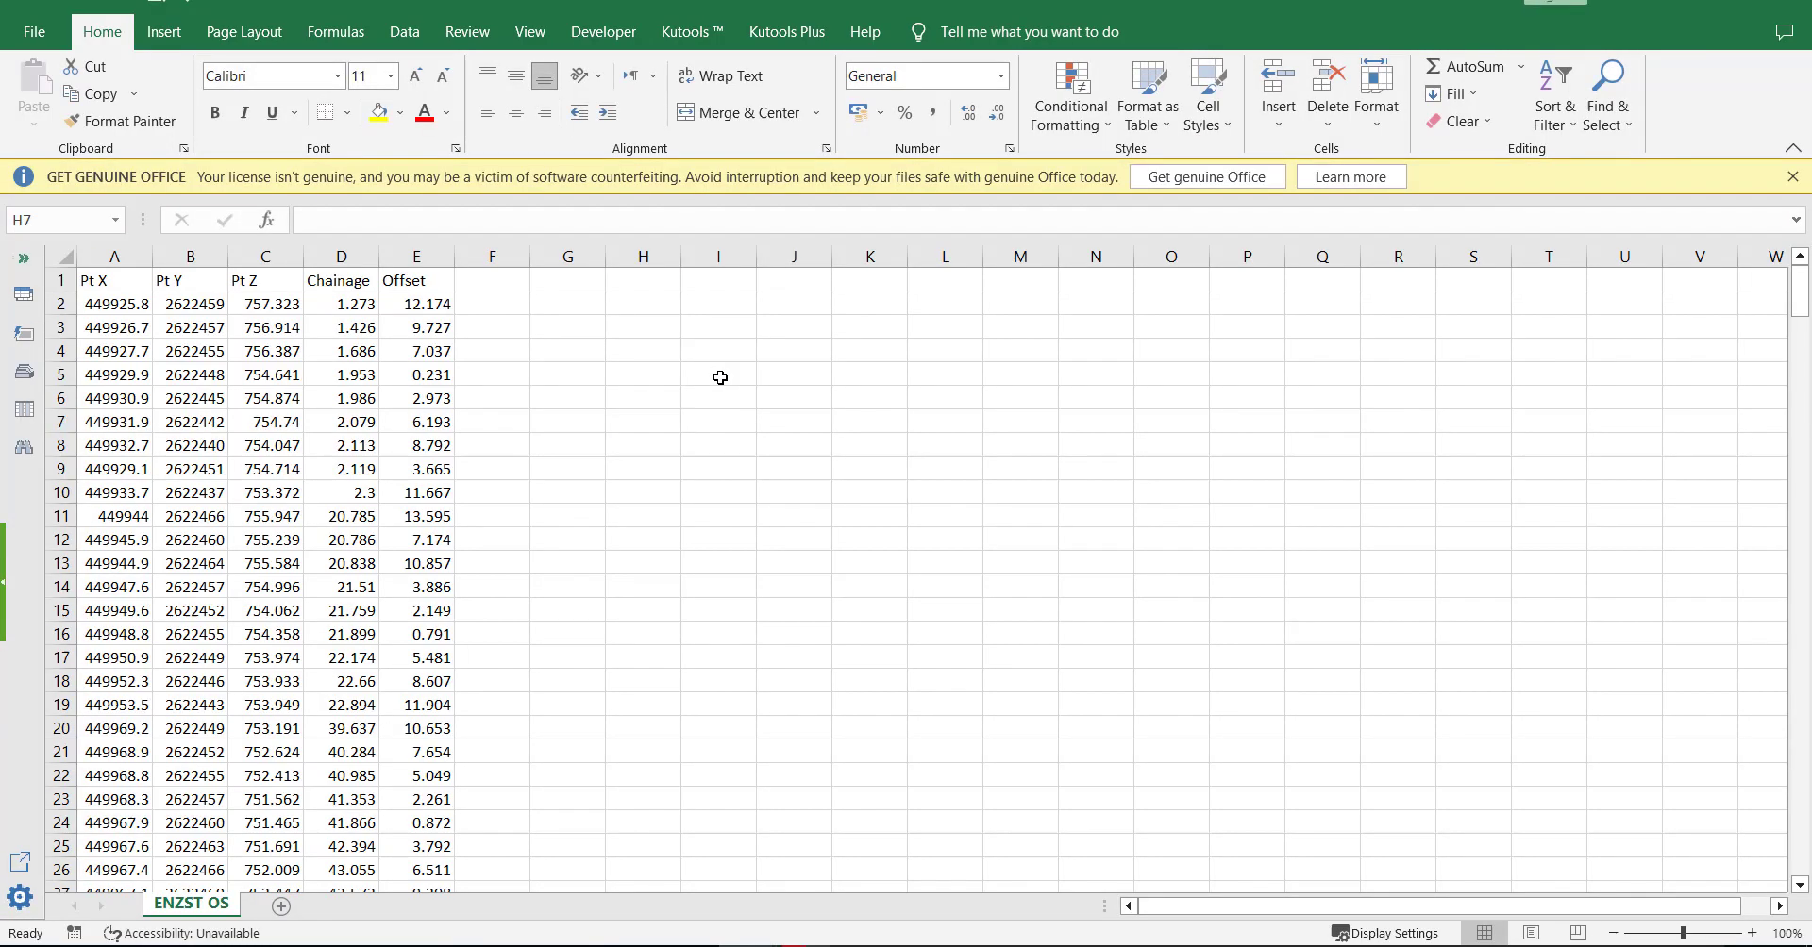
pyautogui.click(673, 430)
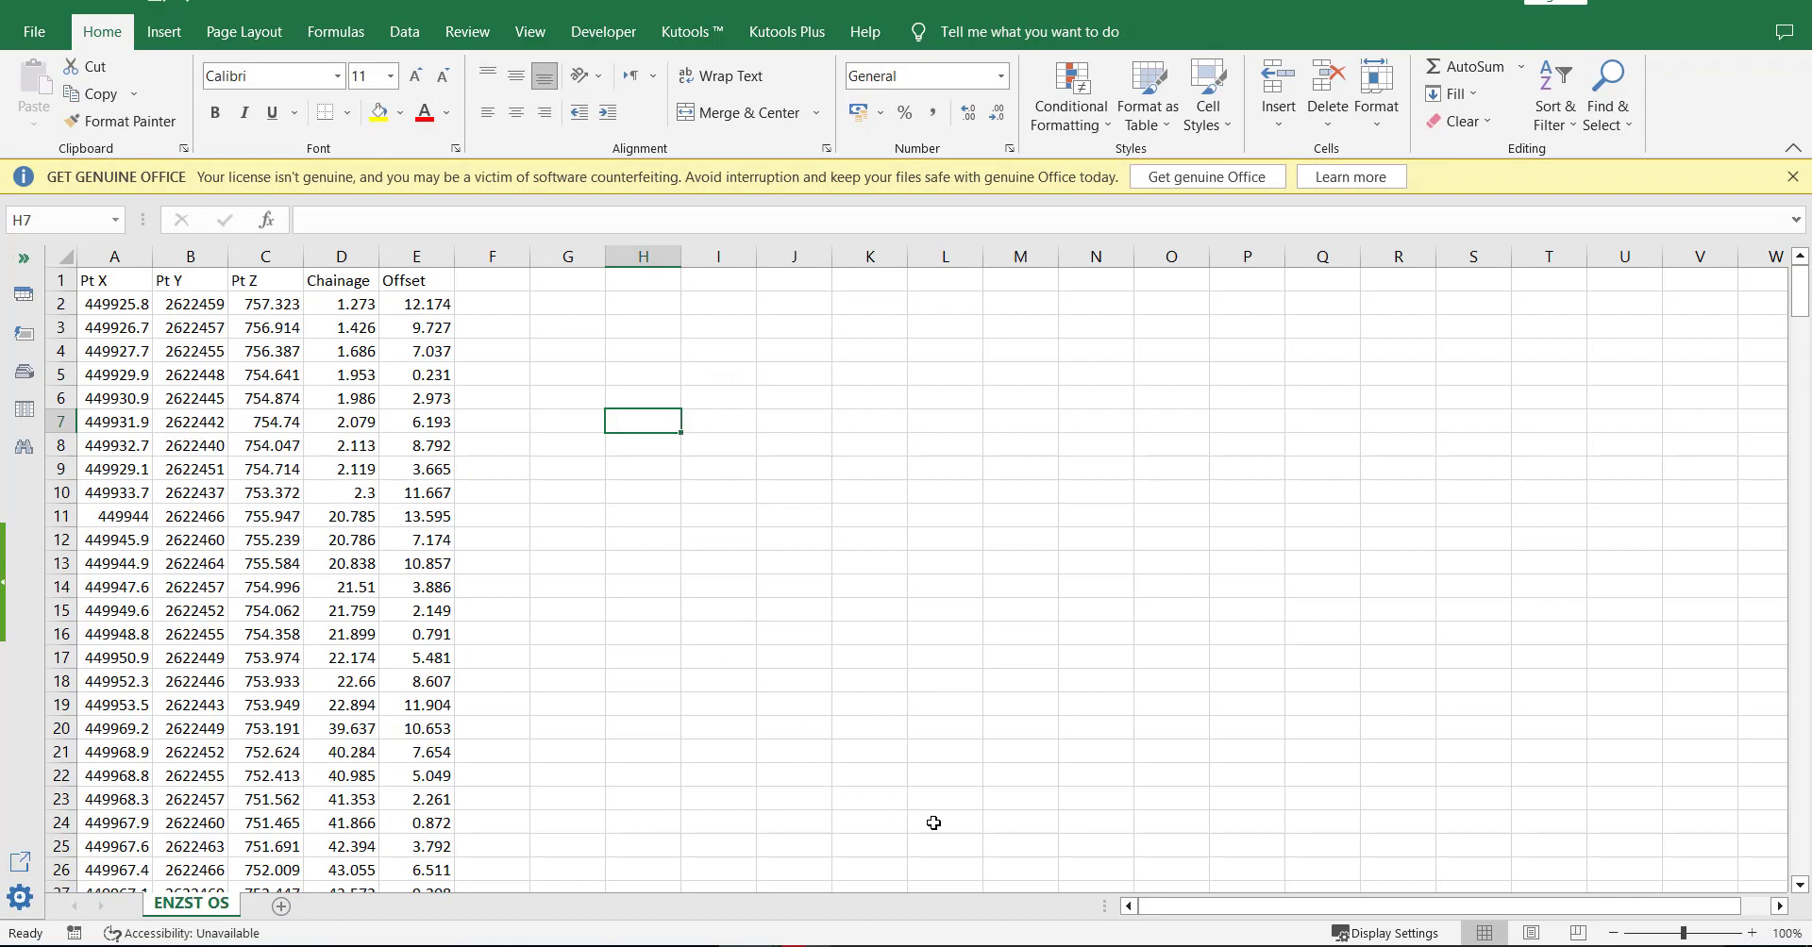
pyautogui.hotkey('alt', 'Tab')
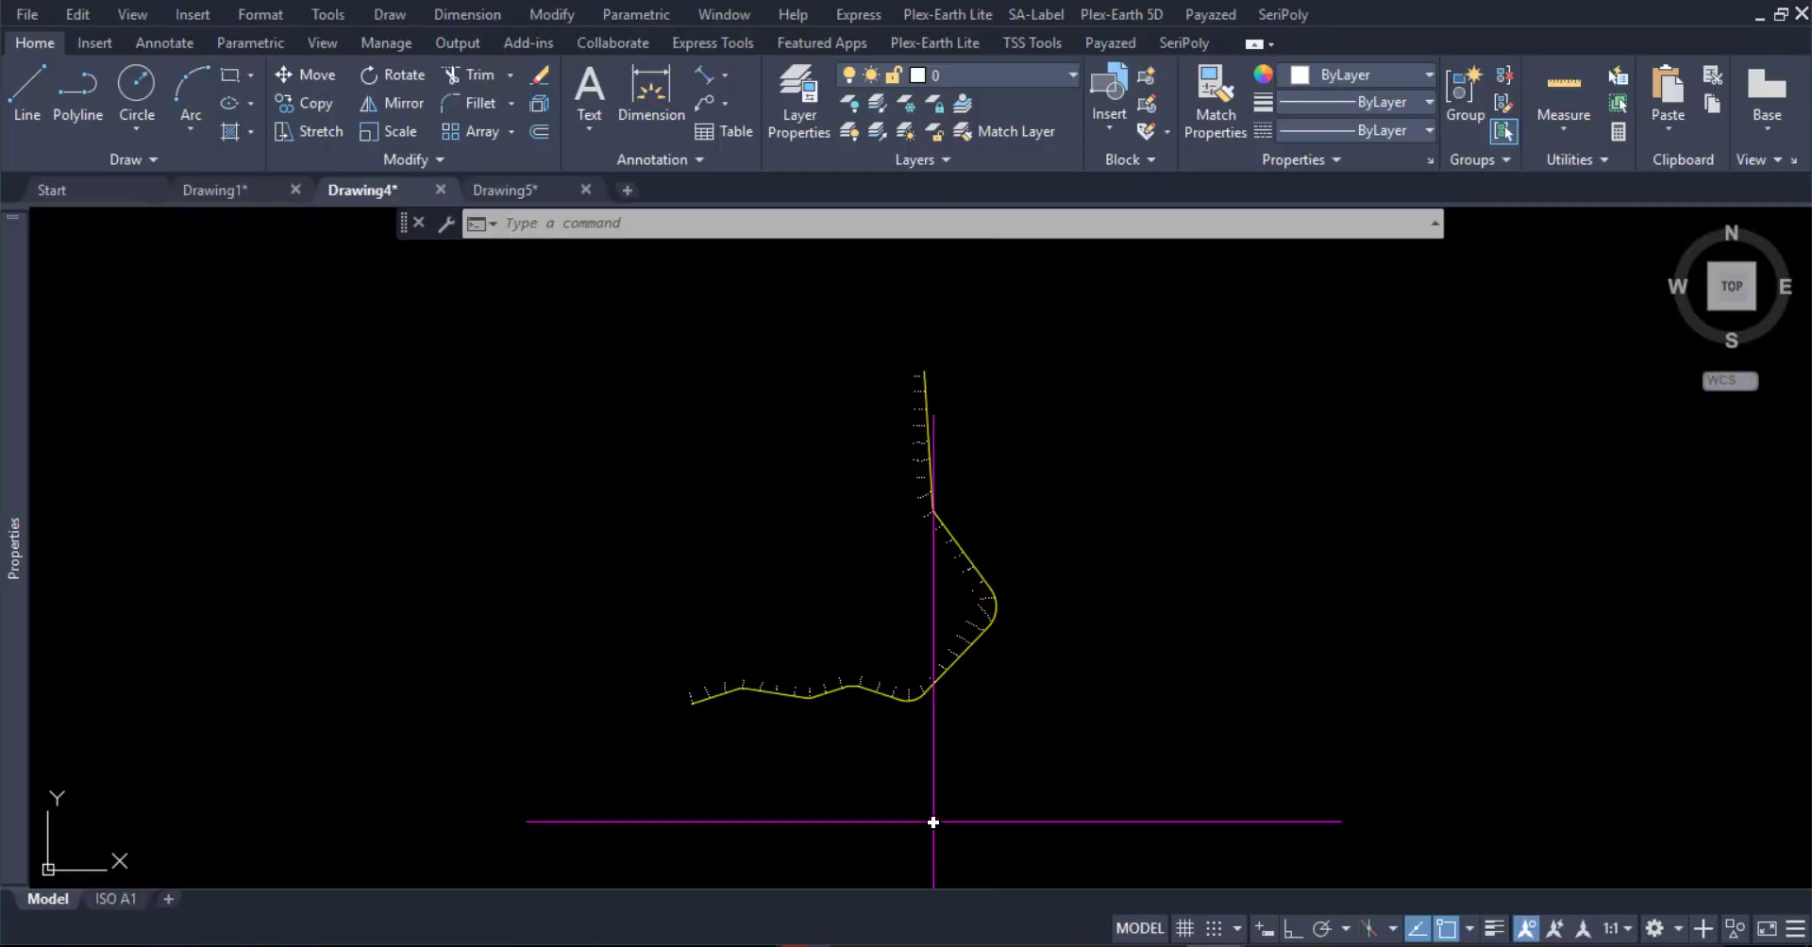
# Rerun DOFF, picking the reference polyline and window-selecting the 169 tick marks
pyautogui.write('DOG')
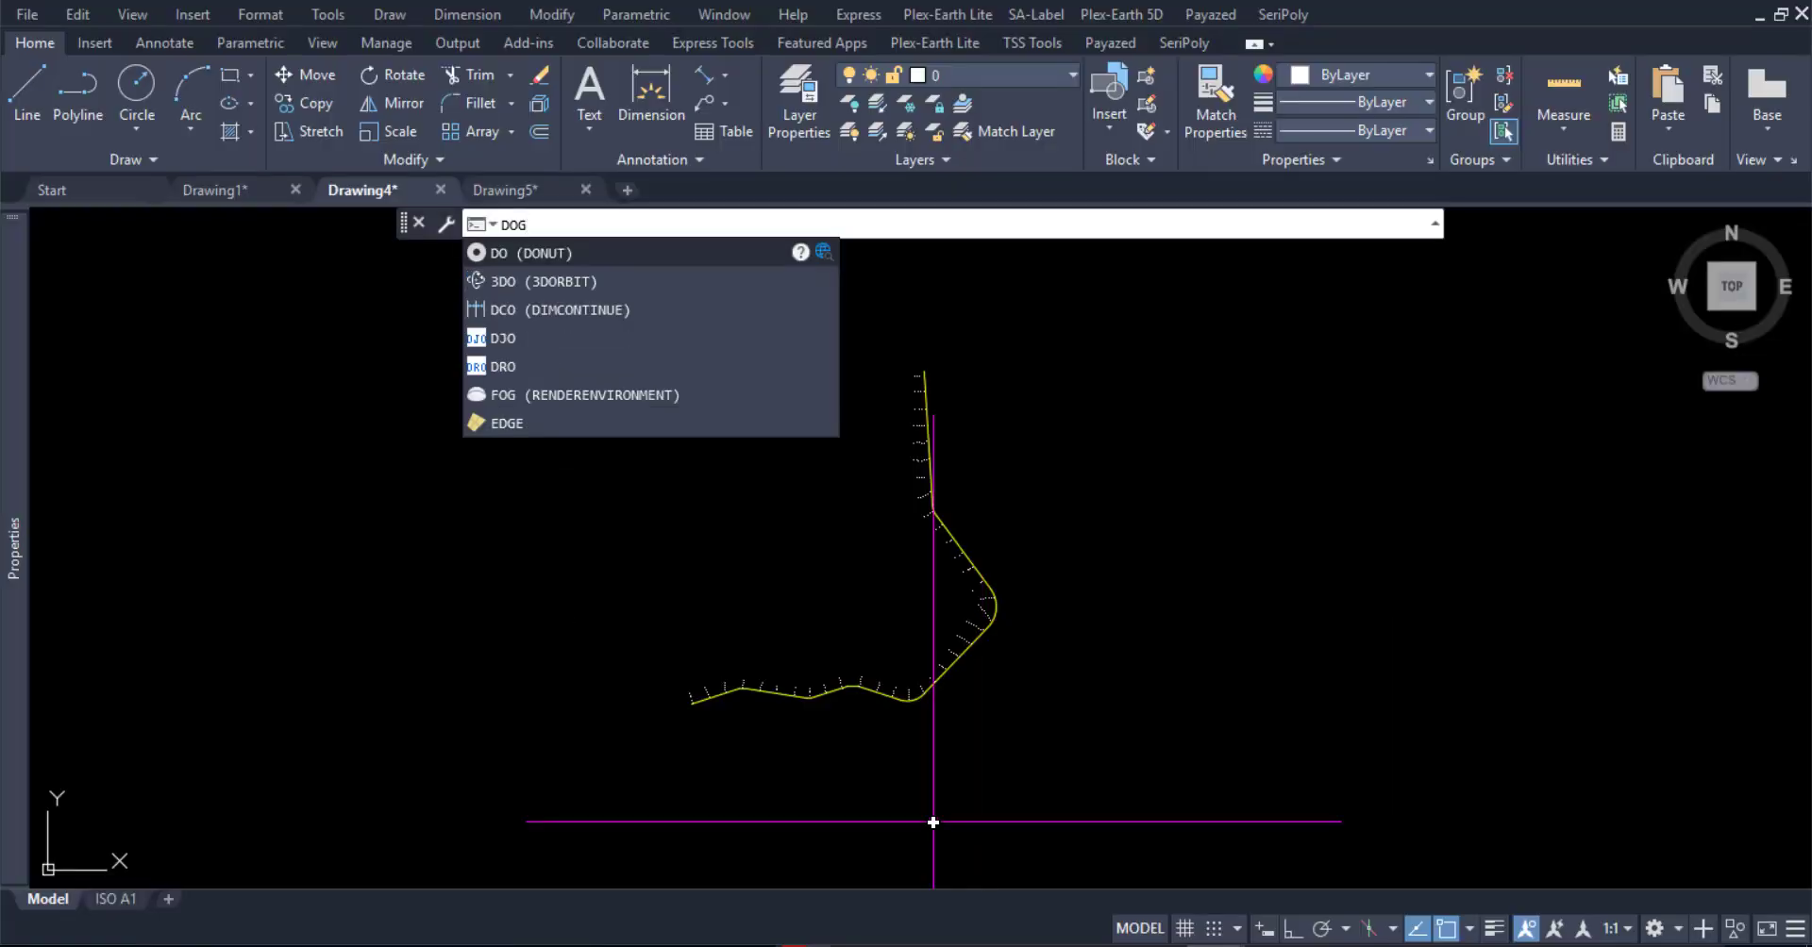
pyautogui.press('BackSpace')
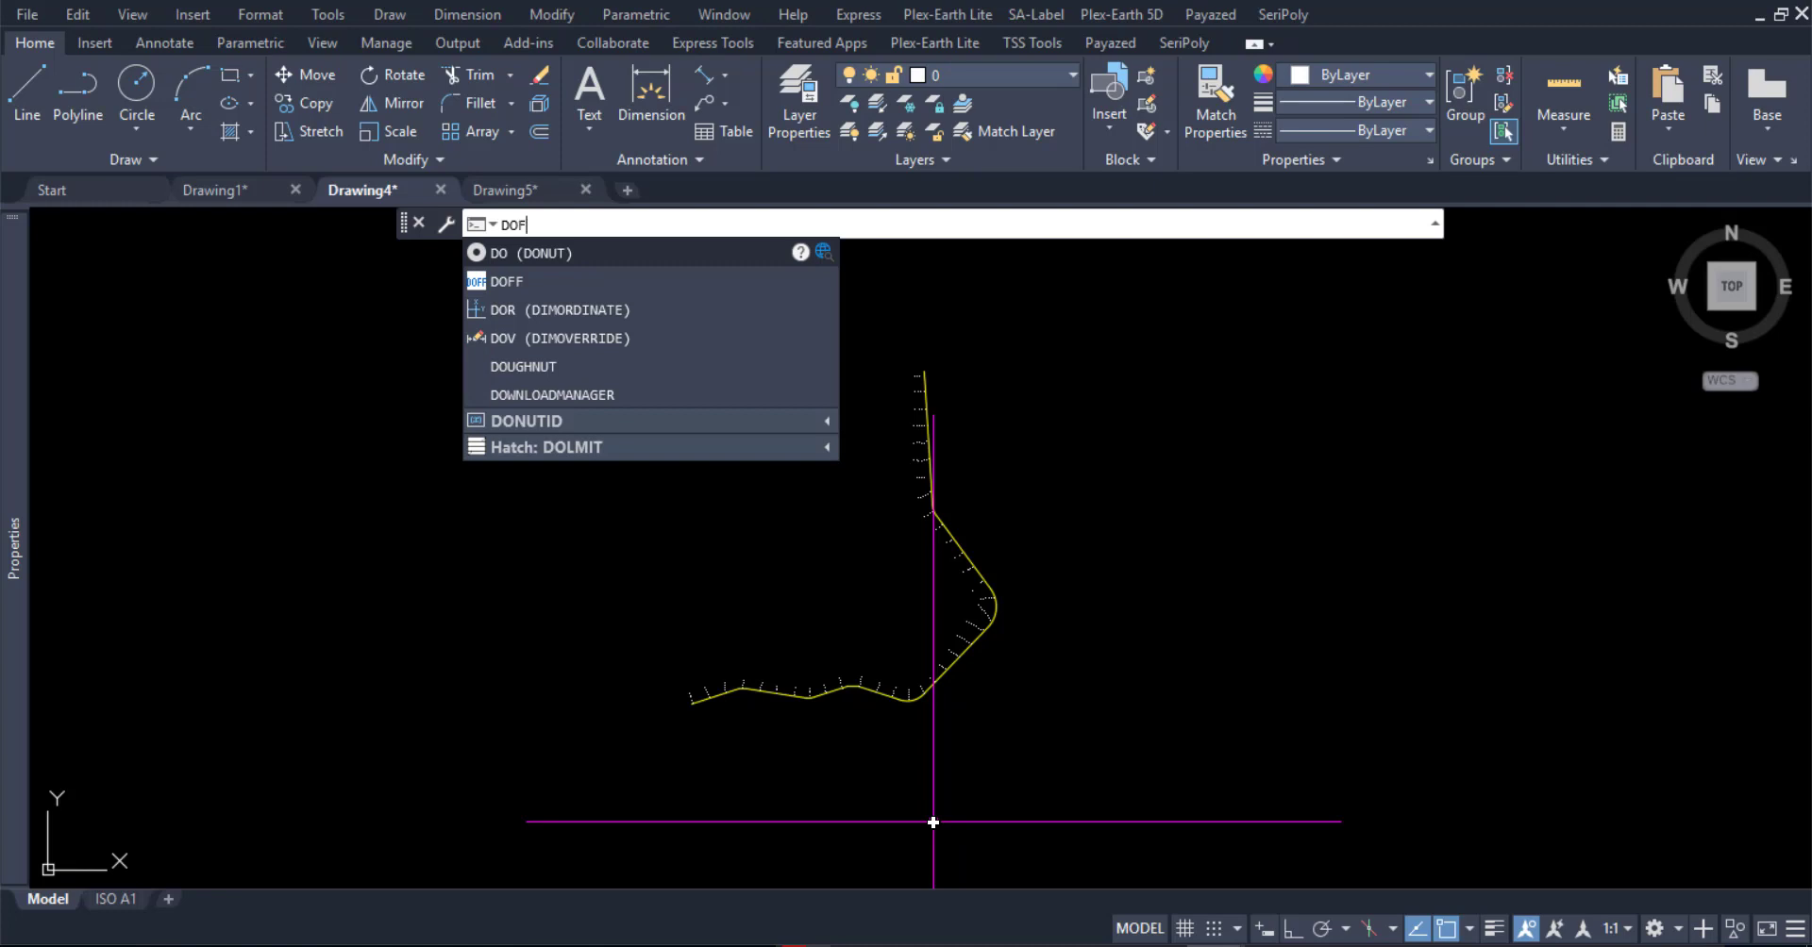
pyautogui.write('F')
pyautogui.press('Return')
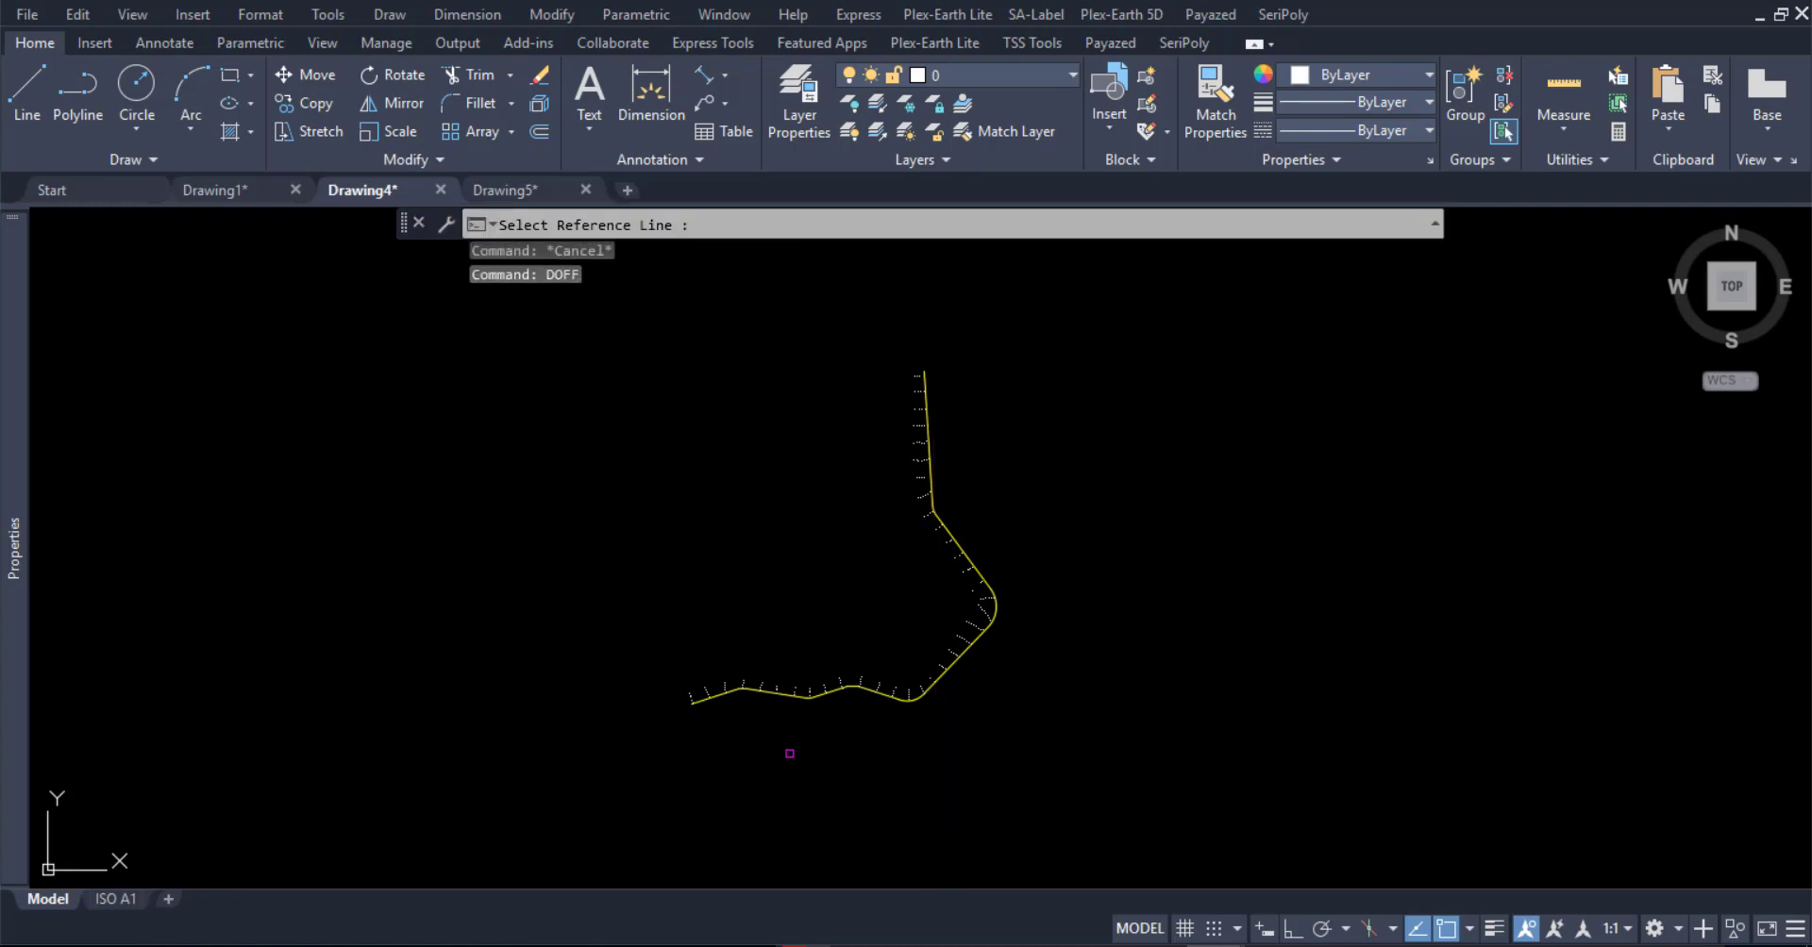
pyautogui.click(739, 696)
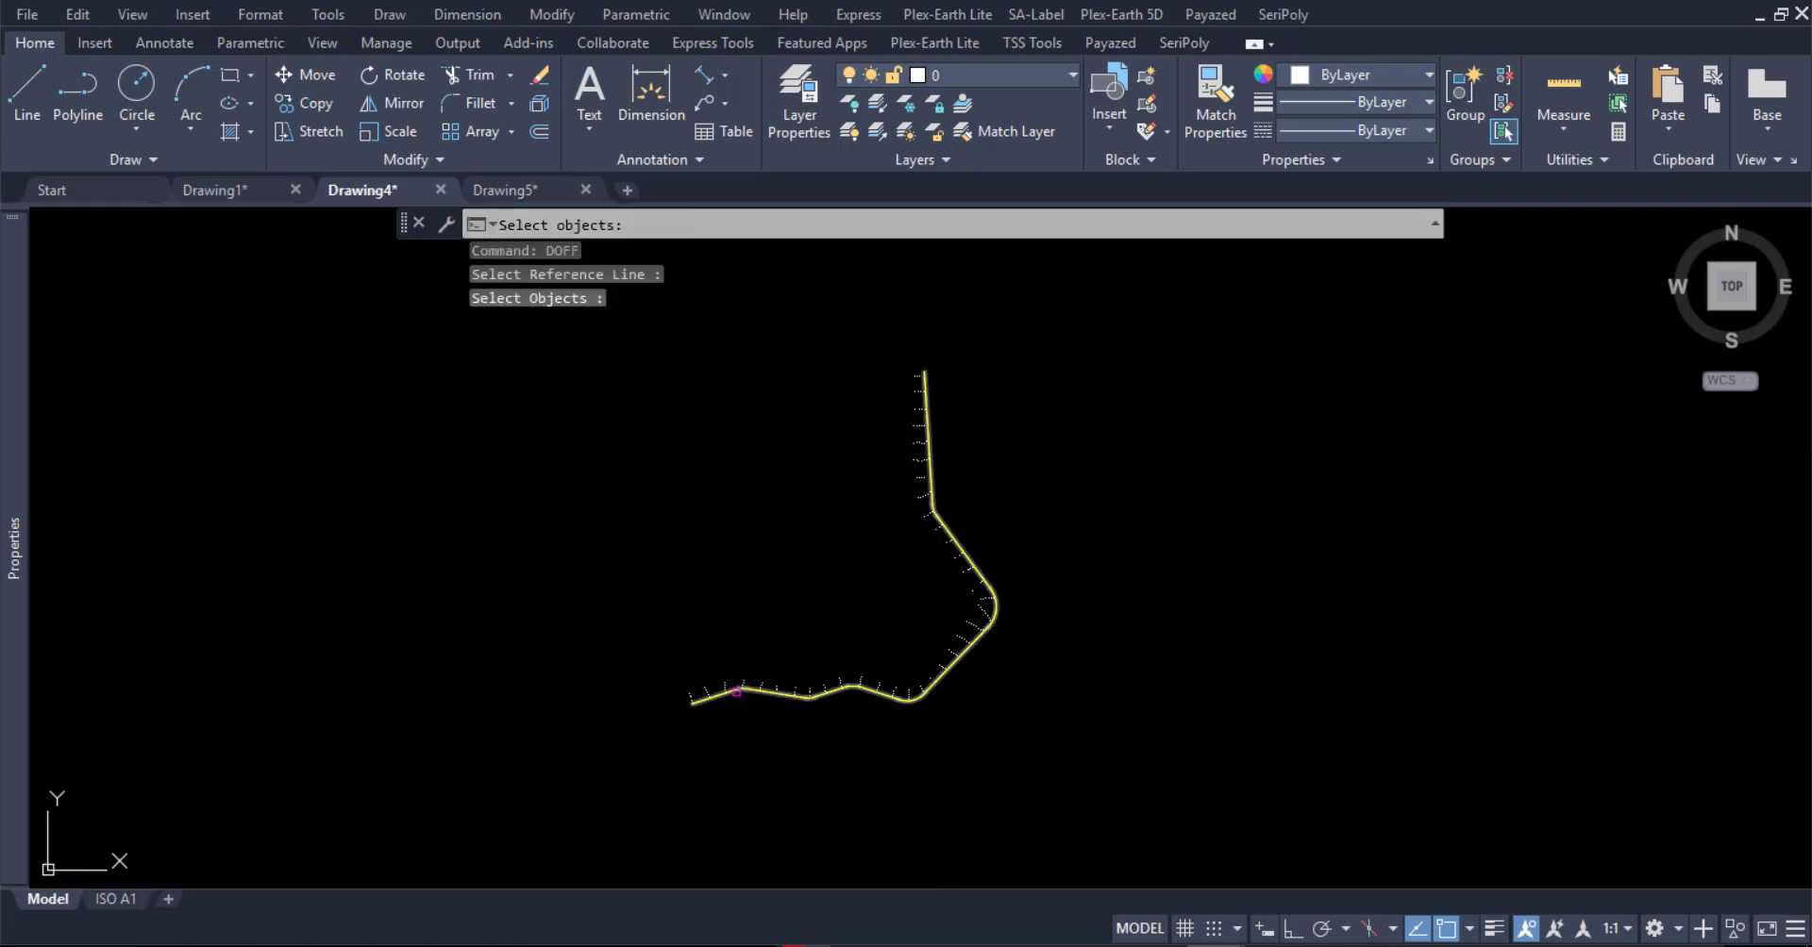
pyautogui.click(589, 333)
pyautogui.click(1144, 741)
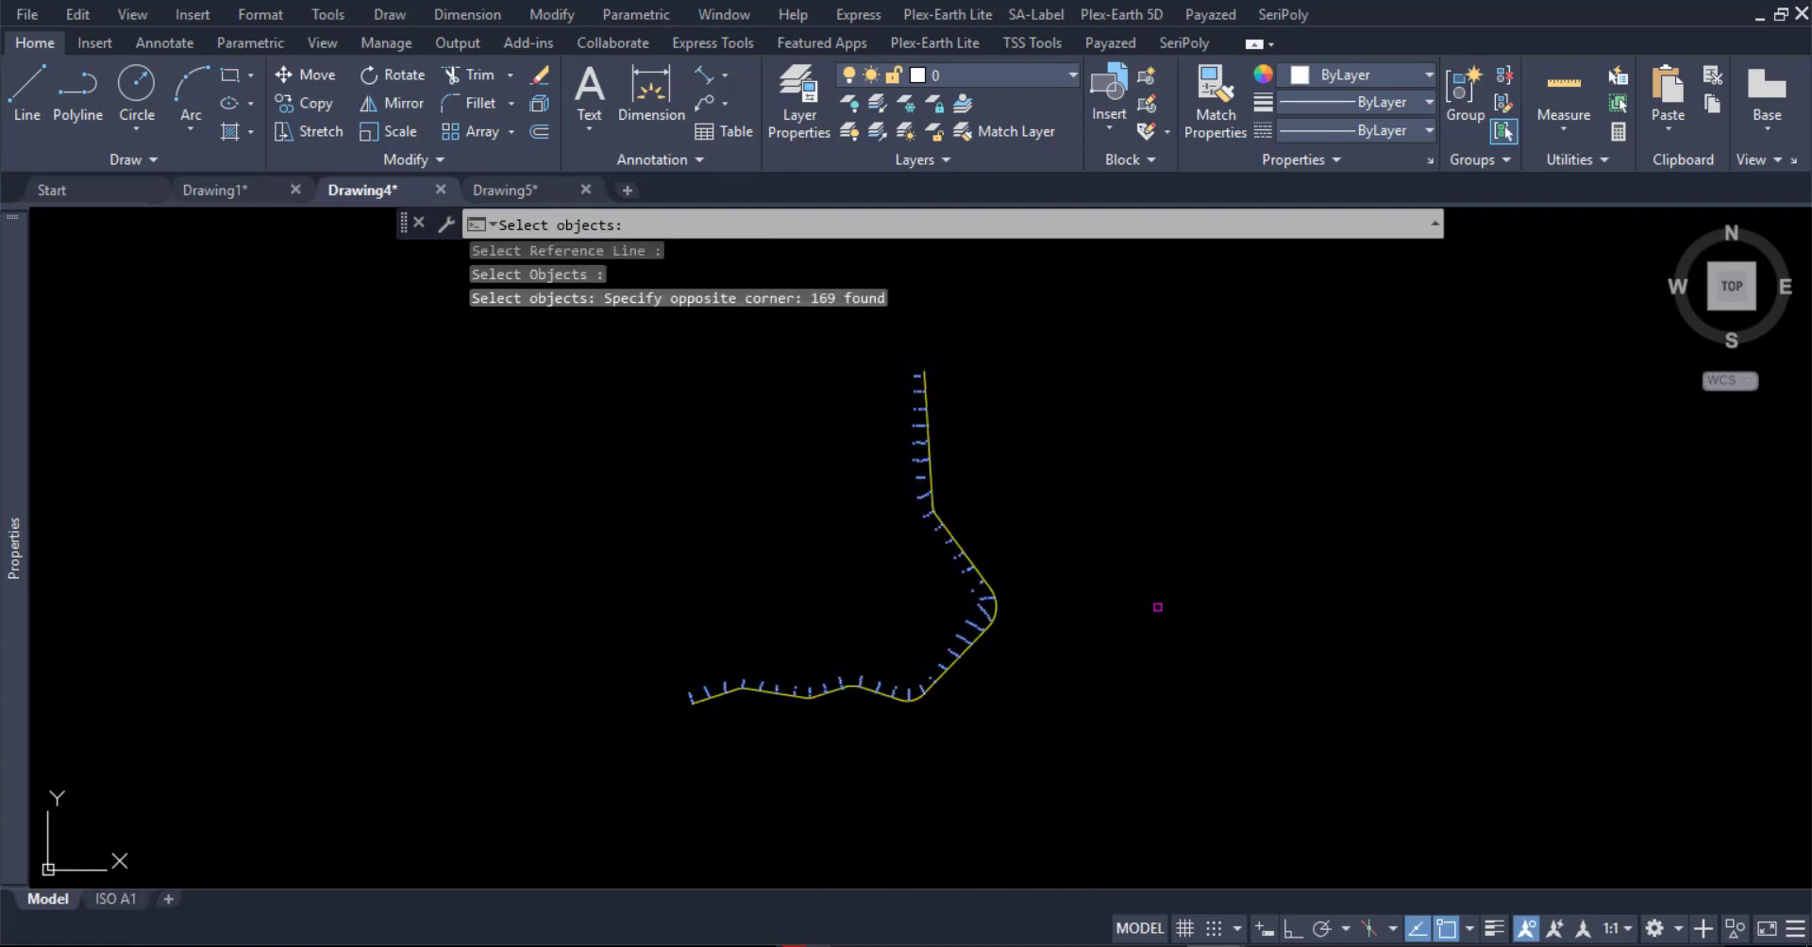
pyautogui.press('Return')
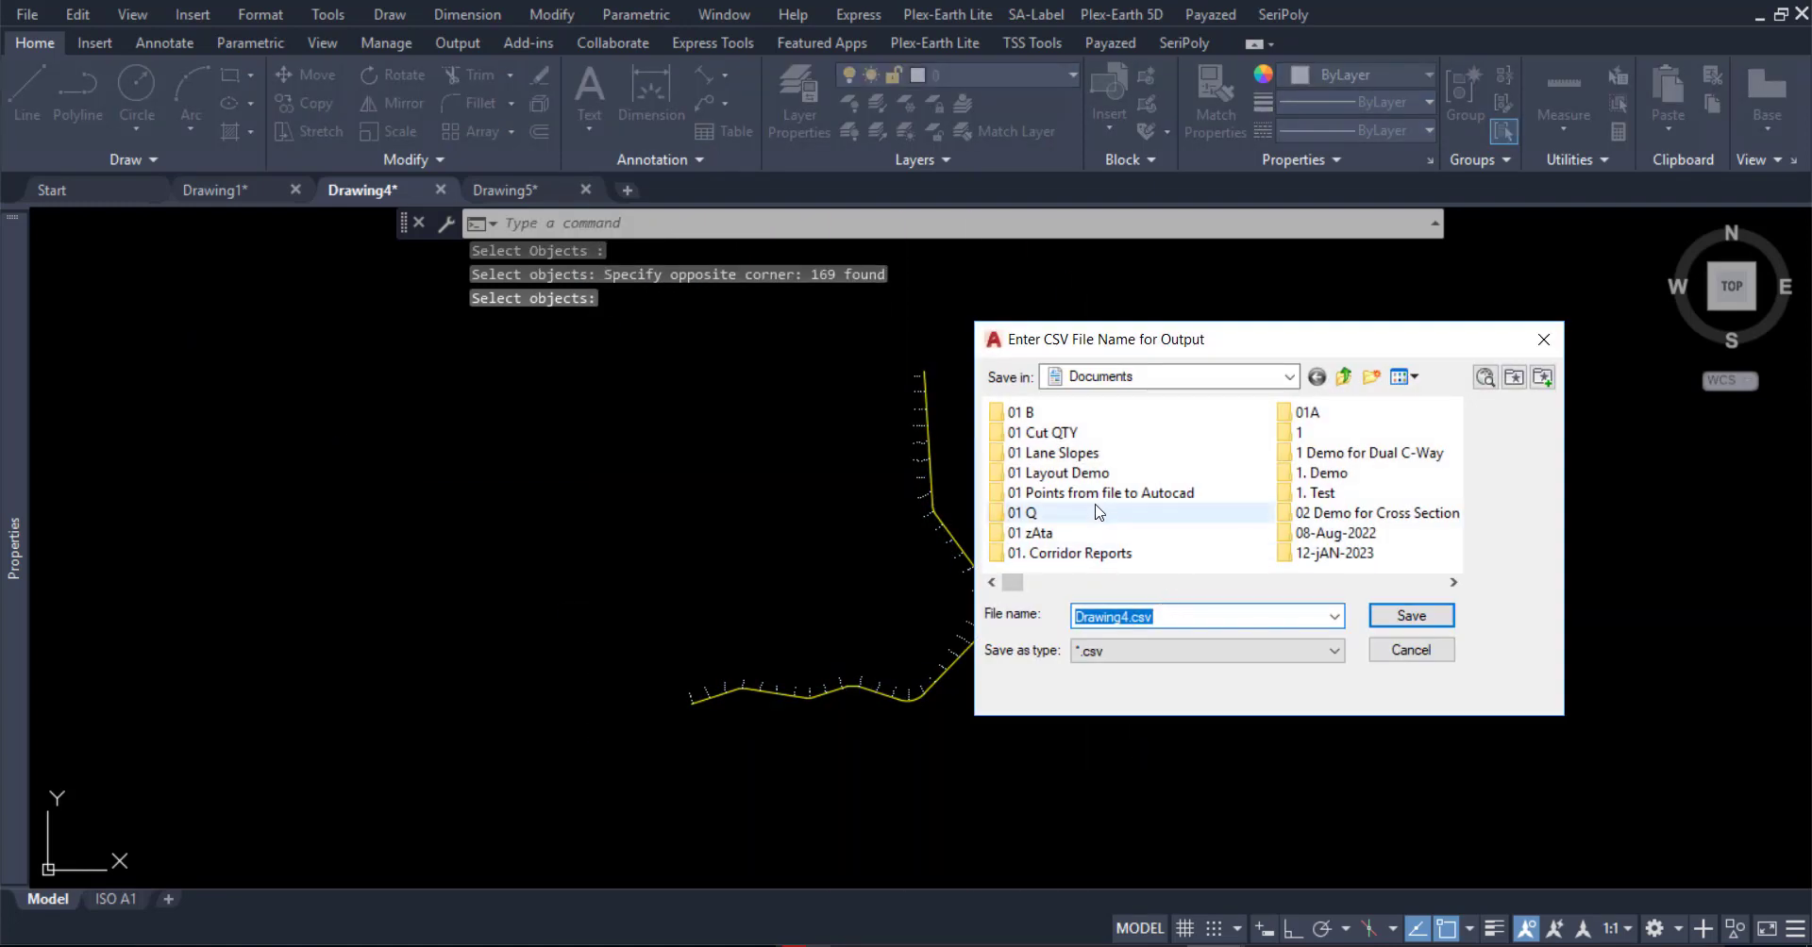
# Save the export over the existing LHS POINTS.csv, confirming the replacement
pyautogui.scroll(-5, 1097, 511)
pyautogui.scroll(-5, 1094, 514)
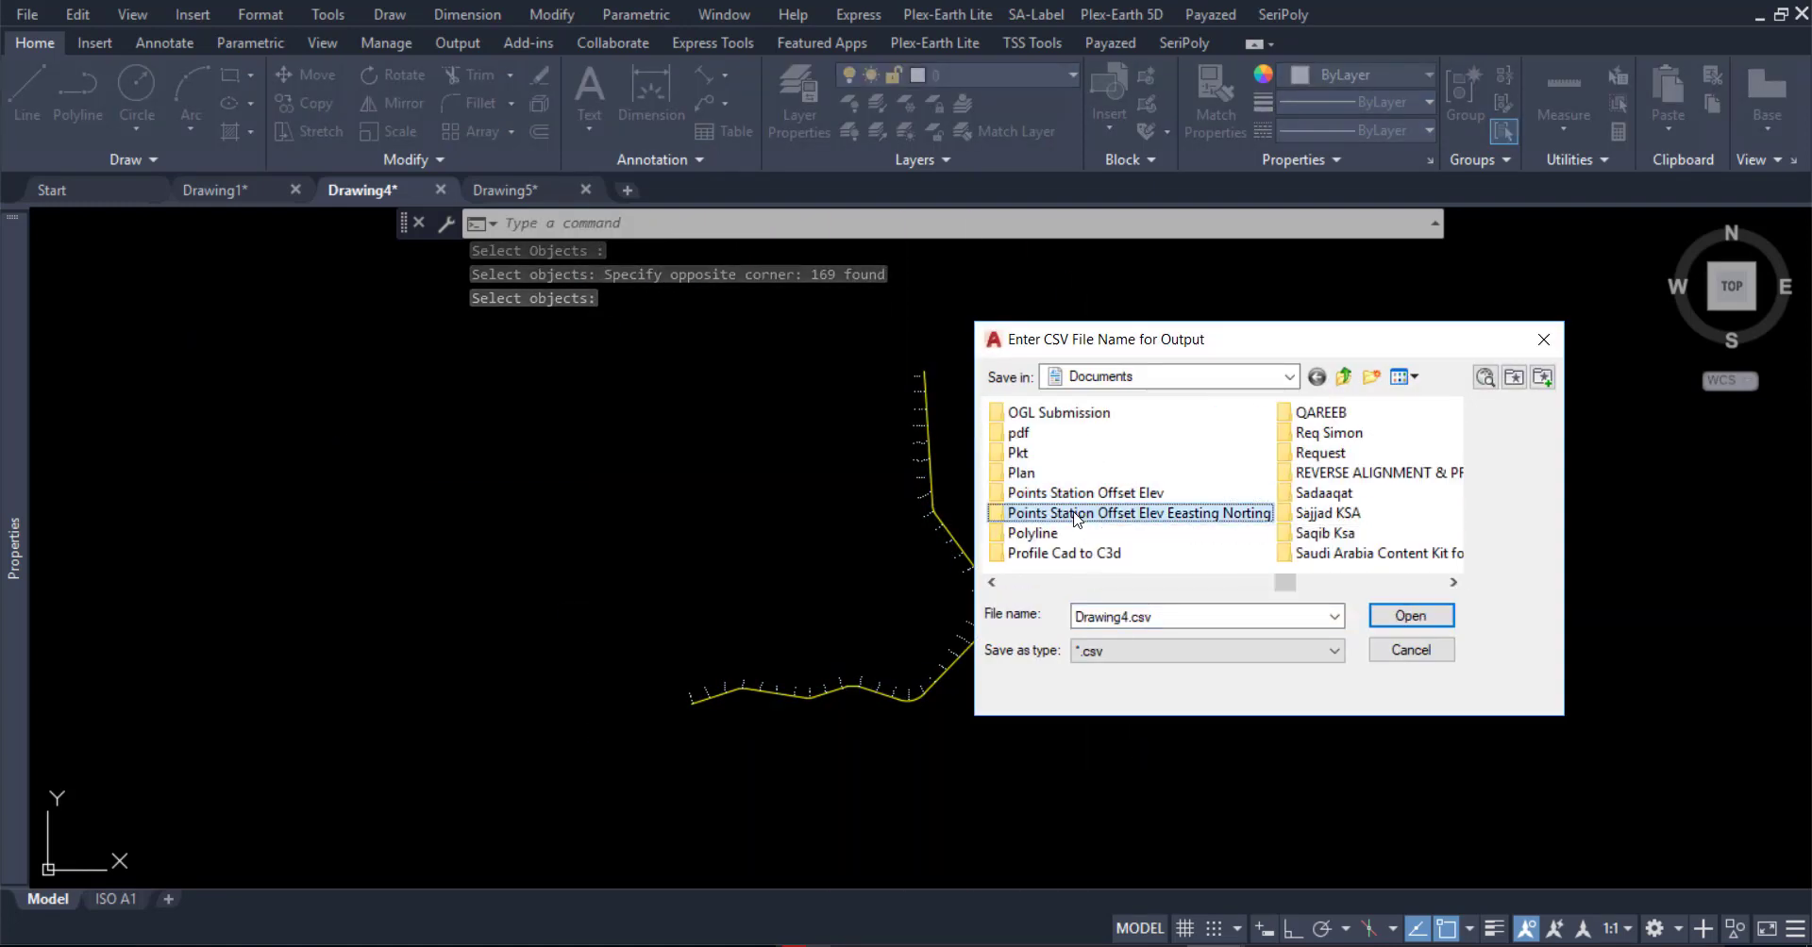
pyautogui.doubleClick(1077, 515)
pyautogui.click(1039, 436)
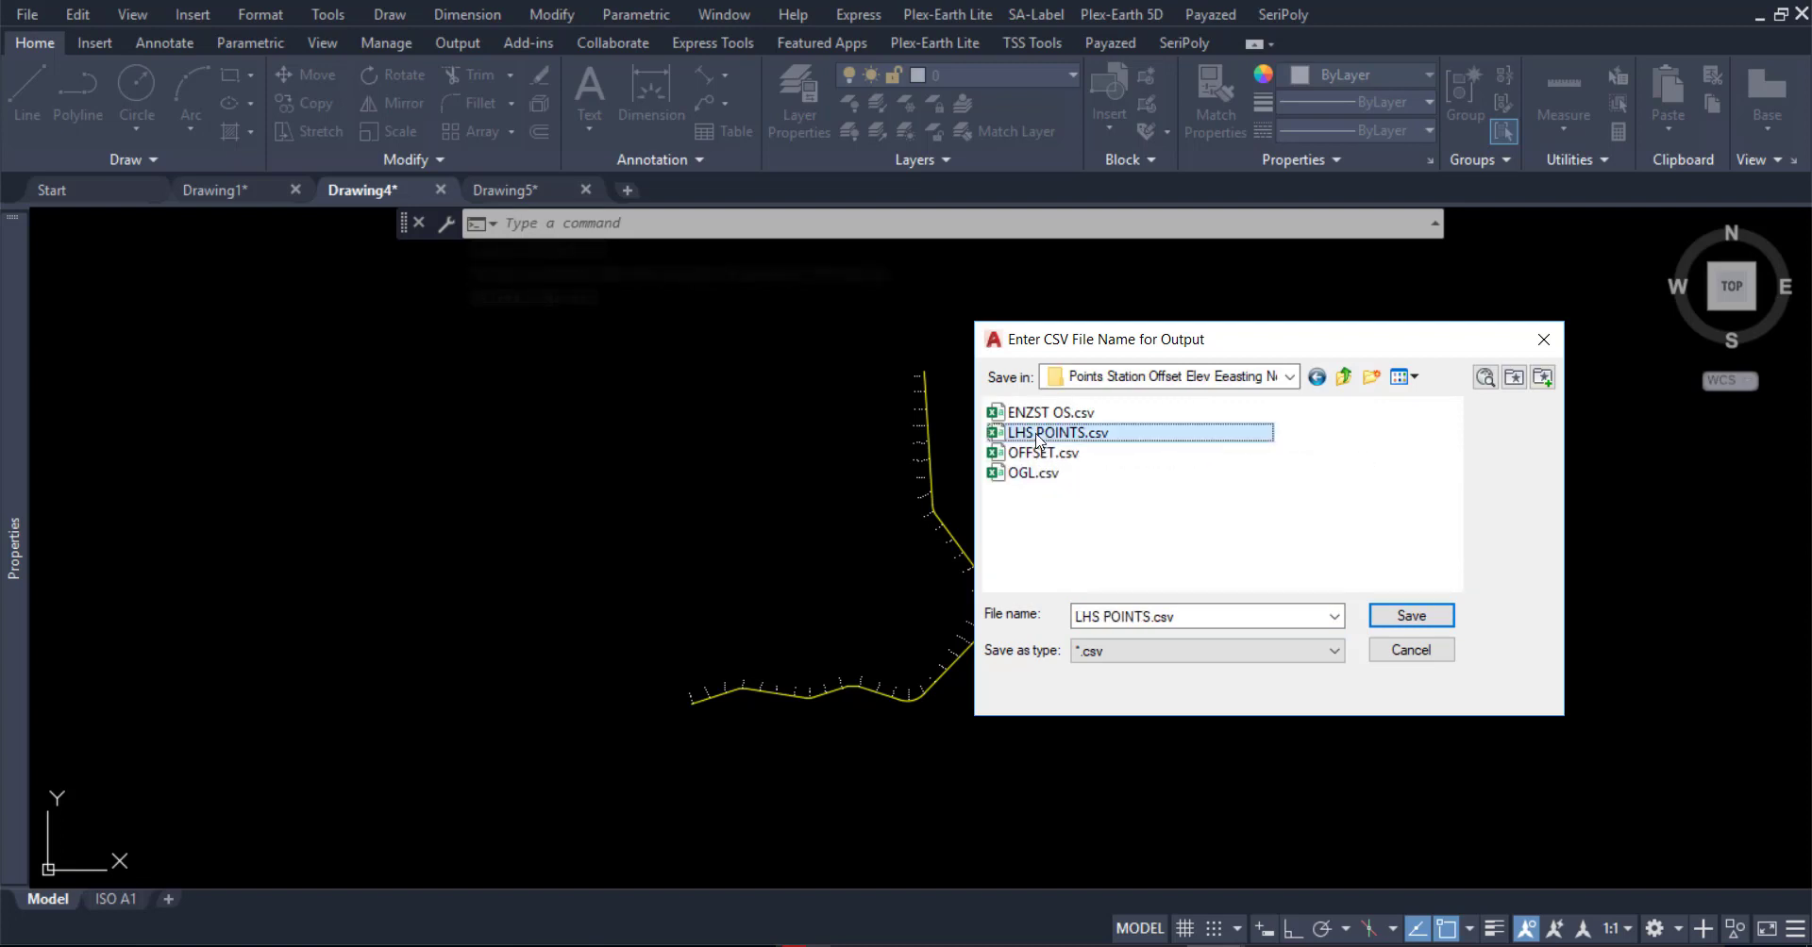
pyautogui.click(1406, 615)
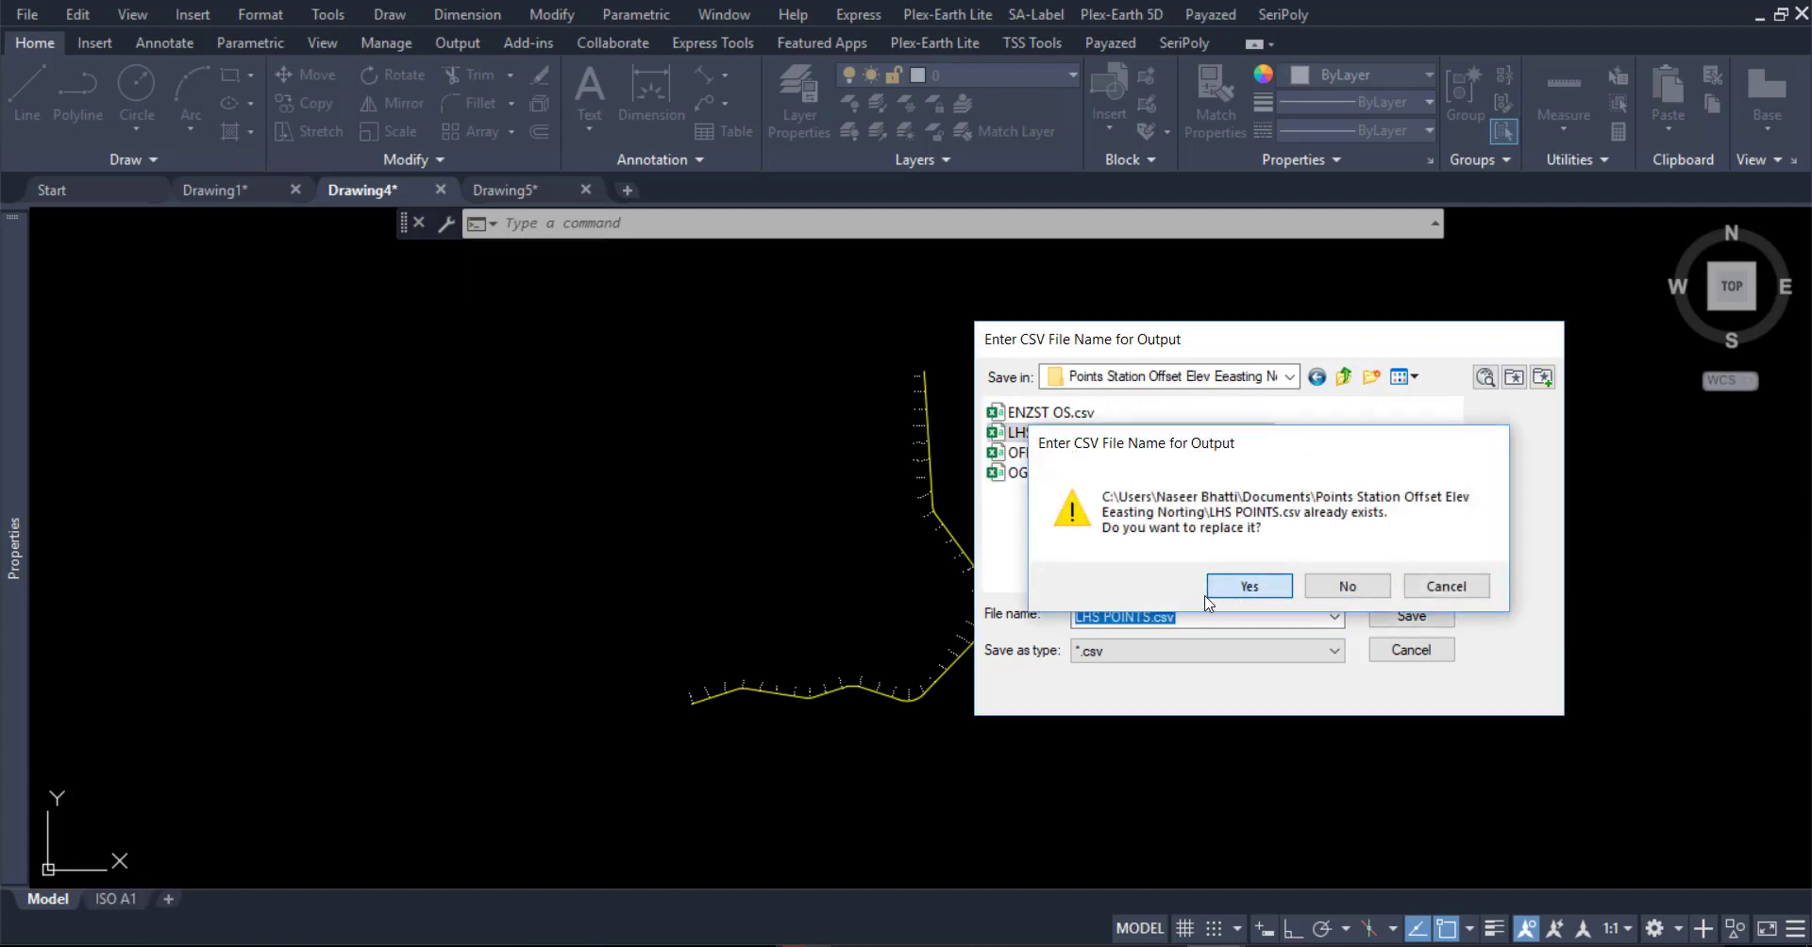
pyautogui.click(1247, 585)
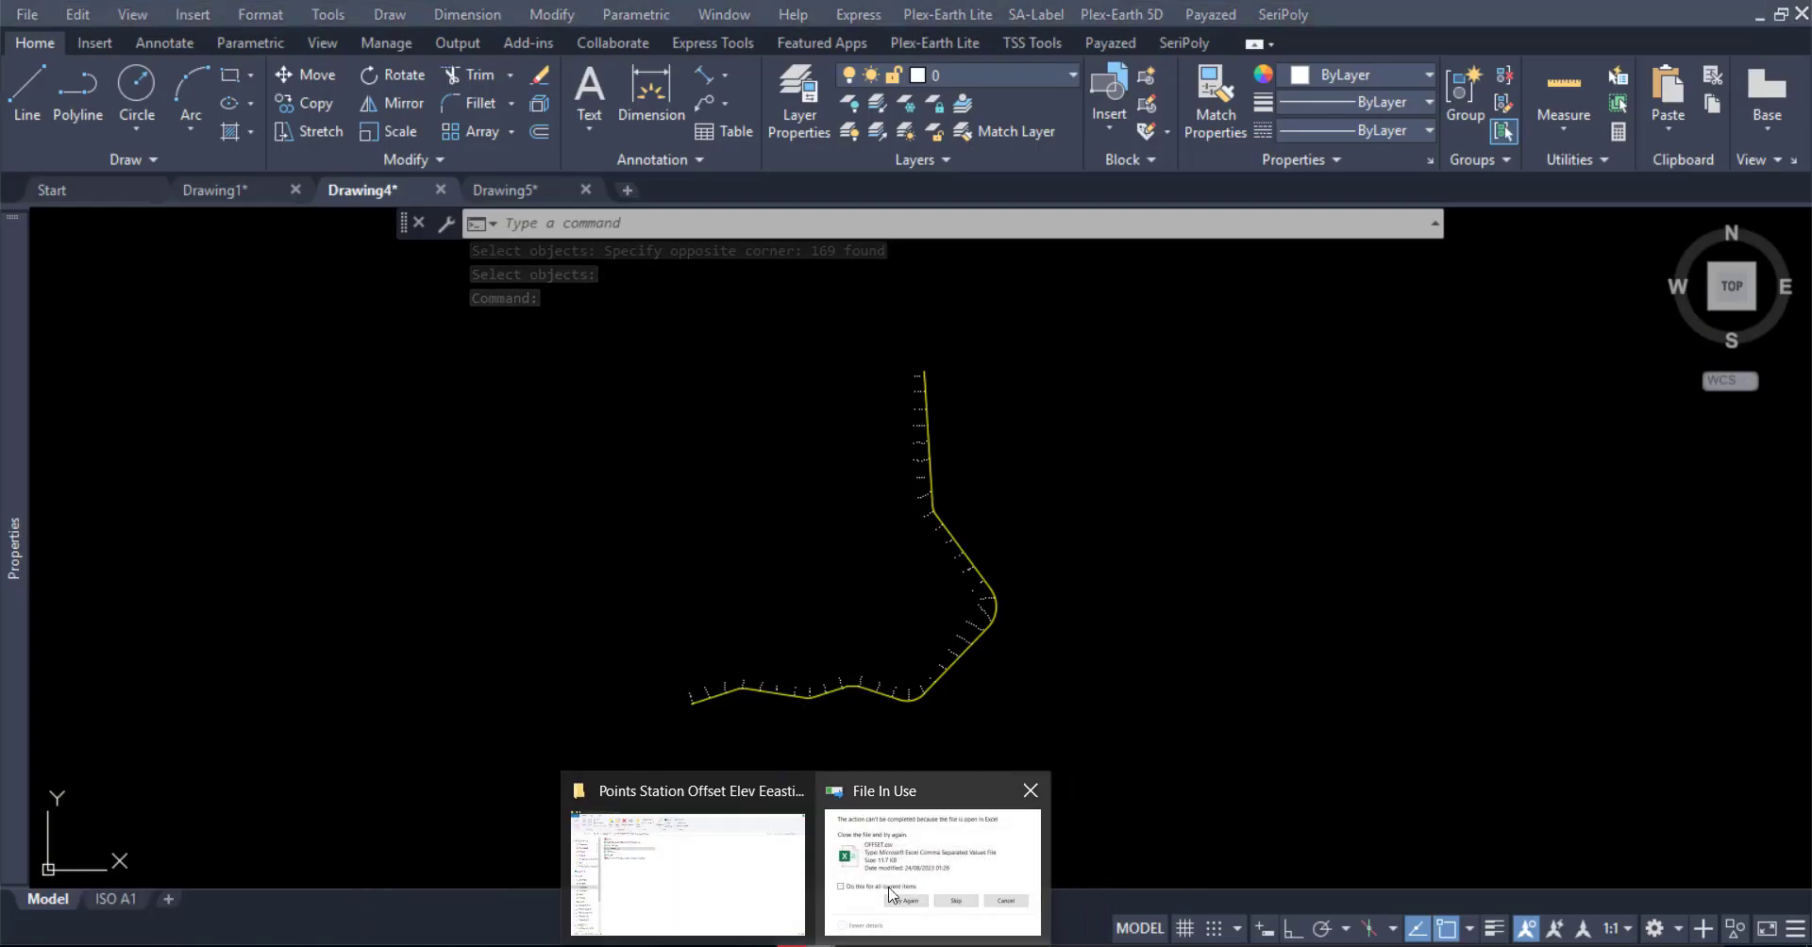
# Skip the in-use file to finish deleting, then open LHS POINTS.csv in Excel read-only
pyautogui.click(932, 868)
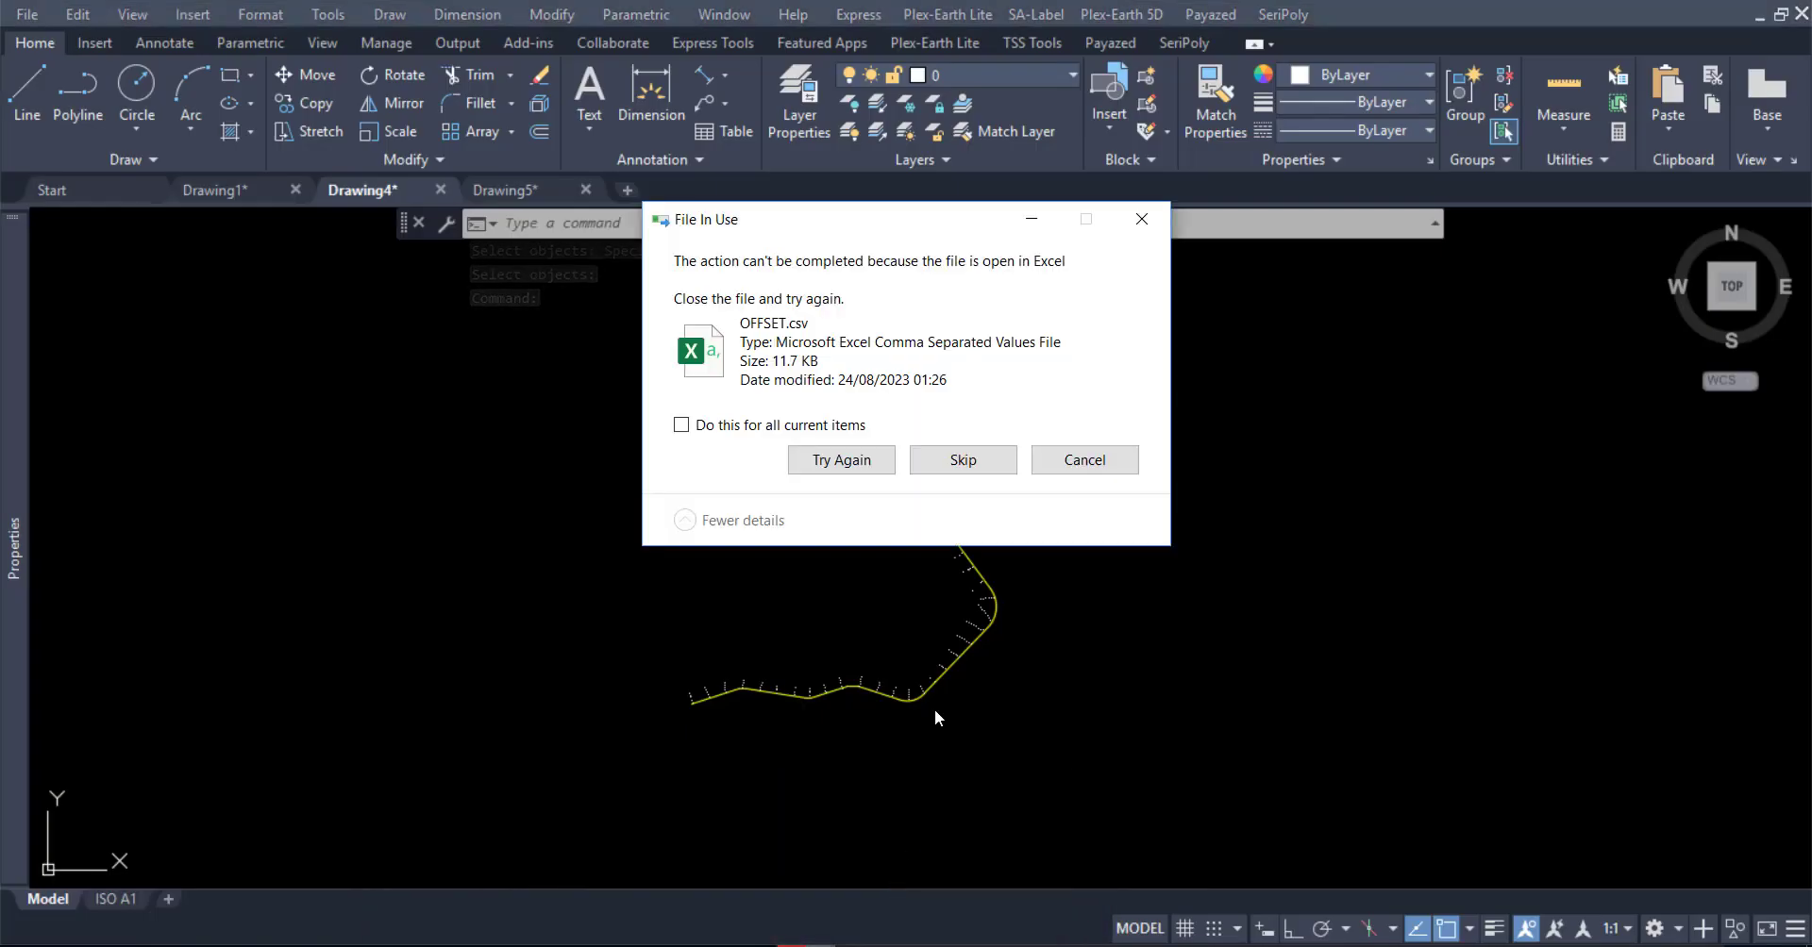
pyautogui.click(939, 467)
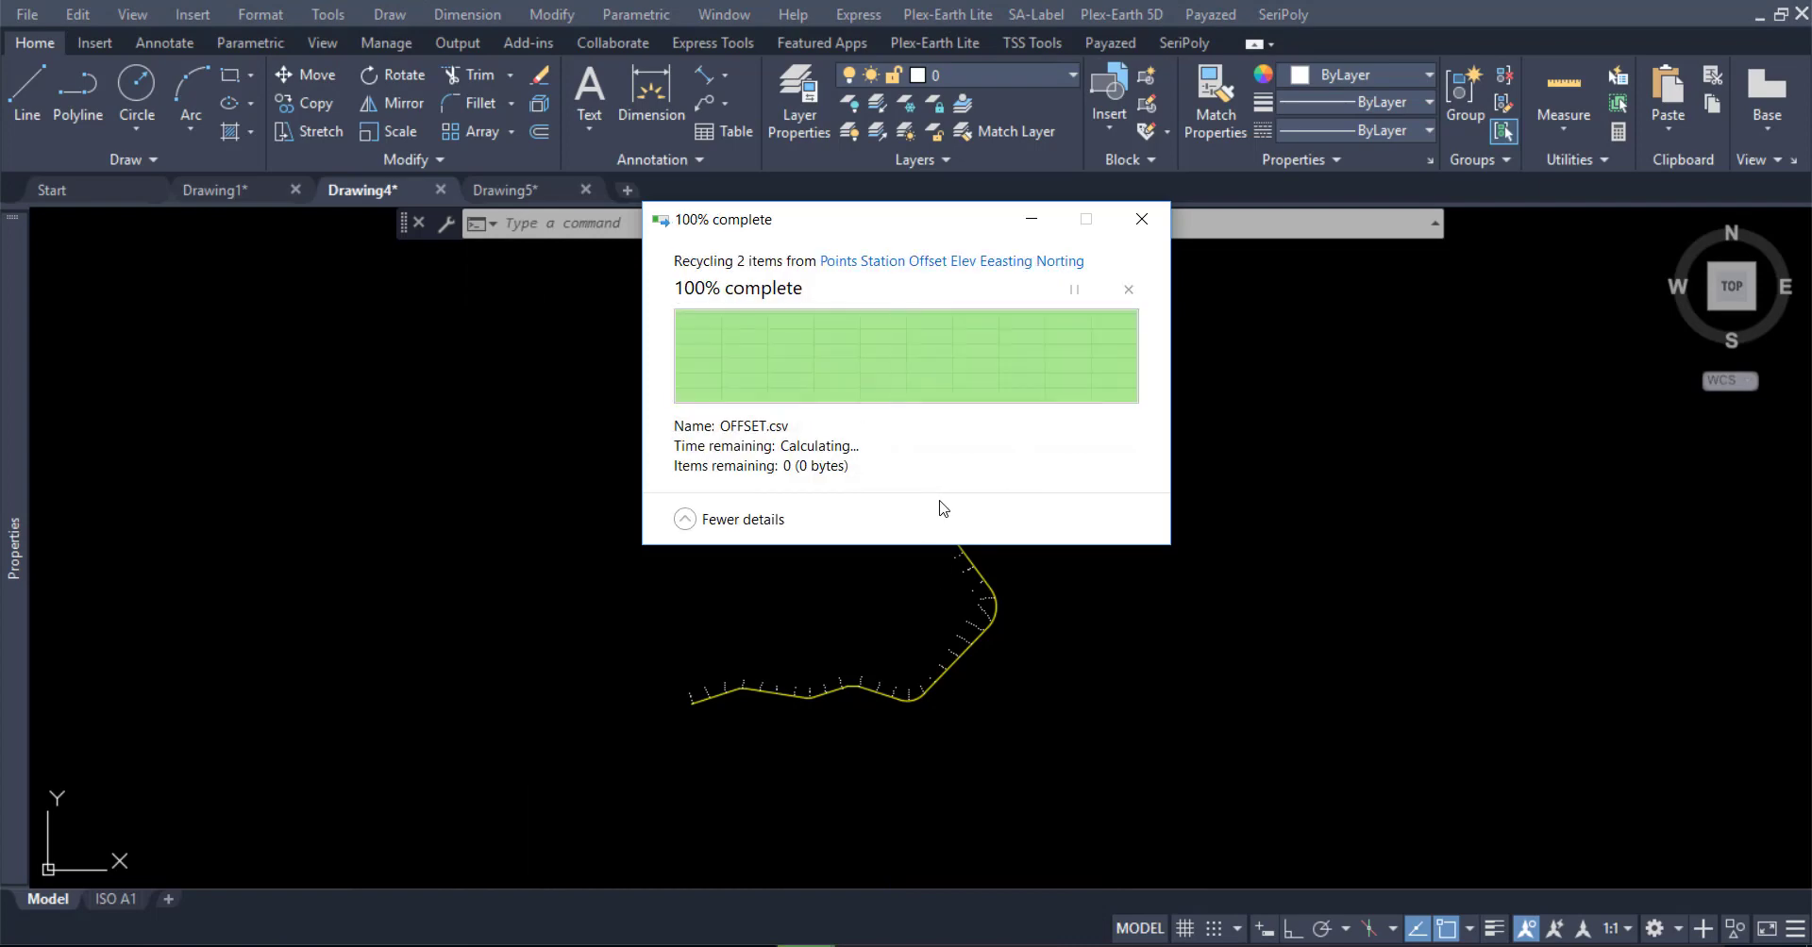
pyautogui.click(830, 934)
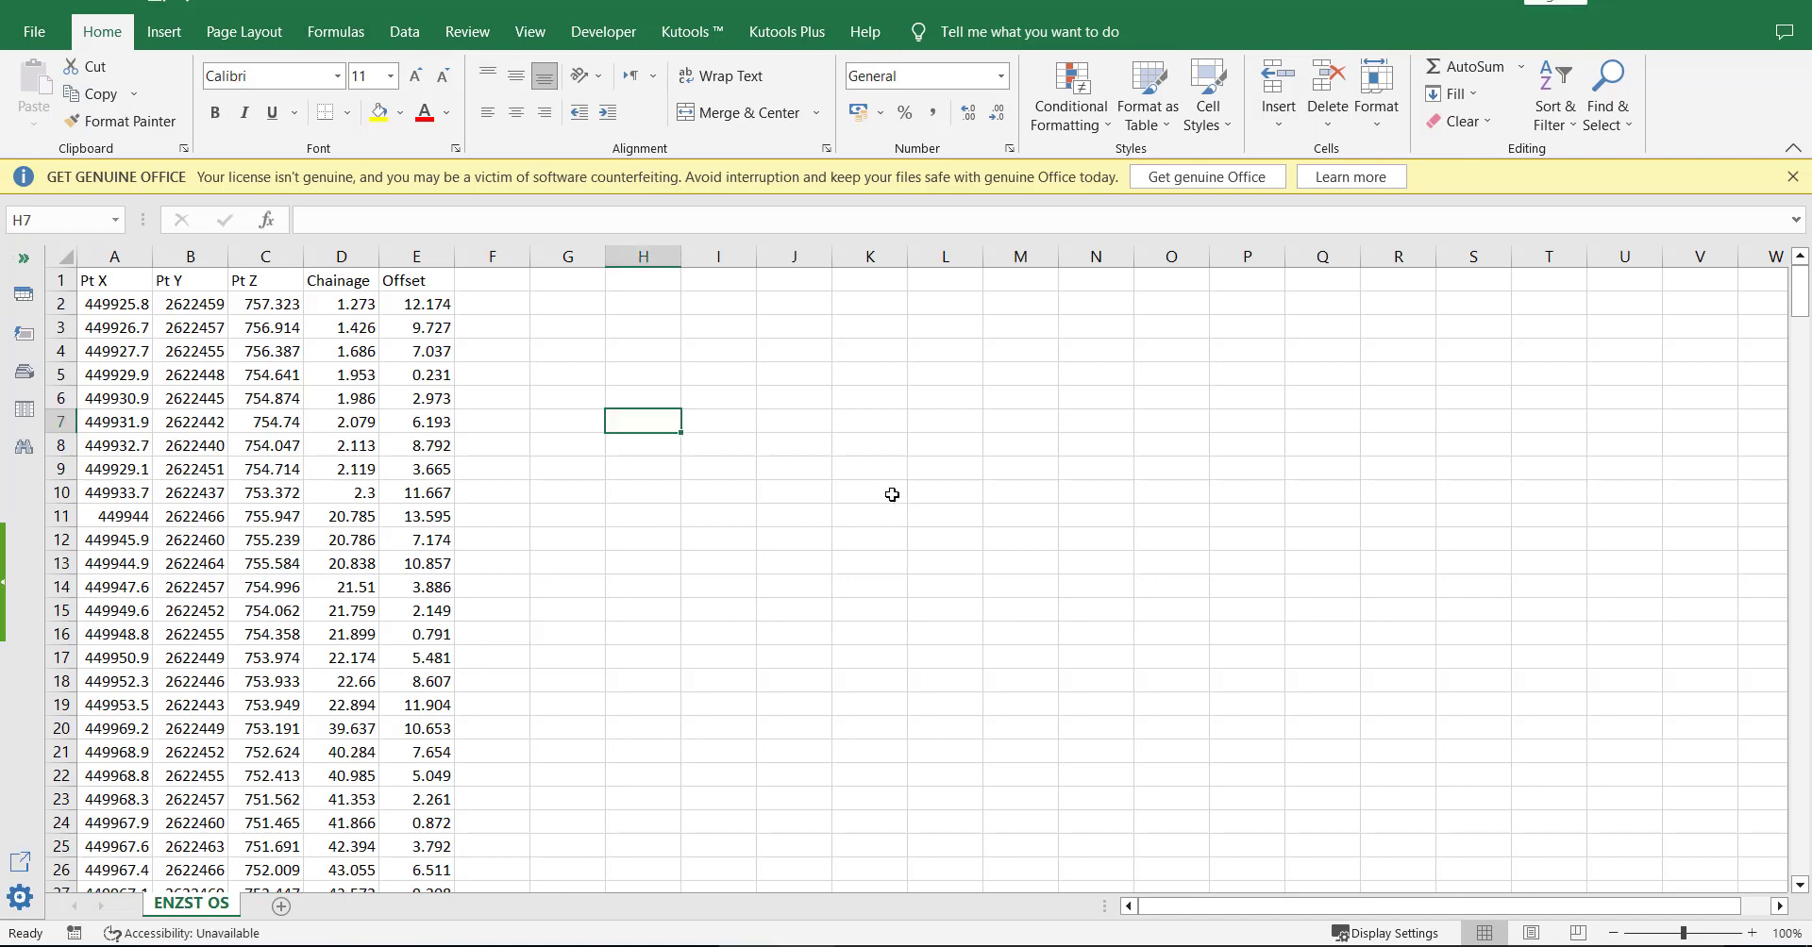
pyautogui.click(812, 400)
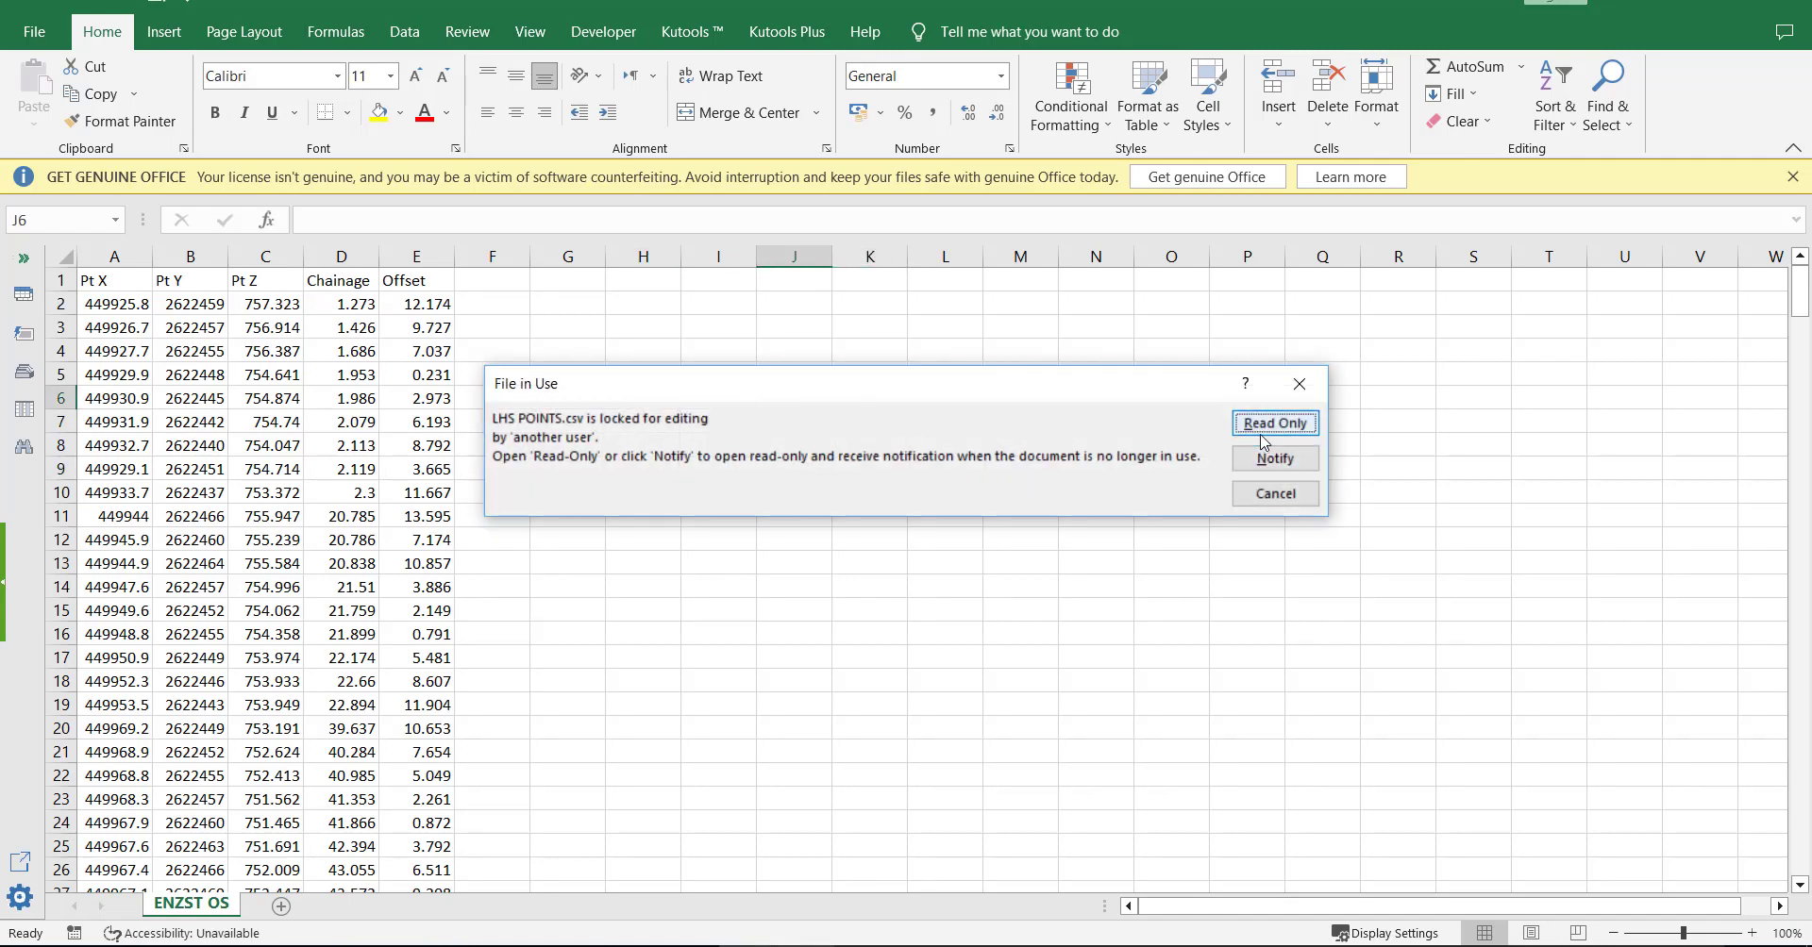
pyautogui.click(1260, 434)
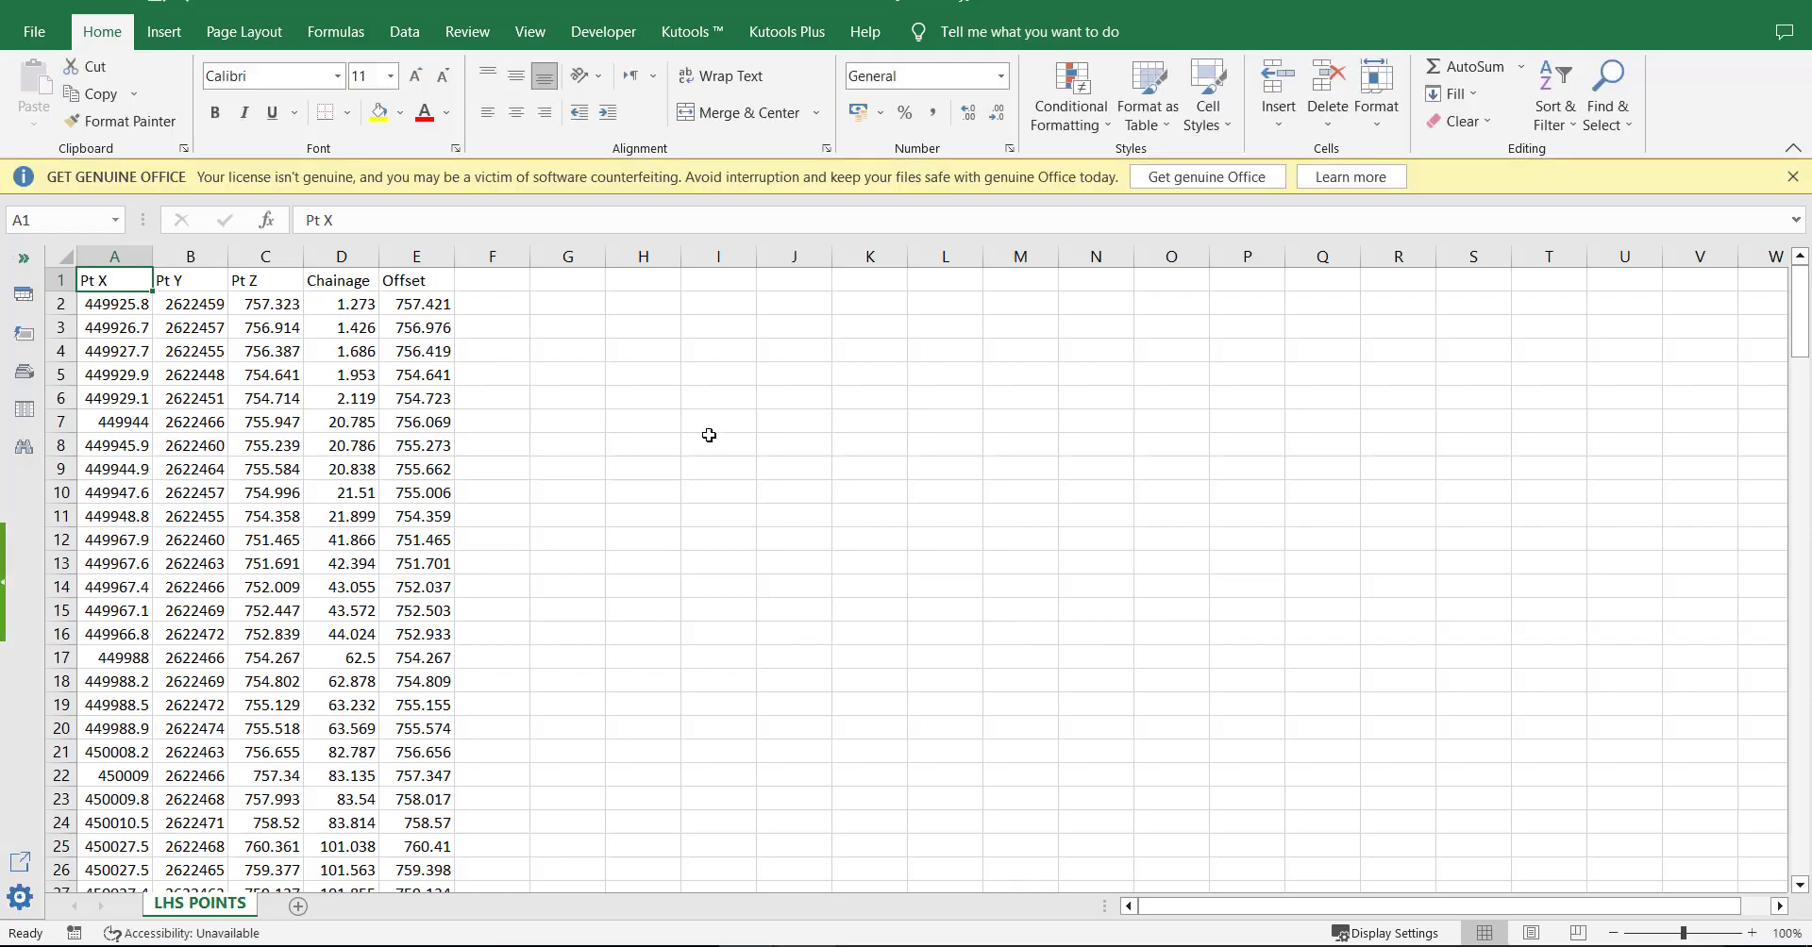
# Review the LHS POINTS sheet down to row 170 and back, then return to Drawing4
pyautogui.click(744, 443)
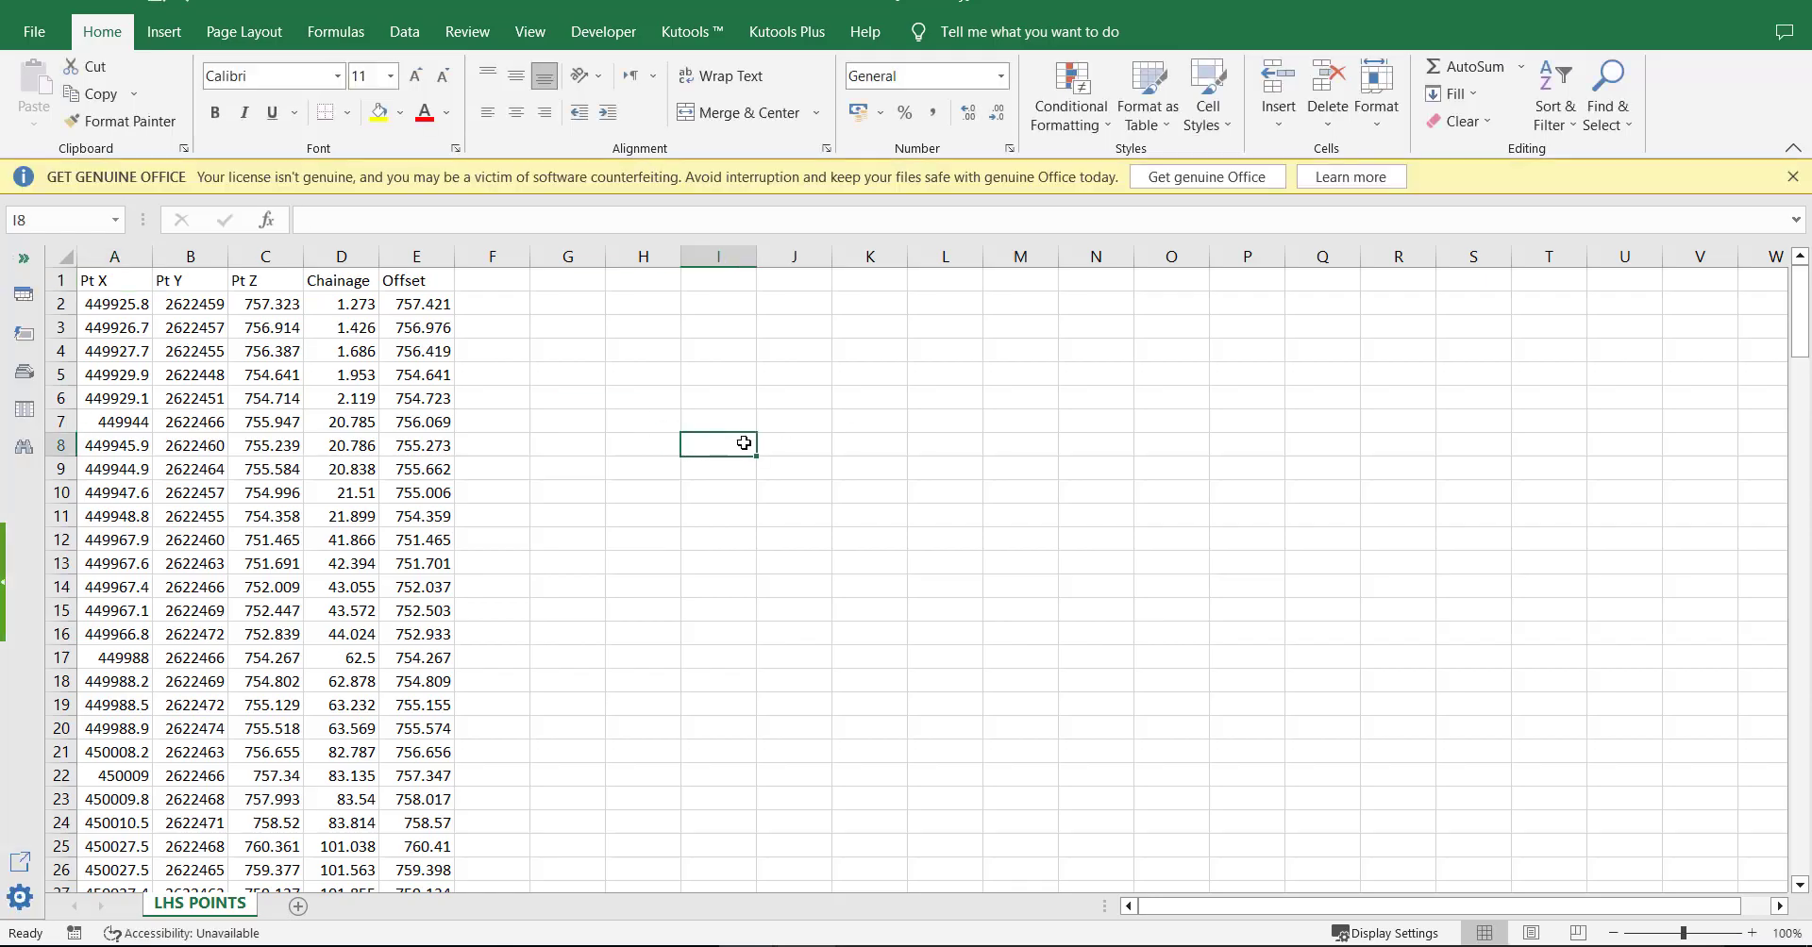
pyautogui.click(552, 393)
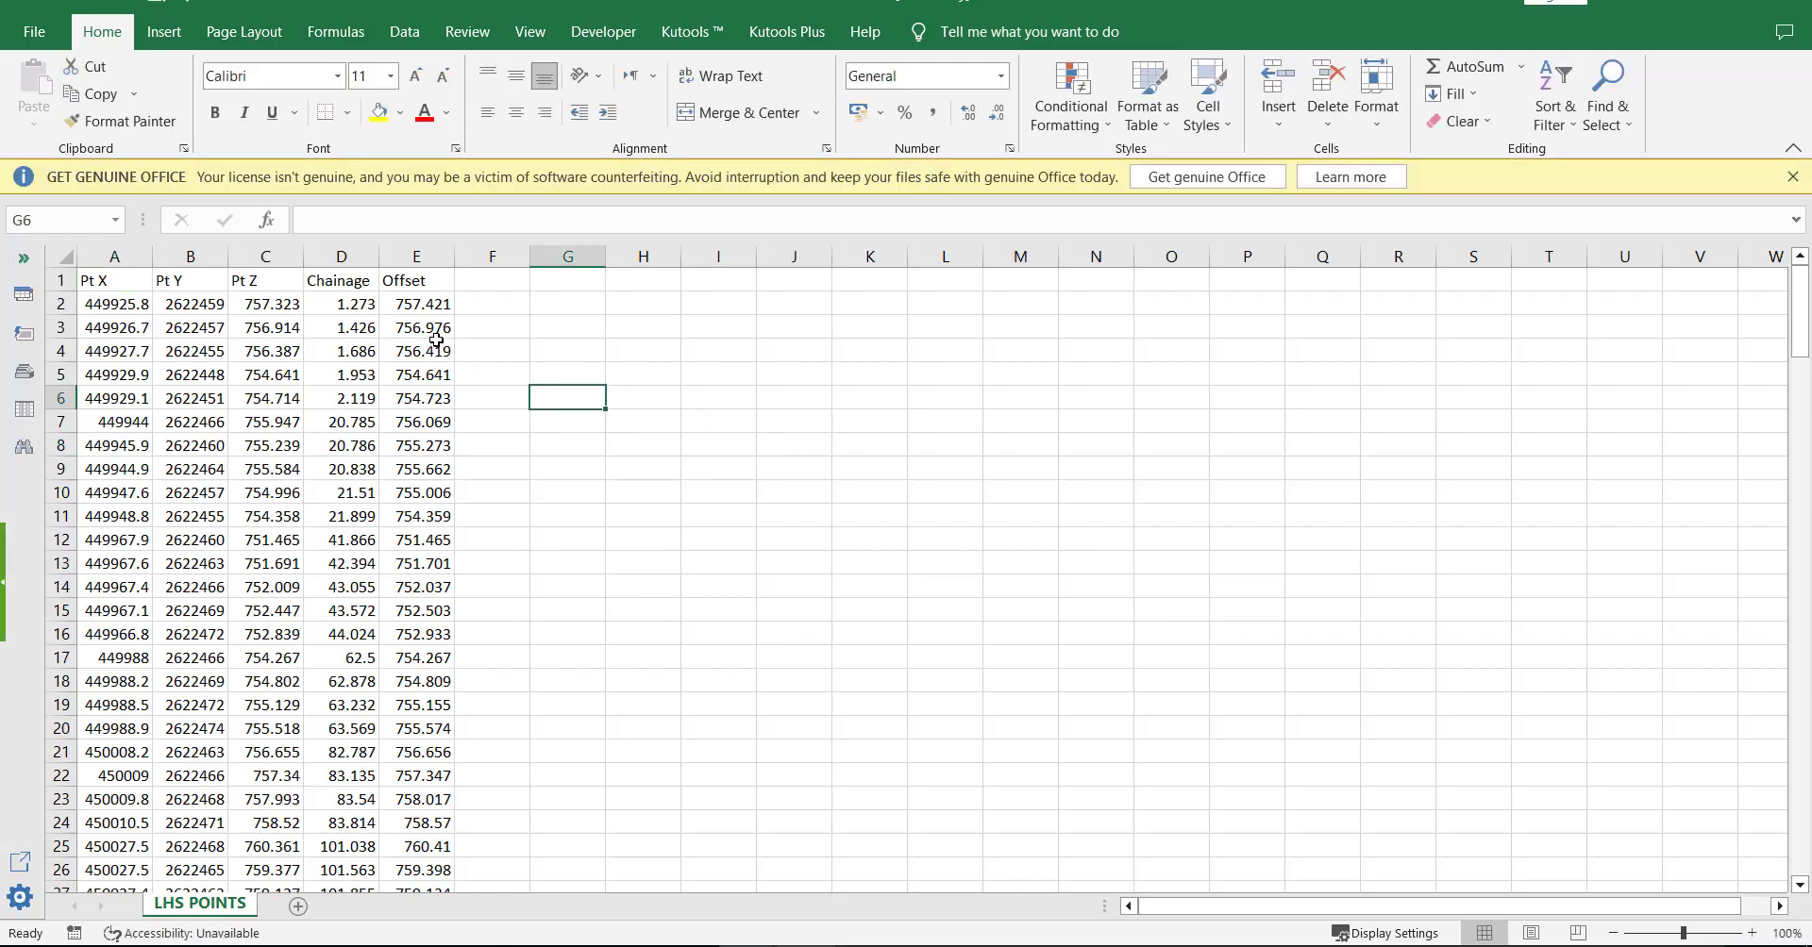
pyautogui.scroll(-7, 437, 340)
pyautogui.scroll(-13, 415, 425)
pyautogui.scroll(-13, 387, 529)
pyautogui.scroll(-18, 364, 591)
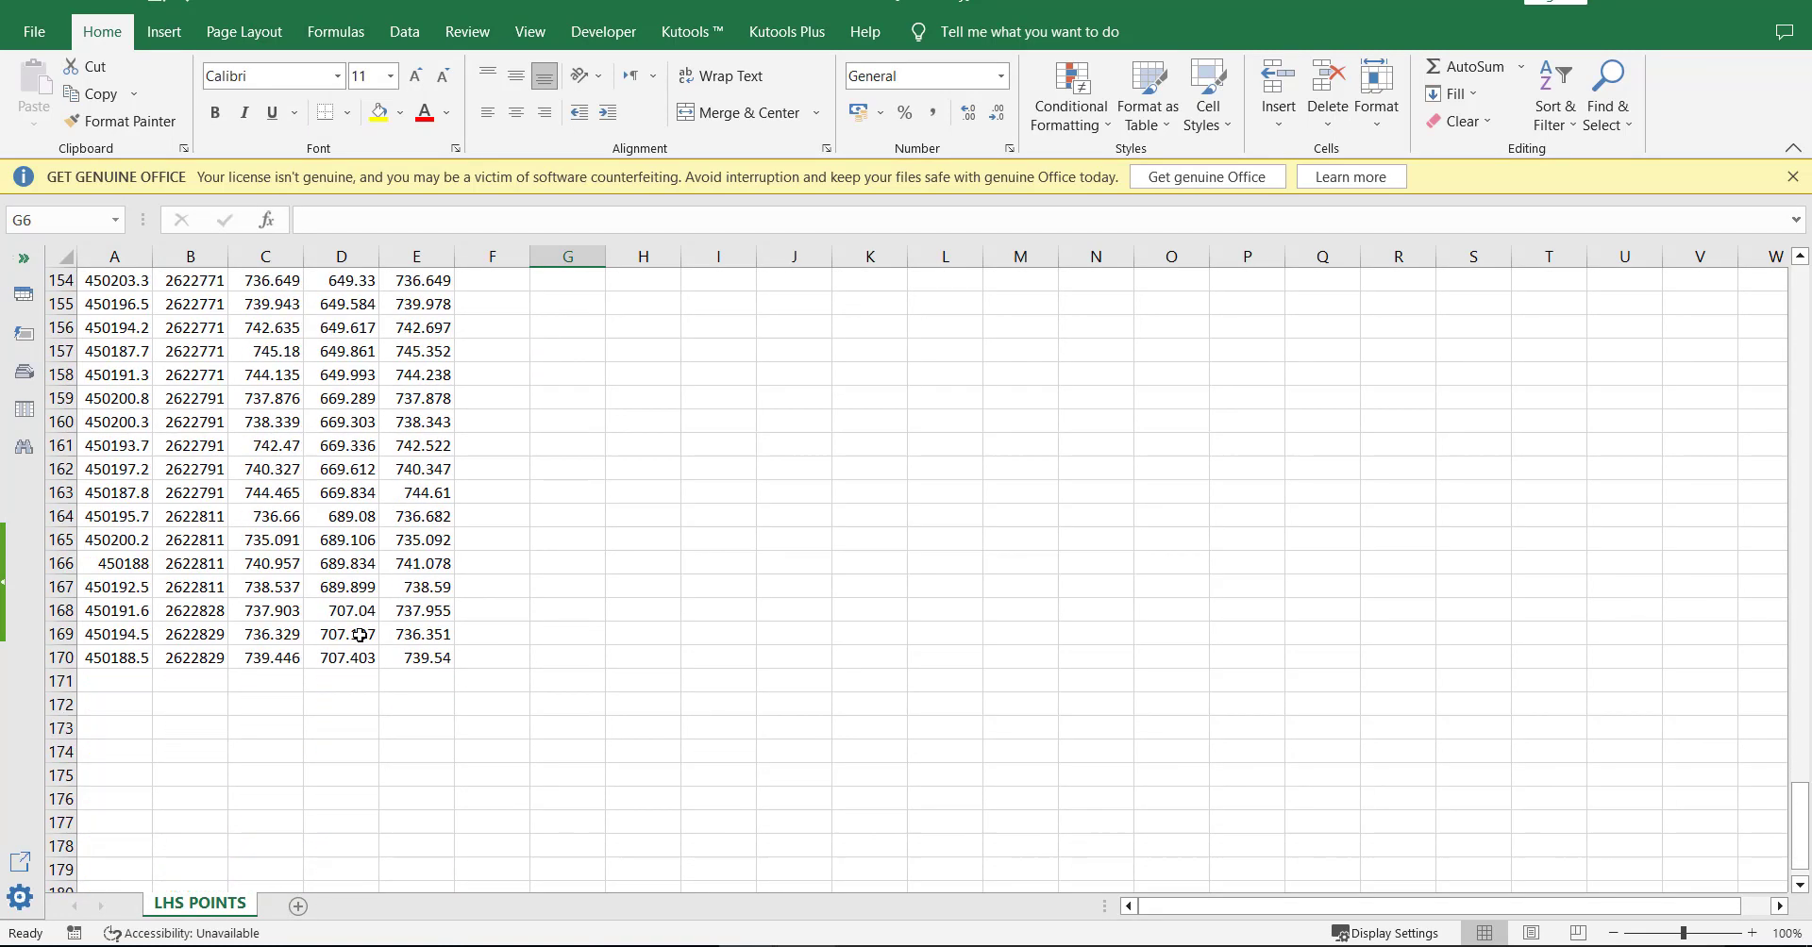
pyautogui.scroll(-10, 274, 614)
pyautogui.scroll(4, 179, 561)
pyautogui.scroll(4, 161, 539)
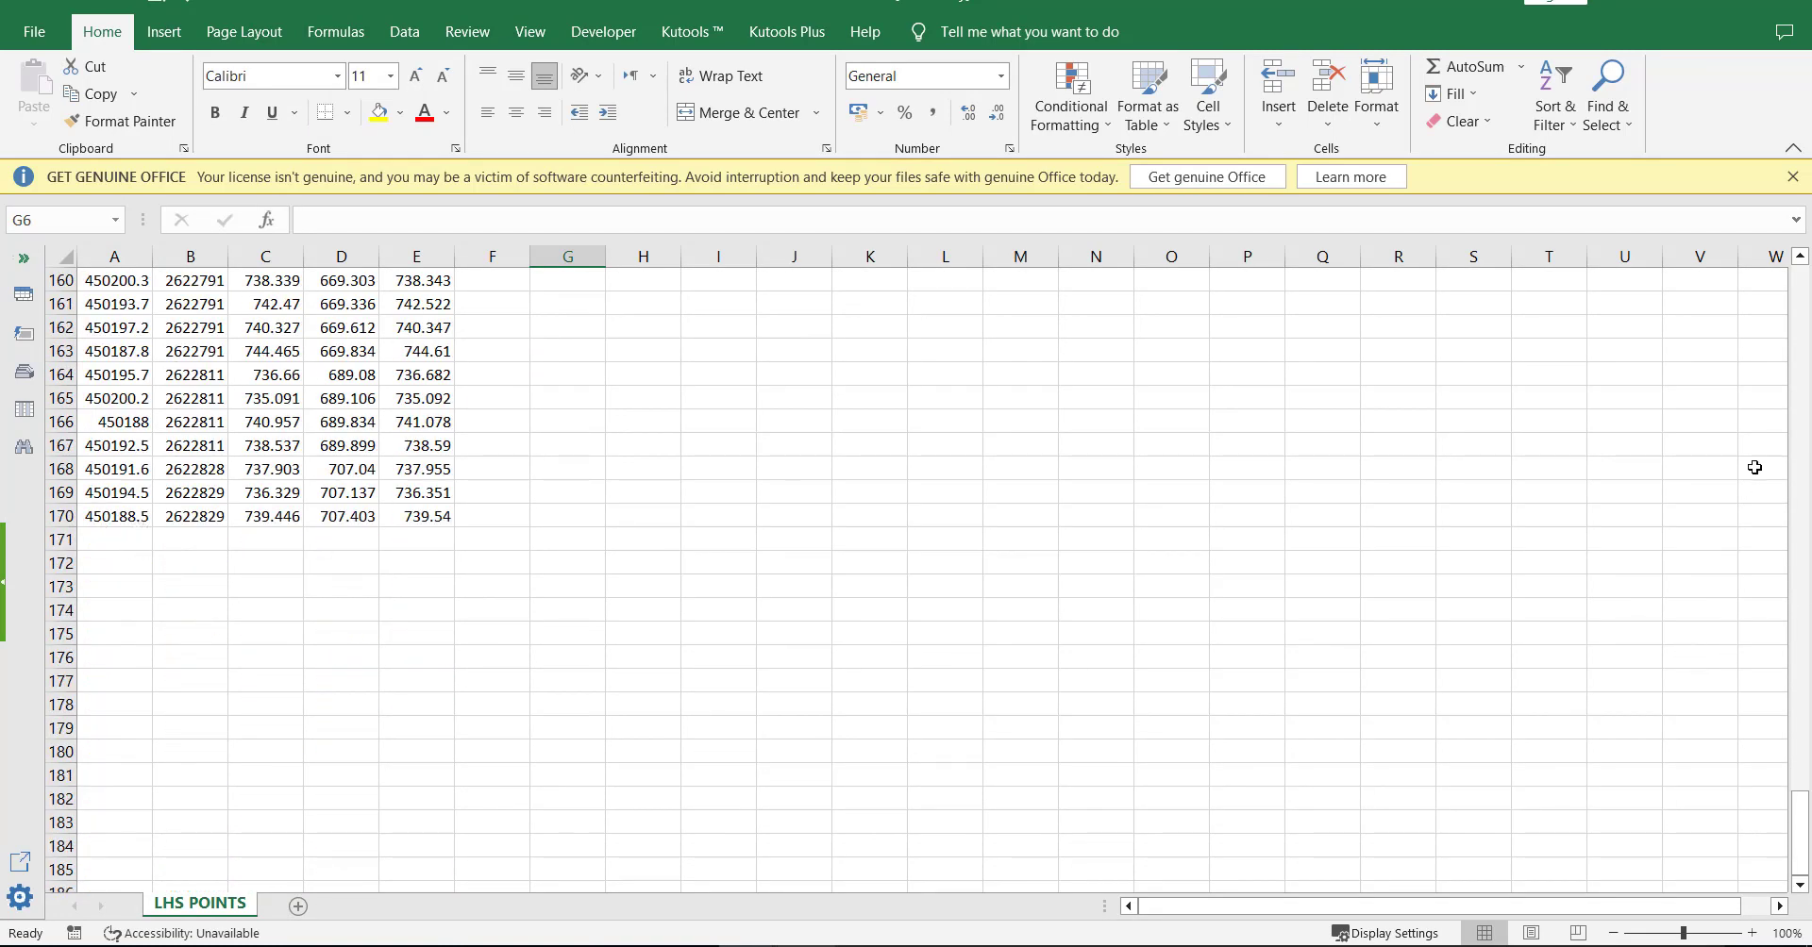
pyautogui.scroll(1, 1806, 820)
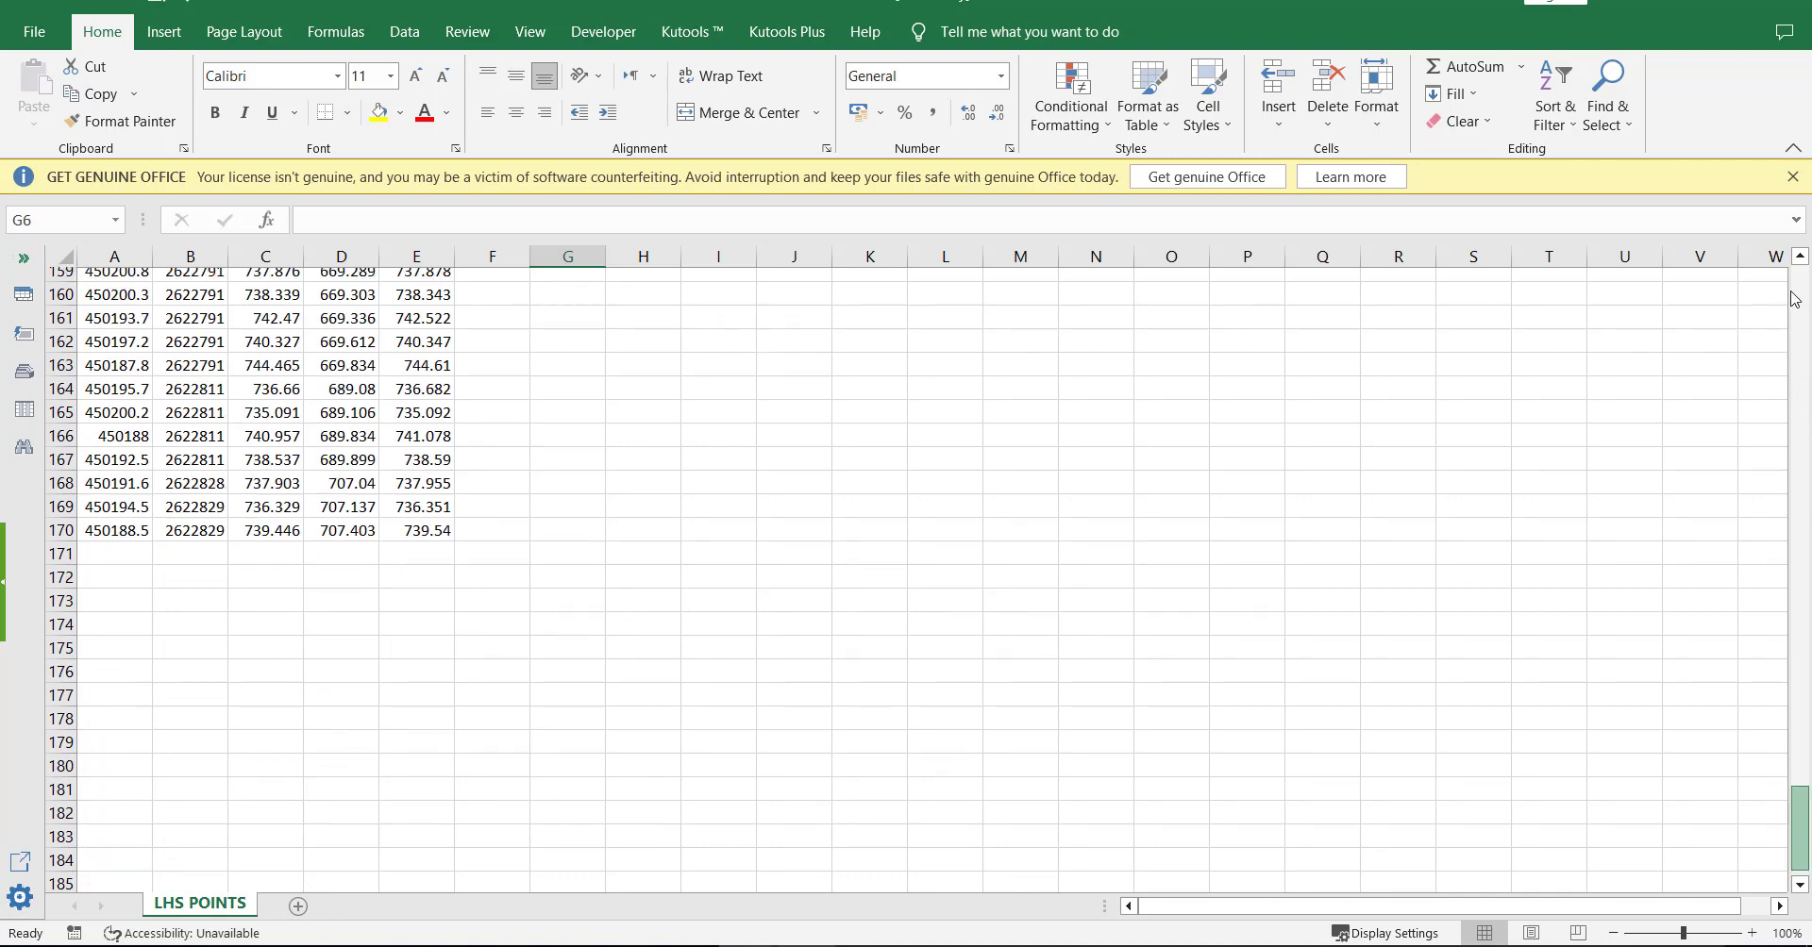
pyautogui.moveTo(1794, 299); pyautogui.dragTo(1774, 275)
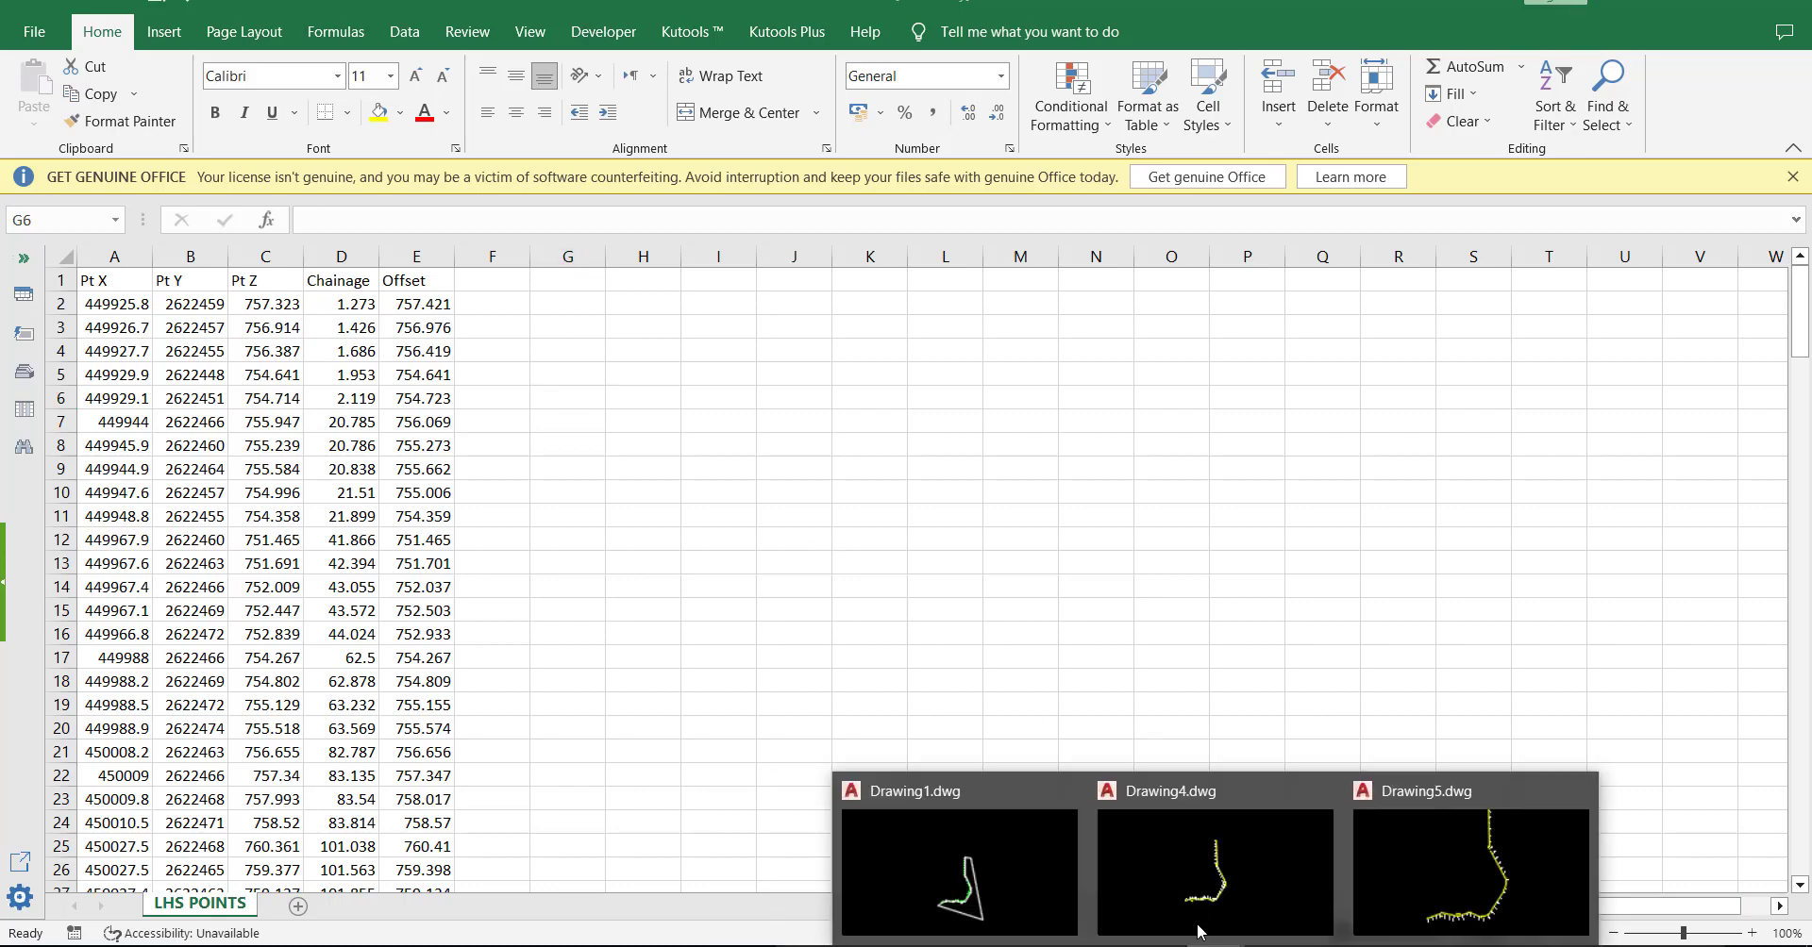
pyautogui.click(1203, 887)
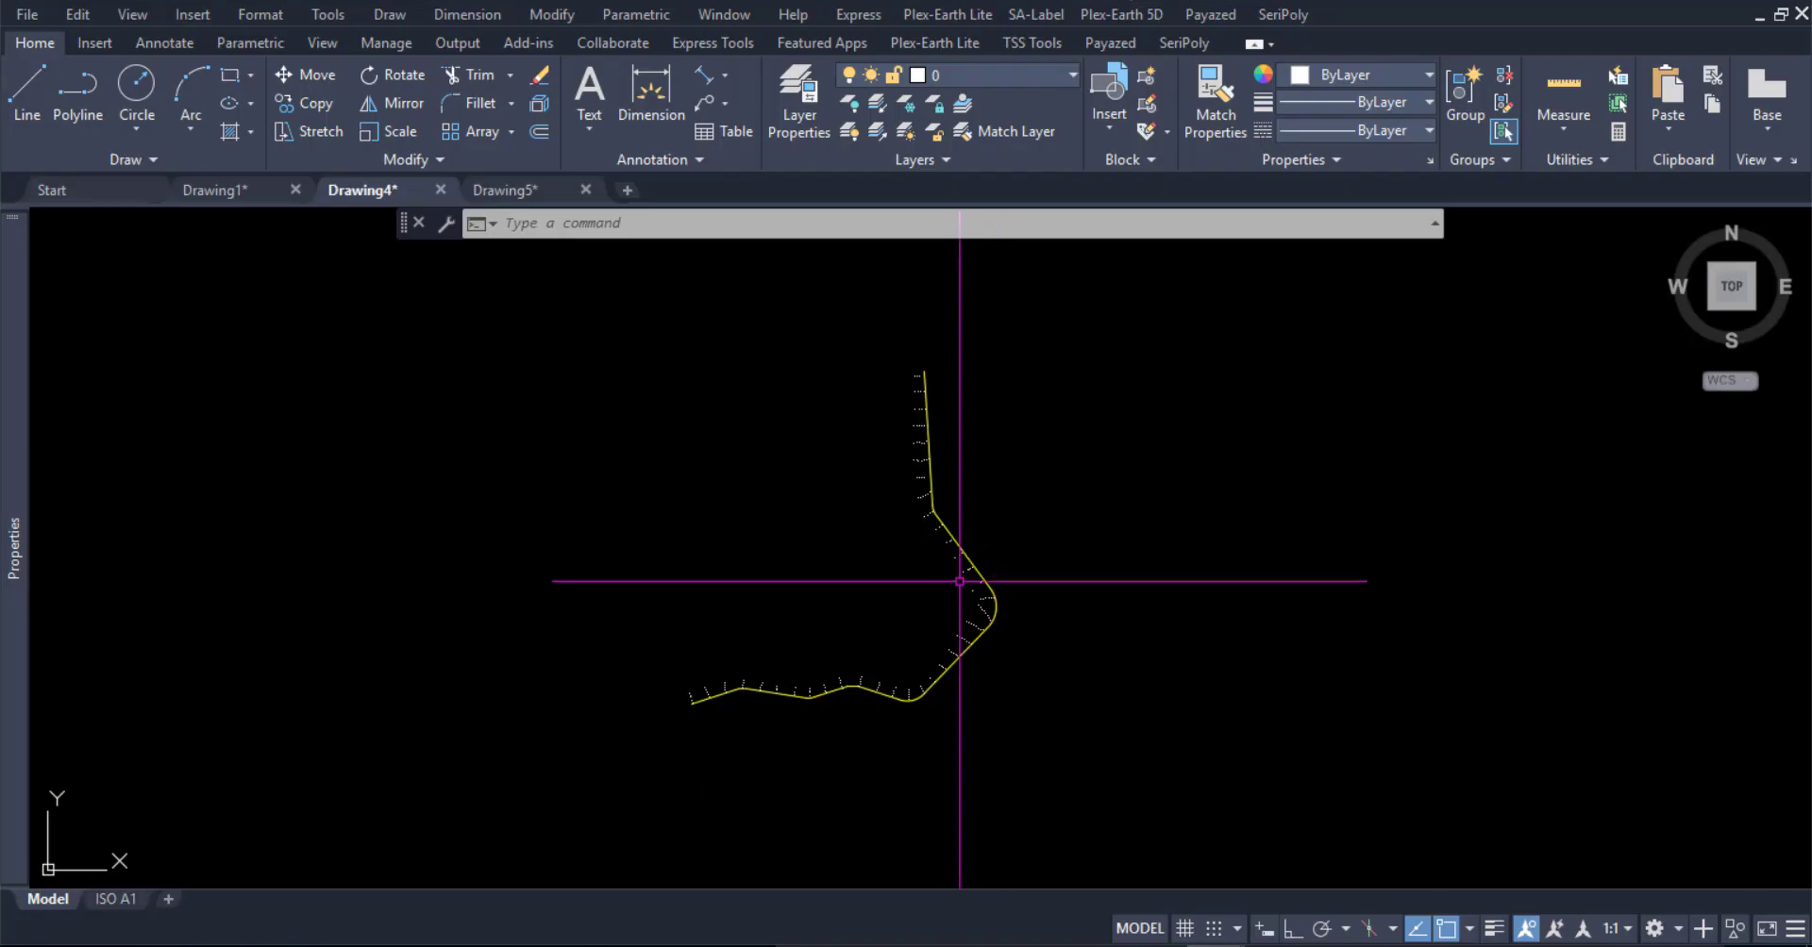
pyautogui.scroll(3, 688, 696)
pyautogui.scroll(3, 676, 621)
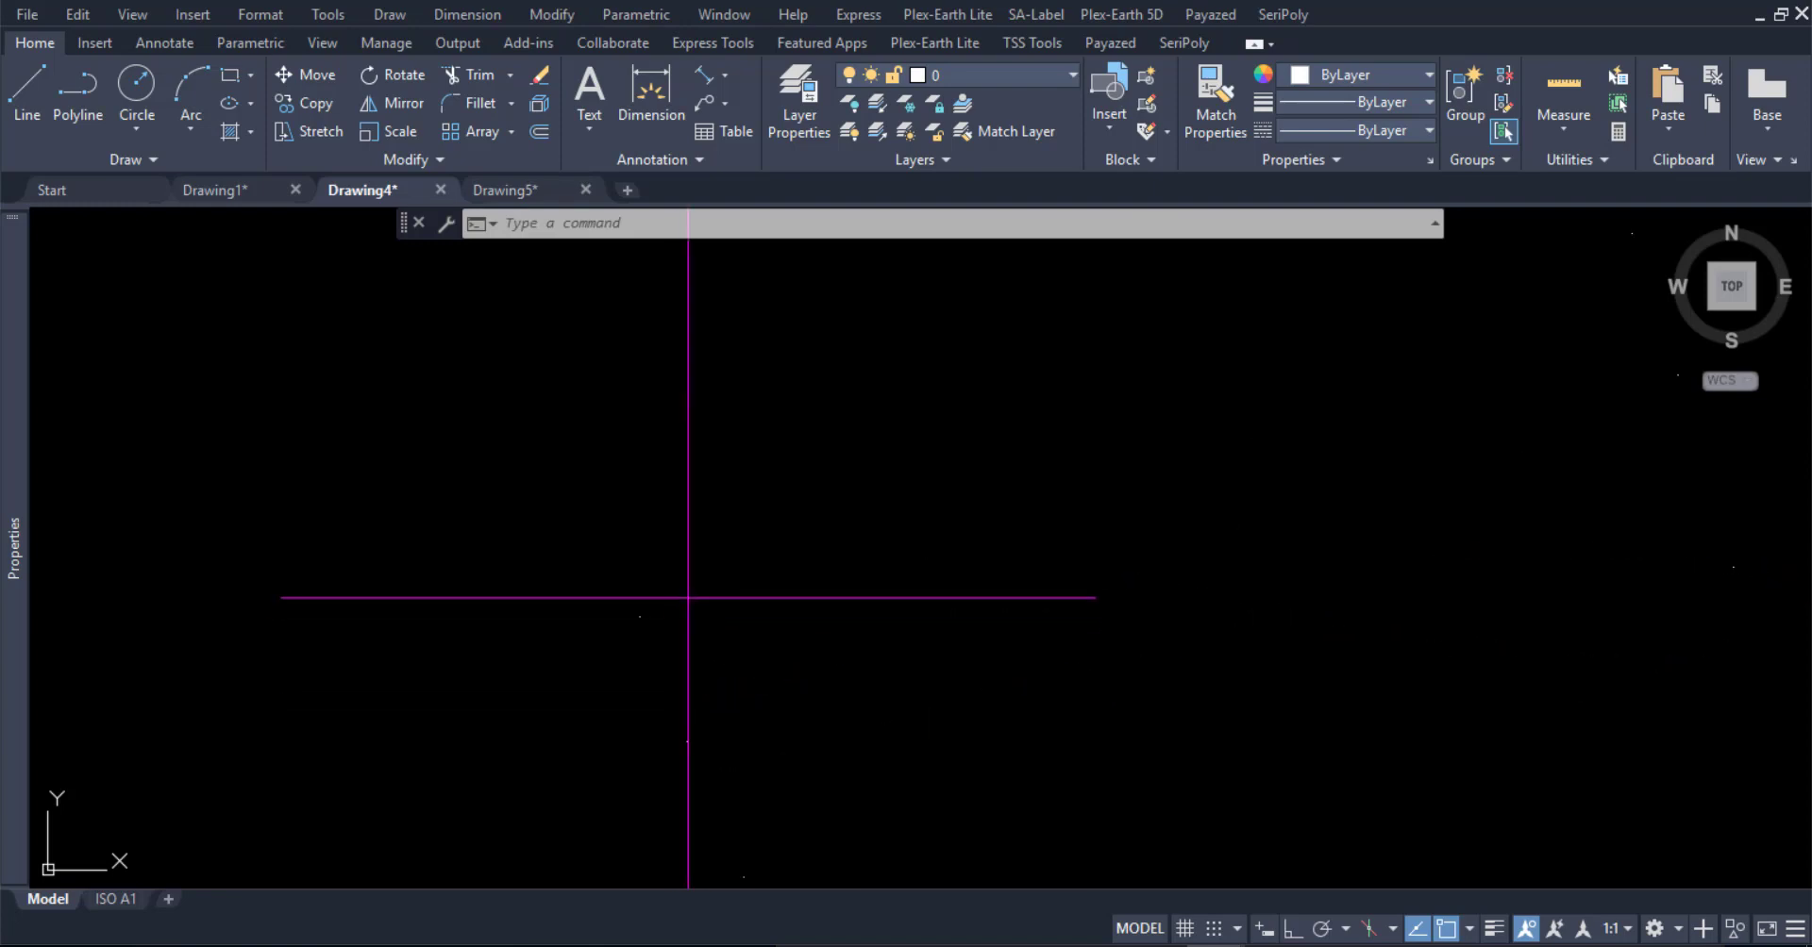
pyautogui.click(639, 616)
pyautogui.rightClick(514, 635)
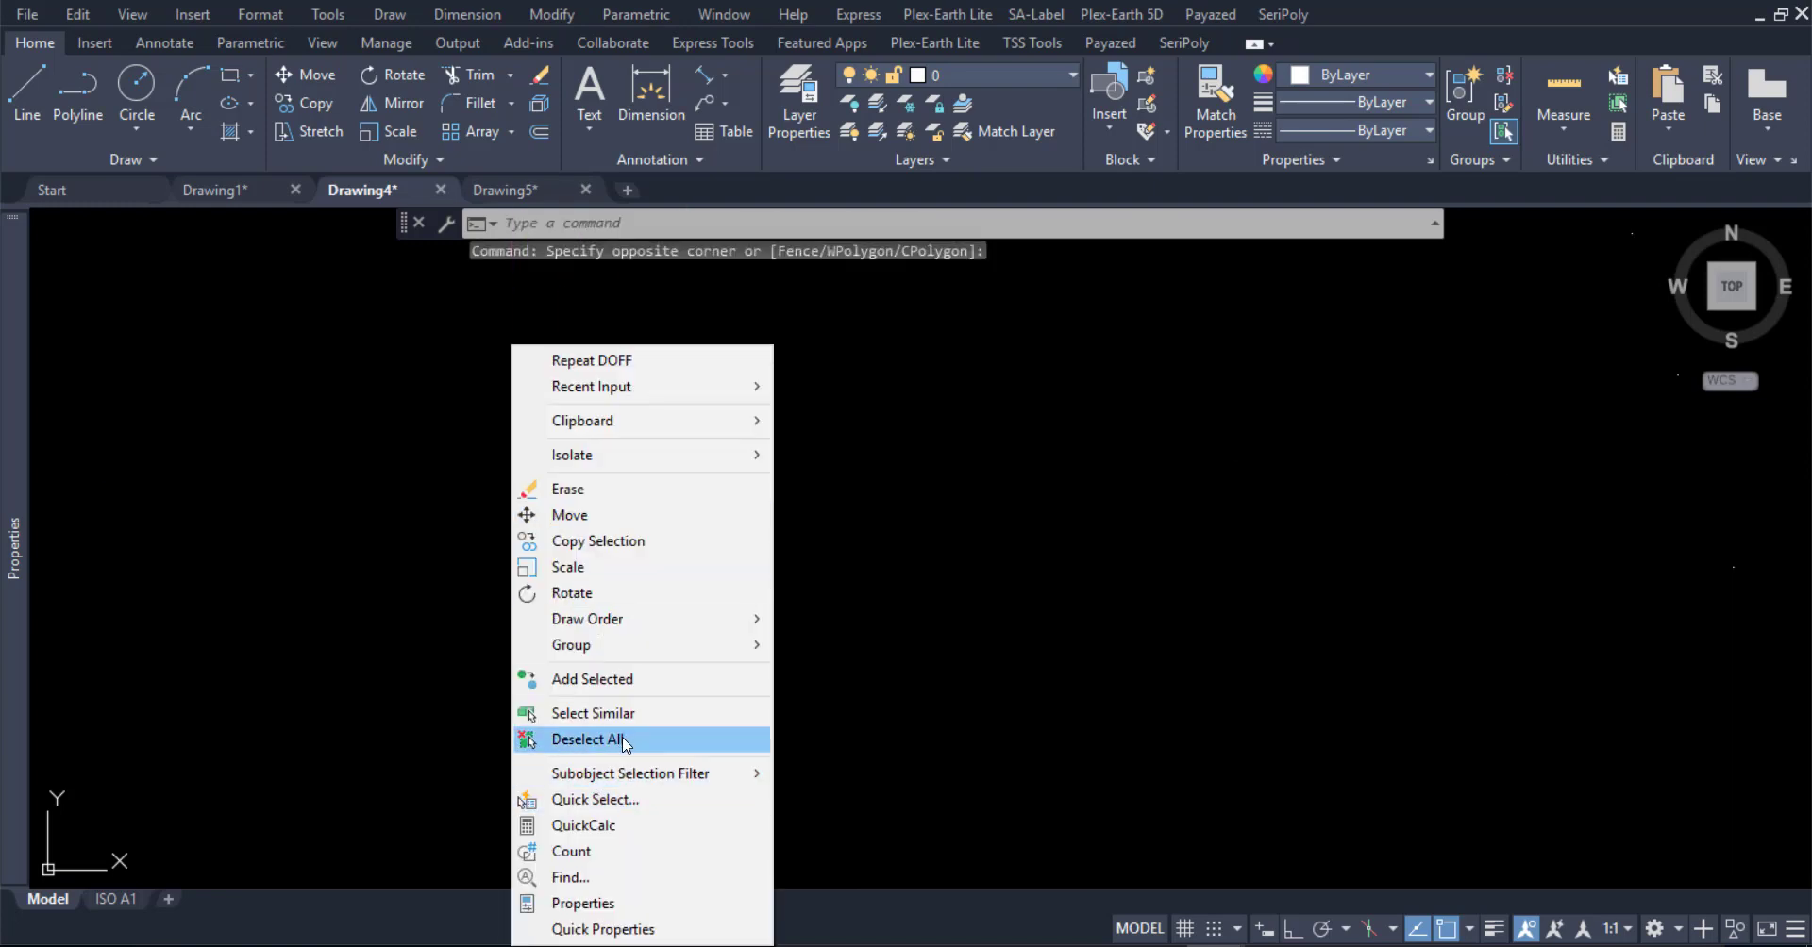
pyautogui.click(593, 714)
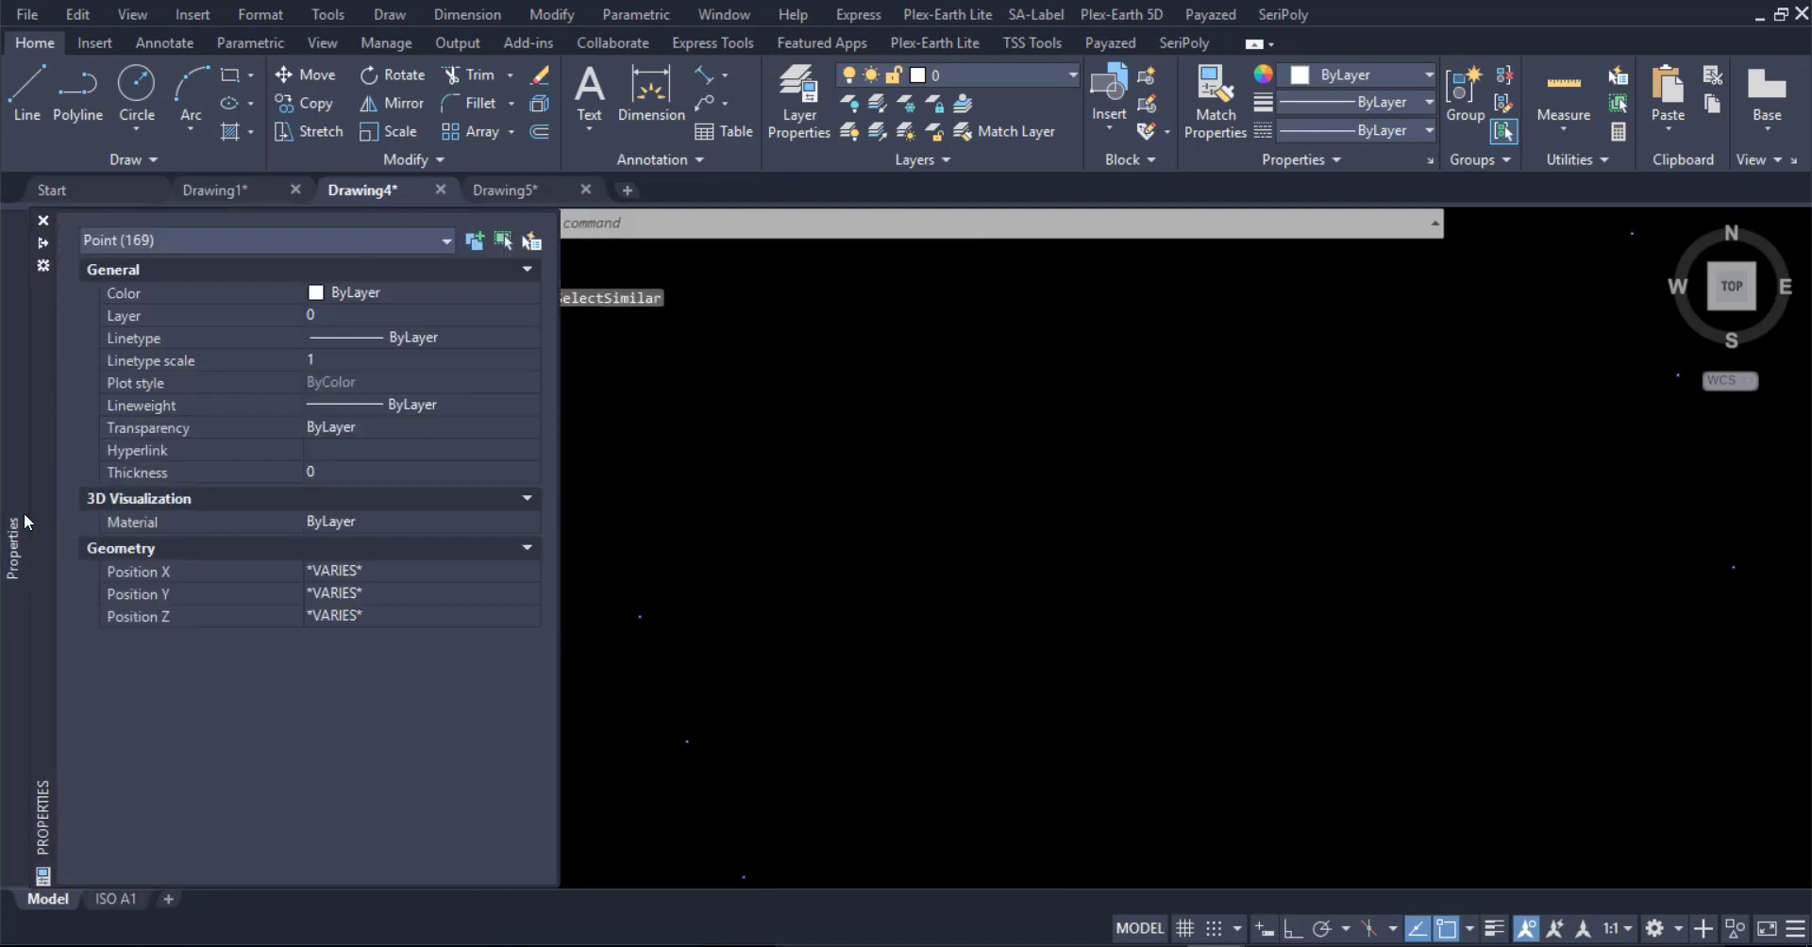
pyautogui.click(406, 619)
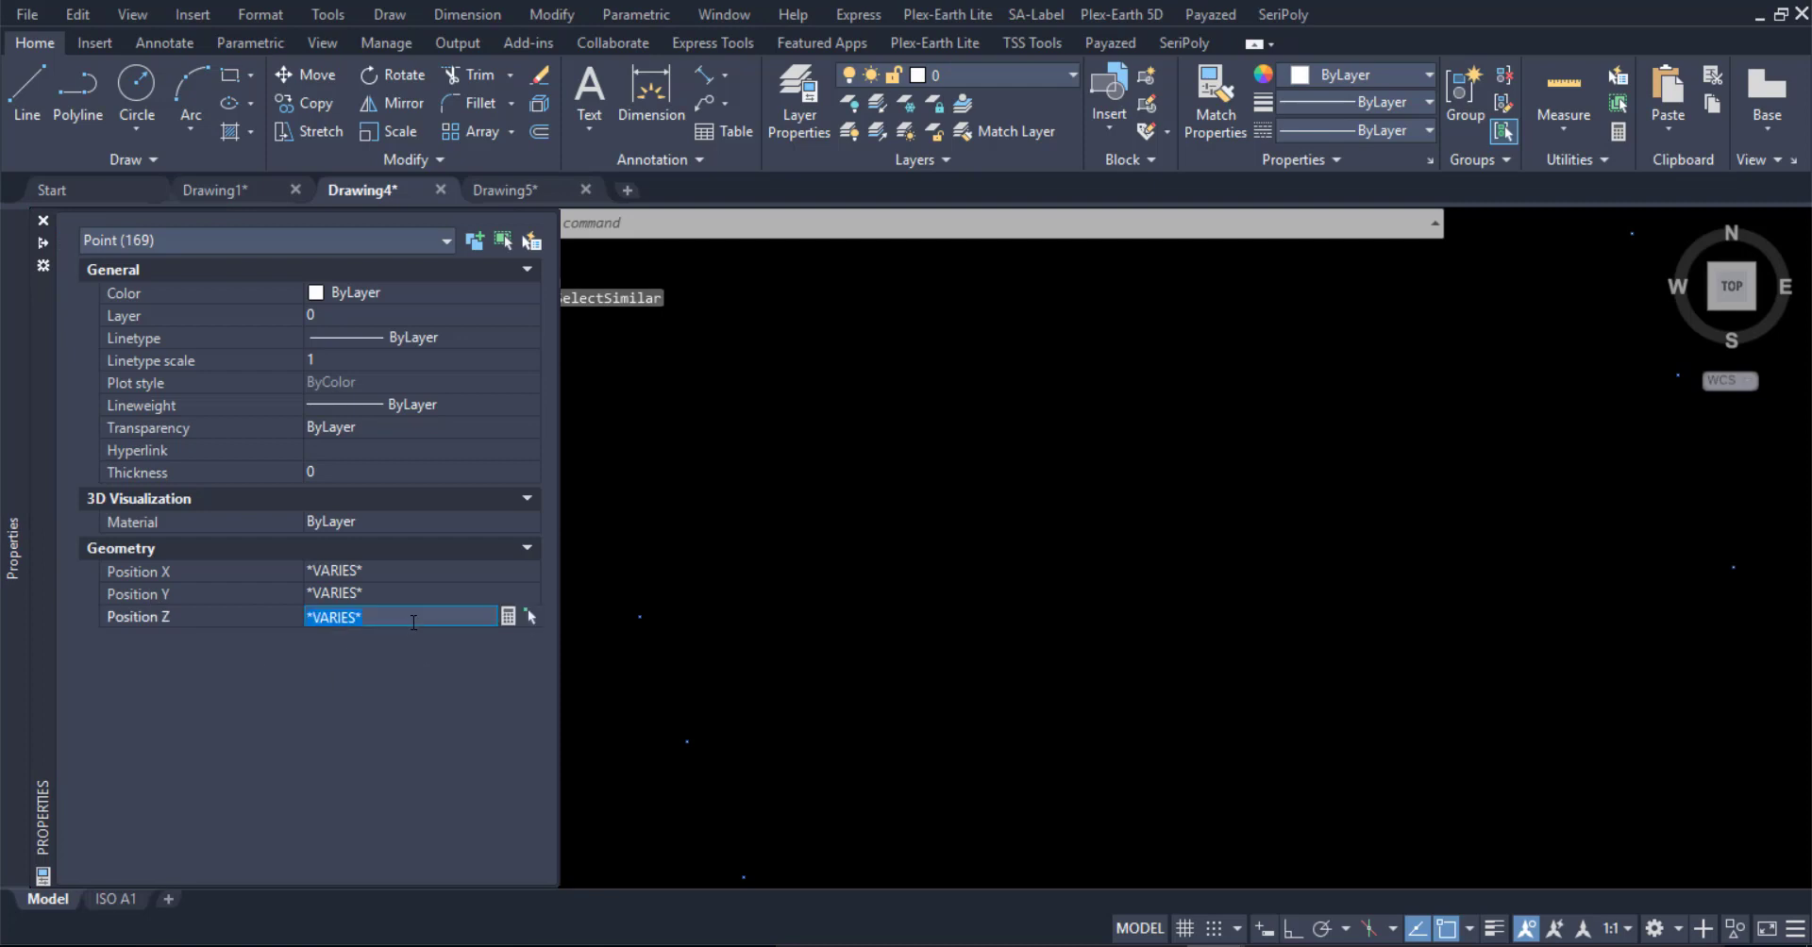
pyautogui.write('0')
pyautogui.press('Escape')
pyautogui.scroll(-5, 607, 616)
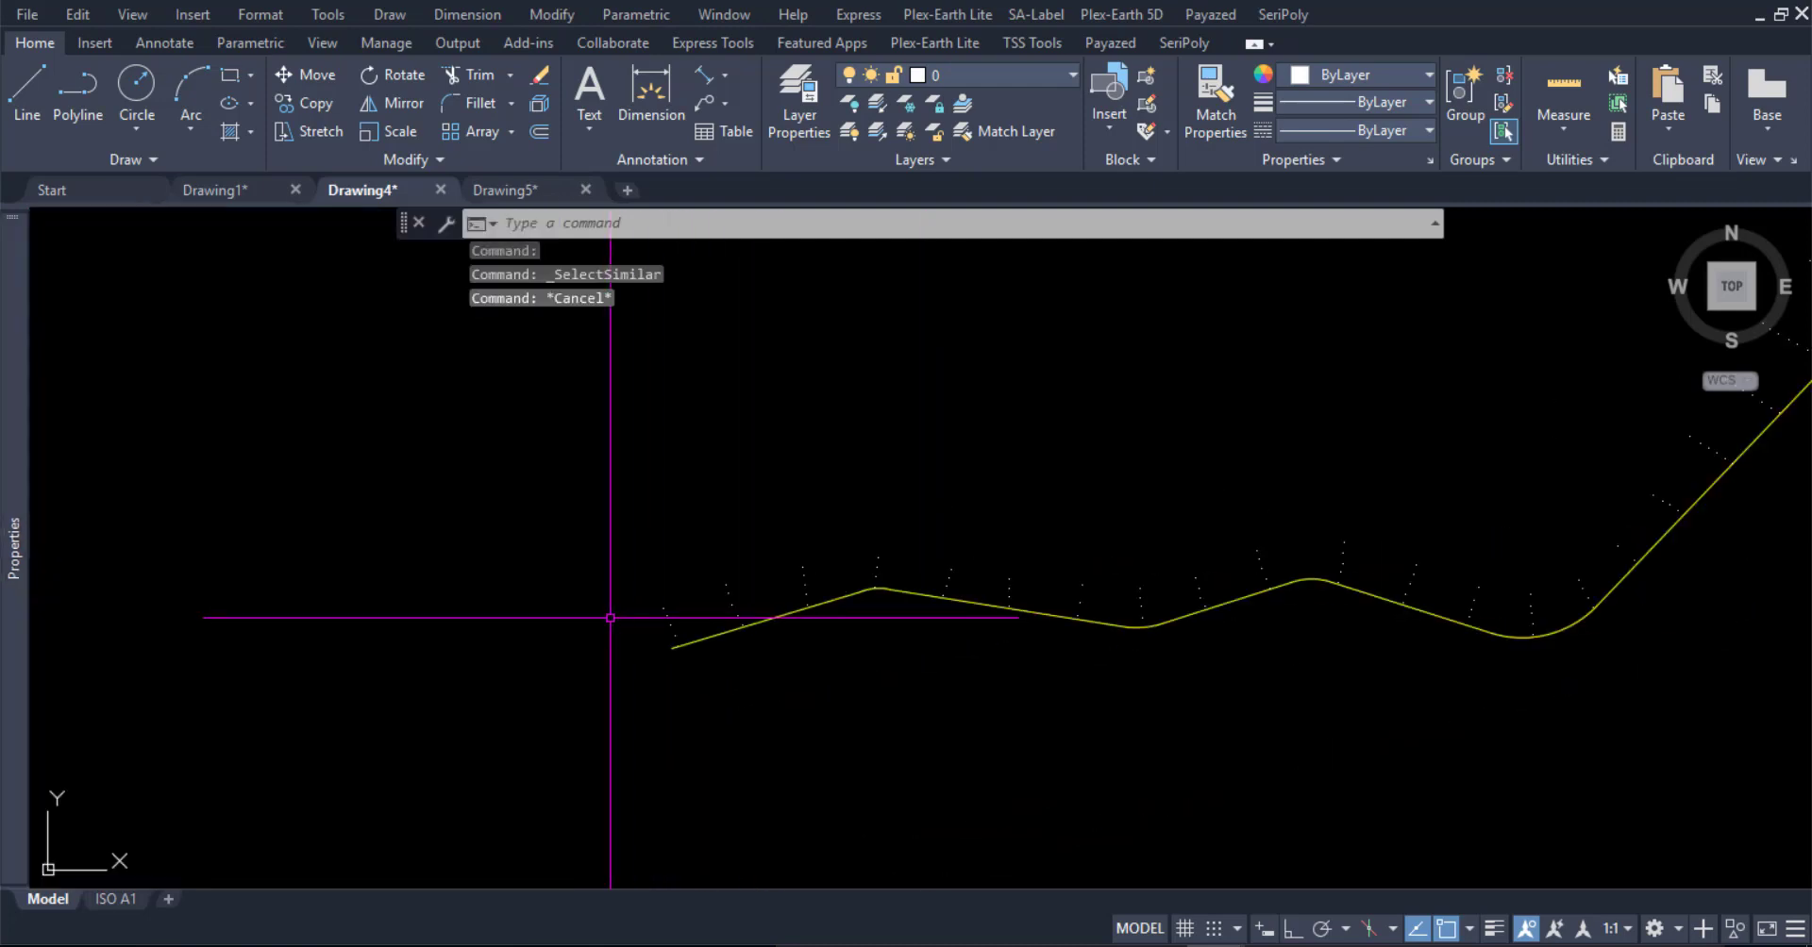
pyautogui.scroll(-5, 589, 621)
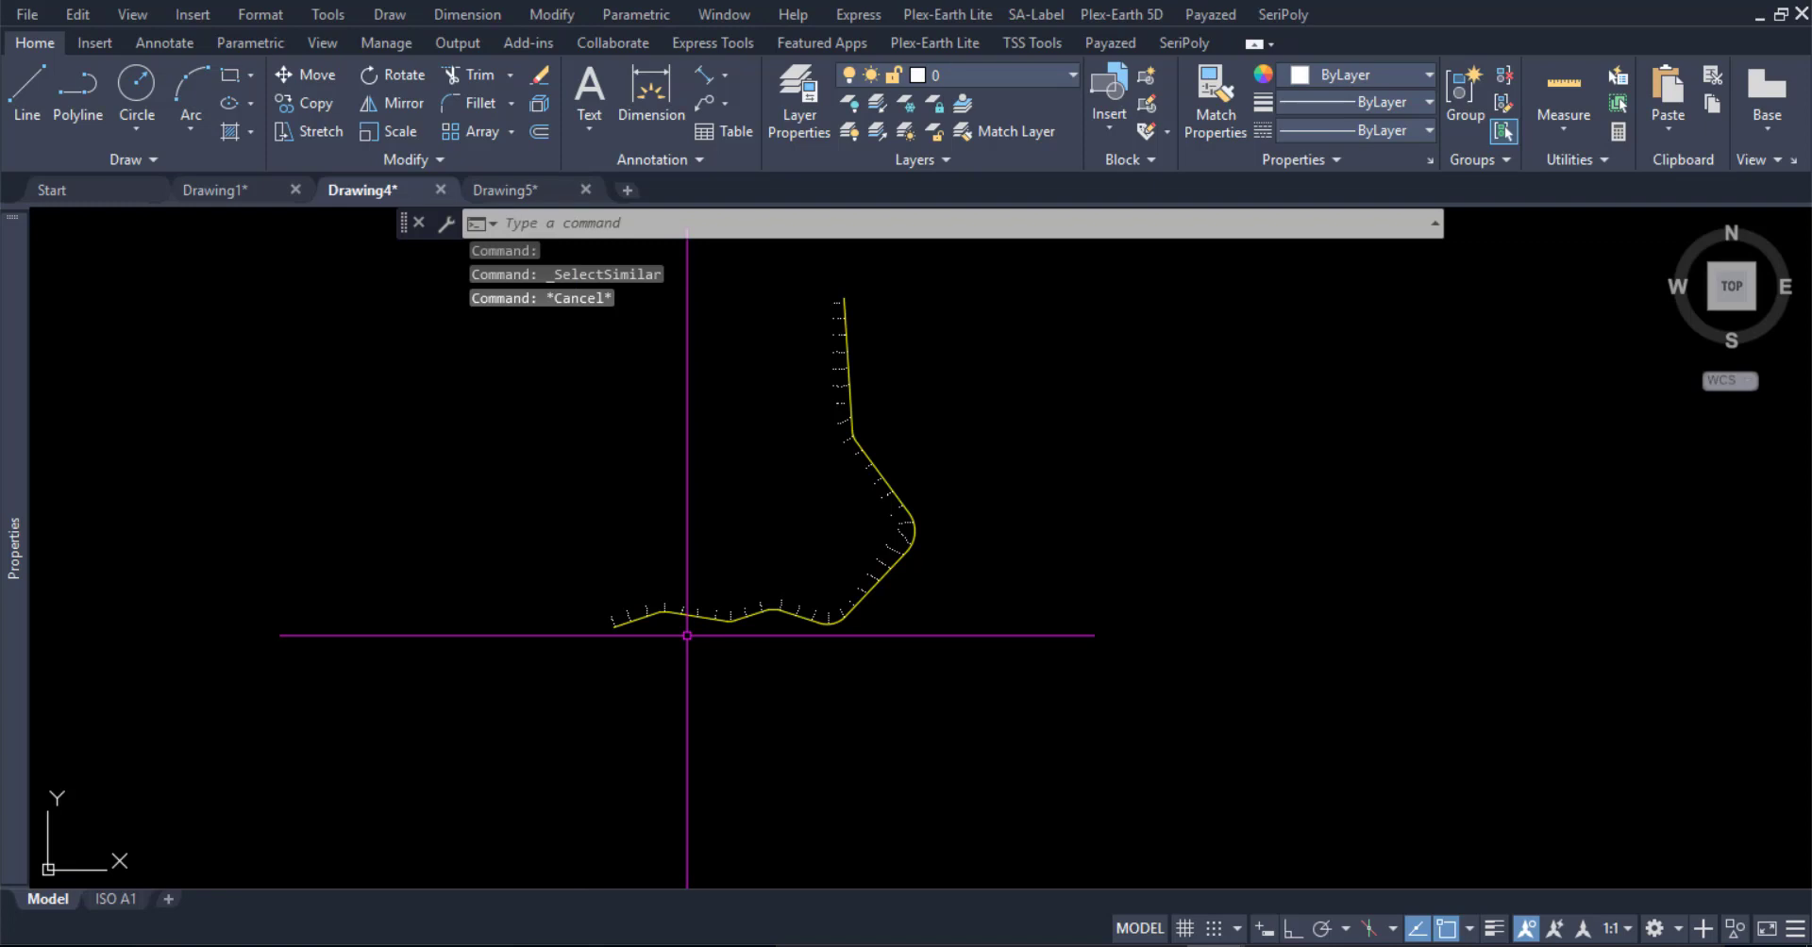
# Run DOFF with the yellow polyline as reference and select the 169 points
pyautogui.write('DOFF')
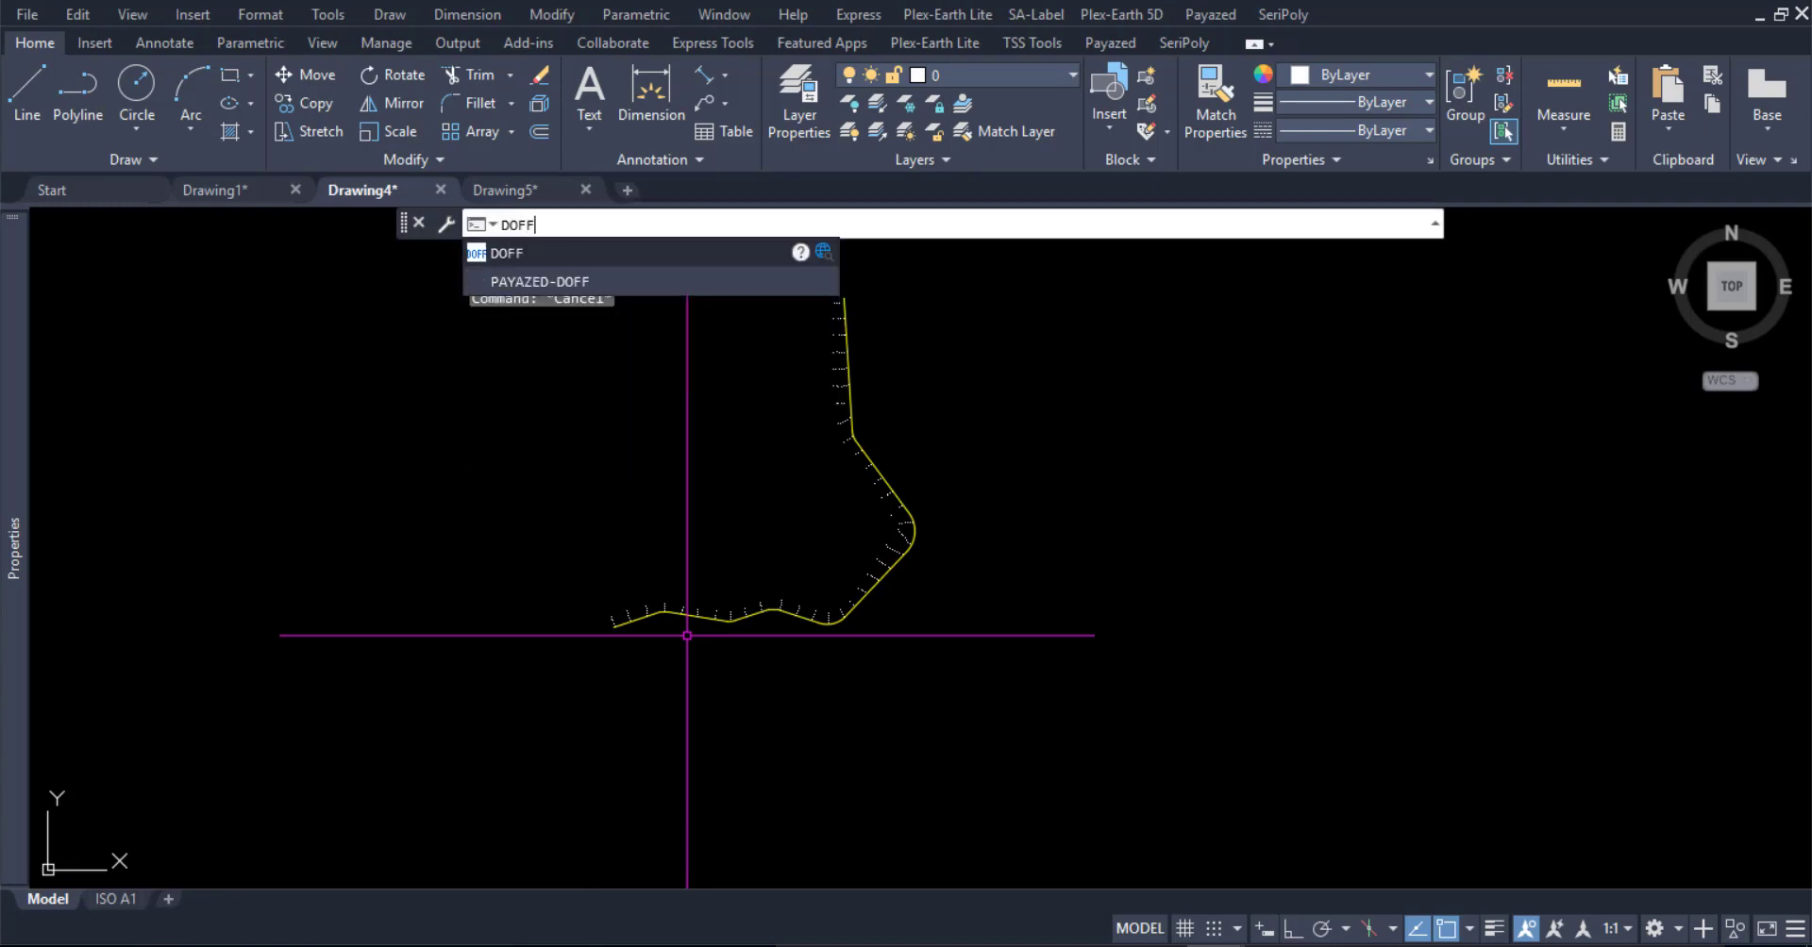
pyautogui.click(519, 252)
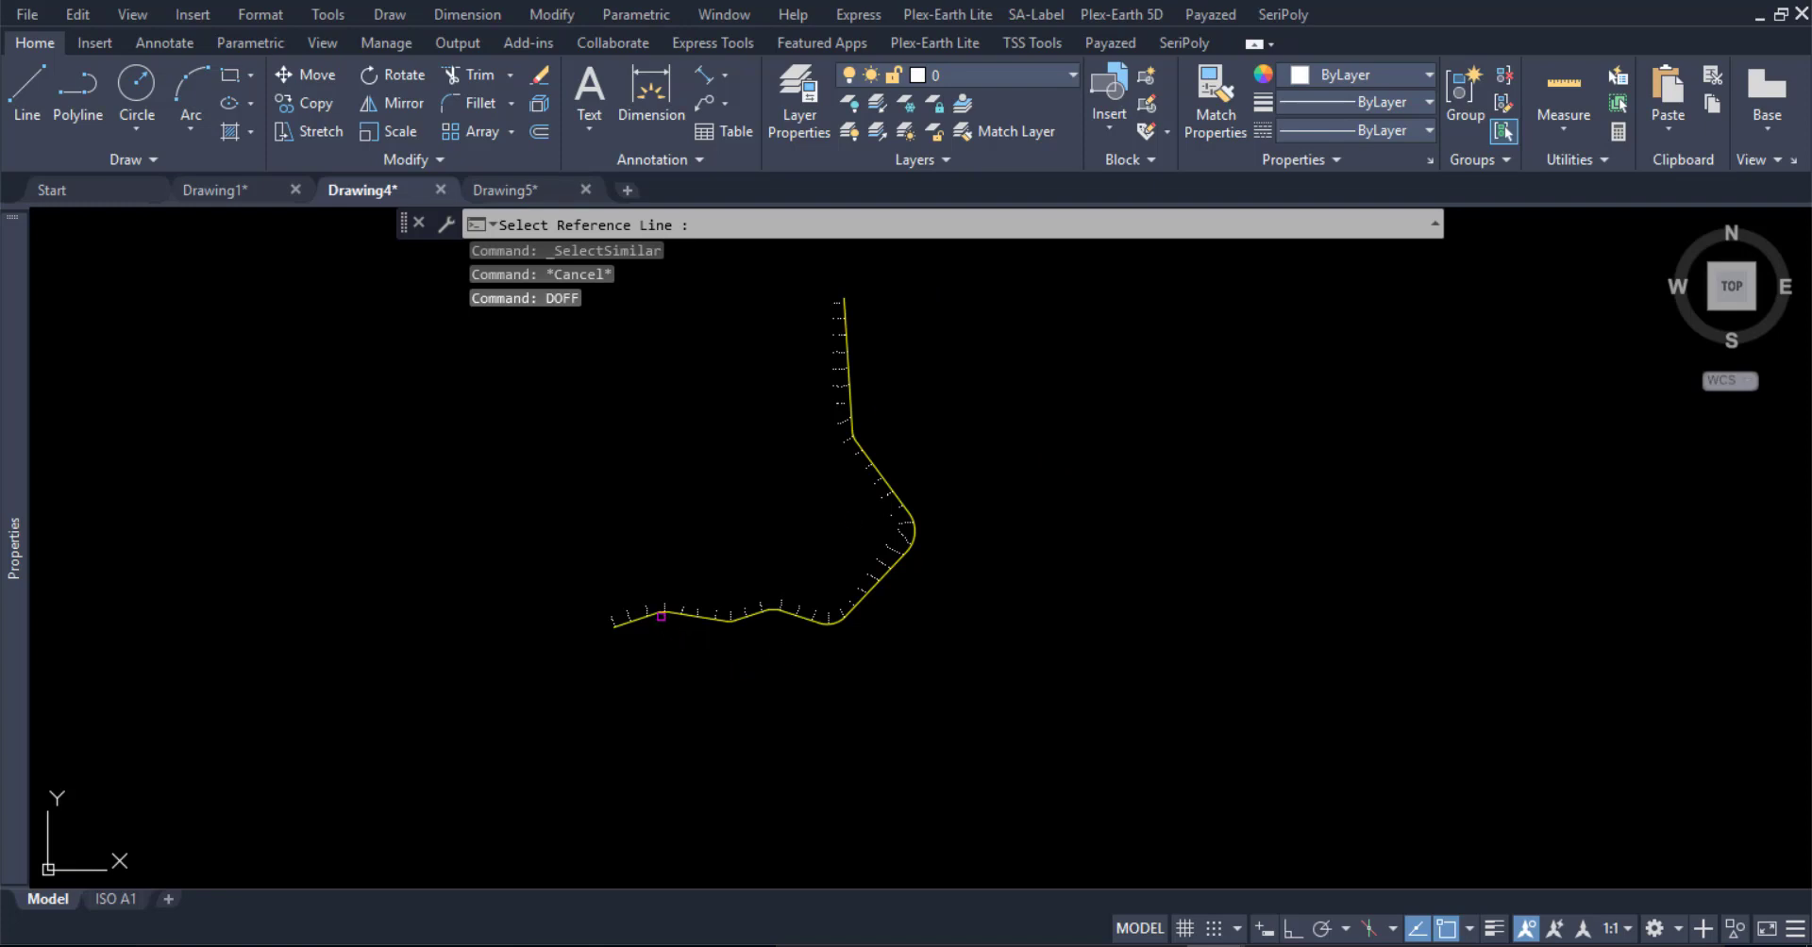
pyautogui.click(660, 616)
pyautogui.scroll(-3, 595, 625)
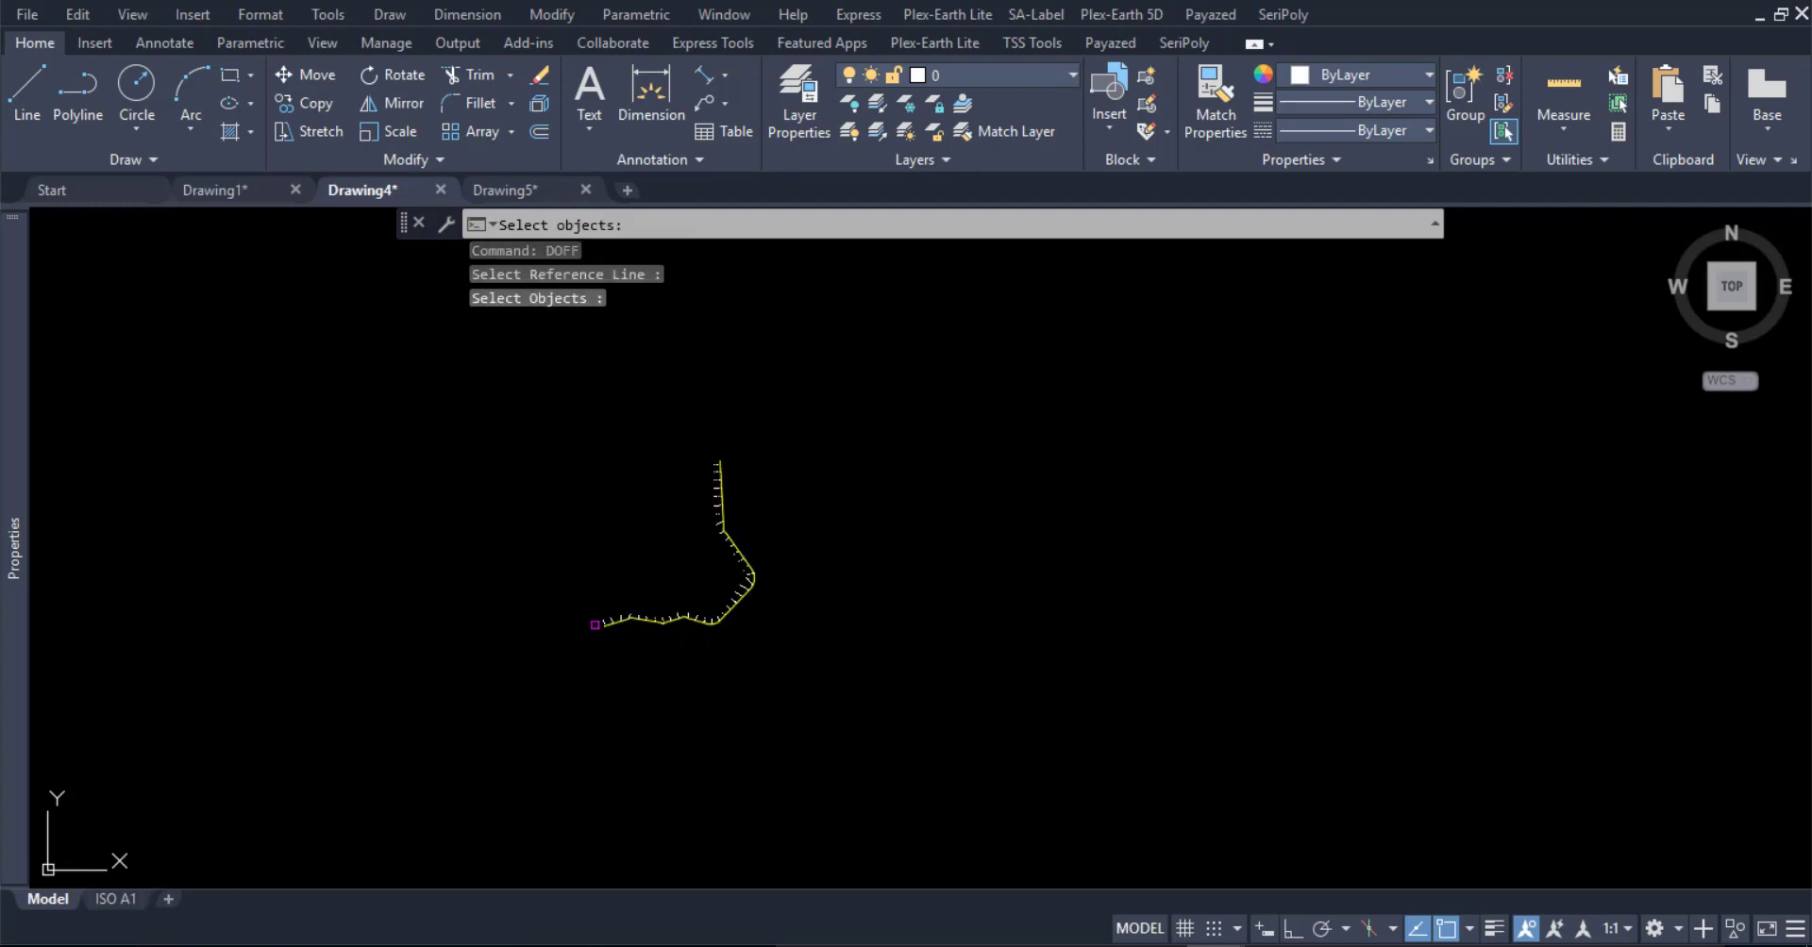
pyautogui.click(544, 436)
pyautogui.click(873, 687)
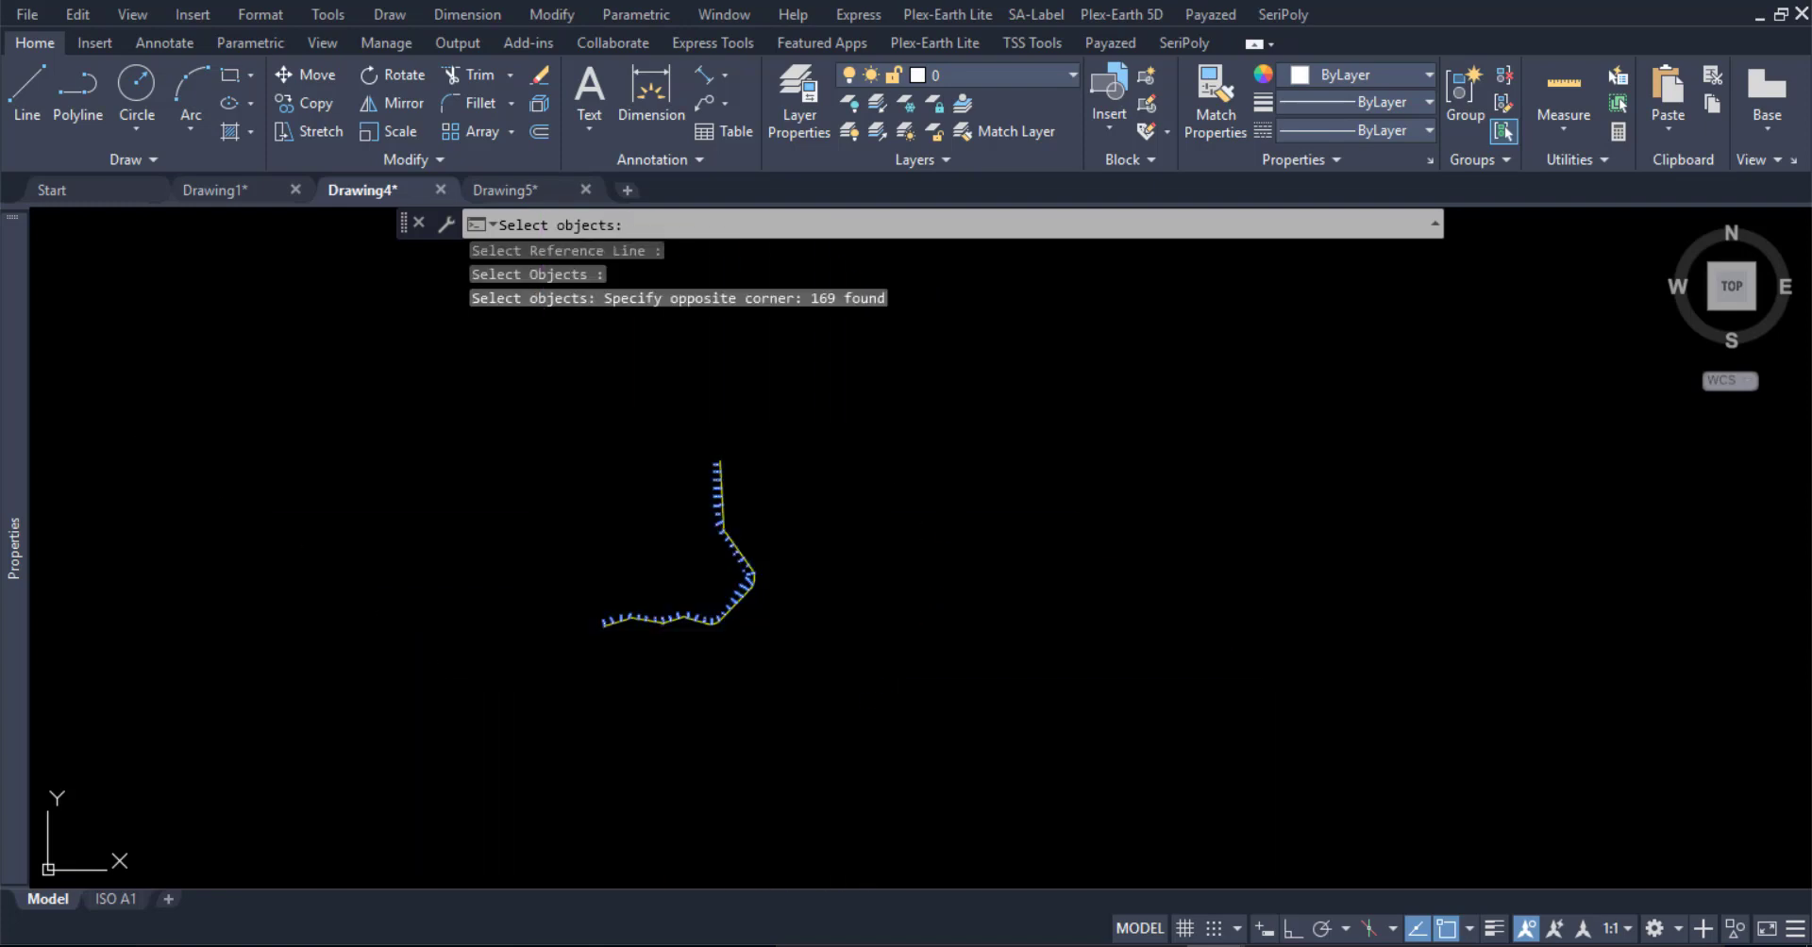
pyautogui.press('Return')
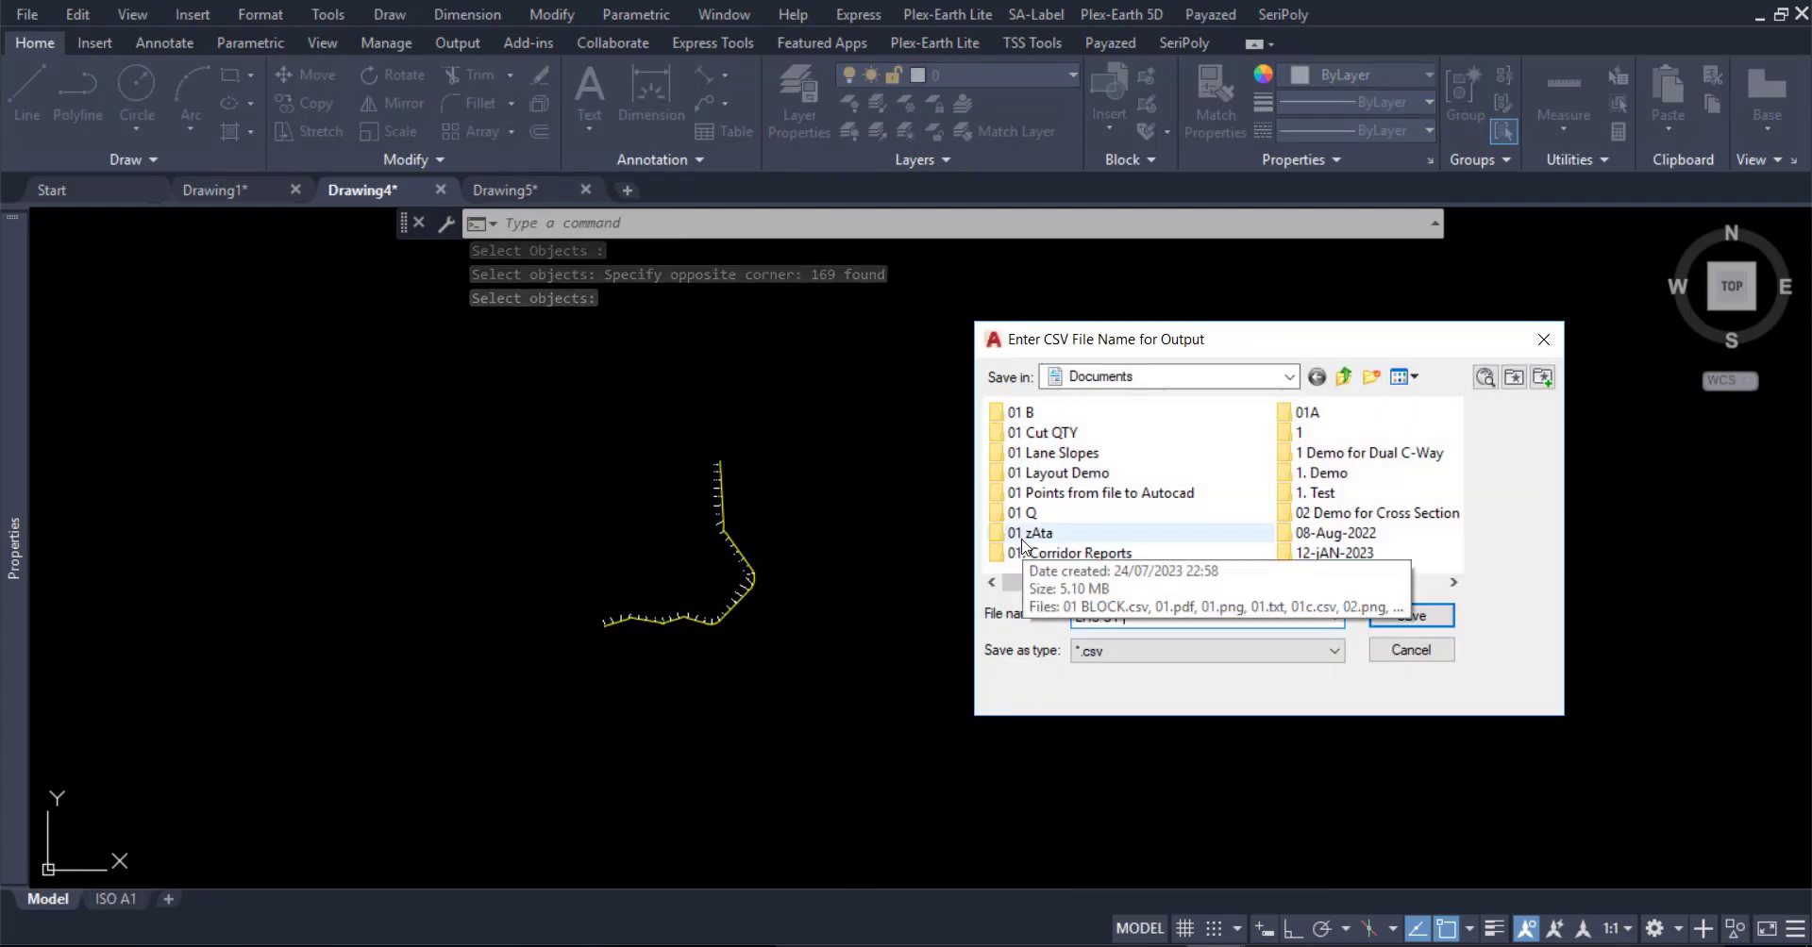
# Save the export as LHS ST OOFFSET.csv and view it in the export folder in File Explorer
pyautogui.write('LHS 01 00+52')
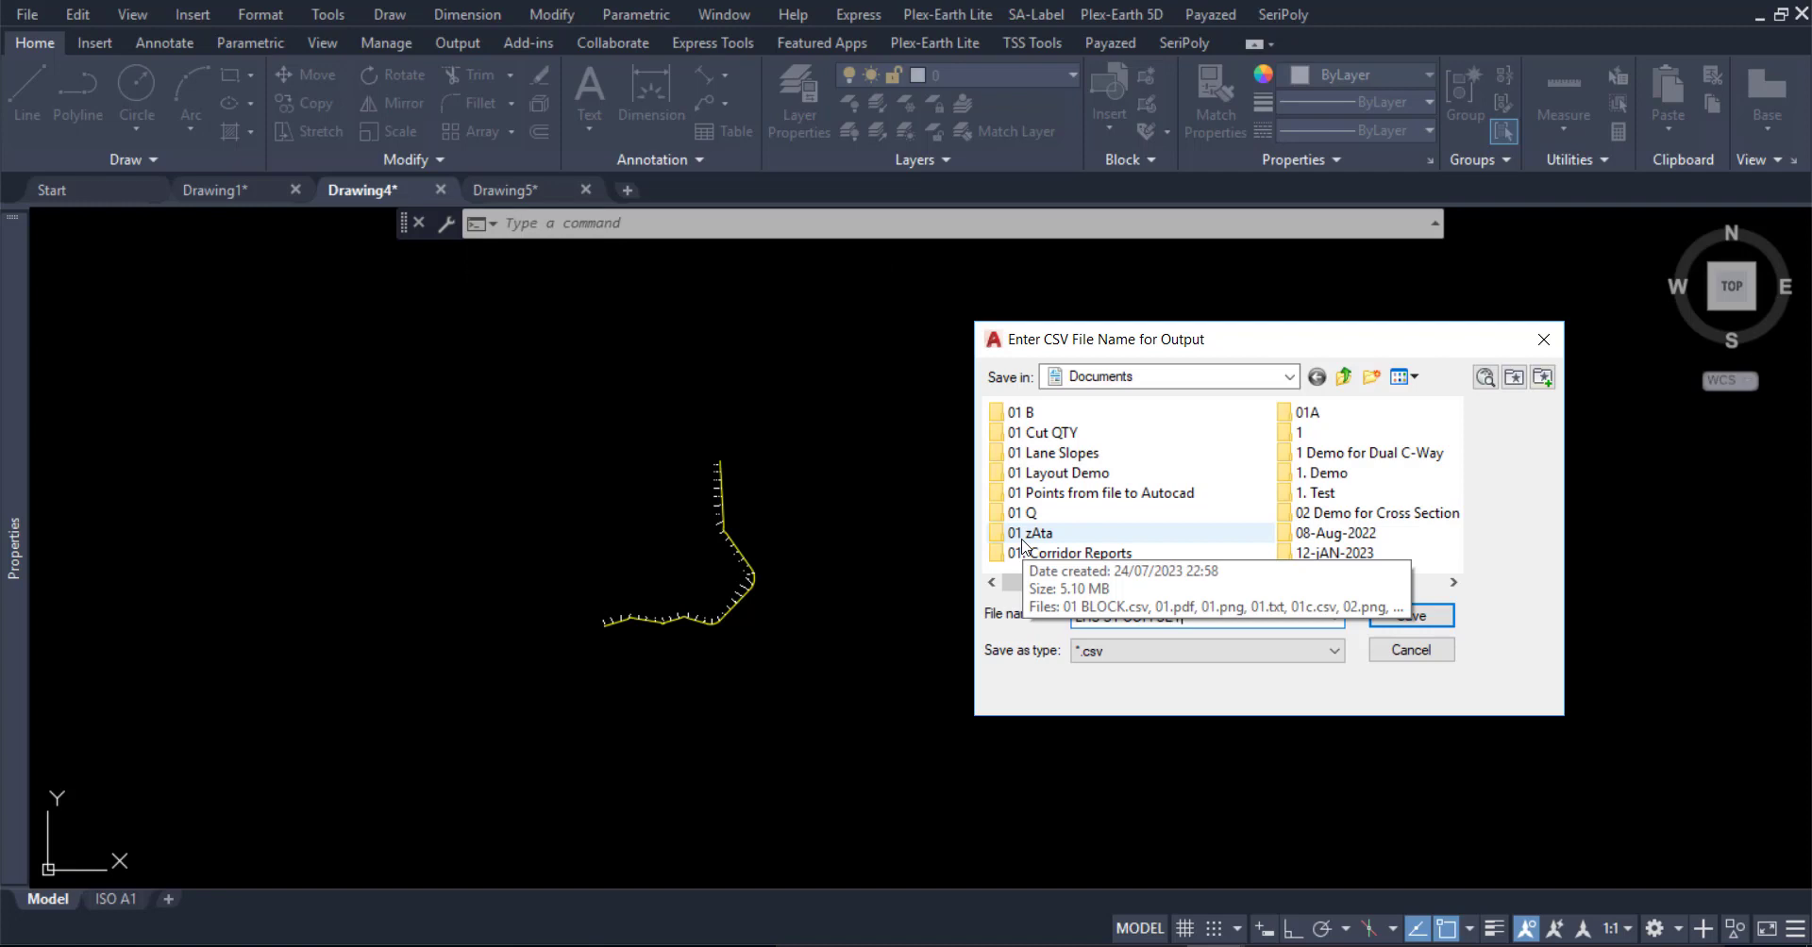
pyautogui.doubleClick(1163, 500)
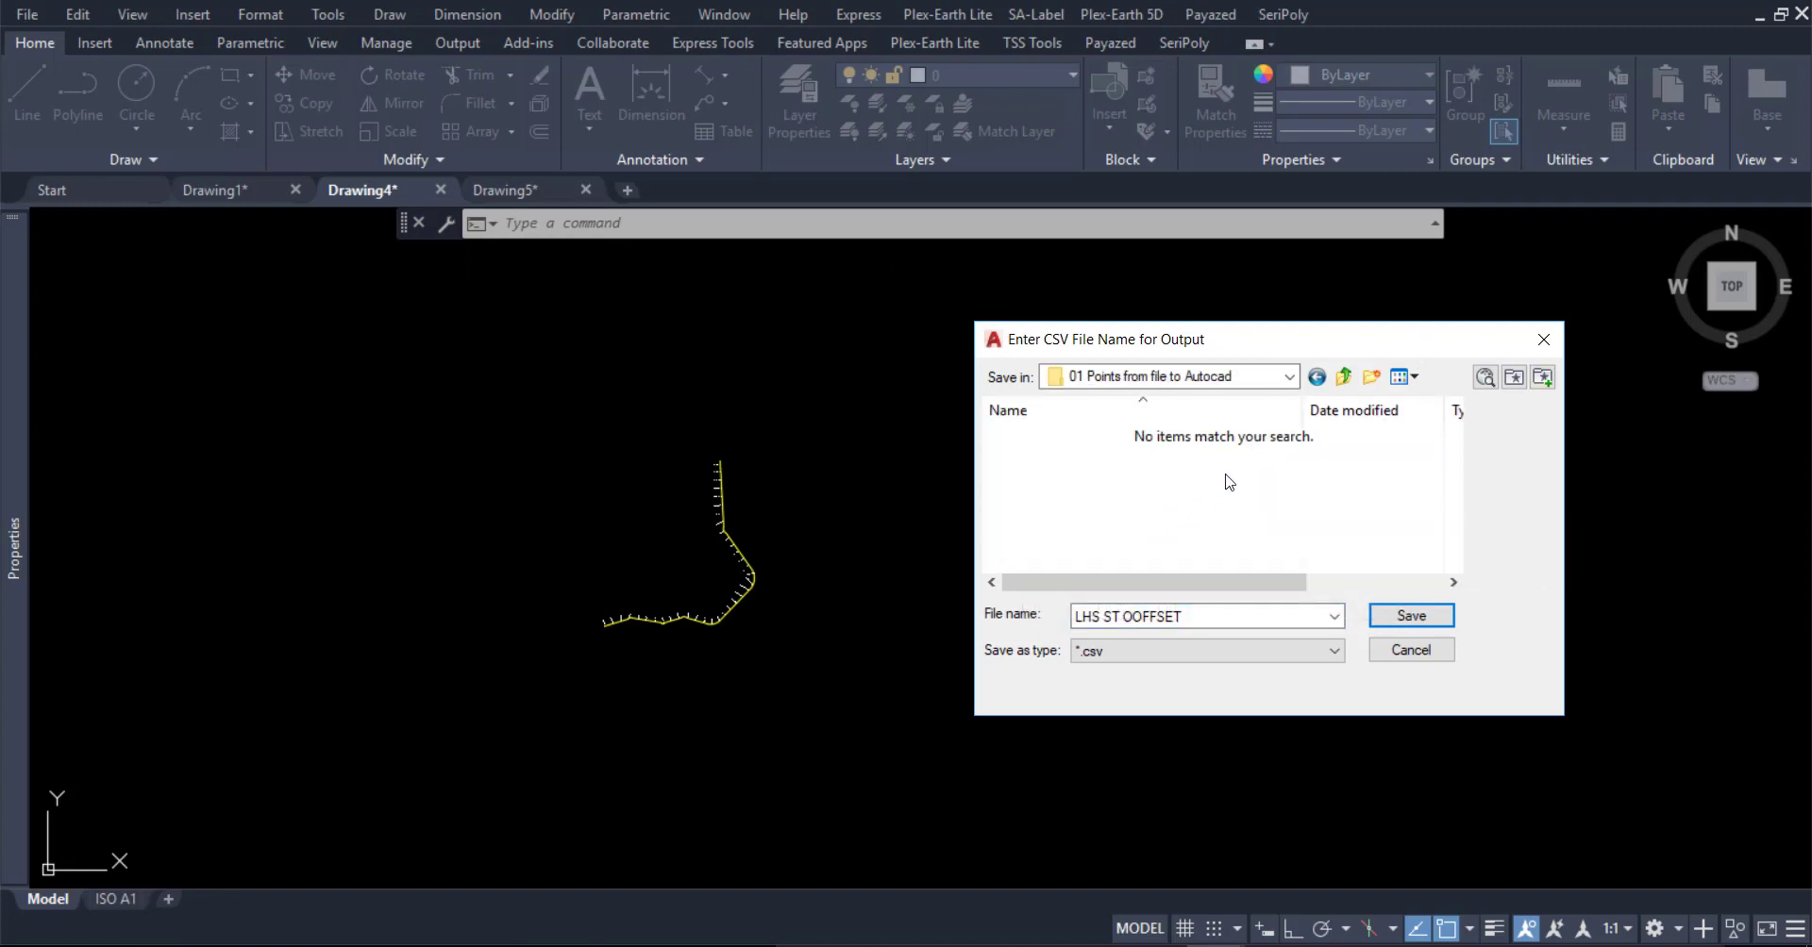
pyautogui.press('BackSpace')
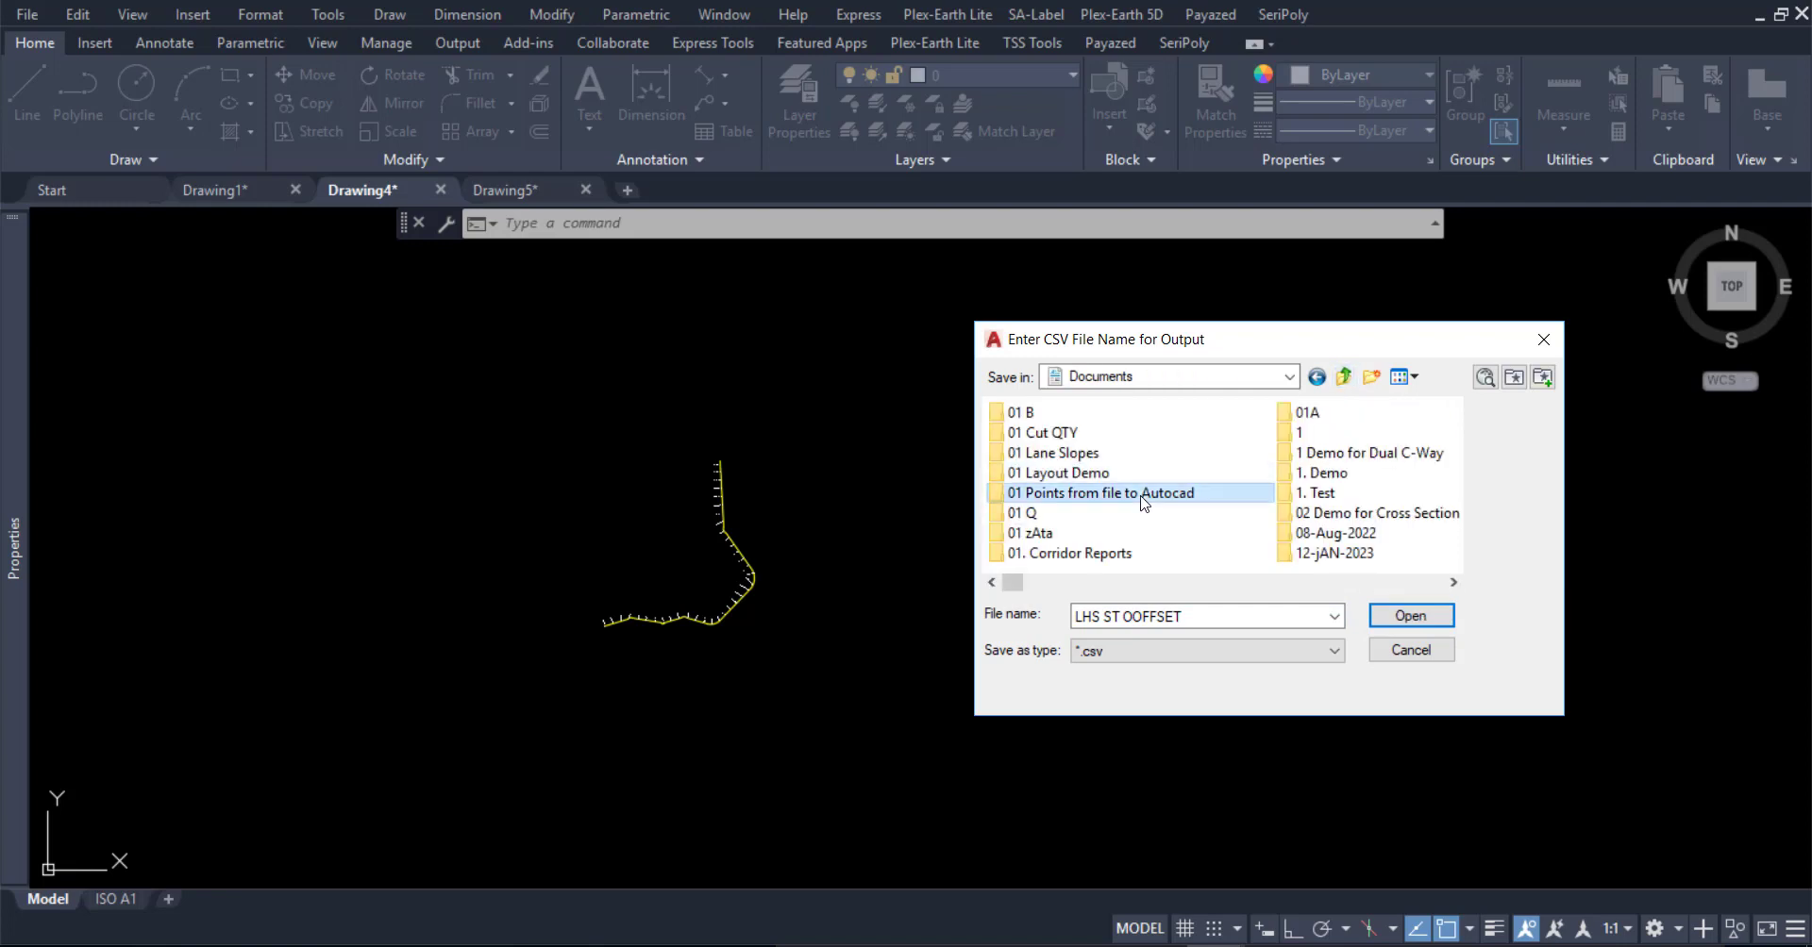
pyautogui.write('po')
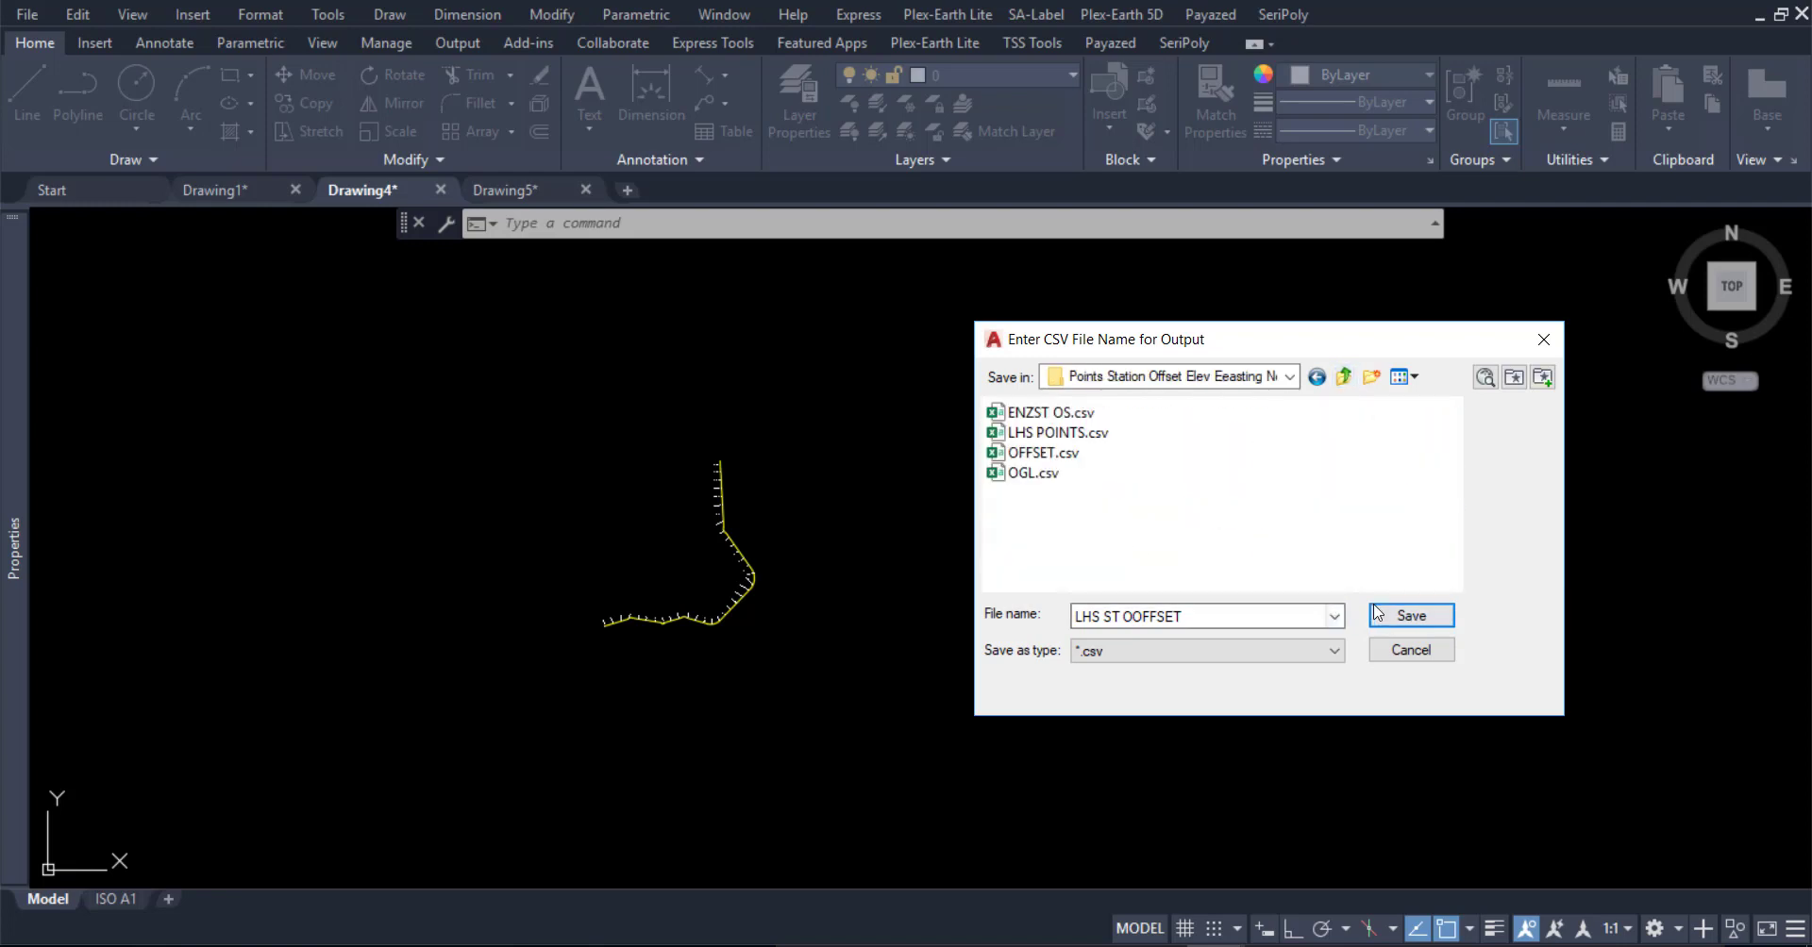
pyautogui.press('Return')
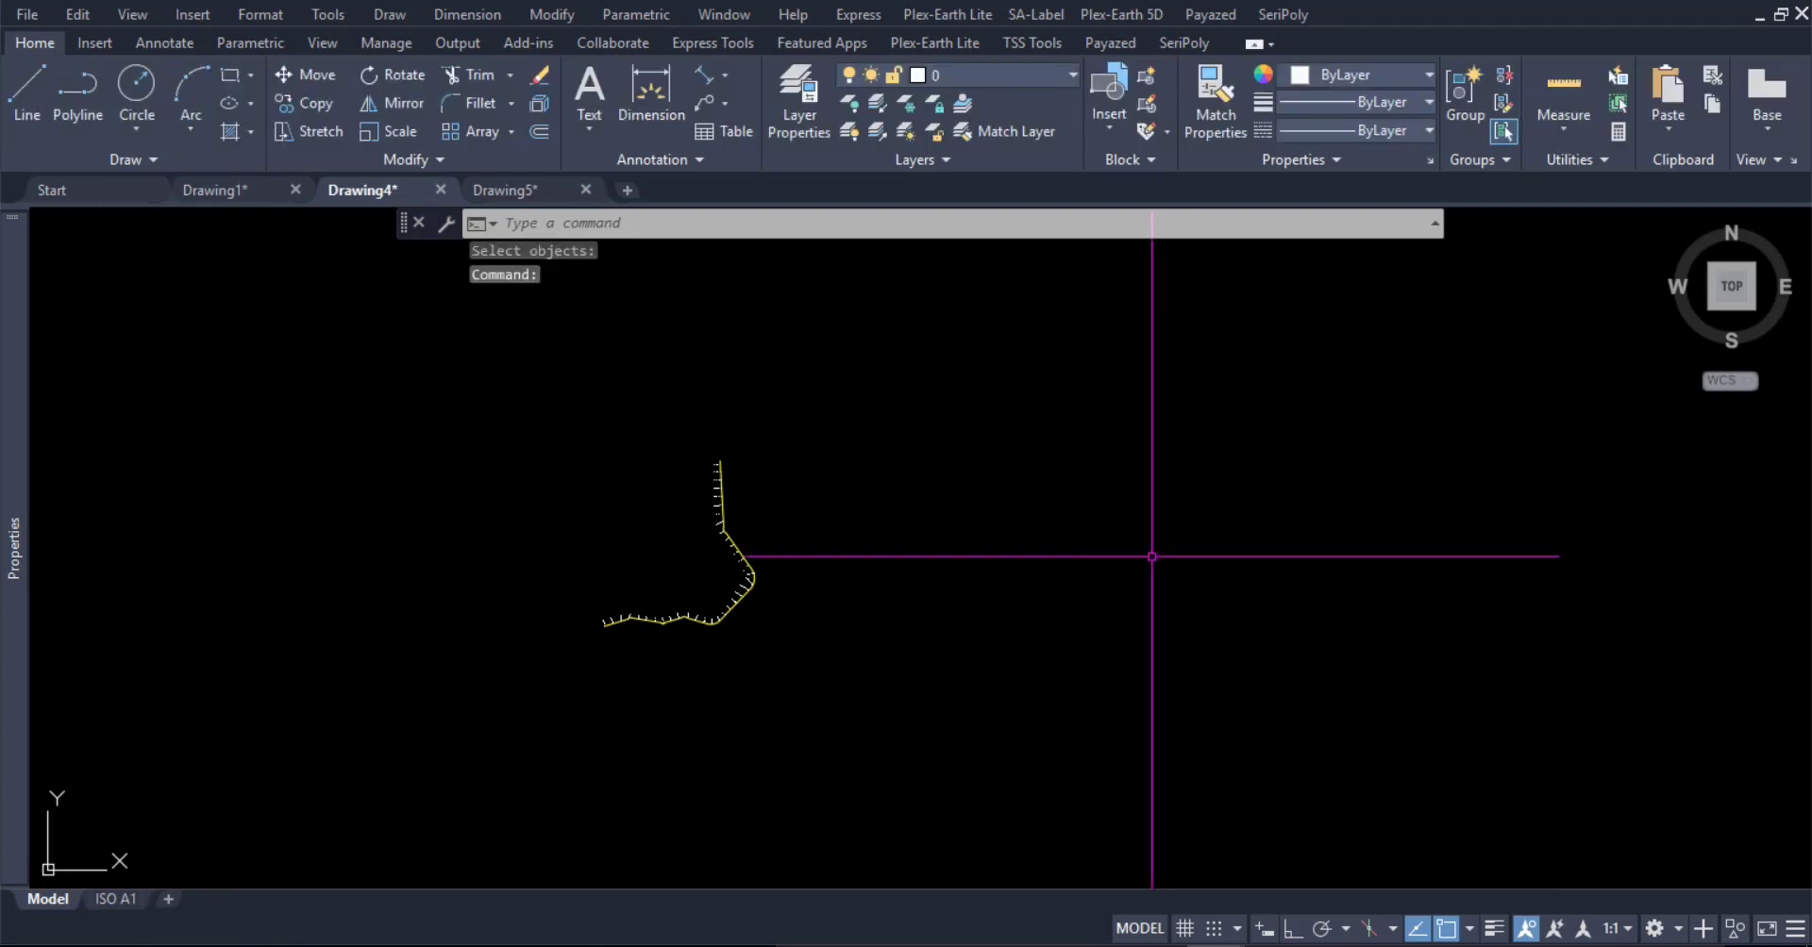
pyautogui.click(1373, 939)
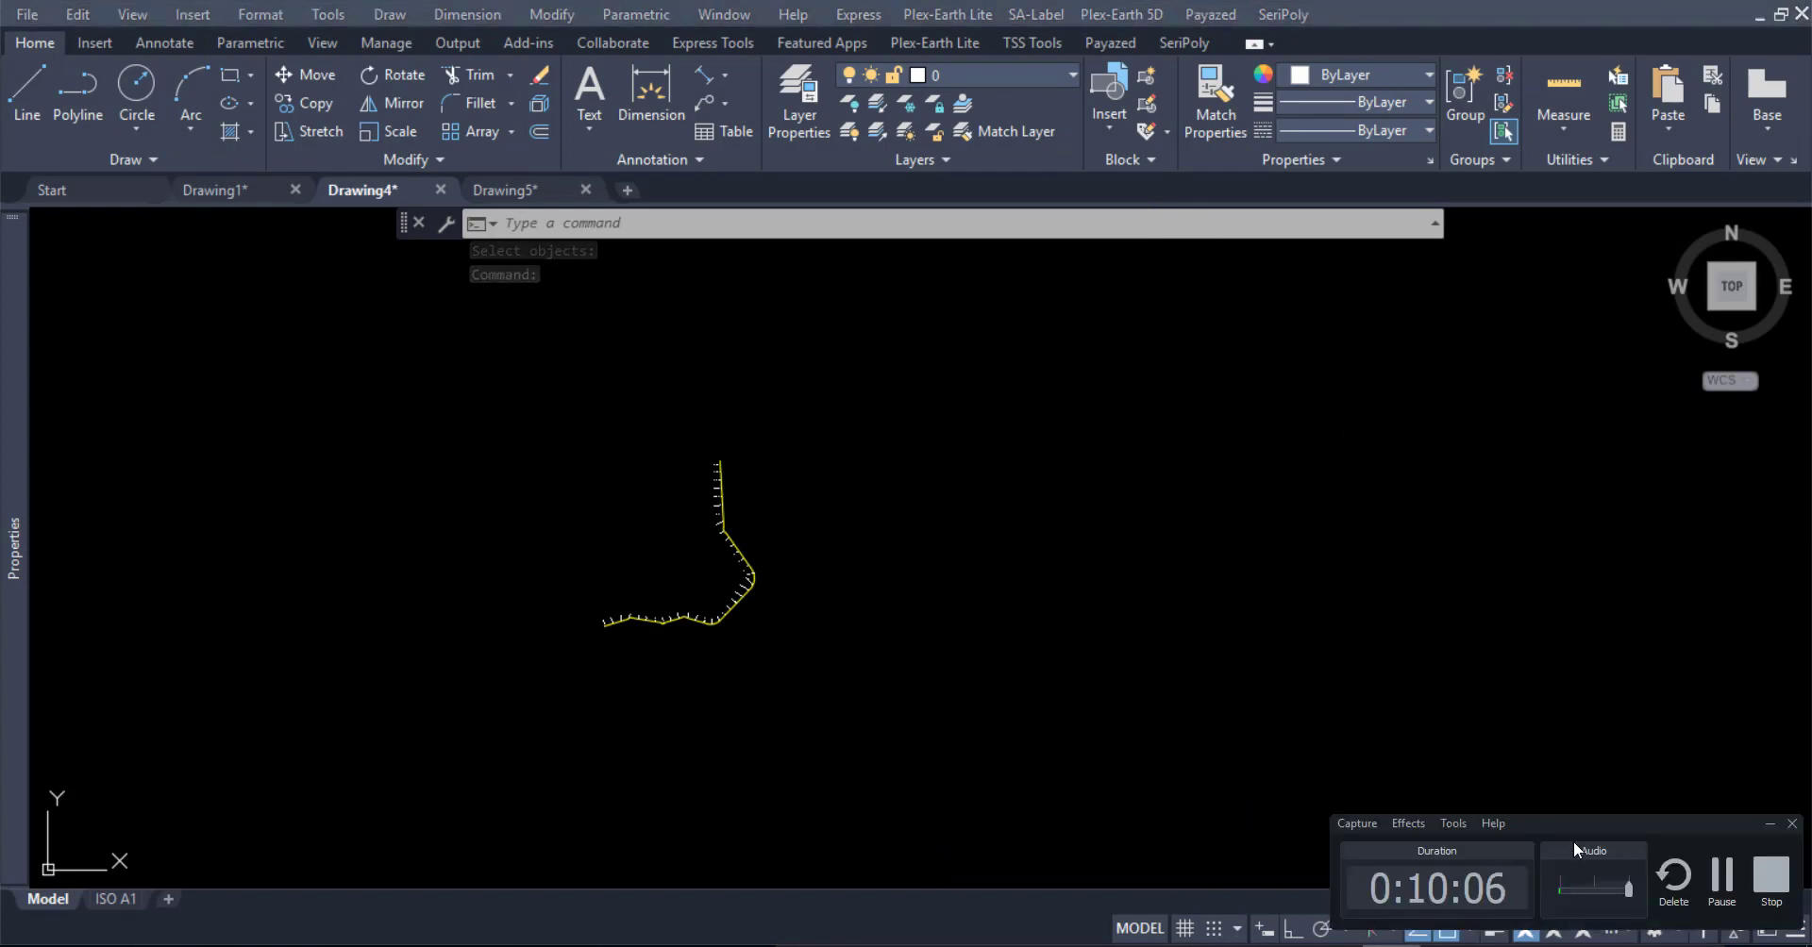
pyautogui.click(1769, 824)
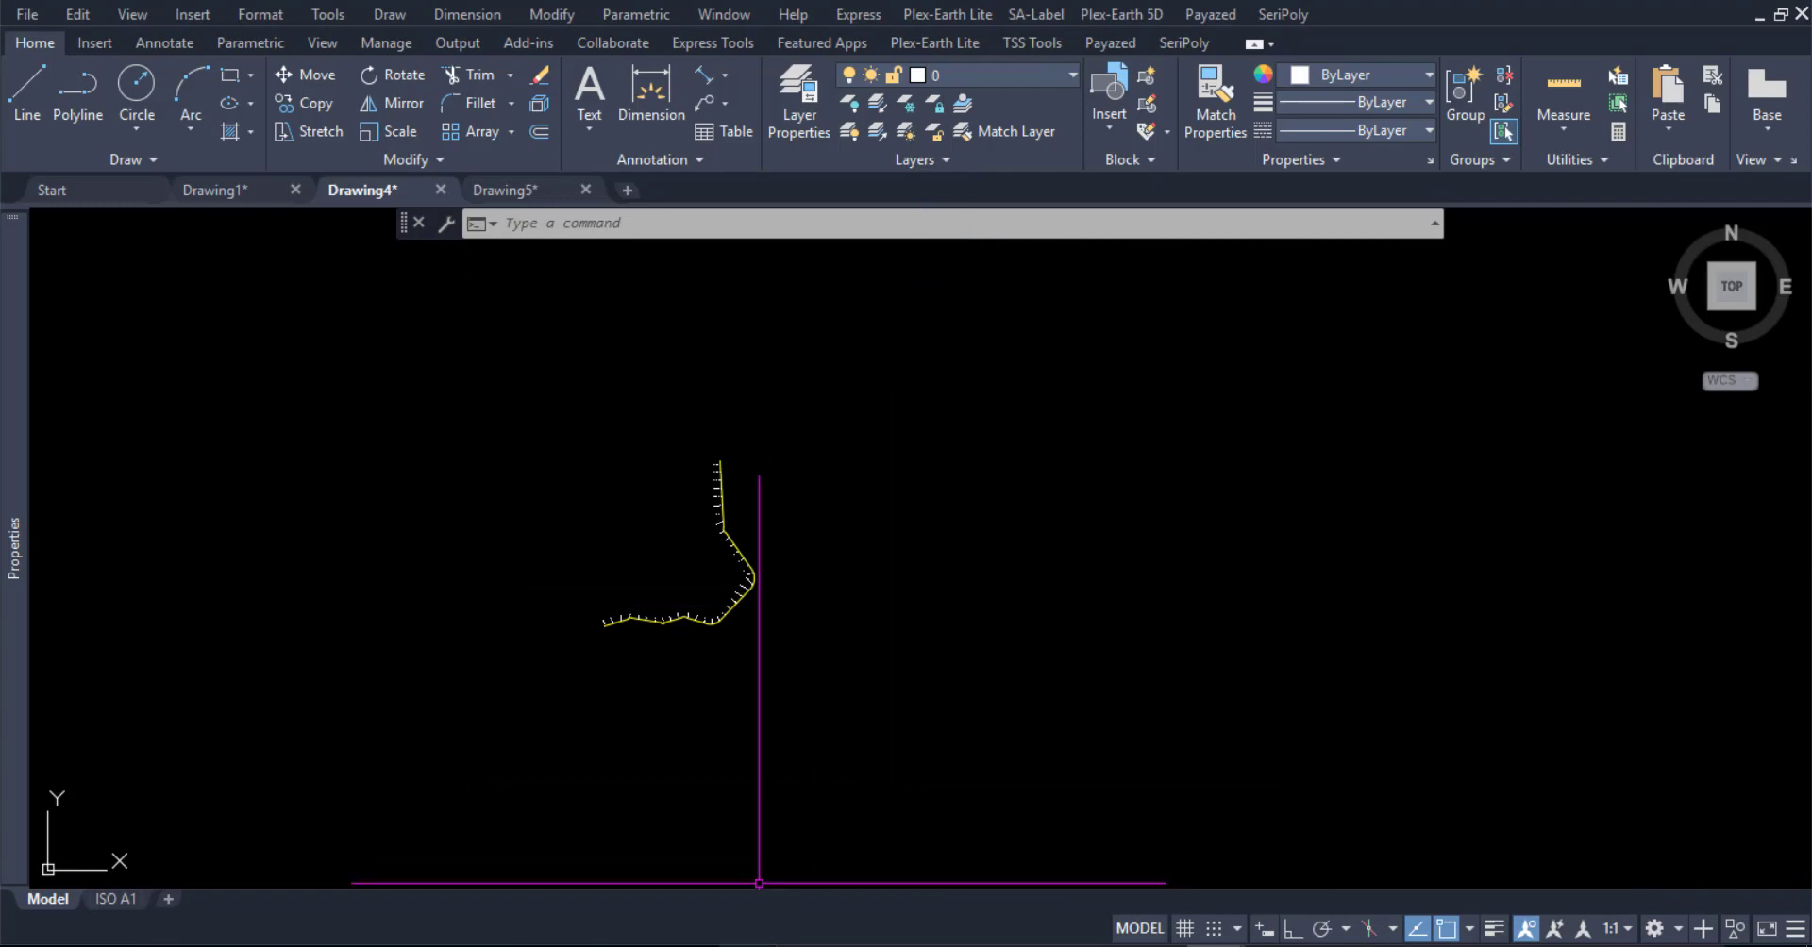
pyautogui.click(524, 830)
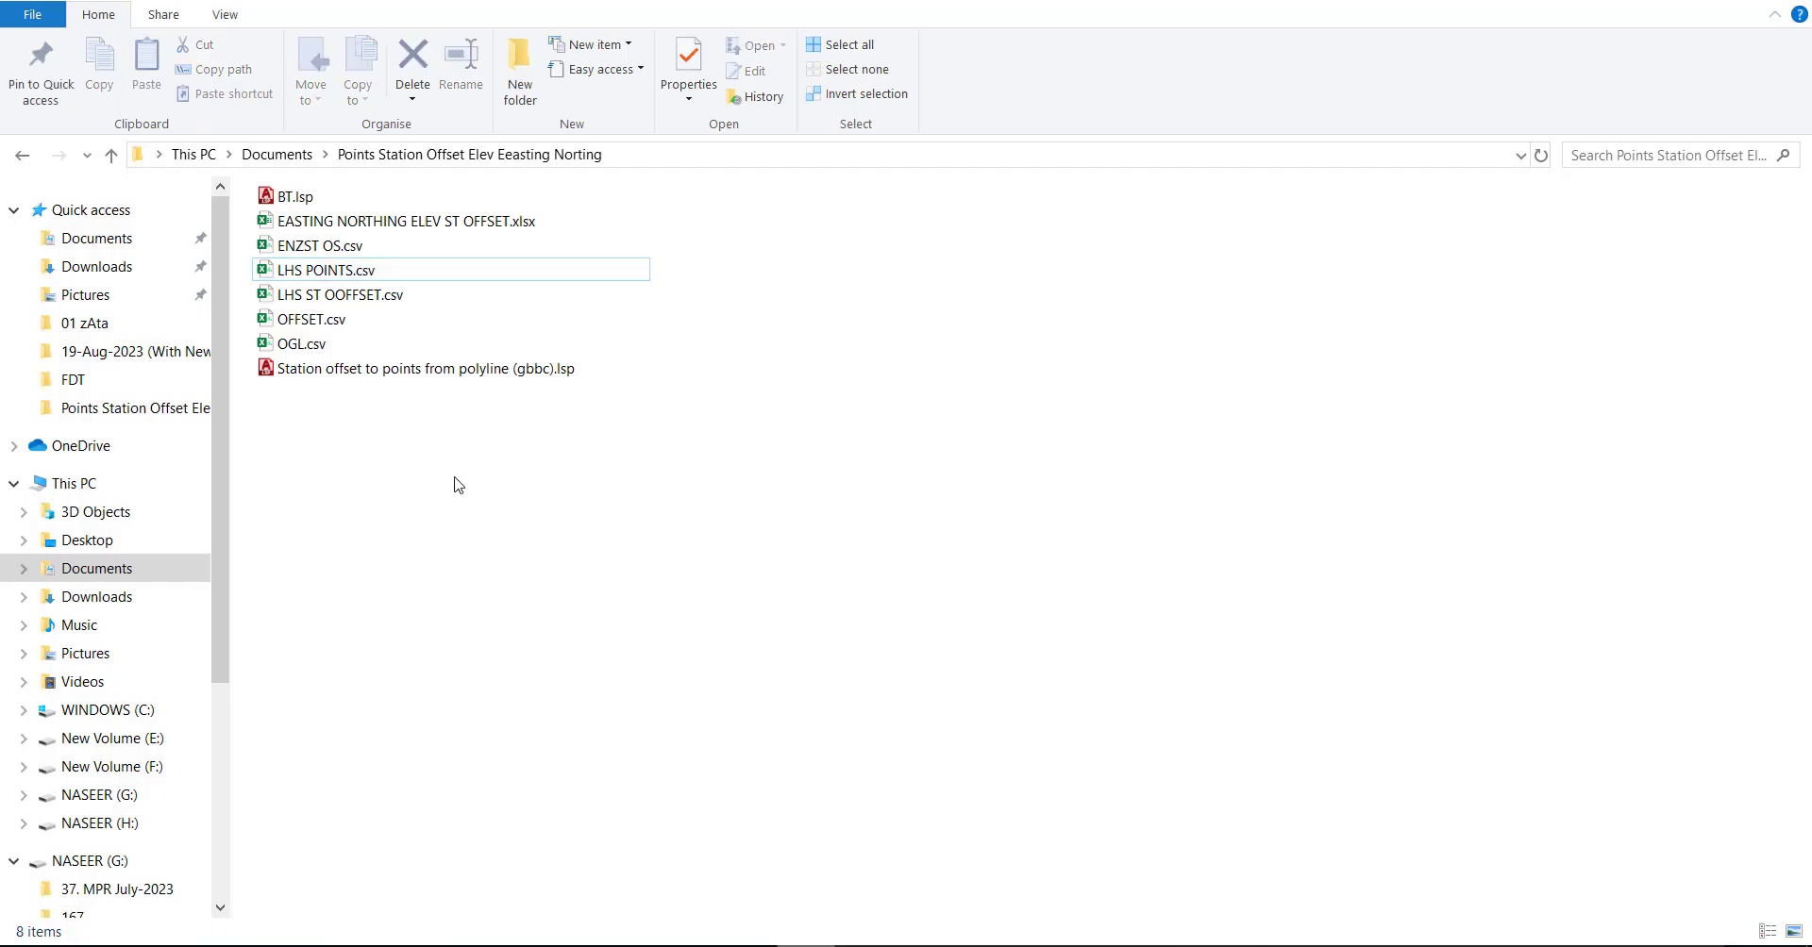
# Open LHS ST OOFFSET.csv in Excel and check the first Offset value, 12.174, in E2
pyautogui.doubleClick(319, 302)
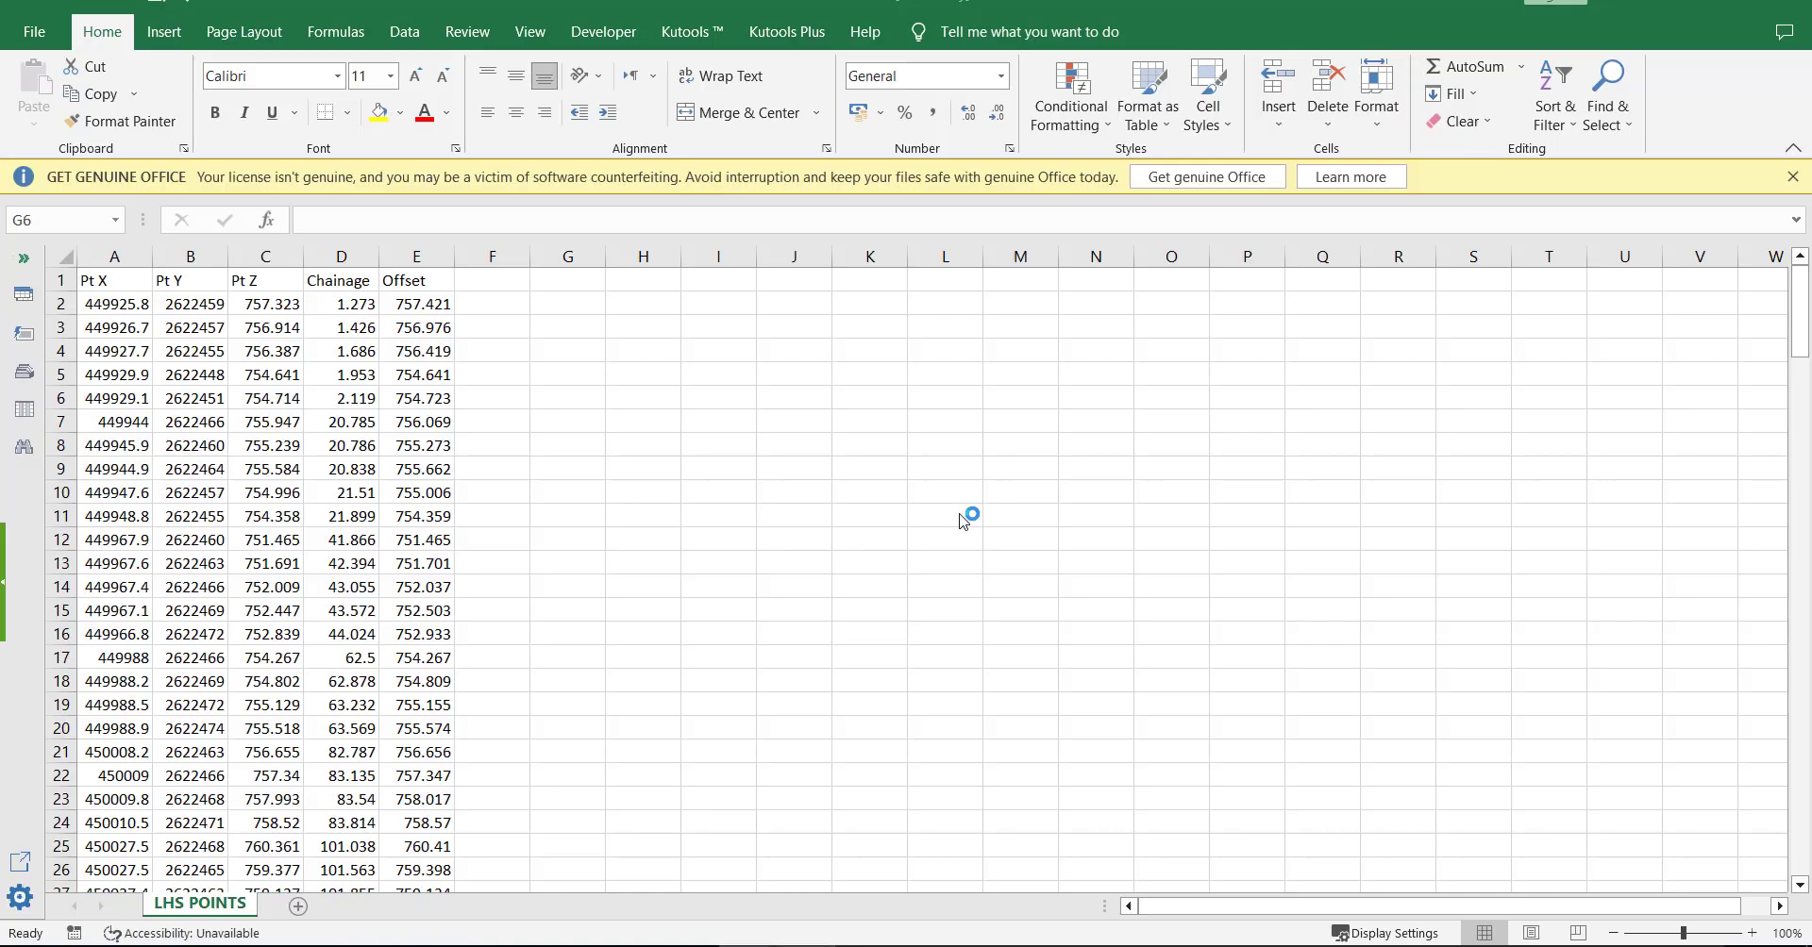
pyautogui.click(944, 466)
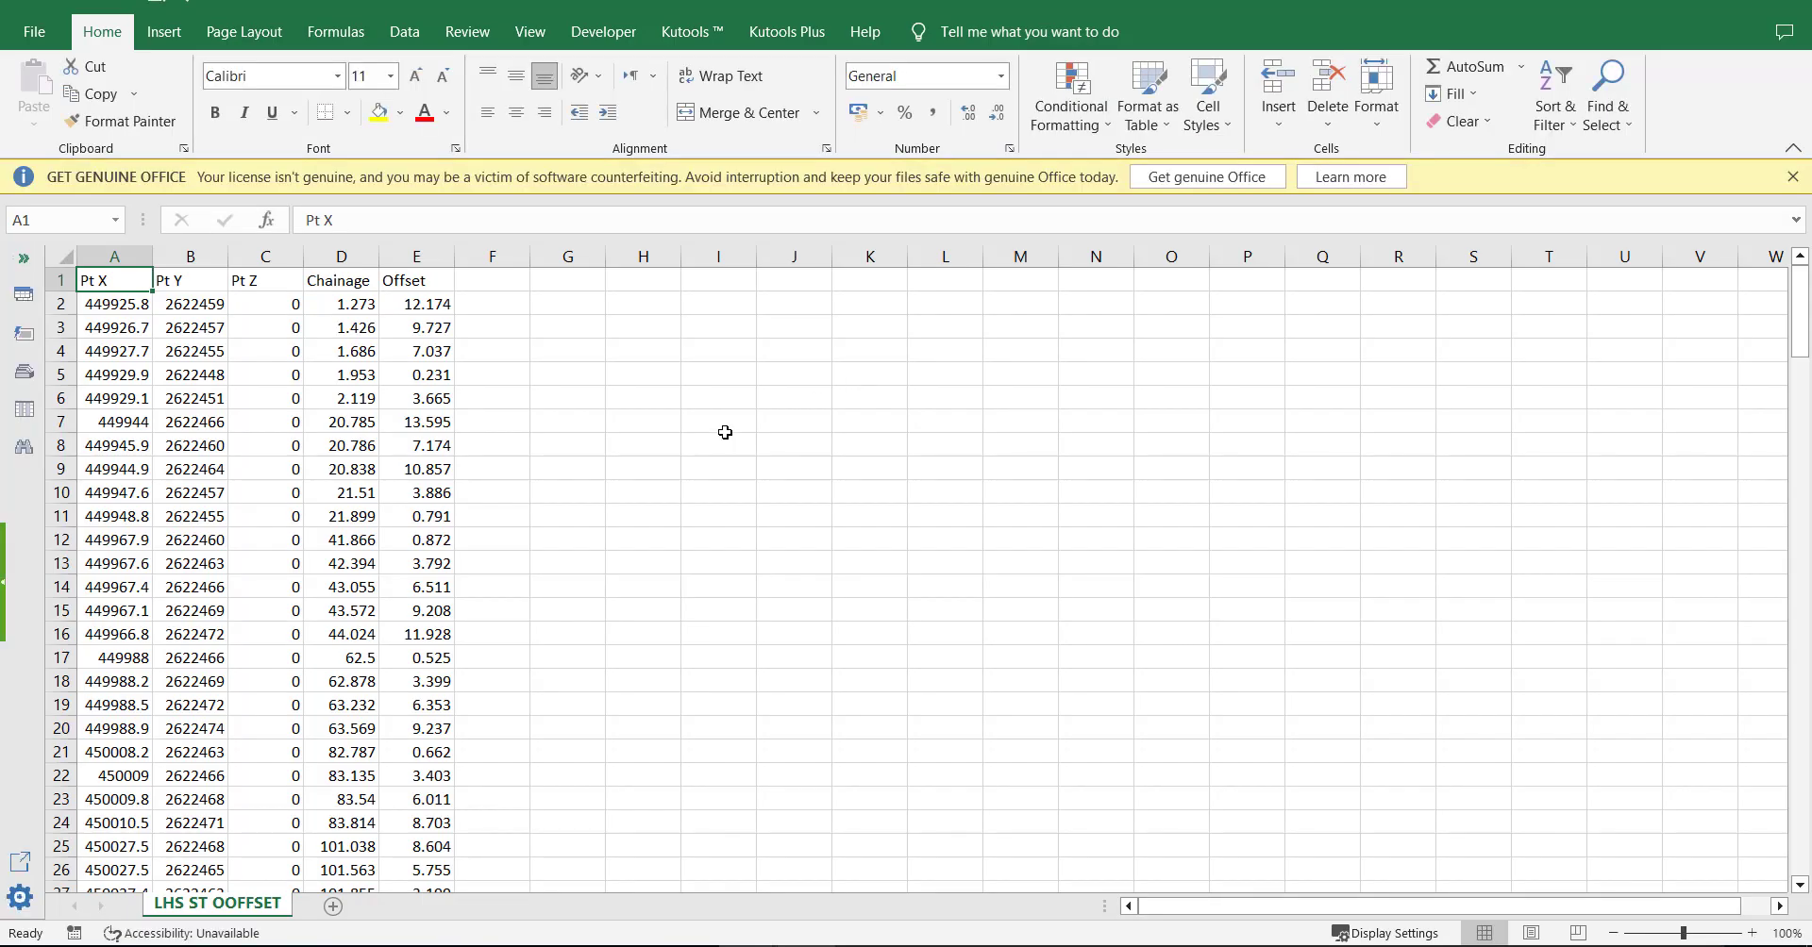
pyautogui.click(721, 427)
pyautogui.click(429, 305)
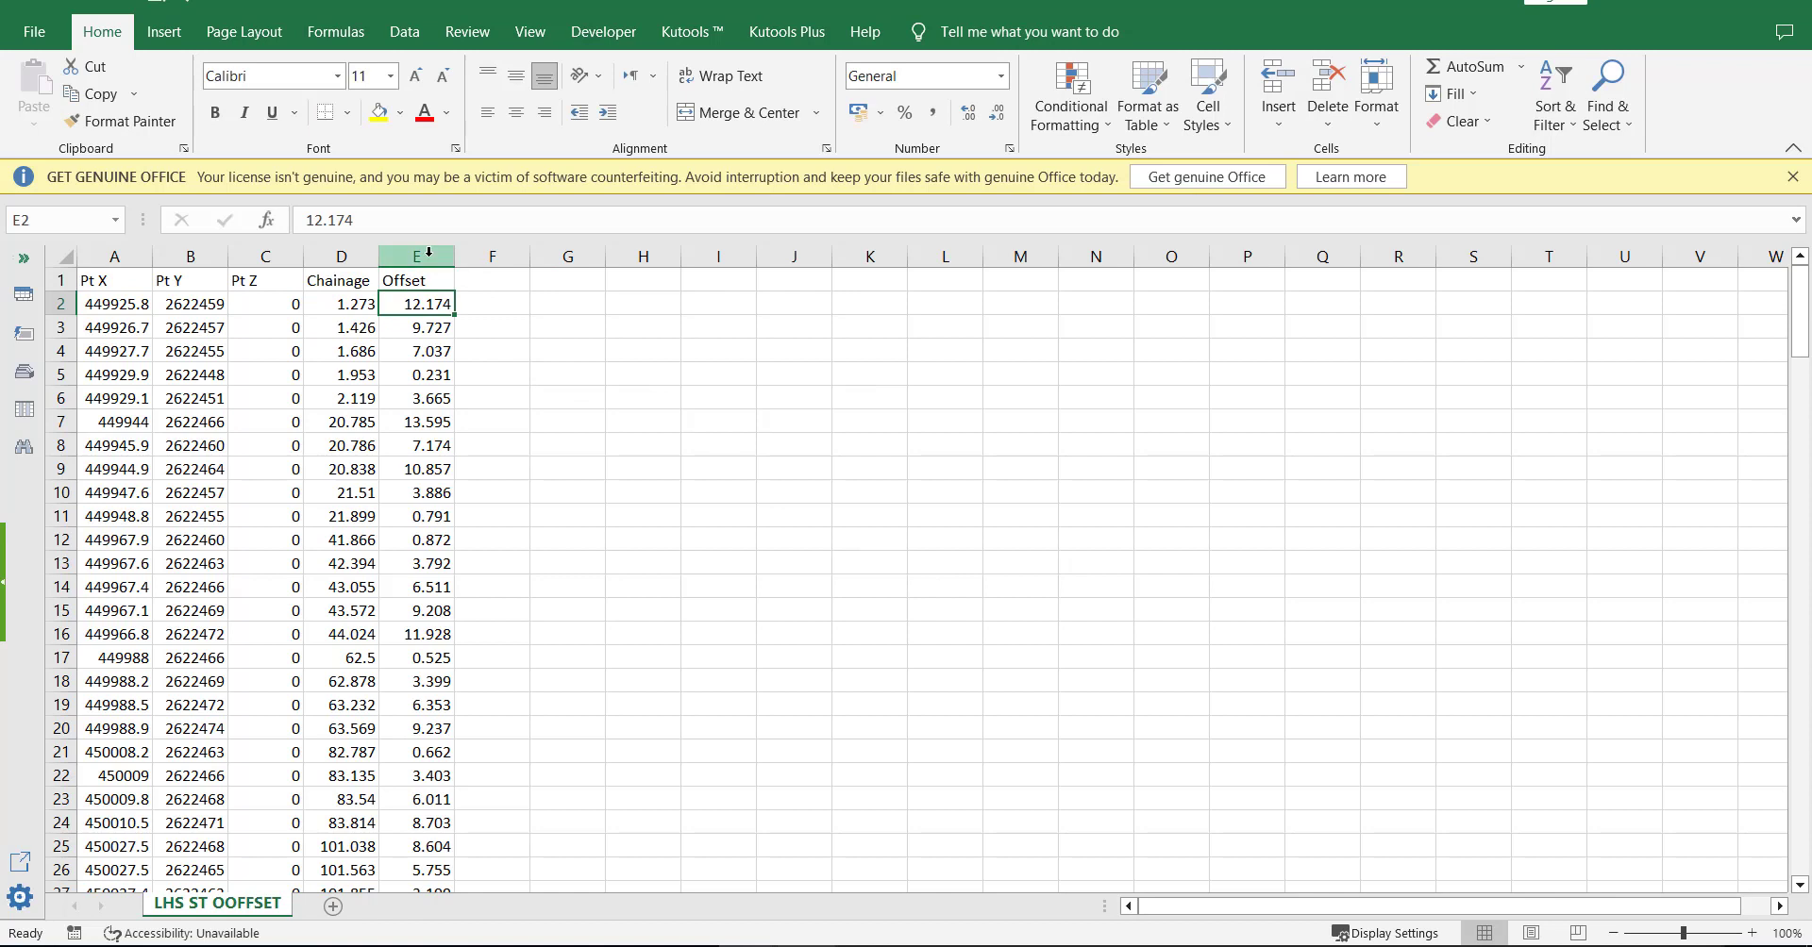
pyautogui.click(476, 303)
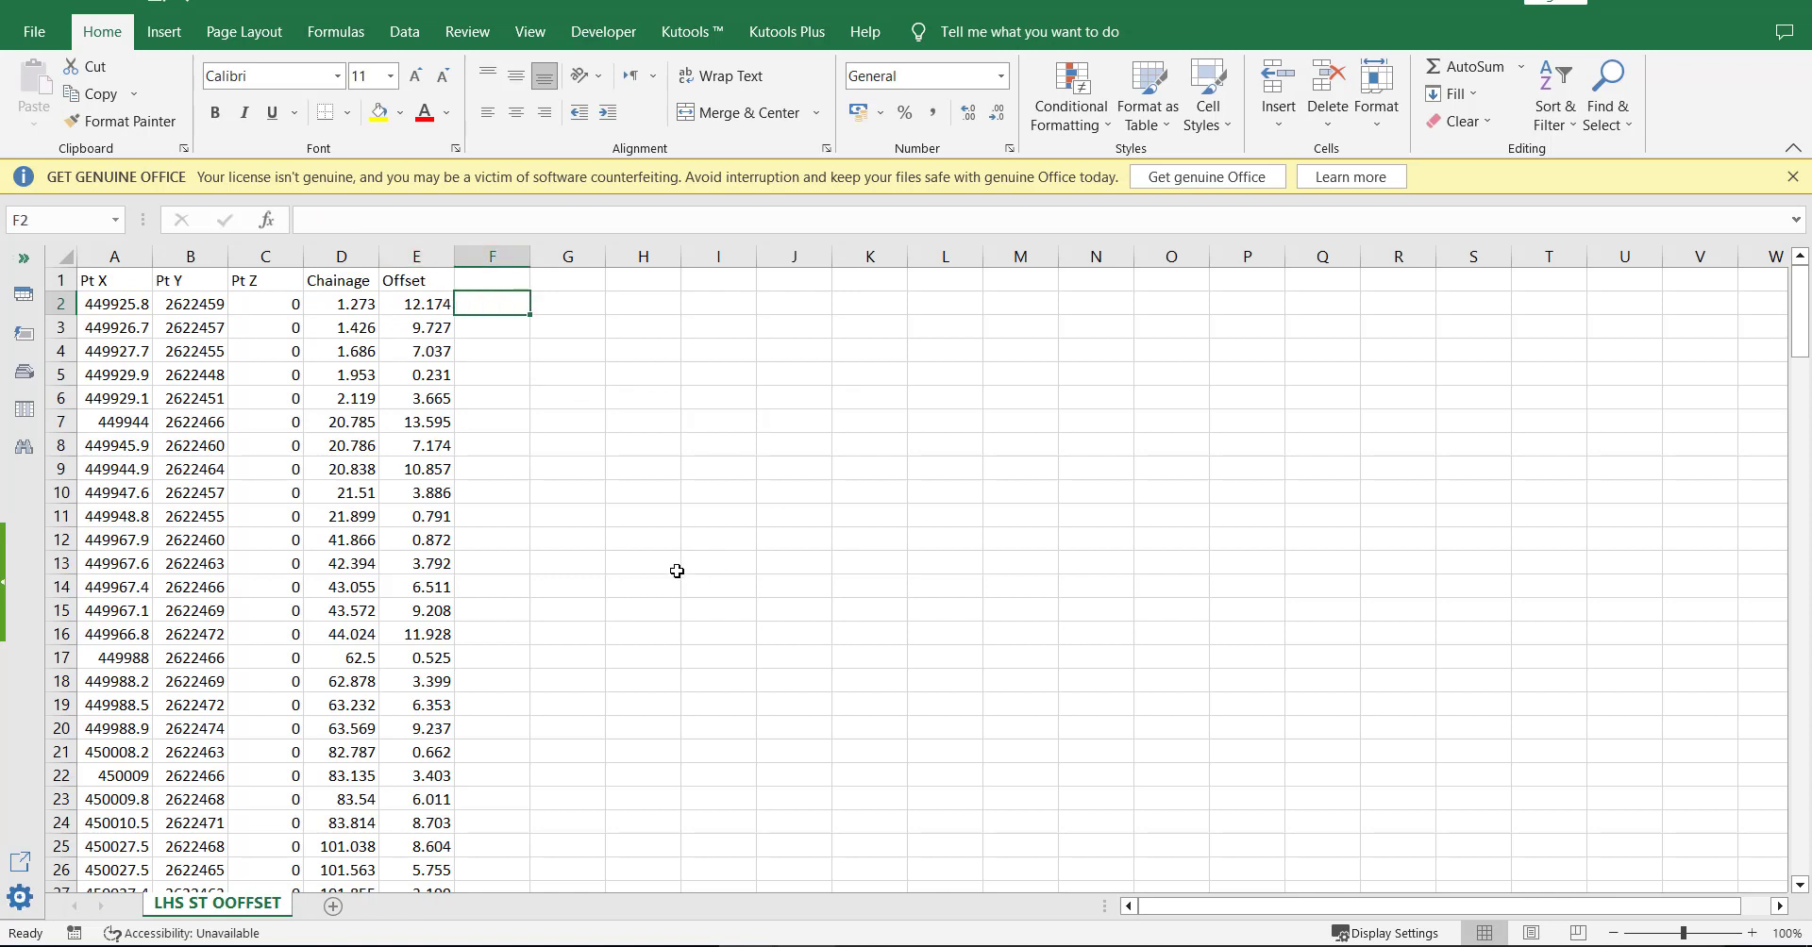
# Enter =-ABS(E2) in F2, fill it down to the last row, then select the Offset column
pyautogui.write('=-')
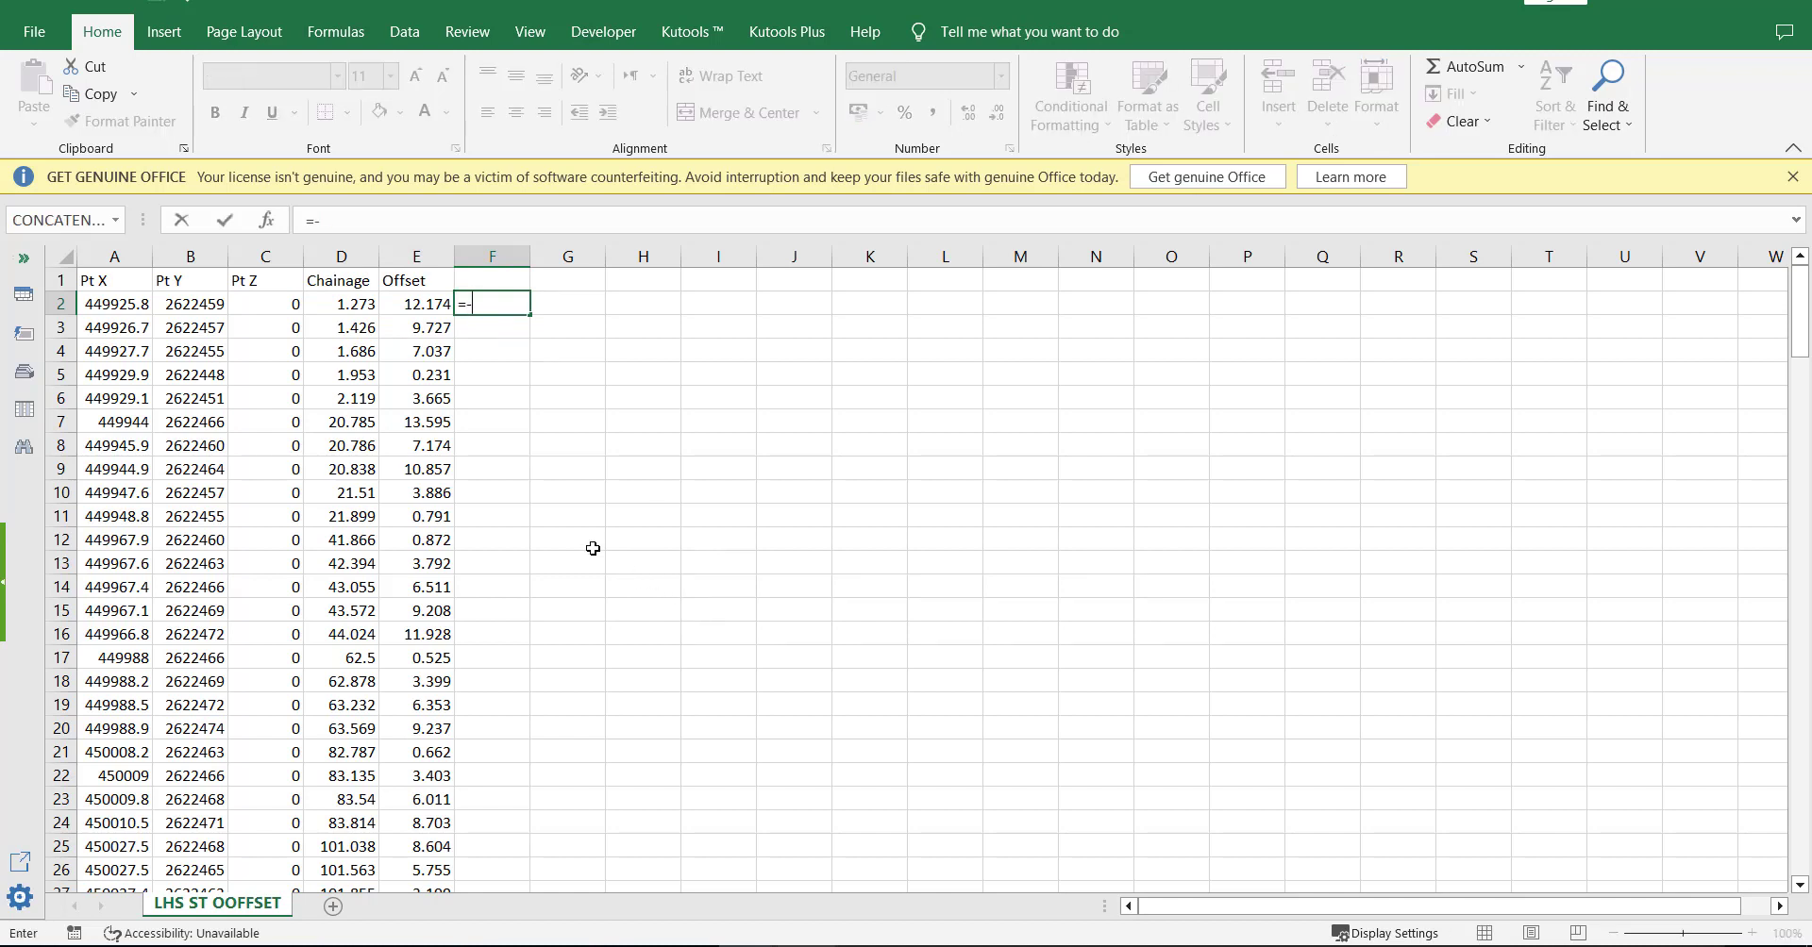
pyautogui.write('ABS(')
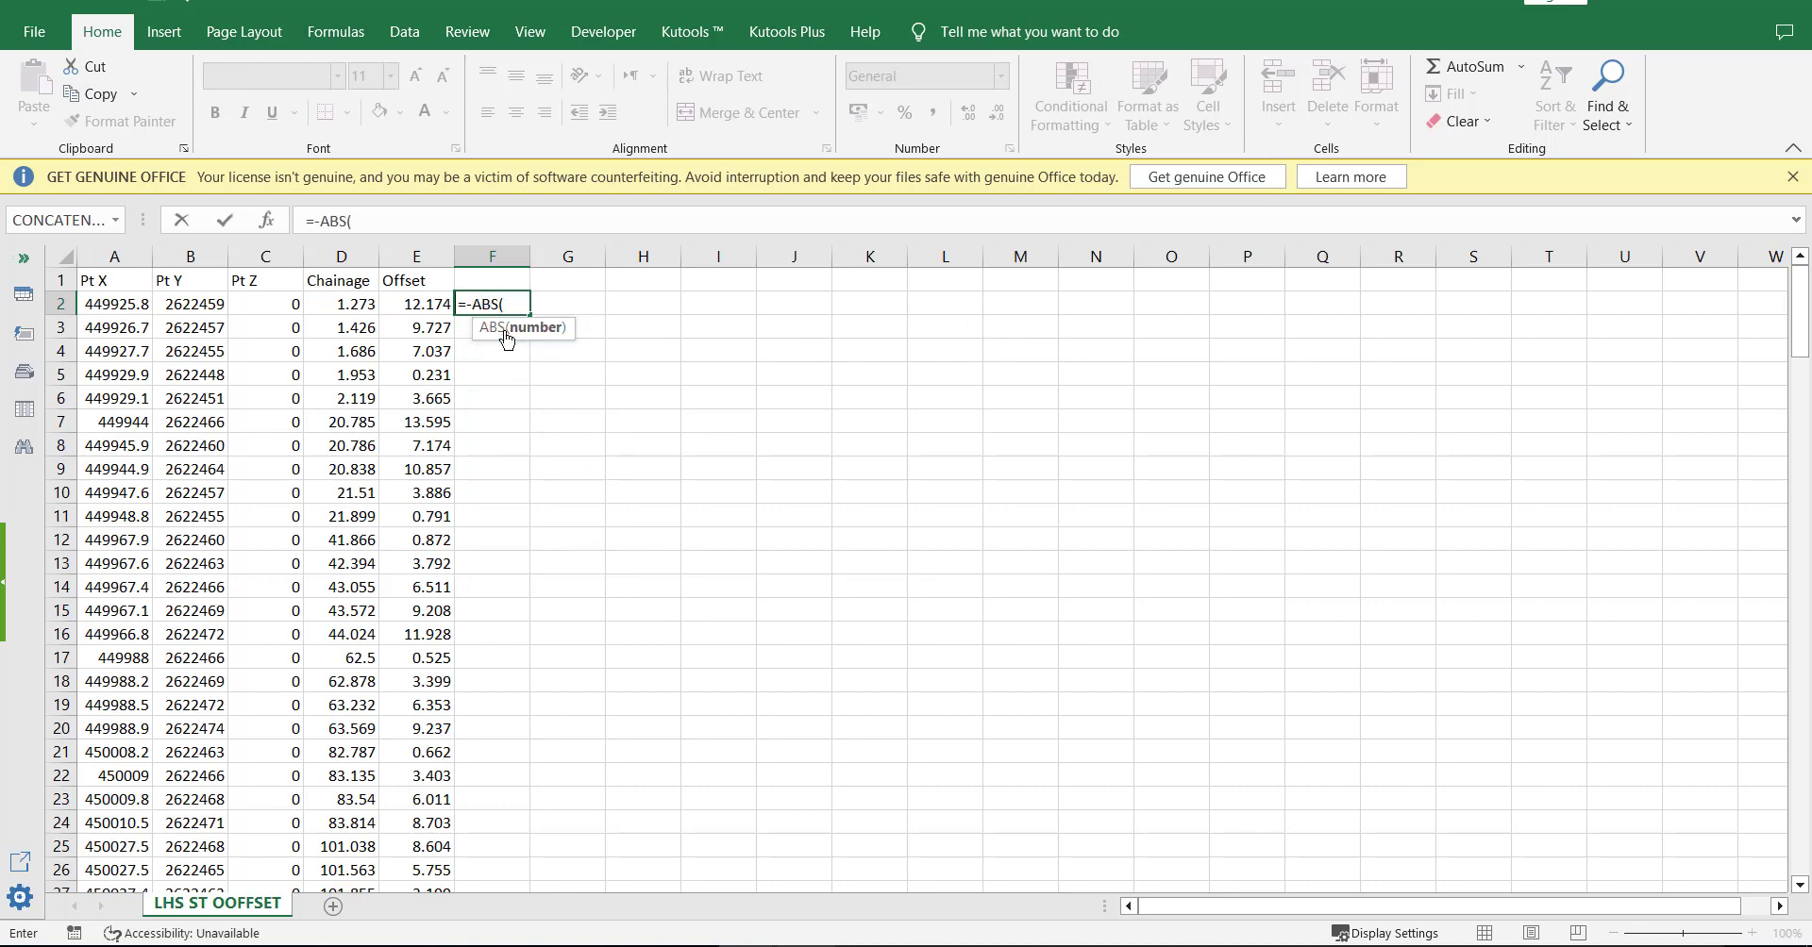
pyautogui.doubleClick(507, 330)
pyautogui.click(449, 309)
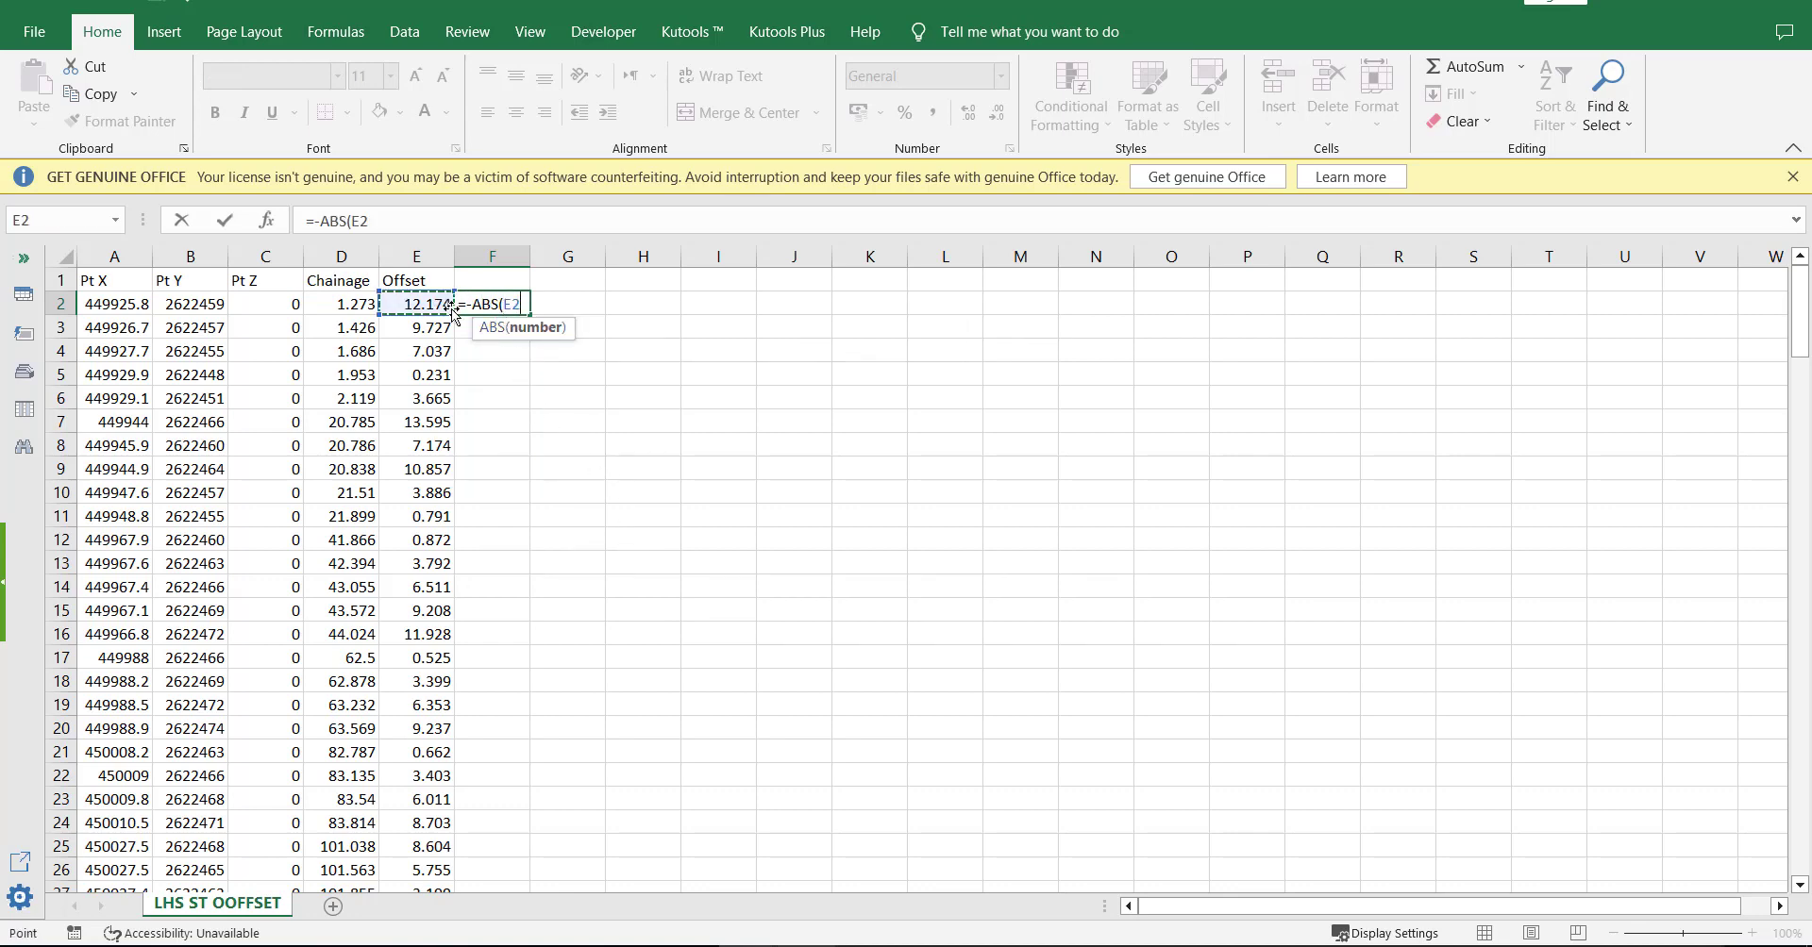
pyautogui.press('Return')
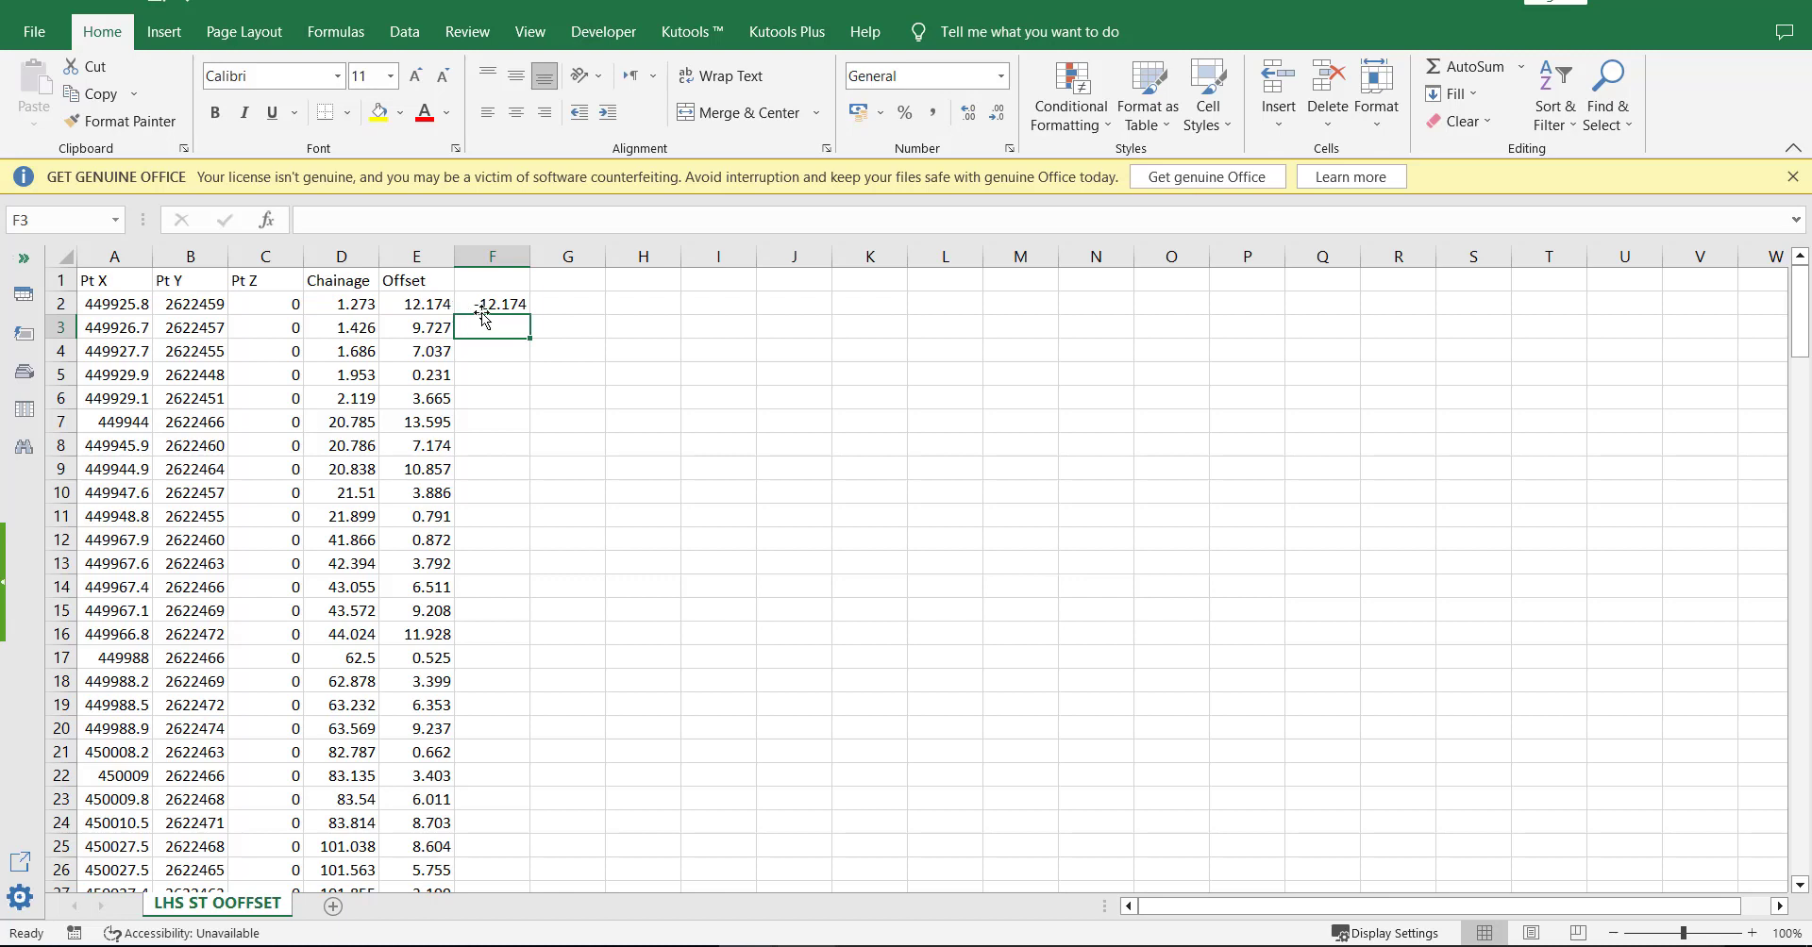
pyautogui.click(485, 306)
pyautogui.doubleClick(528, 315)
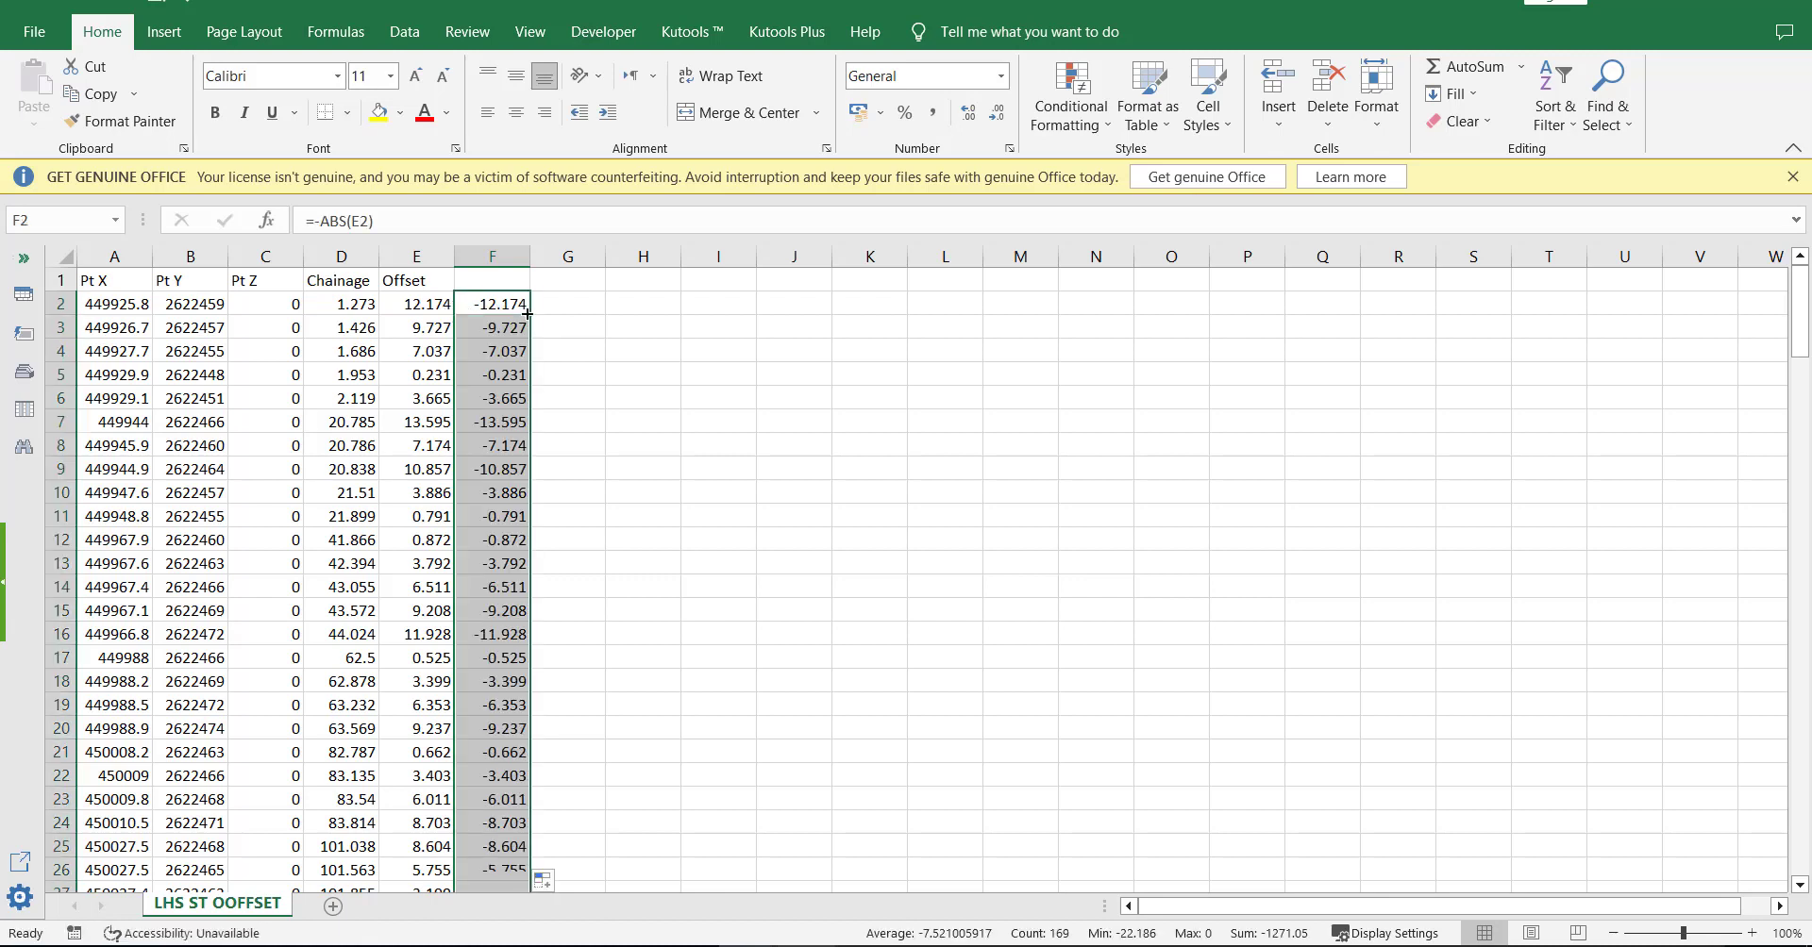
pyautogui.click(416, 280)
pyautogui.hotkey('ctrl', 'shift', 'Down')
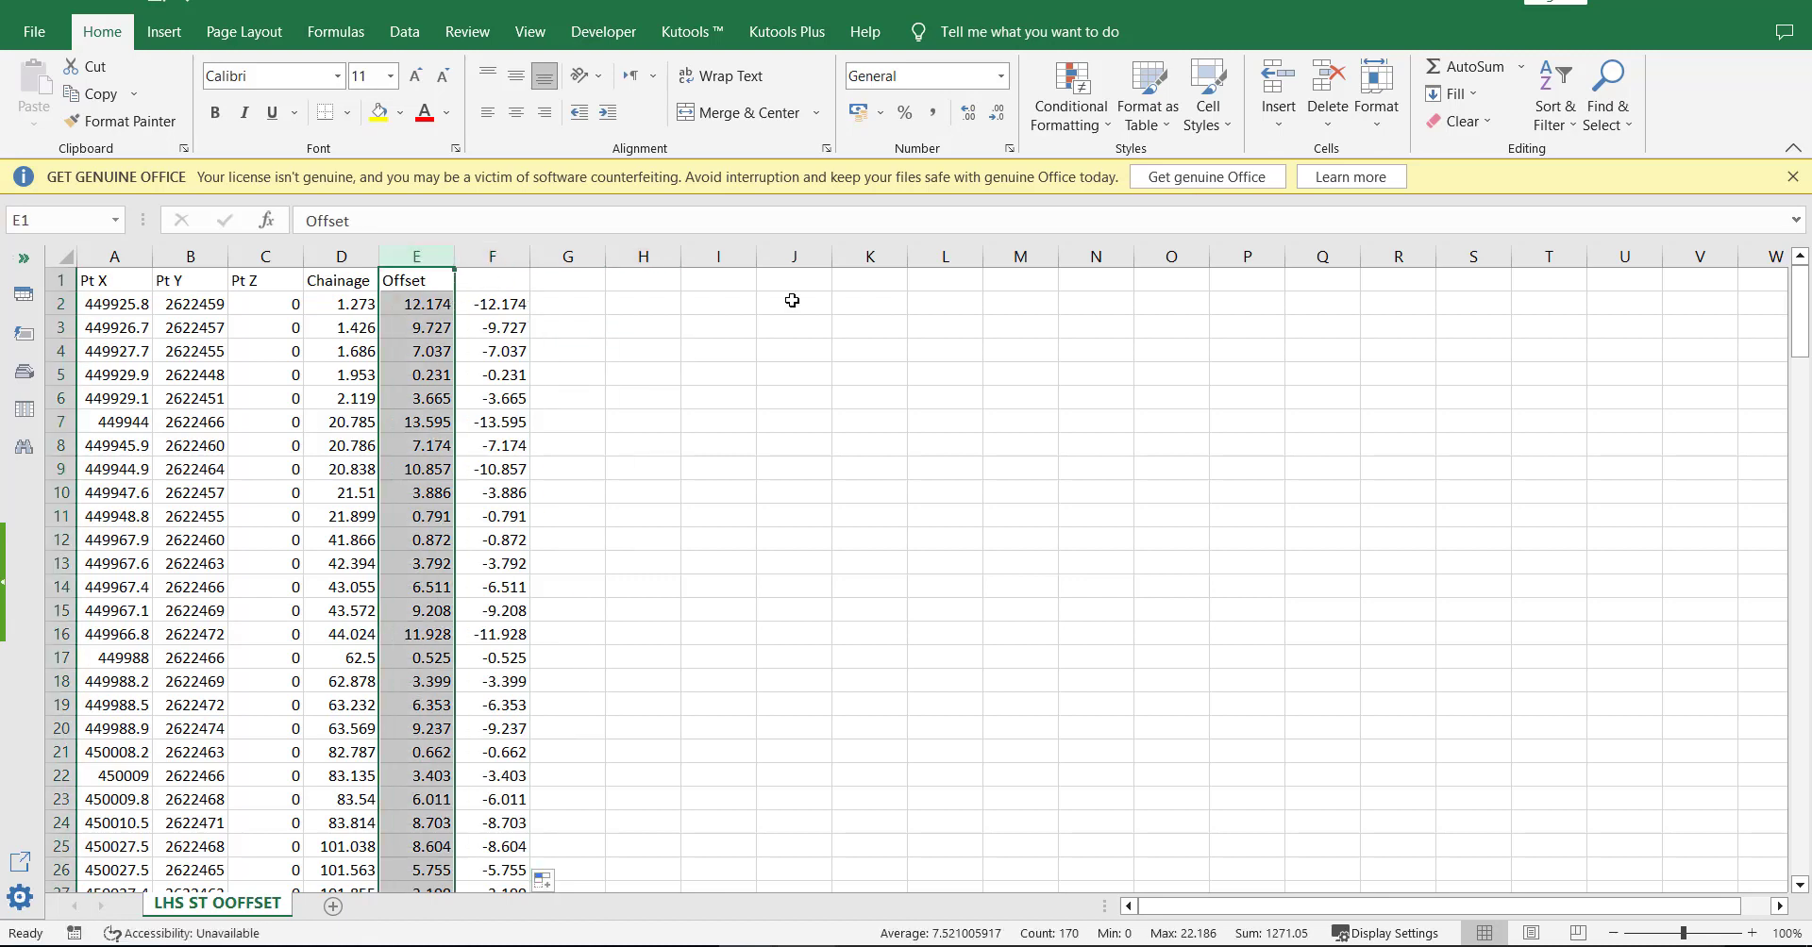
pyautogui.click(1564, 137)
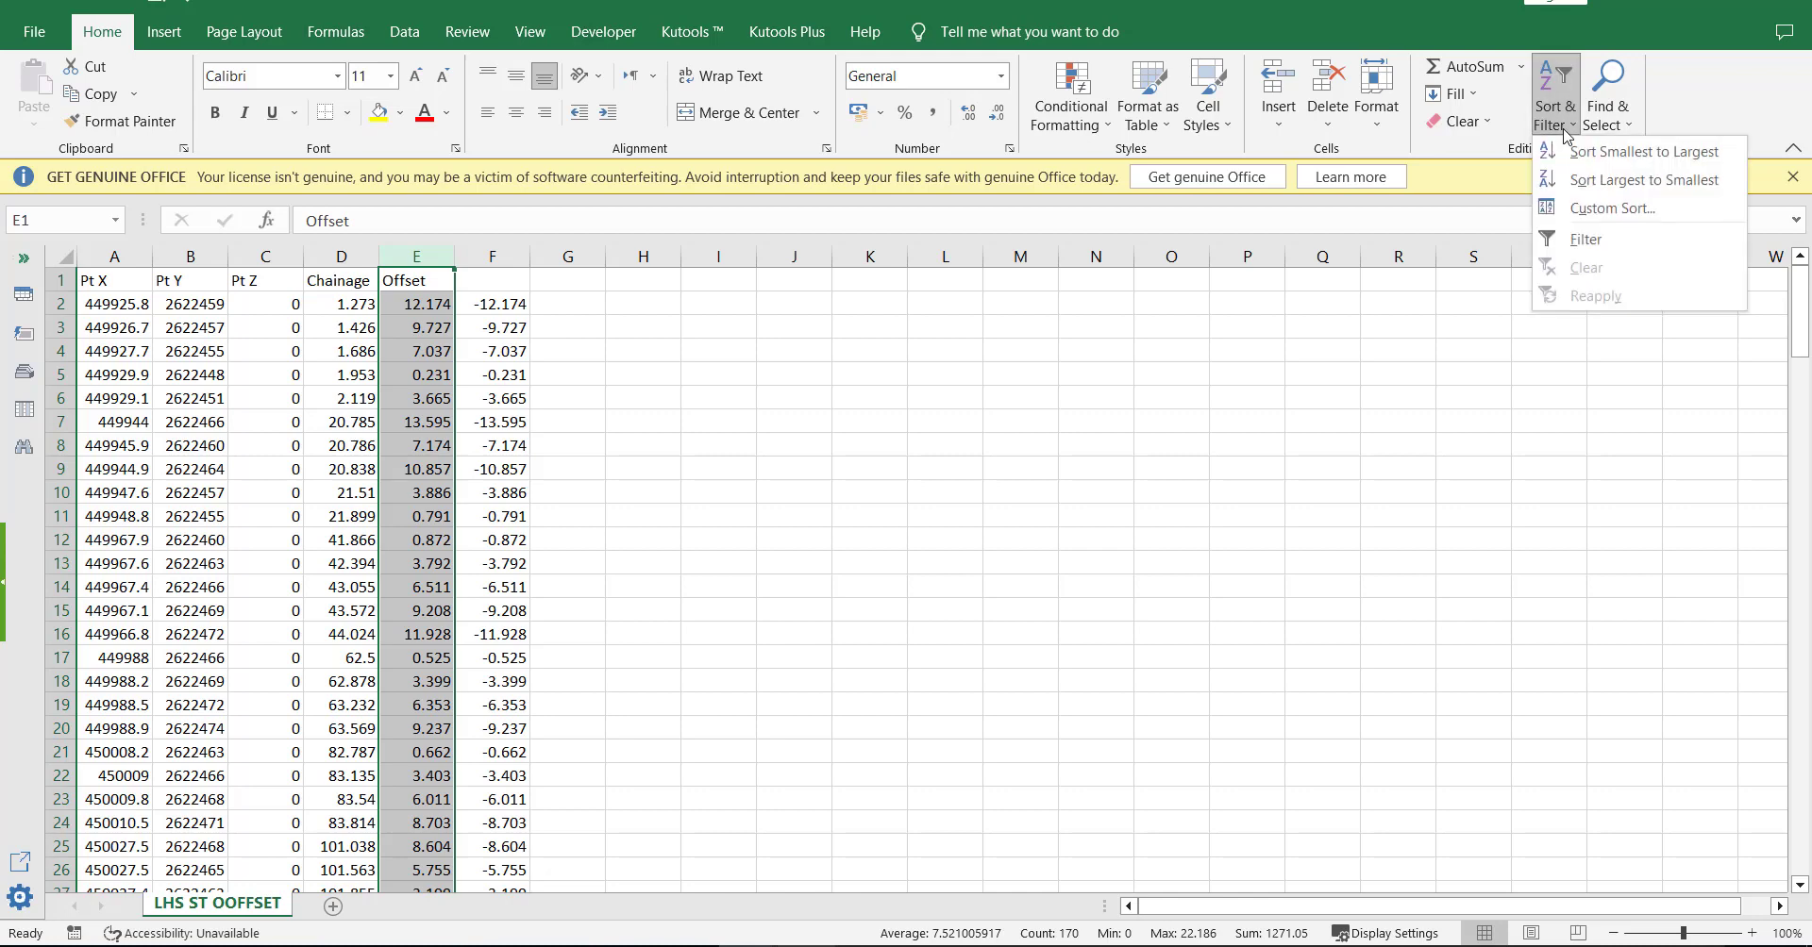
pyautogui.click(1571, 248)
pyautogui.click(442, 280)
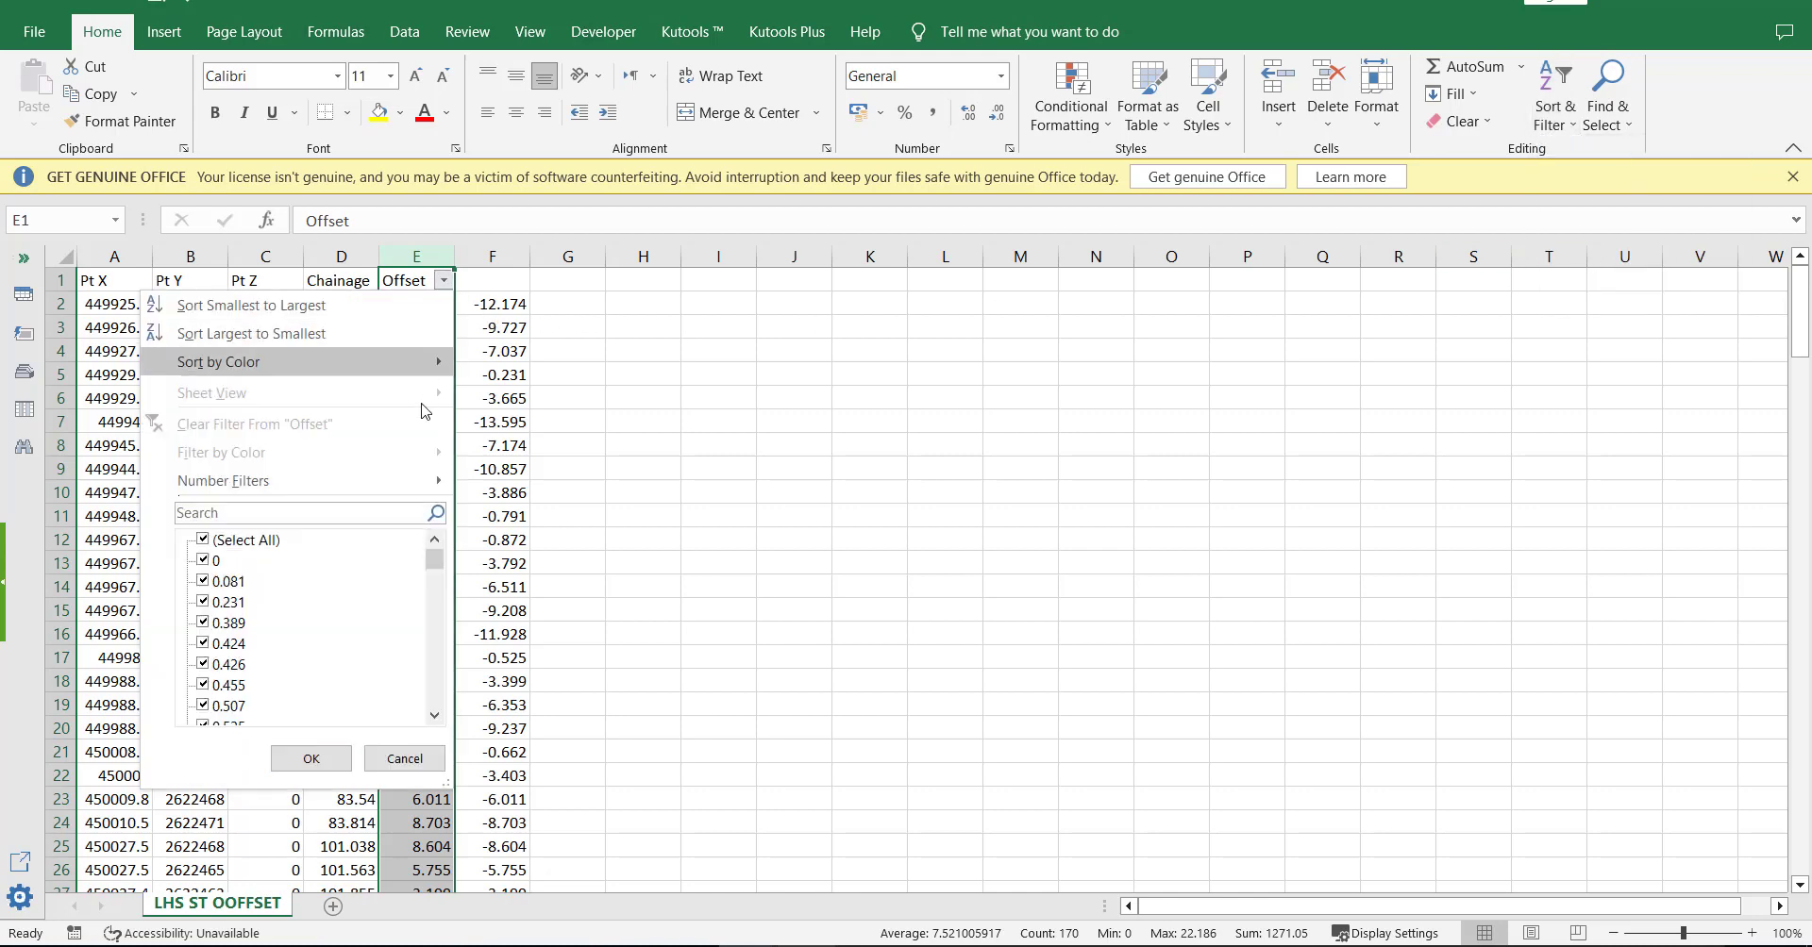
pyautogui.click(224, 540)
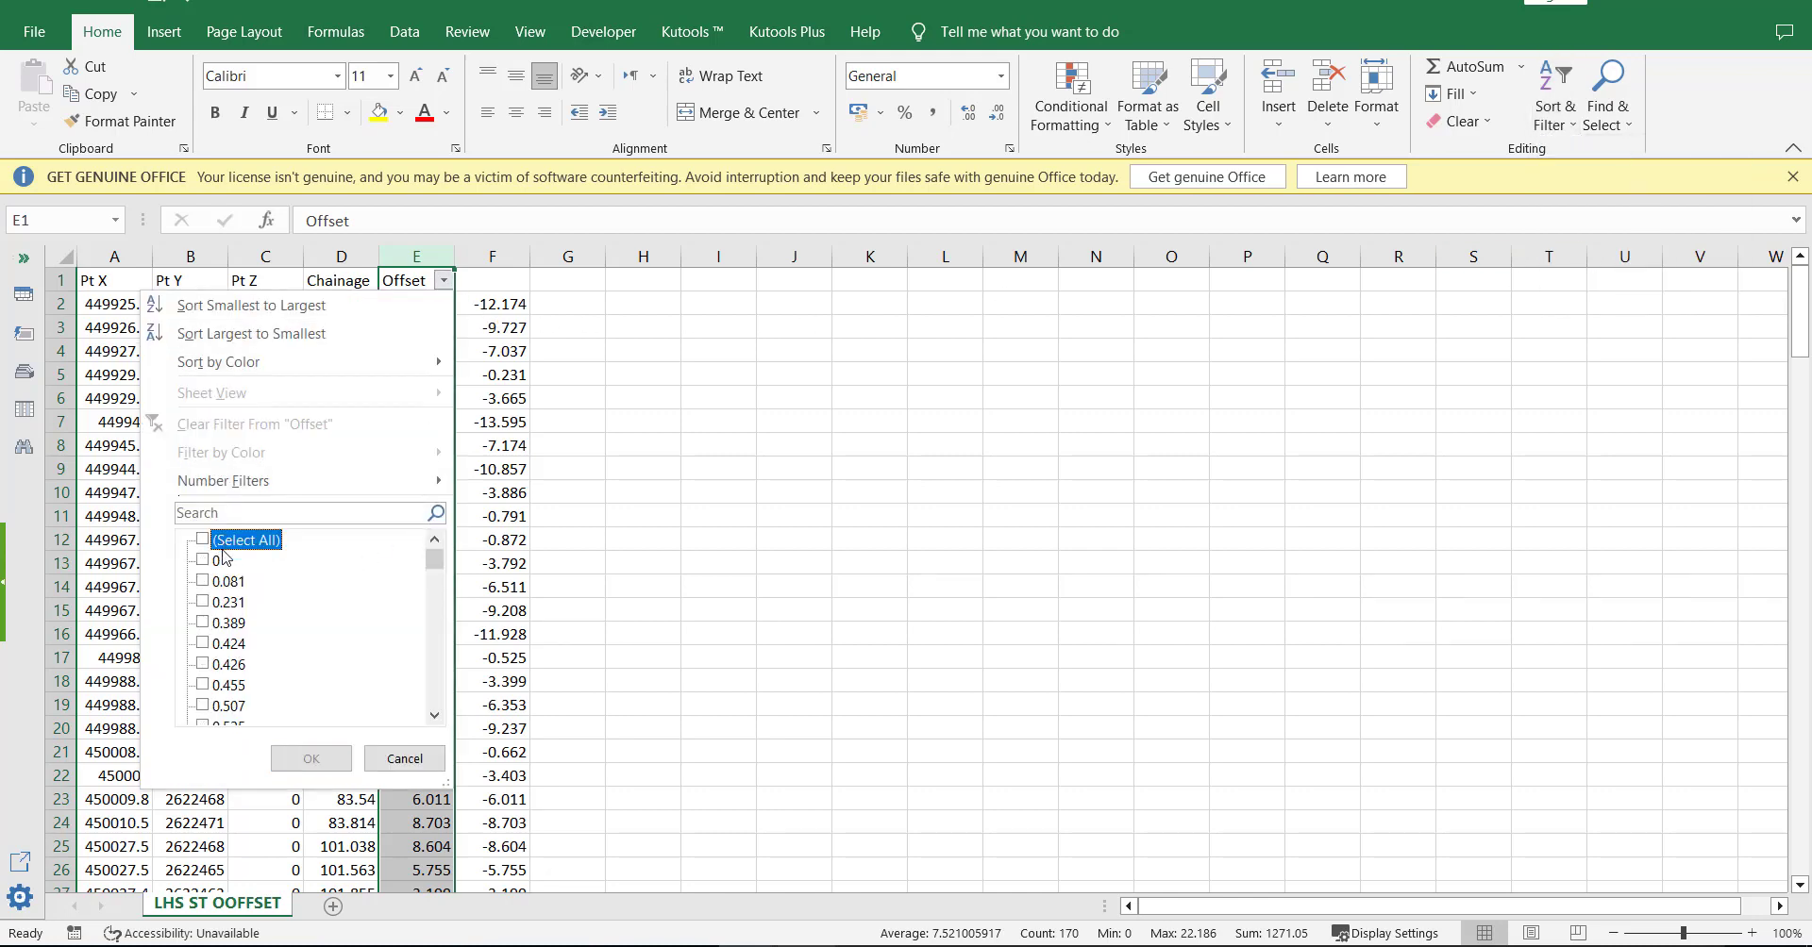
pyautogui.click(219, 561)
pyautogui.click(311, 759)
pyautogui.click(793, 658)
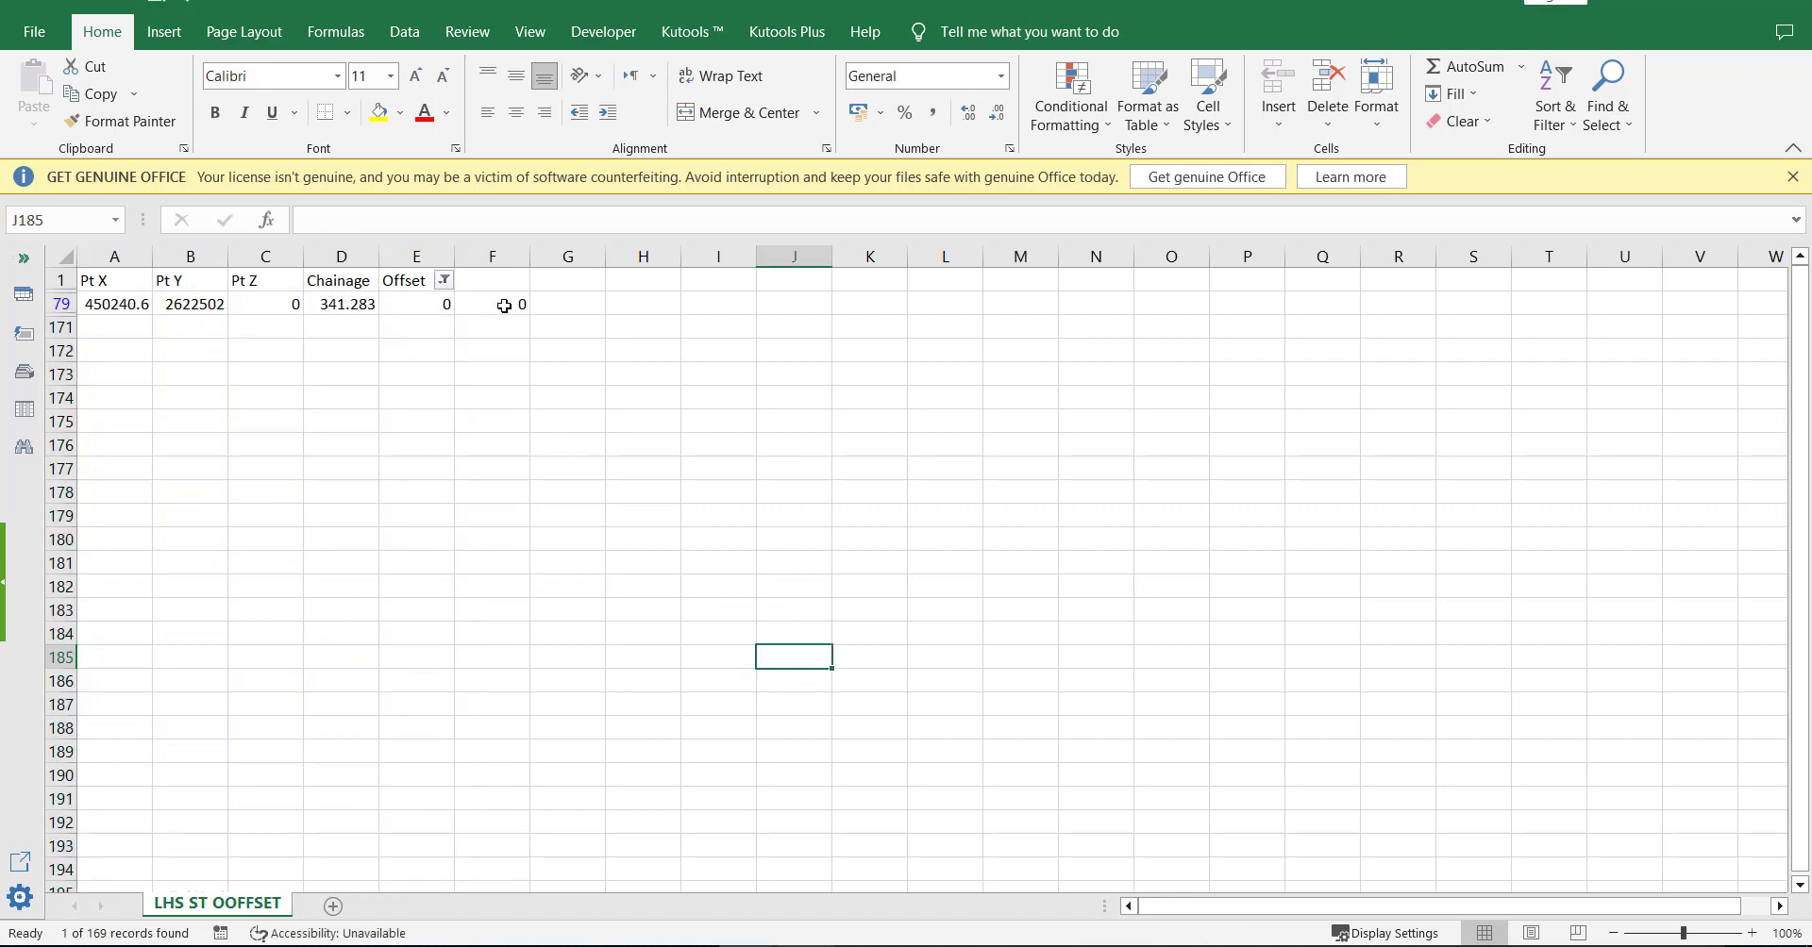
pyautogui.moveTo(509, 314); pyautogui.dragTo(543, 306)
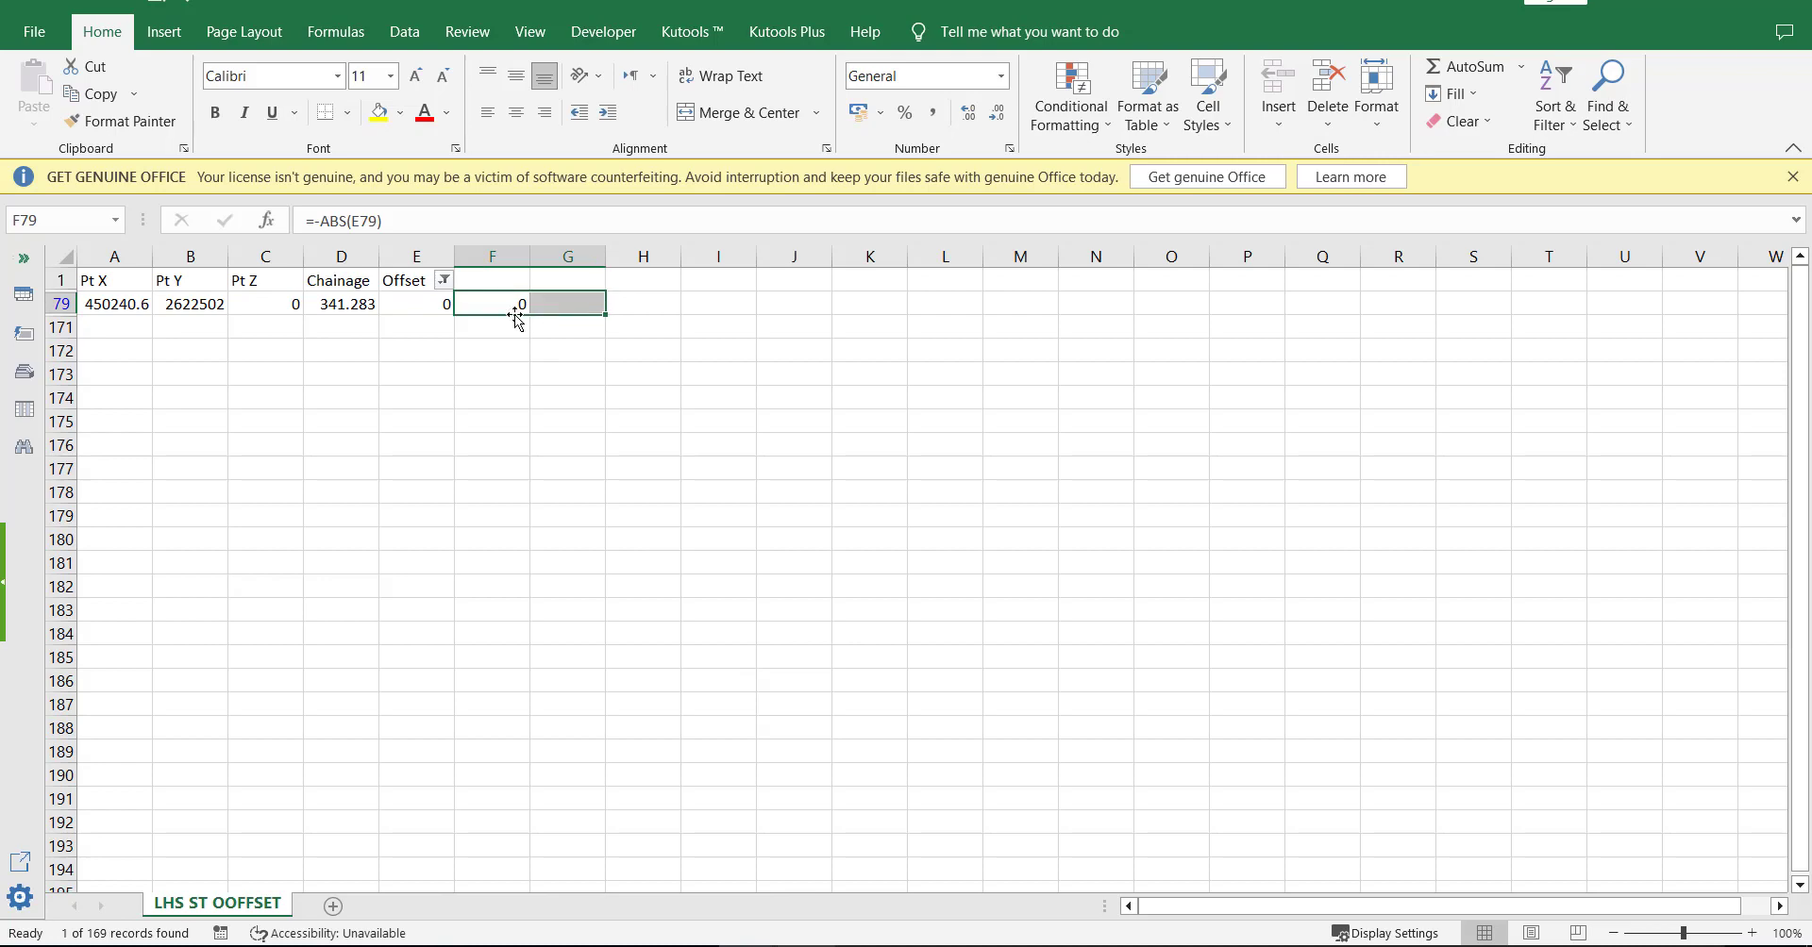
pyautogui.click(1552, 132)
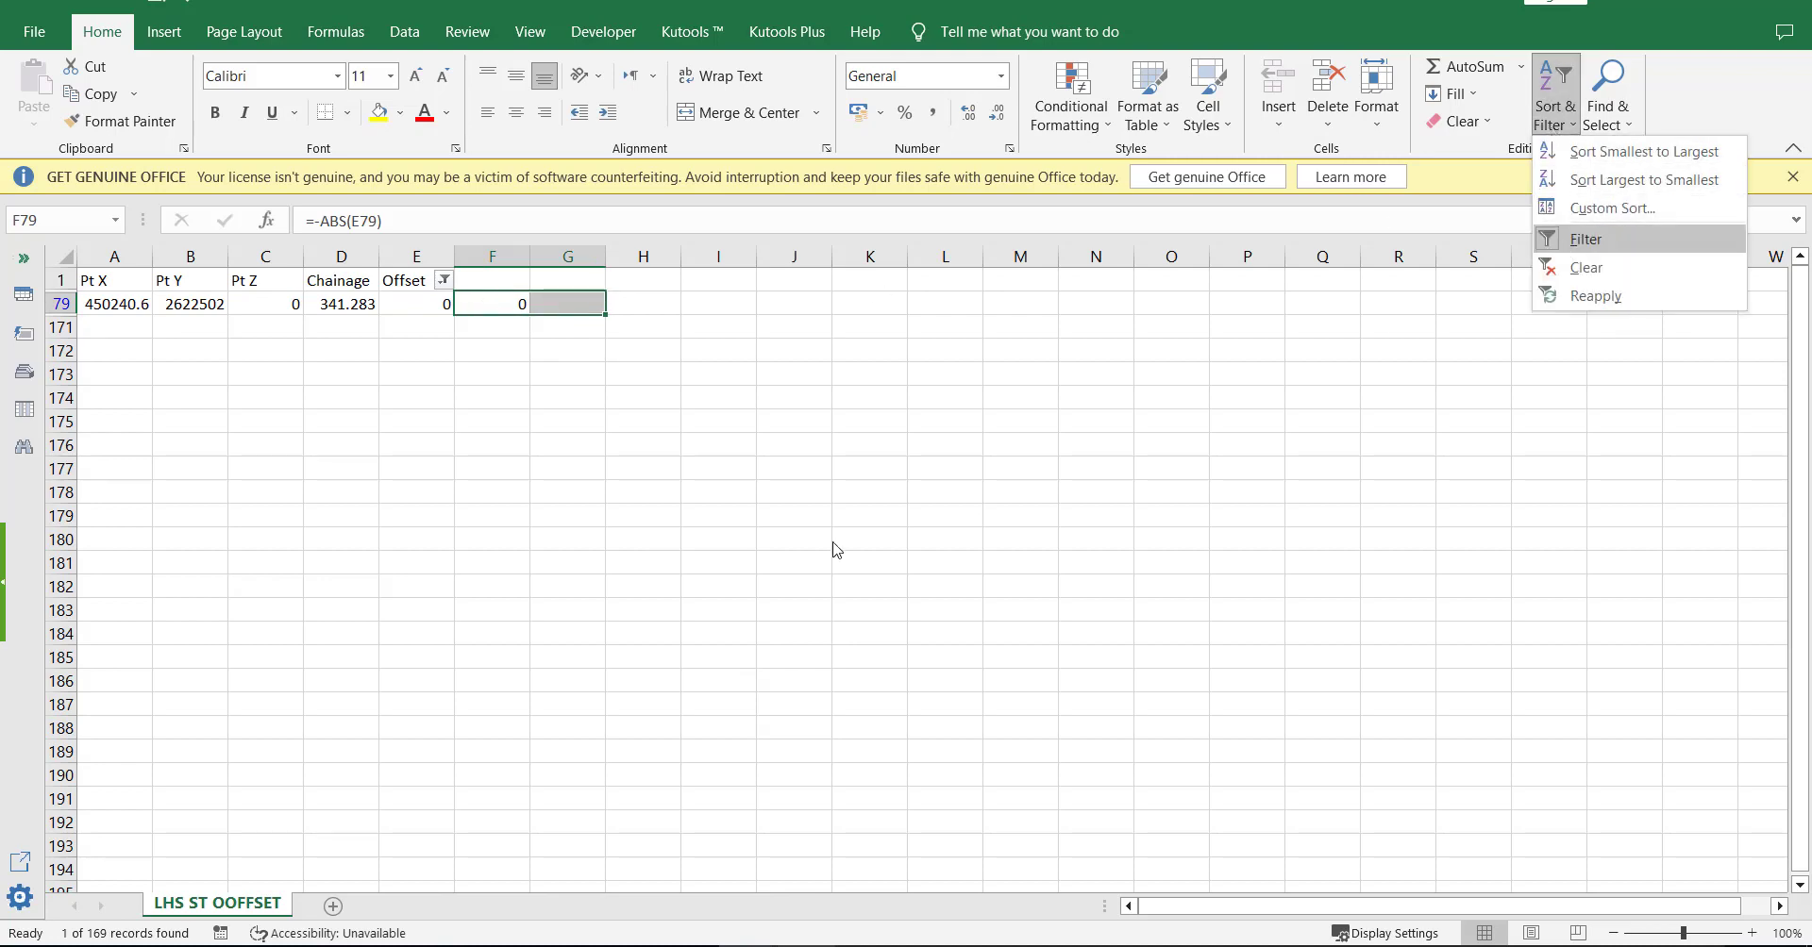
pyautogui.press('Return')
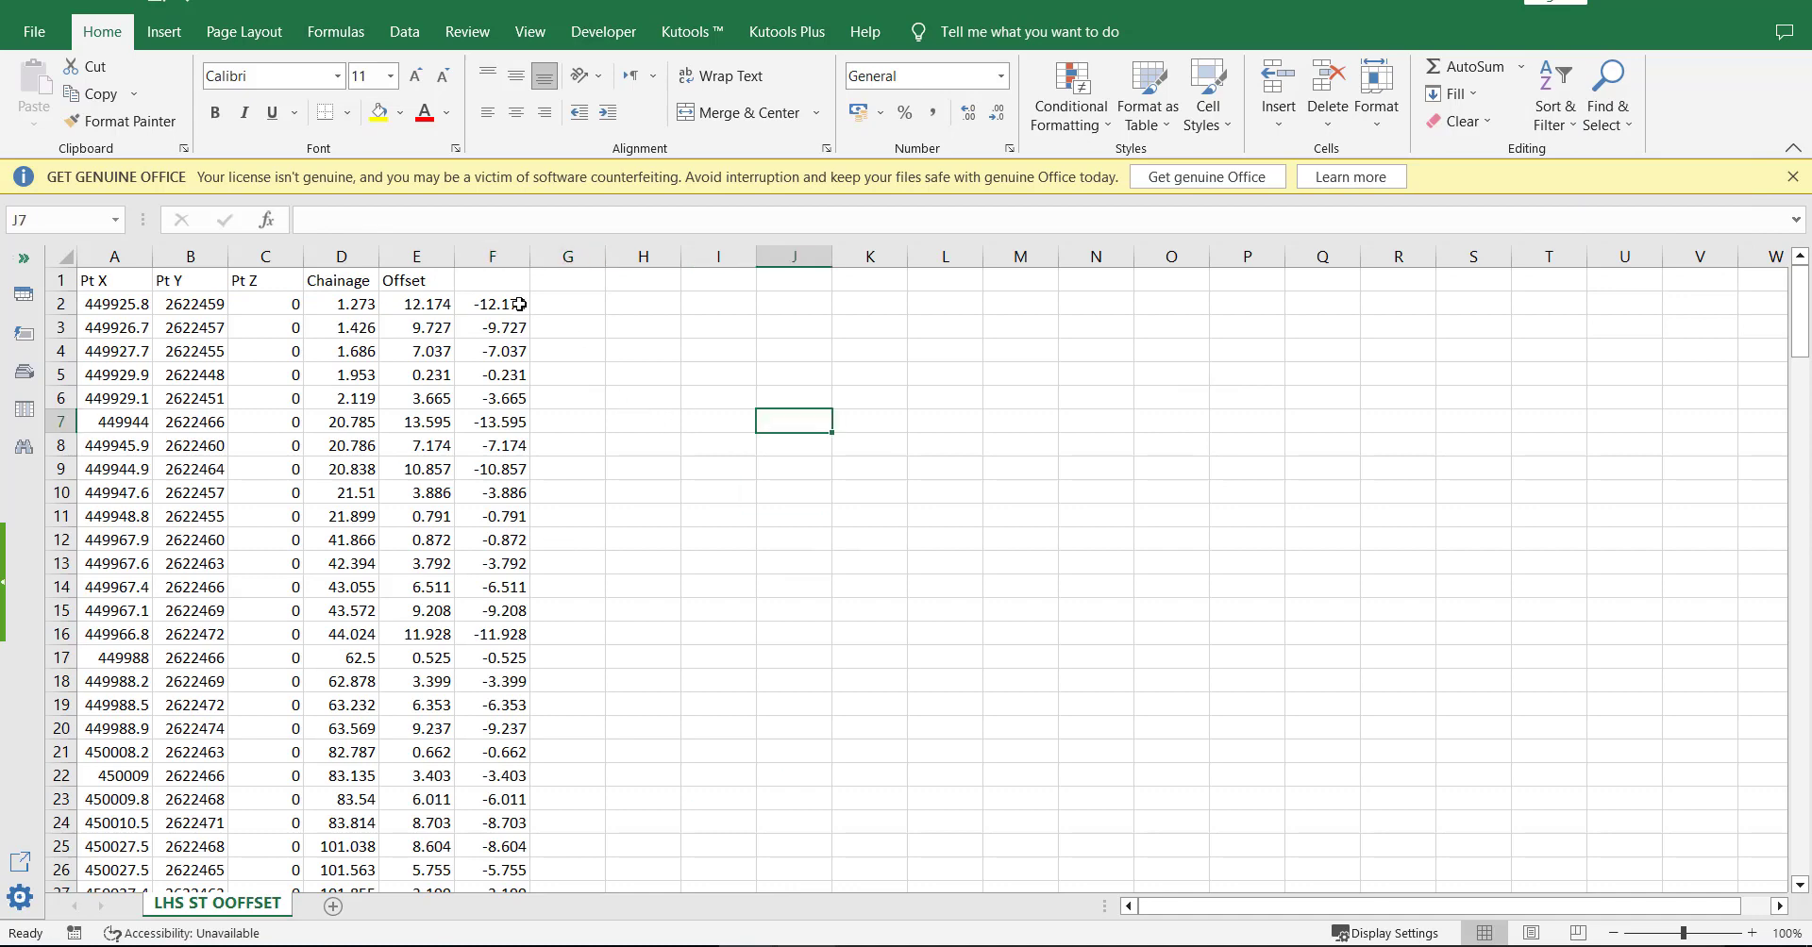
# Convert column F's negative offset formulas to plain values
pyautogui.click(497, 259)
pyautogui.hotkey('ctrl', 'c')
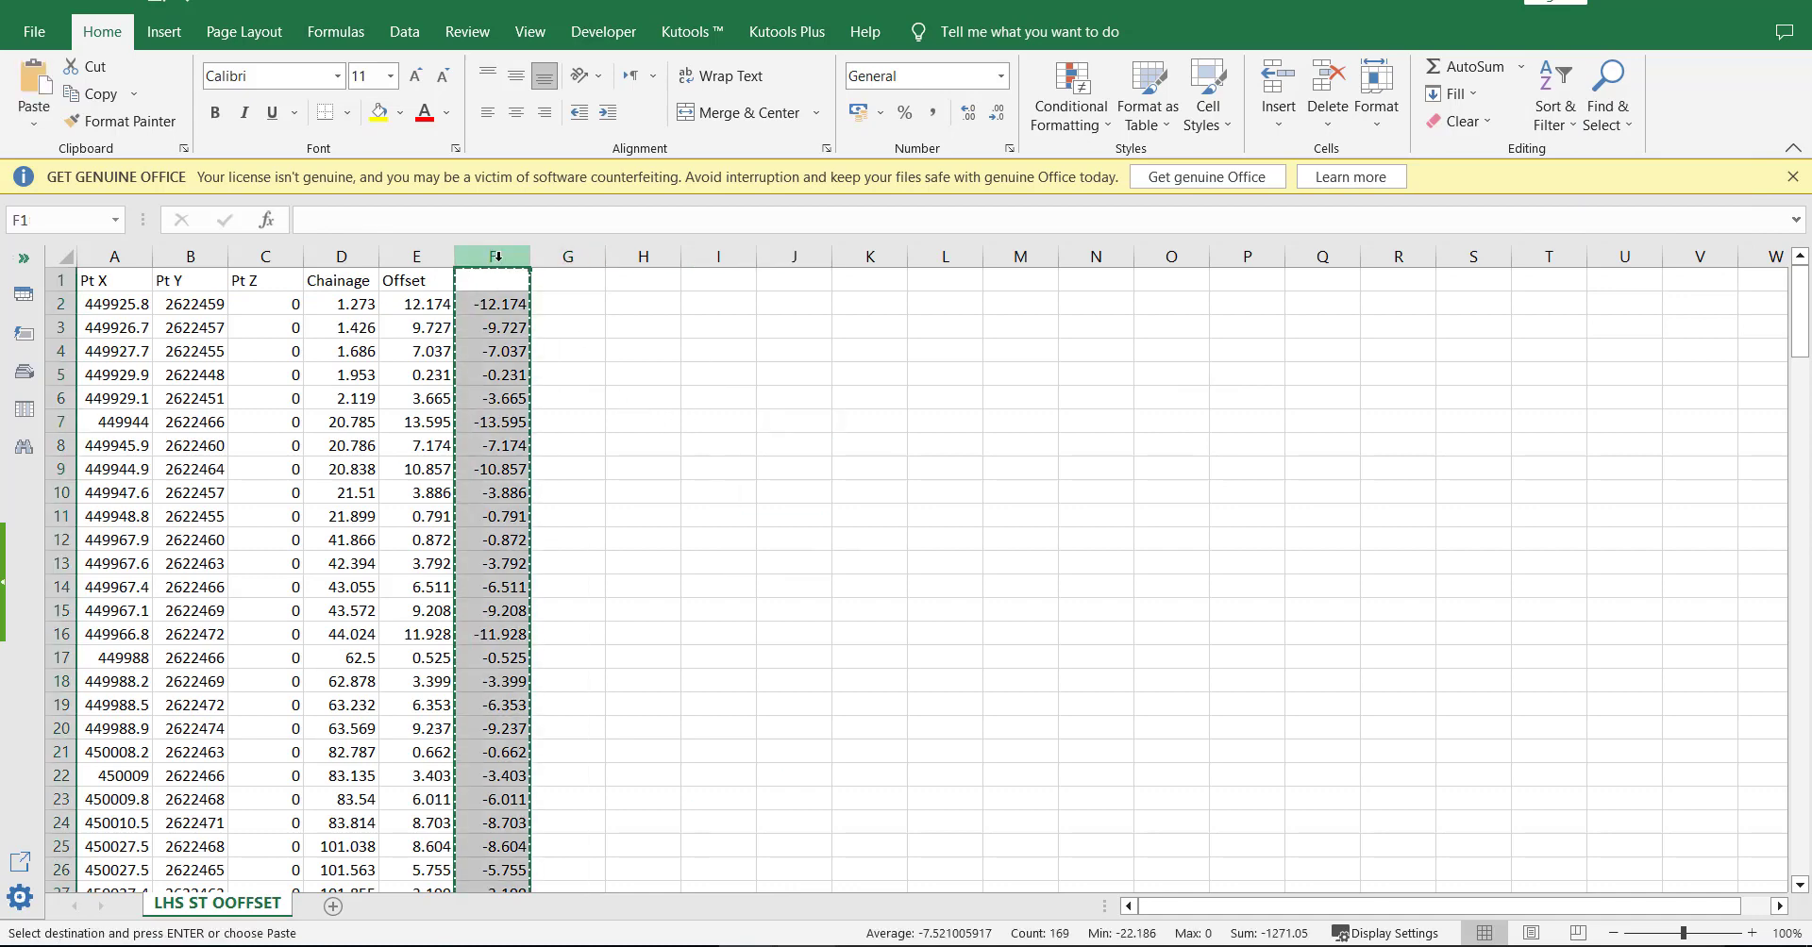
pyautogui.rightClick(497, 261)
pyautogui.click(582, 408)
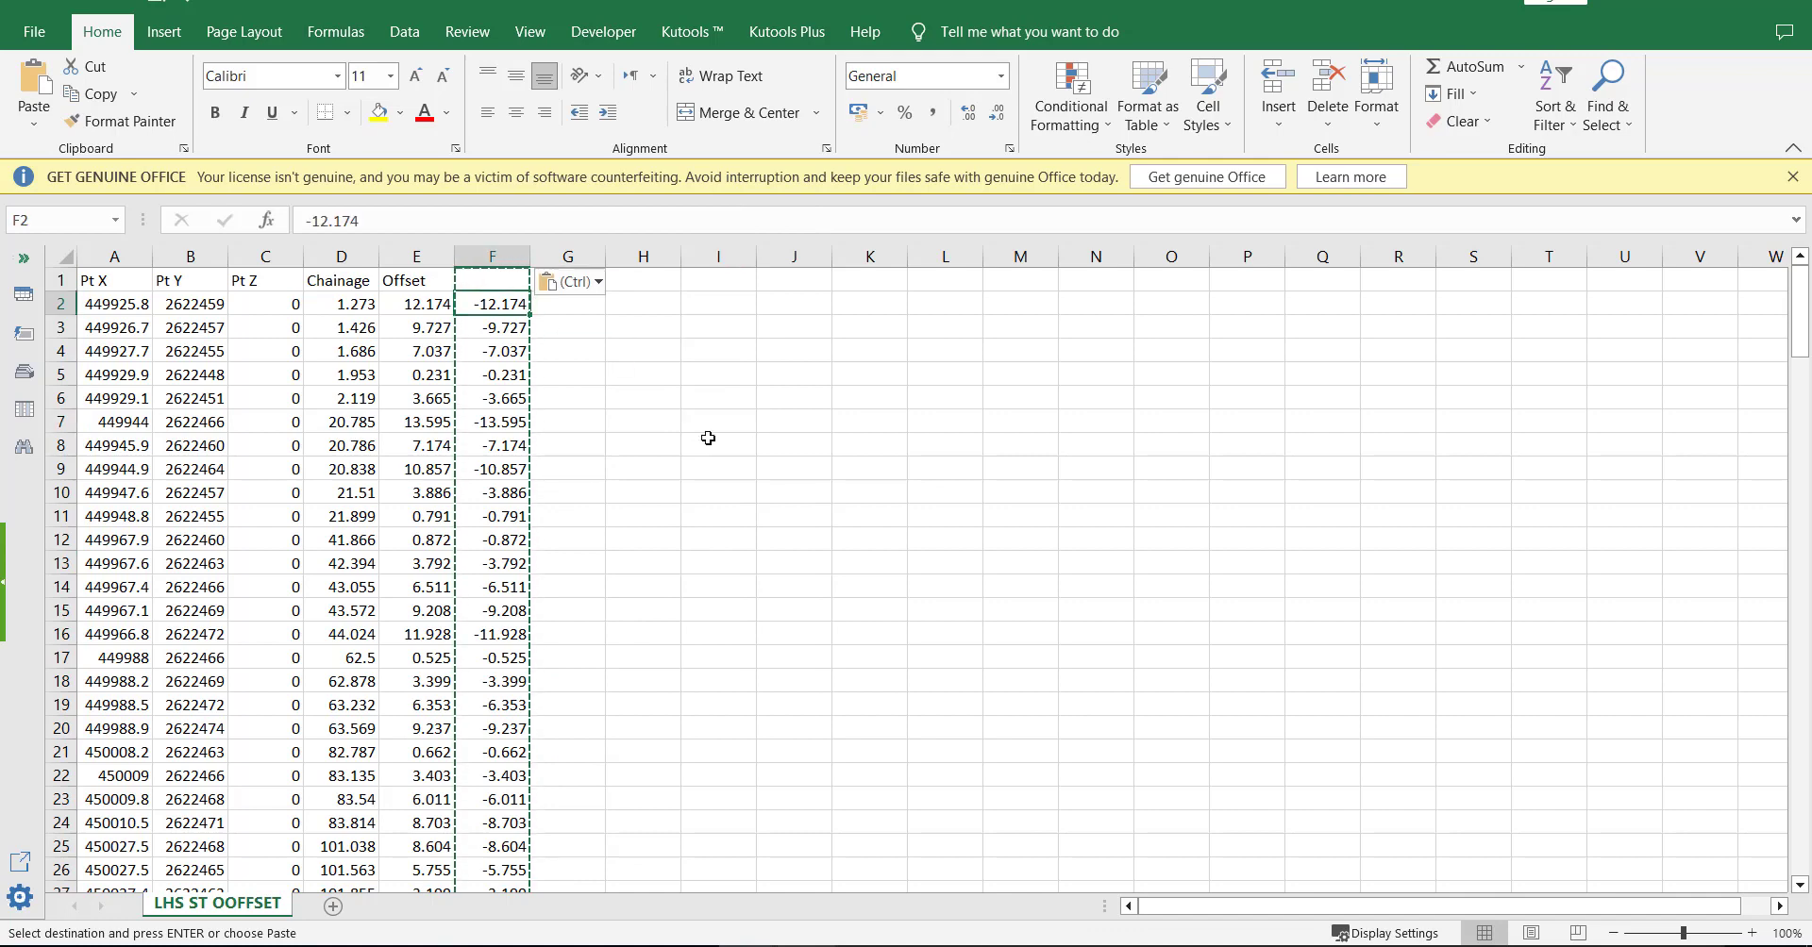
# Paste F2:F170 as values into the LHS POINTS Offset column at E2
pyautogui.hotkey('ctrl', 'shift', 'Down')
pyautogui.hotkey('ctrl', 'c')
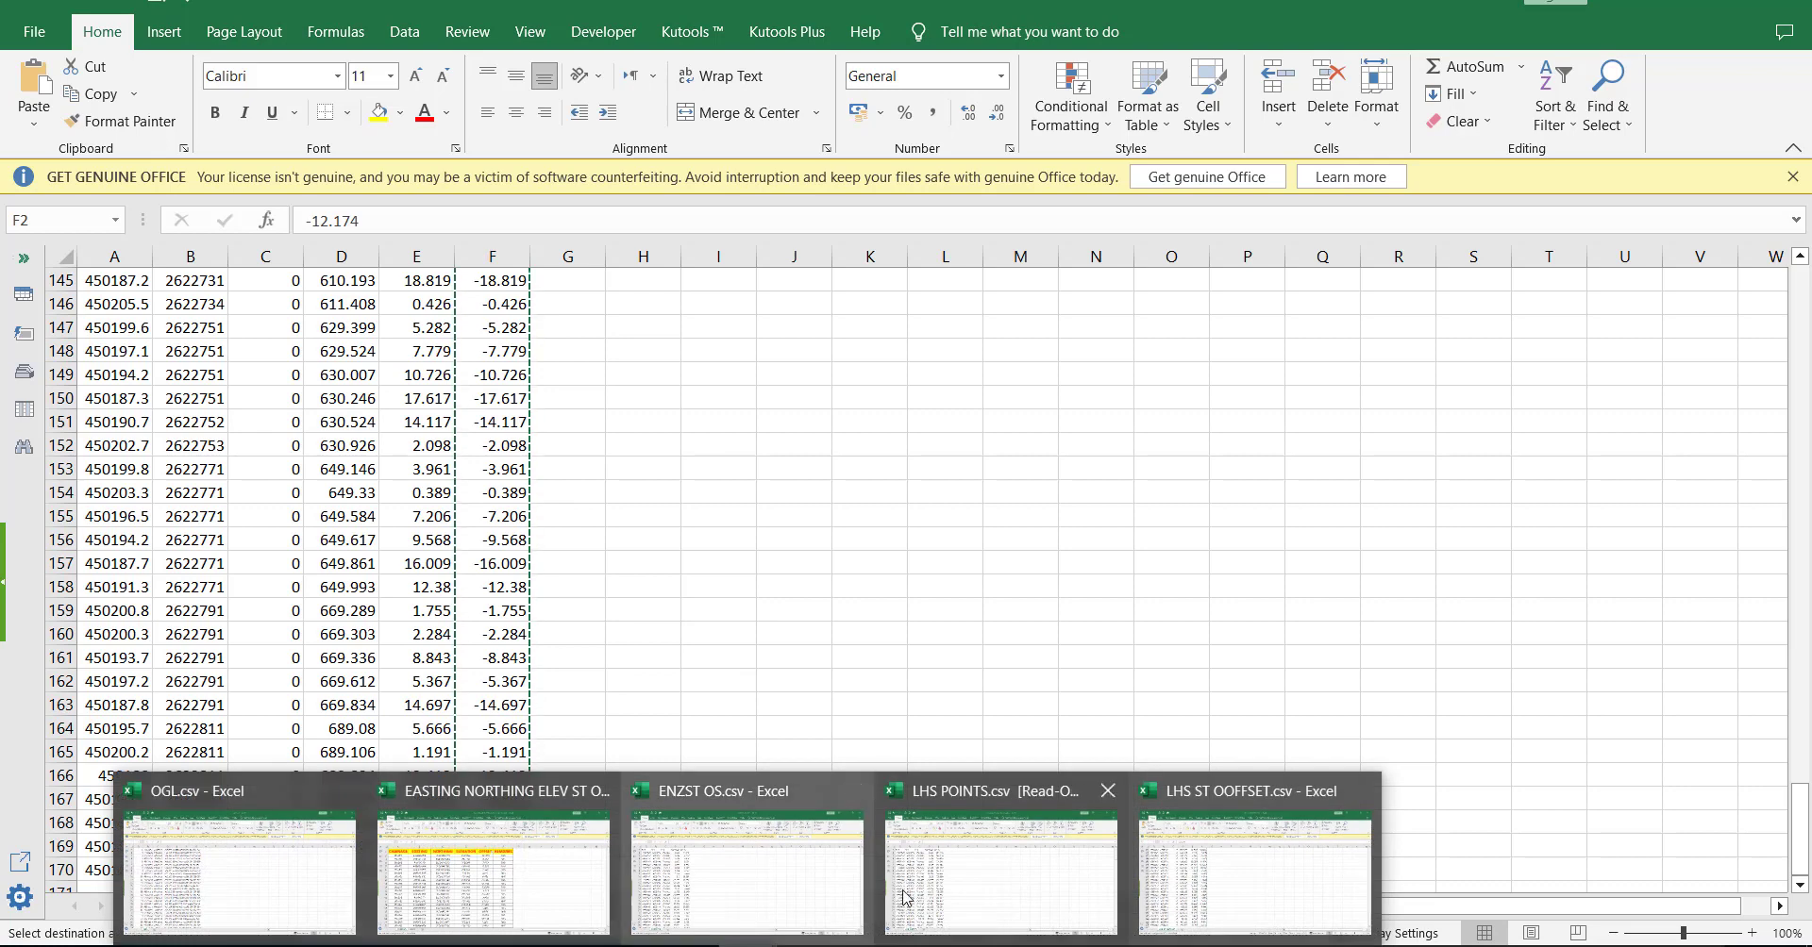
pyautogui.click(957, 873)
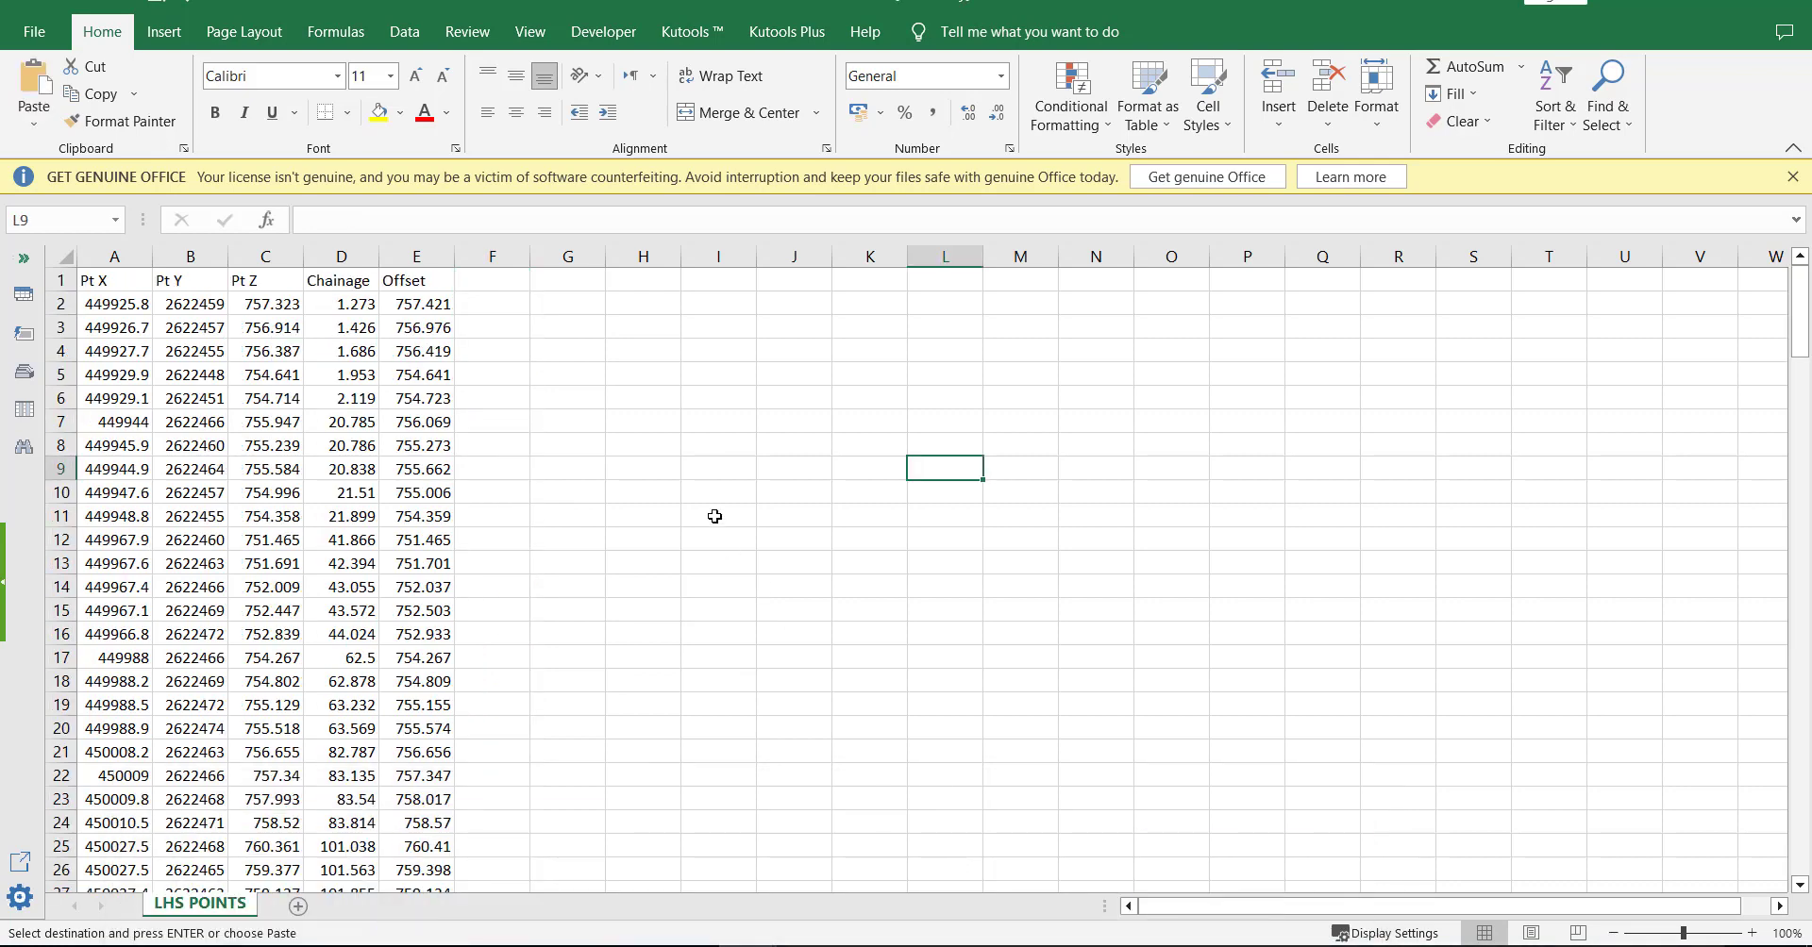
pyautogui.rightClick(436, 304)
pyautogui.click(516, 451)
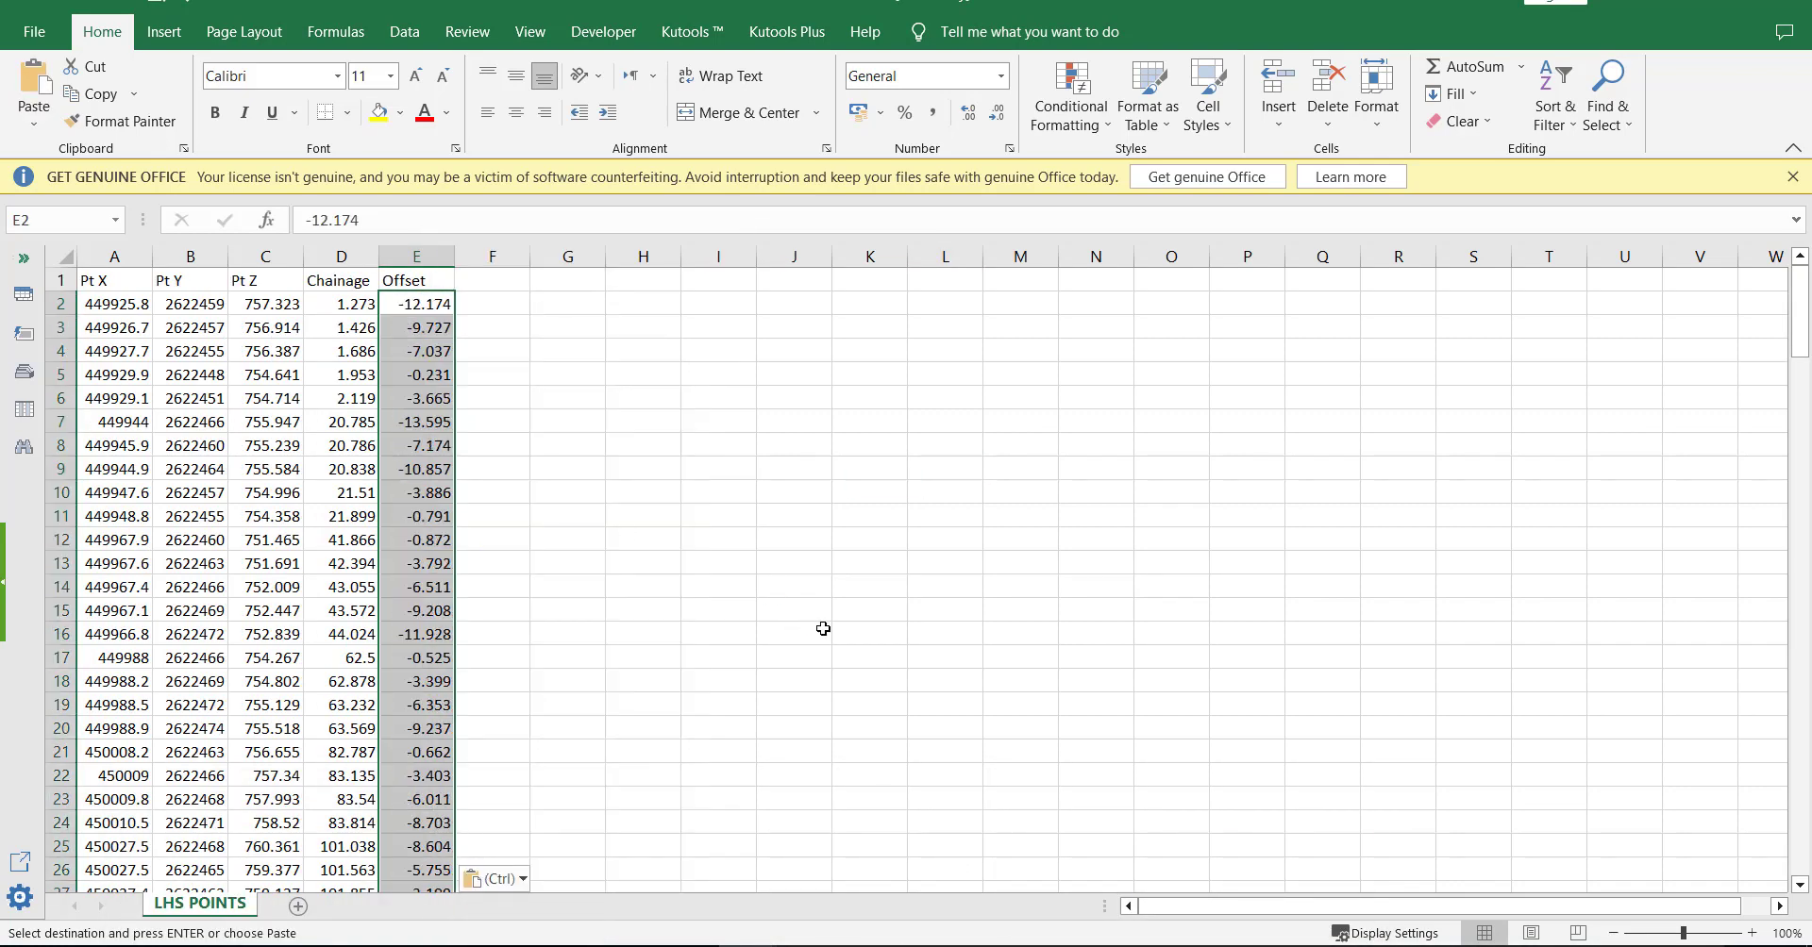
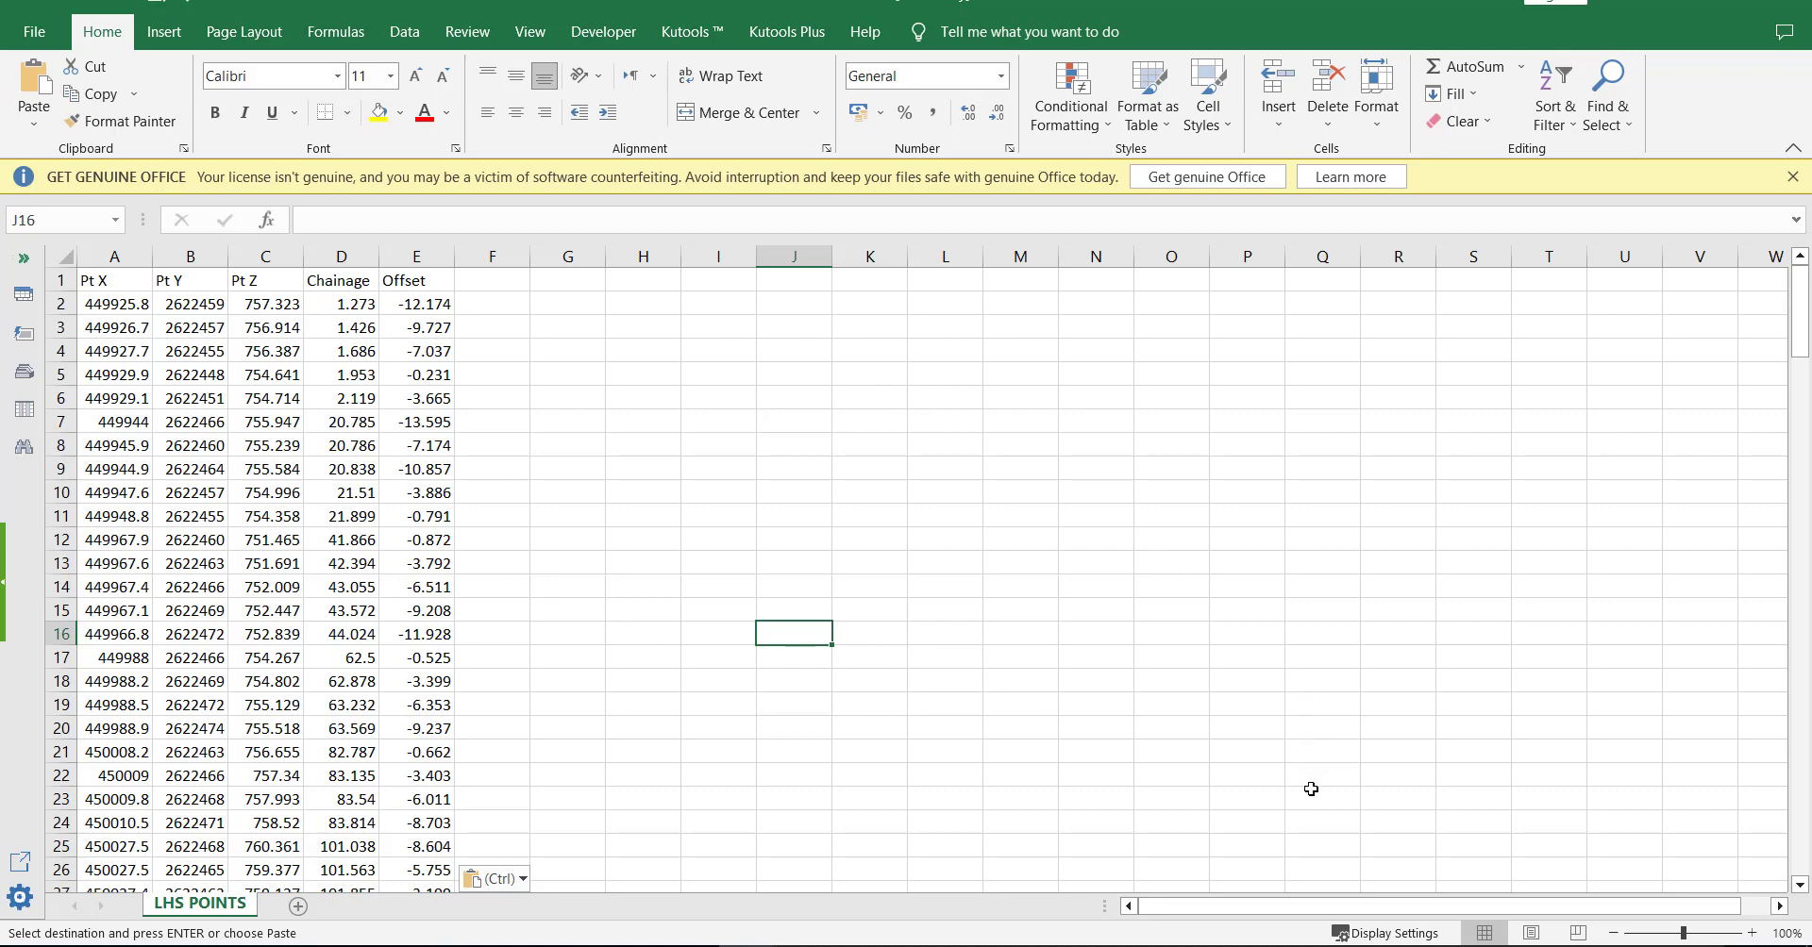
# Bring up the RHS POINTS workbook, then move over to the points folder in File Explorer
pyautogui.hotkey('ctrl', 'pagedown')
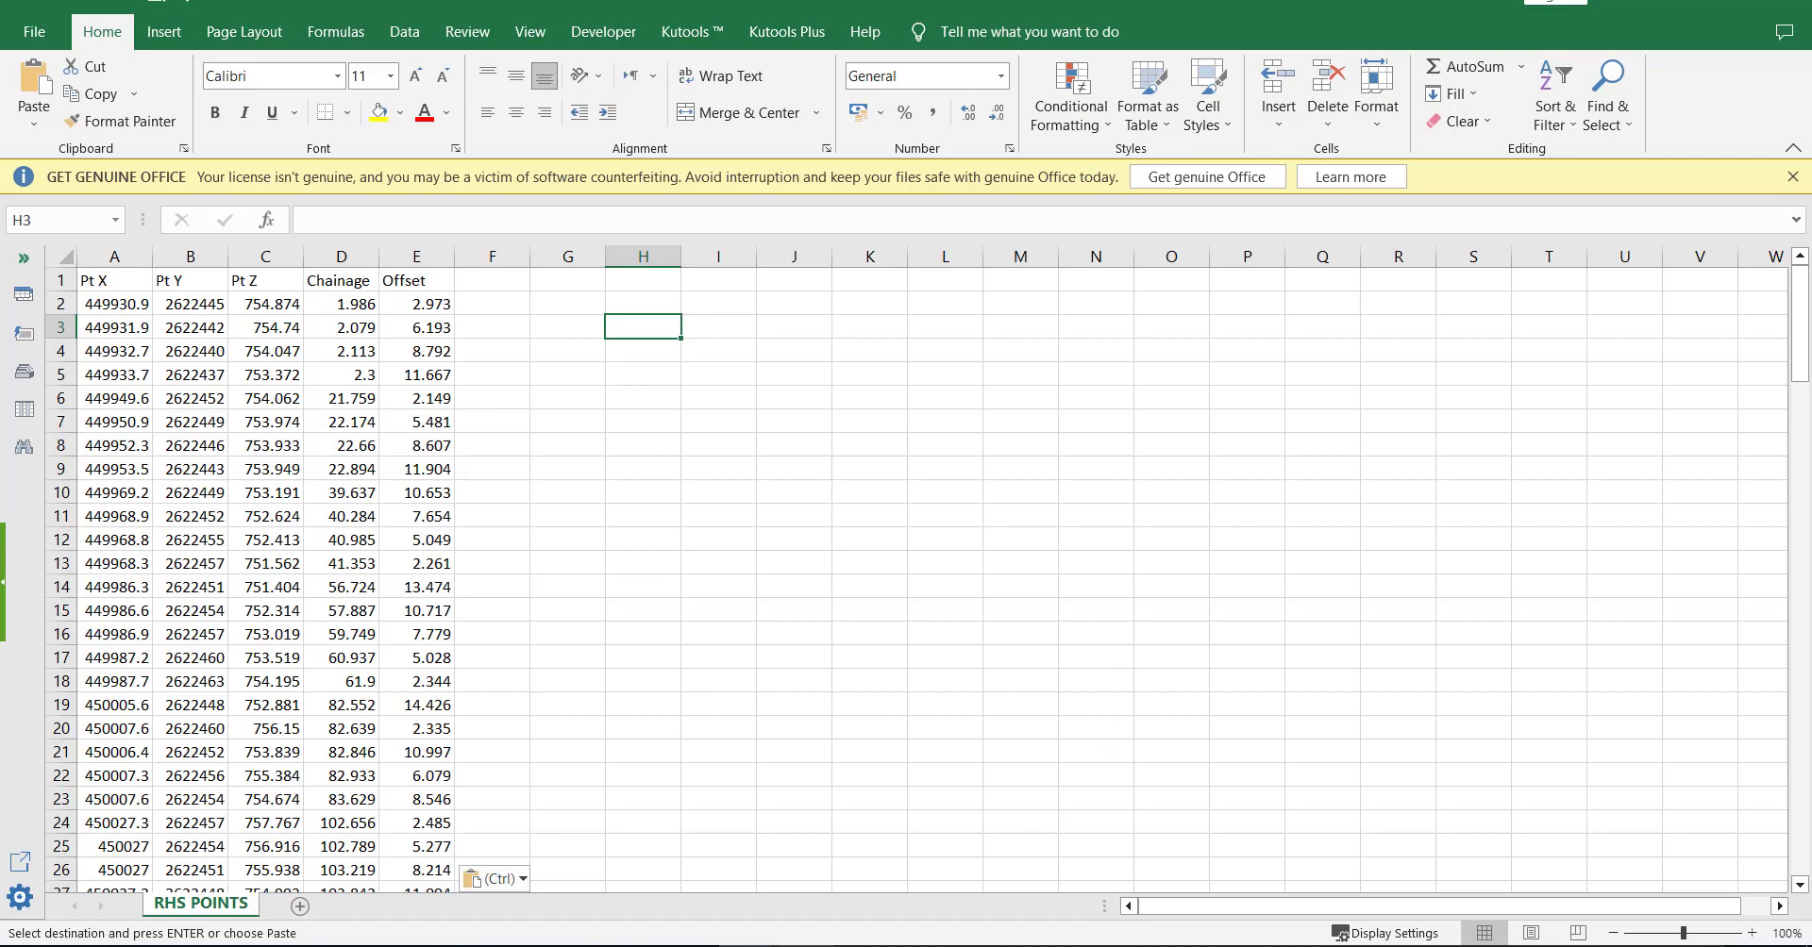
pyautogui.hotkey('alt', 'Tab')
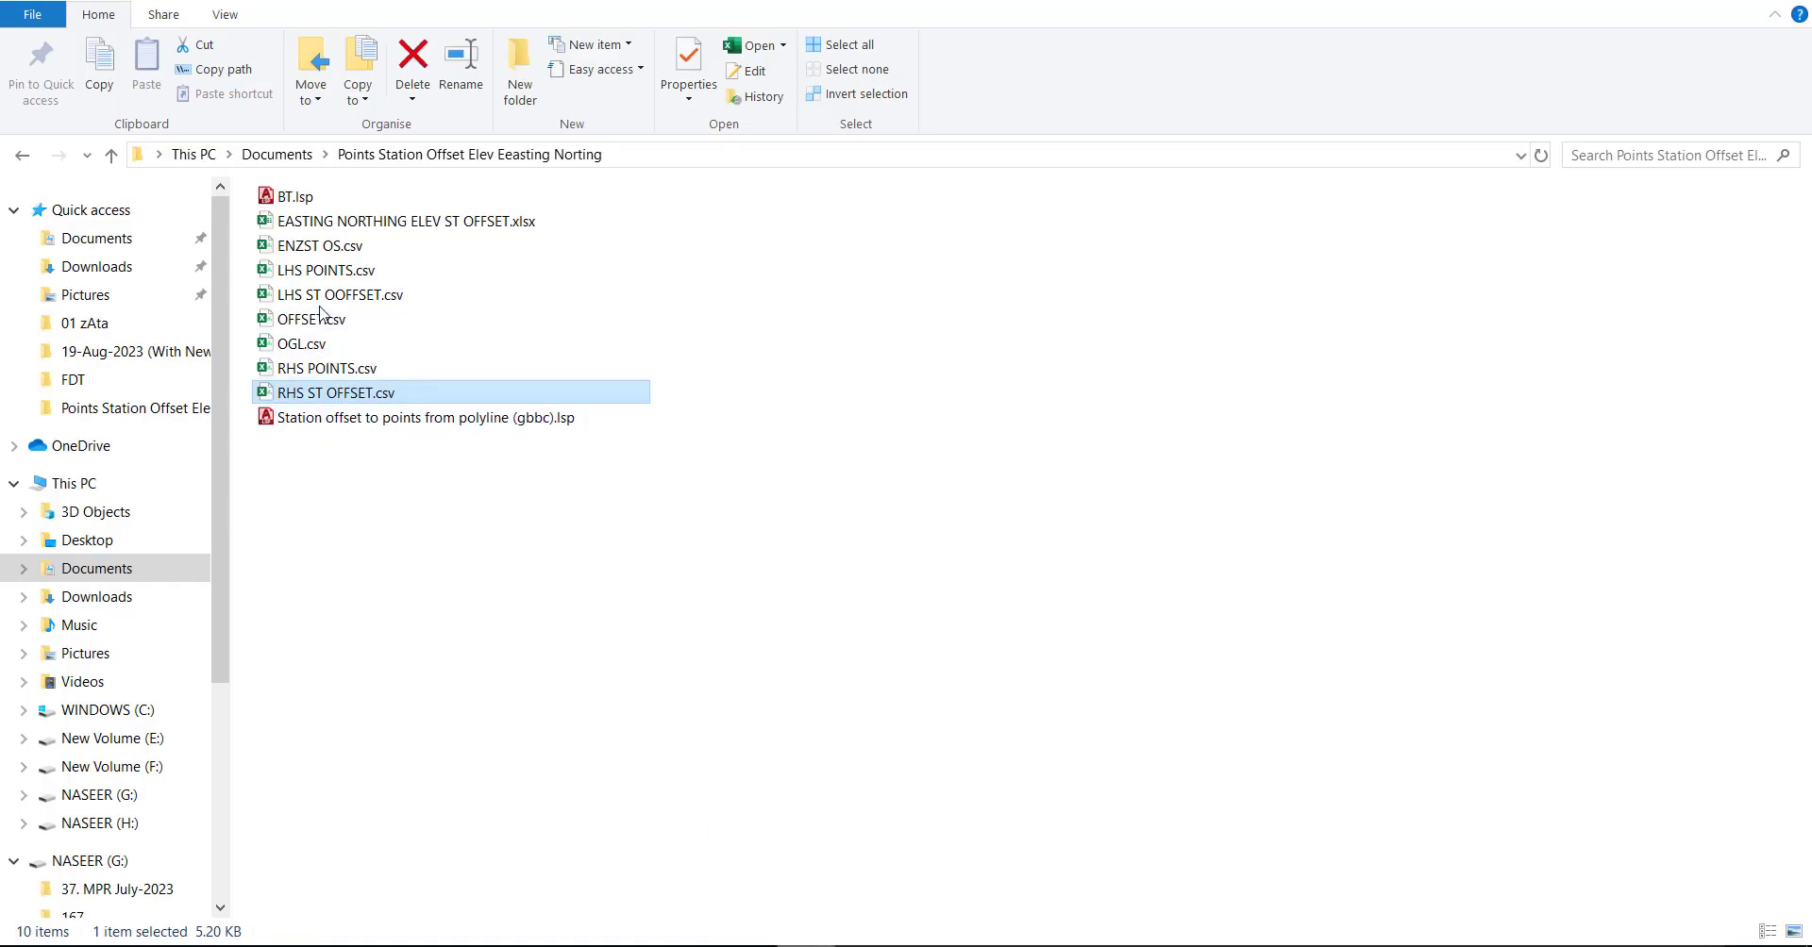
# Inspect the LHS ST OOFFSET, LHS POINTS and RHS ST OFFSET CSVs, then bring back RHS POINTS.csv in Excel
pyautogui.click(326, 301)
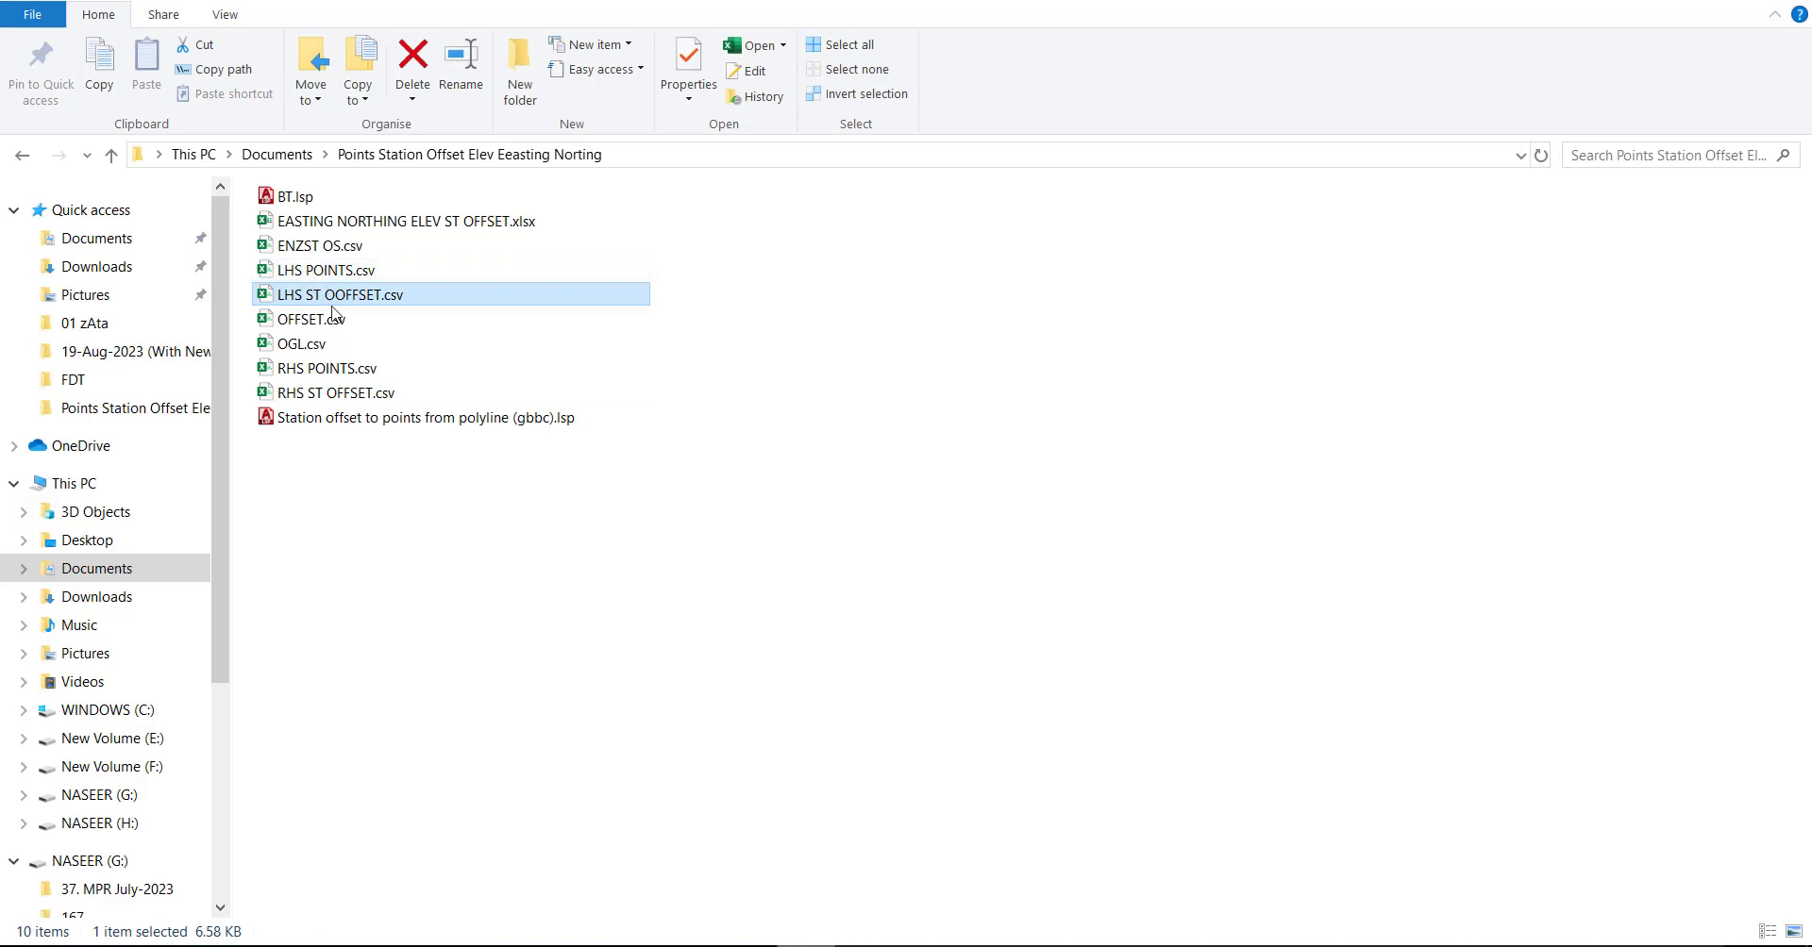
pyautogui.click(318, 275)
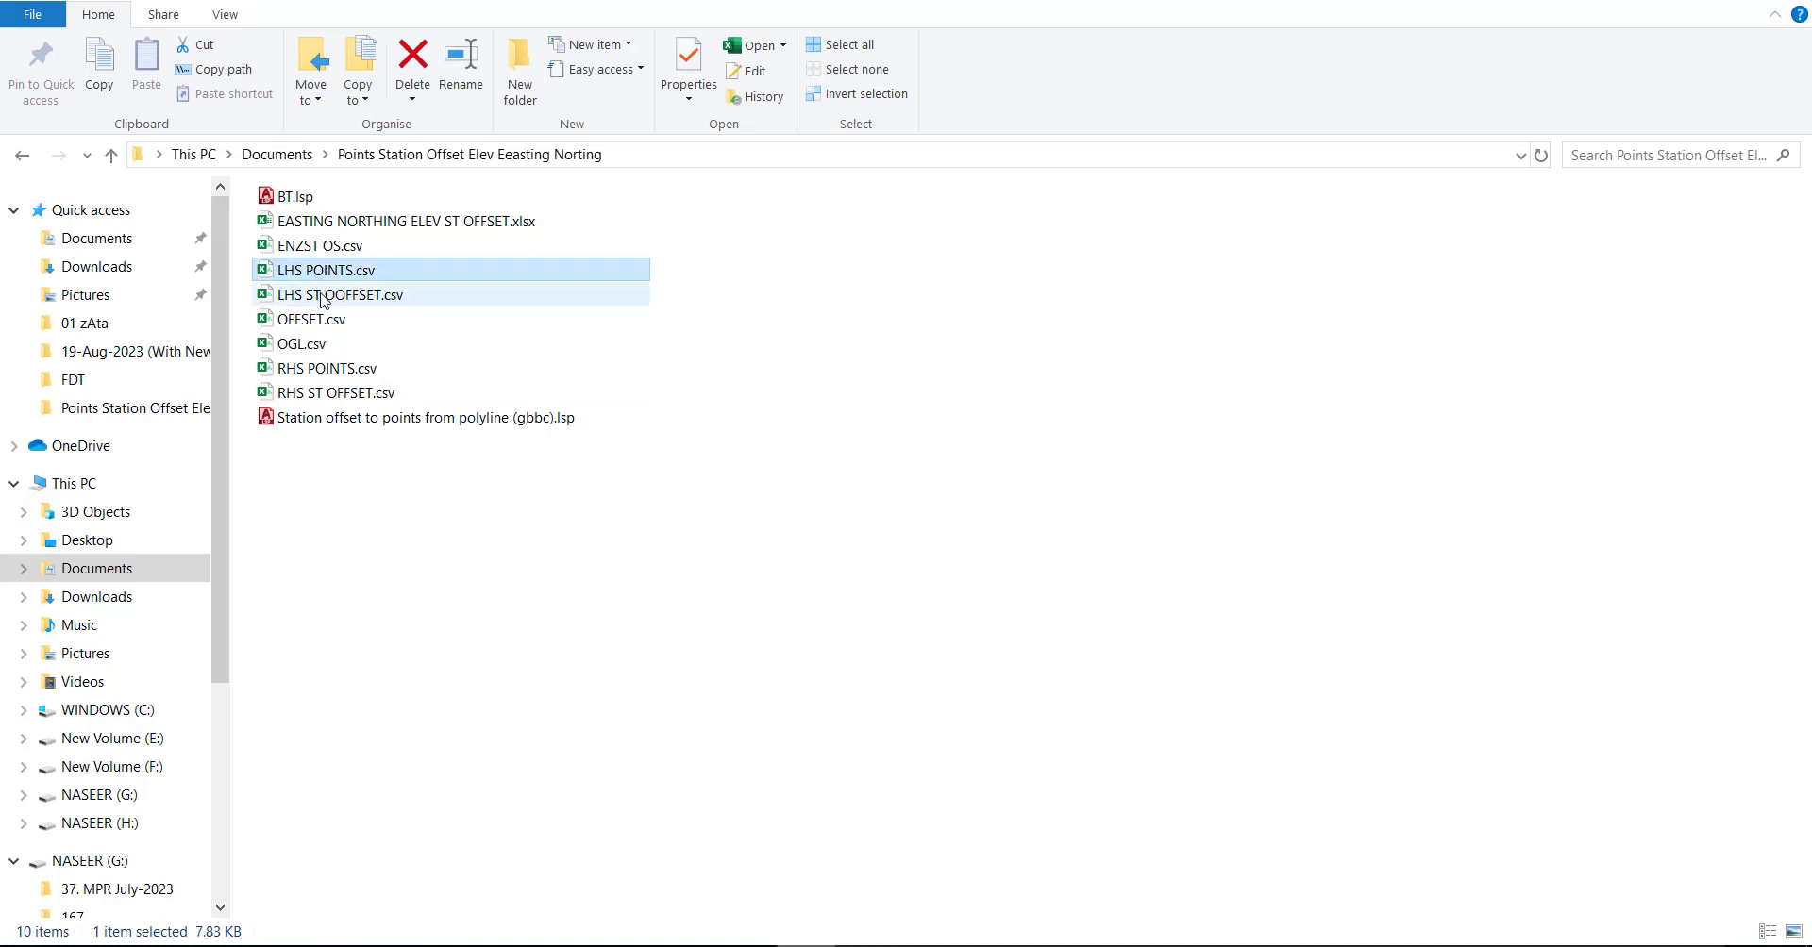
pyautogui.click(324, 300)
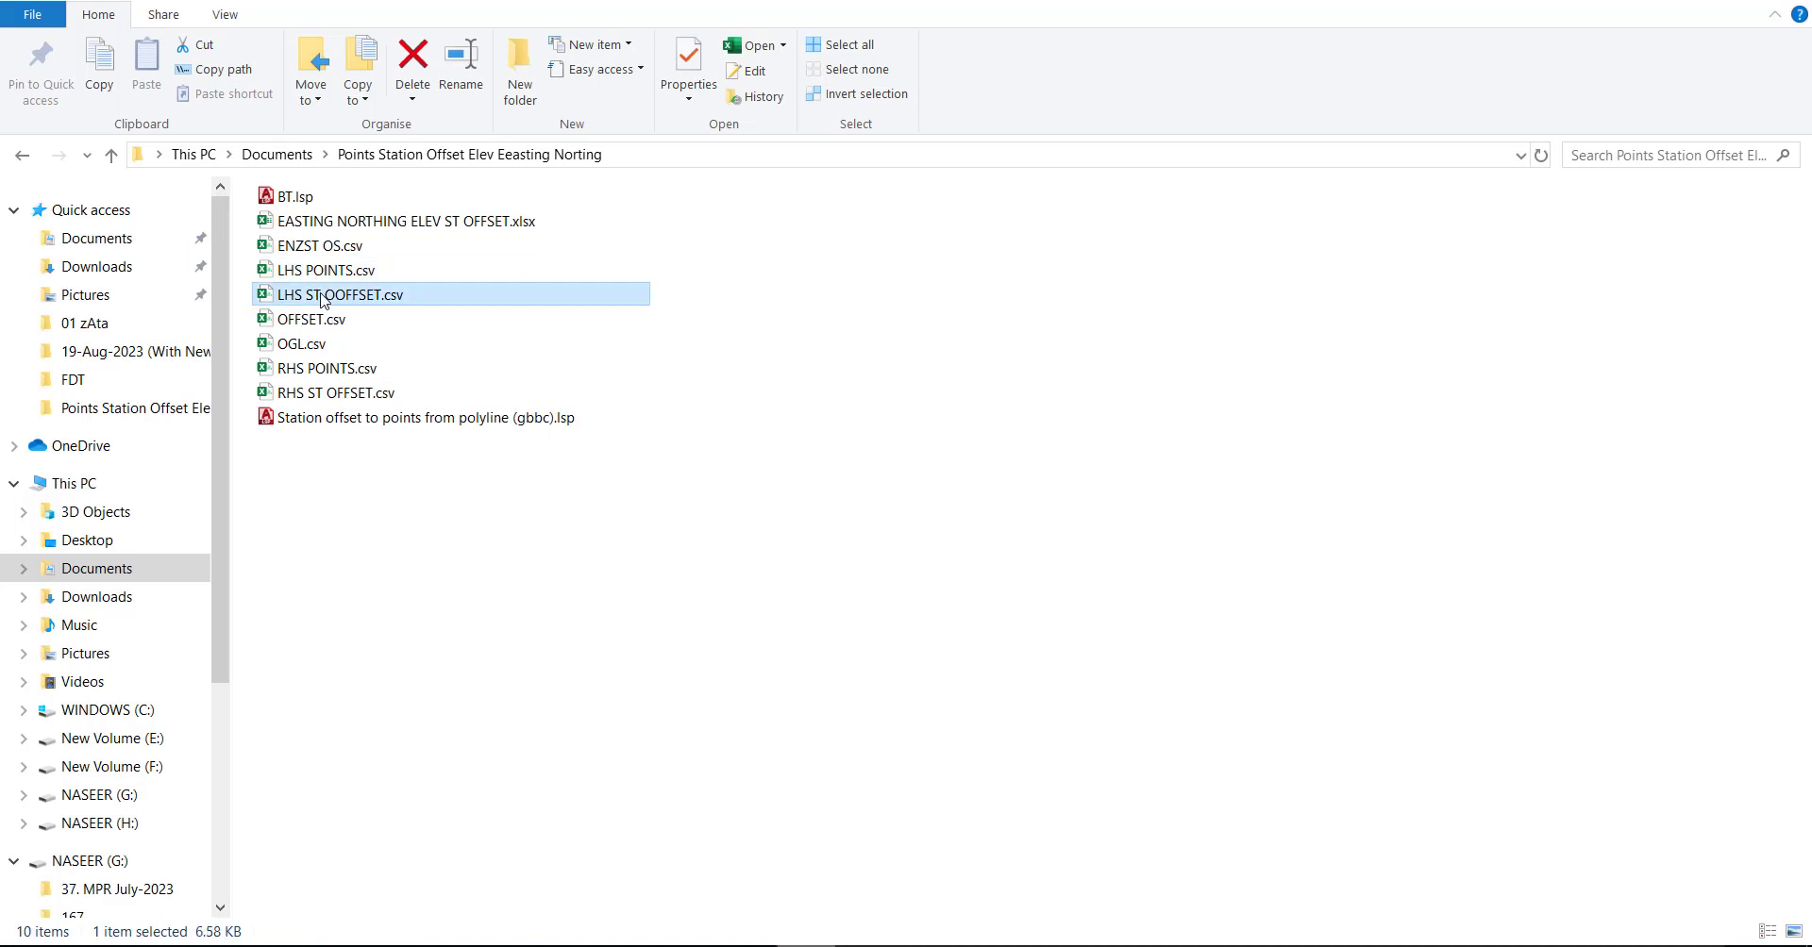
pyautogui.click(324, 370)
pyautogui.click(321, 396)
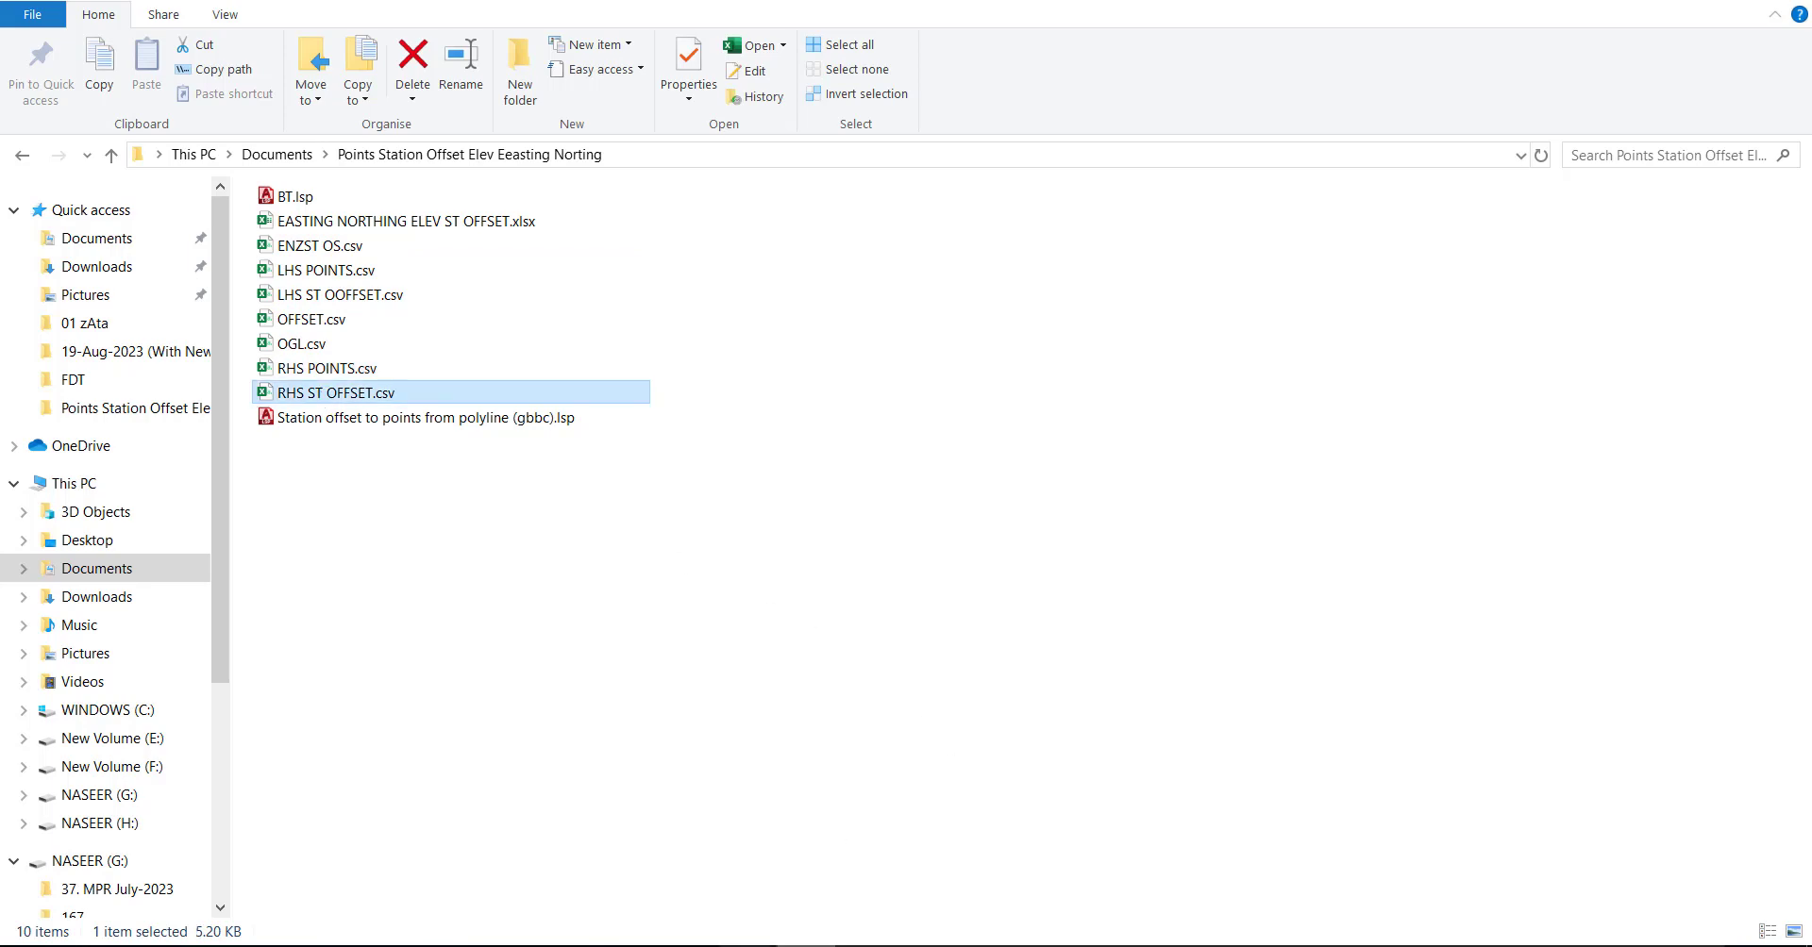
pyautogui.click(744, 945)
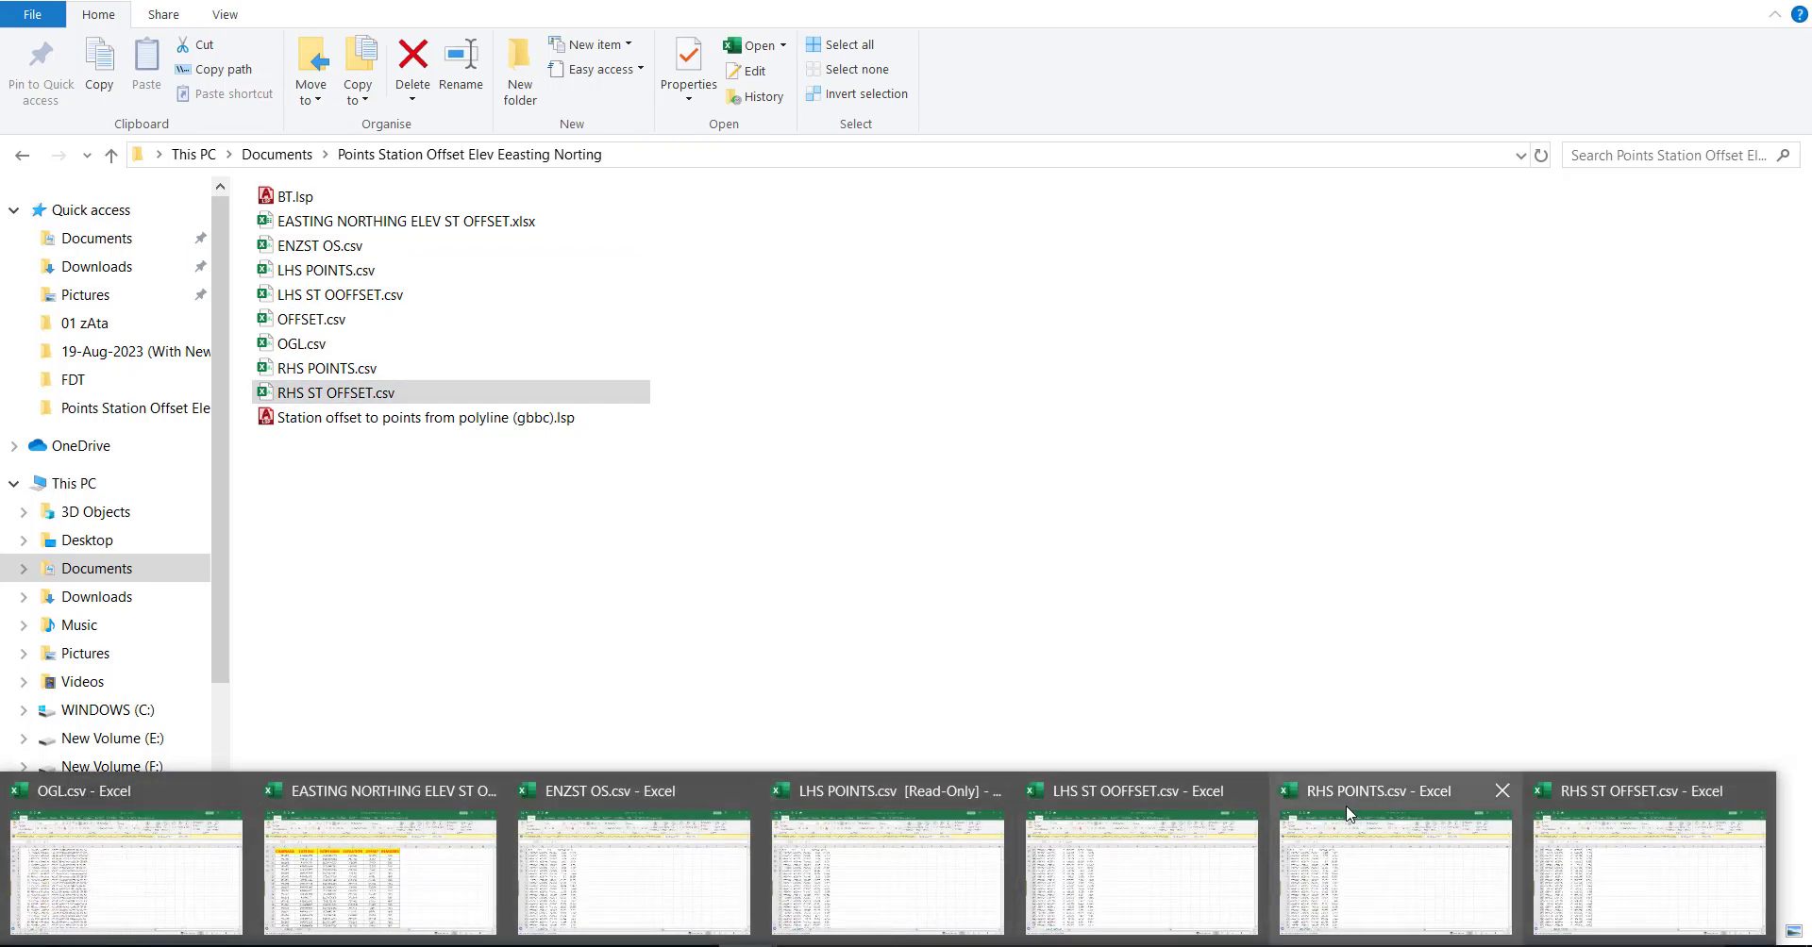
pyautogui.click(1349, 814)
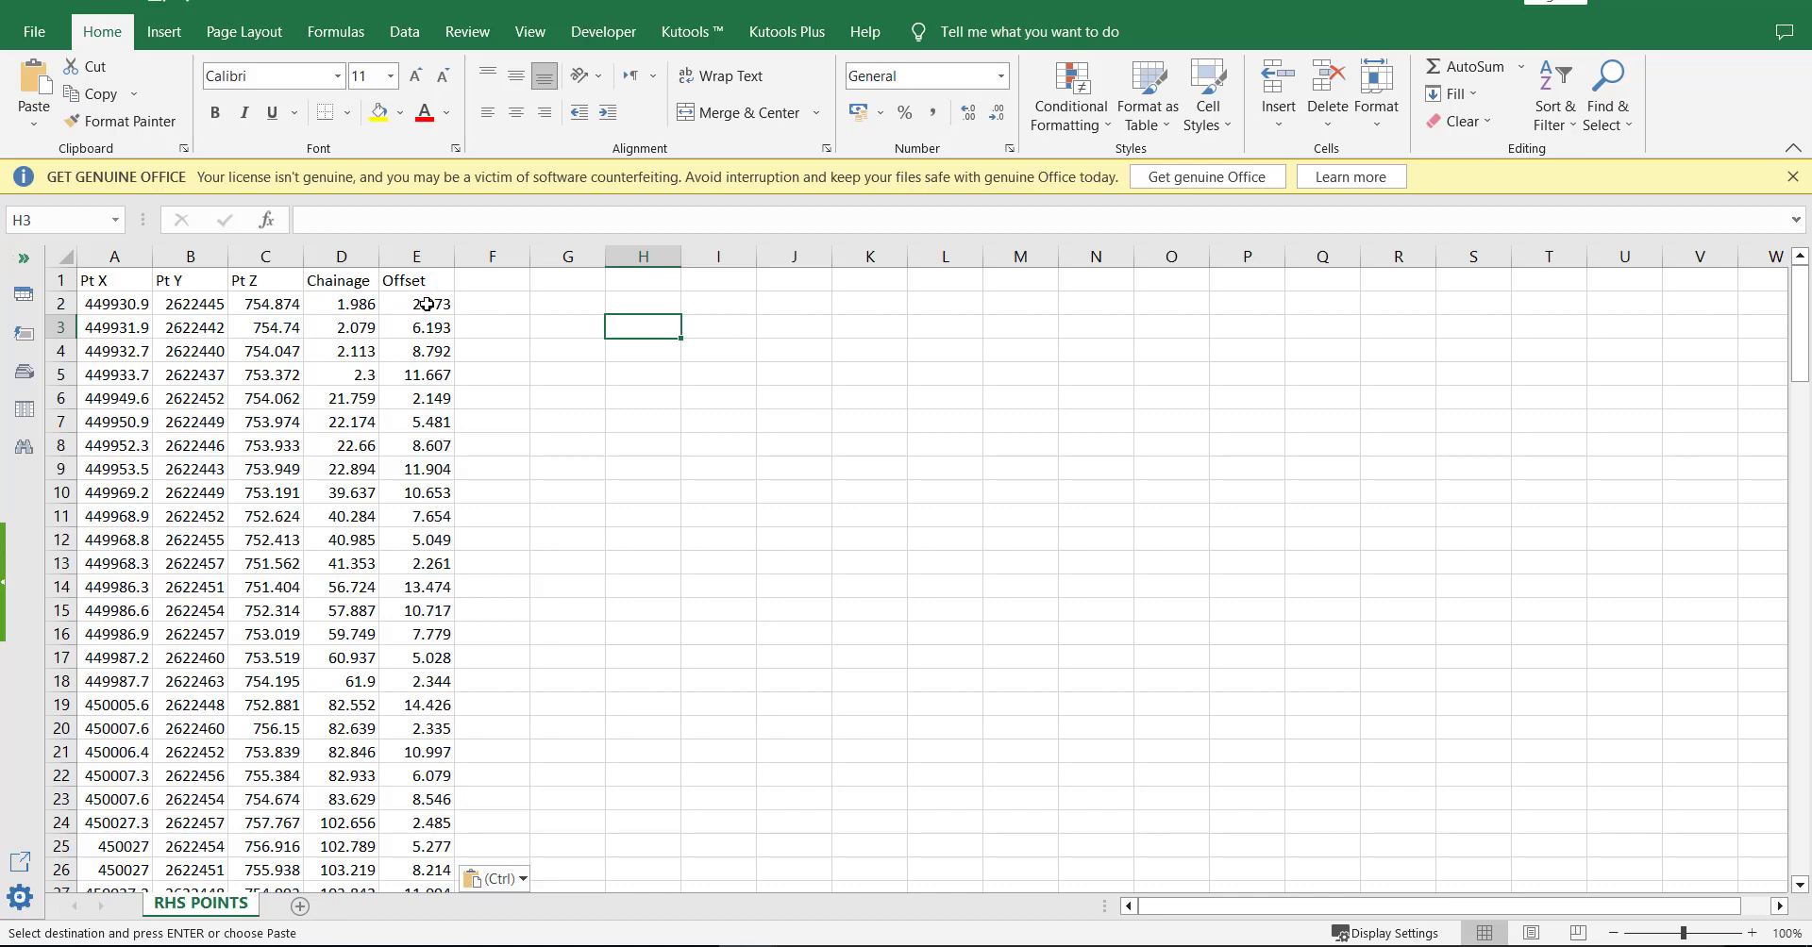
# Copy the RHS POINTS data rows A2:E135, leaving out the header row
pyautogui.moveTo(428, 304); pyautogui.dragTo(115, 307)
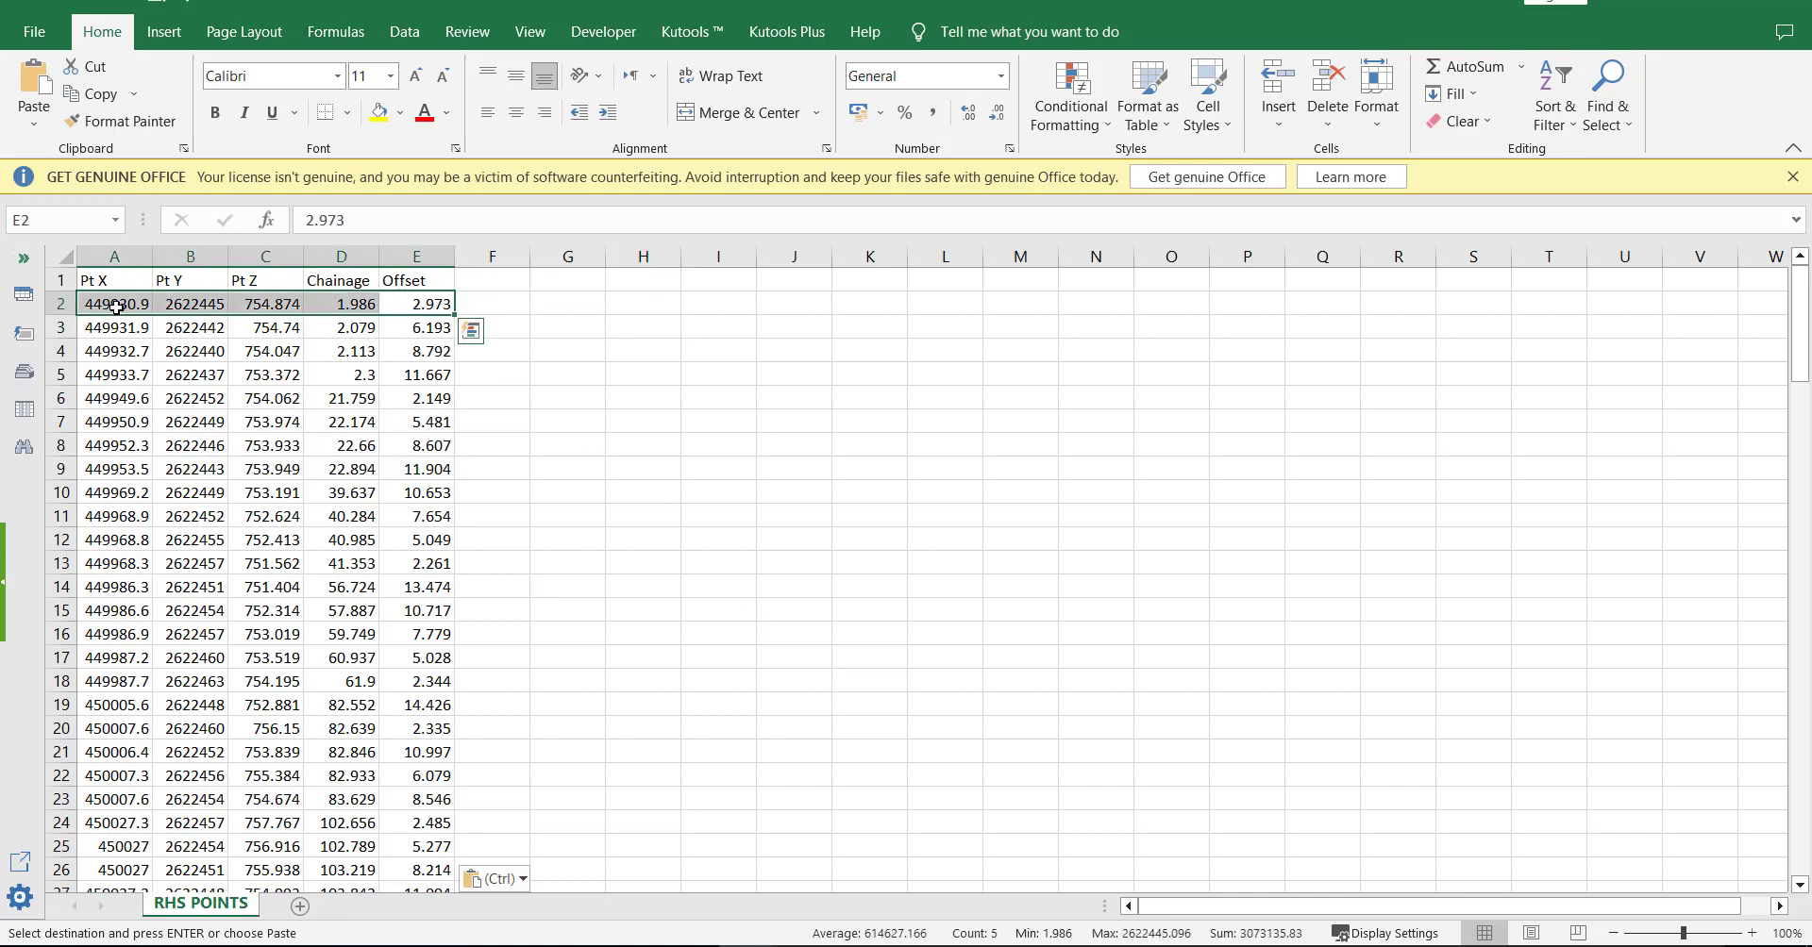
pyautogui.hotkey('ctrl', 'shift', 'Down')
pyautogui.hotkey('ctrl', 'c')
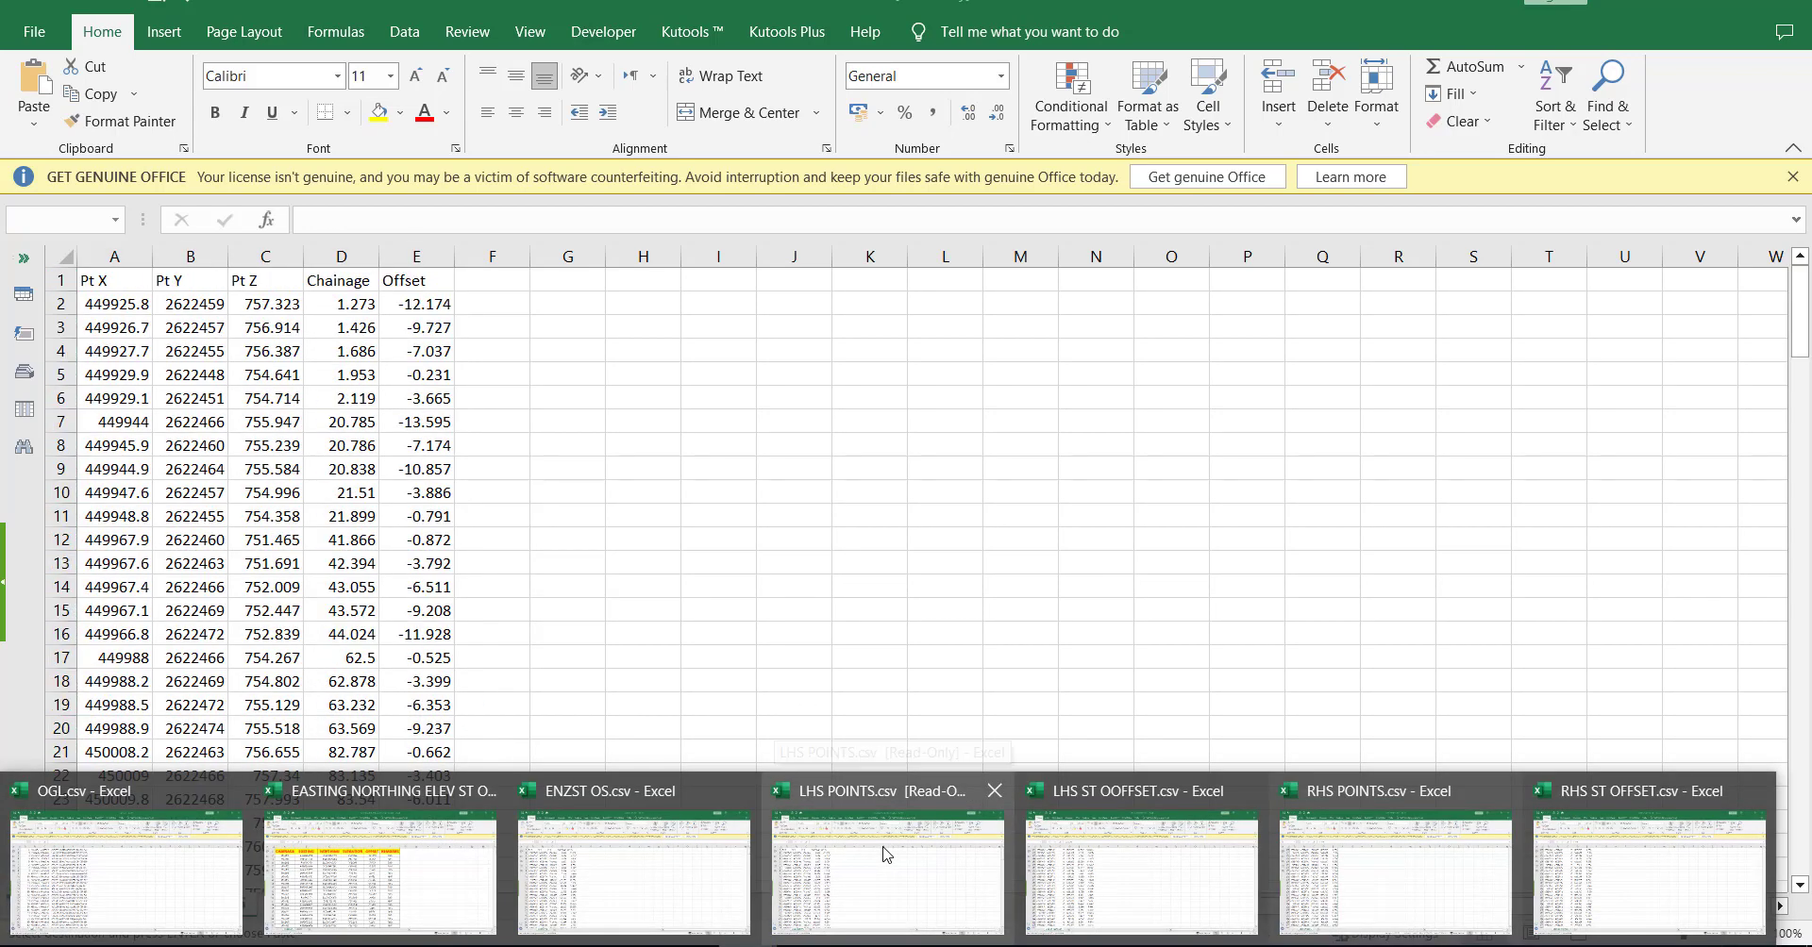
# Paste the copied RHS points into the LHS POINTS sheet starting at cell A171
pyautogui.click(885, 854)
pyautogui.click(787, 628)
pyautogui.scroll(-9, 728, 632)
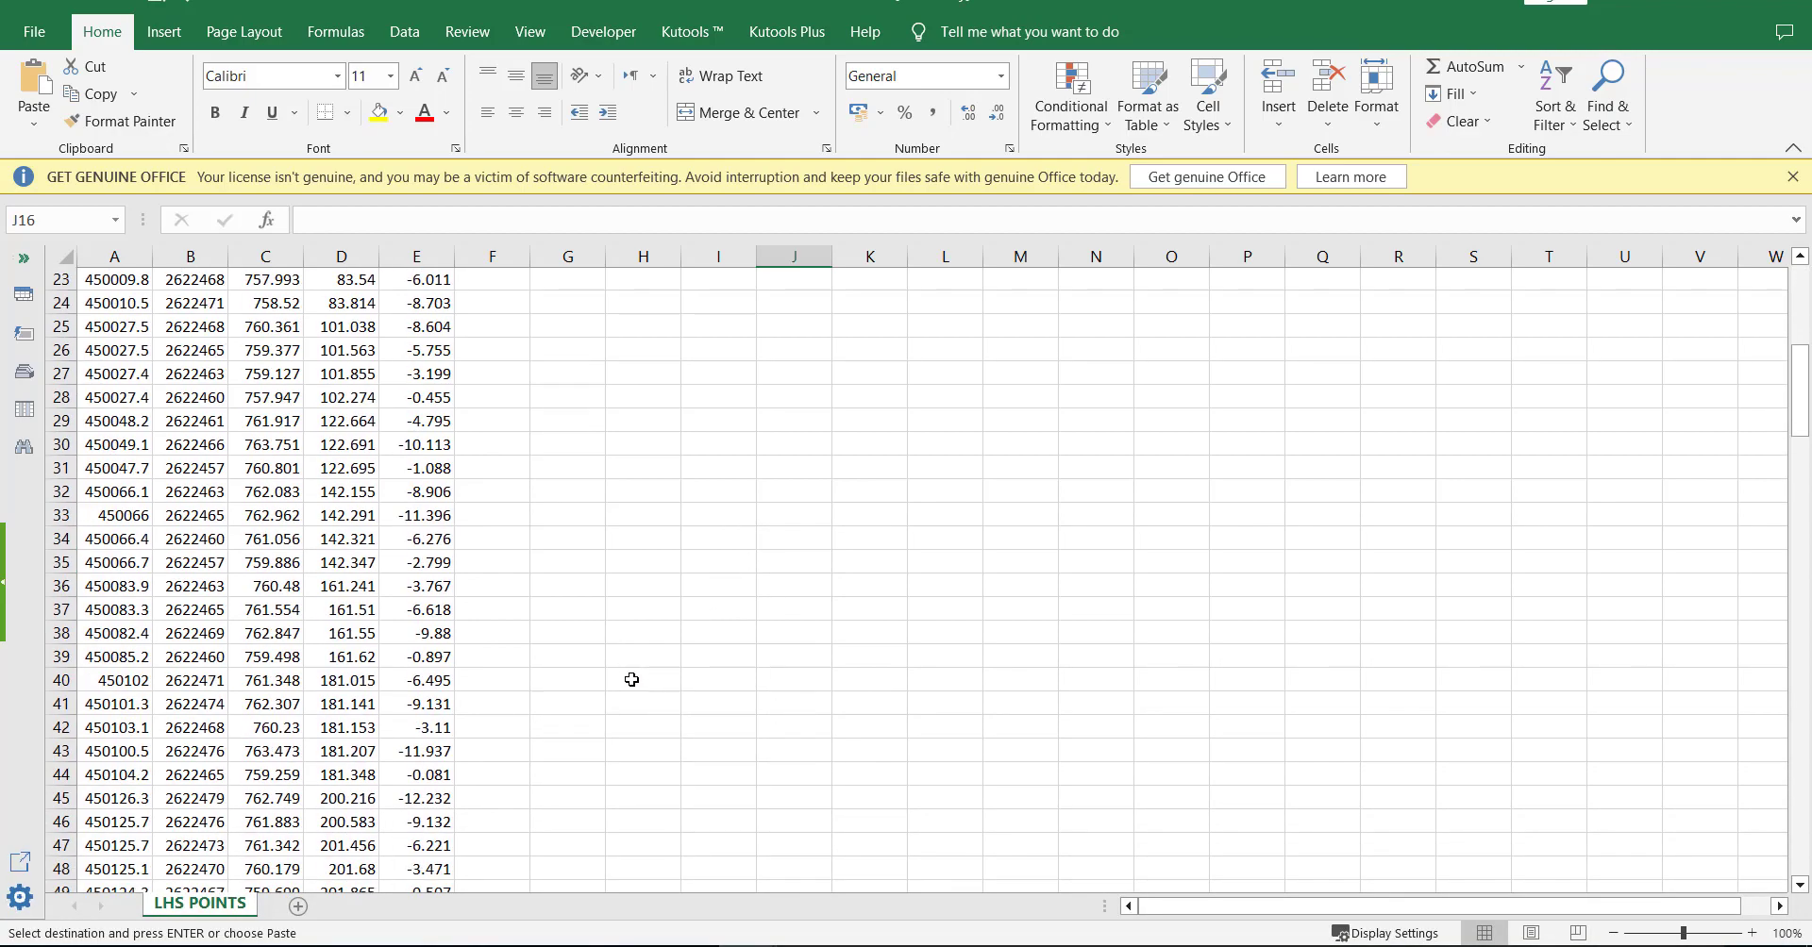
pyautogui.scroll(-9, 627, 680)
pyautogui.scroll(-13, 518, 647)
pyautogui.scroll(-9, 494, 656)
pyautogui.scroll(-7, 467, 648)
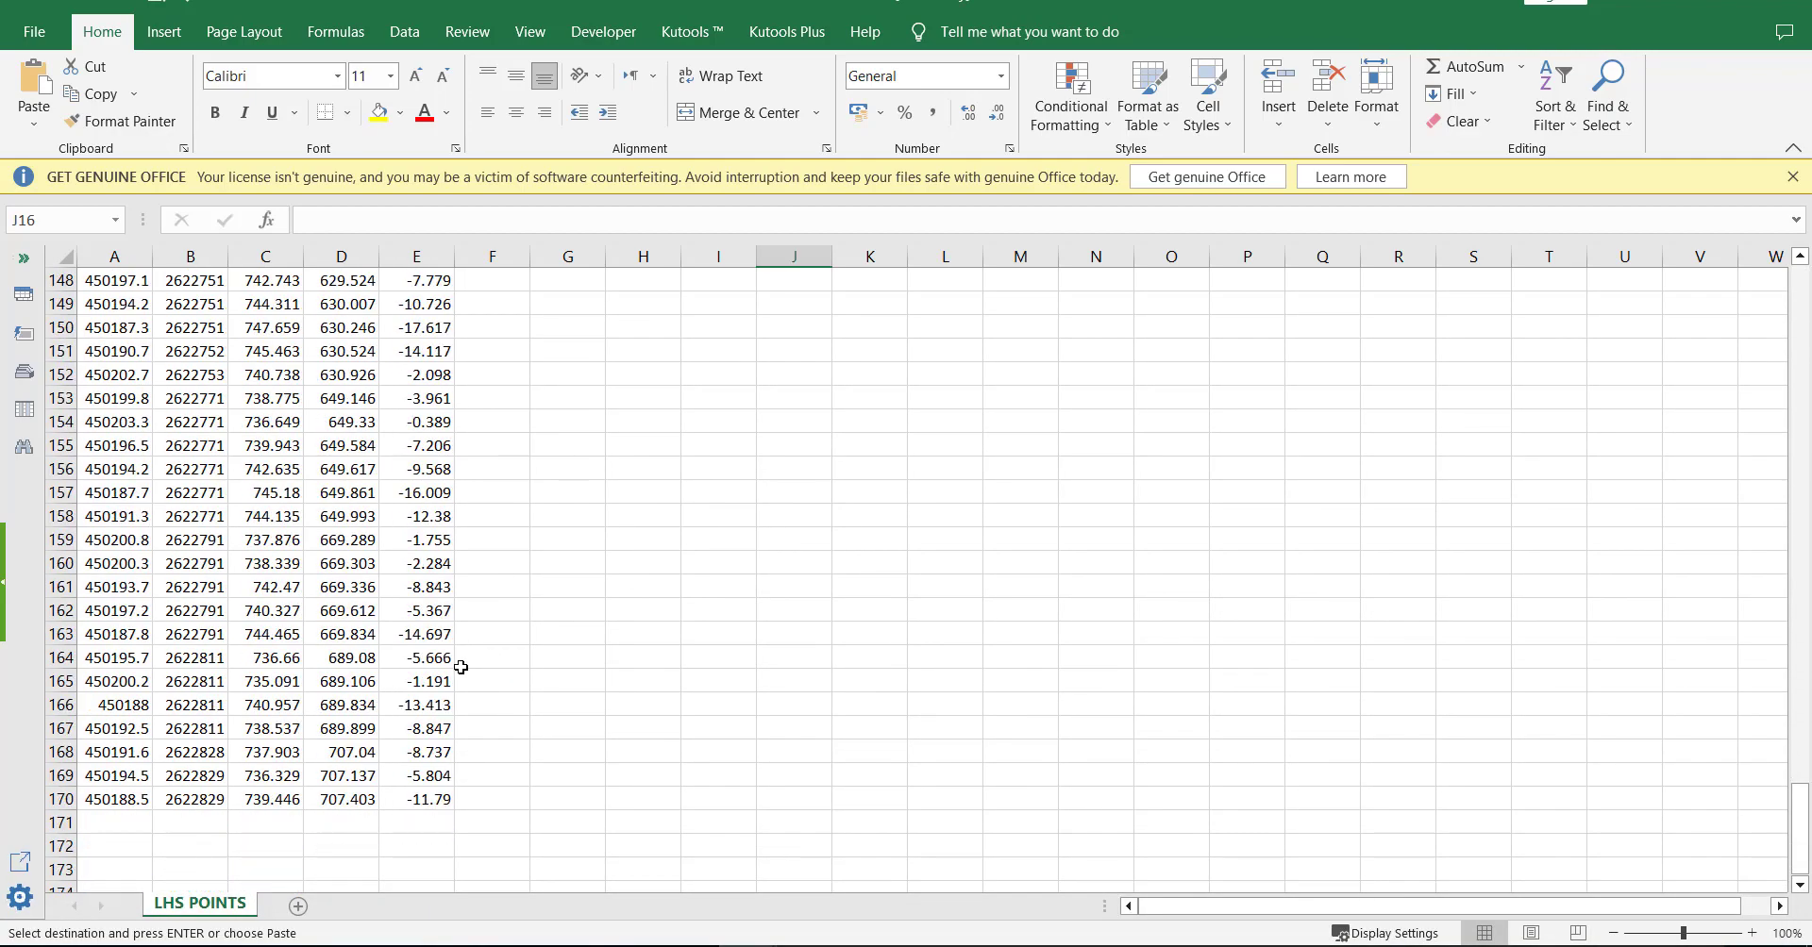
pyautogui.scroll(-7, 465, 656)
pyautogui.click(128, 403)
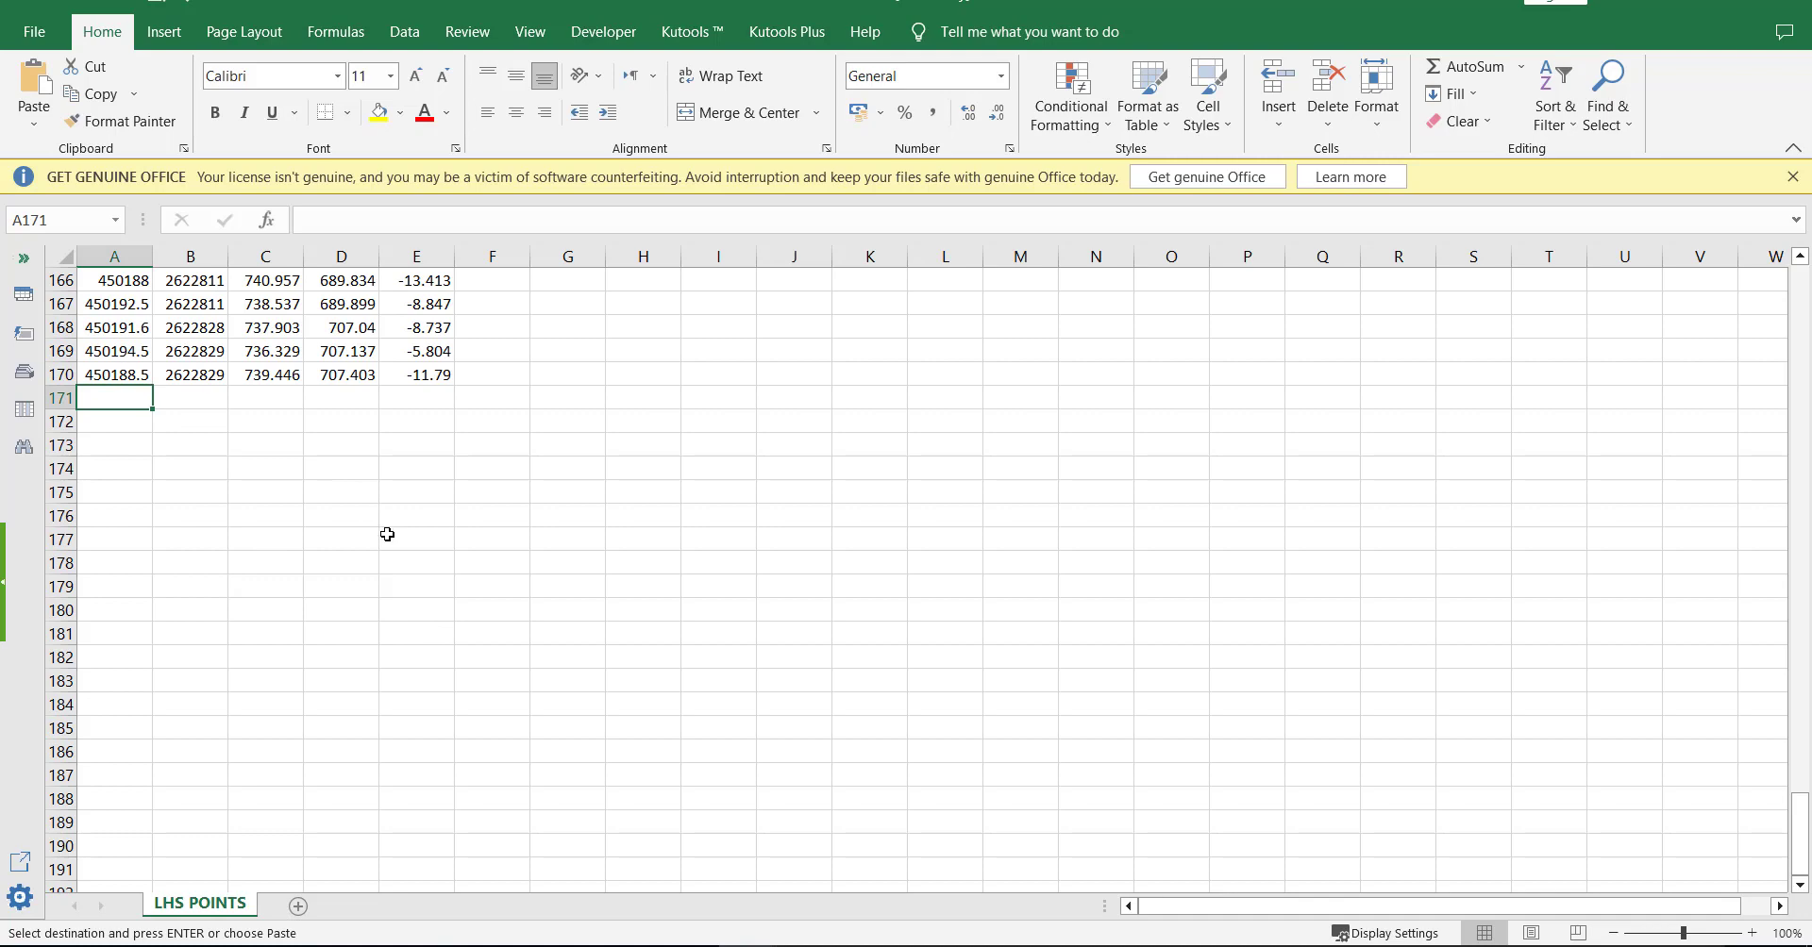
pyautogui.hotkey('ctrl', 'v')
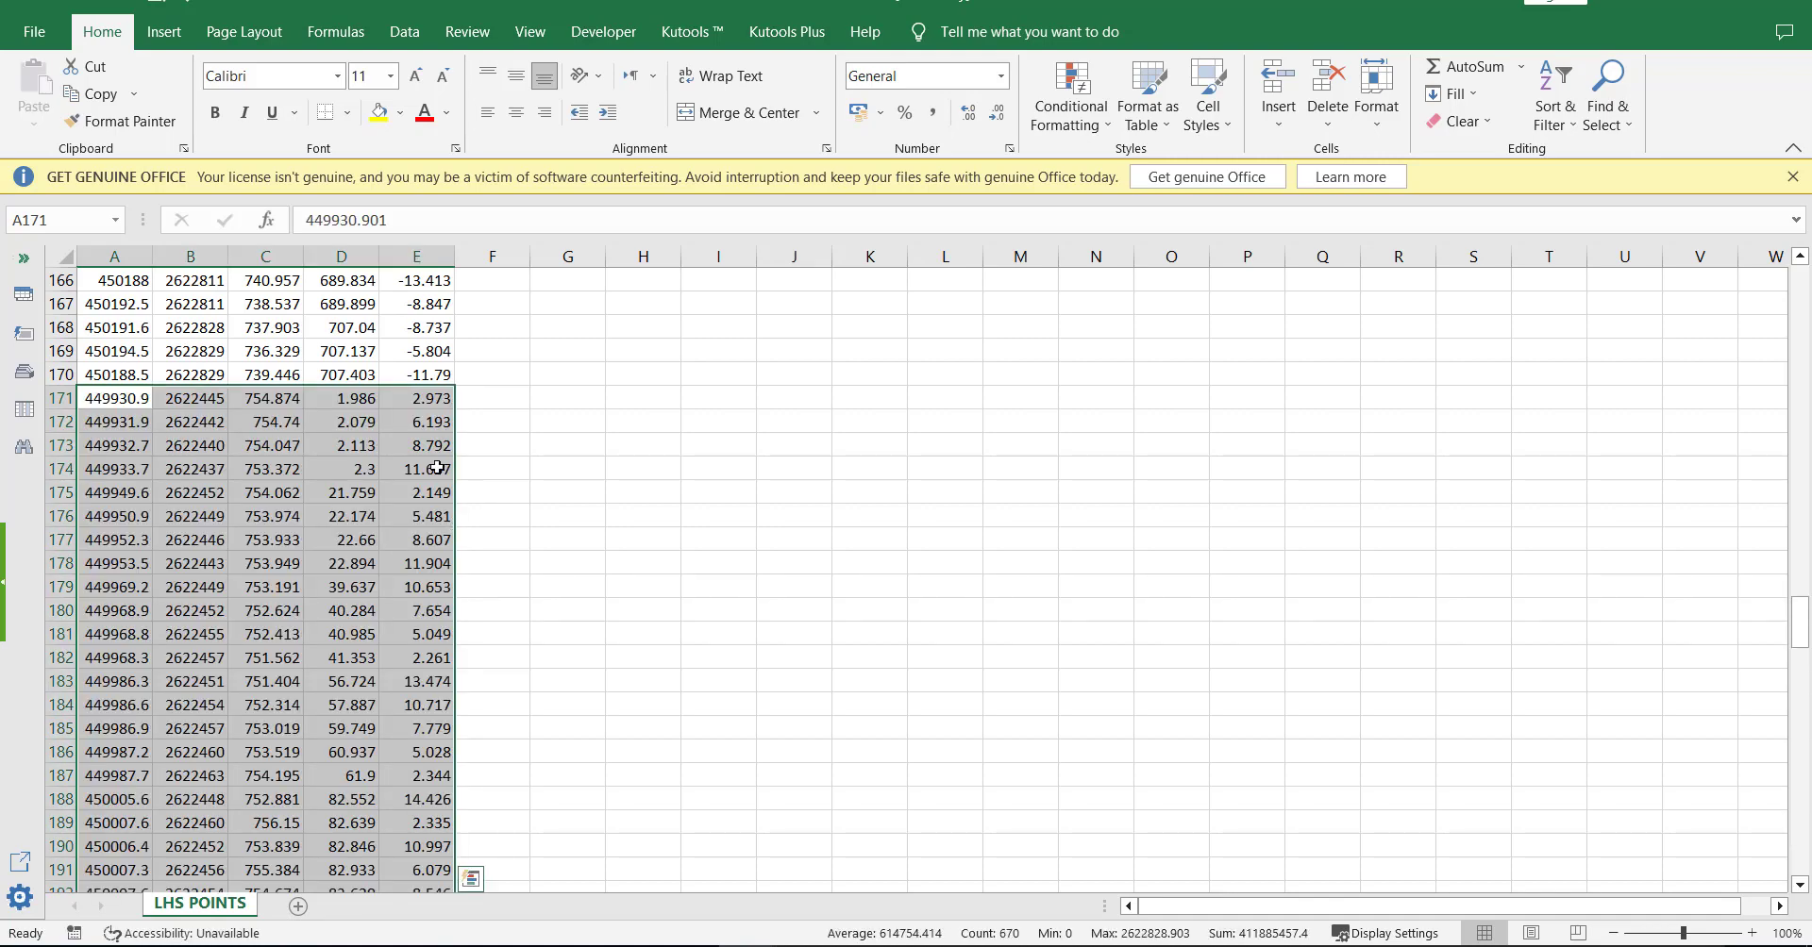
# Return to the top of the sheet and select header row 1
pyautogui.scroll(7, 430, 474)
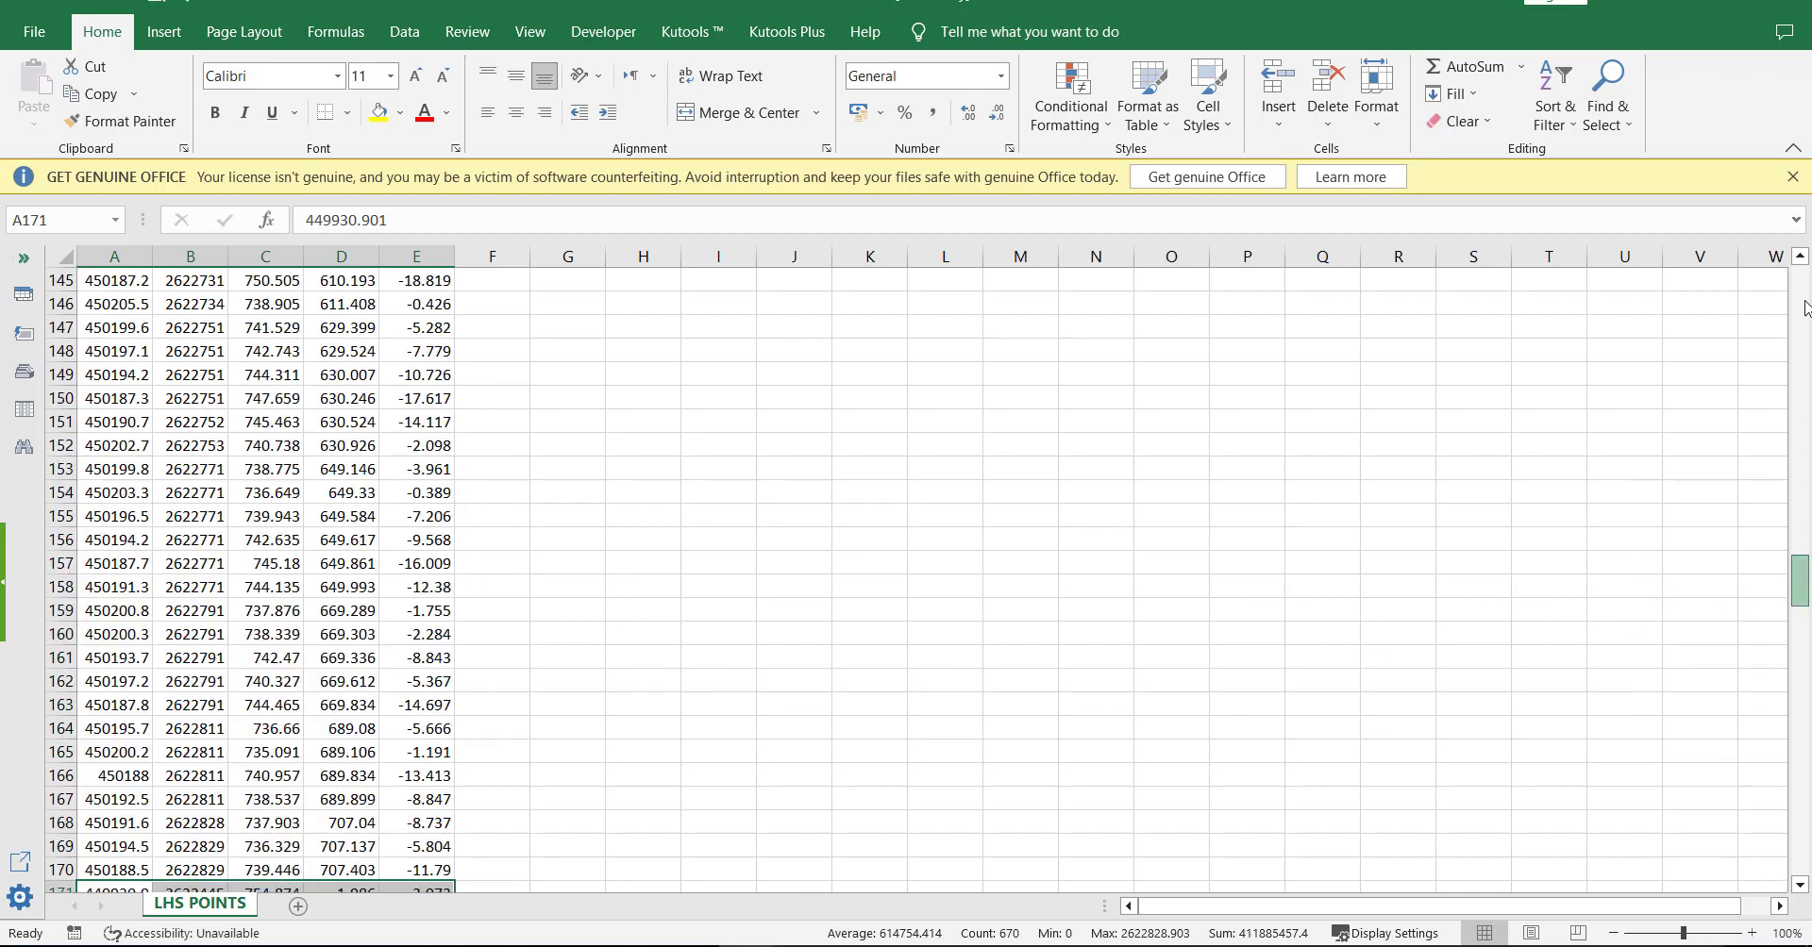
pyautogui.moveTo(1796, 604); pyautogui.dragTo(1799, 302)
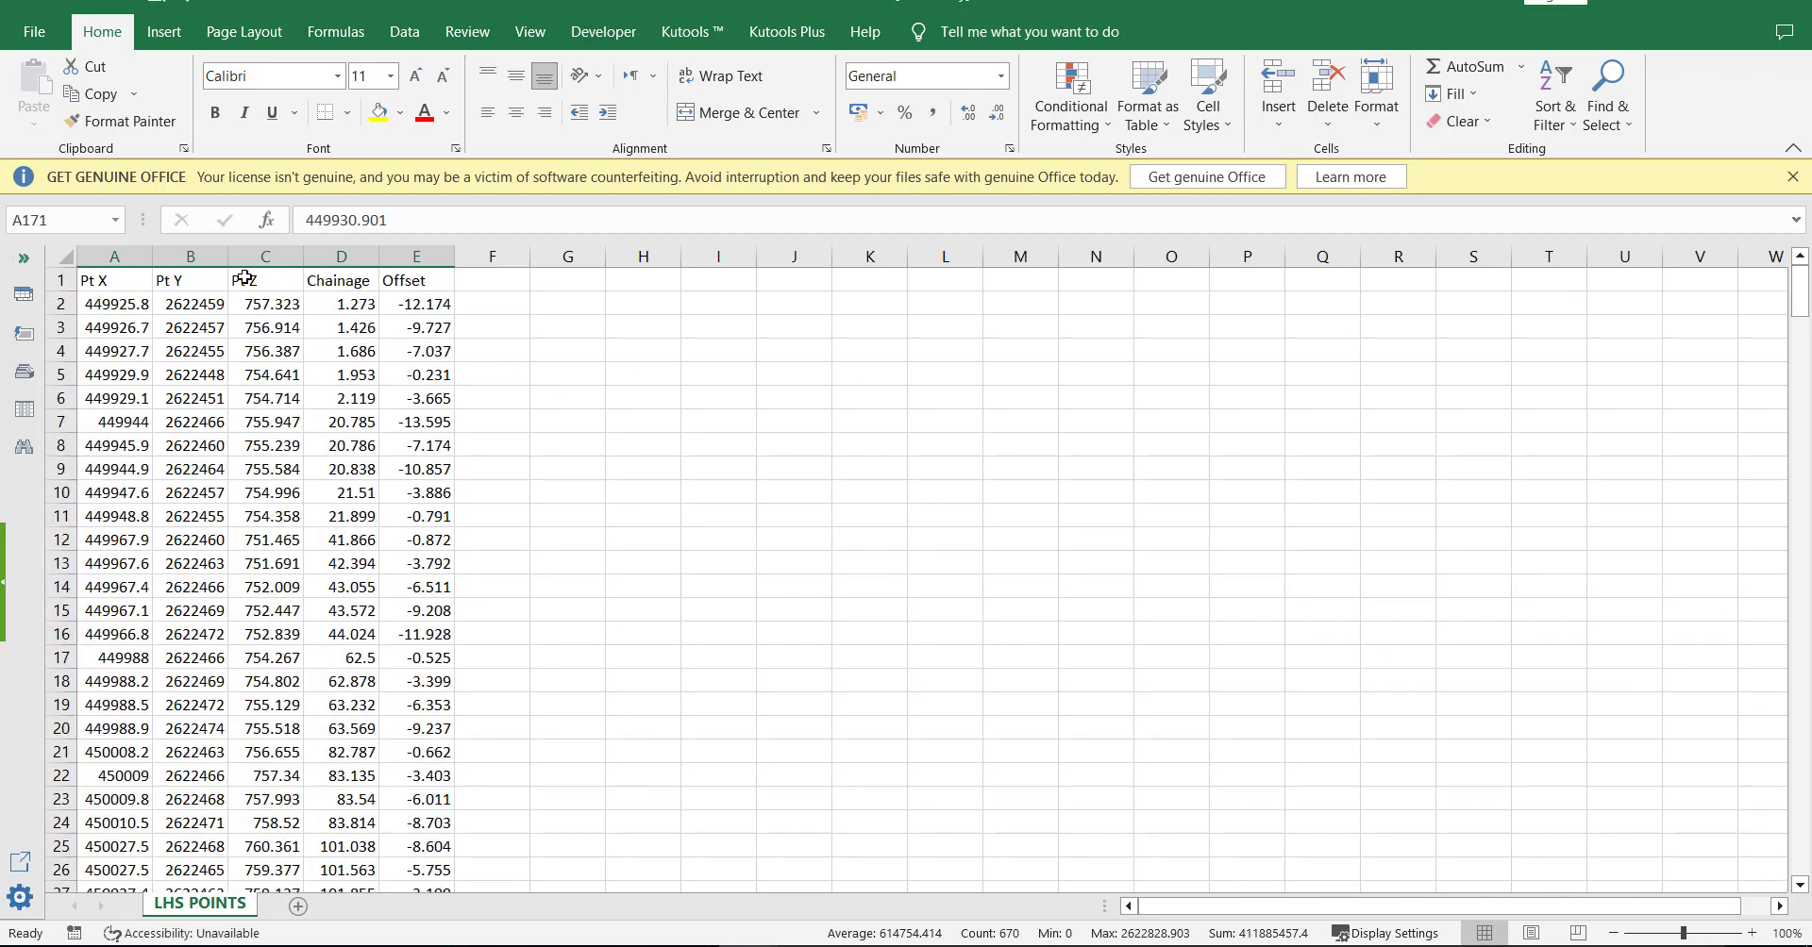
pyautogui.click(45, 282)
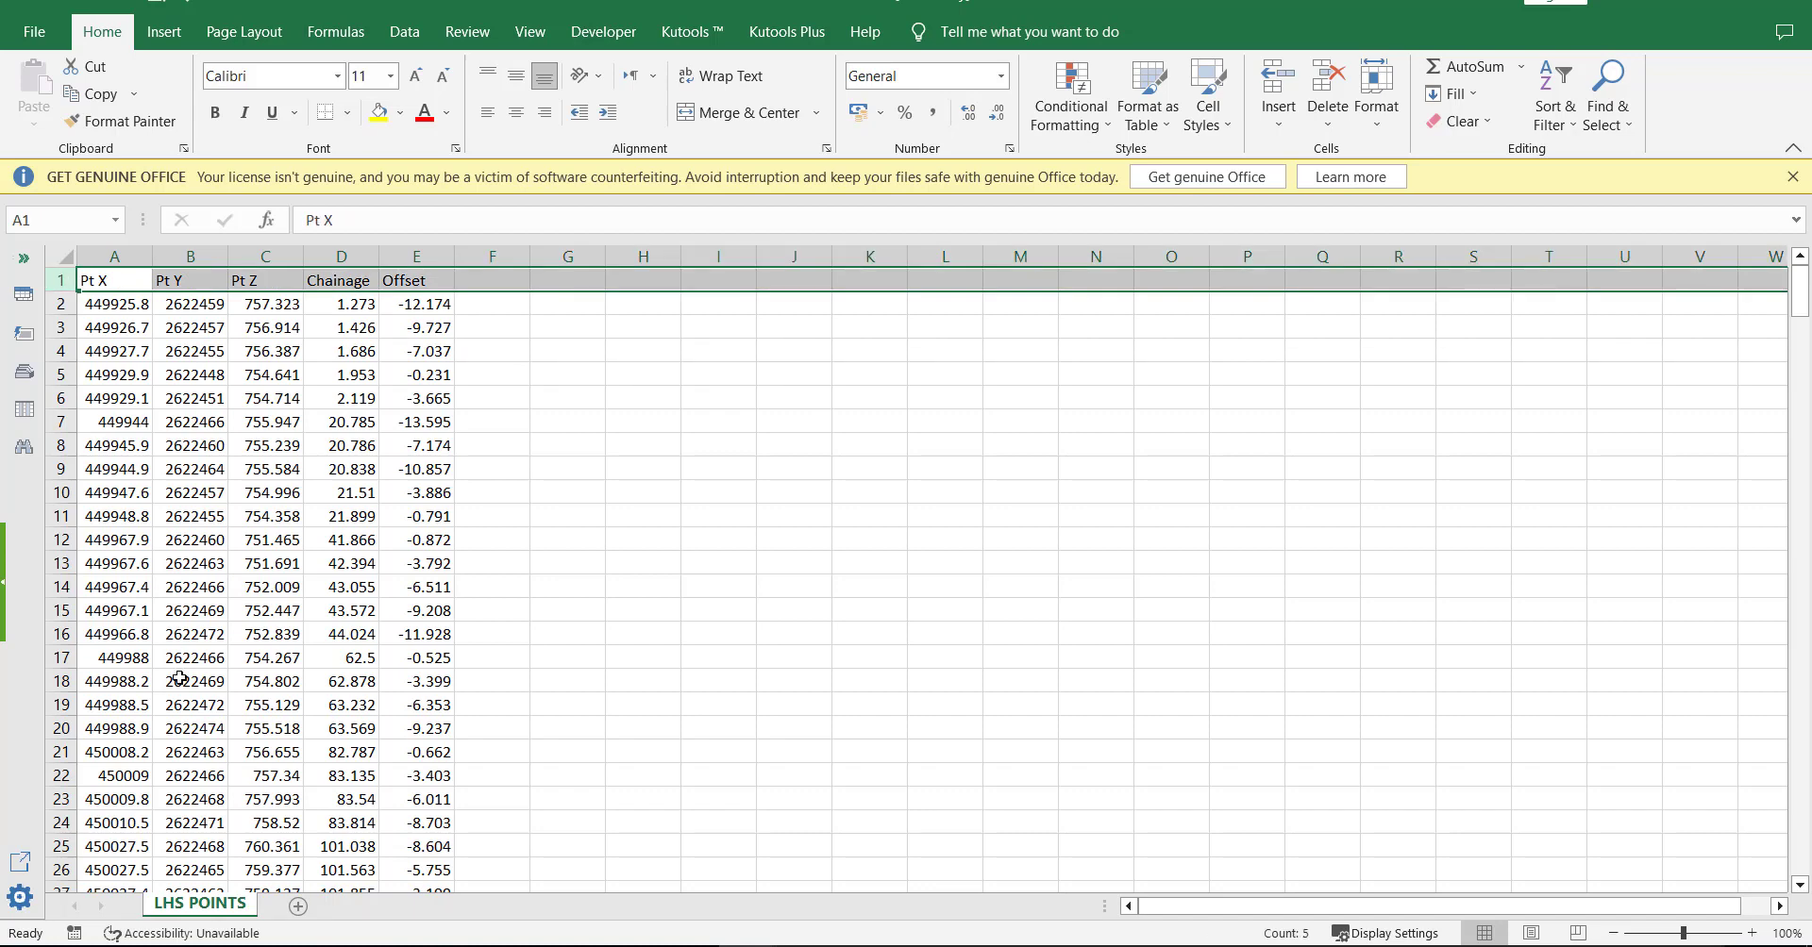
# Move the header row onto a new Sheet1 and delete the empty first row
pyautogui.hotkey('ctrl', 'c')
pyautogui.click(297, 906)
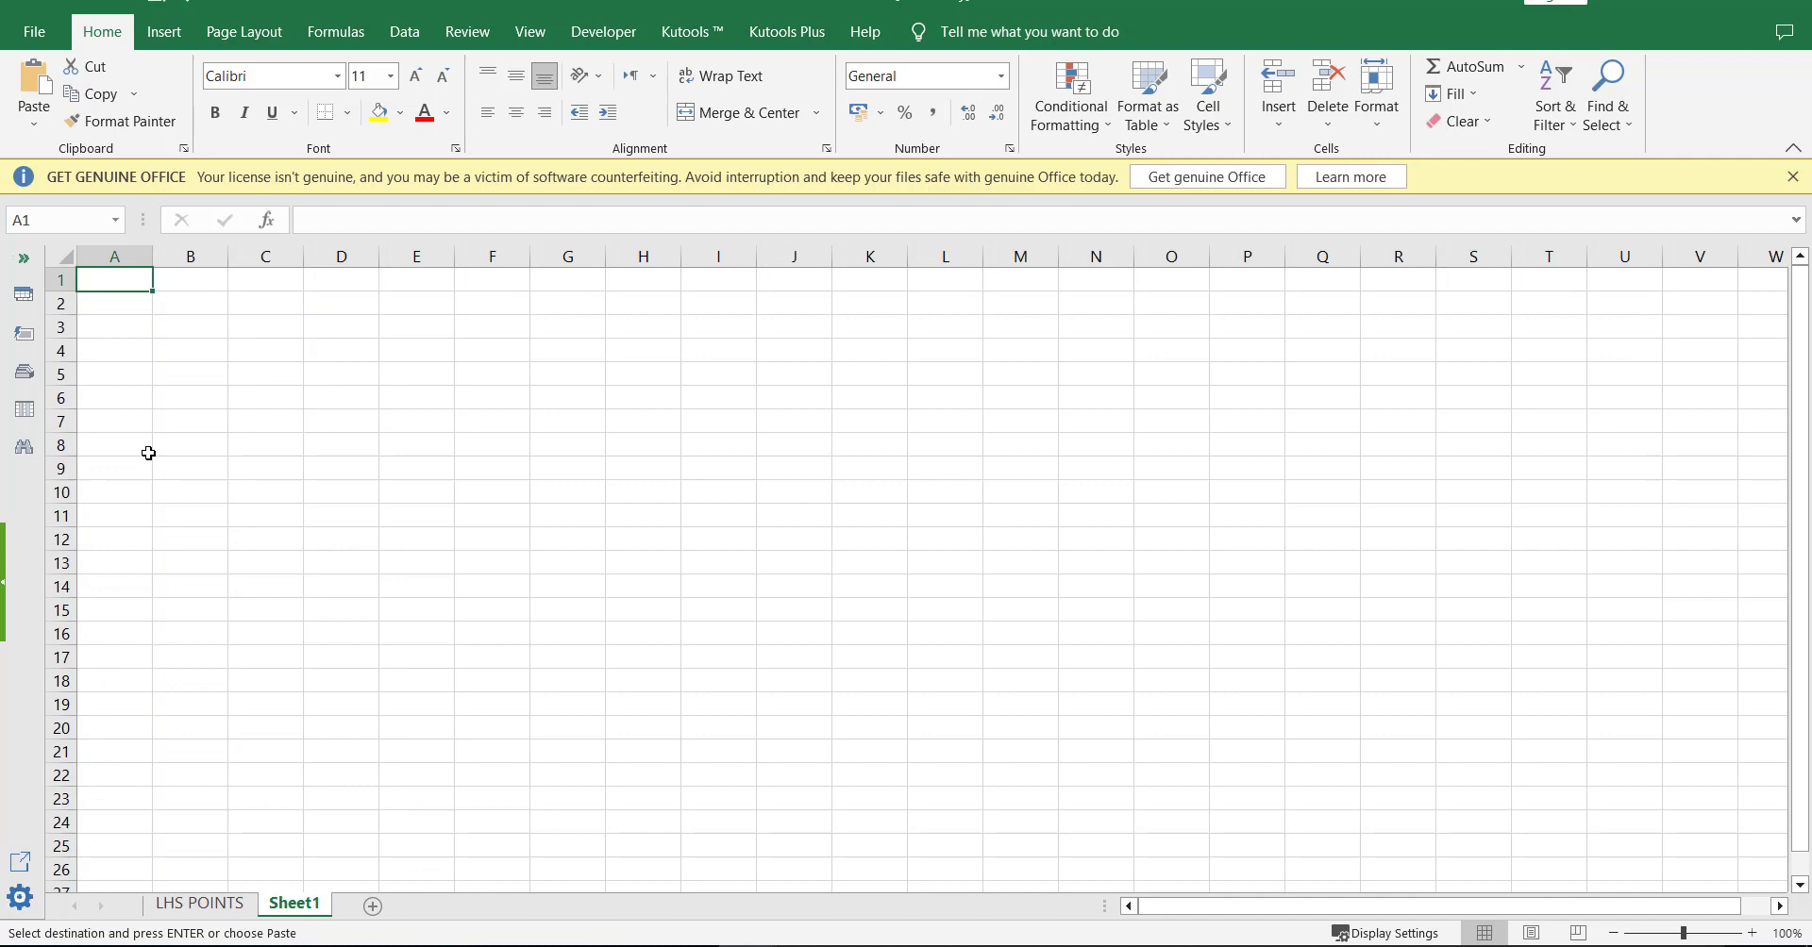
pyautogui.press('Return')
pyautogui.hotkey('ctrl', 'pageup')
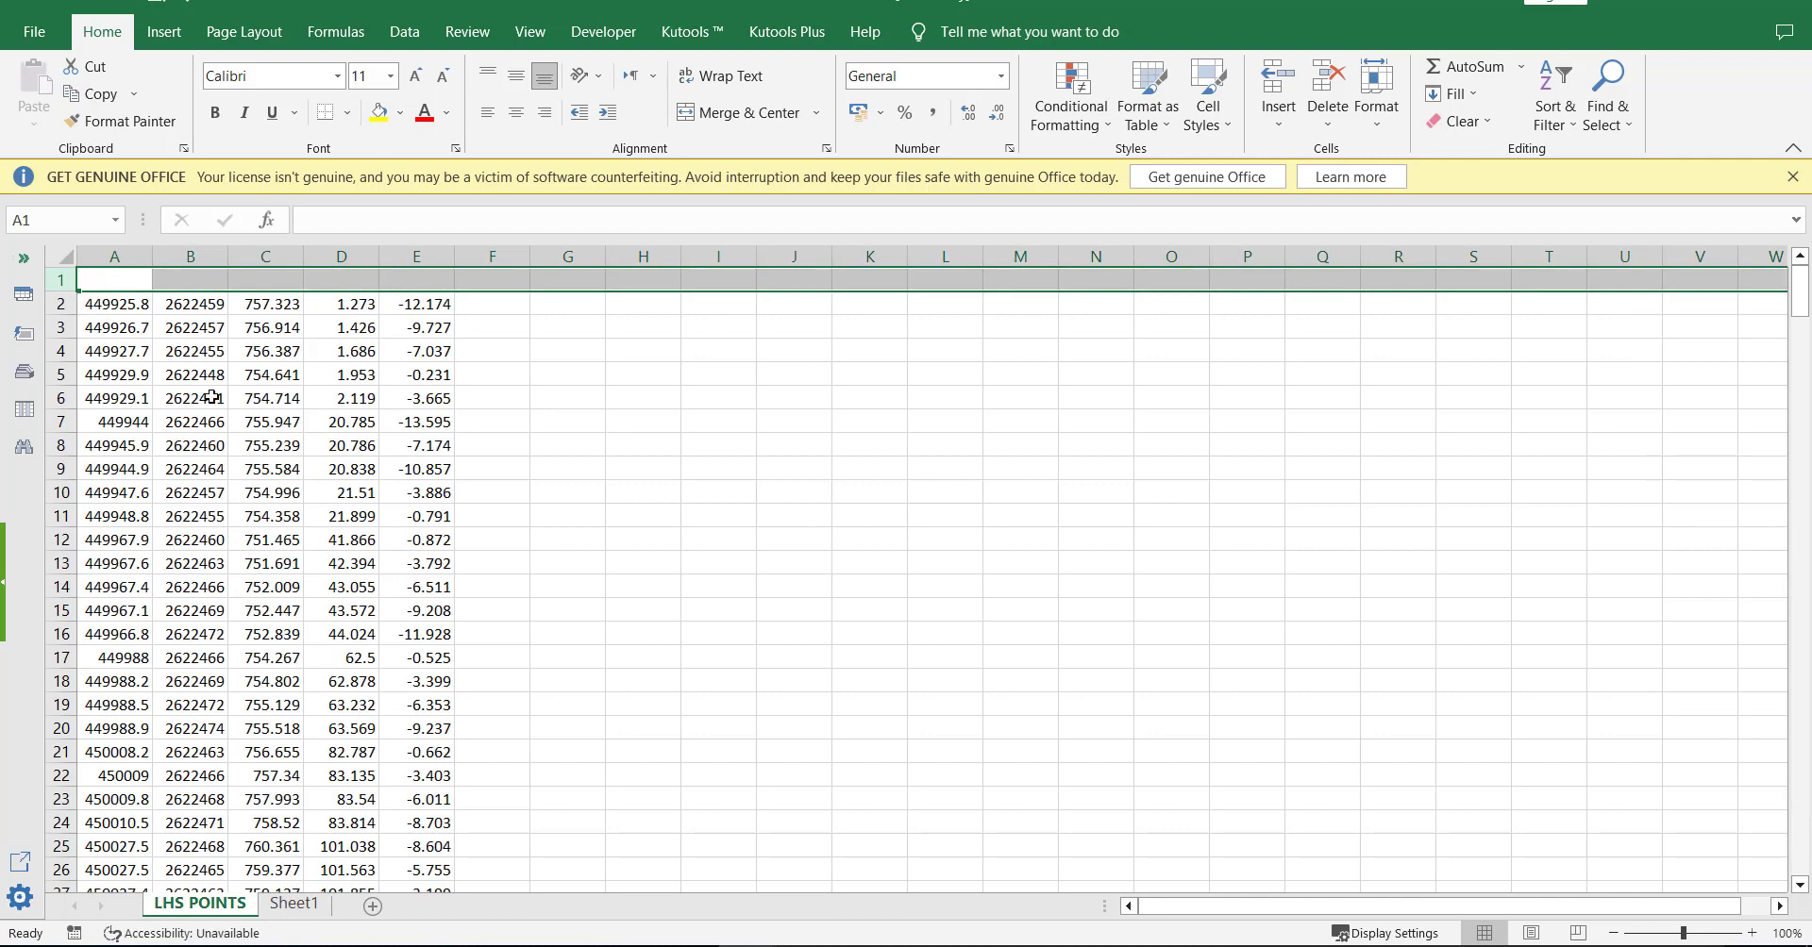
pyautogui.hotkey('ctrl', '-')
pyautogui.click(717, 422)
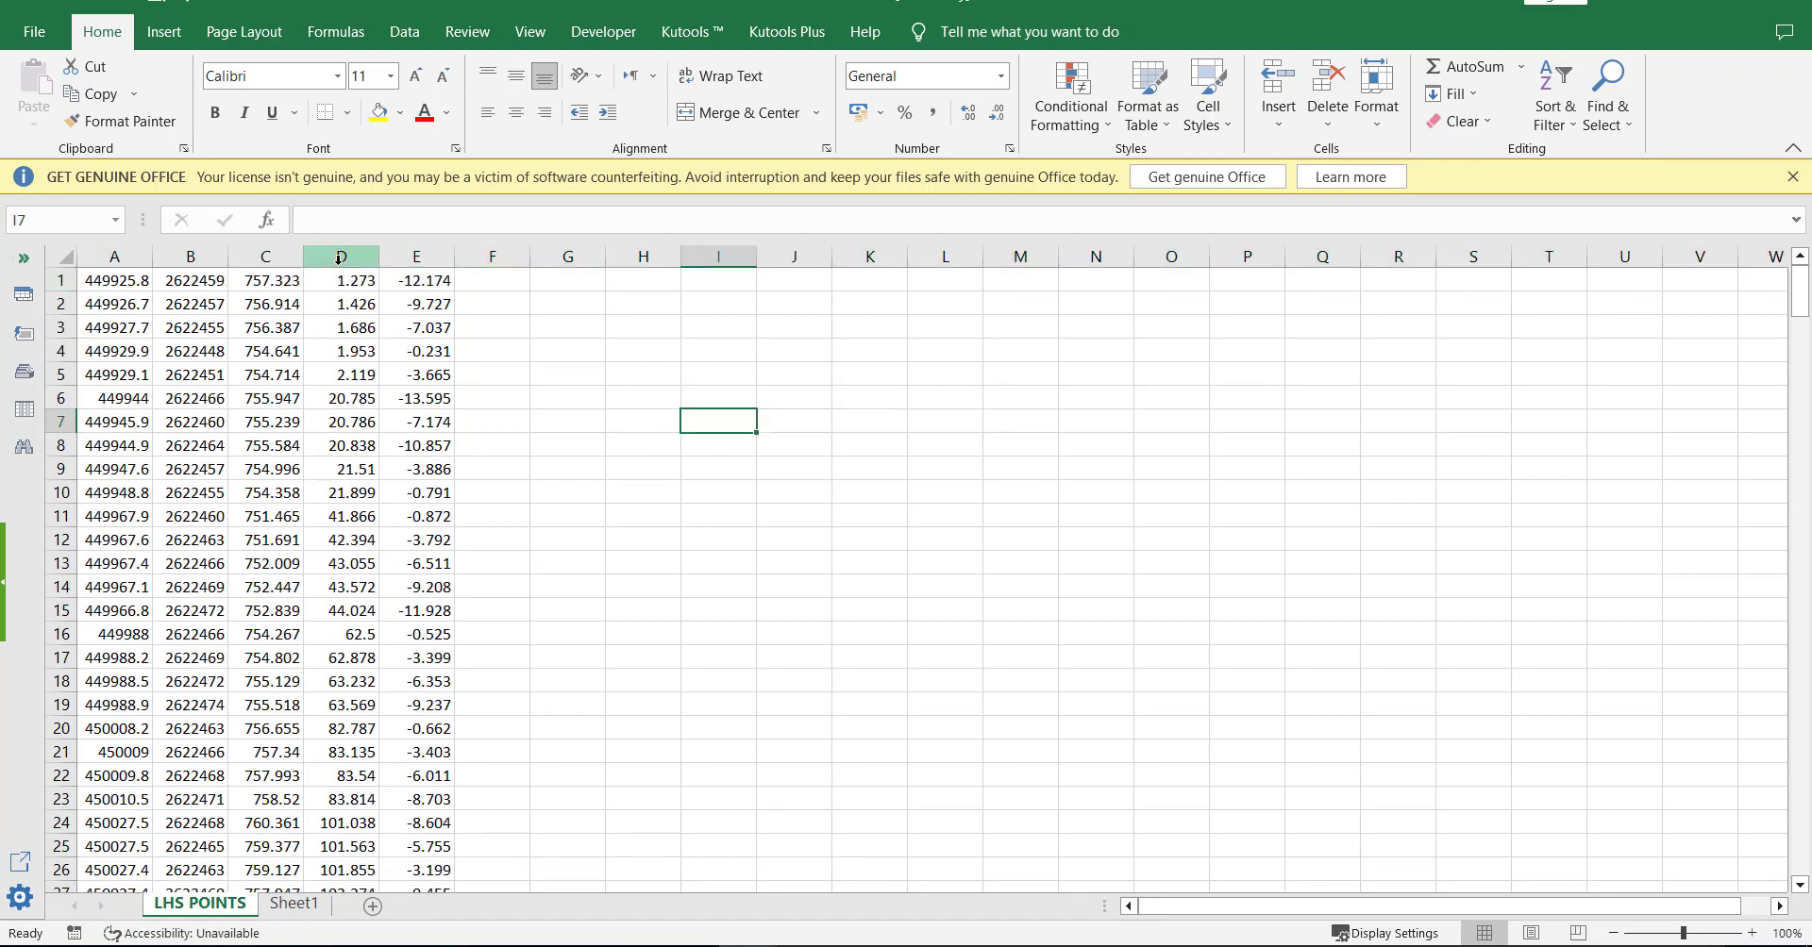
# Sort the whole table by Chainage column D, smallest to largest, expanding the selection
pyautogui.click(340, 258)
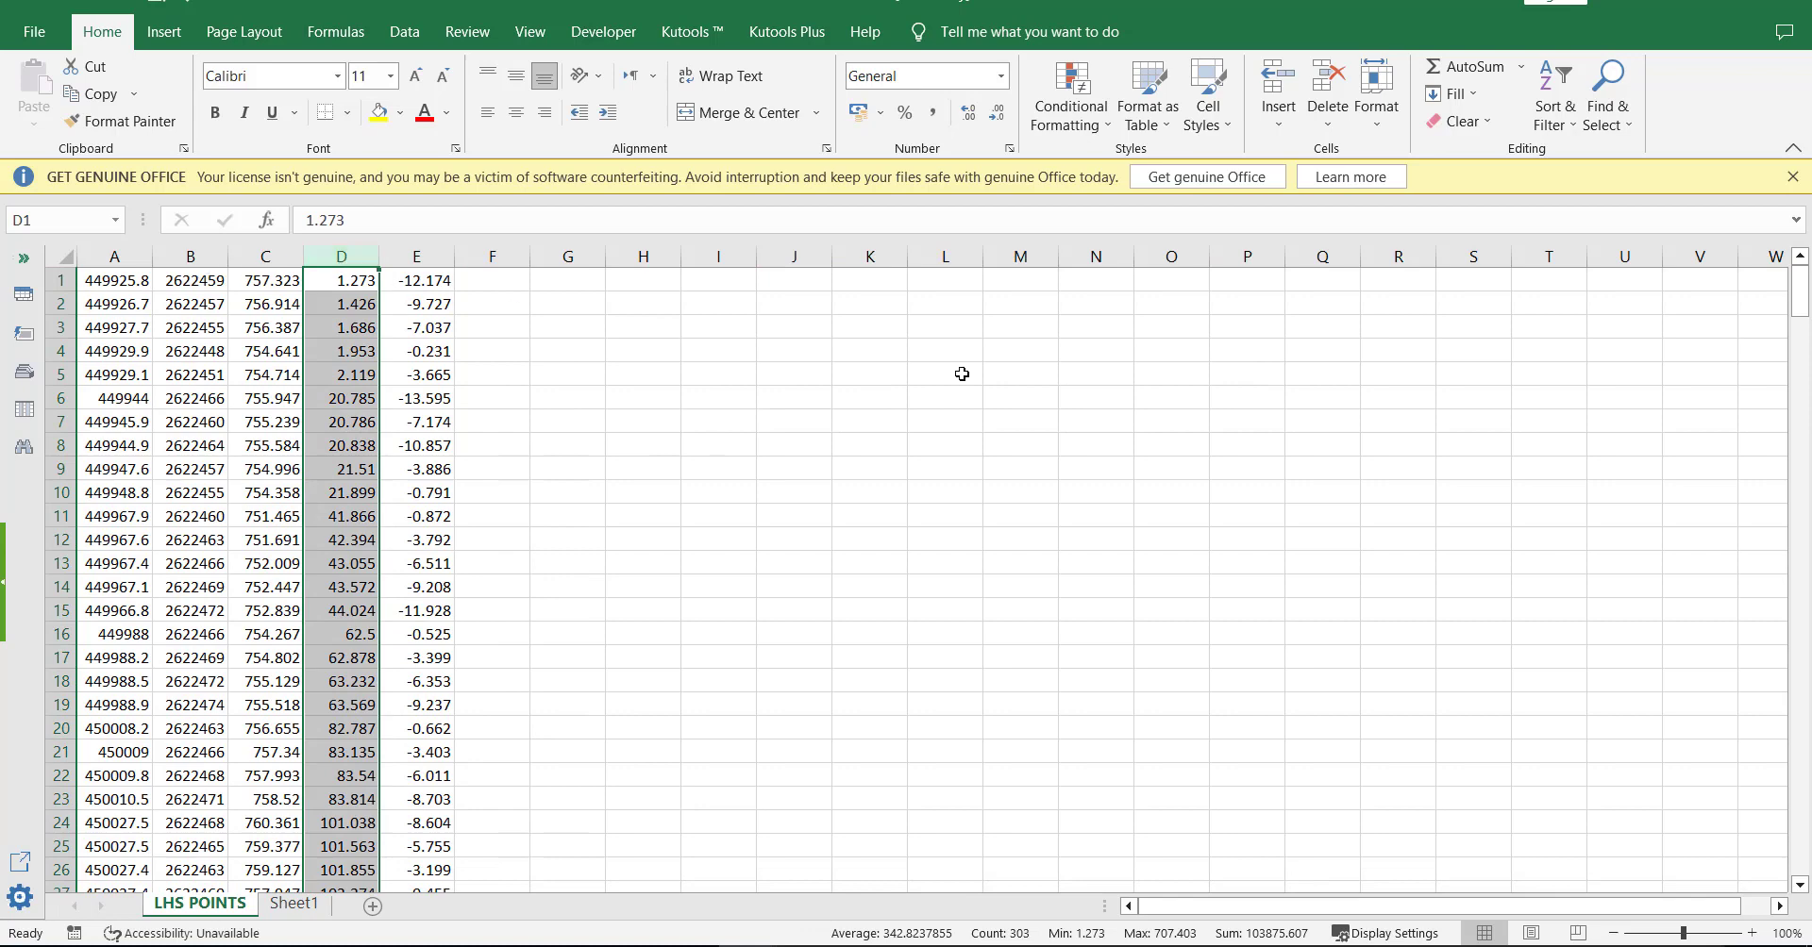
pyautogui.click(1556, 131)
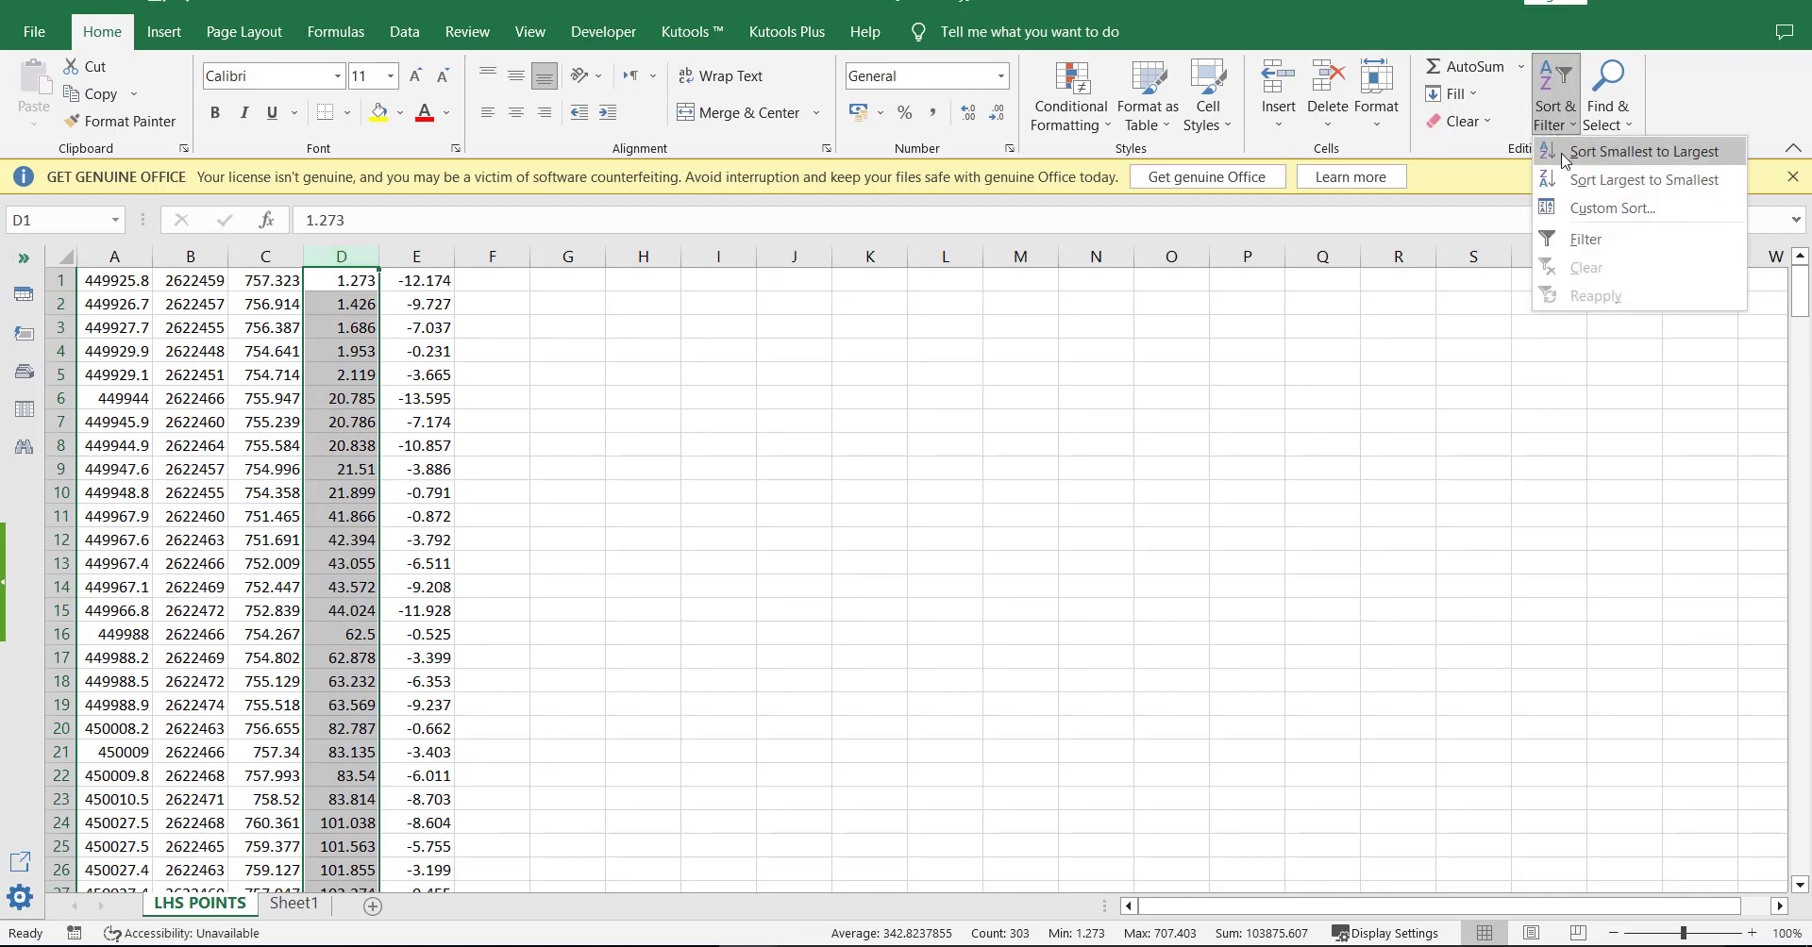
pyautogui.click(1563, 161)
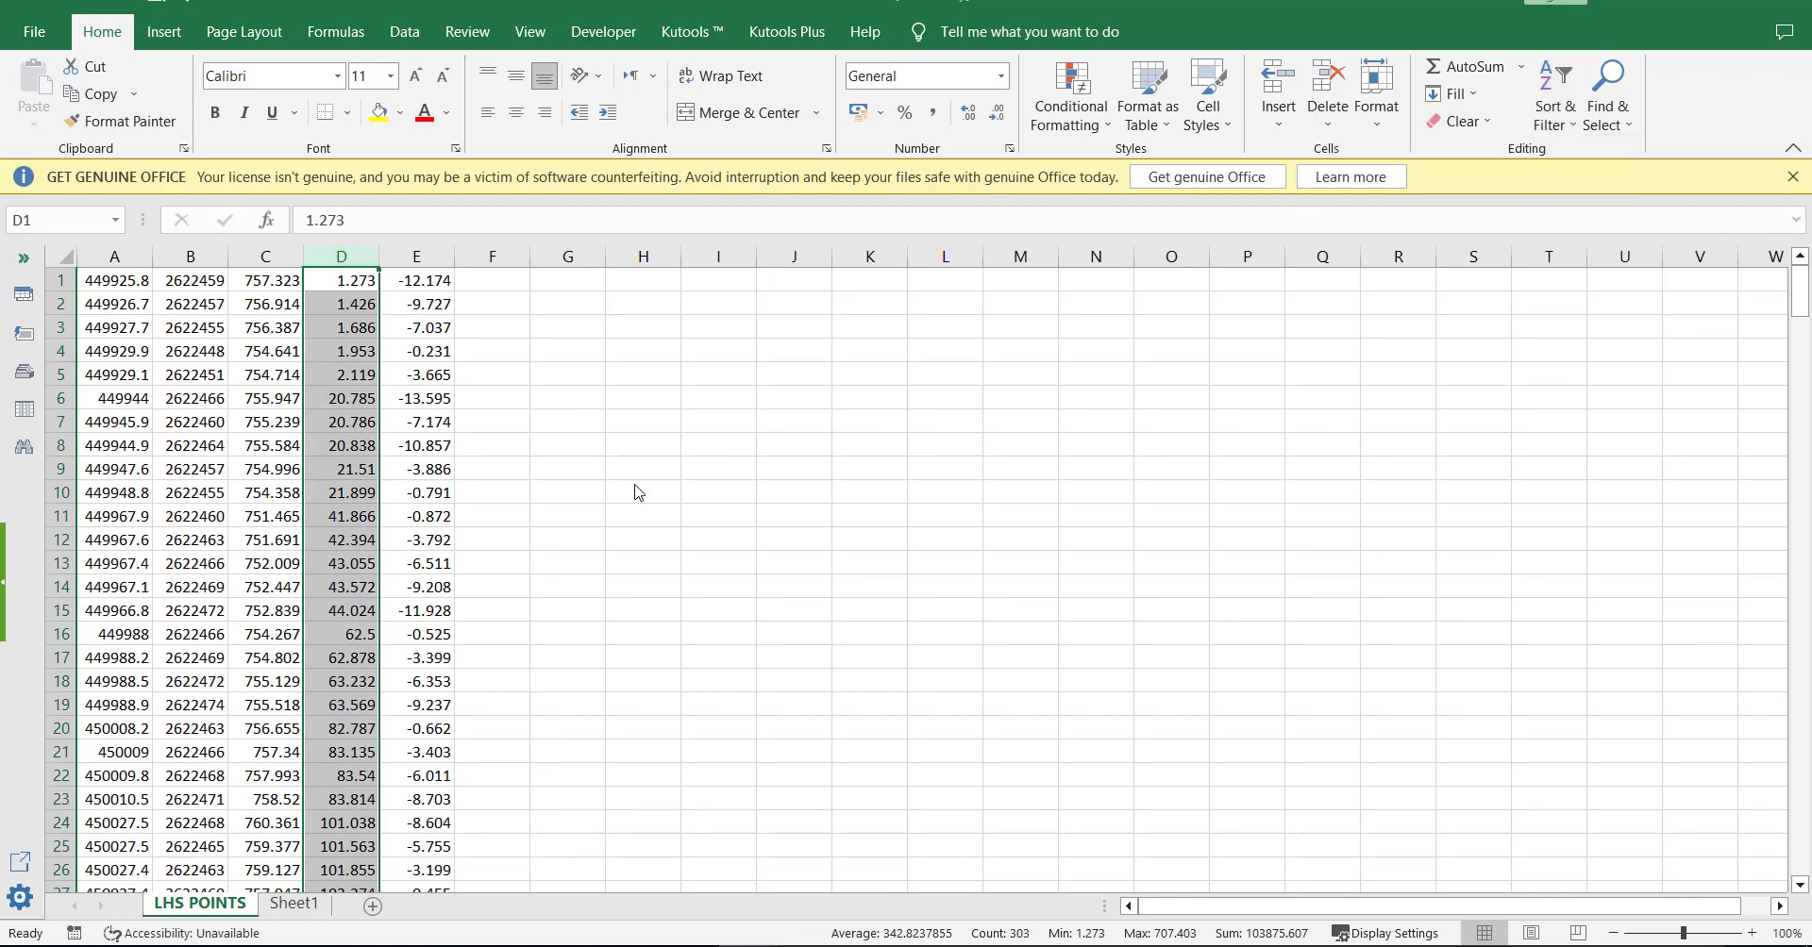
pyautogui.click(1378, 535)
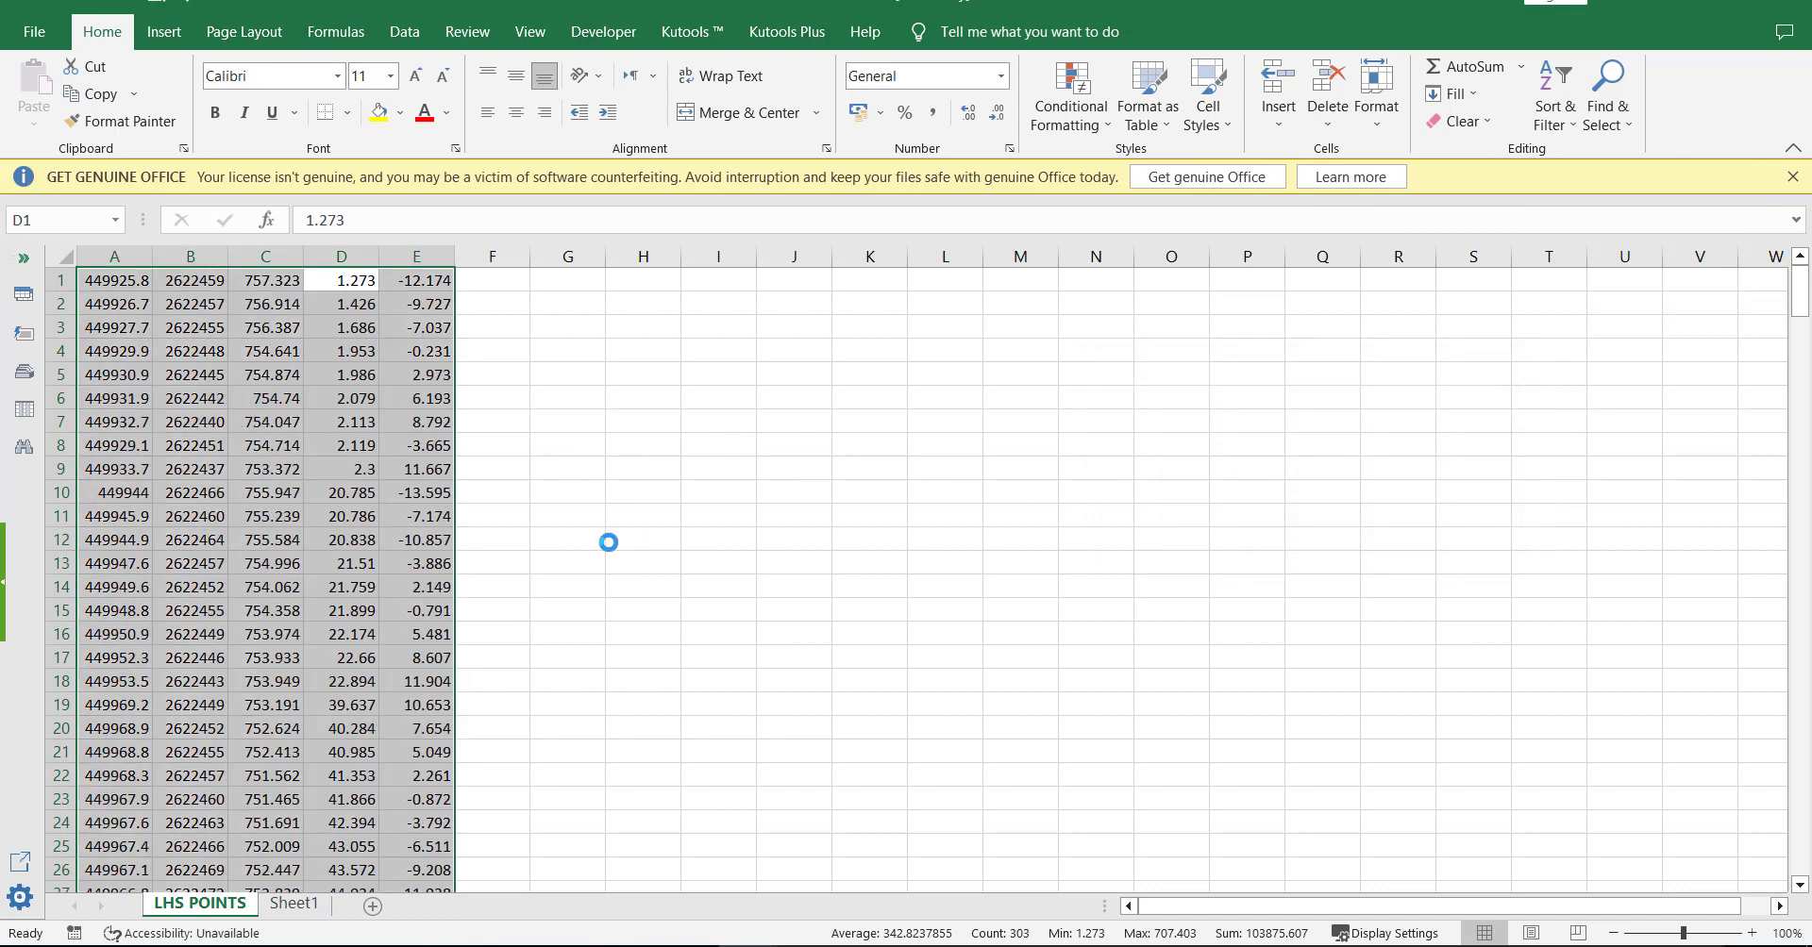
pyautogui.click(608, 498)
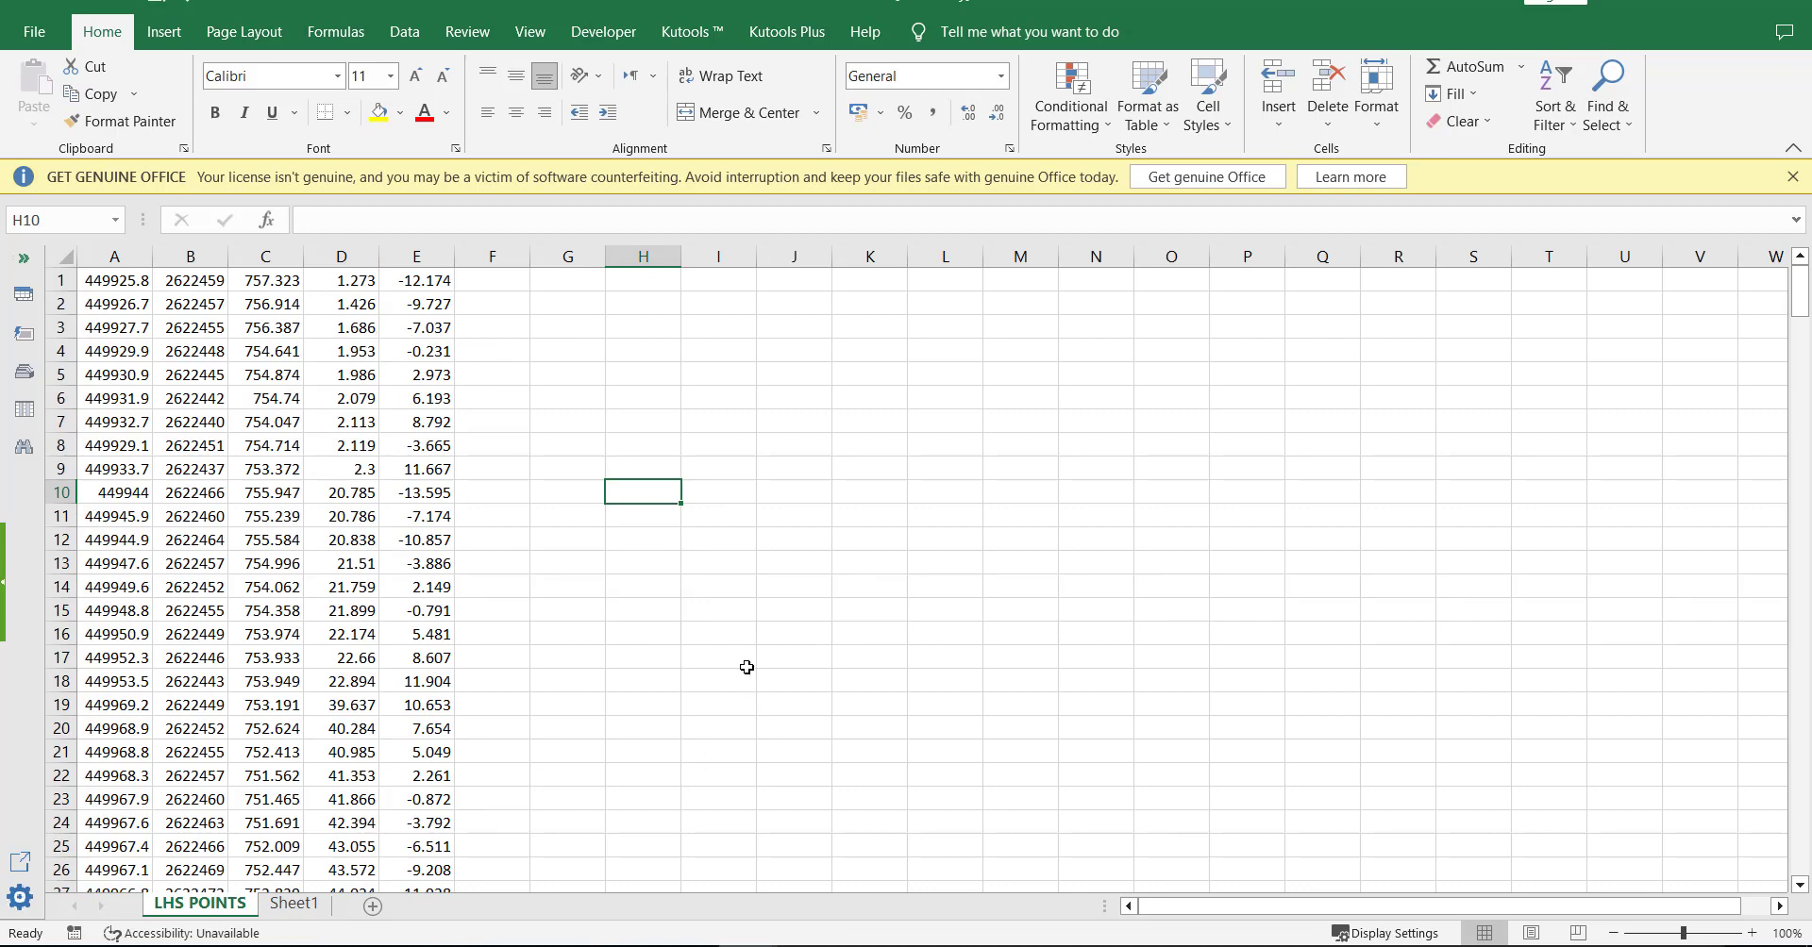
# Insert a copy of Chainage column D as a new column A
pyautogui.click(354, 258)
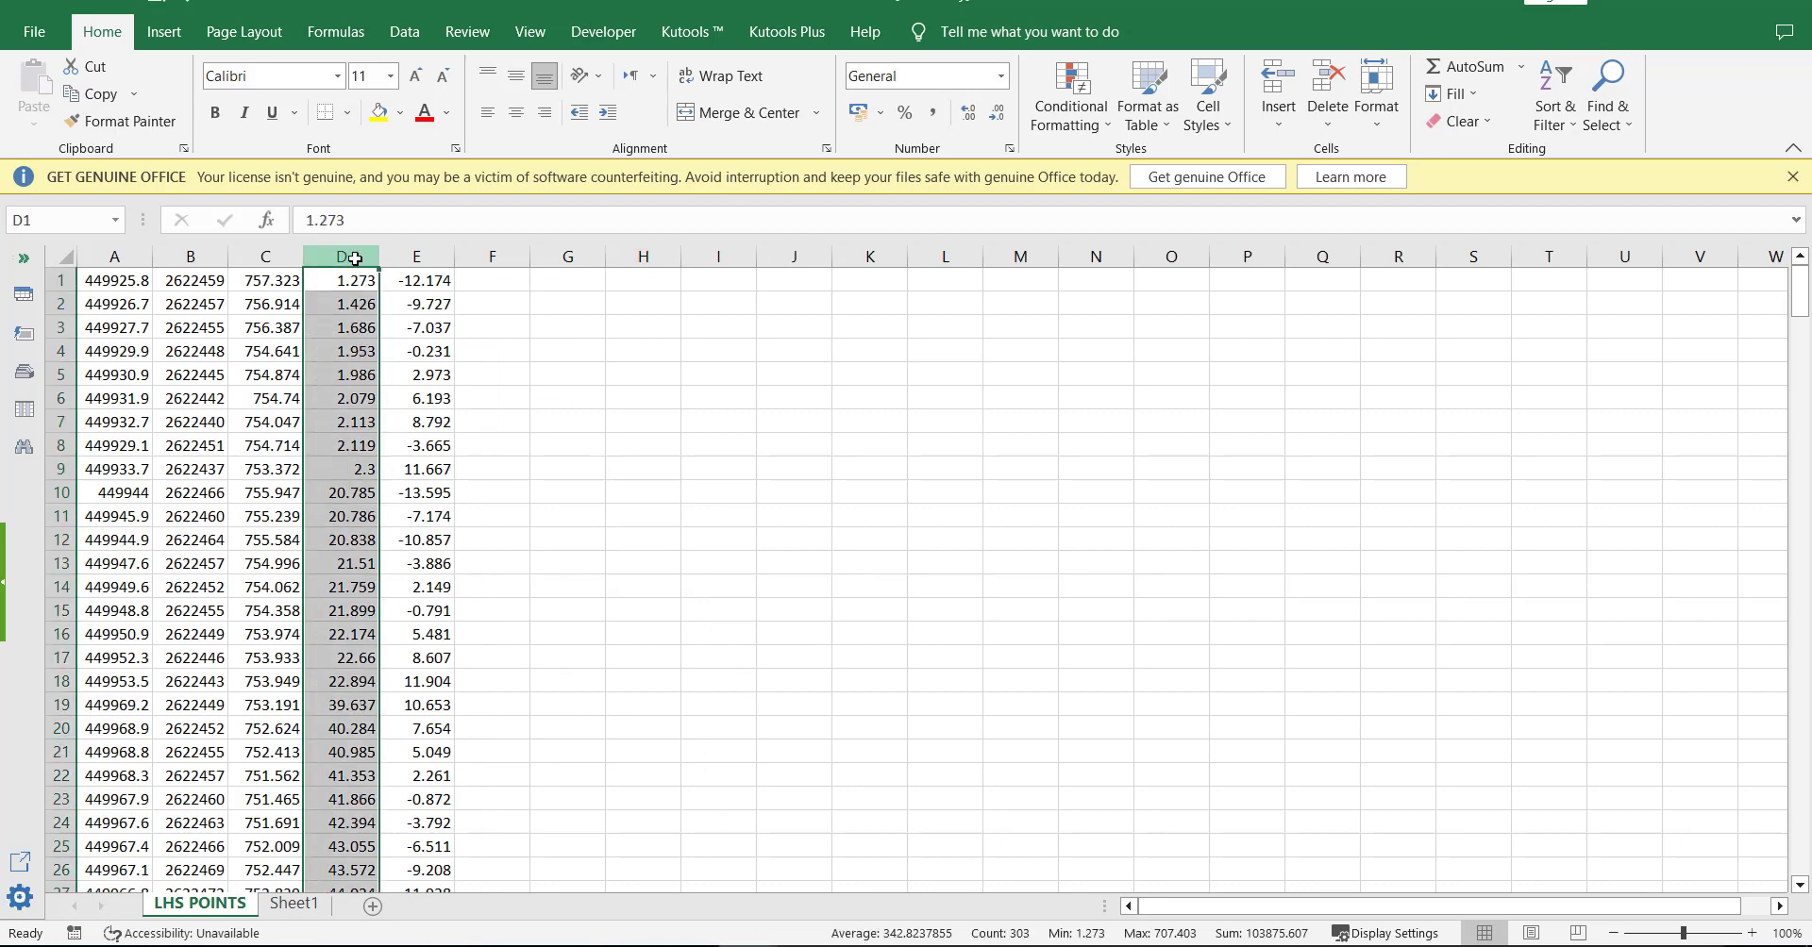
pyautogui.hotkey('ctrl', 'c')
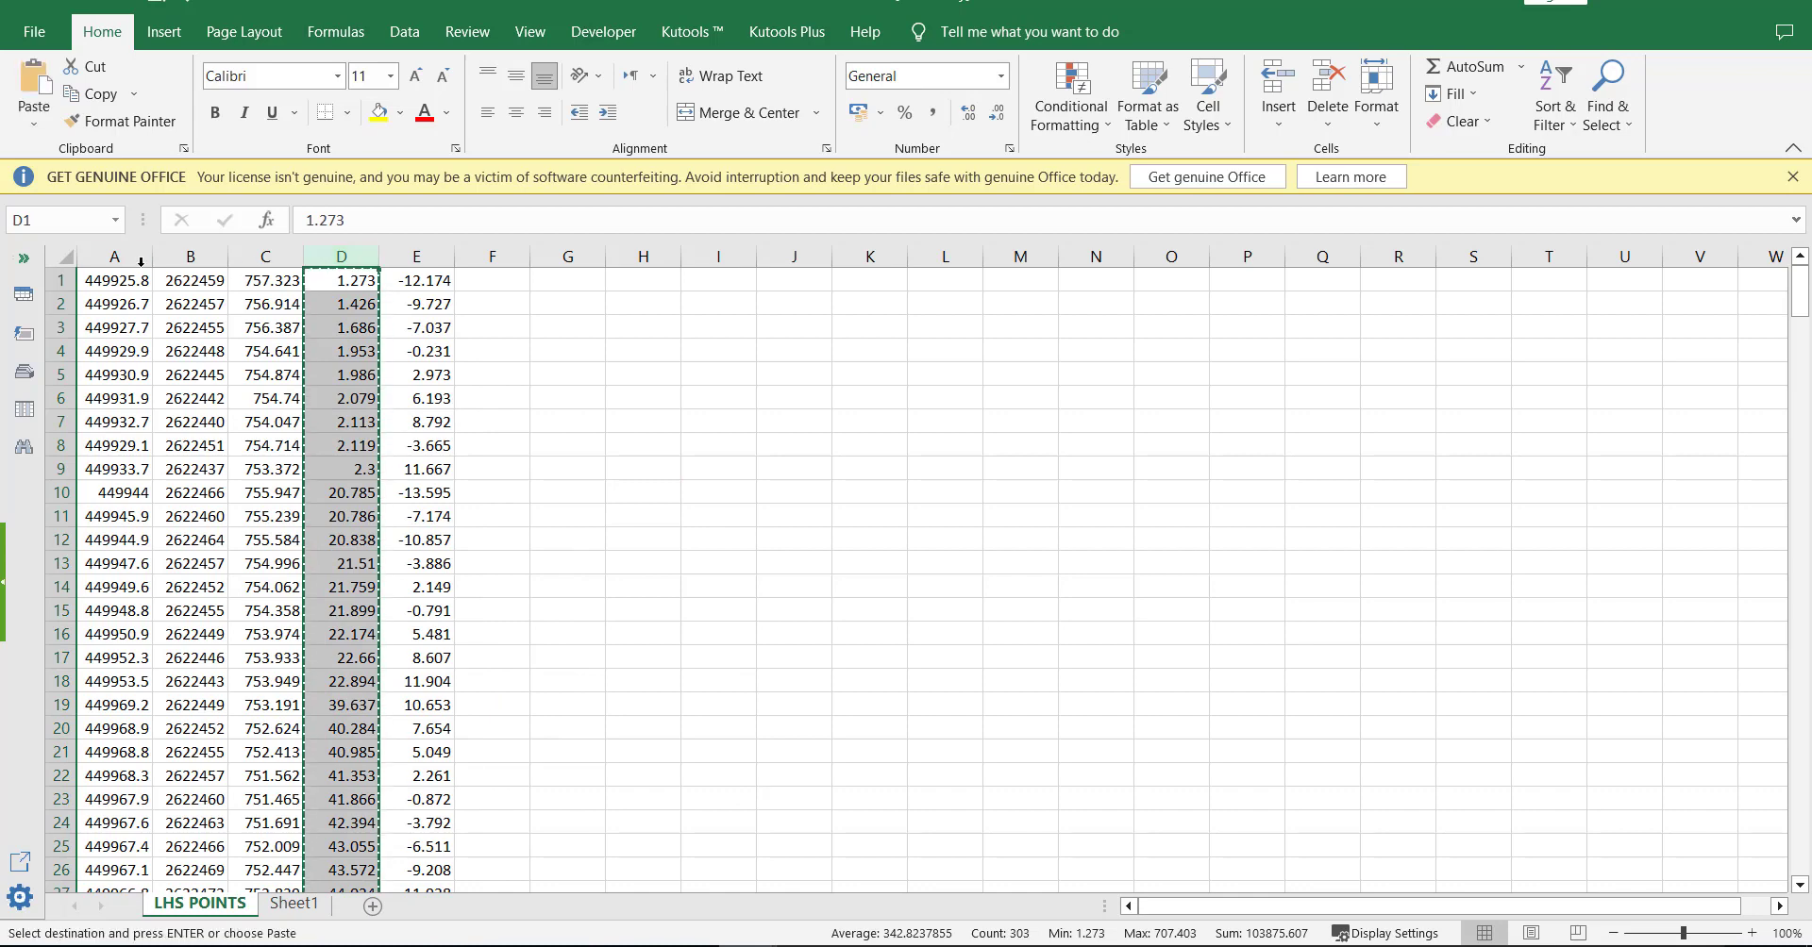
pyautogui.click(132, 259)
pyautogui.hotkey('ctrl', '+')
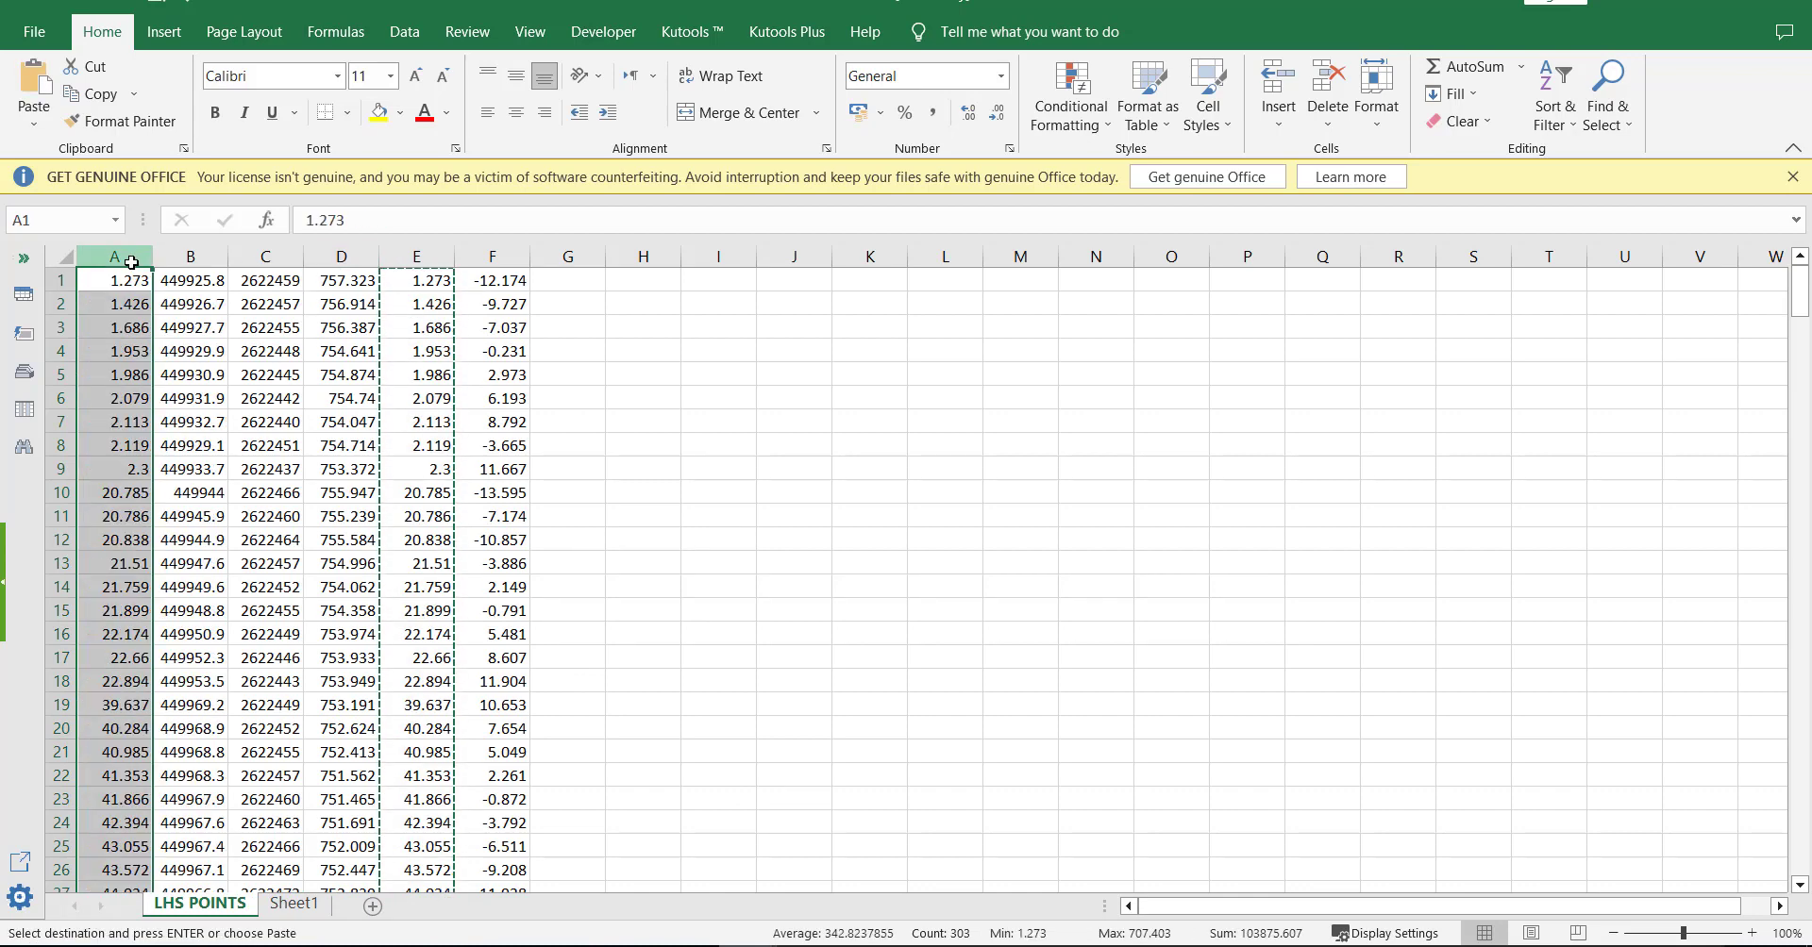
pyautogui.rightClick(131, 258)
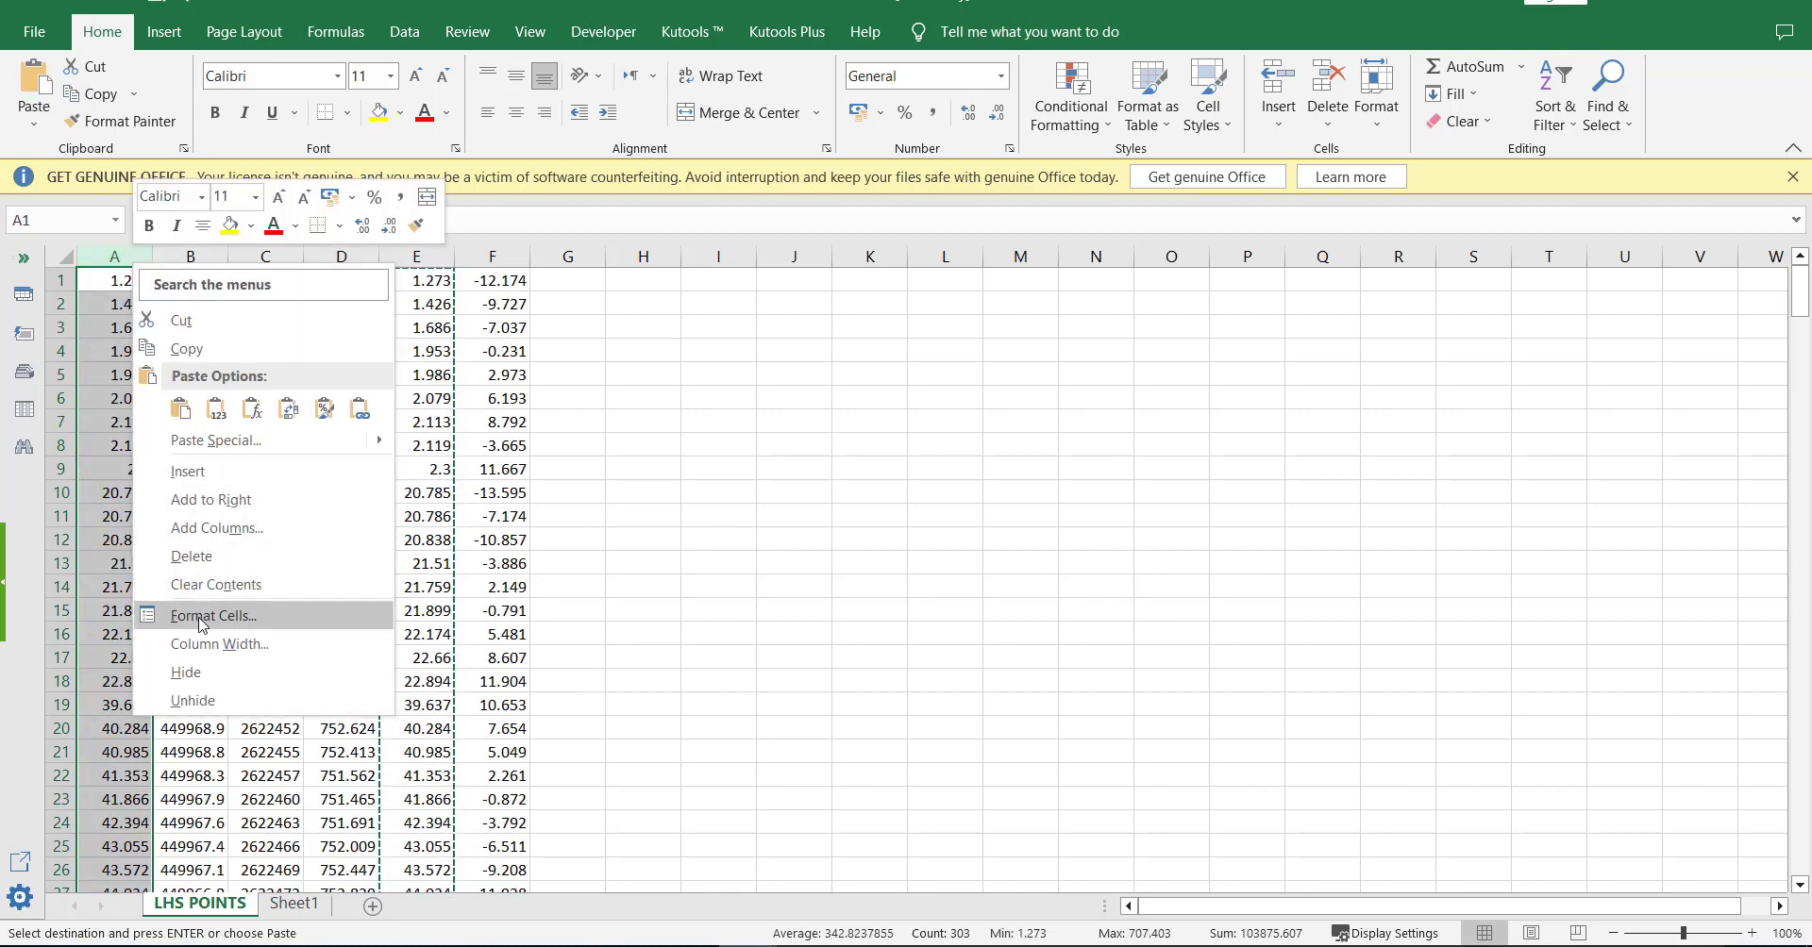
pyautogui.press('Escape')
pyautogui.press('Escape')
# Give column A the custom number format 00+000 so chainages read like 00+001
pyautogui.hotkey('ctrl', '1')
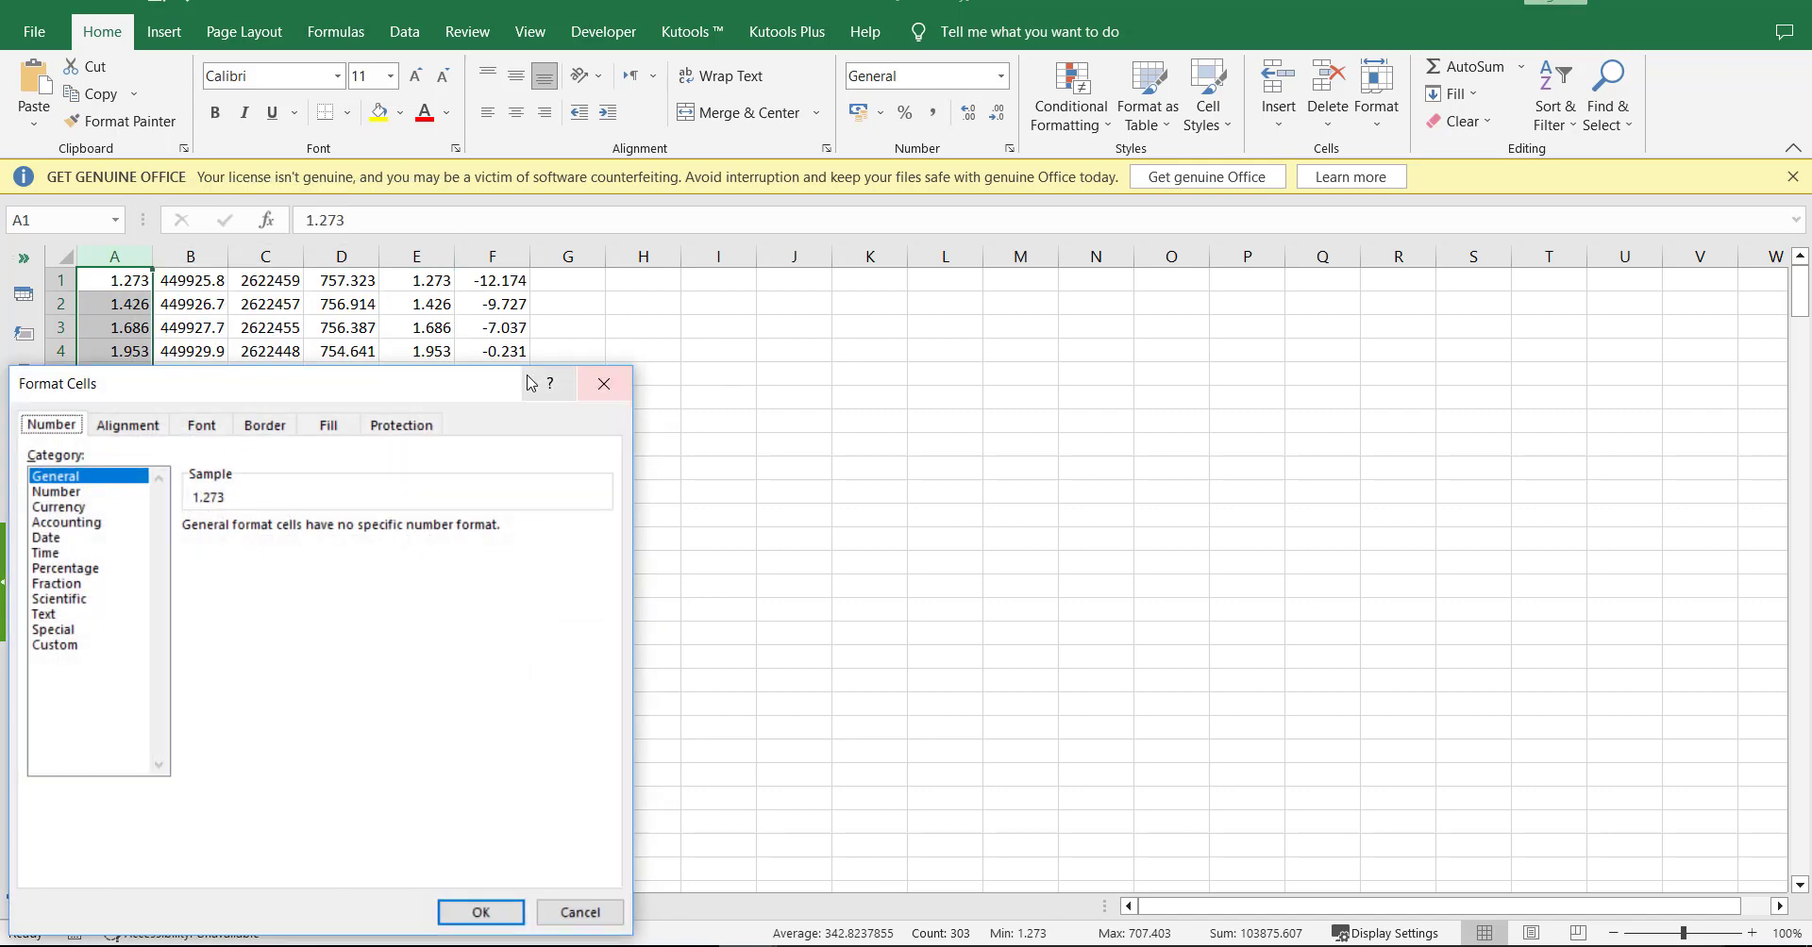
pyautogui.moveTo(577, 377); pyautogui.dragTo(1488, 182)
pyautogui.click(989, 448)
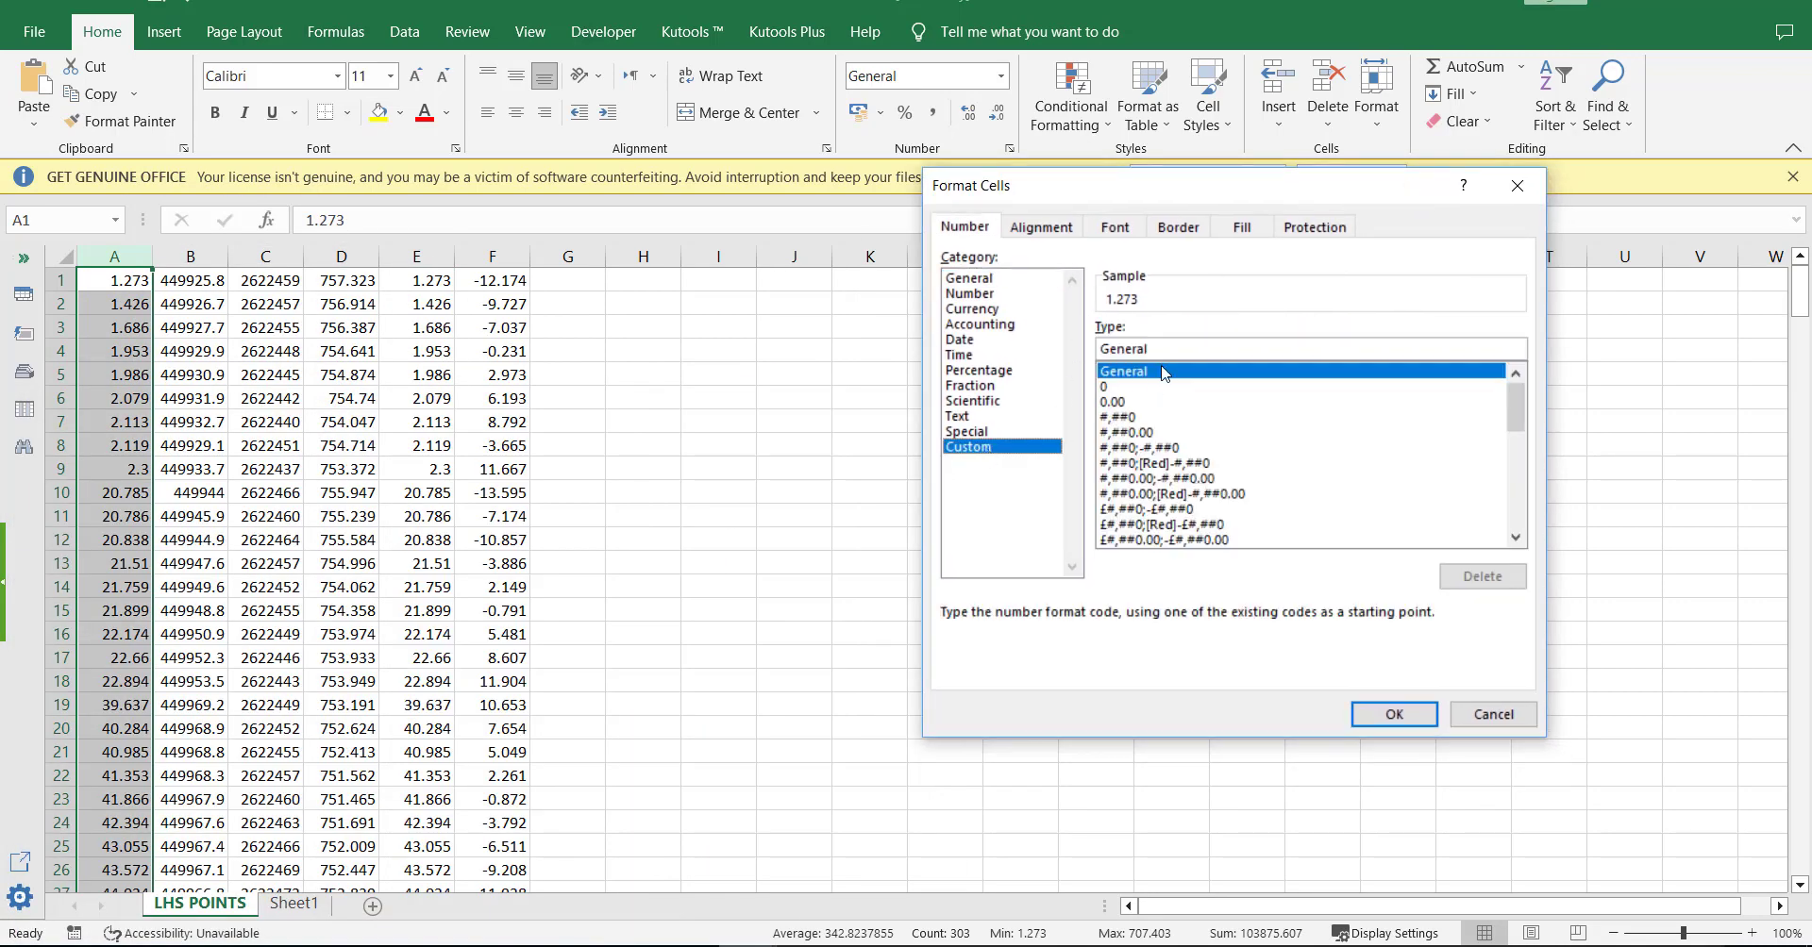
pyautogui.write('00+000')
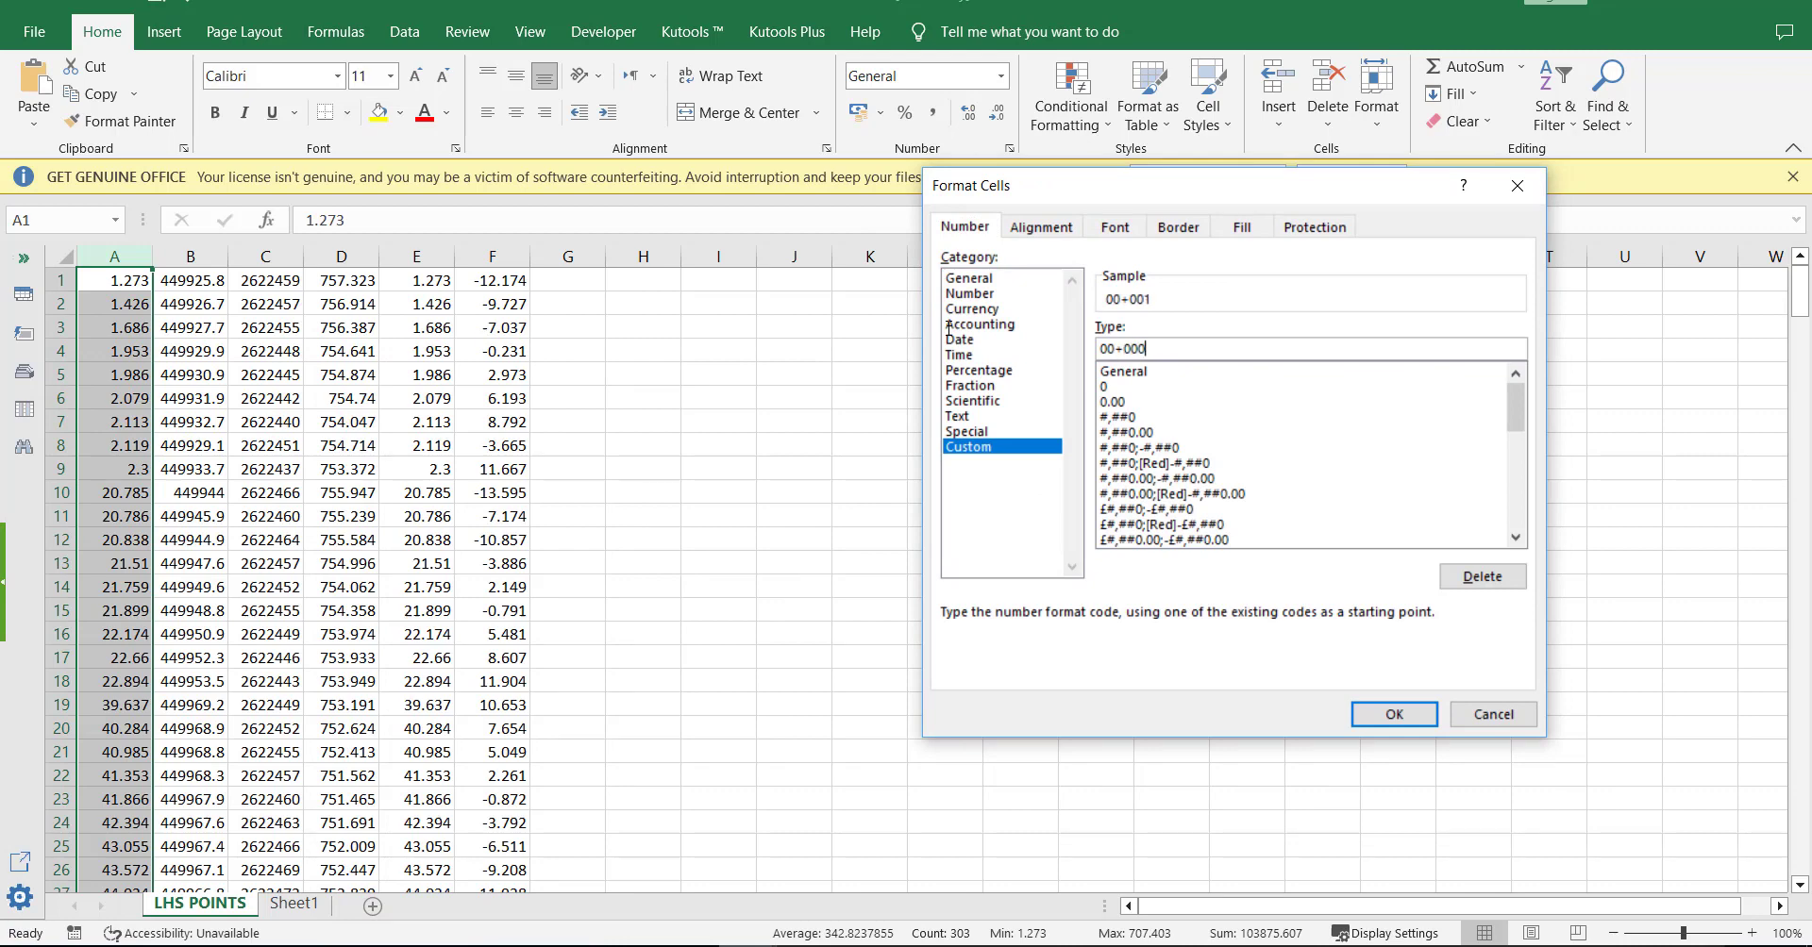
pyautogui.press('Return')
pyautogui.click(712, 457)
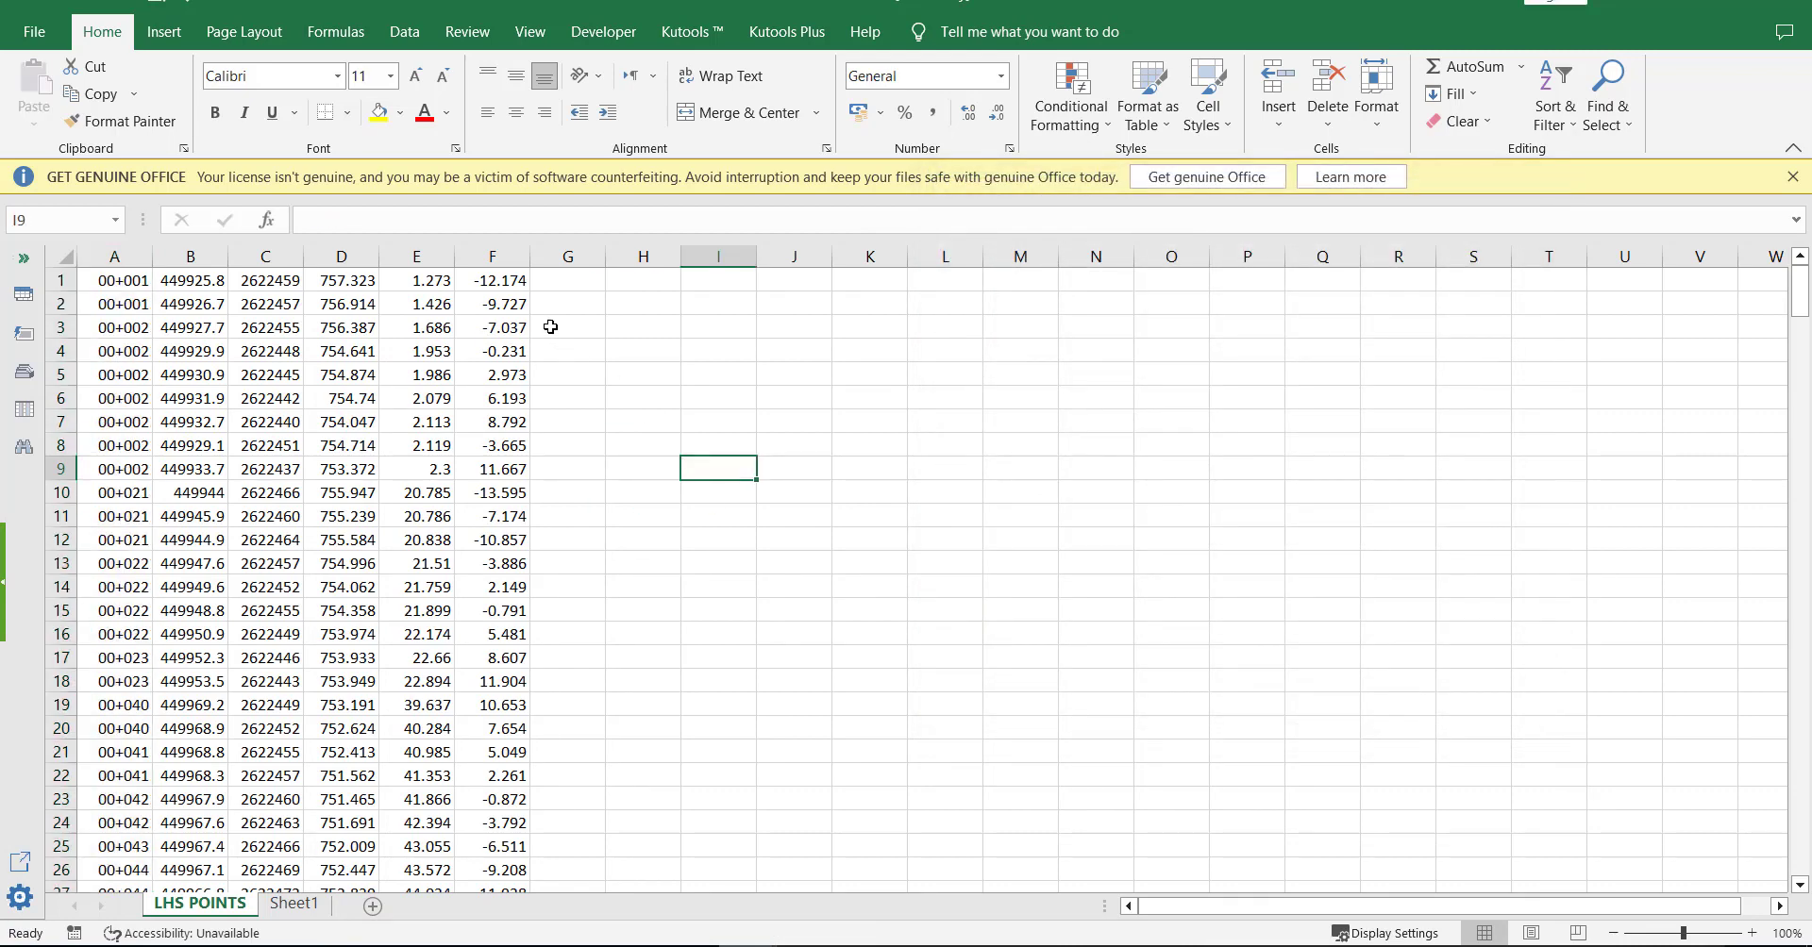
pyautogui.click(519, 280)
# Copy the CHAINAGE–REMARKS header row from XYZSTOS and insert it above the LHS POINTS data
pyautogui.hotkey('ctrl', 'shift', 'Down')
pyautogui.hotkey('ctrl', 'shift', 'Left')
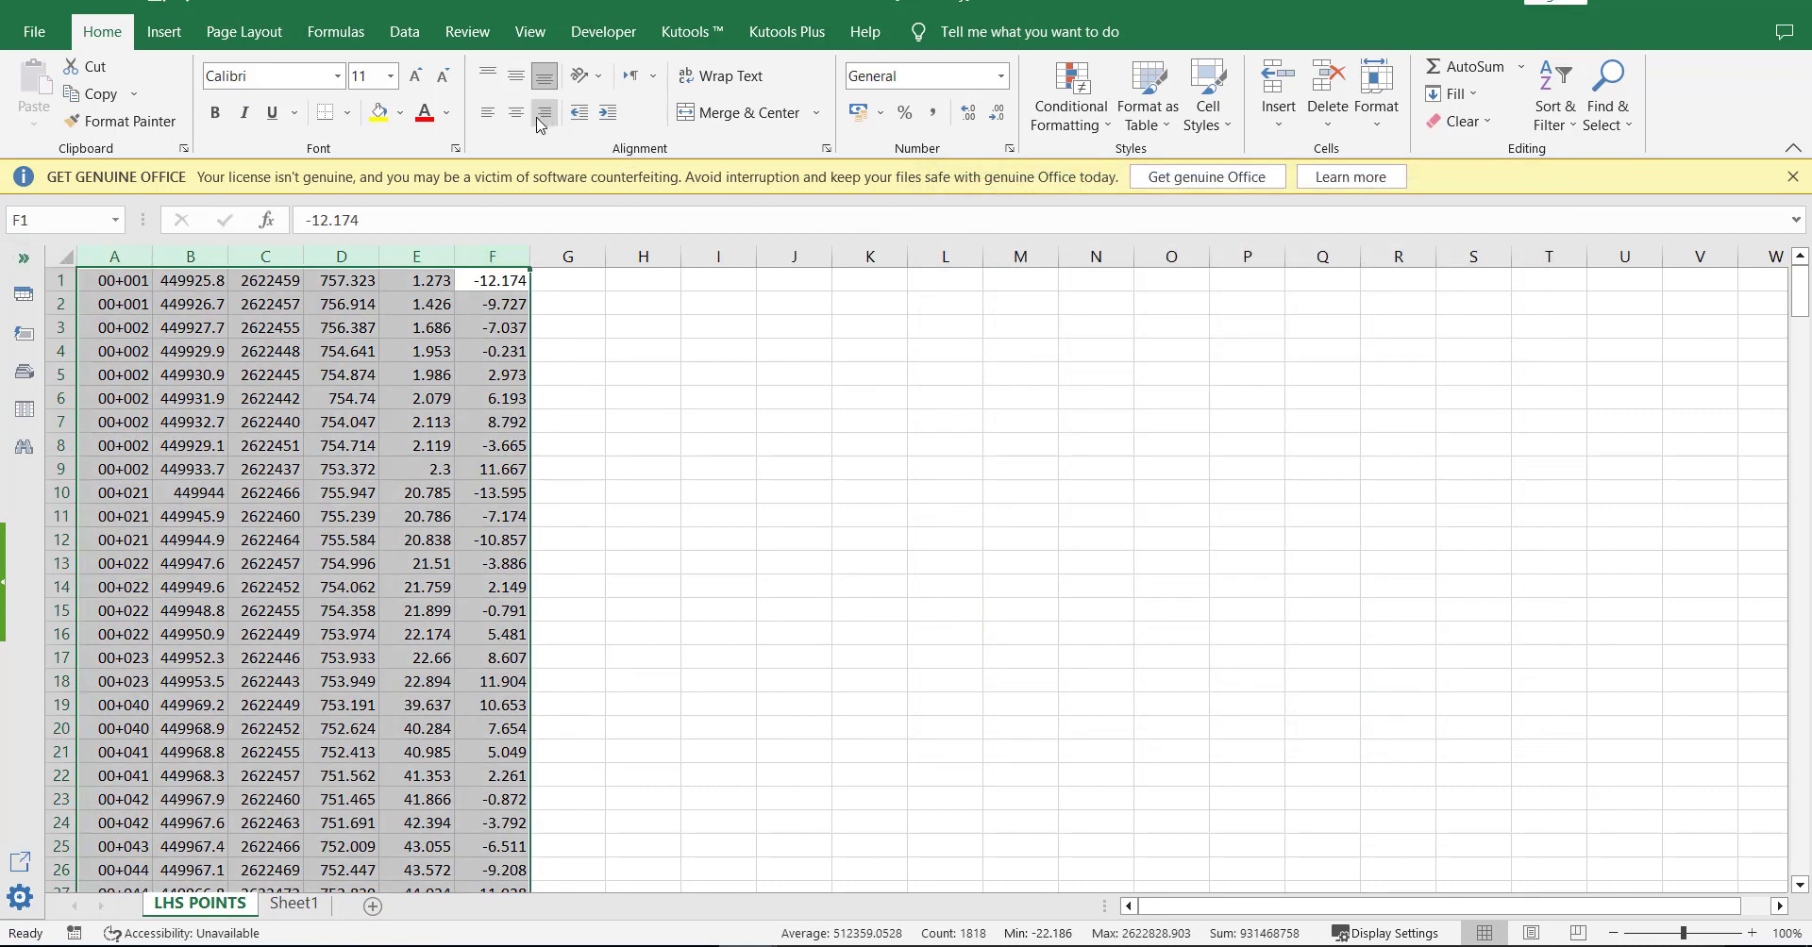
pyautogui.click(745, 465)
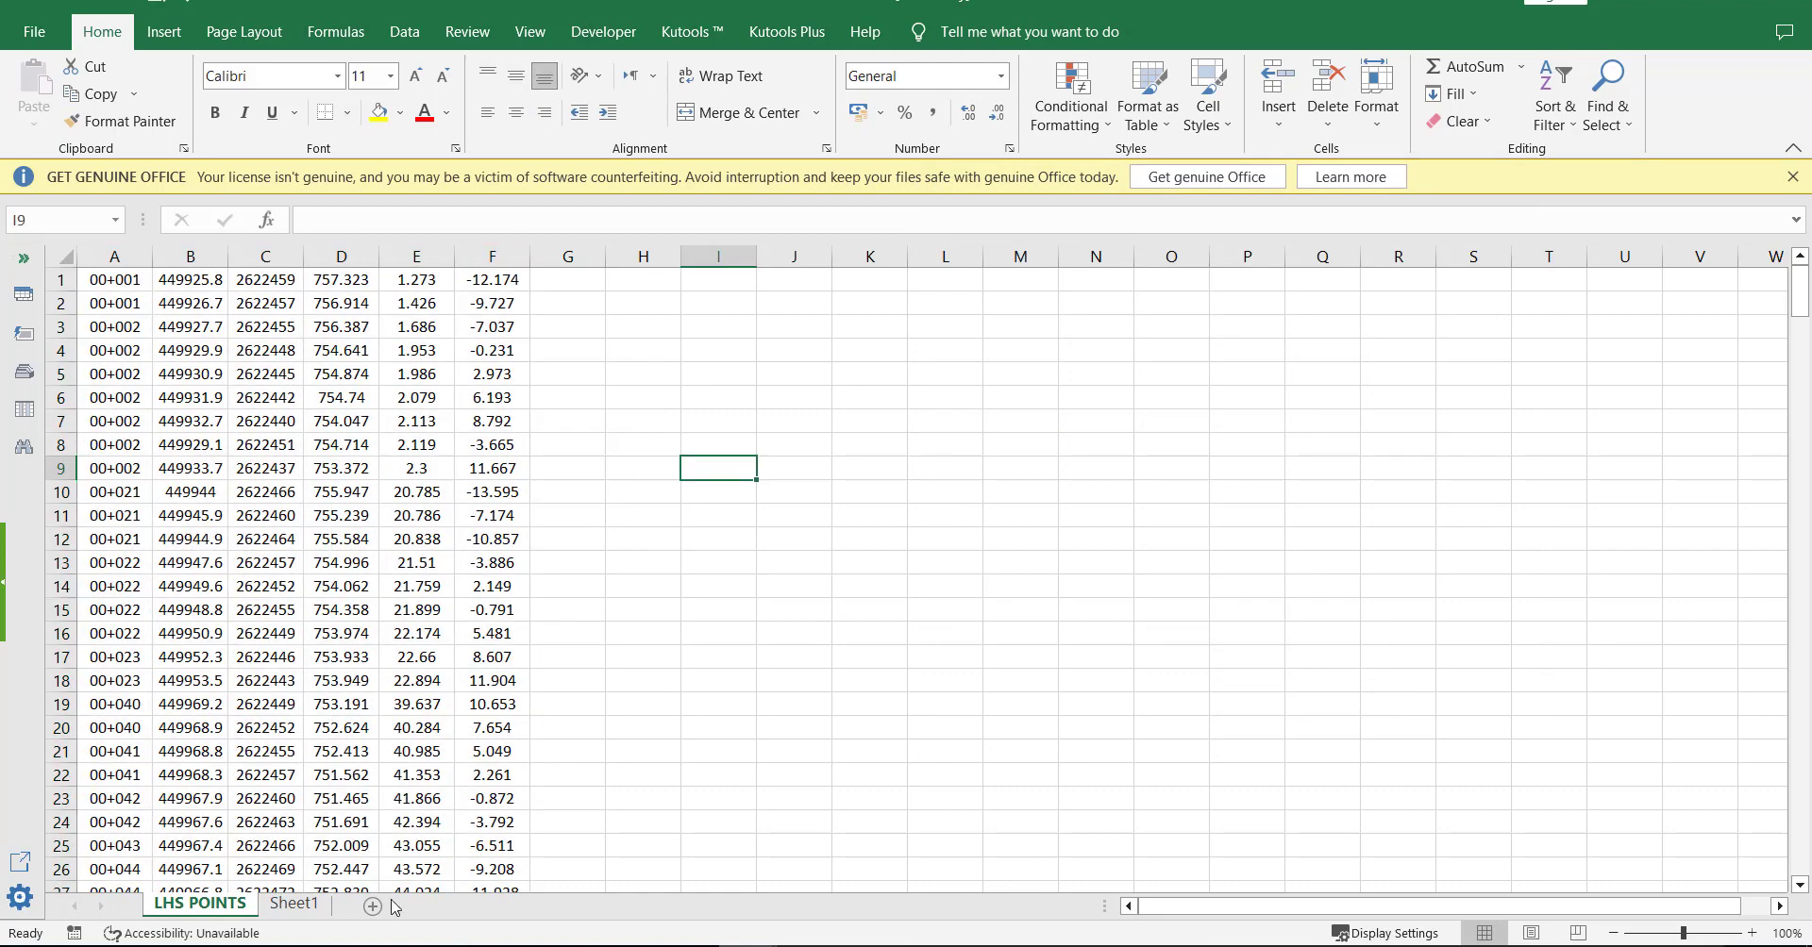
pyautogui.click(623, 850)
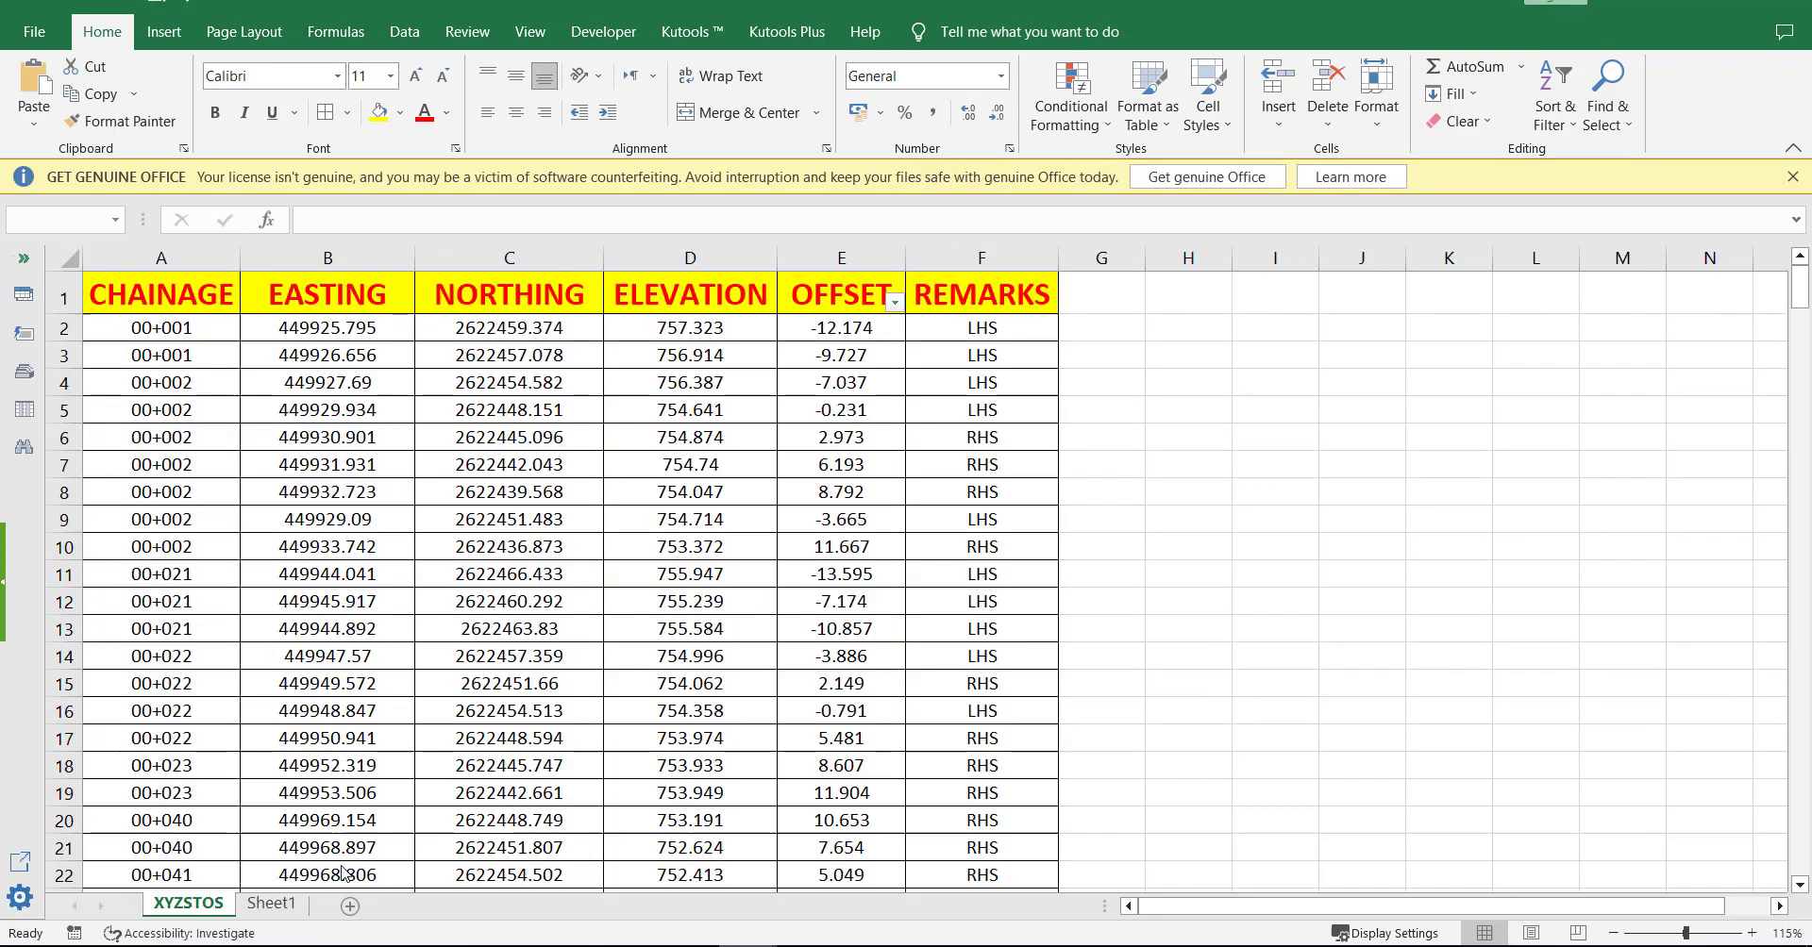
pyautogui.click(57, 299)
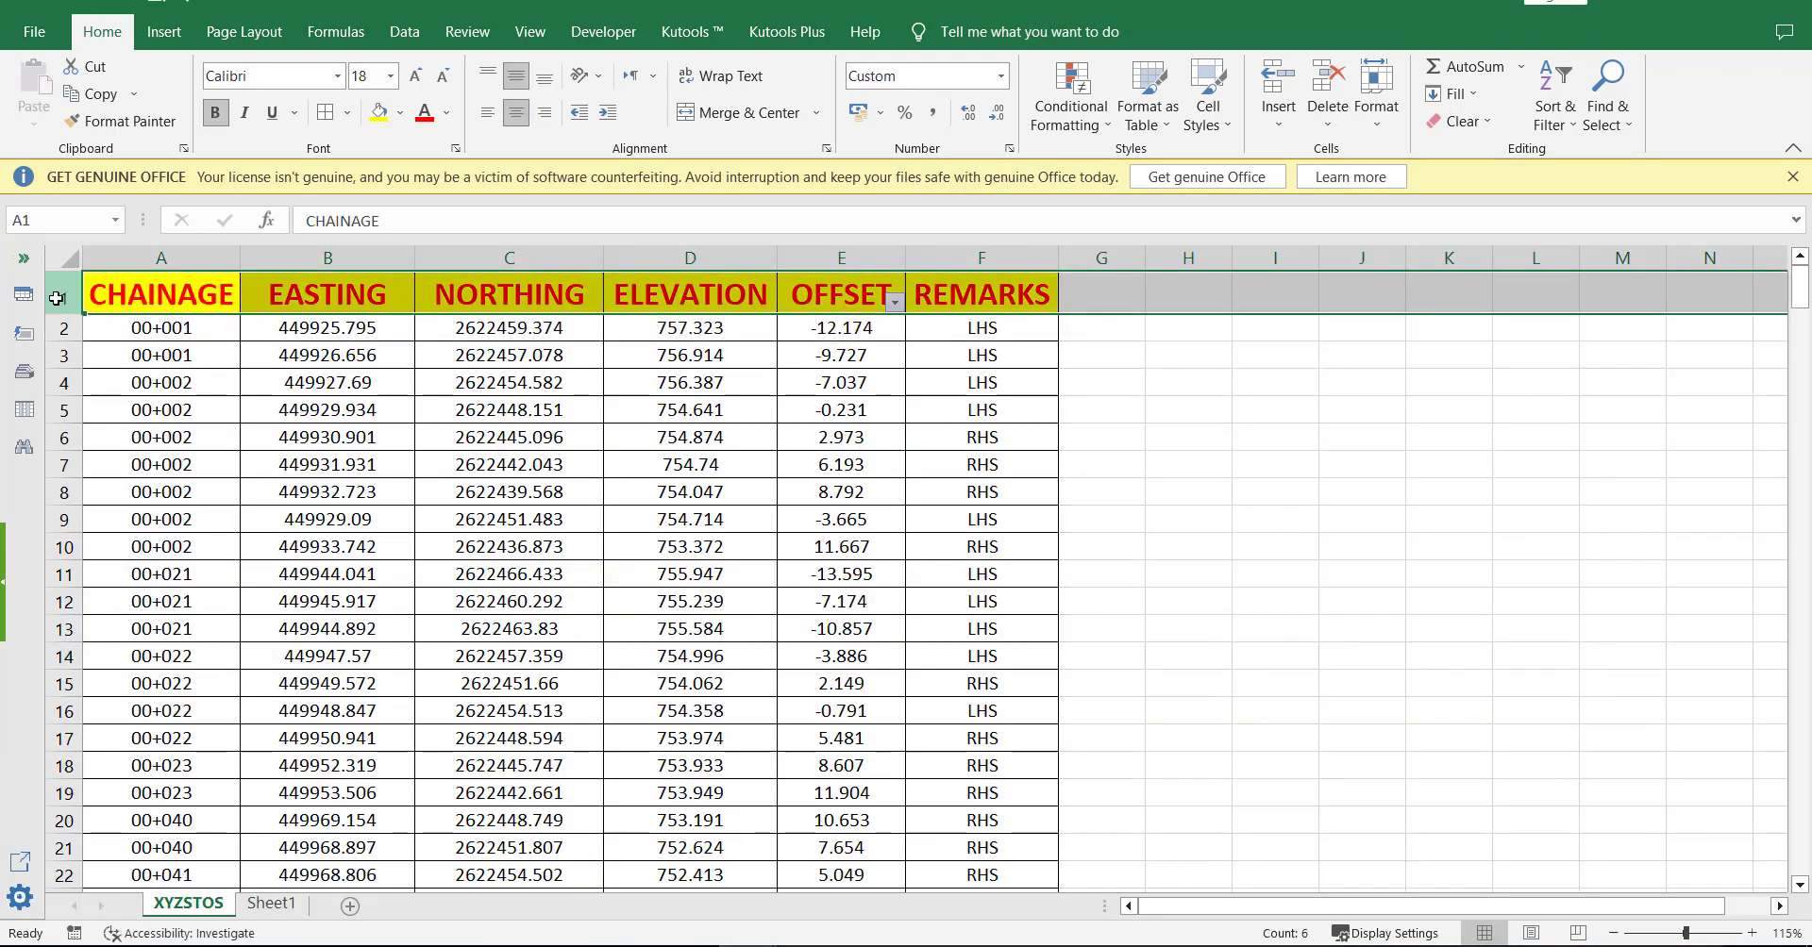
pyautogui.hotkey('ctrl', 'c')
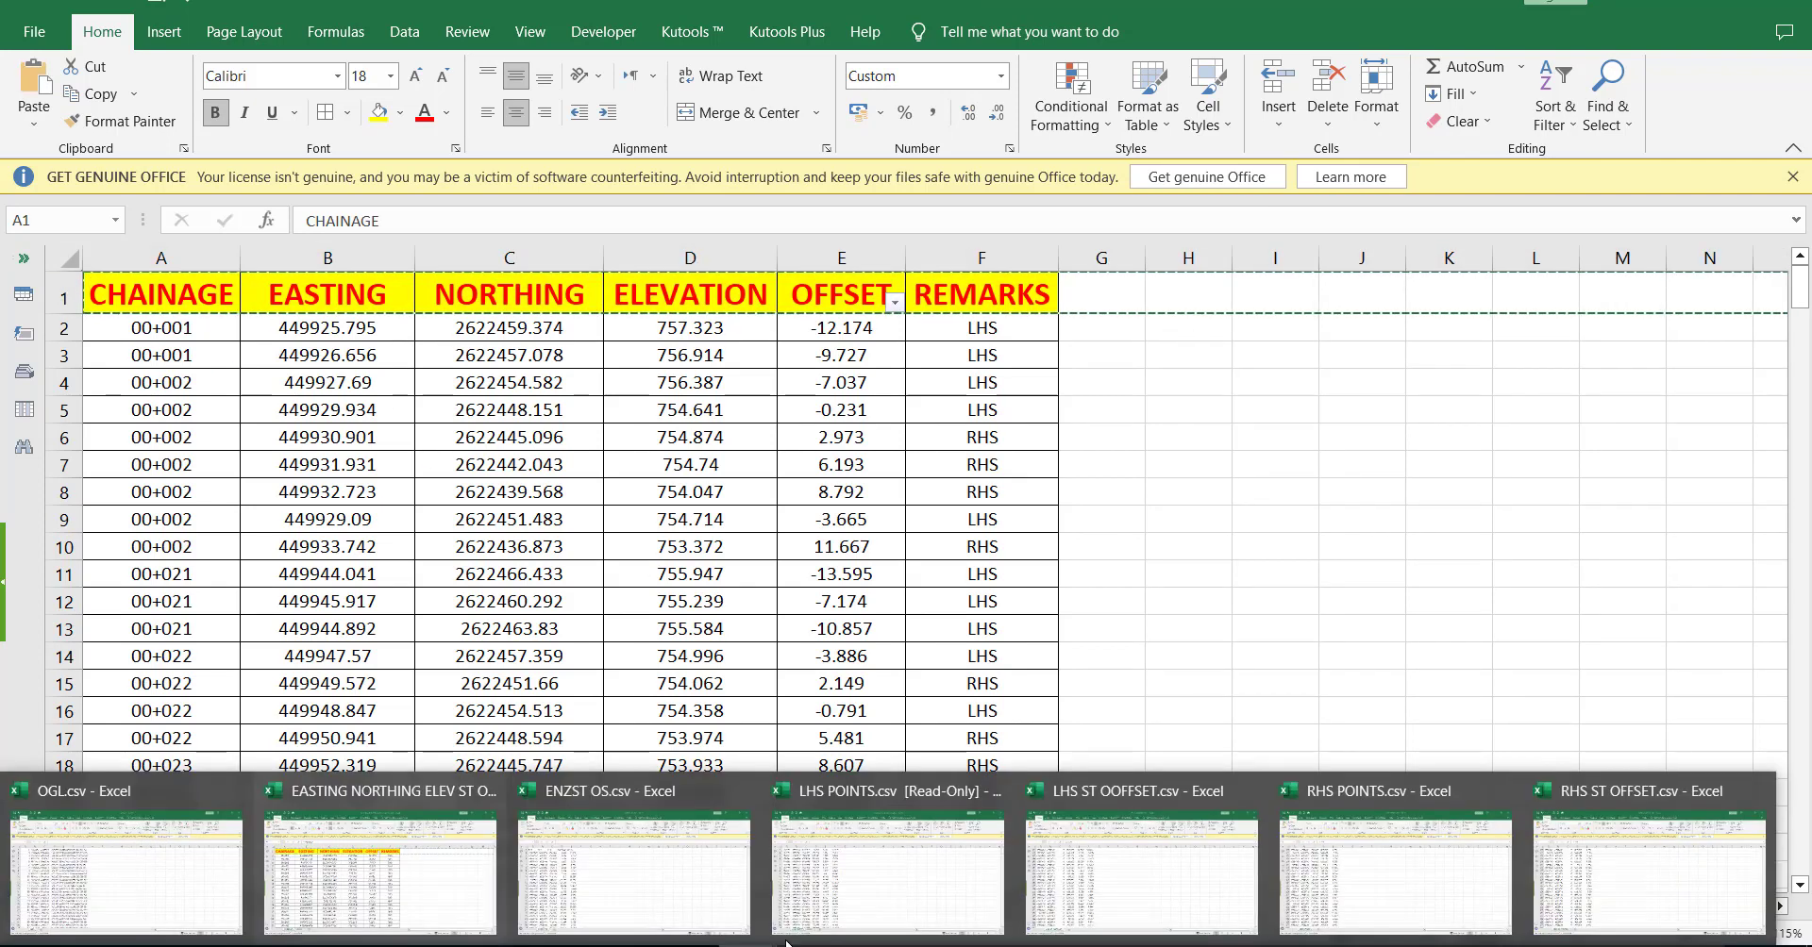
pyautogui.click(887, 868)
pyautogui.click(63, 280)
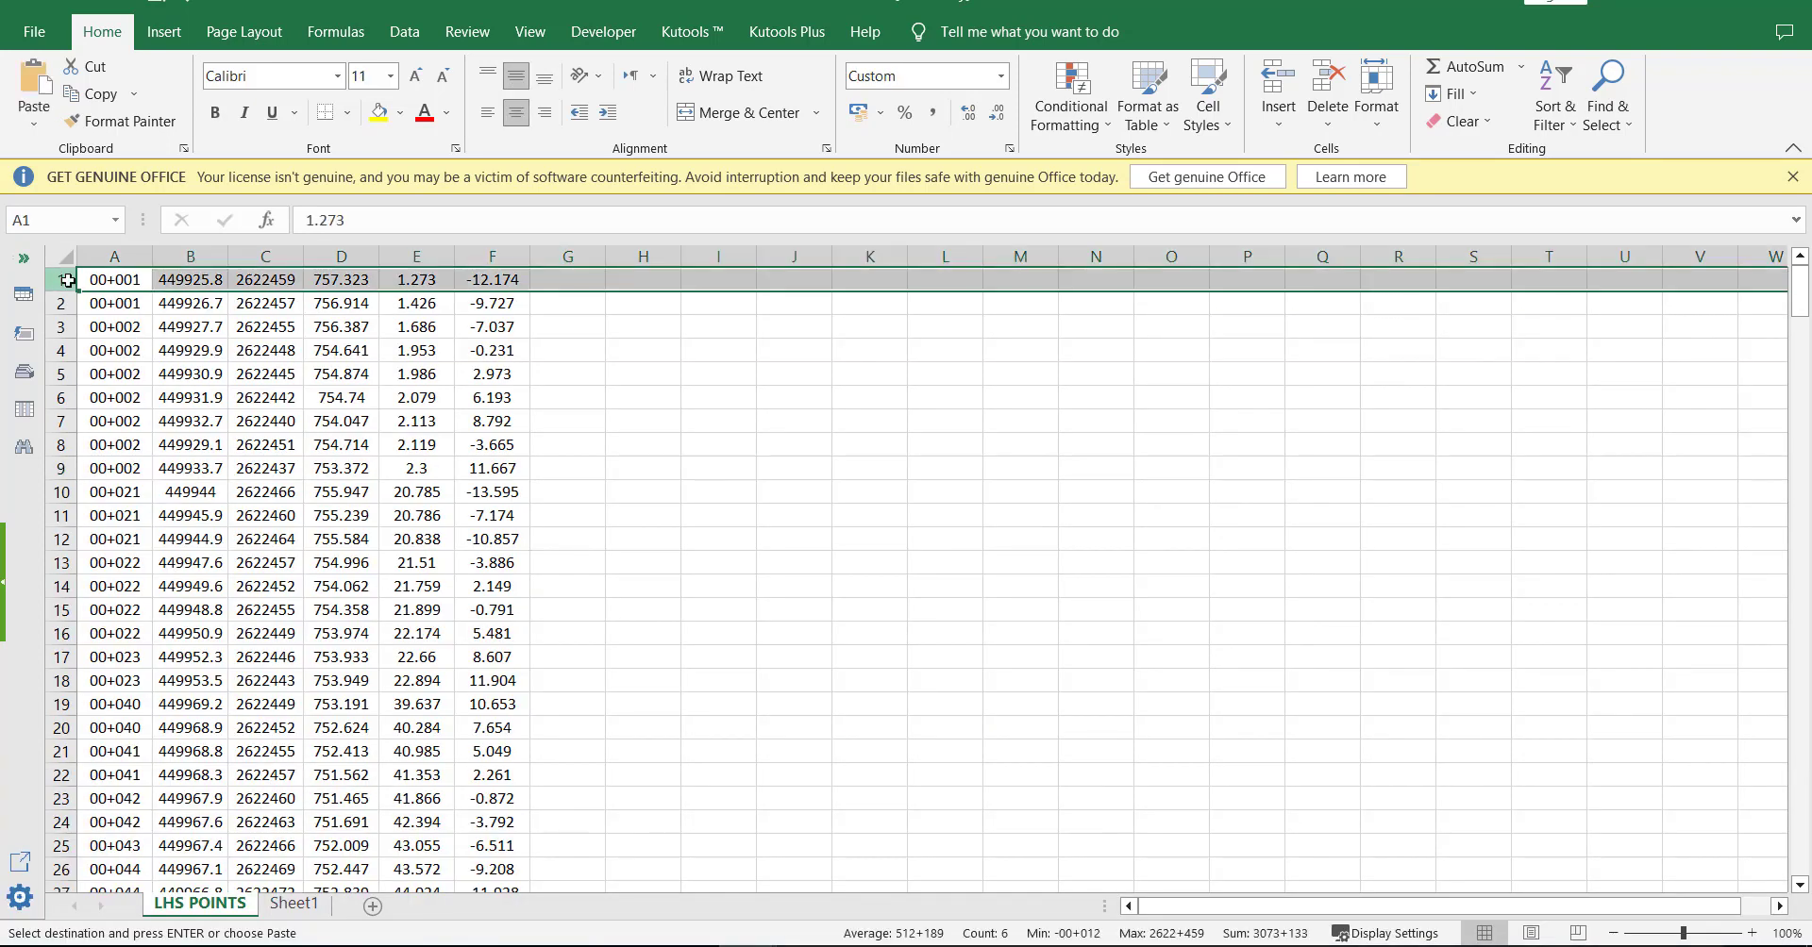
pyautogui.hotkey('ctrl', 'shift', '+')
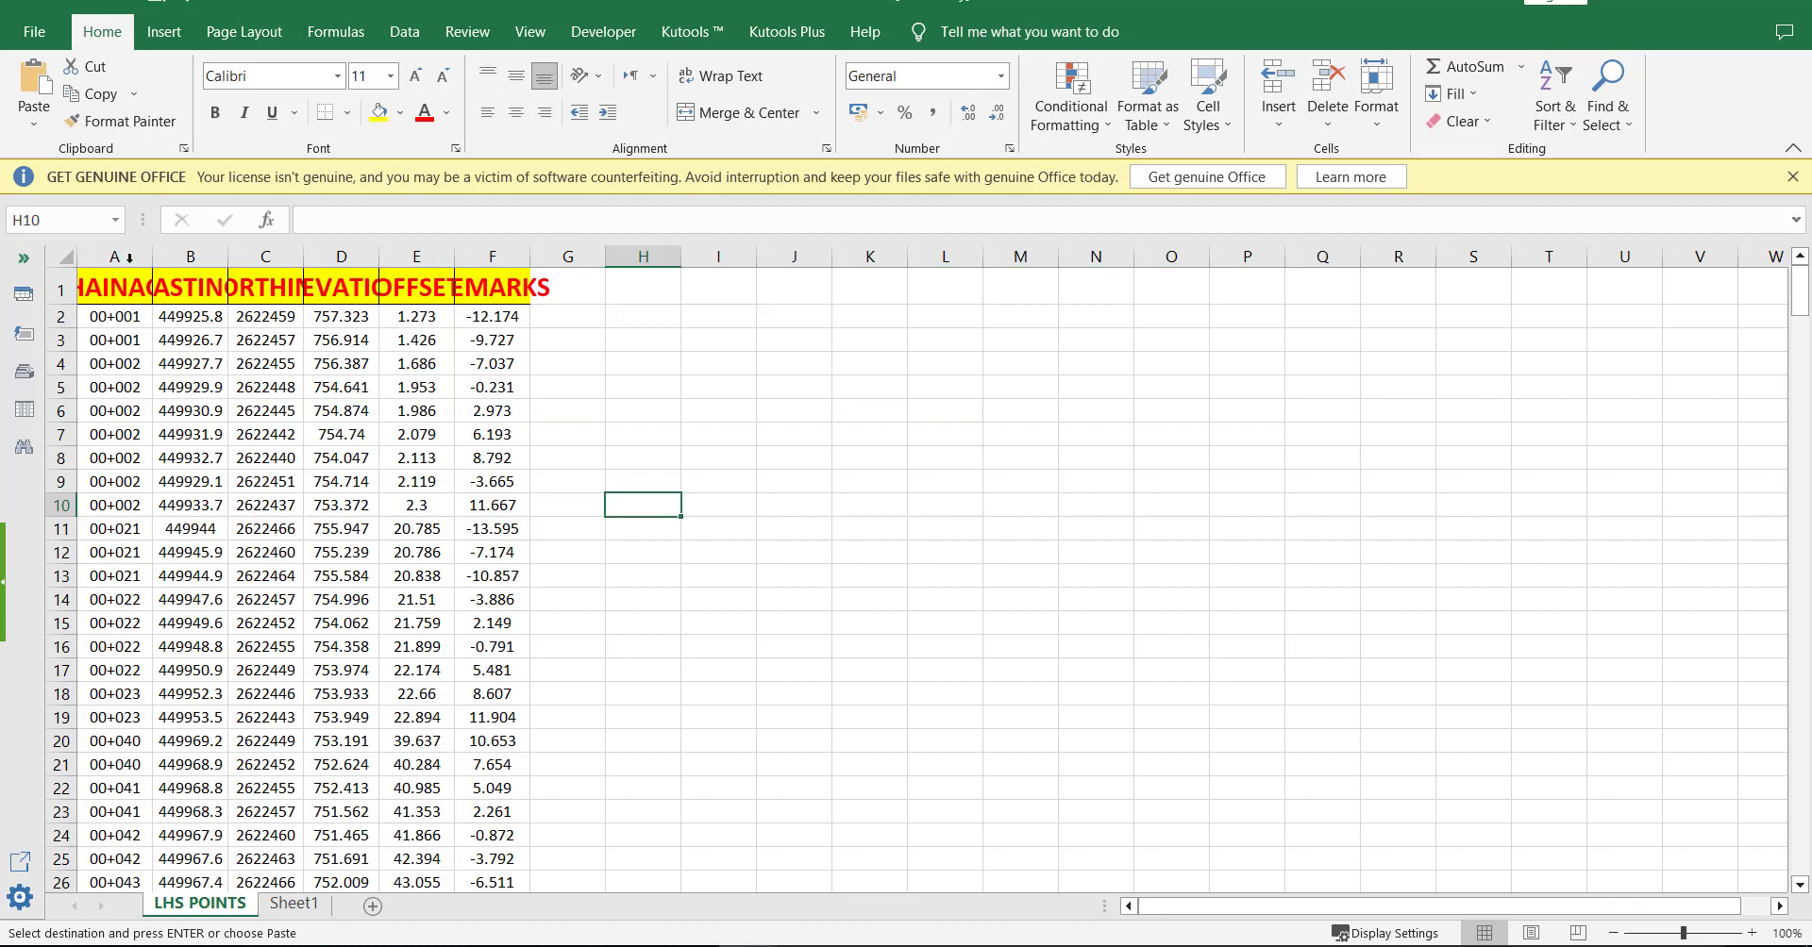
# Autofit columns A–F and drag the OFFSET header out of E1
pyautogui.moveTo(114, 257); pyautogui.dragTo(530, 265)
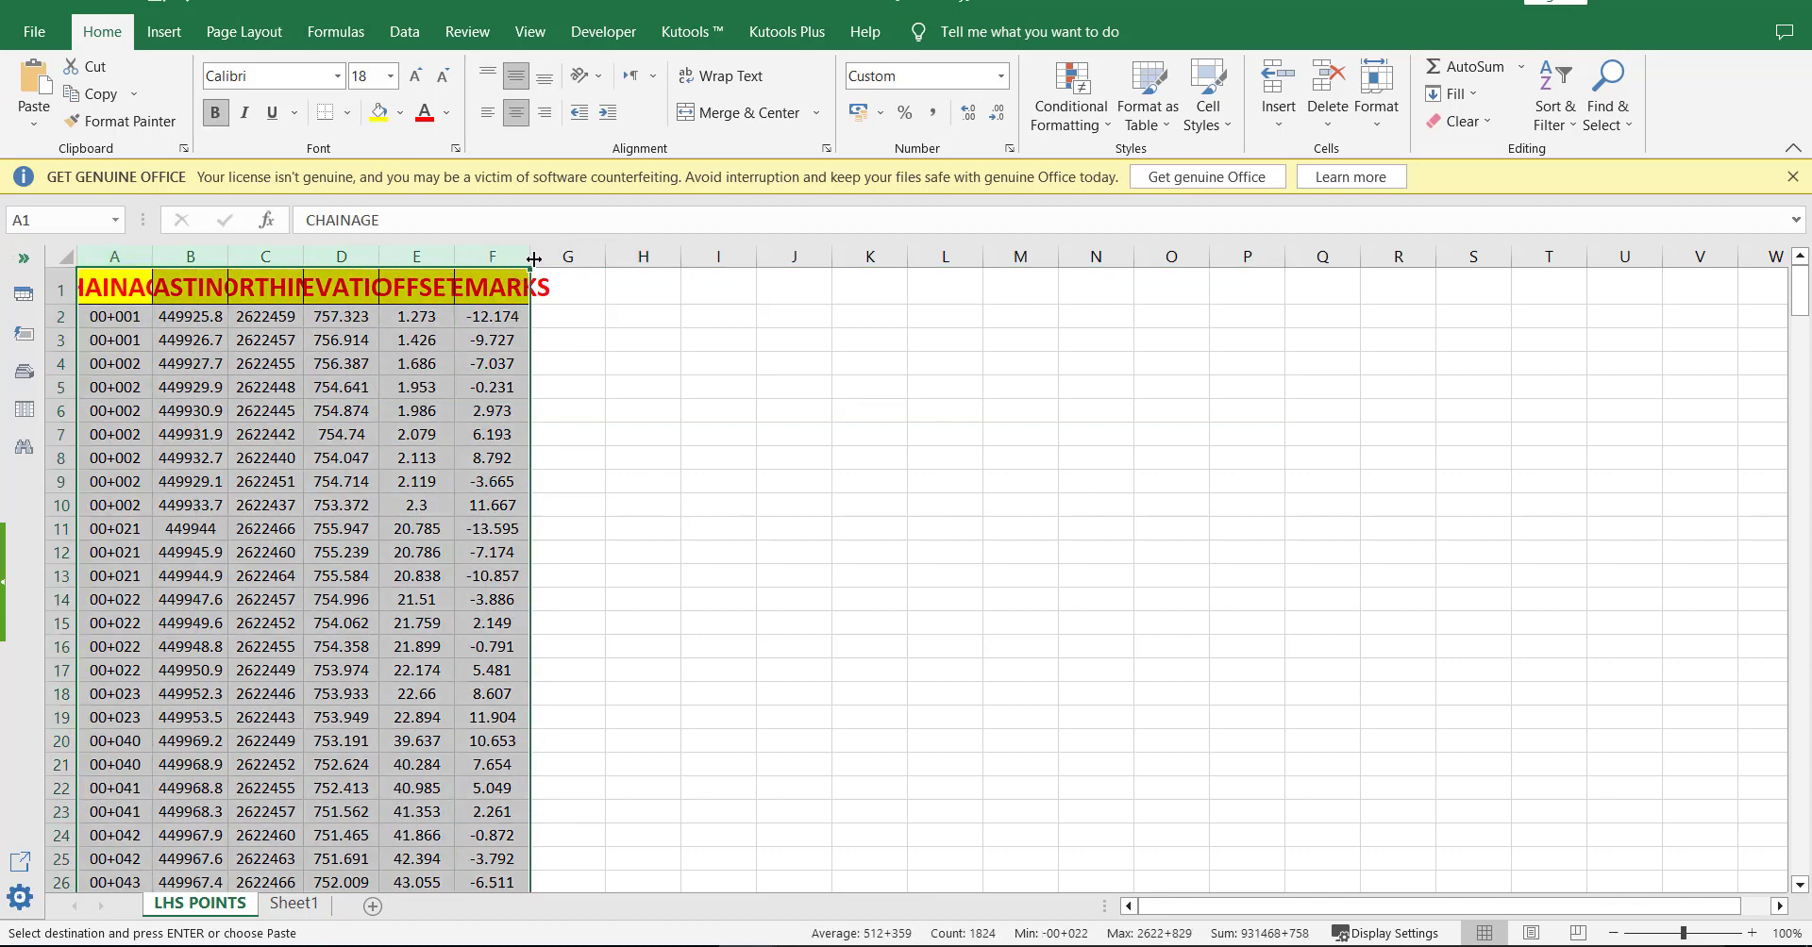
pyautogui.doubleClick(533, 257)
pyautogui.click(1042, 503)
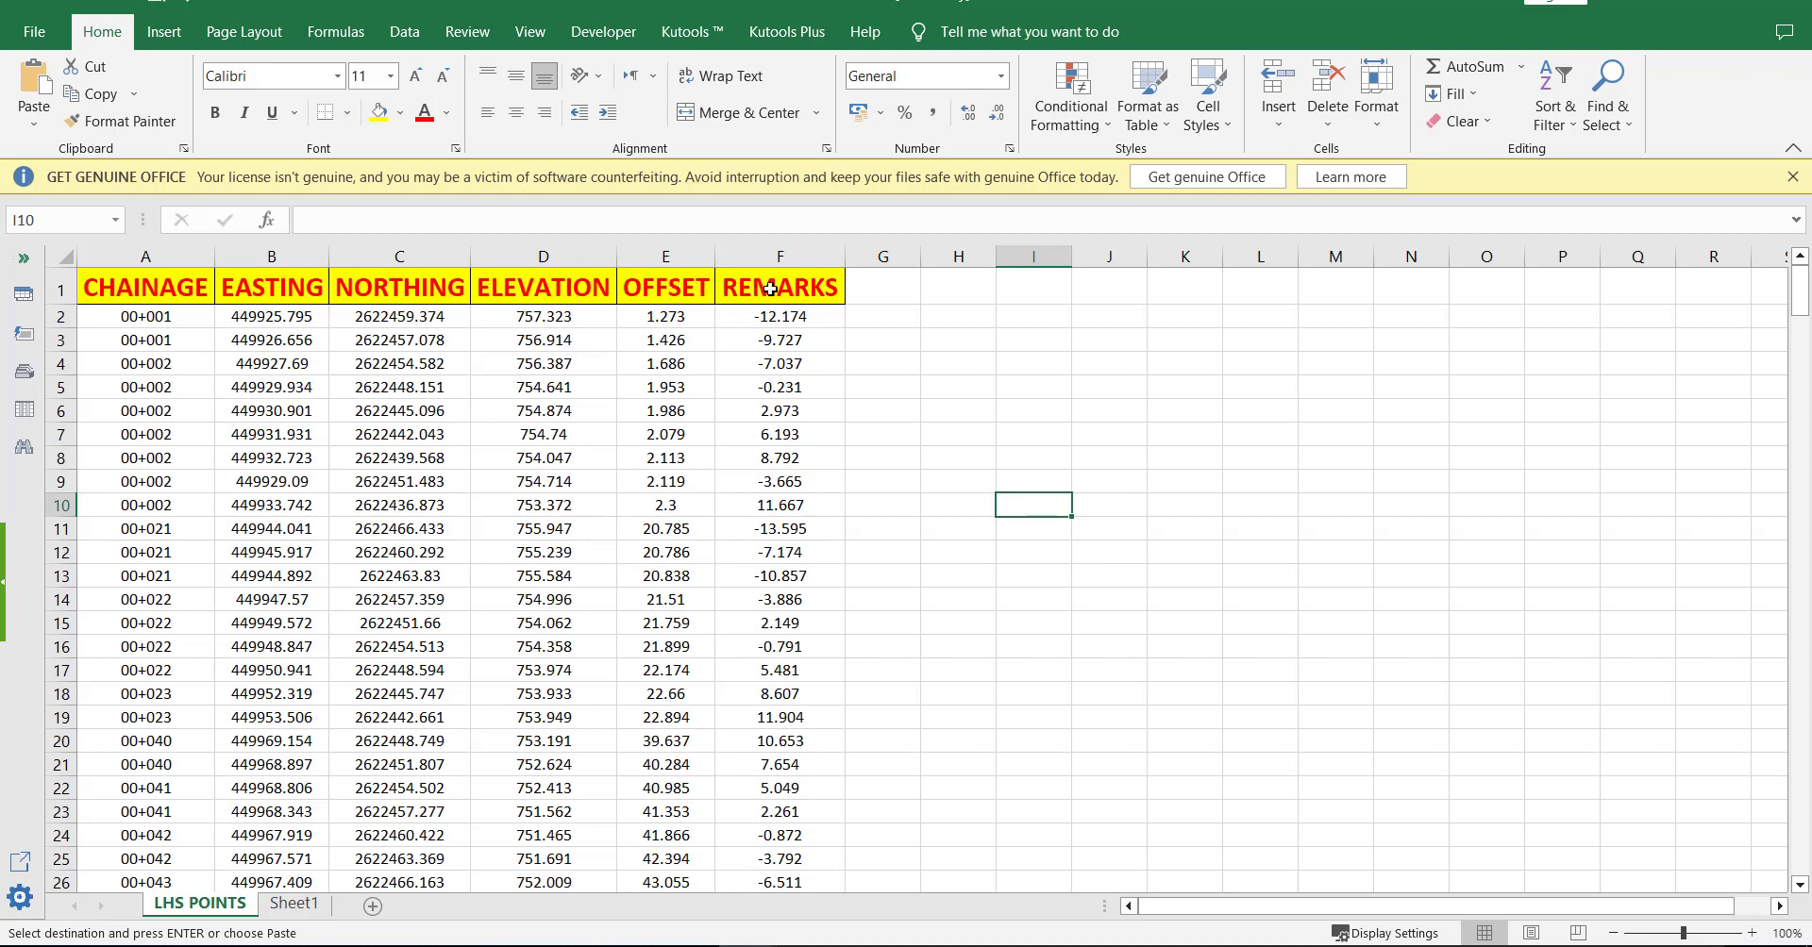
pyautogui.click(675, 295)
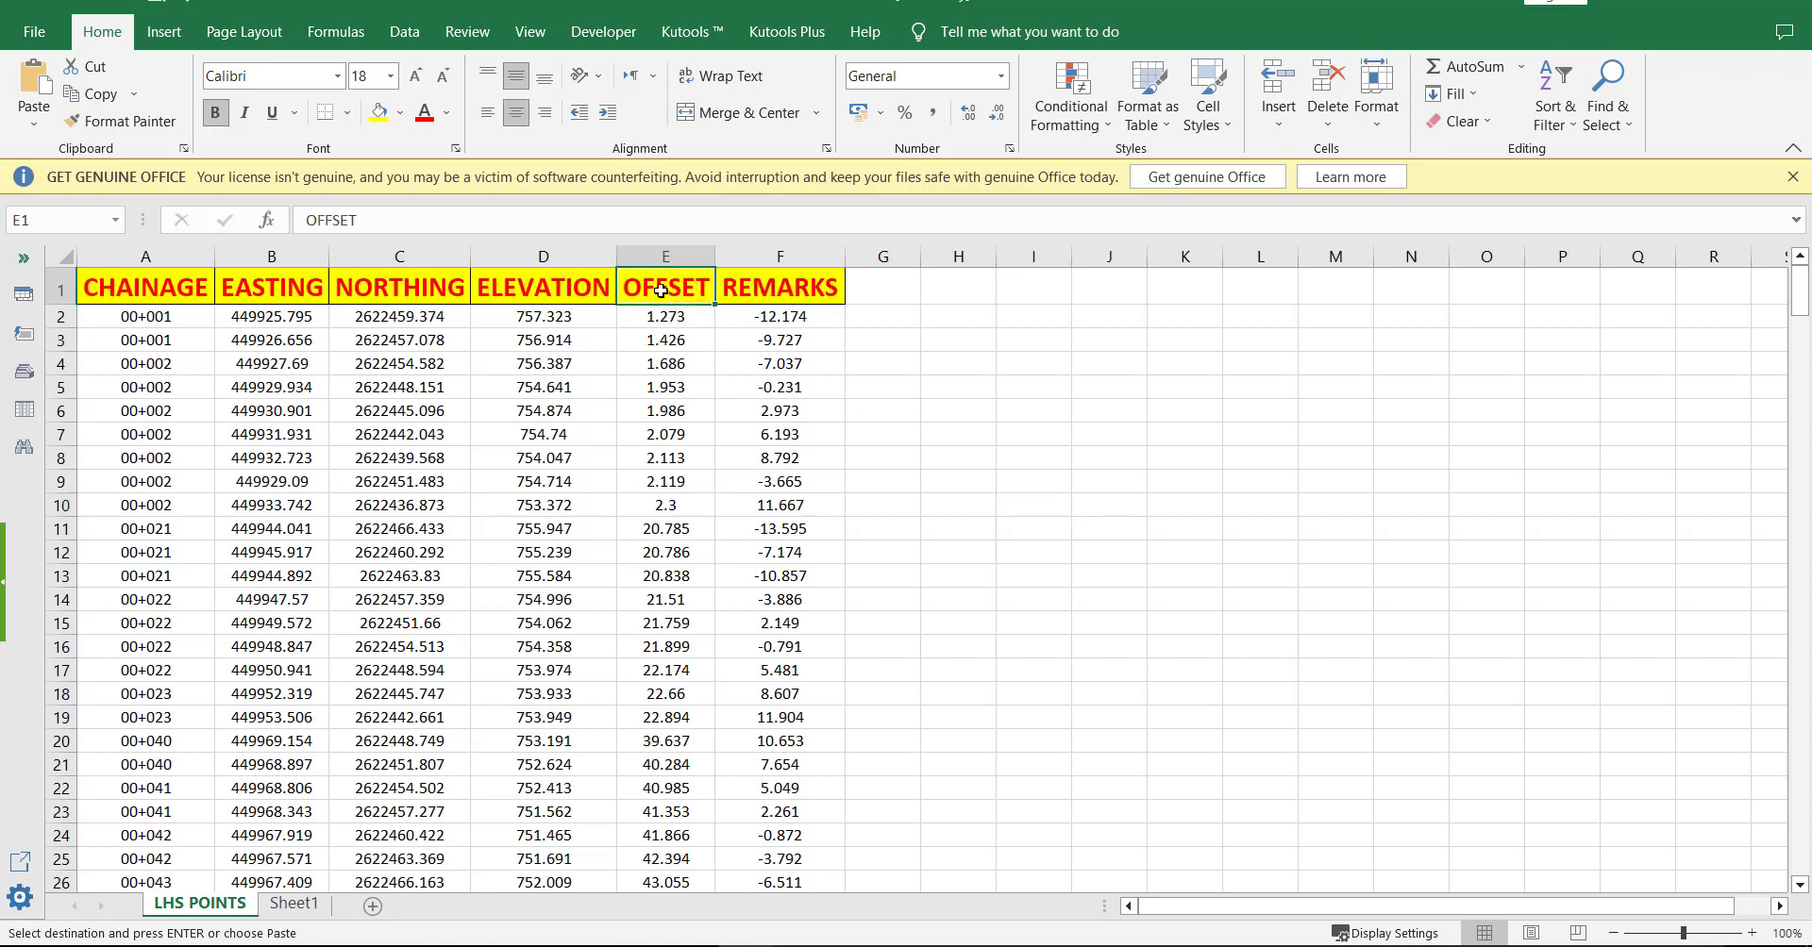
pyautogui.moveTo(705, 304); pyautogui.dragTo(901, 301)
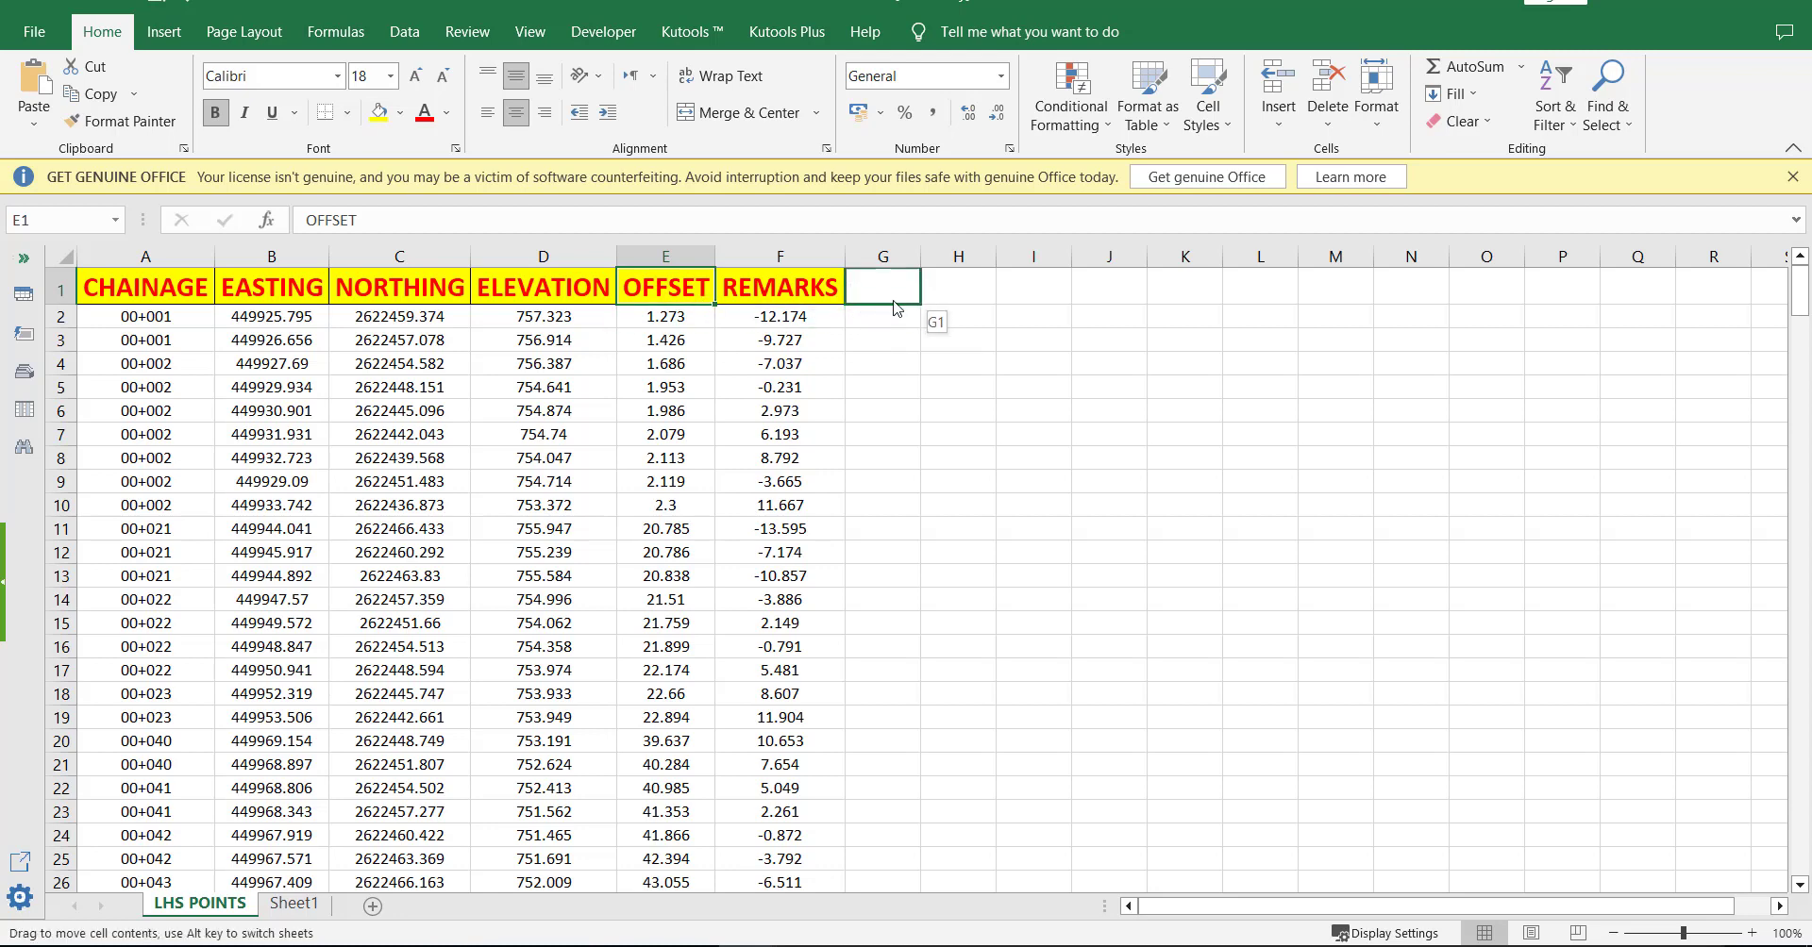
# Delete the duplicate chainage column E and reposition the OFFSET and REMARKS headers
pyautogui.click(683, 252)
pyautogui.hotkey('ctrl', '-')
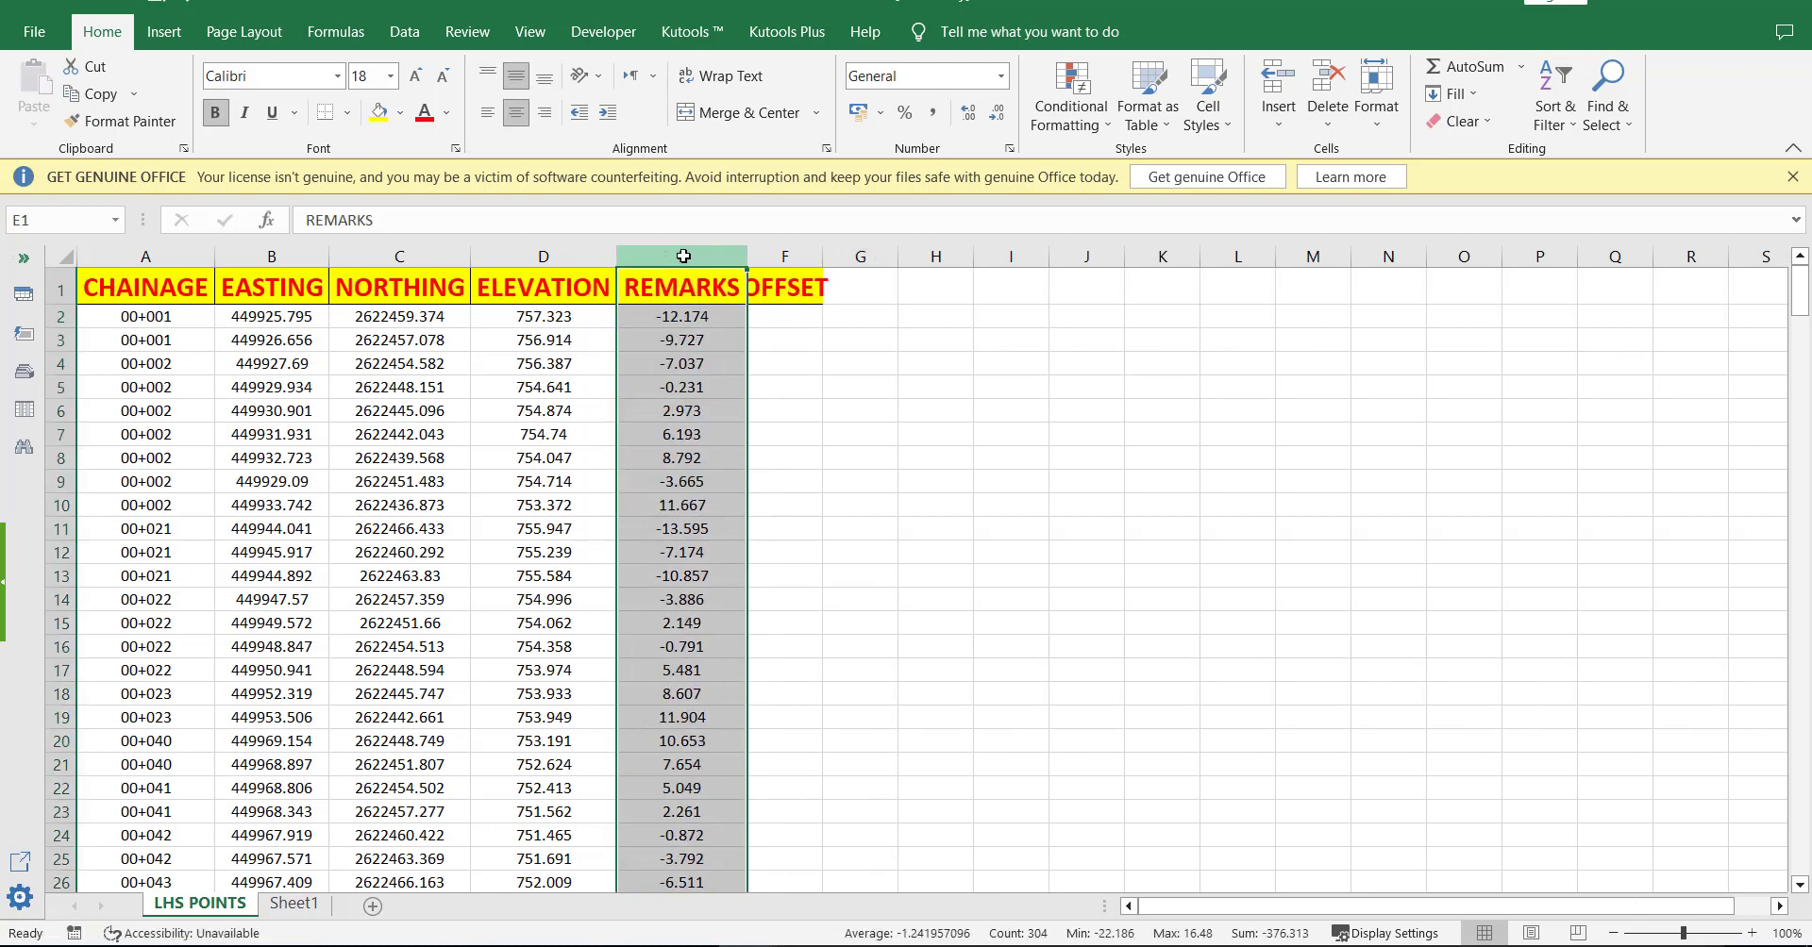
pyautogui.hotkey('ctrl', '+')
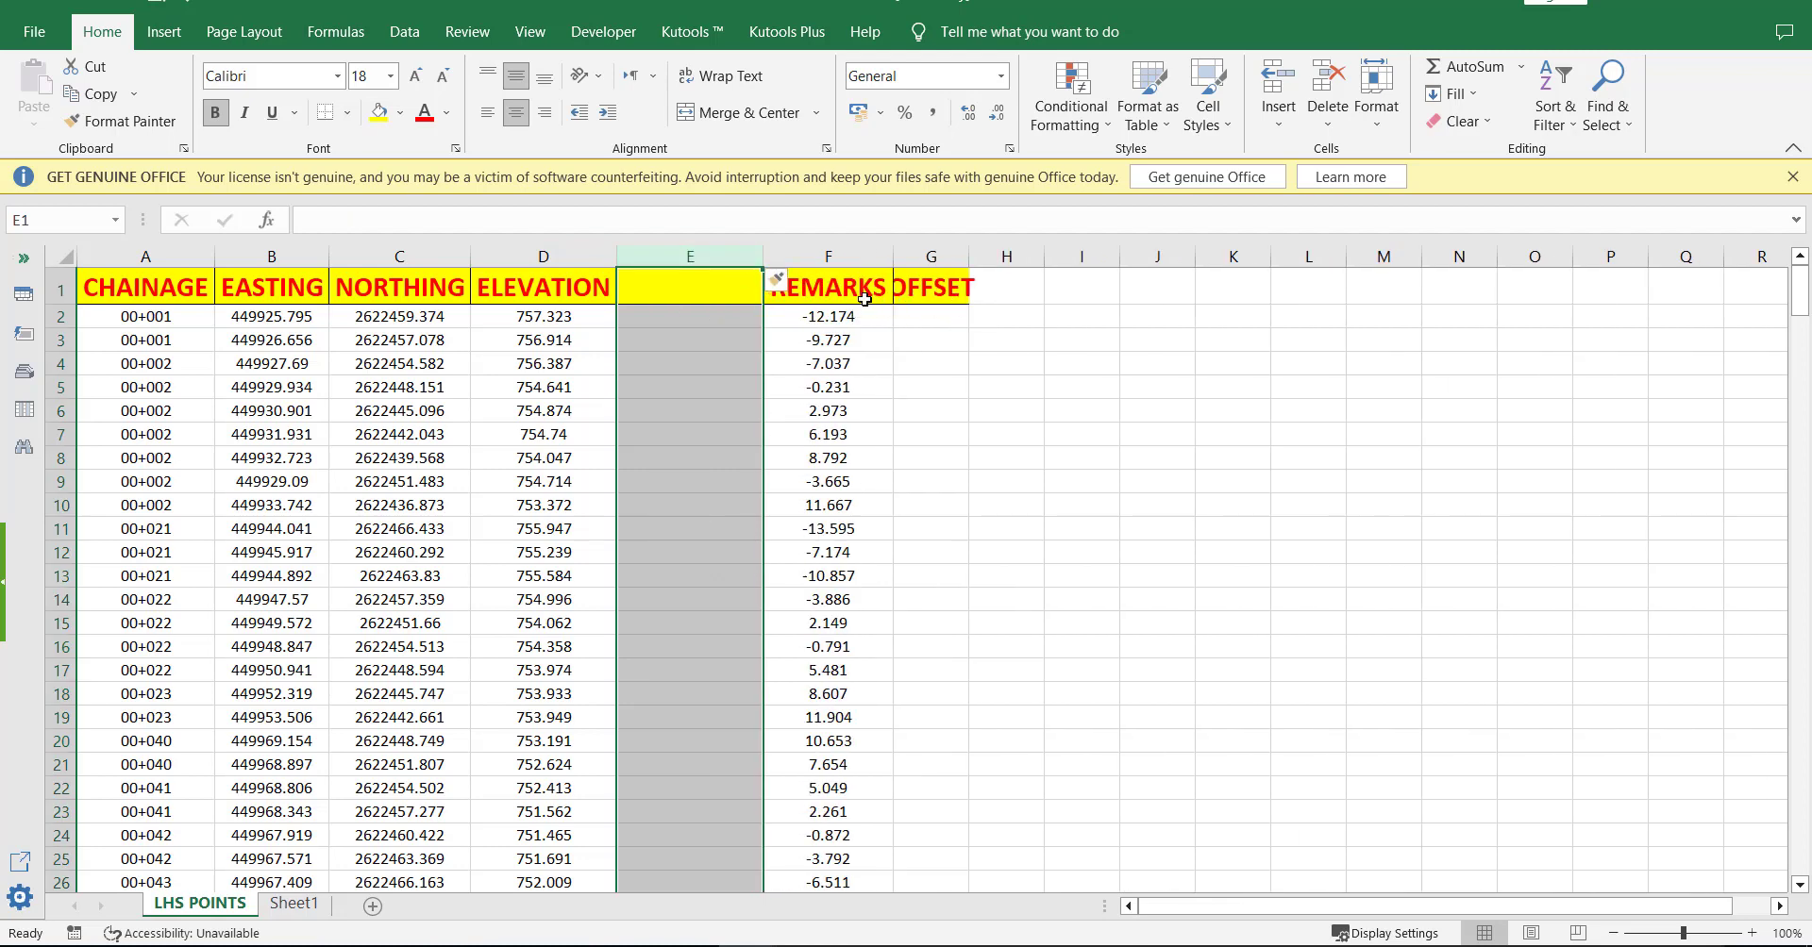
pyautogui.moveTo(869, 306)
pyautogui.mouseDown()
pyautogui.moveTo(930, 346)
pyautogui.moveTo(864, 291)
pyautogui.mouseUp()
pyautogui.click(931, 292)
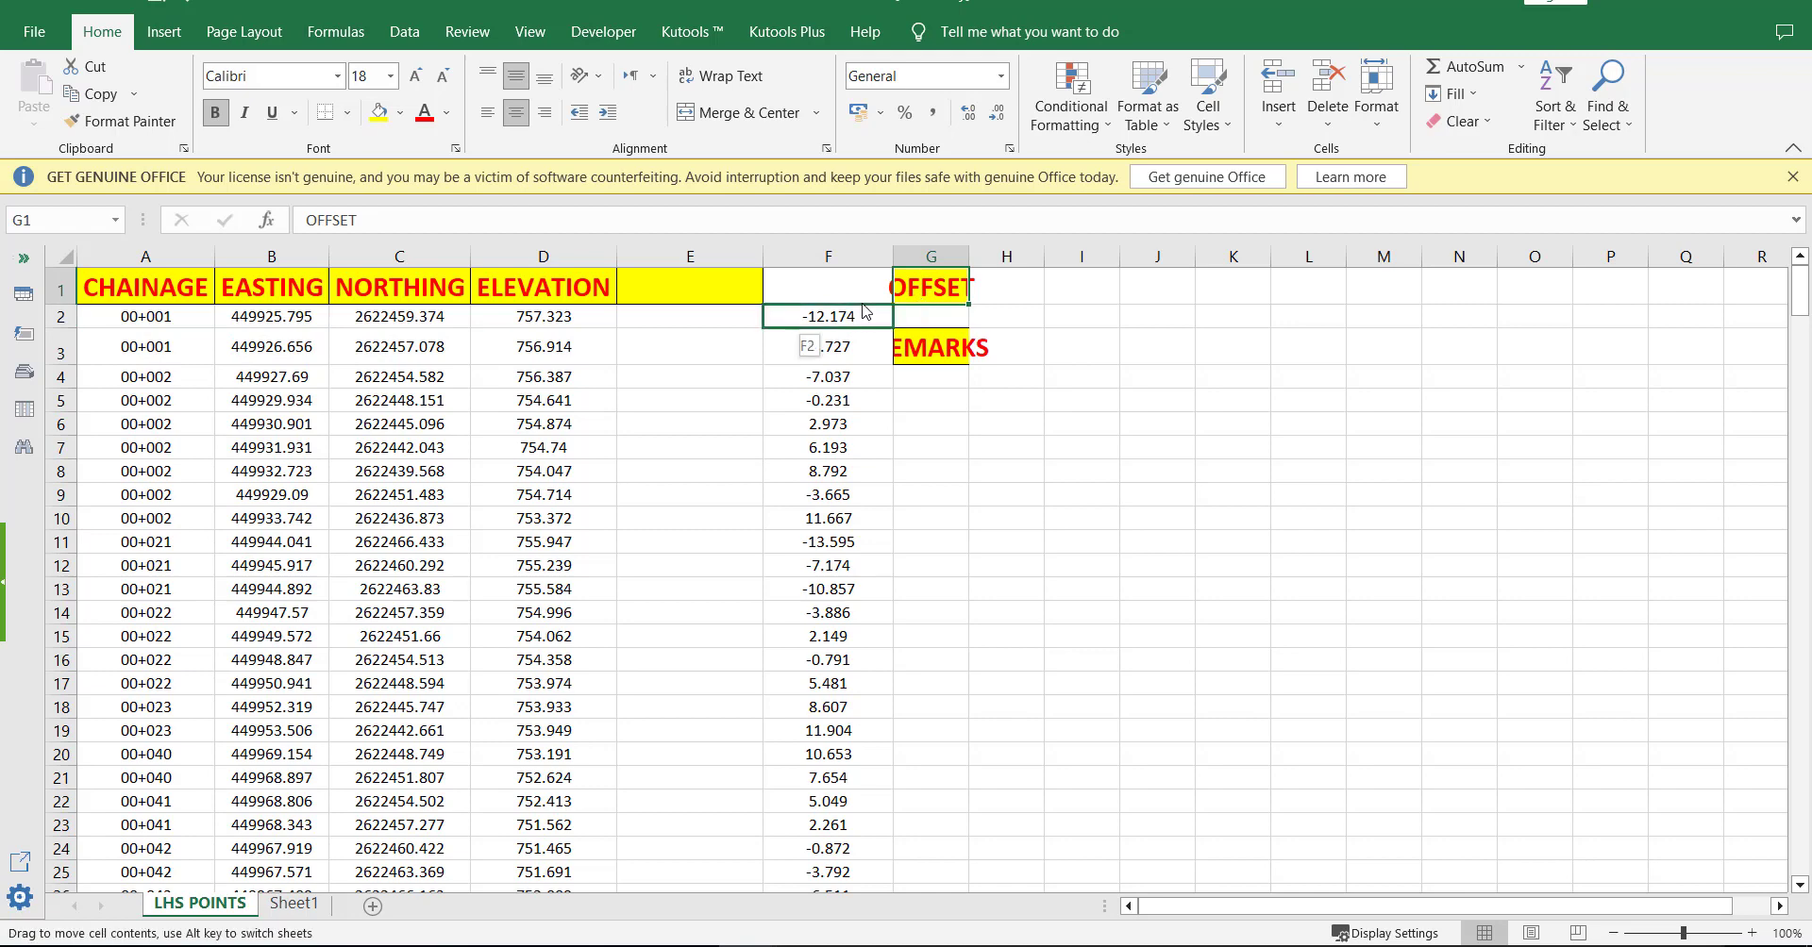
pyautogui.click(940, 336)
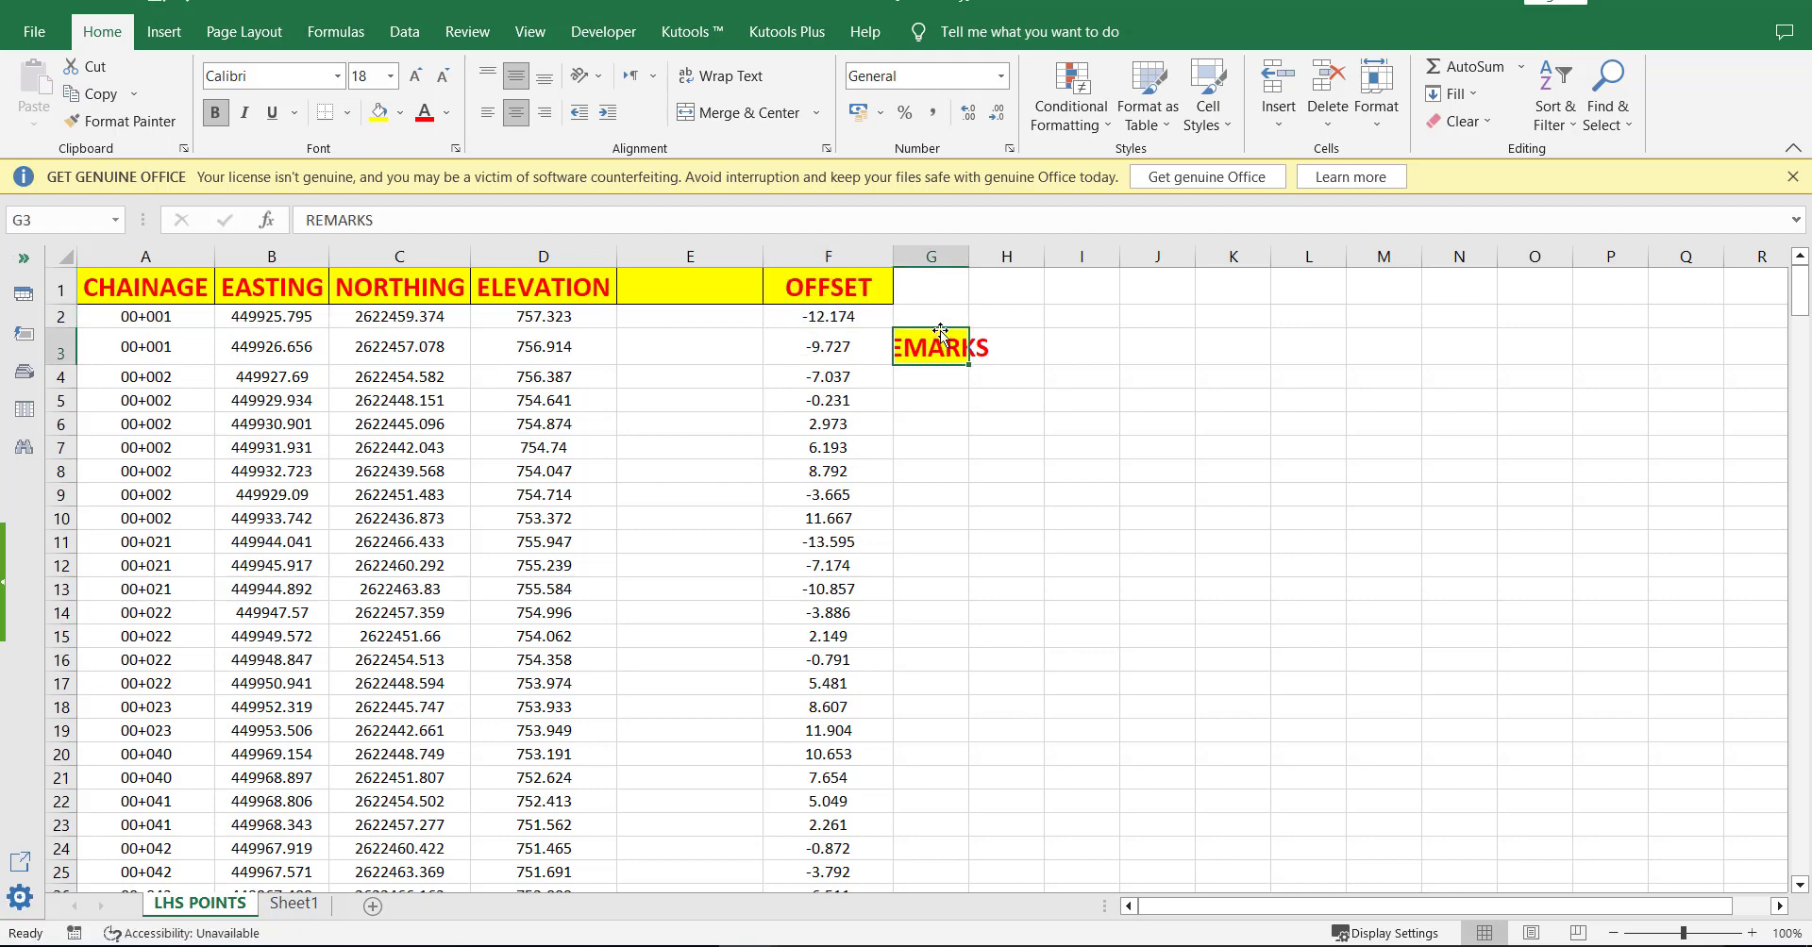
pyautogui.moveTo(940, 336); pyautogui.dragTo(934, 291)
# Remove the temporary empty column E and widen column F to fit REMARKS
pyautogui.click(742, 258)
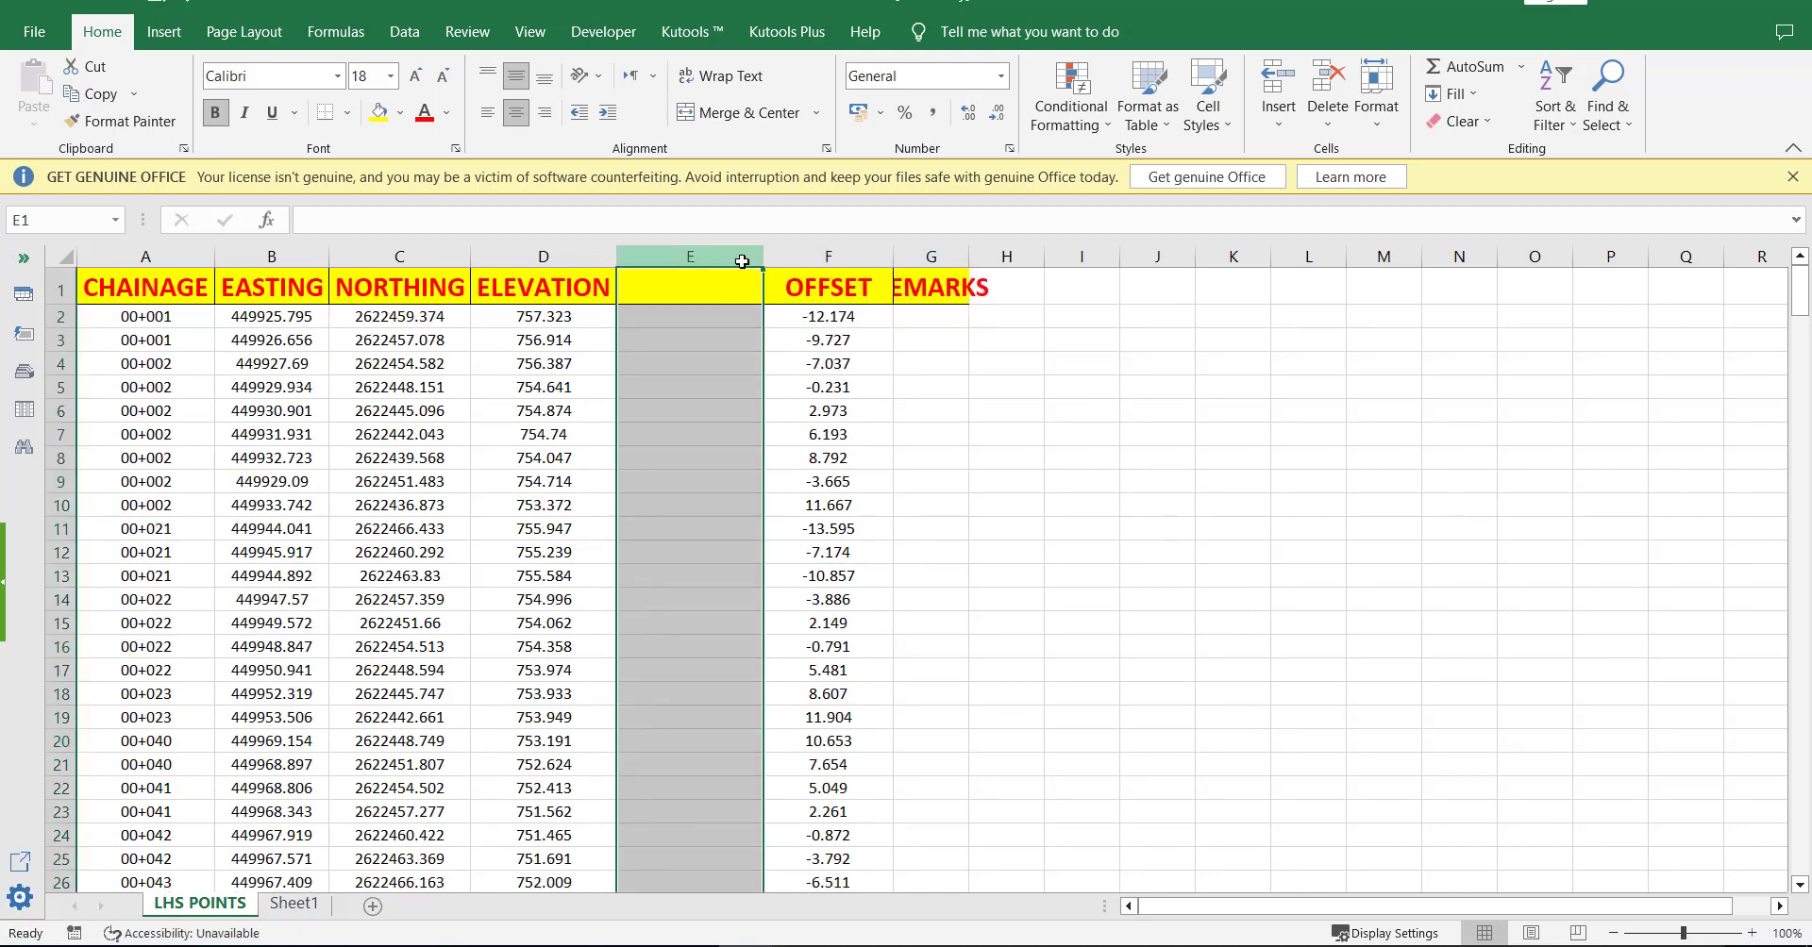
pyautogui.hotkey('ctrl', '-')
pyautogui.click(921, 502)
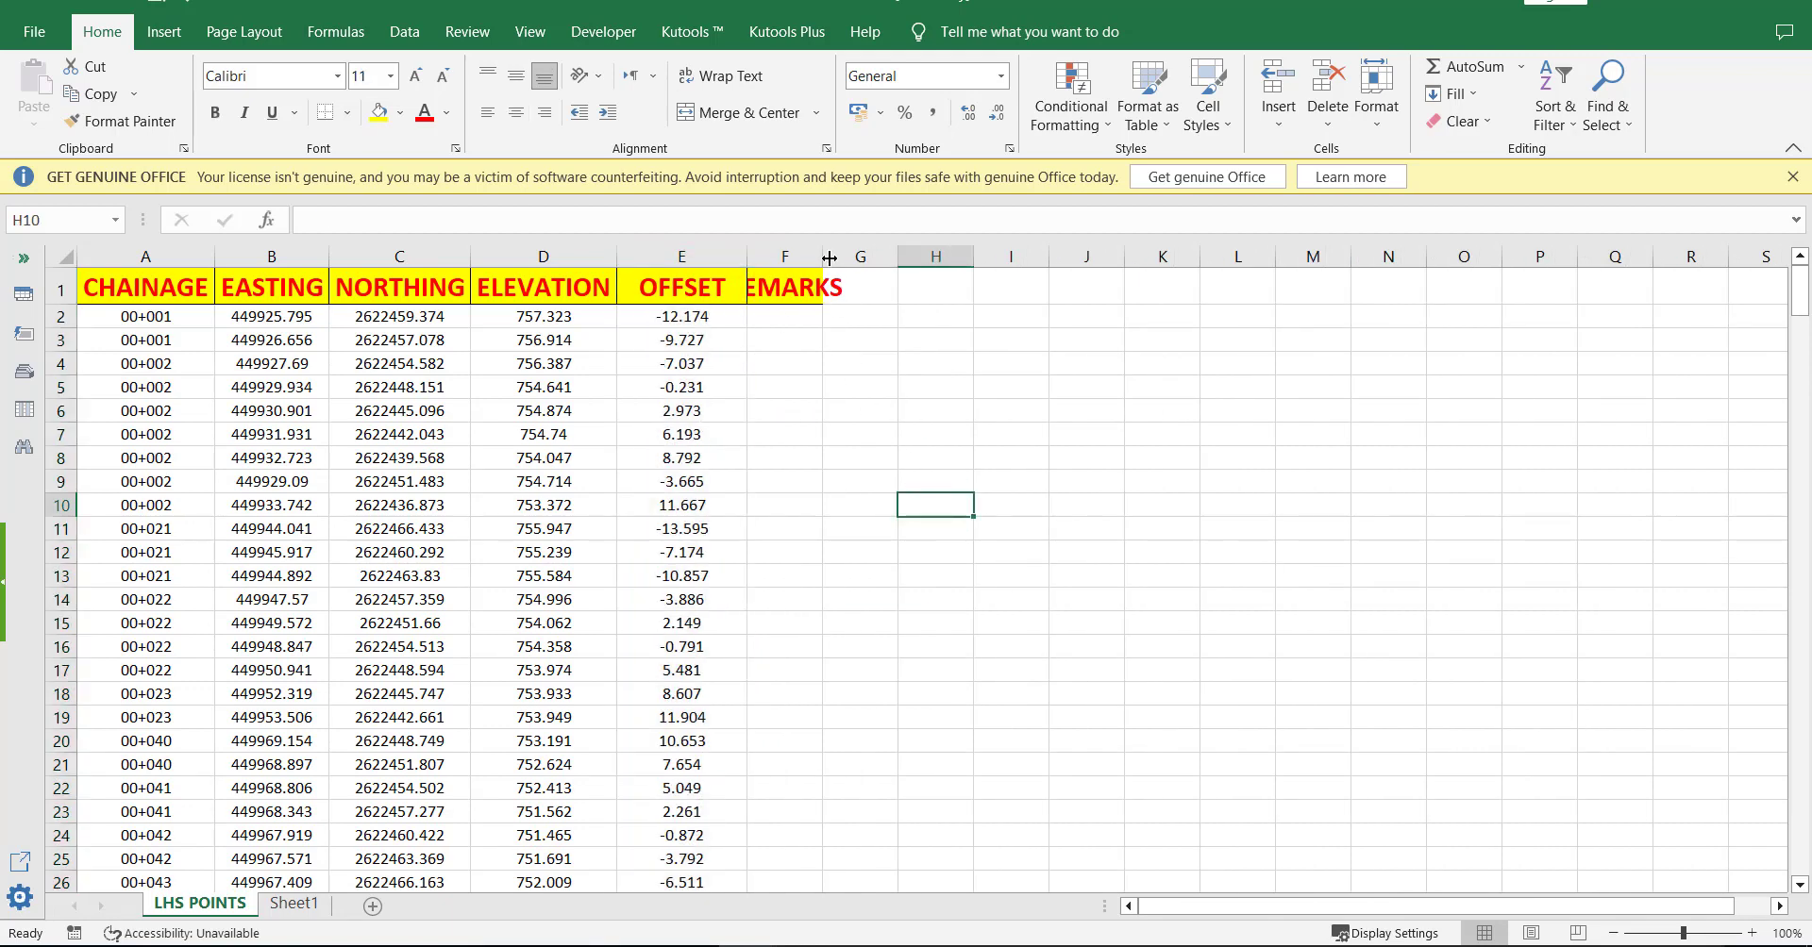
pyautogui.moveTo(828, 257); pyautogui.dragTo(873, 258)
pyautogui.click(1047, 387)
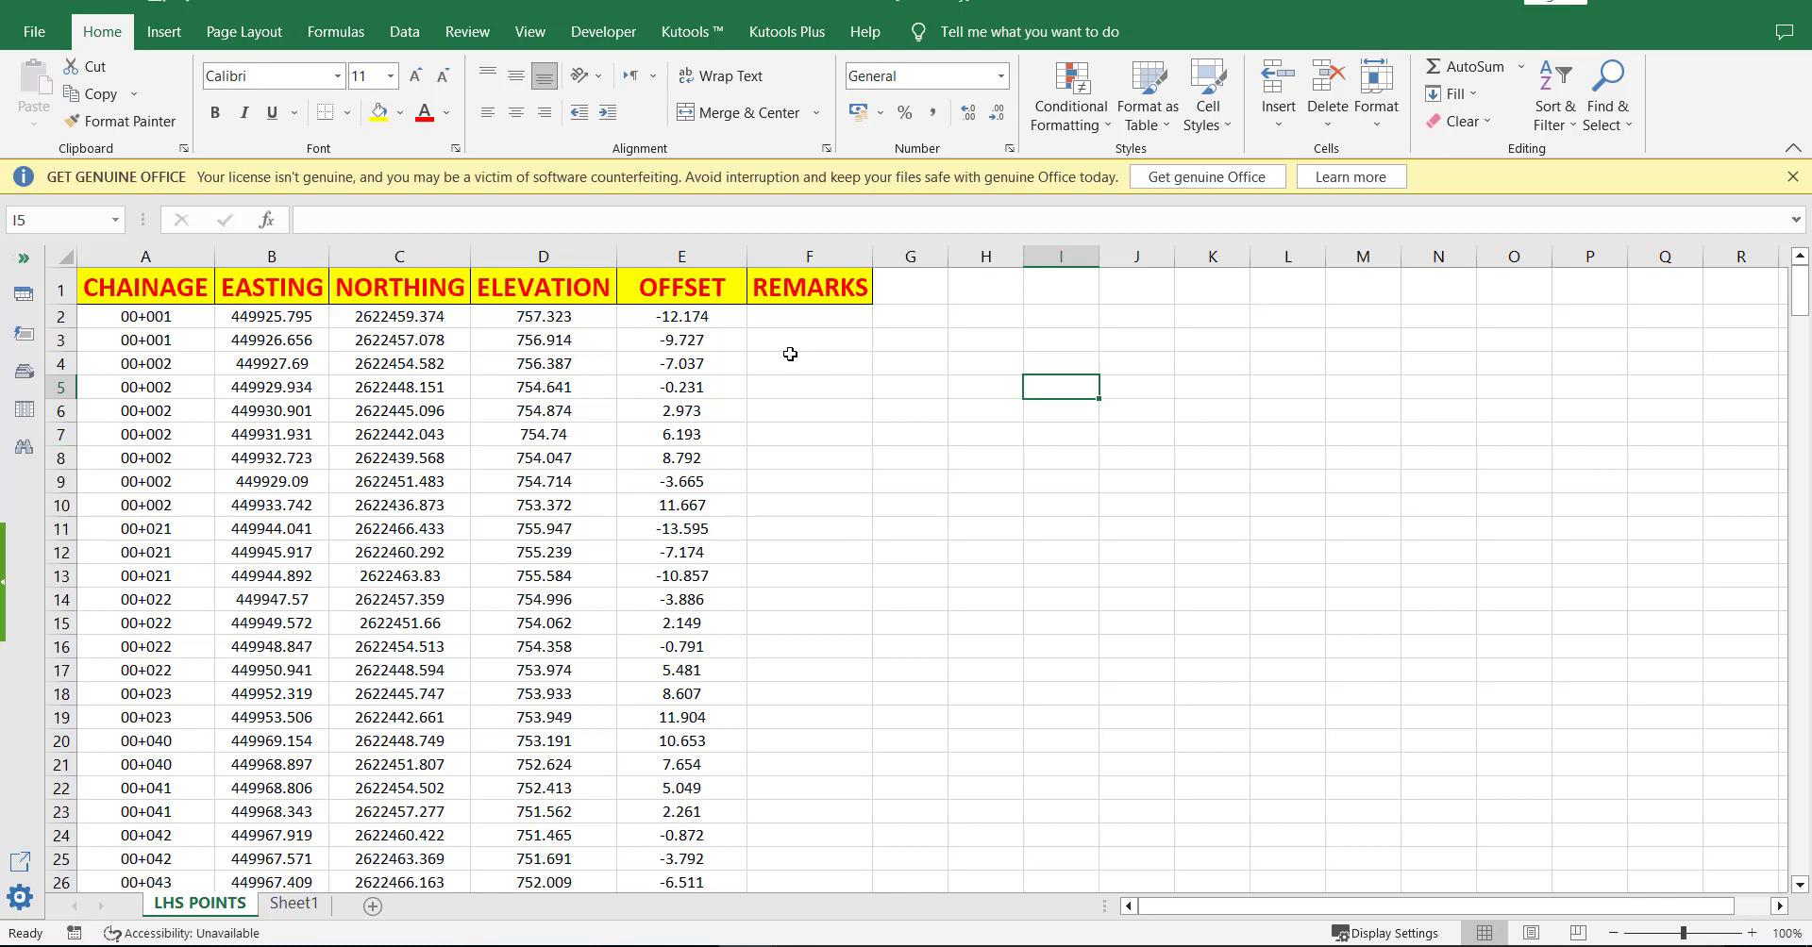
# Filter the OFFSET column to show only rows with an offset of 0
pyautogui.click(681, 256)
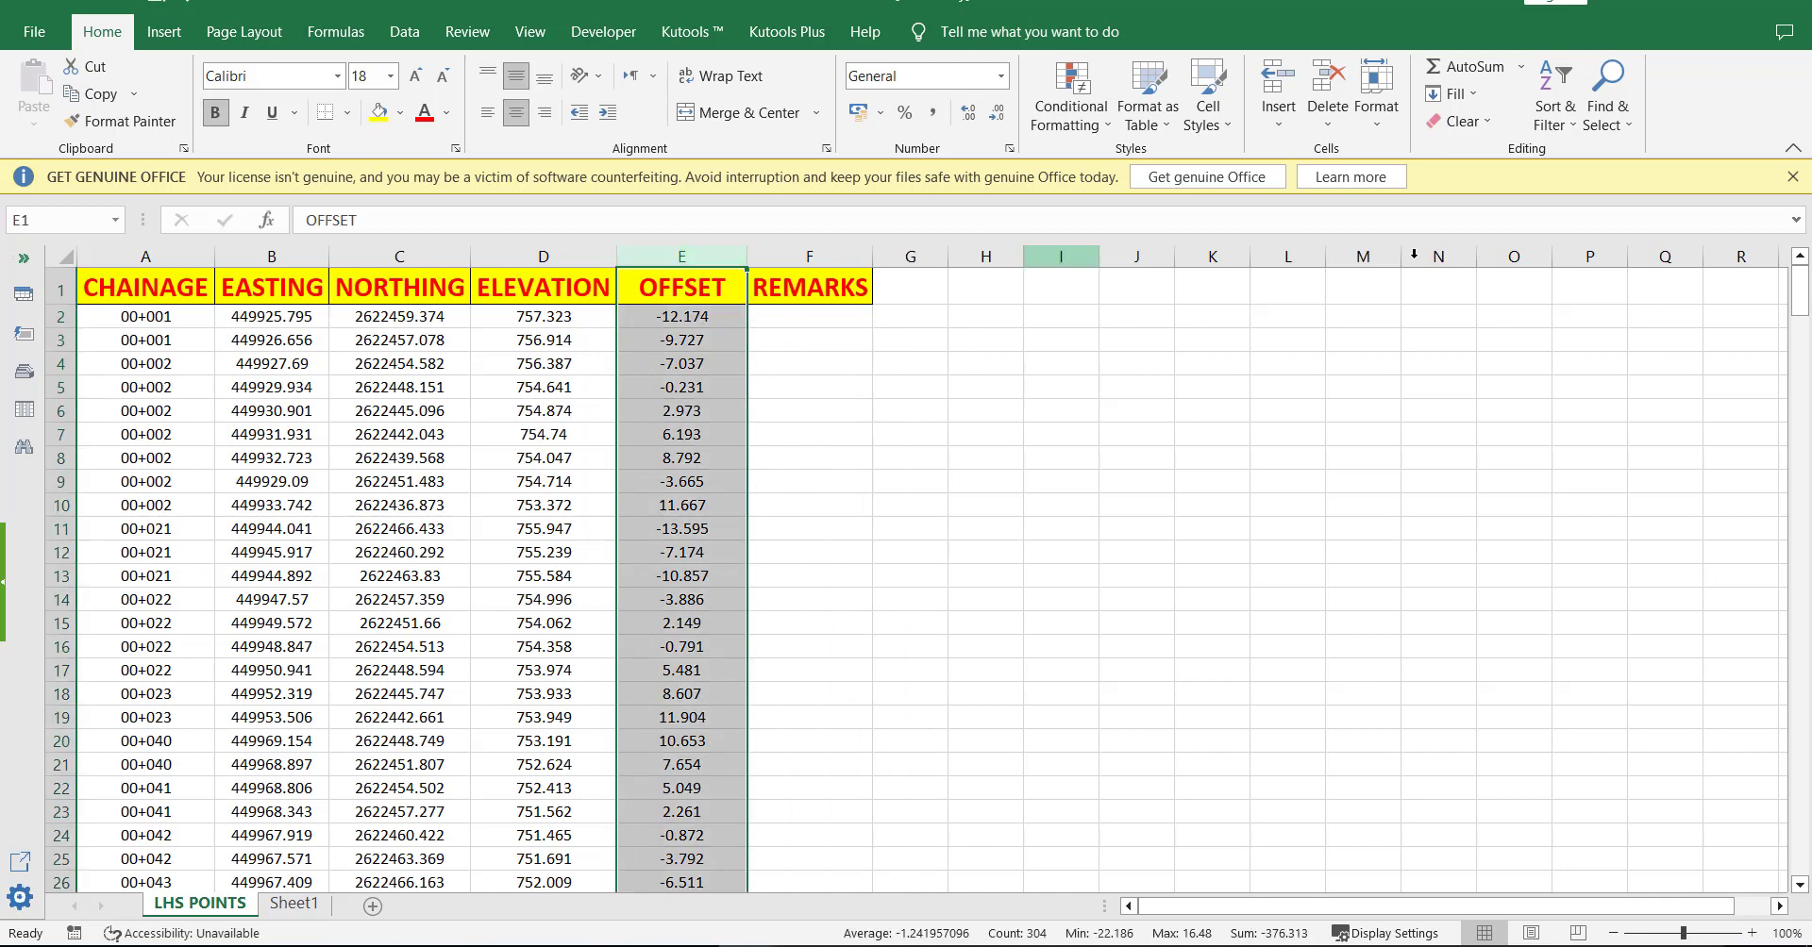
pyautogui.click(1565, 127)
pyautogui.click(1585, 238)
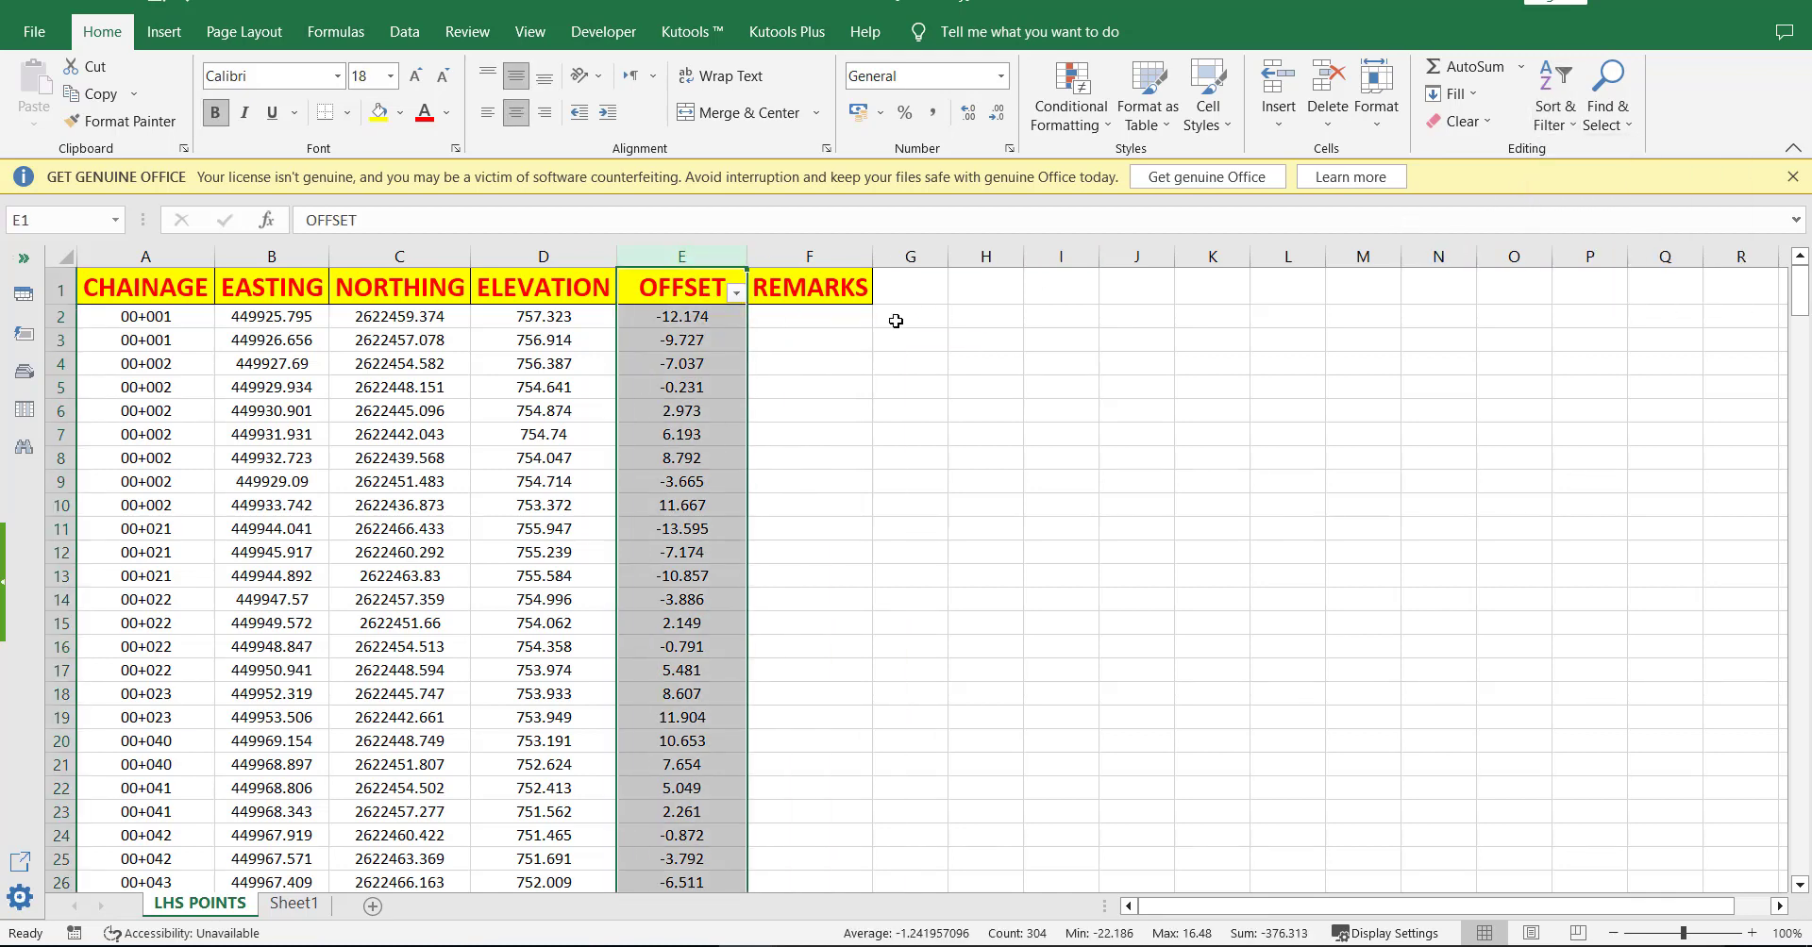
pyautogui.click(736, 293)
pyautogui.click(533, 553)
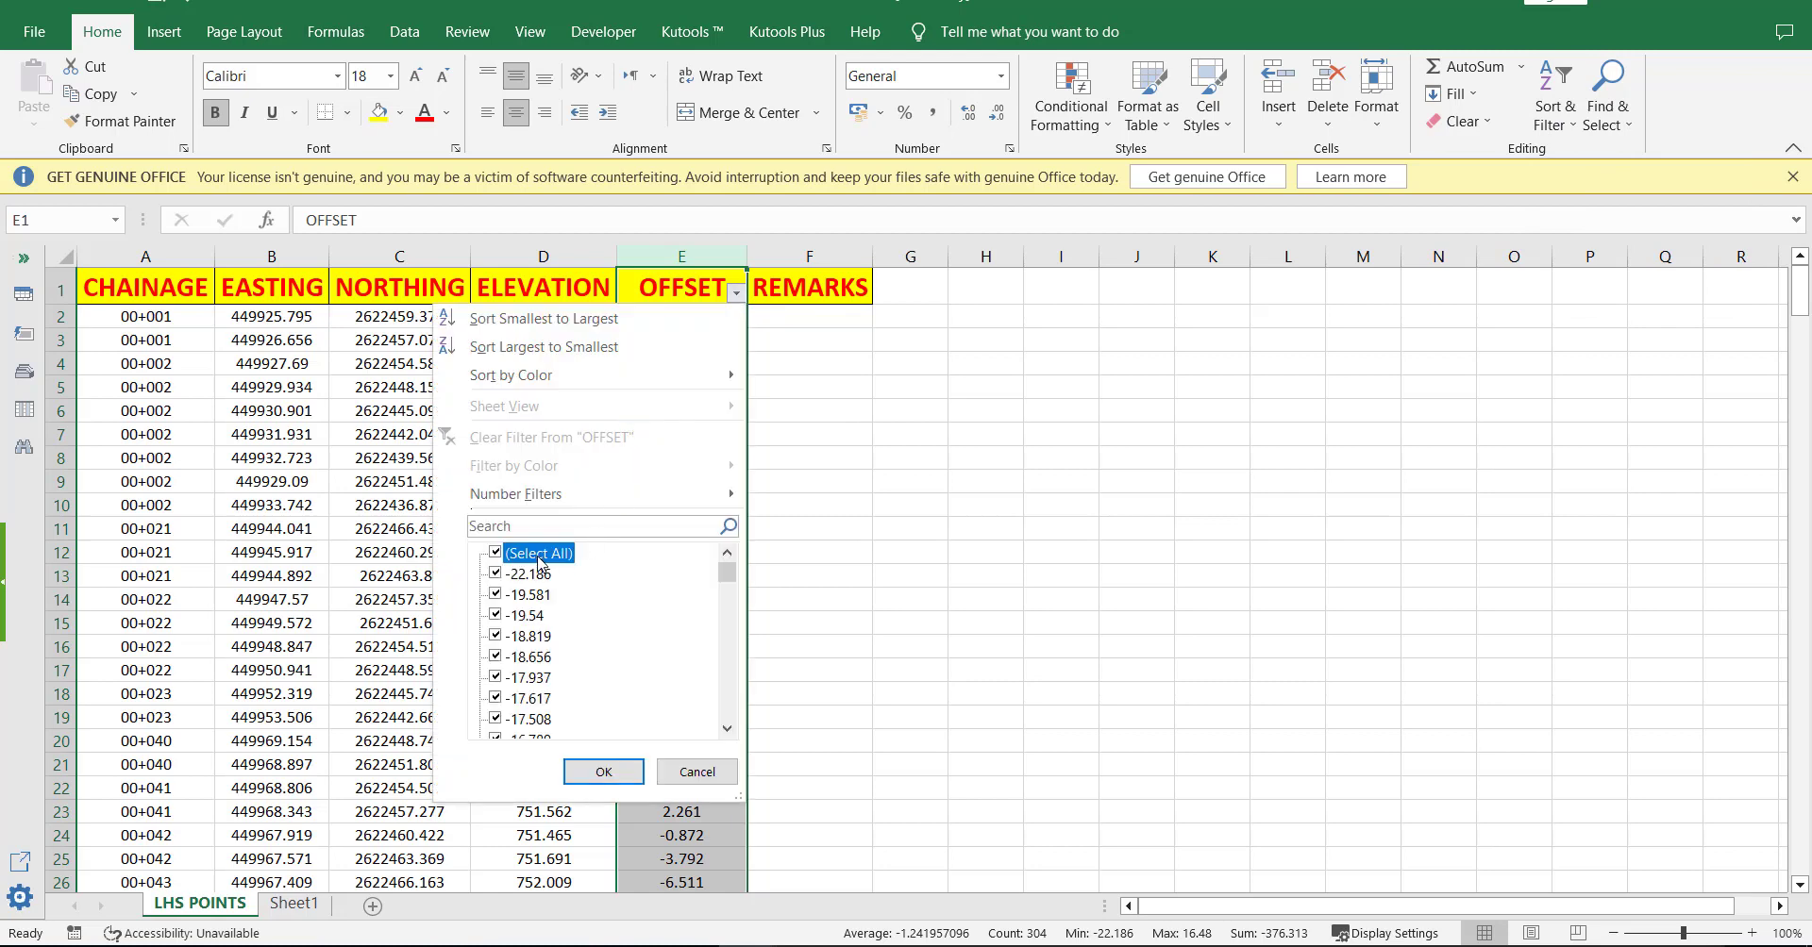
pyautogui.moveTo(726, 575); pyautogui.dragTo(736, 639)
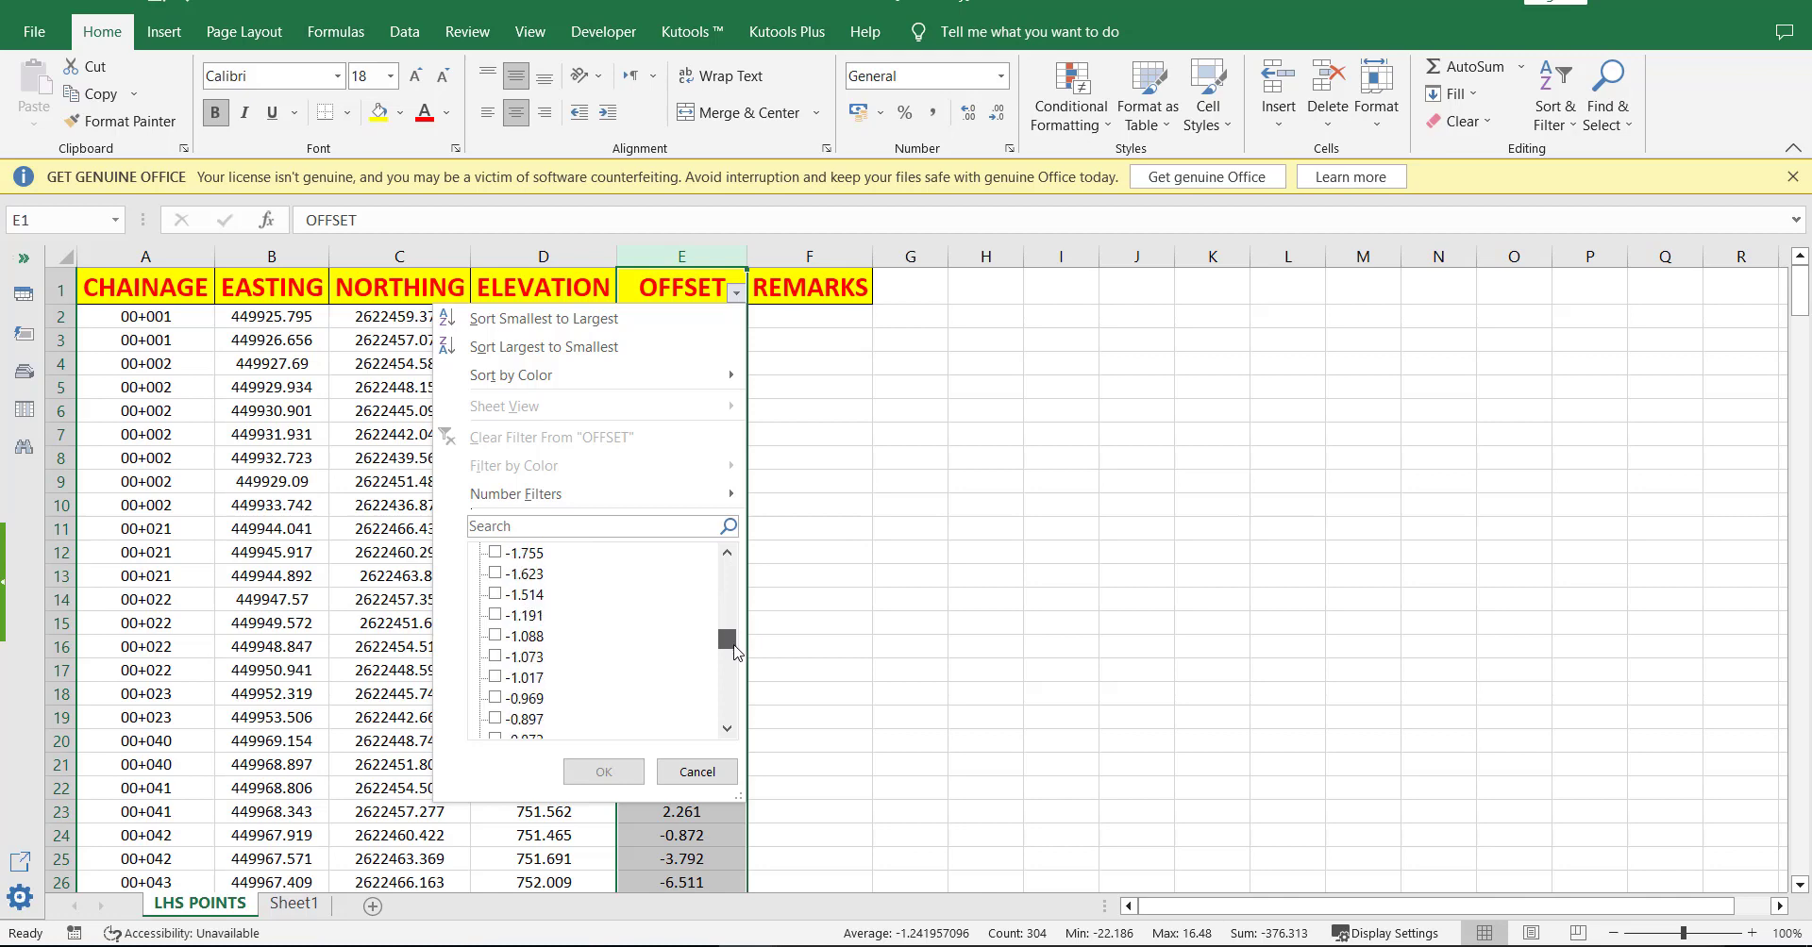
pyautogui.moveTo(735, 639); pyautogui.dragTo(735, 653)
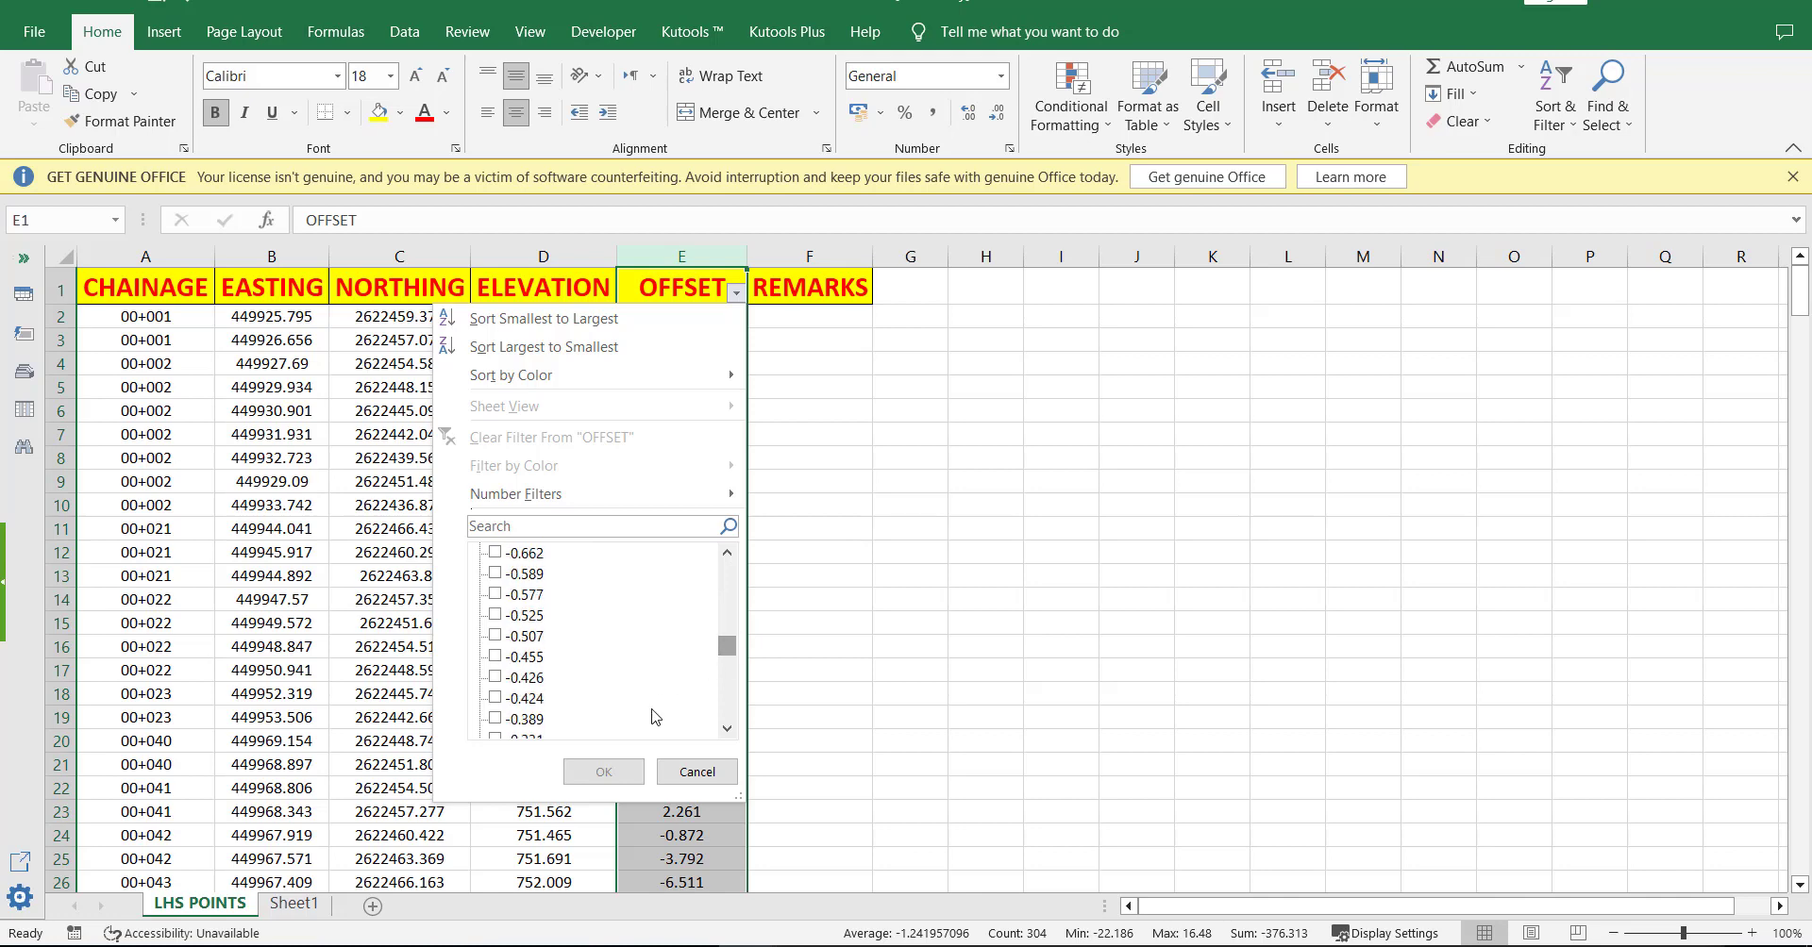
pyautogui.click(727, 728)
pyautogui.click(726, 728)
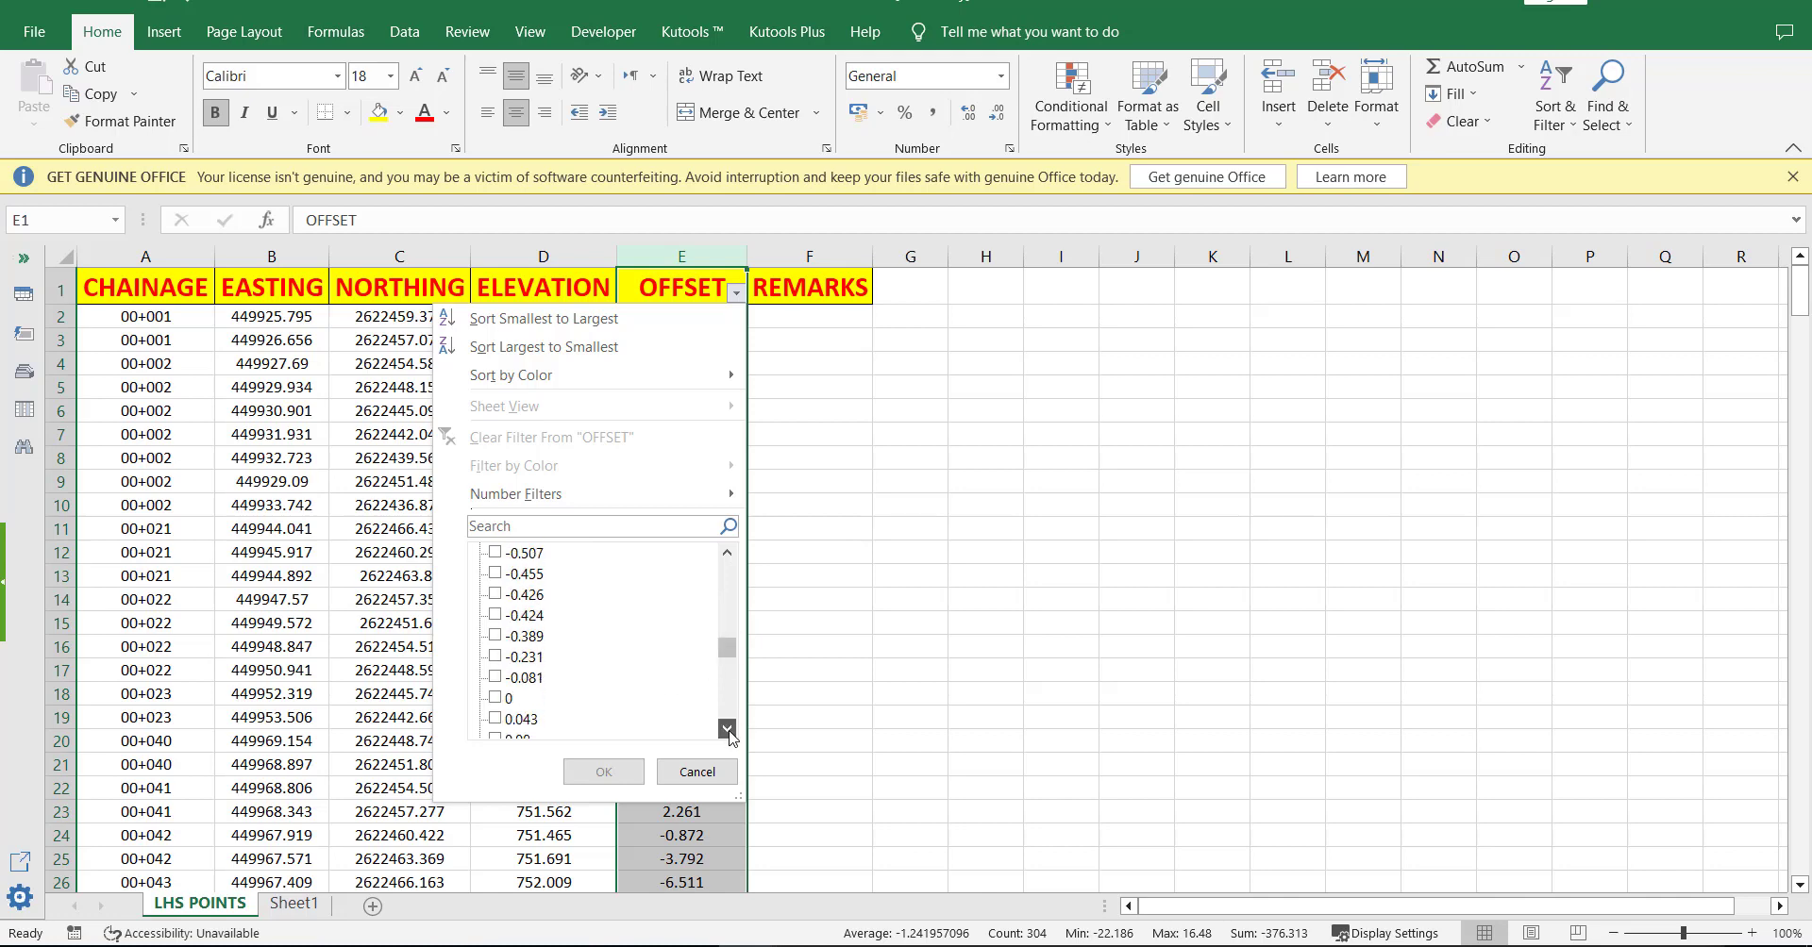
pyautogui.click(494, 698)
pyautogui.click(603, 772)
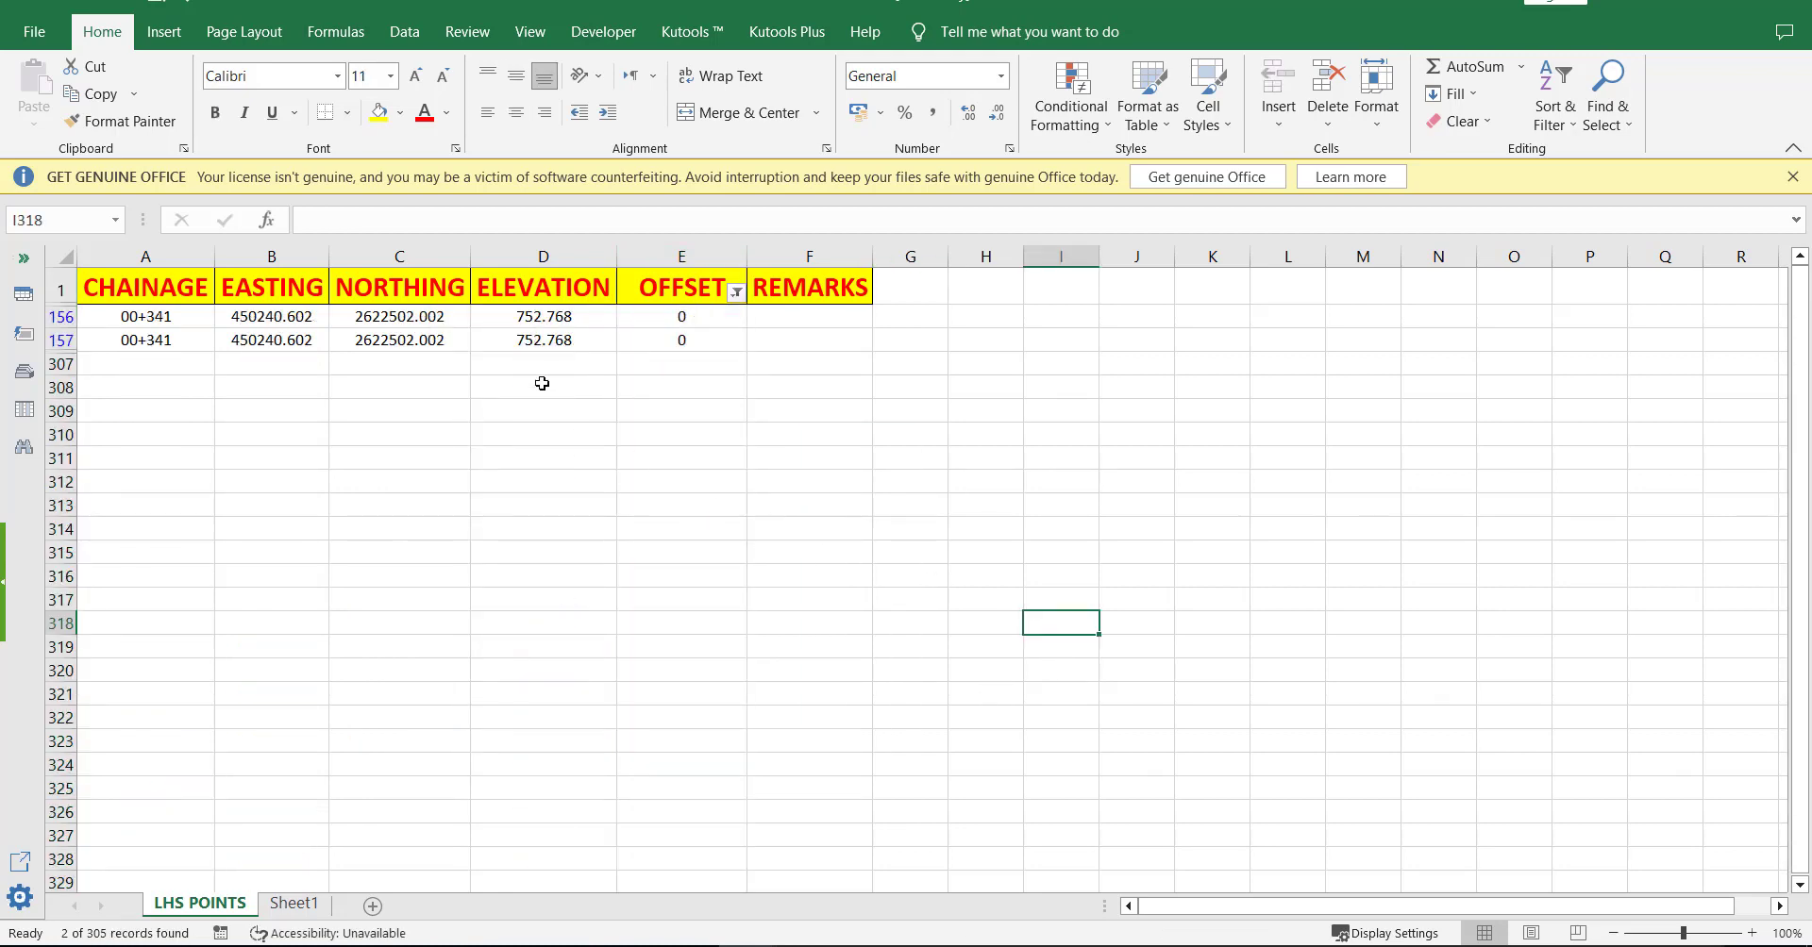
# Delete the duplicate zero-offset 00+341 row, then show all offset values again
pyautogui.click(61, 340)
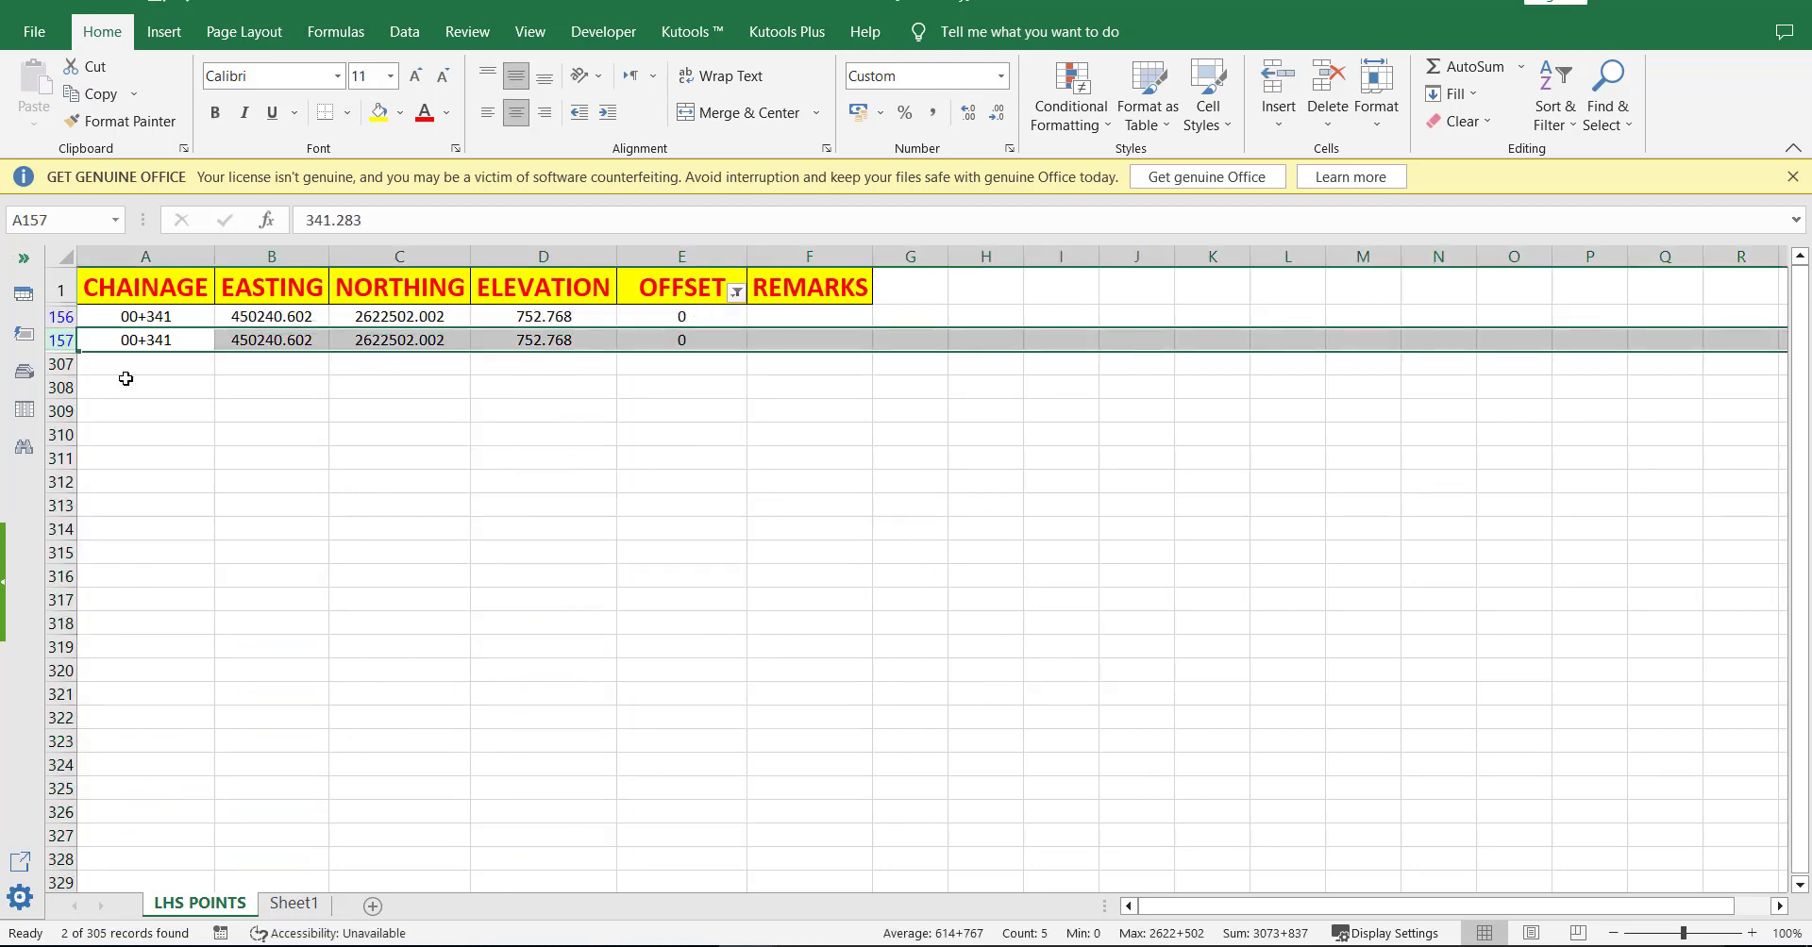
pyautogui.hotkey('ctrl', '-')
pyautogui.click(735, 292)
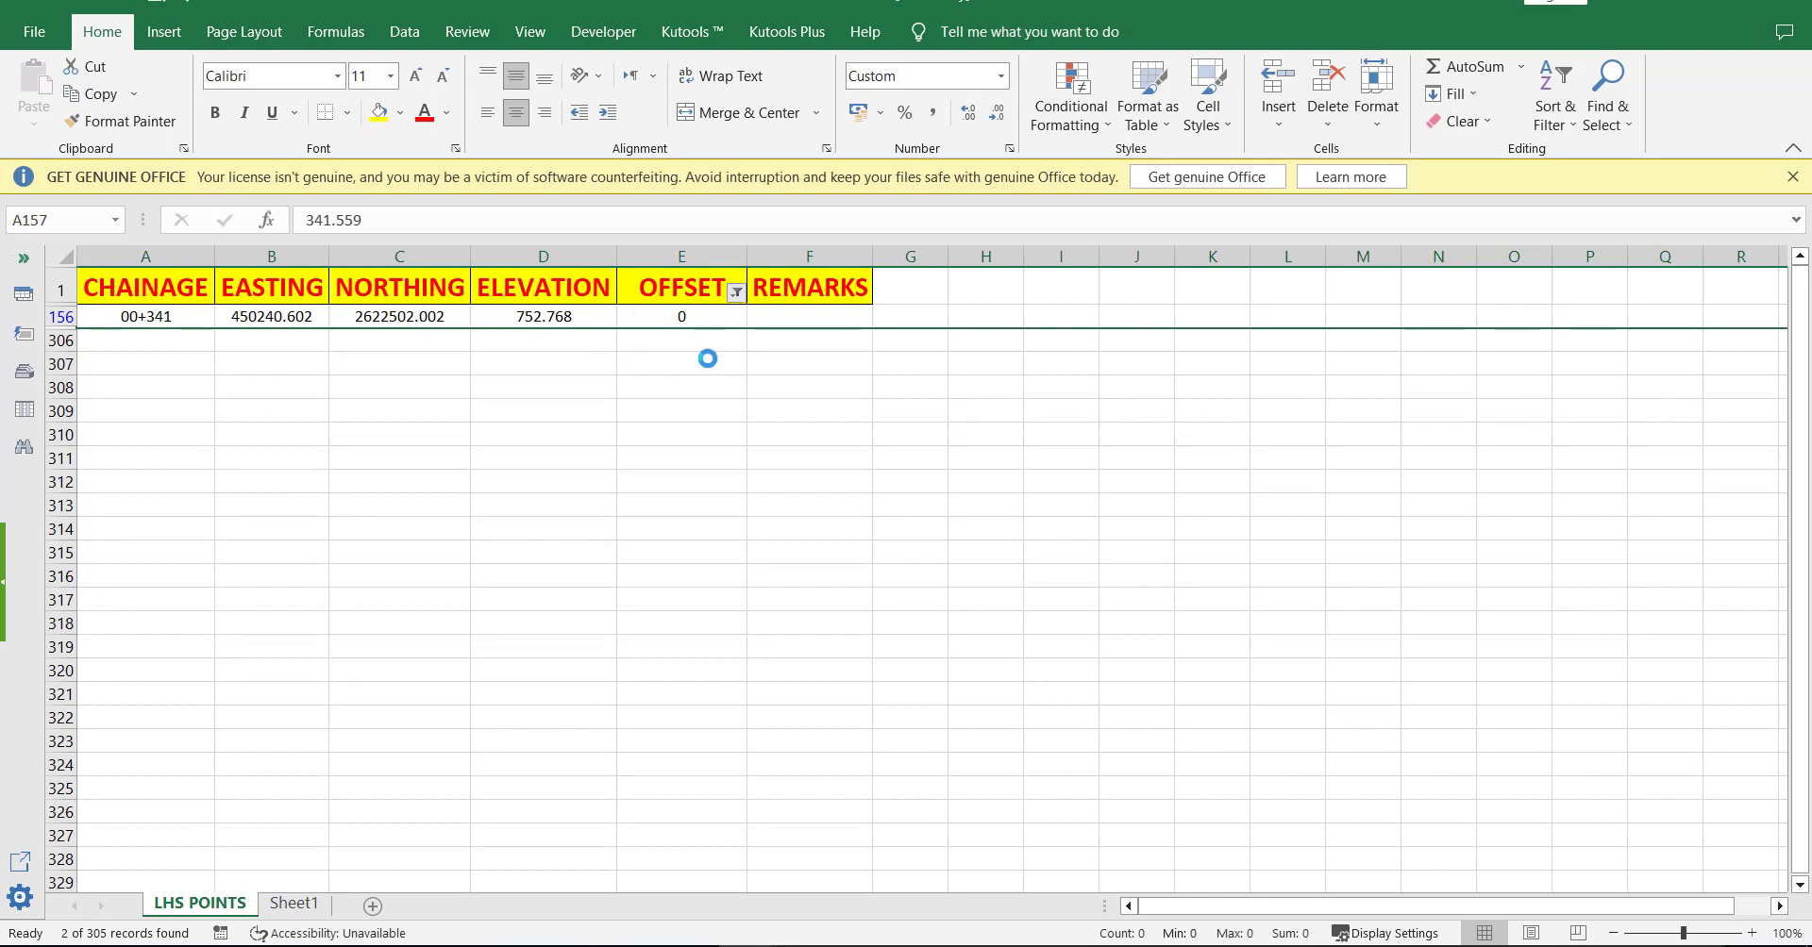
pyautogui.click(574, 554)
pyautogui.click(637, 770)
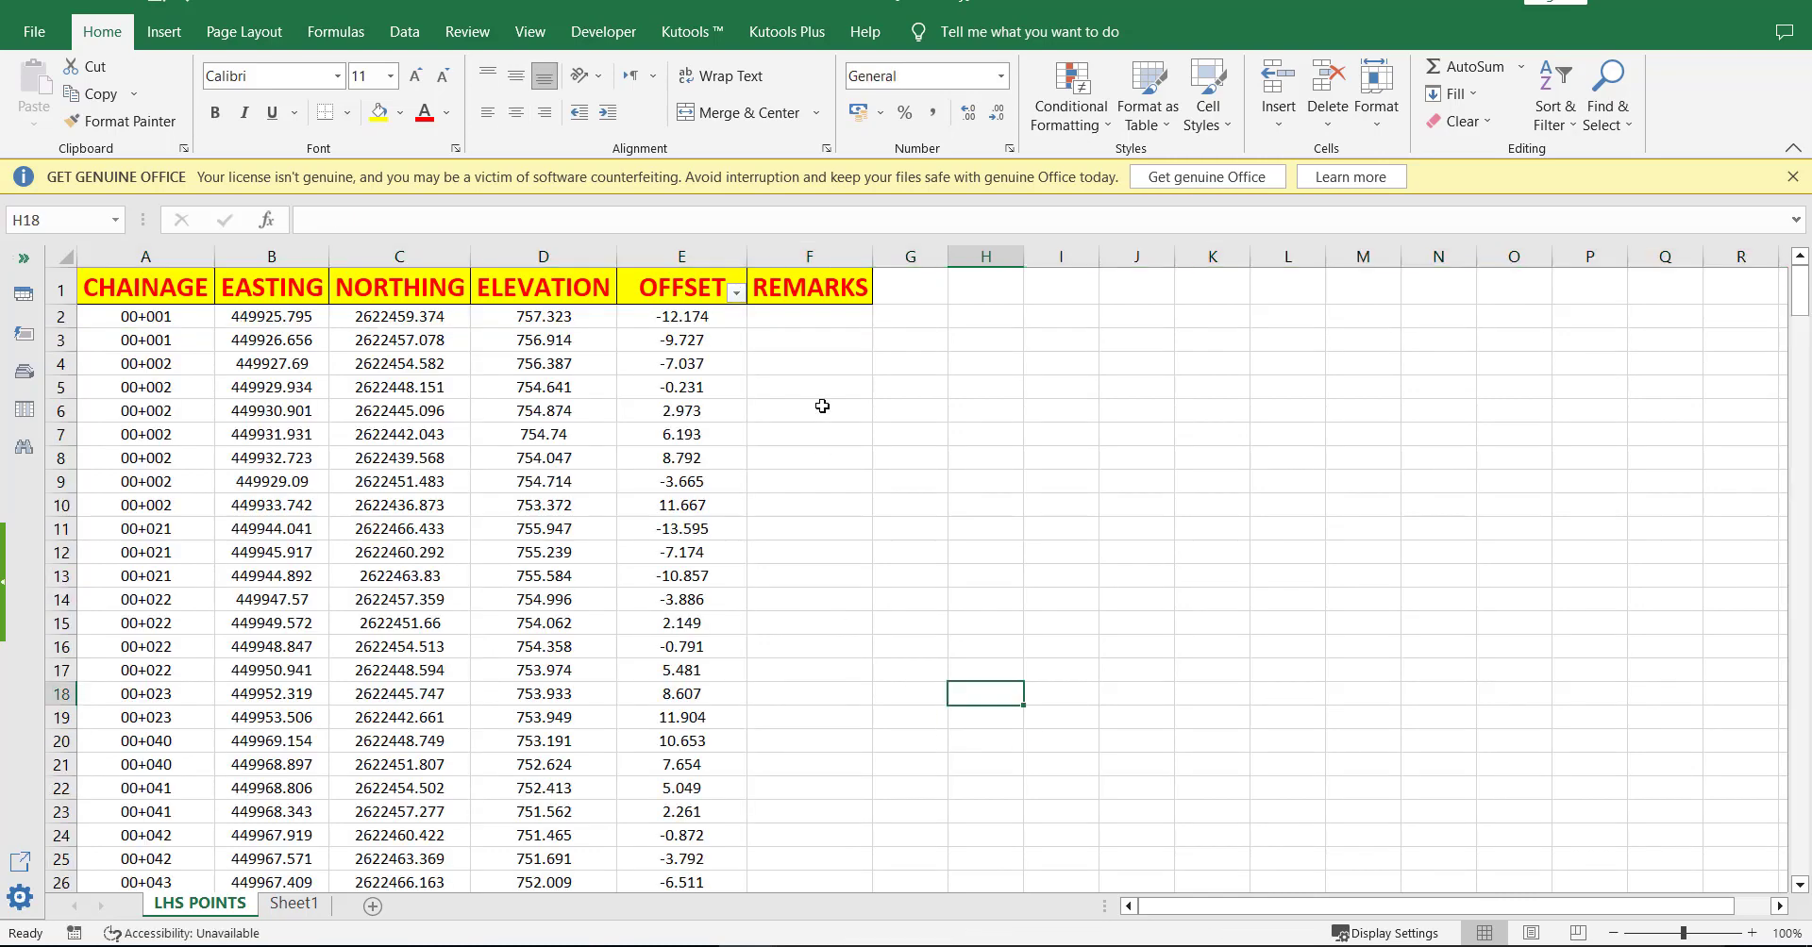
# Copy the nested IF formula from F2 of the other workbook into F2 of LHS POINTS
pyautogui.click(792, 325)
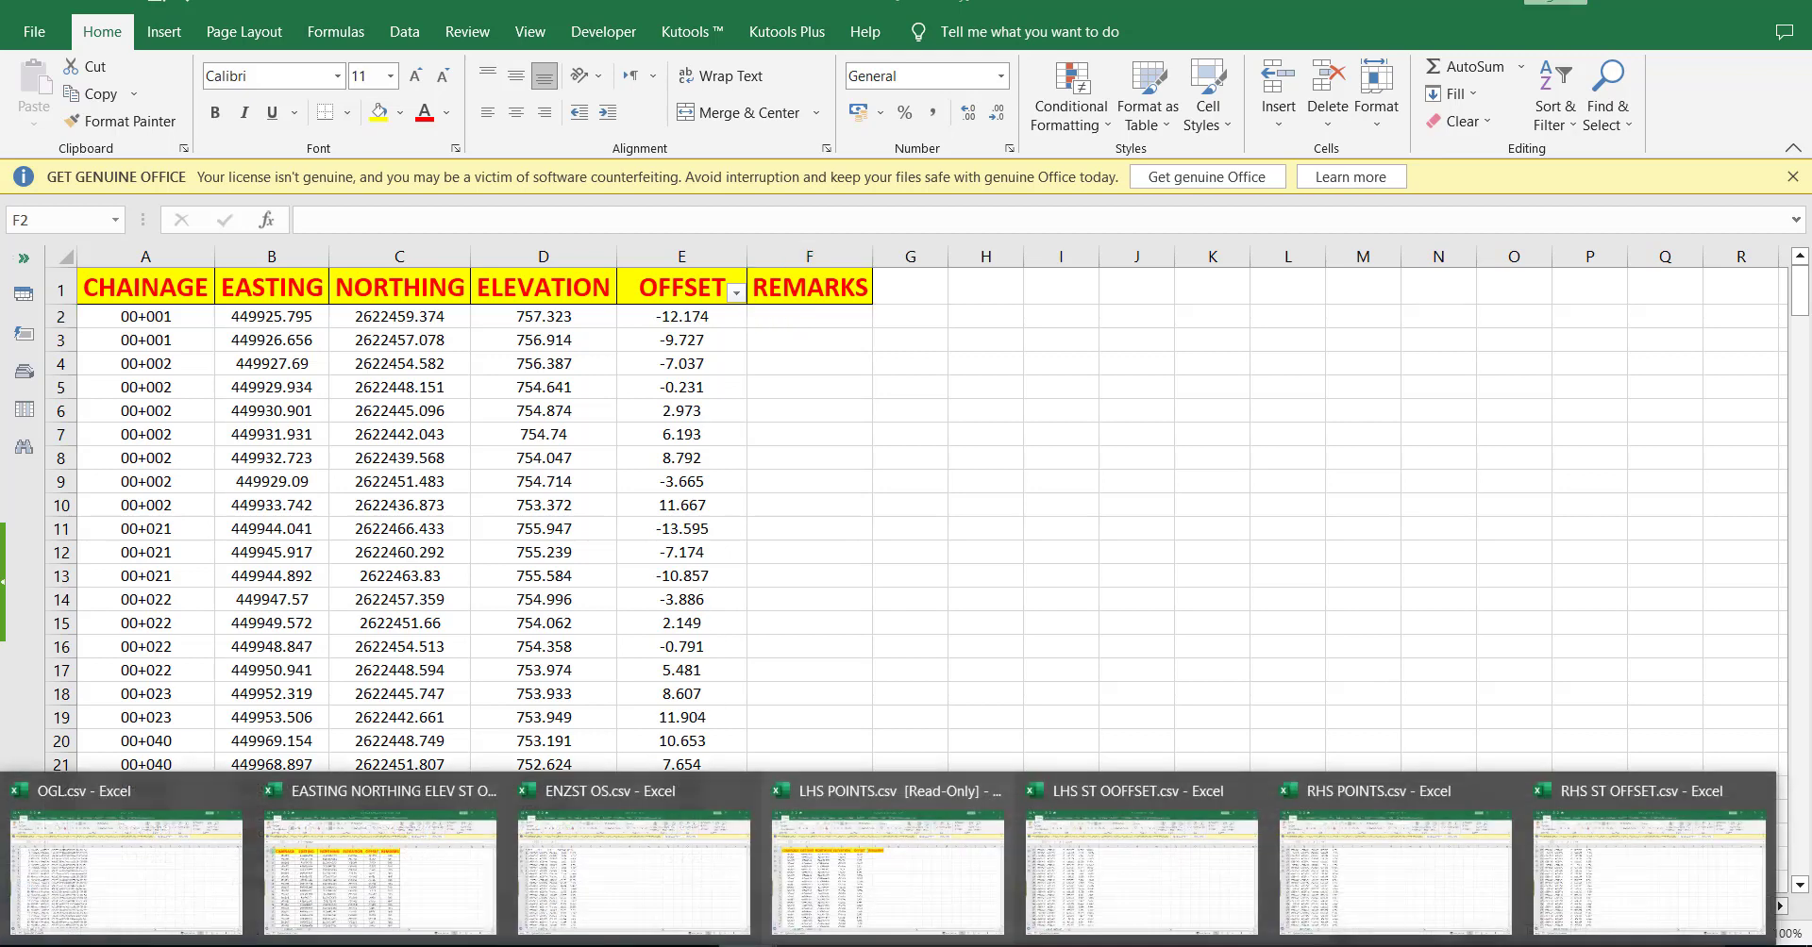
pyautogui.click(483, 885)
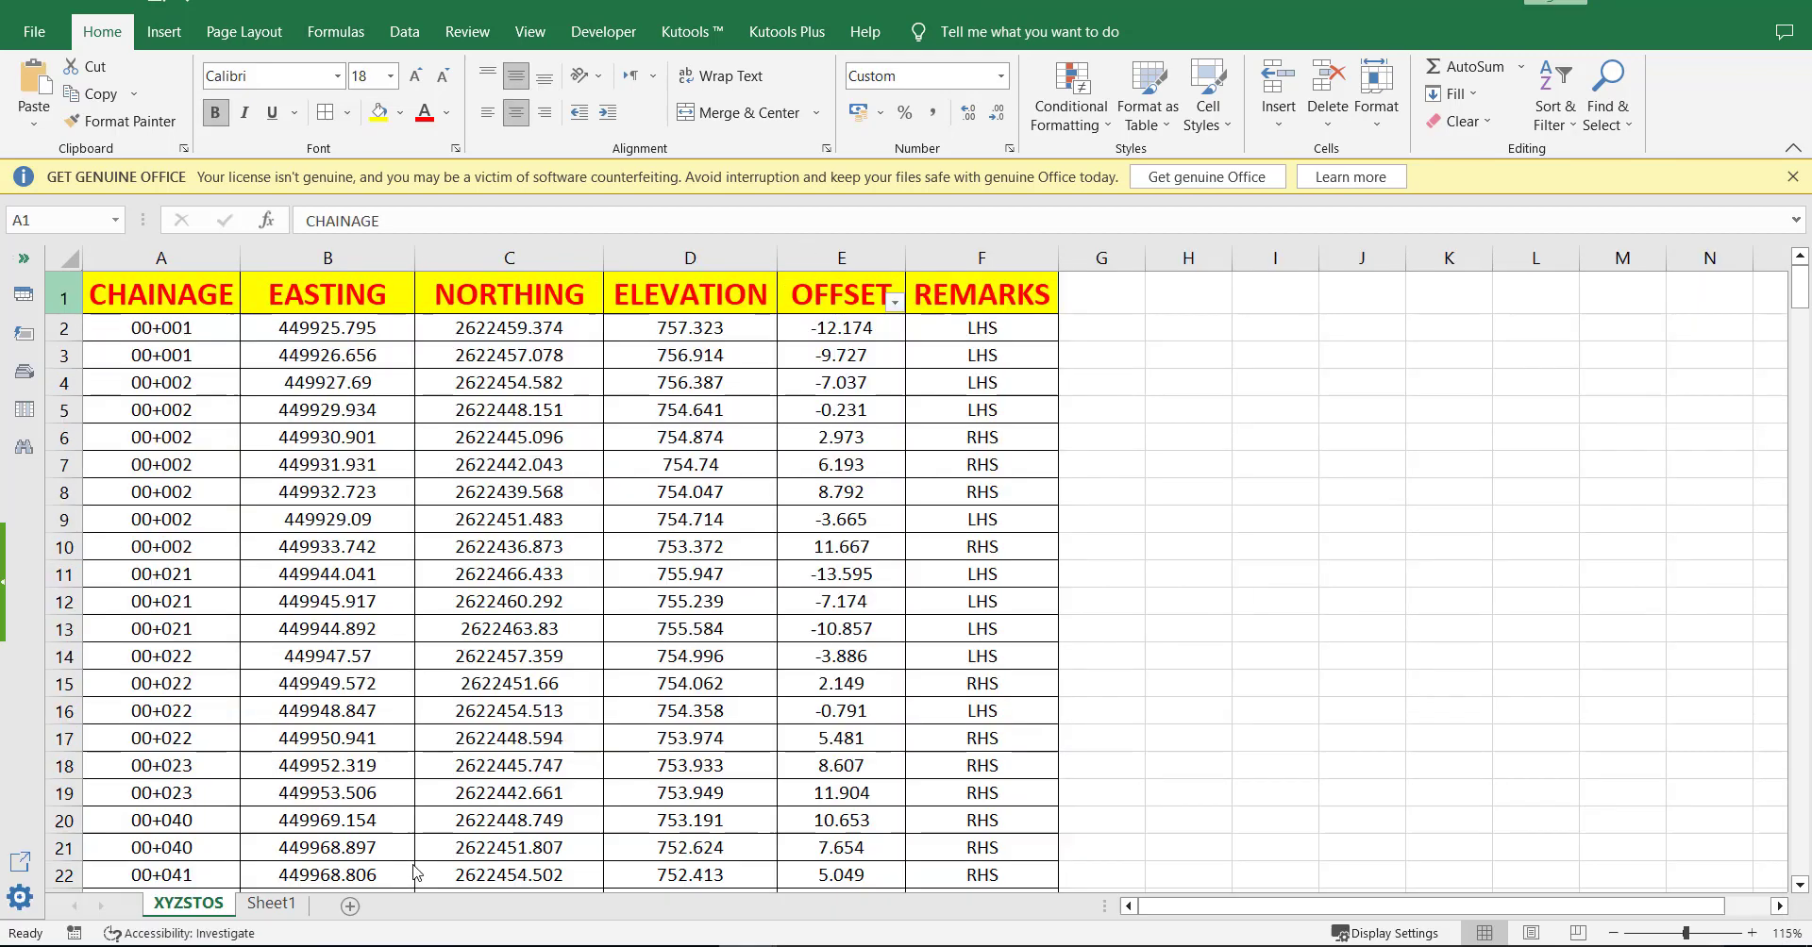
pyautogui.click(995, 338)
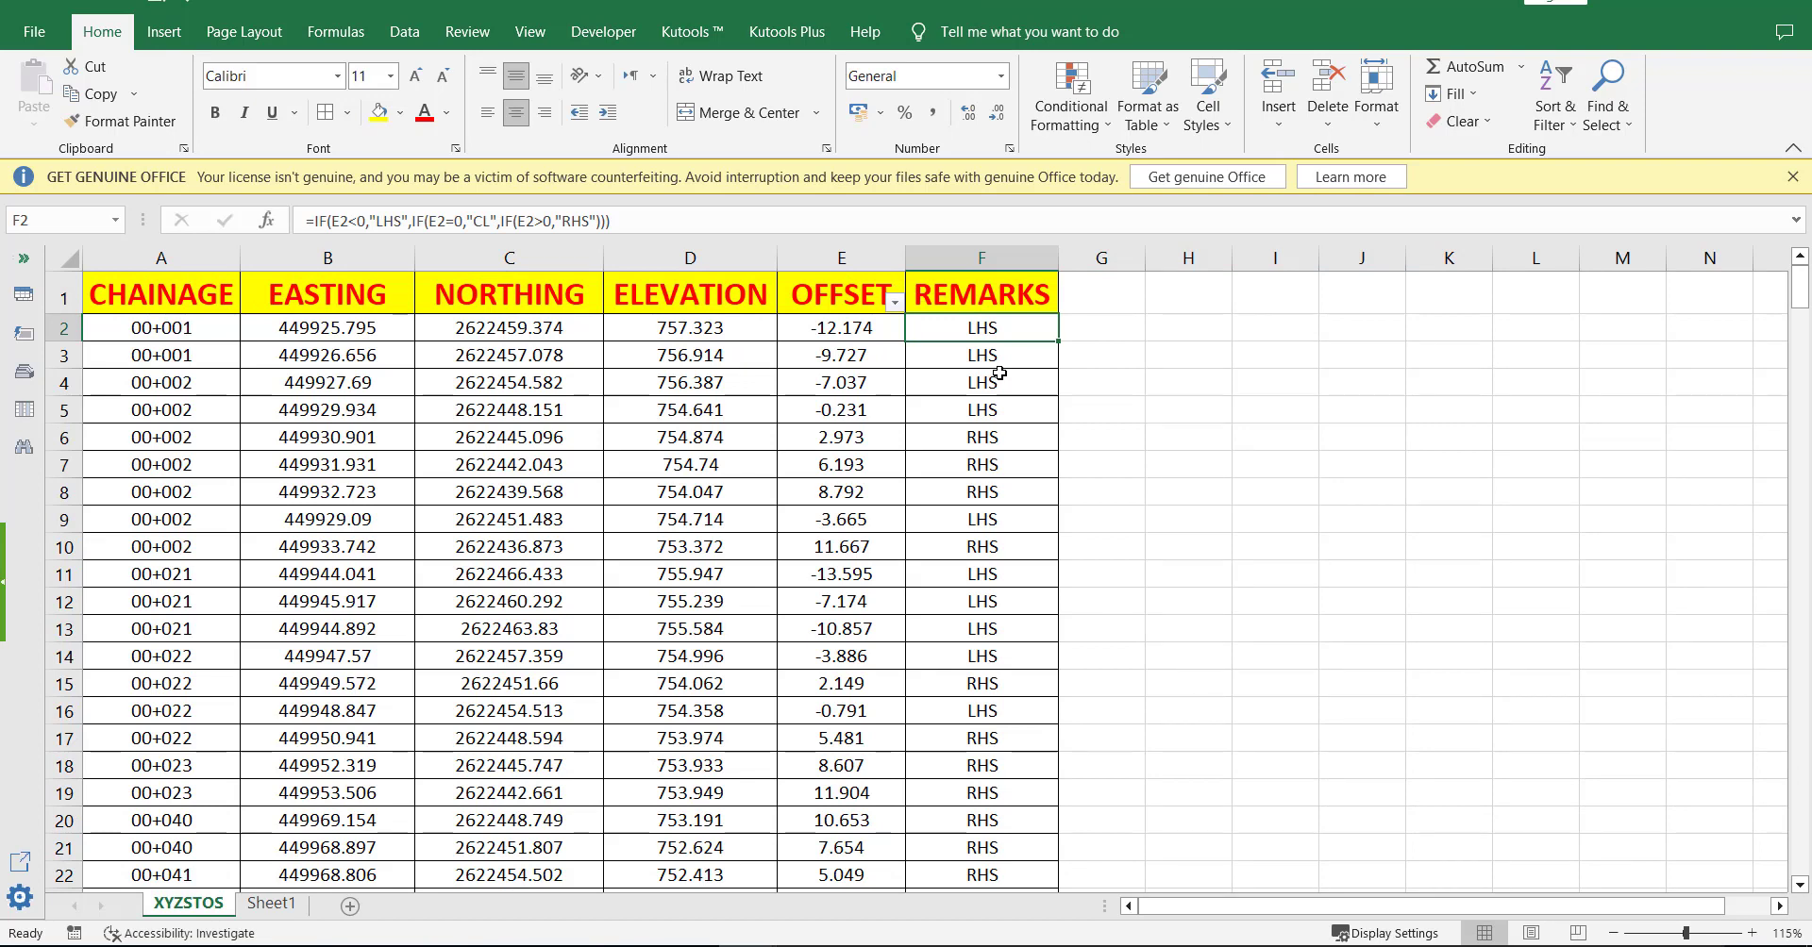
pyautogui.hotkey('ctrl', 'c')
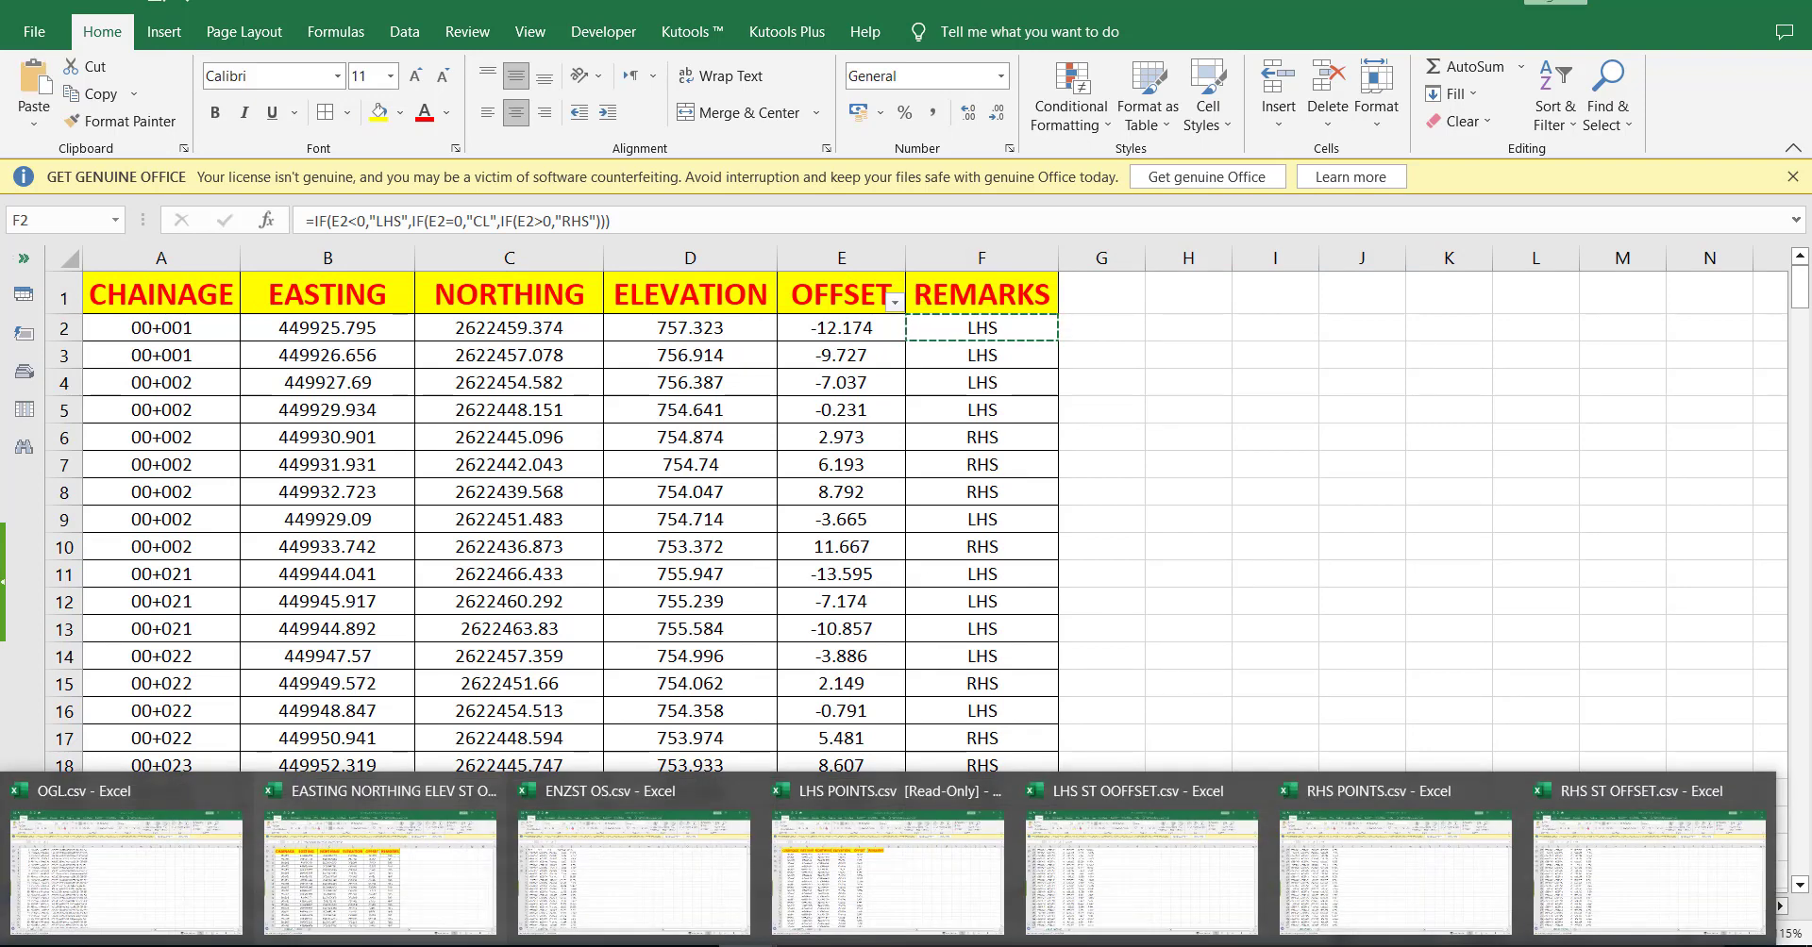
pyautogui.click(845, 887)
pyautogui.click(825, 325)
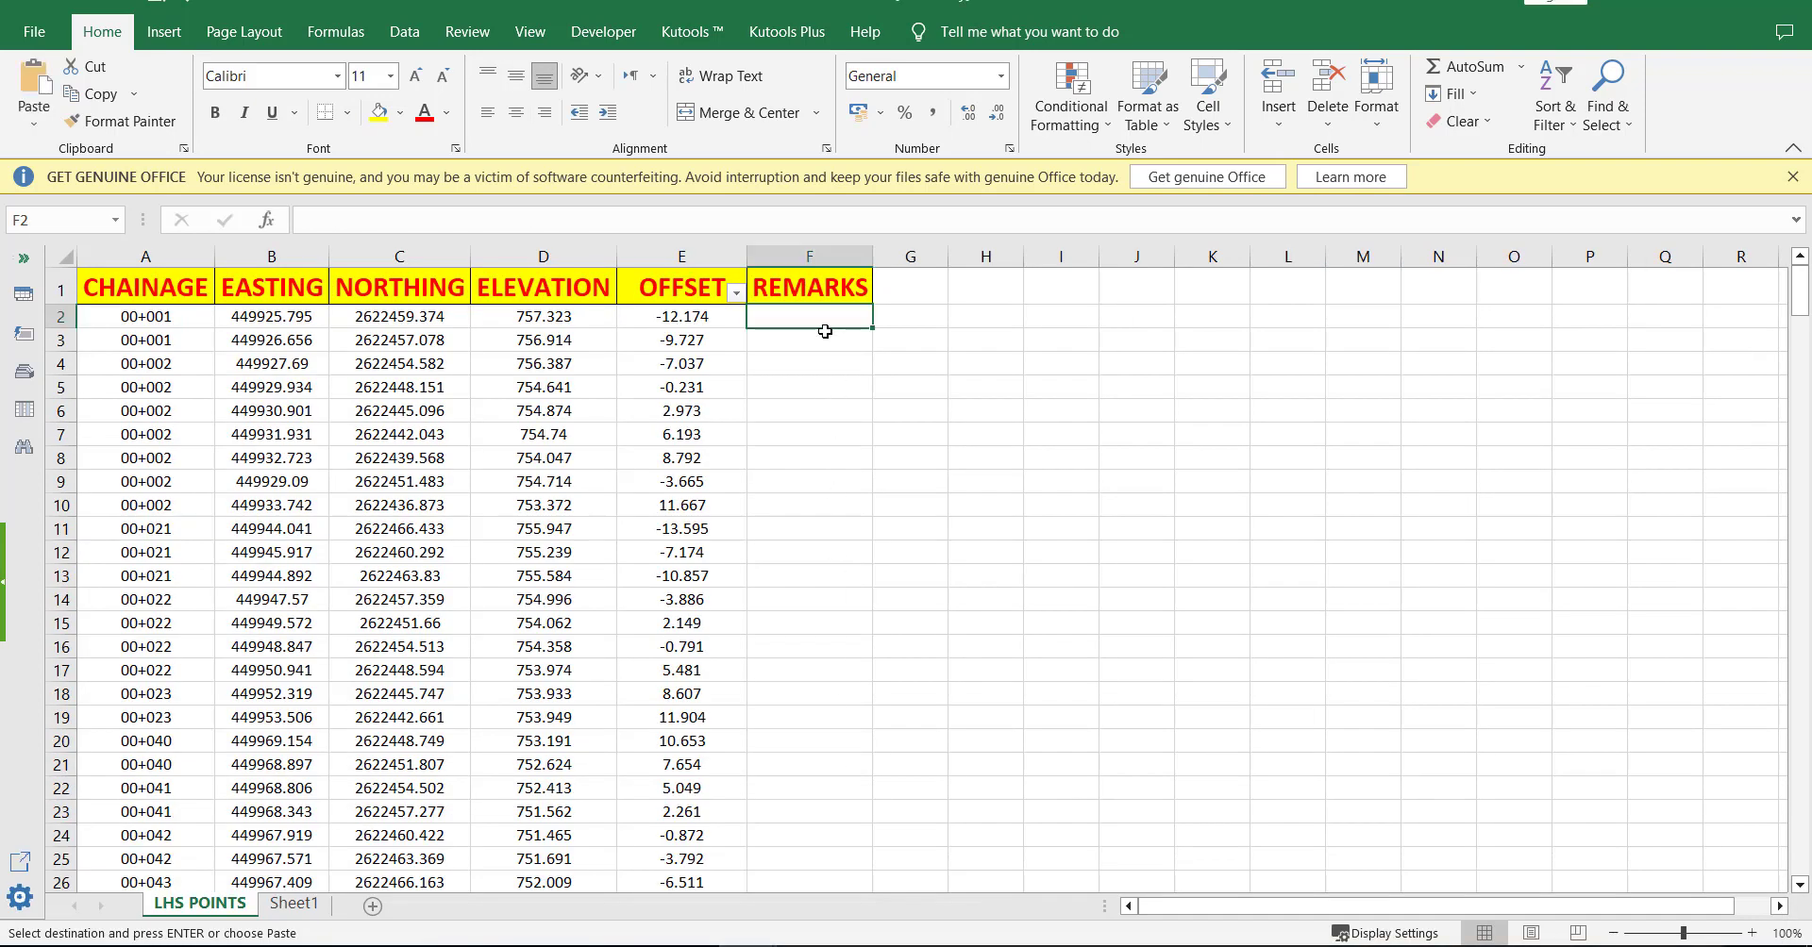
pyautogui.hotkey('ctrl', 'v')
# Fill the IF formula down the REMARKS column and check the LHS/CL/RHS labels
pyautogui.doubleClick(831, 321)
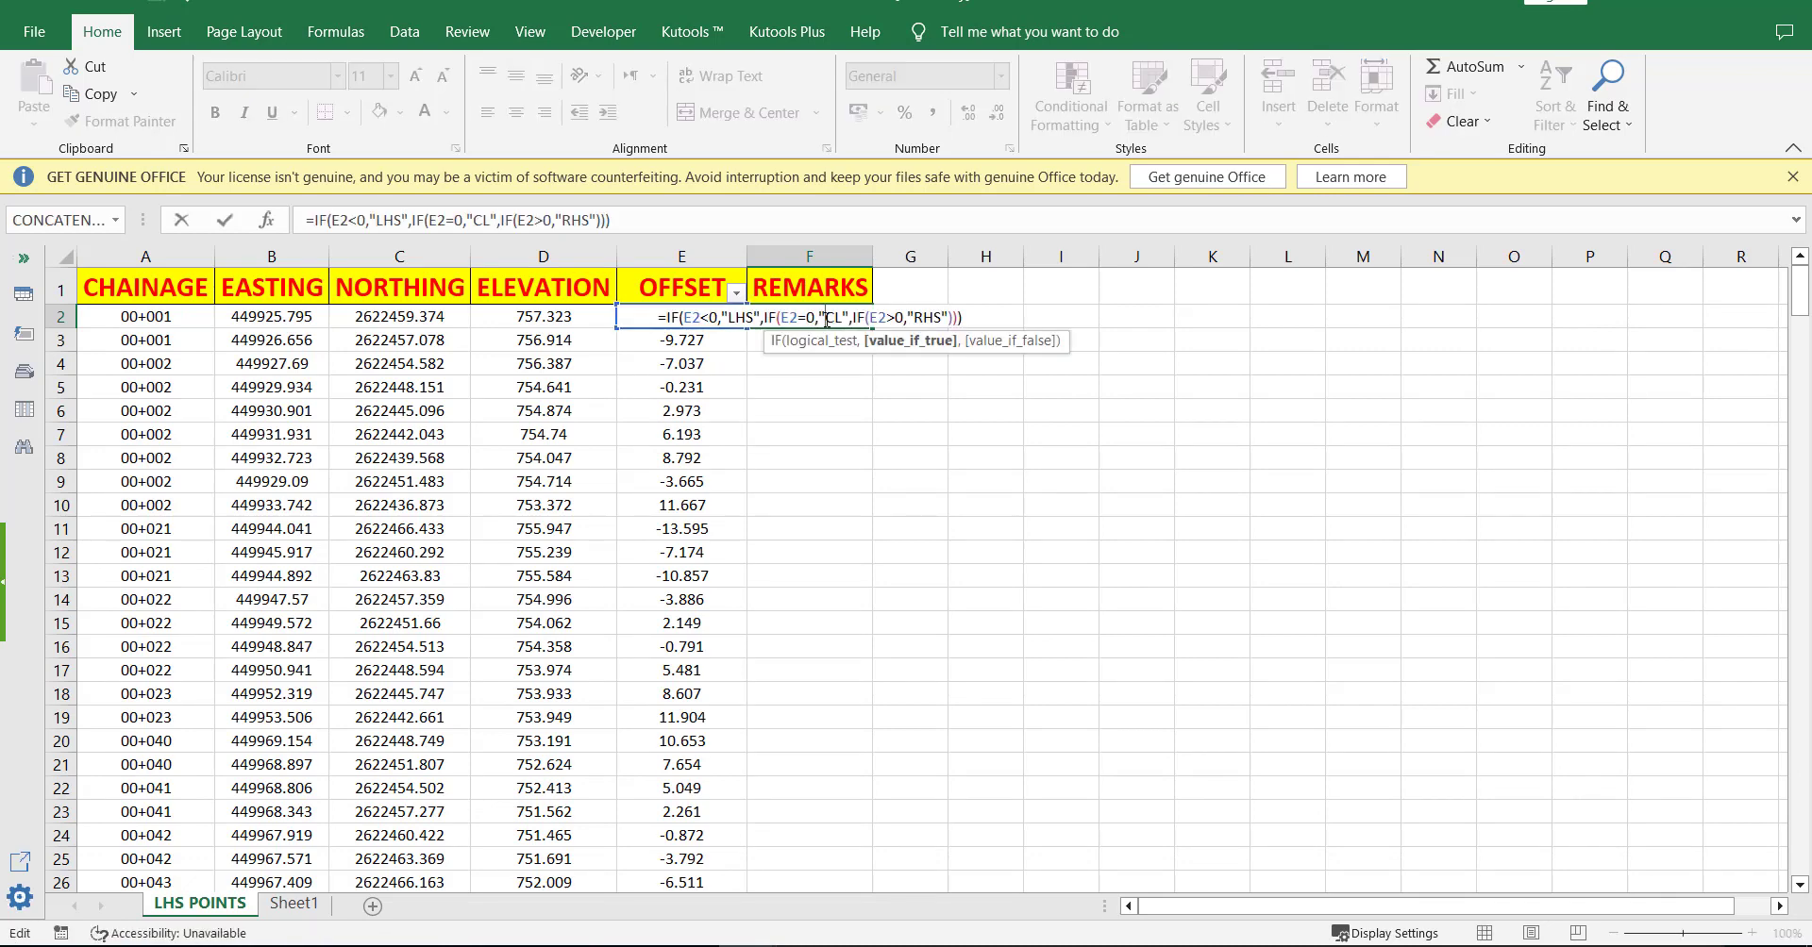
pyautogui.press('Escape')
pyautogui.doubleClick(856, 319)
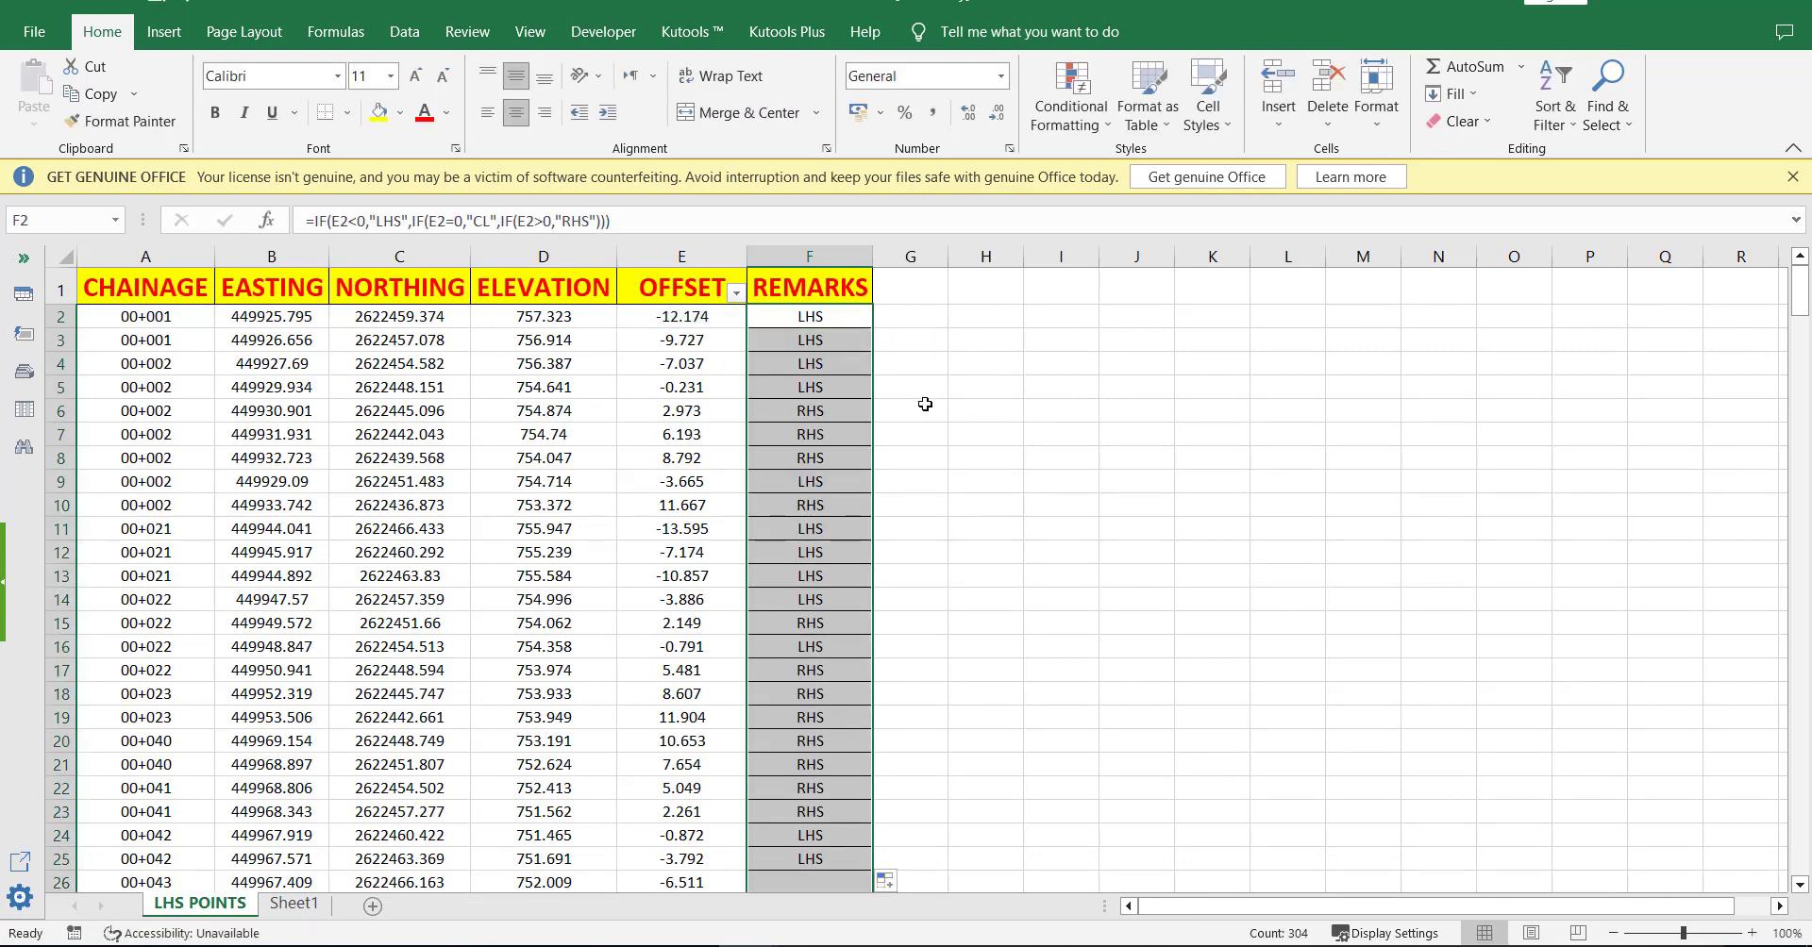
pyautogui.scroll(-3, 917, 403)
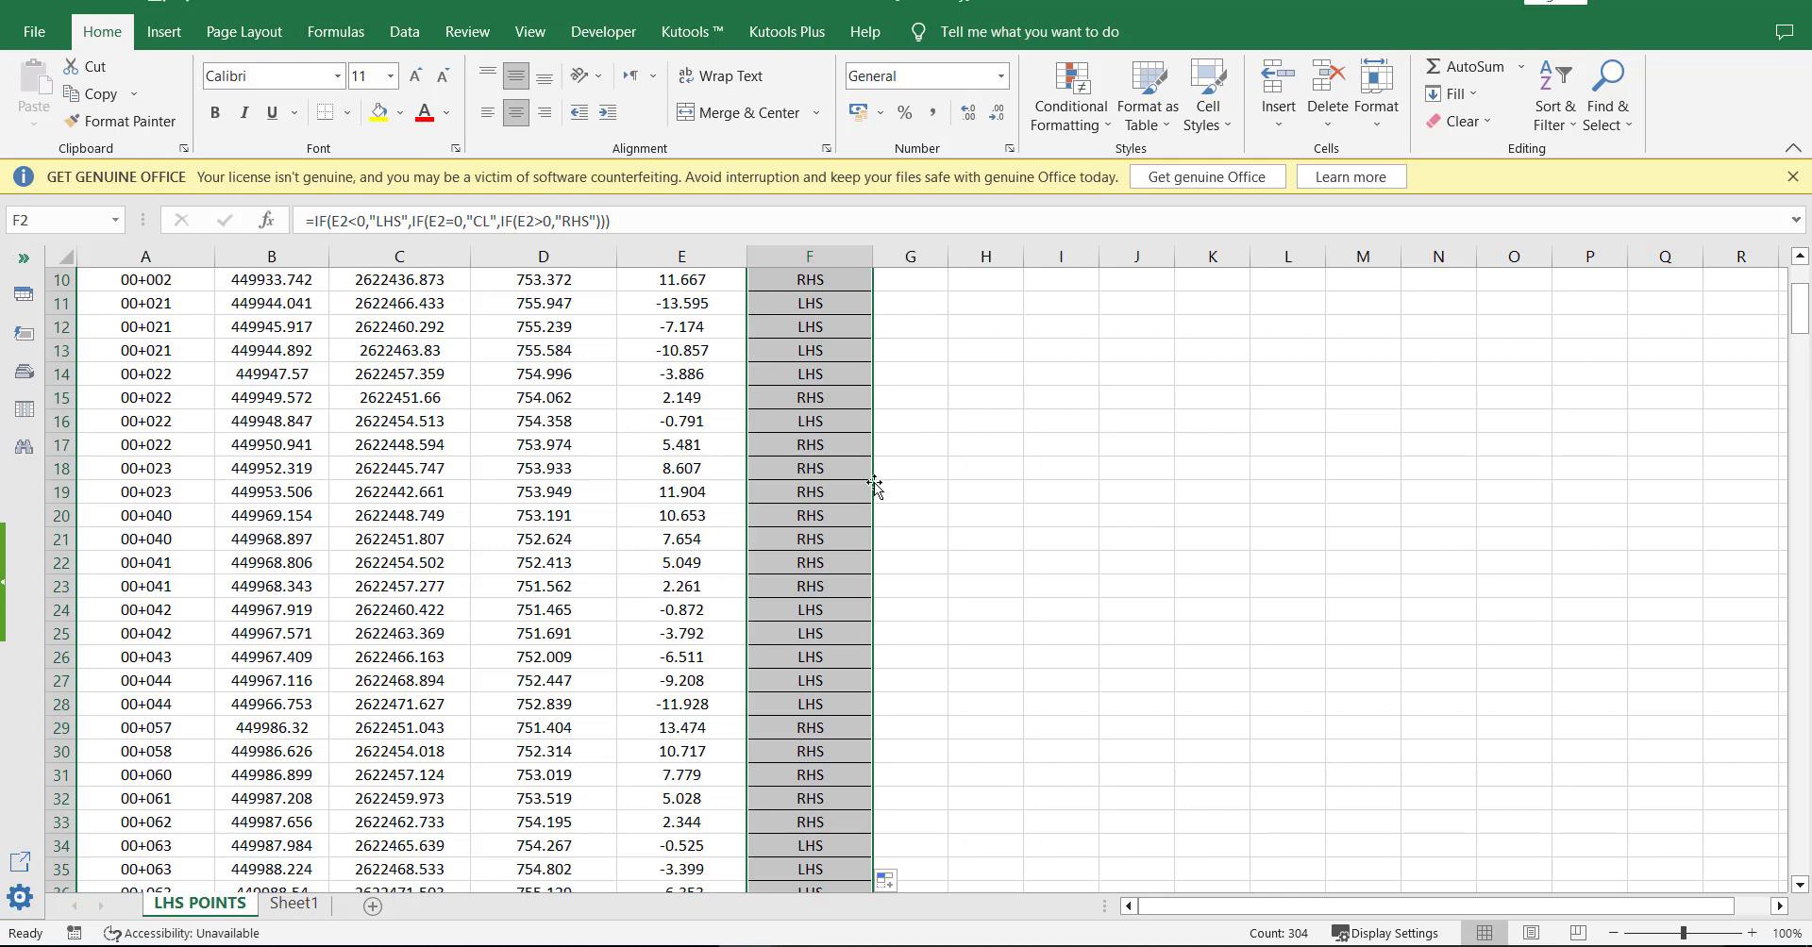
pyautogui.scroll(3, 827, 505)
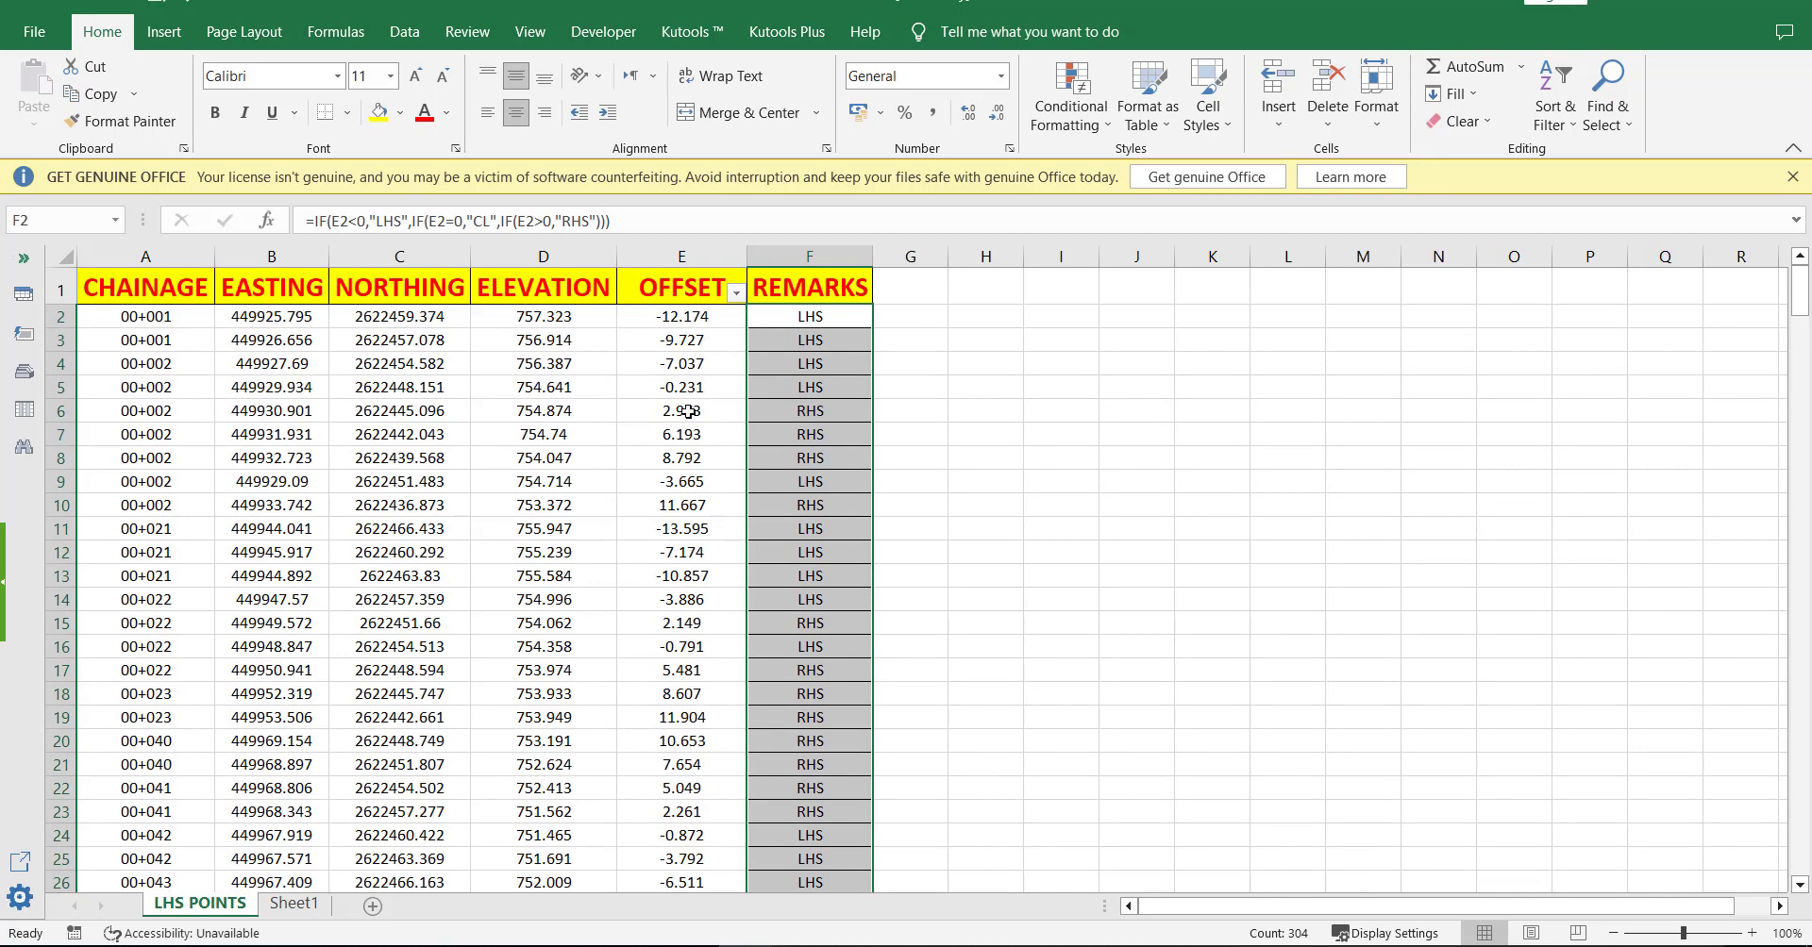
pyautogui.click(795, 320)
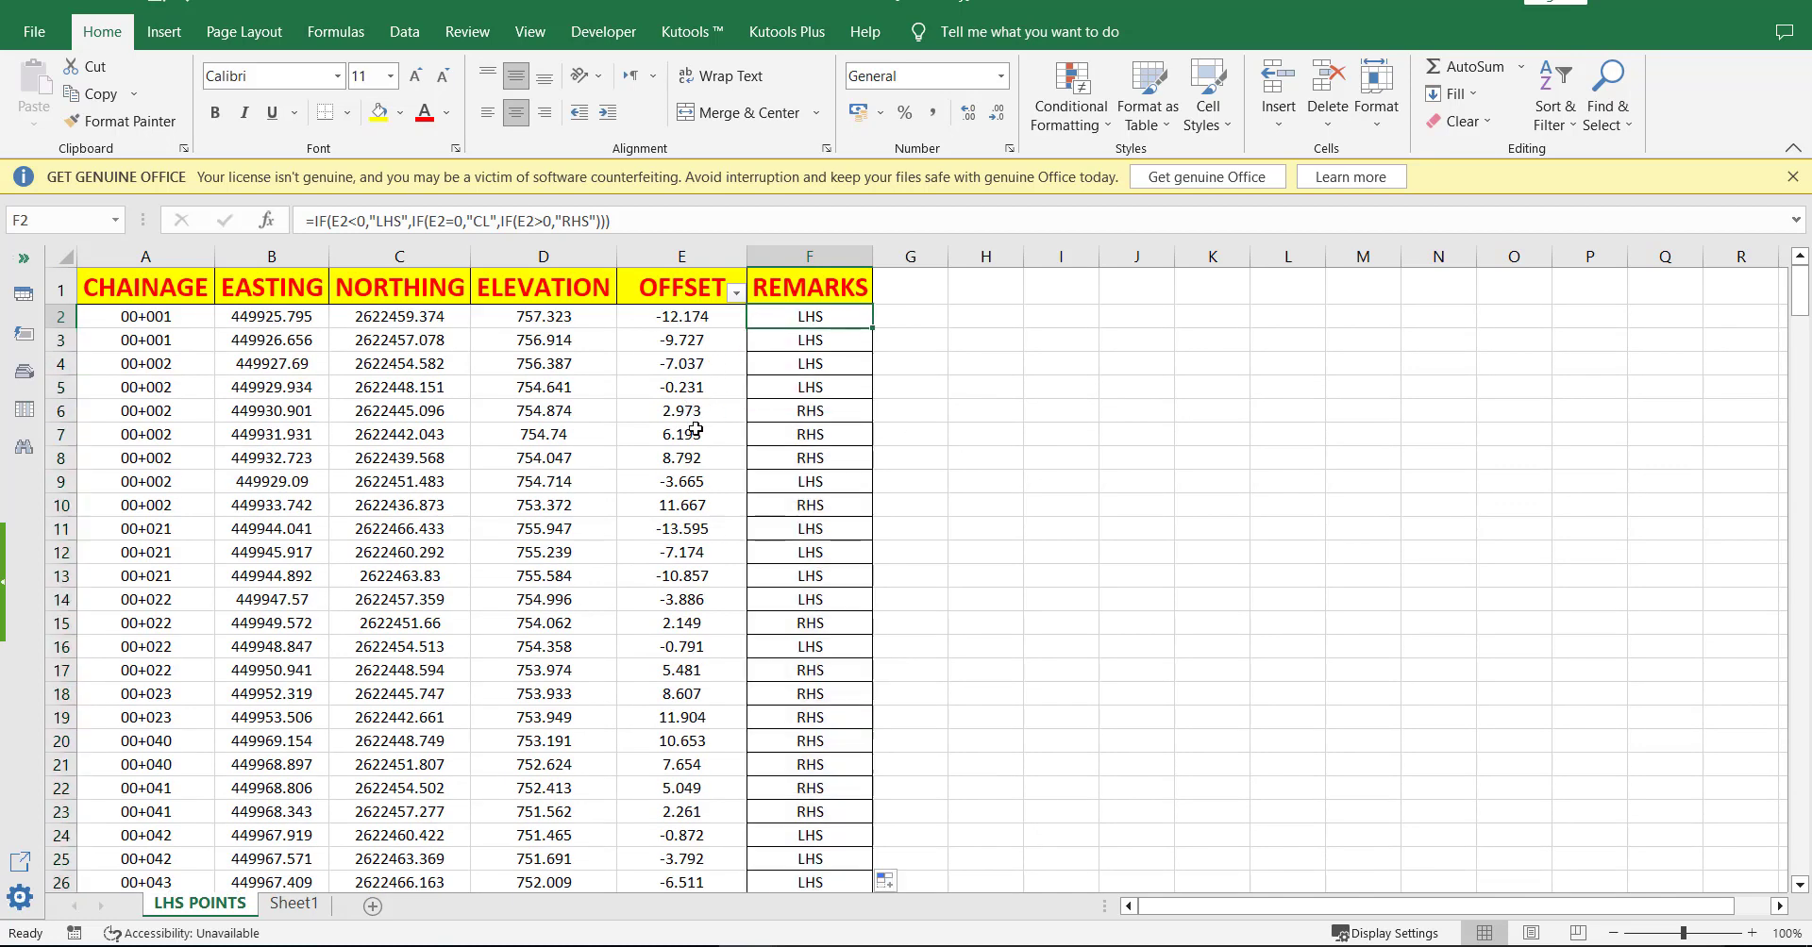
pyautogui.click(801, 410)
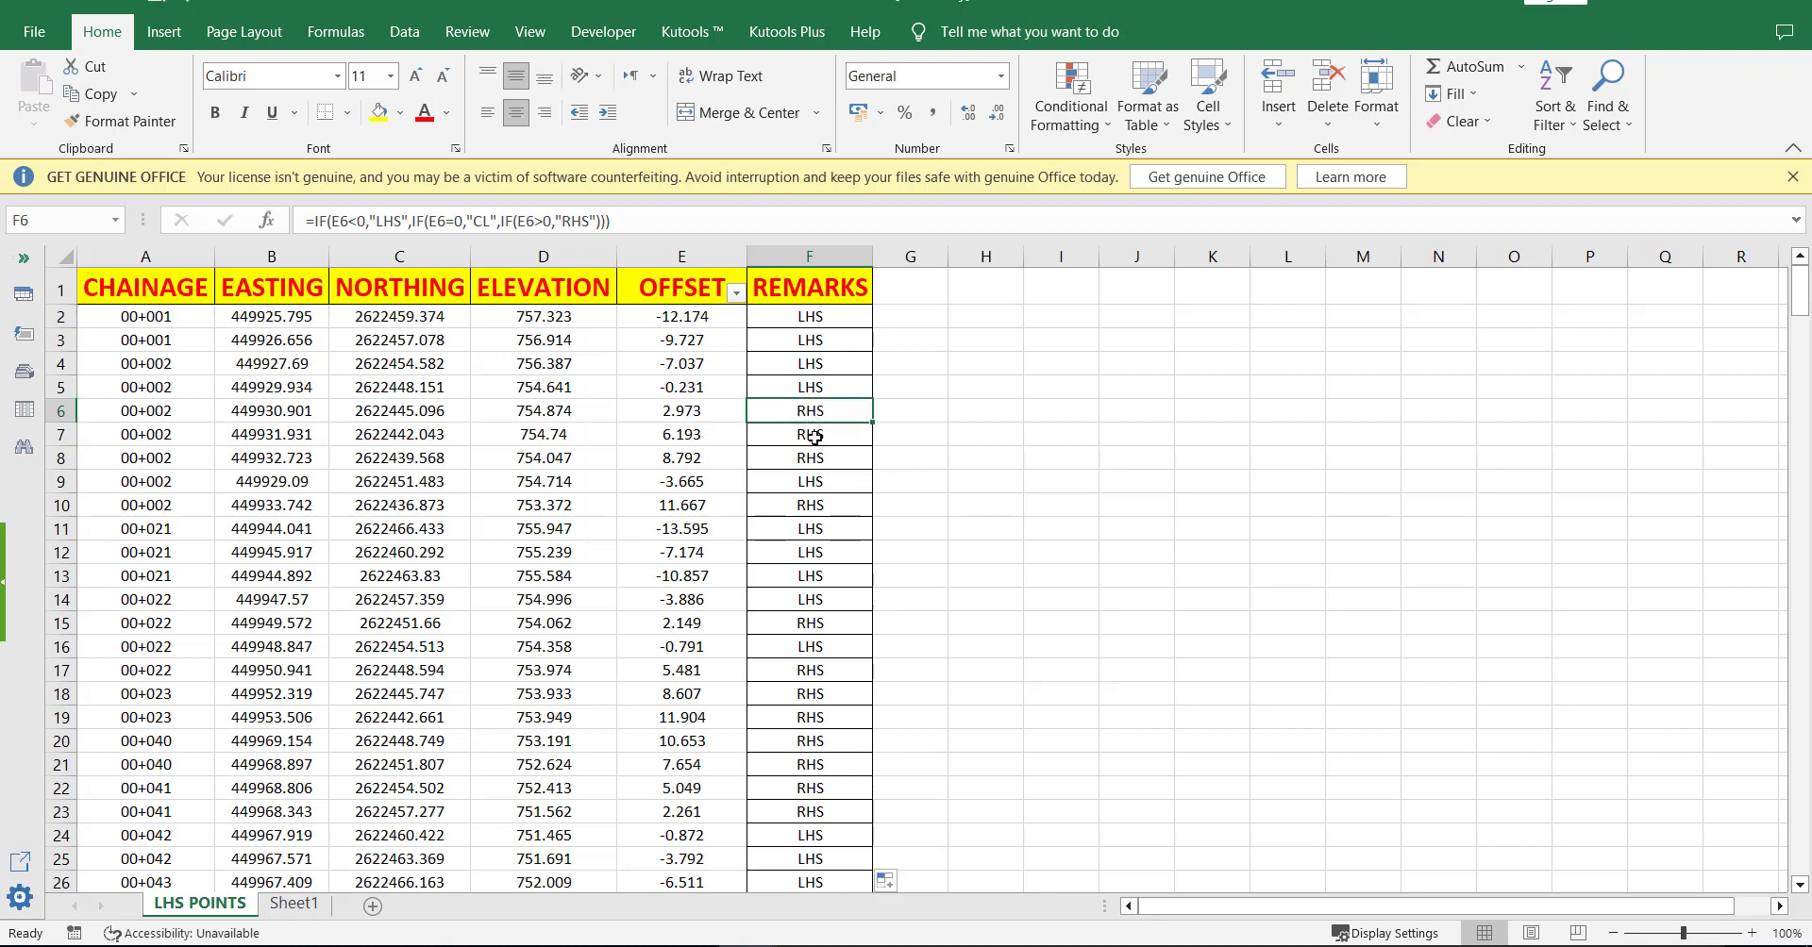
pyautogui.scroll(-1, 809, 632)
pyautogui.scroll(-5, 810, 628)
pyautogui.scroll(5, 809, 627)
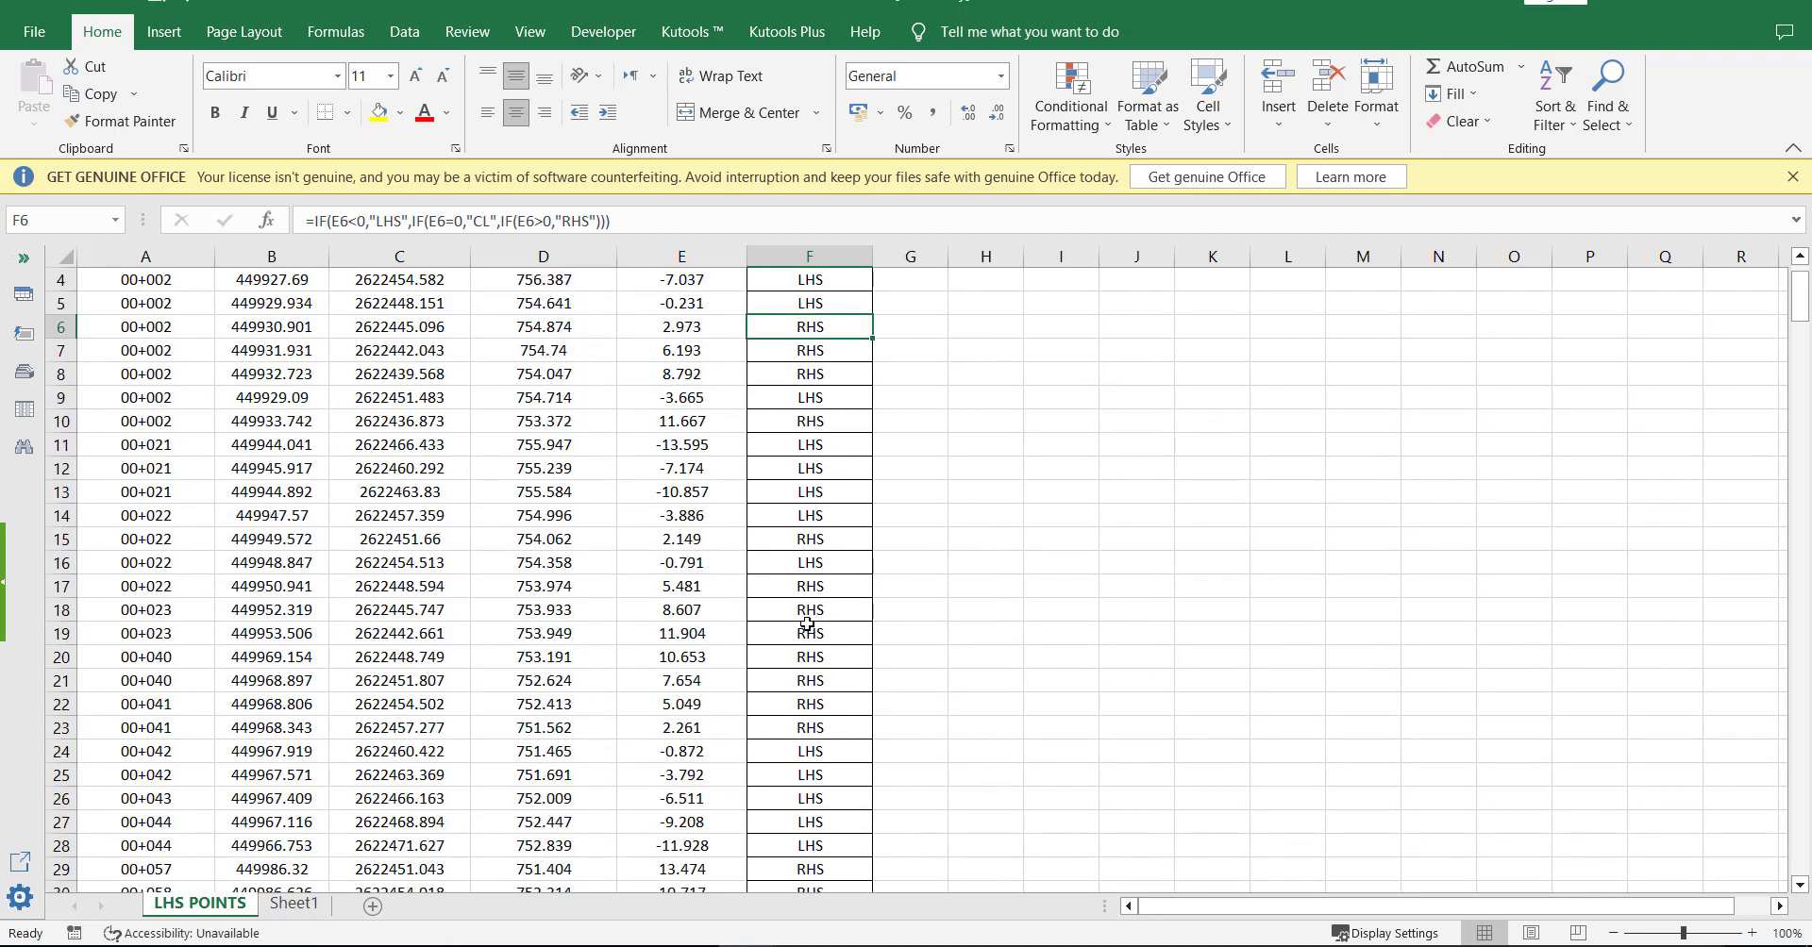
pyautogui.scroll(-2, 807, 623)
pyautogui.scroll(3, 808, 624)
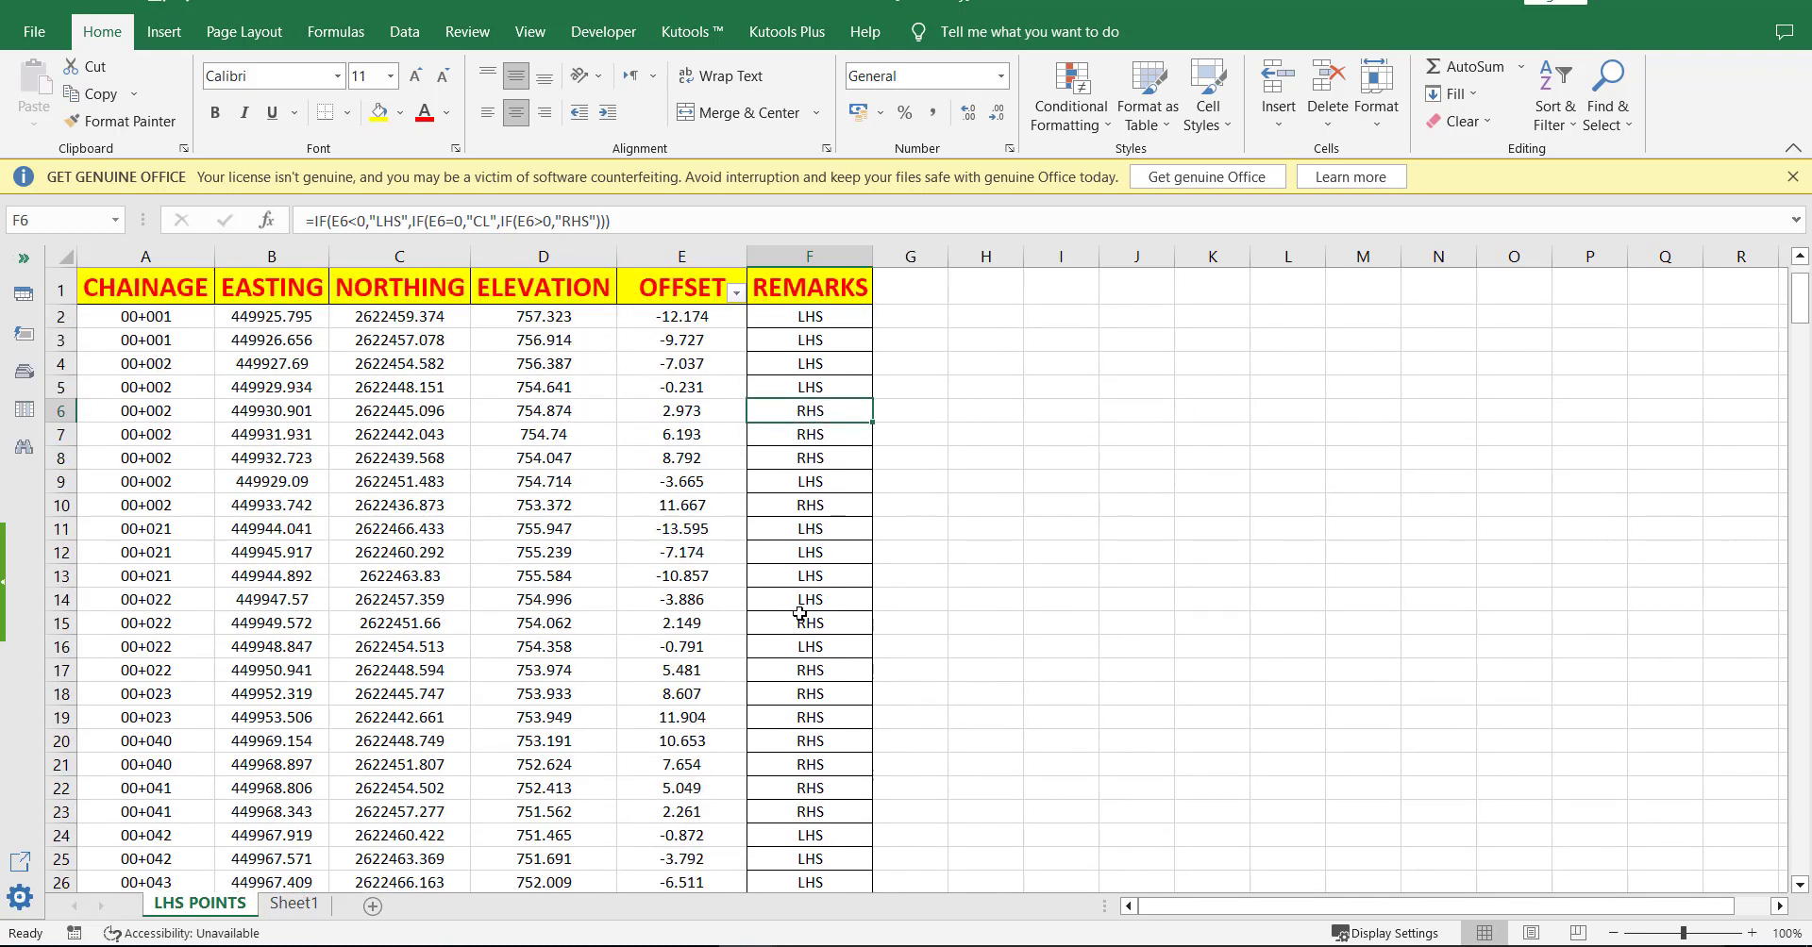
pyautogui.click(734, 297)
pyautogui.click(563, 555)
pyautogui.click(559, 526)
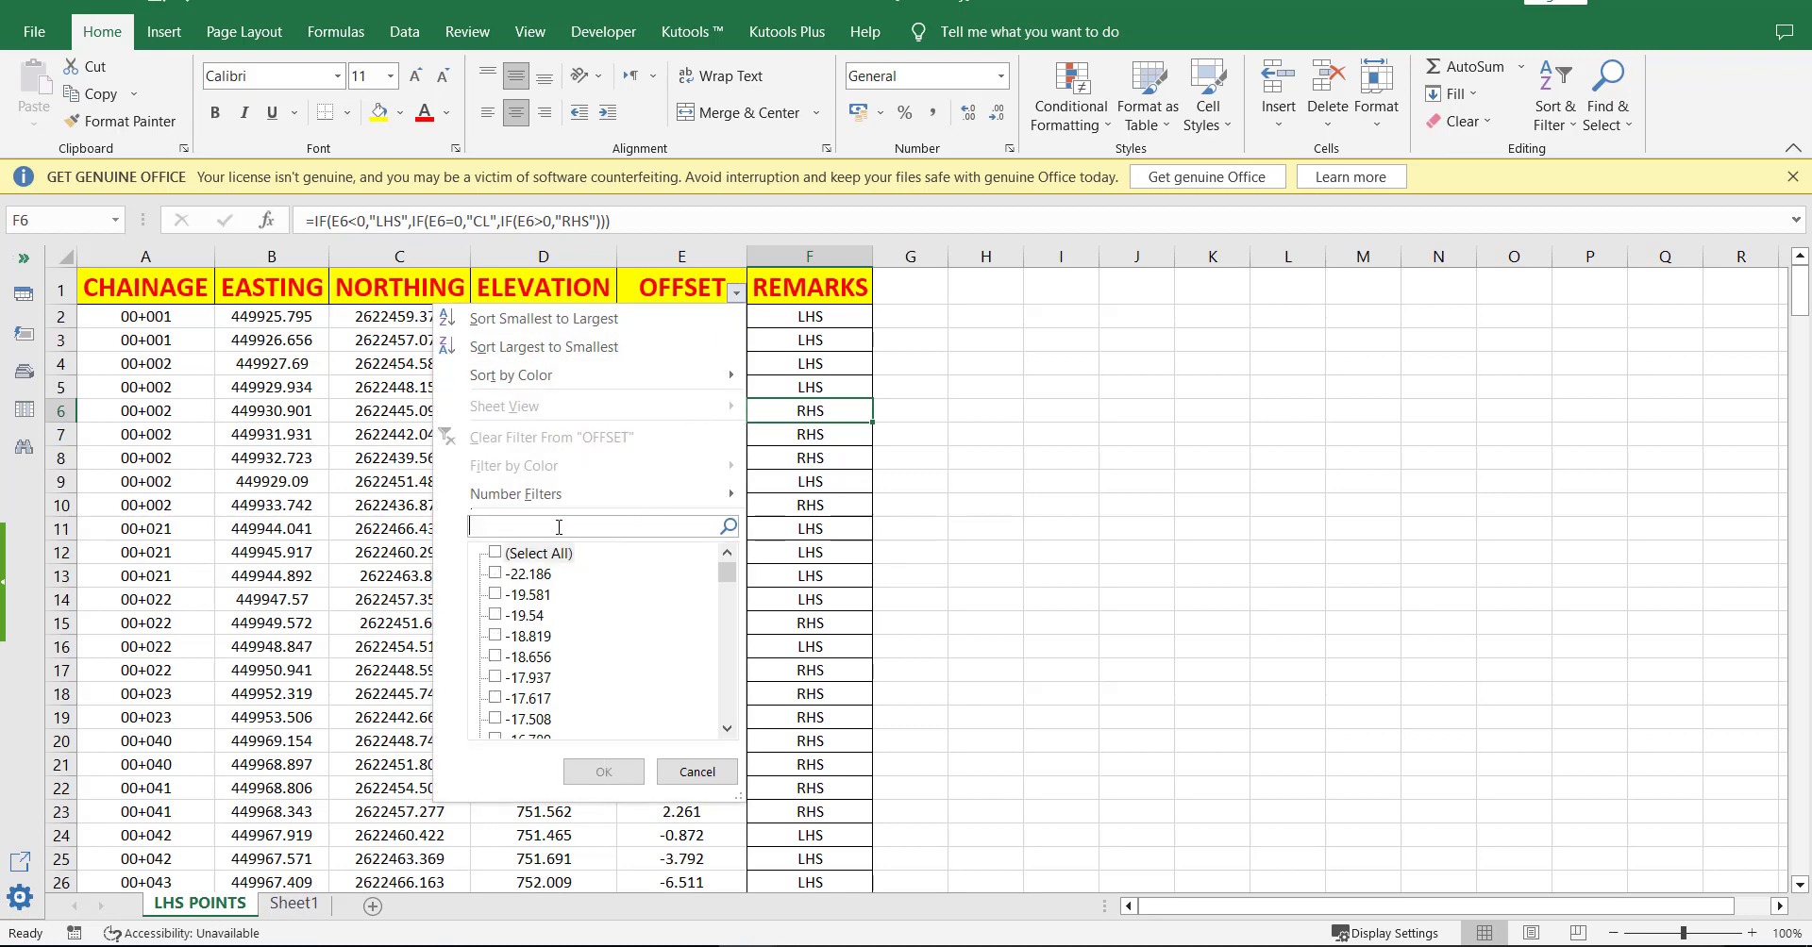
pyautogui.write('0.')
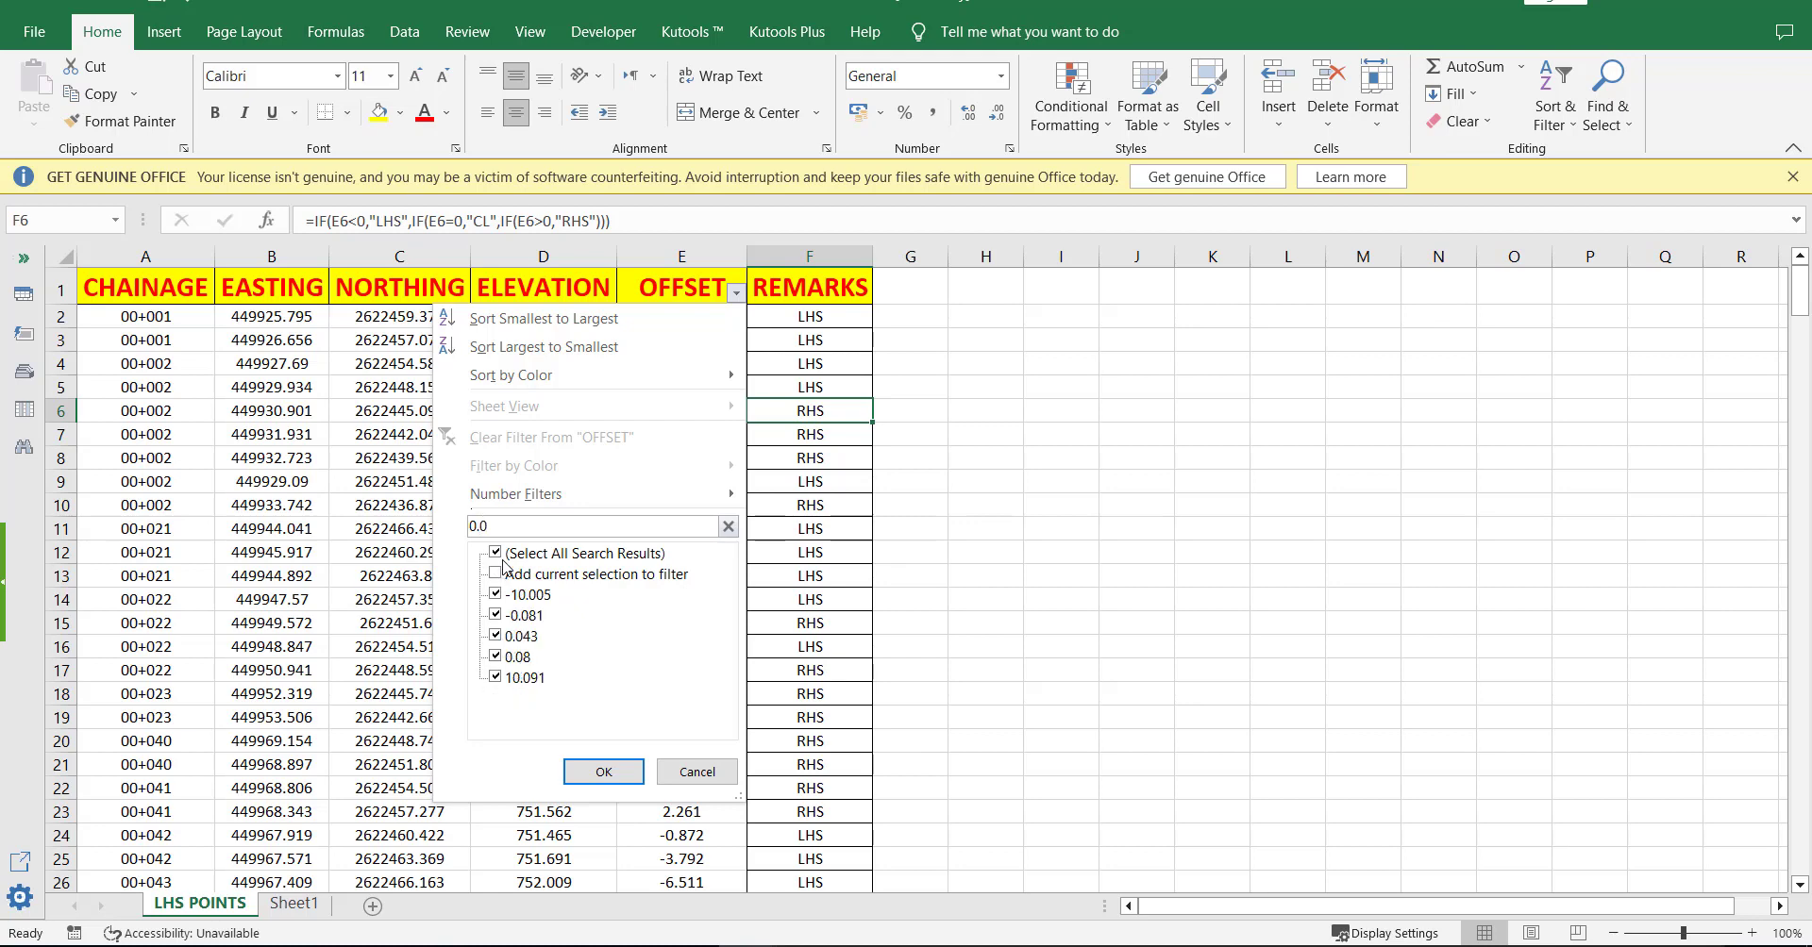
pyautogui.write('000')
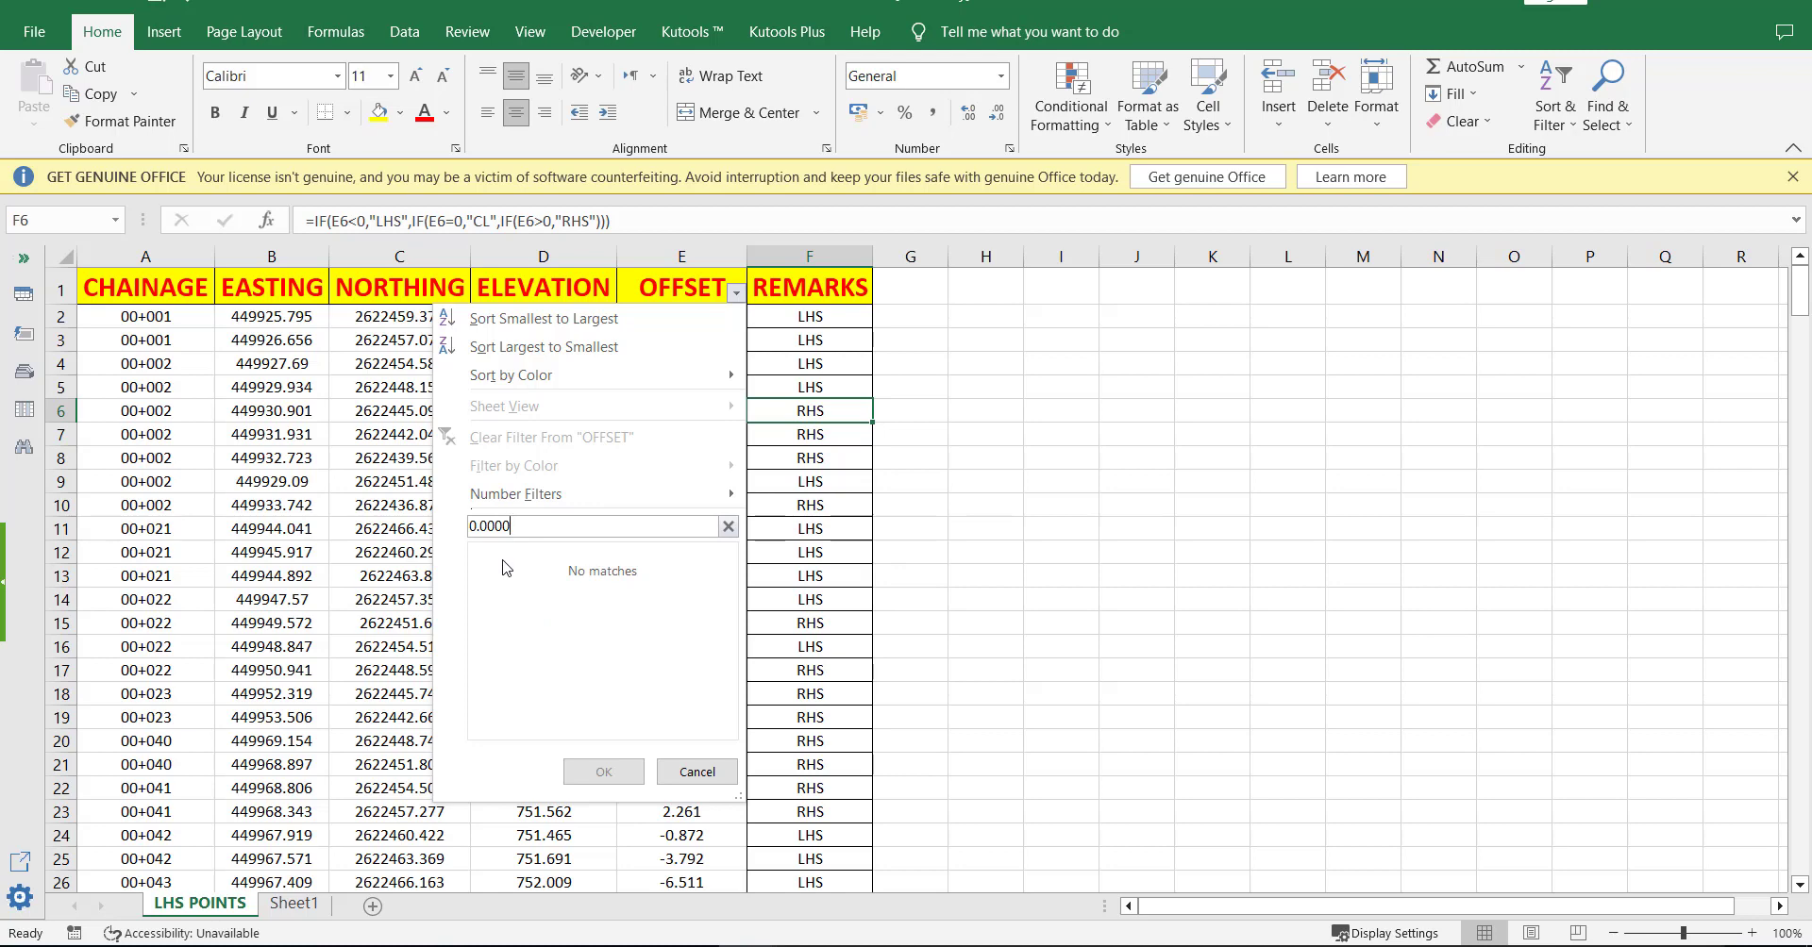
pyautogui.click(727, 527)
pyautogui.click(736, 292)
pyautogui.click(735, 292)
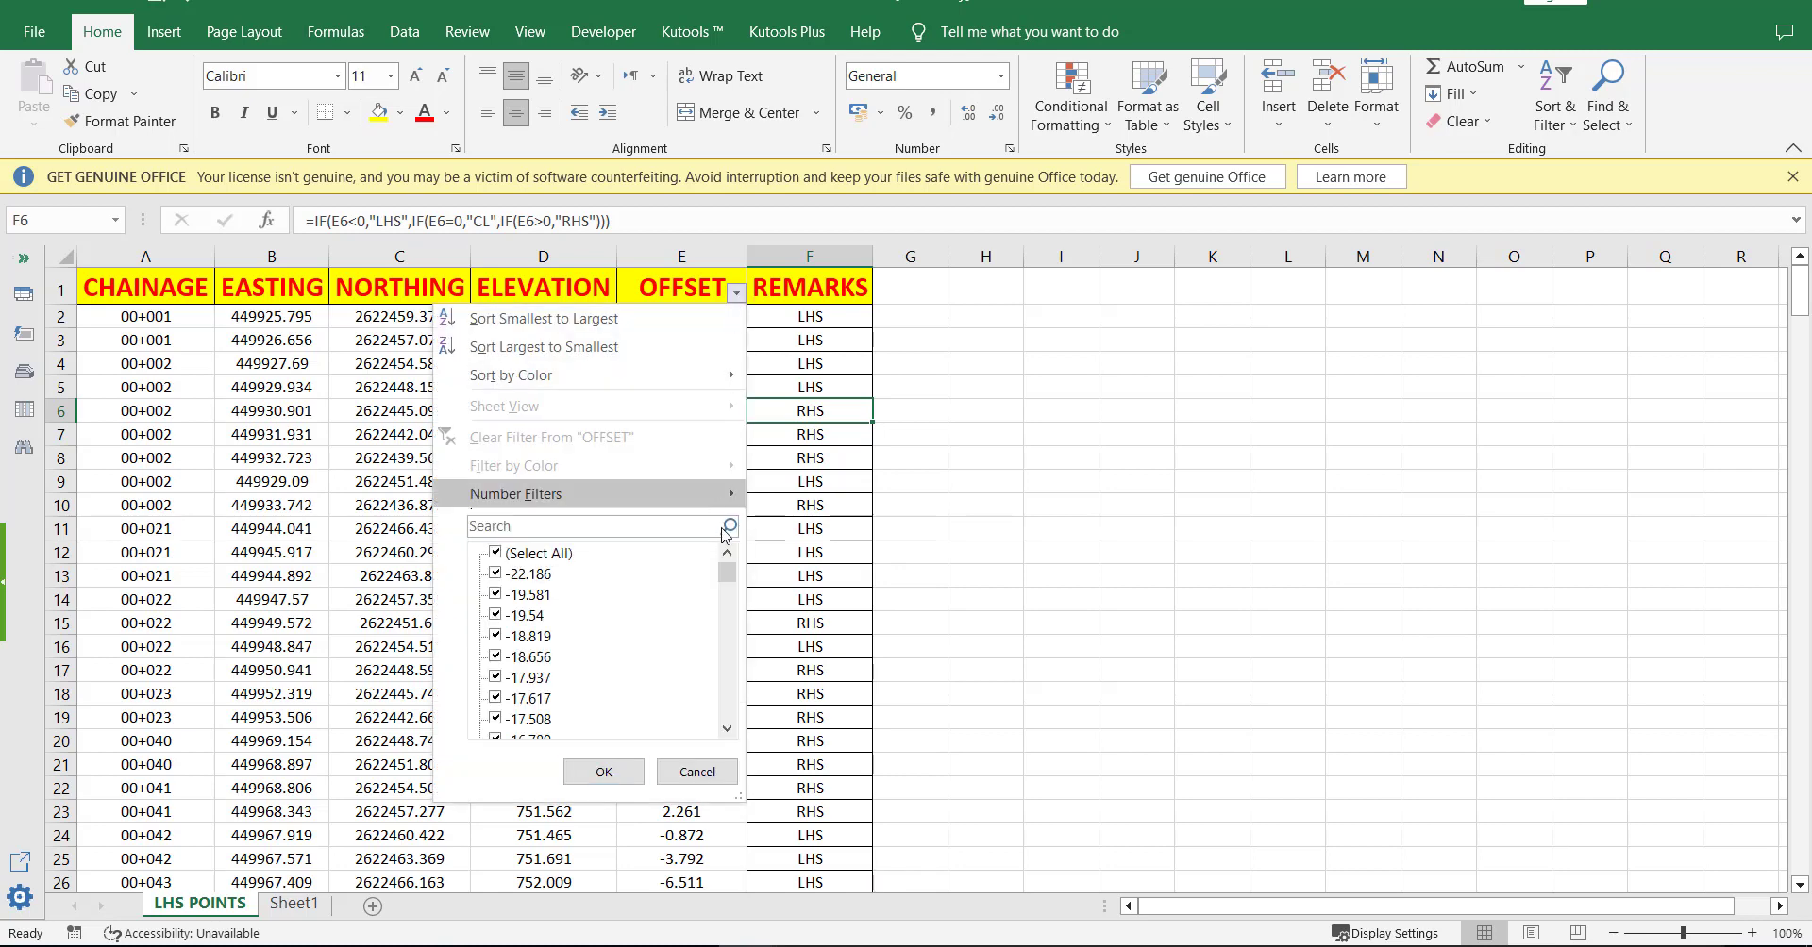
pyautogui.moveTo(726, 572)
pyautogui.mouseDown()
pyautogui.moveTo(734, 659)
pyautogui.moveTo(623, 635)
pyautogui.mouseUp()
pyautogui.click(531, 555)
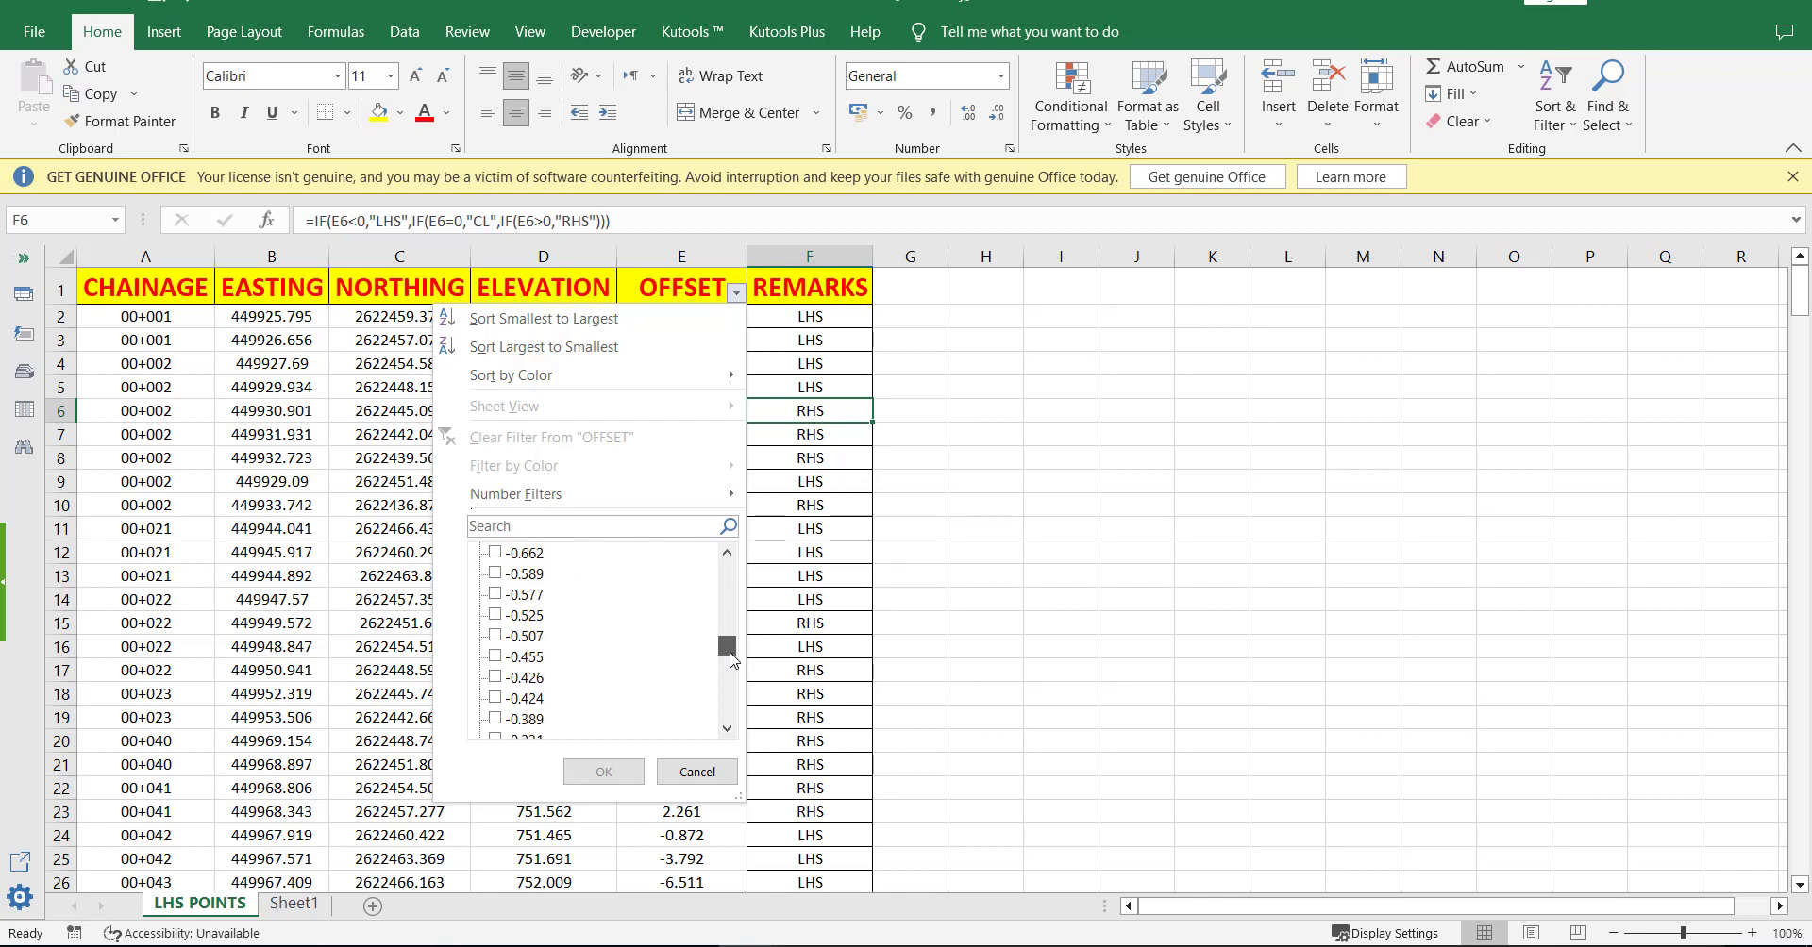
pyautogui.click(495, 615)
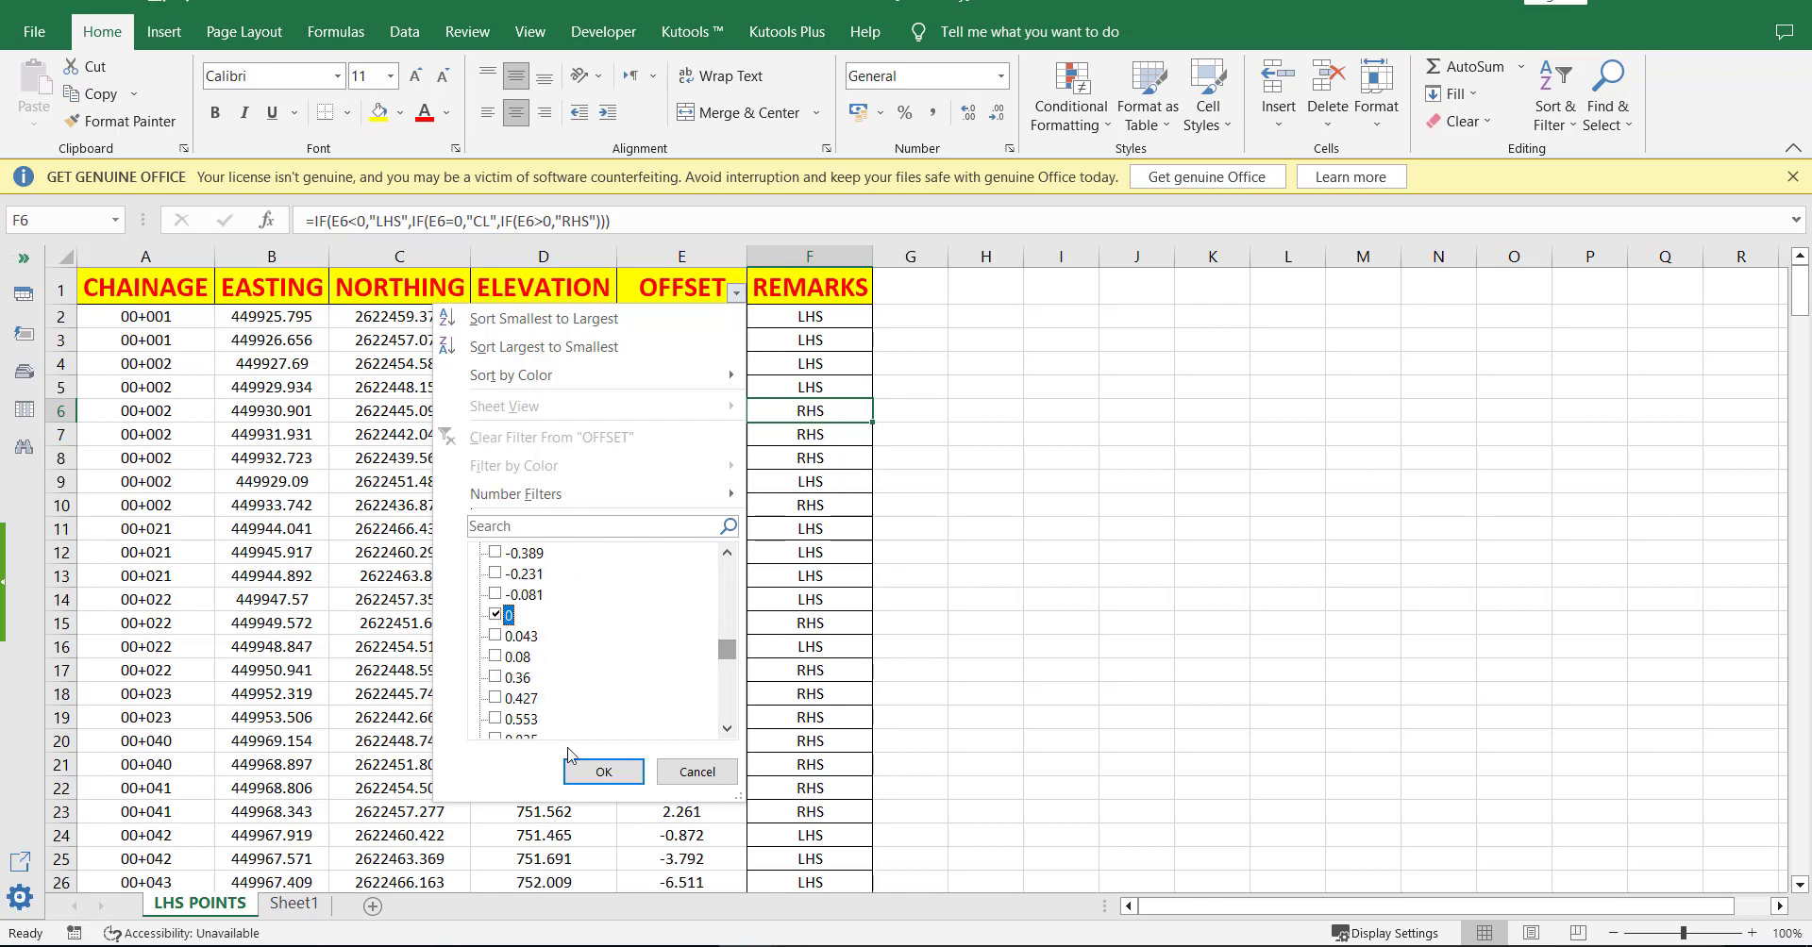
pyautogui.click(604, 772)
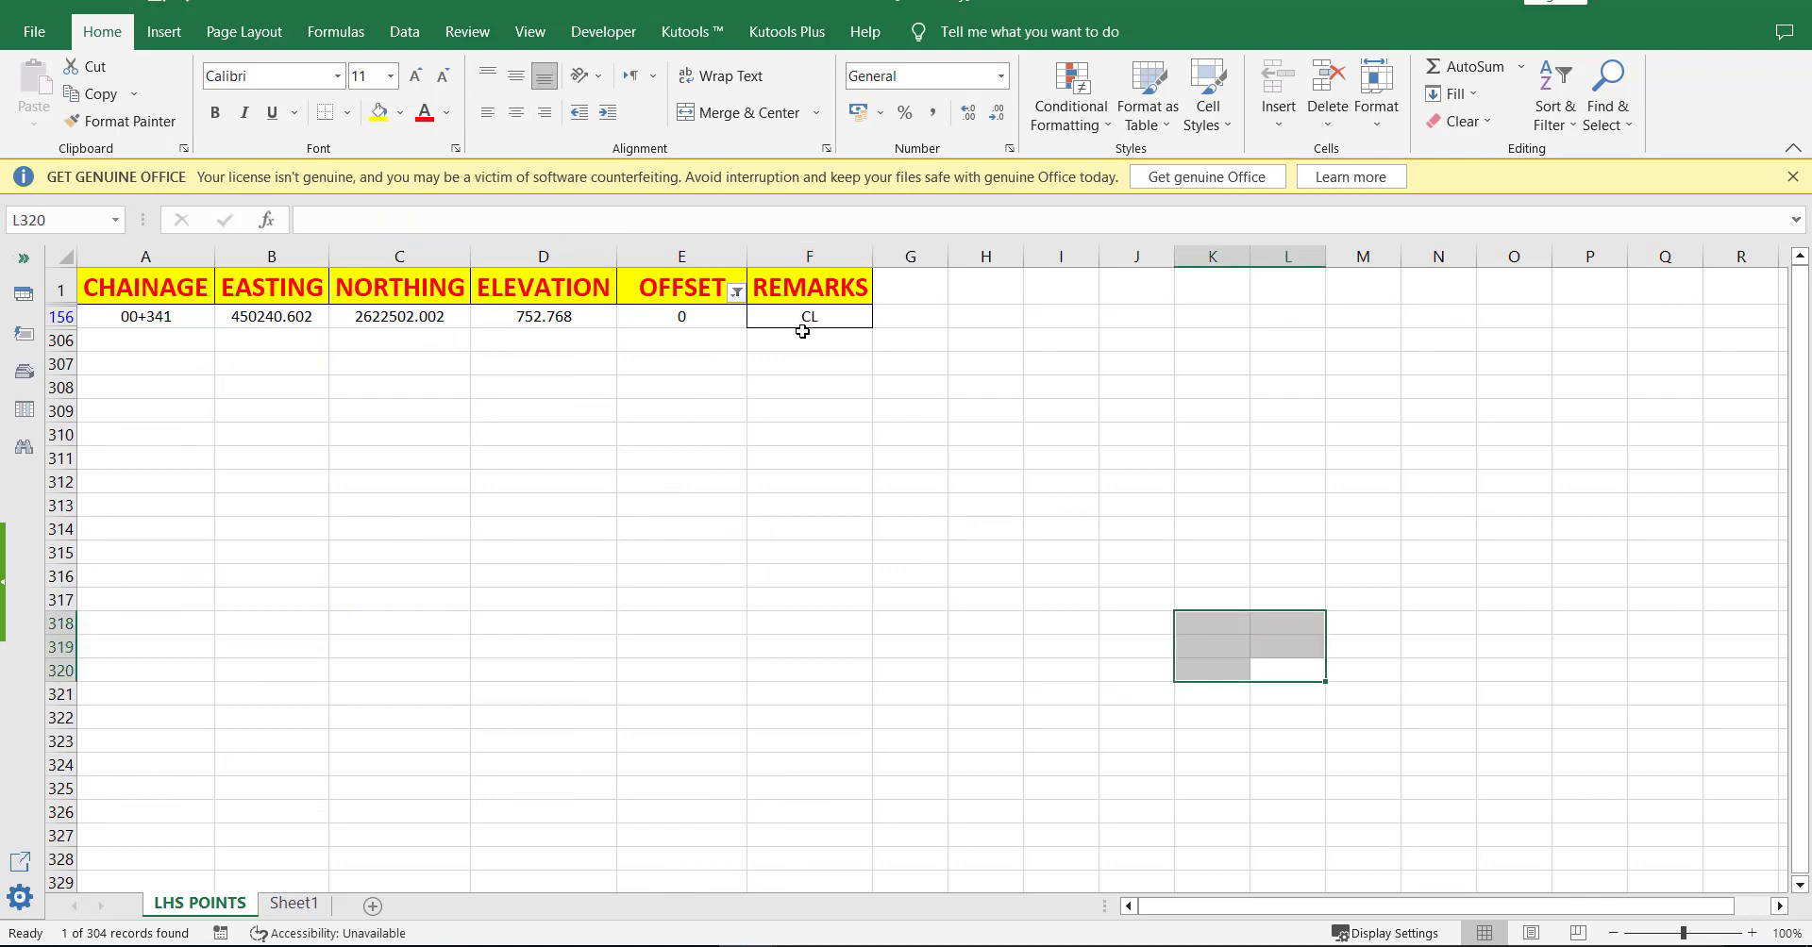
pyautogui.click(736, 293)
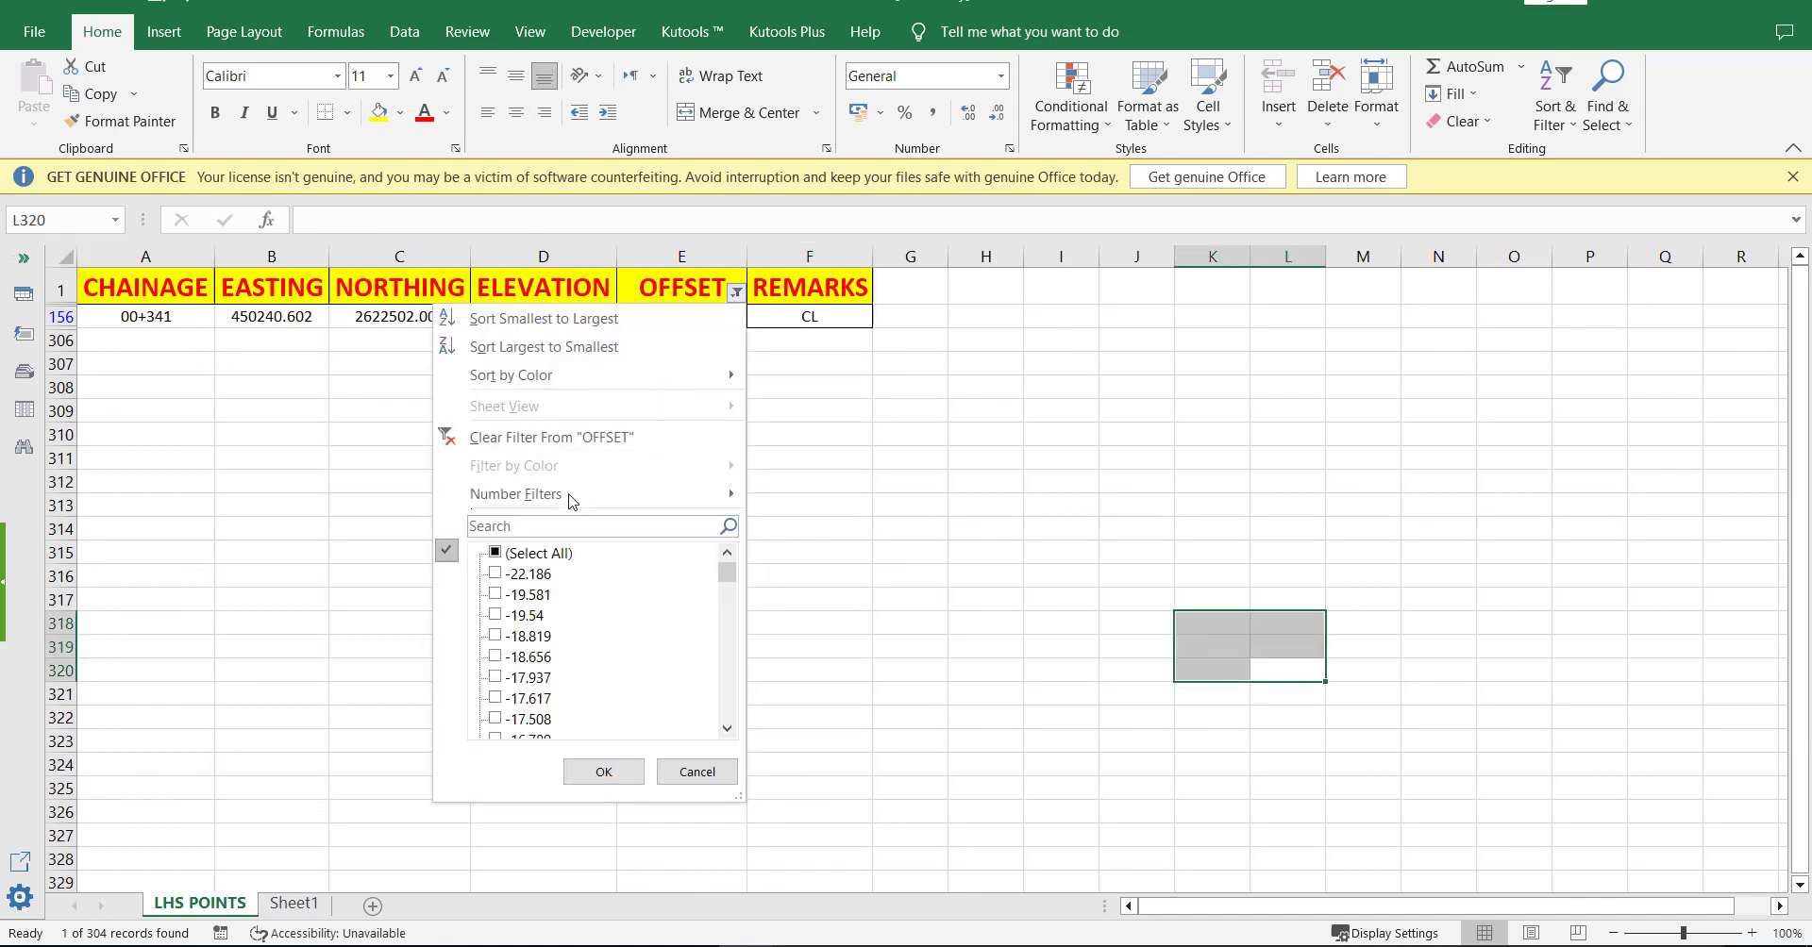
pyautogui.click(509, 552)
pyautogui.click(600, 769)
pyautogui.click(1061, 835)
pyautogui.click(1061, 505)
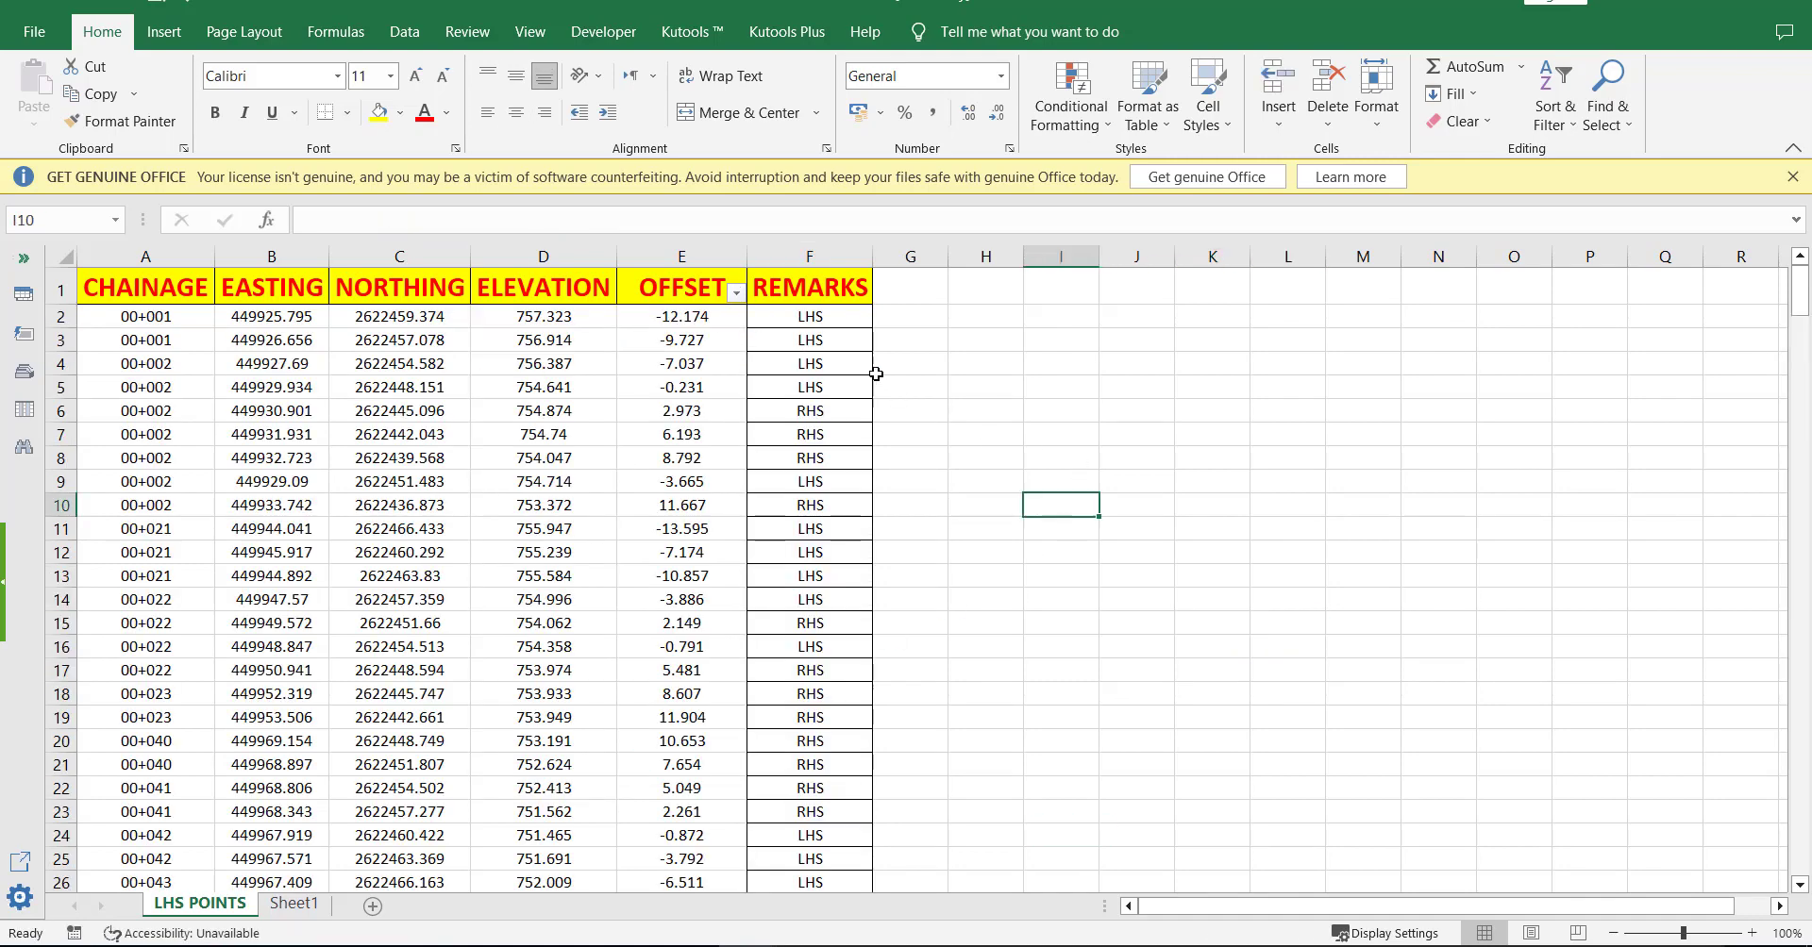
# Apply All Borders to the LHS POINTS table range A1:F305
pyautogui.moveTo(776, 289); pyautogui.dragTo(131, 328)
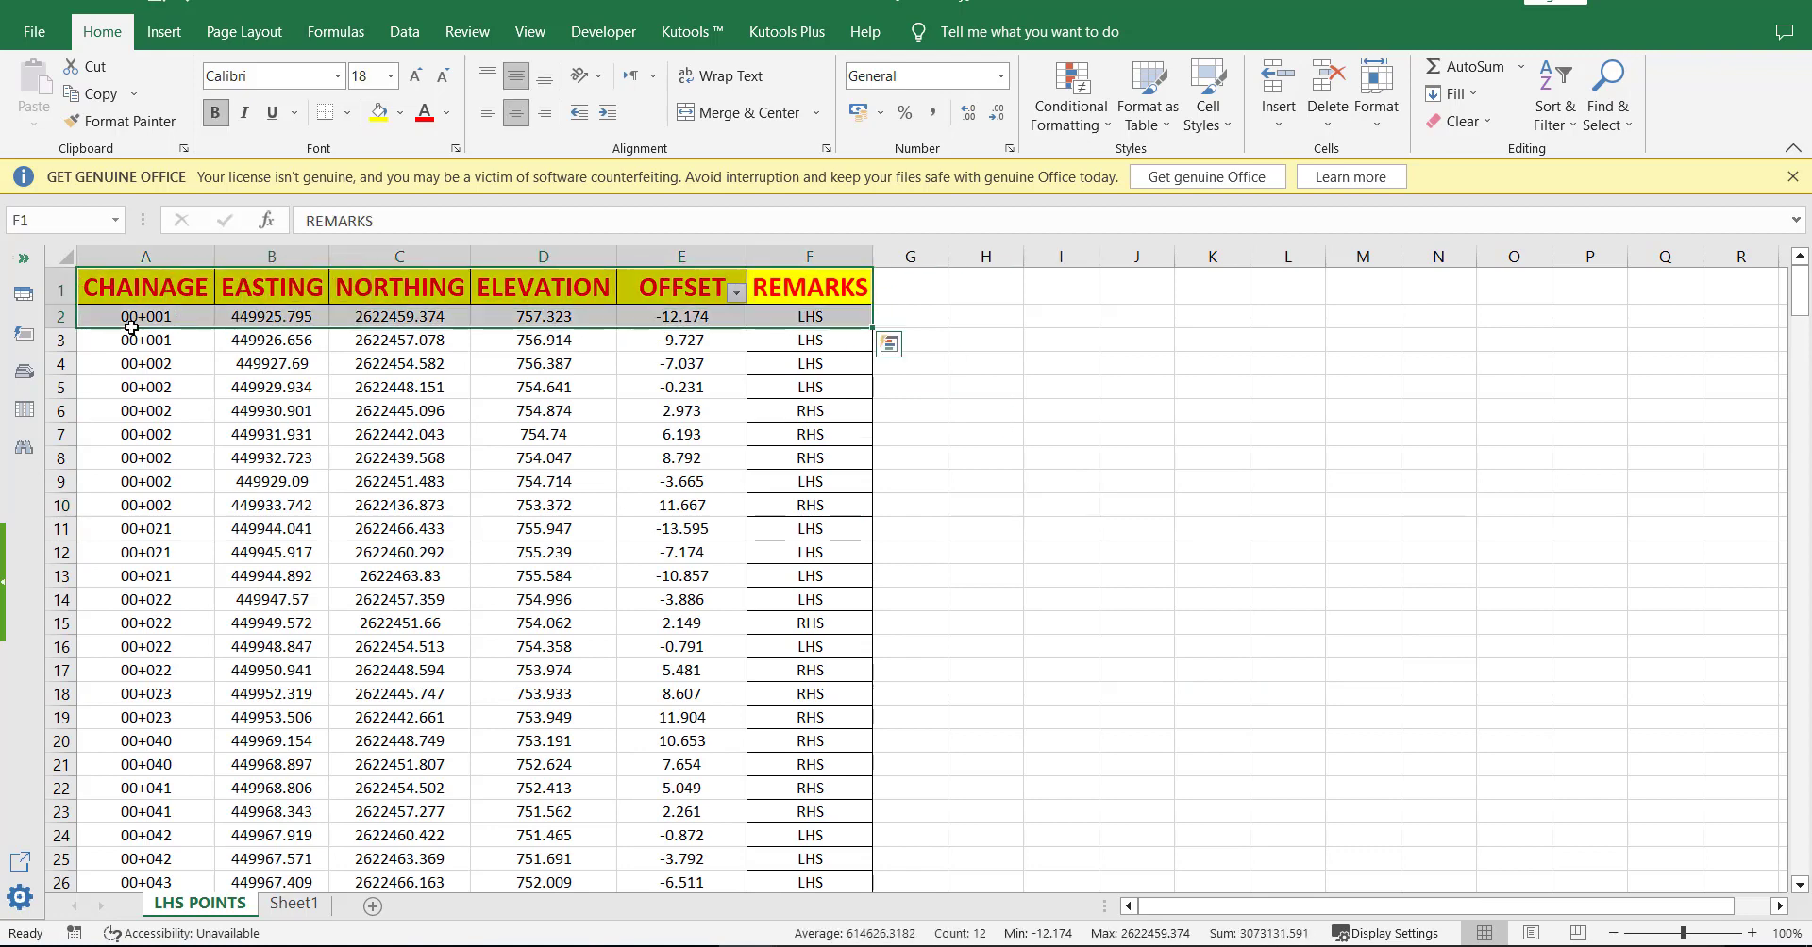
pyautogui.hotkey('ctrl', 'shift', 'Down')
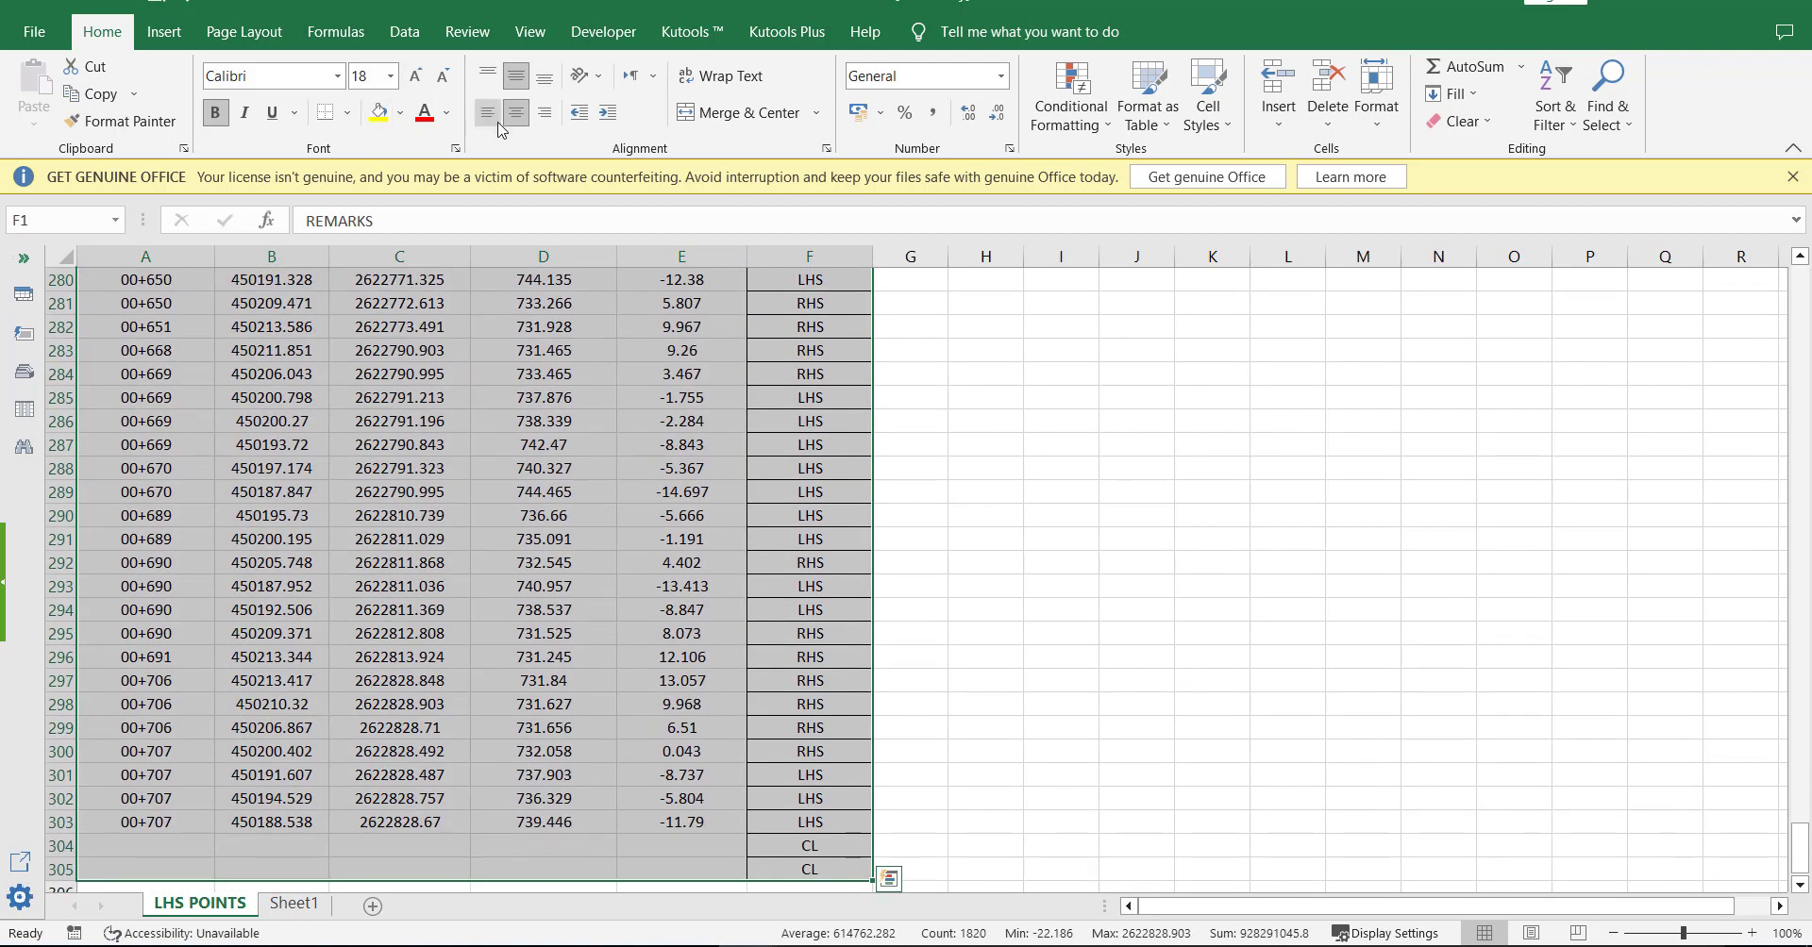
pyautogui.click(347, 113)
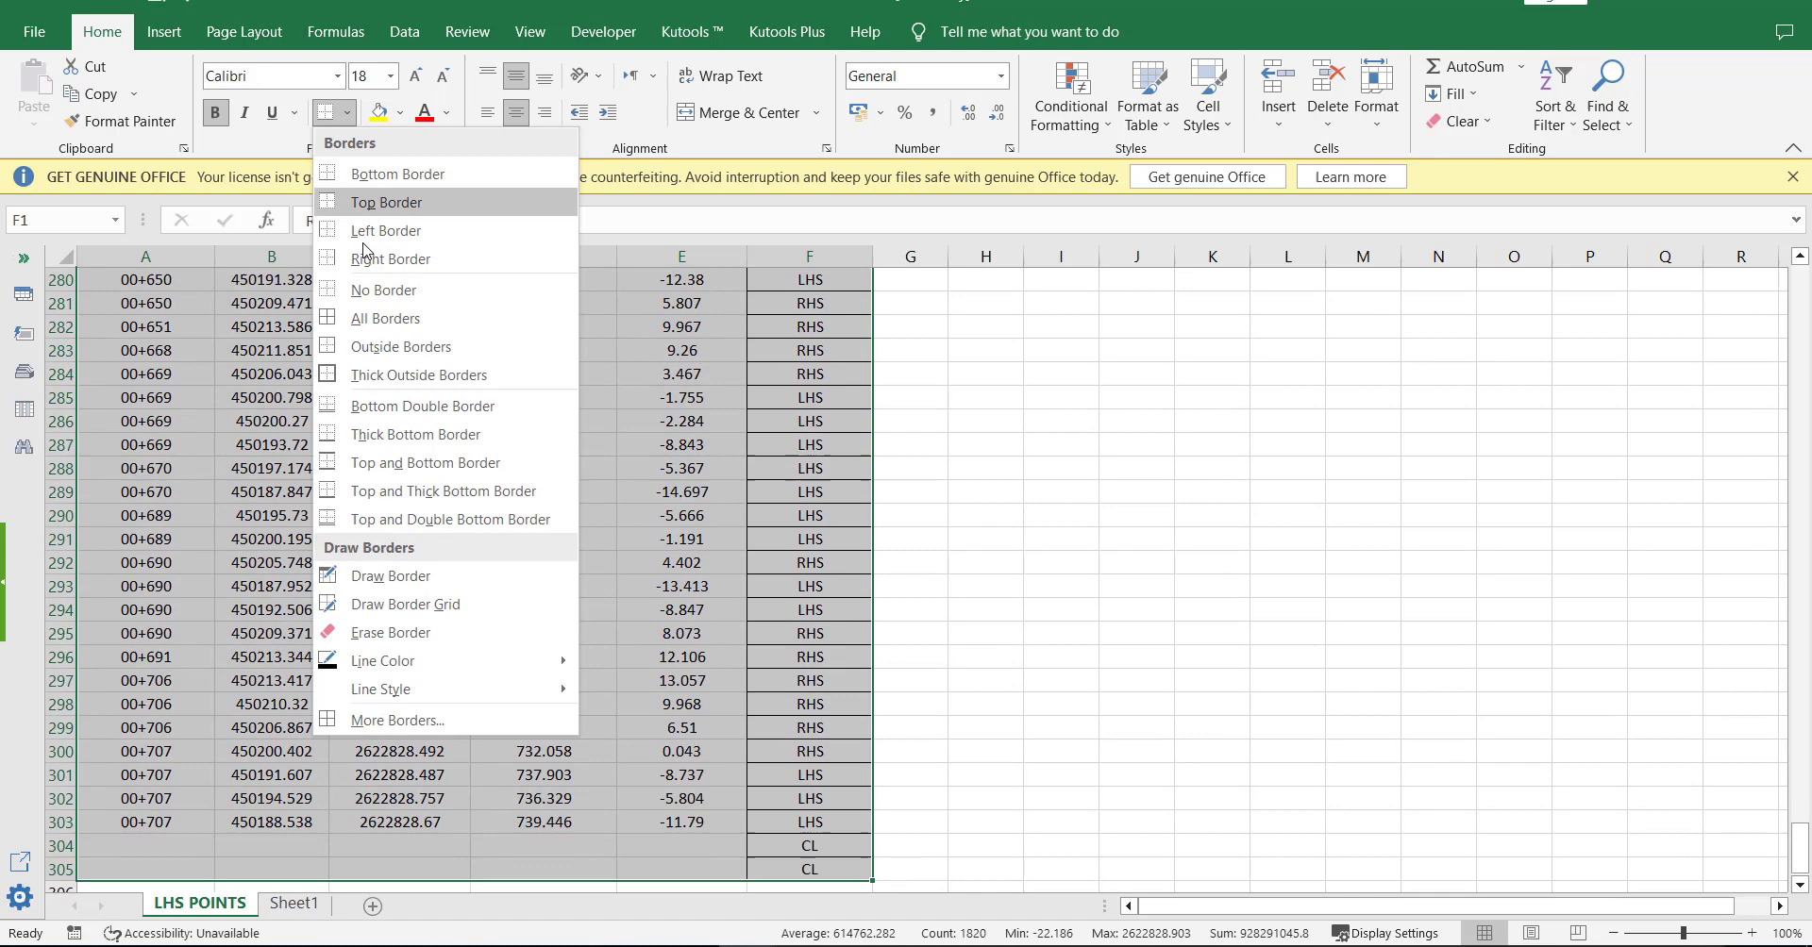
pyautogui.click(375, 318)
pyautogui.click(1043, 510)
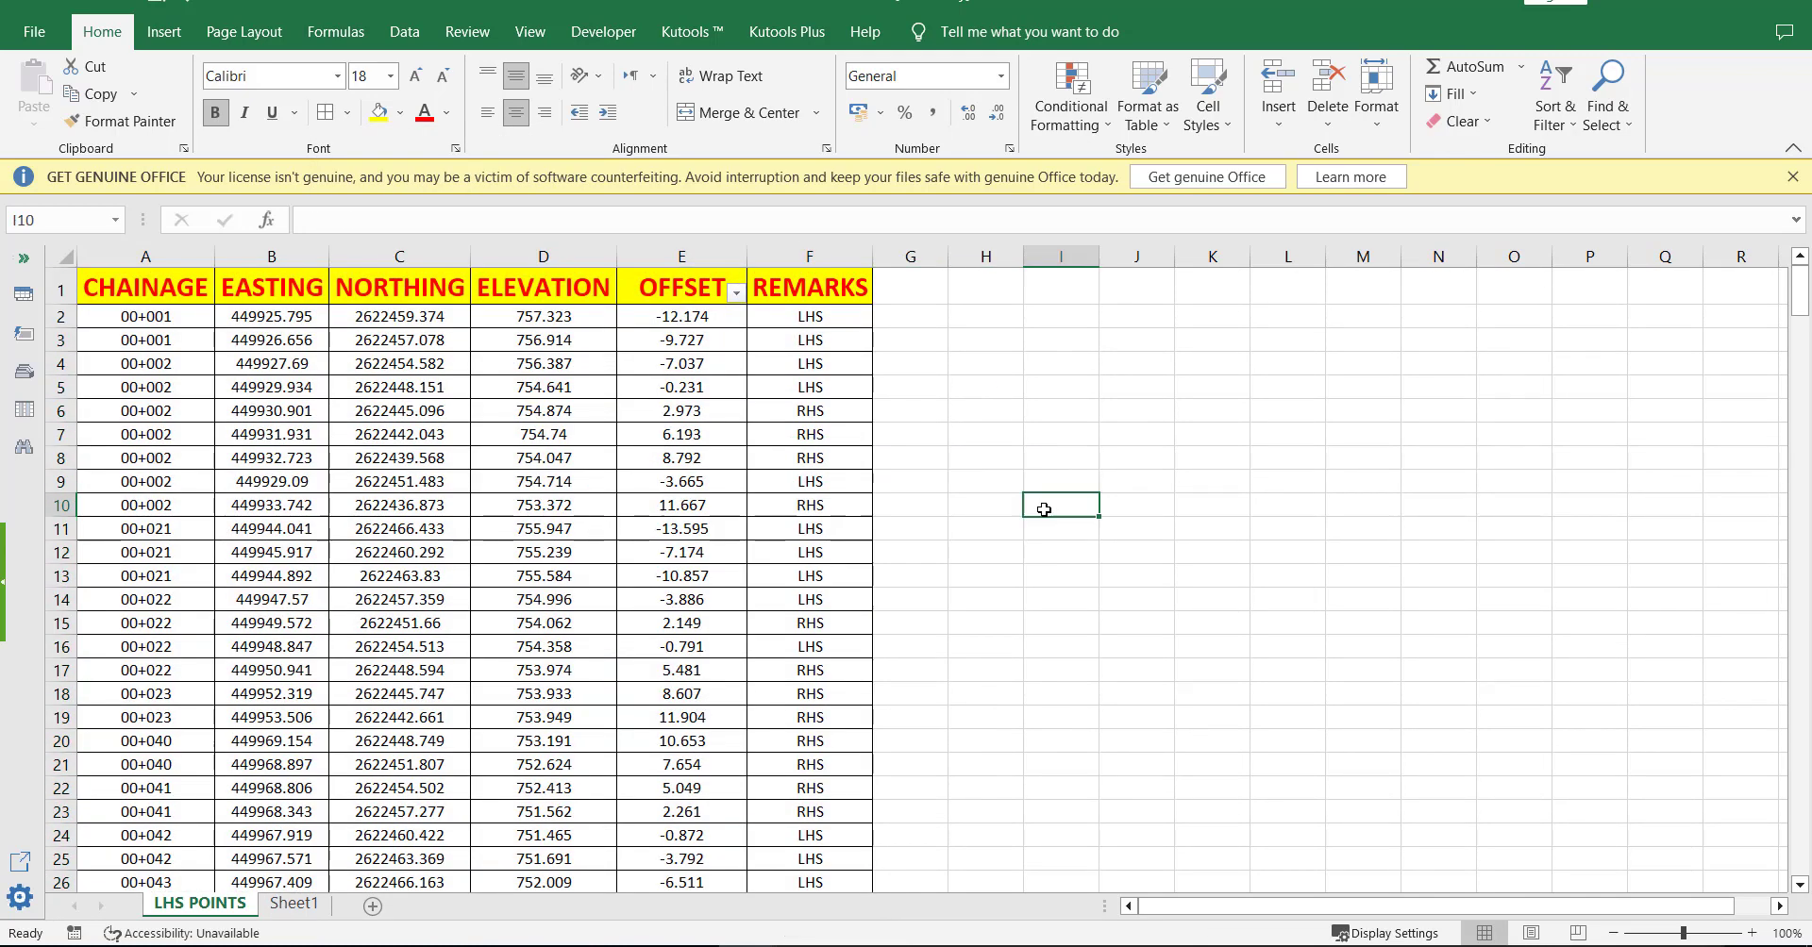